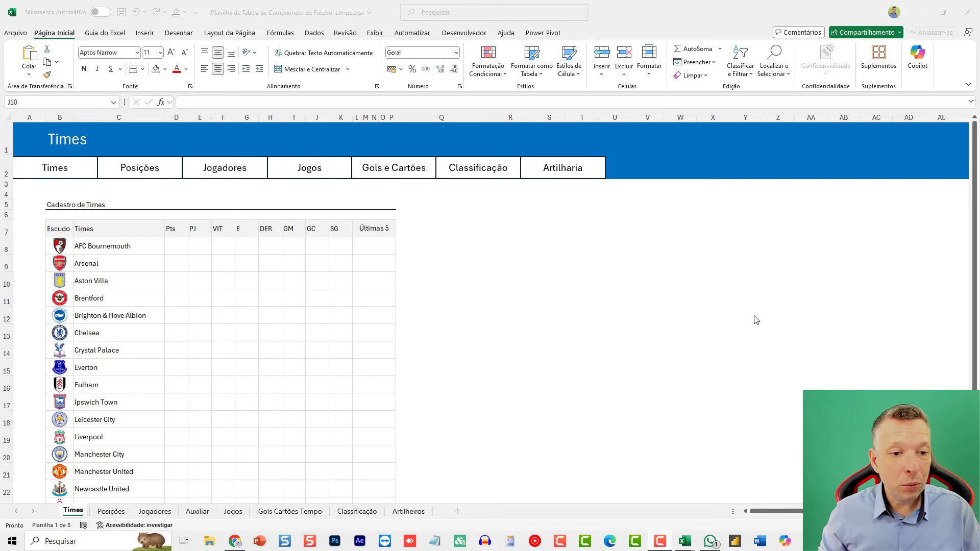
# Step: Go through the Times, Posições and Jogadores sheets and examine the columns of their registration tables
pyautogui.click(220, 329)
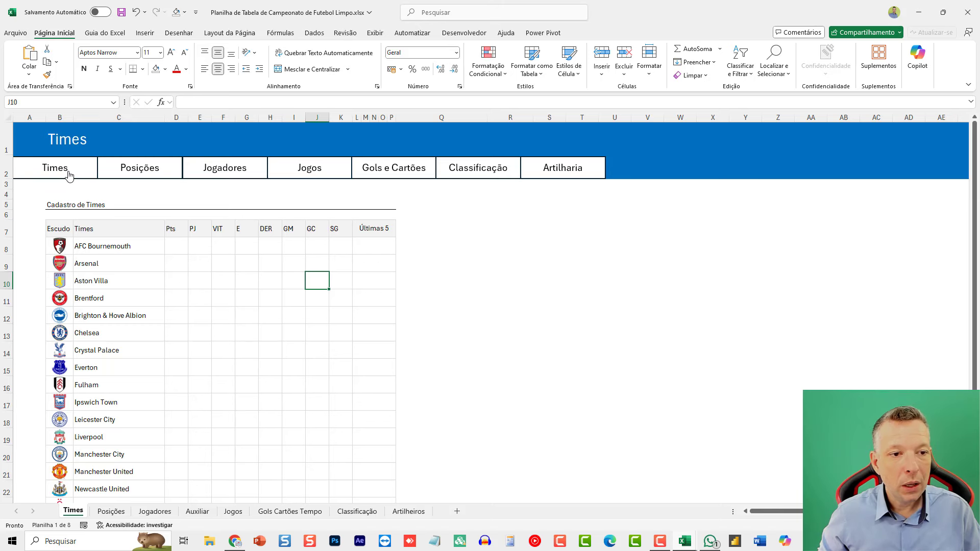
pyautogui.click(146, 172)
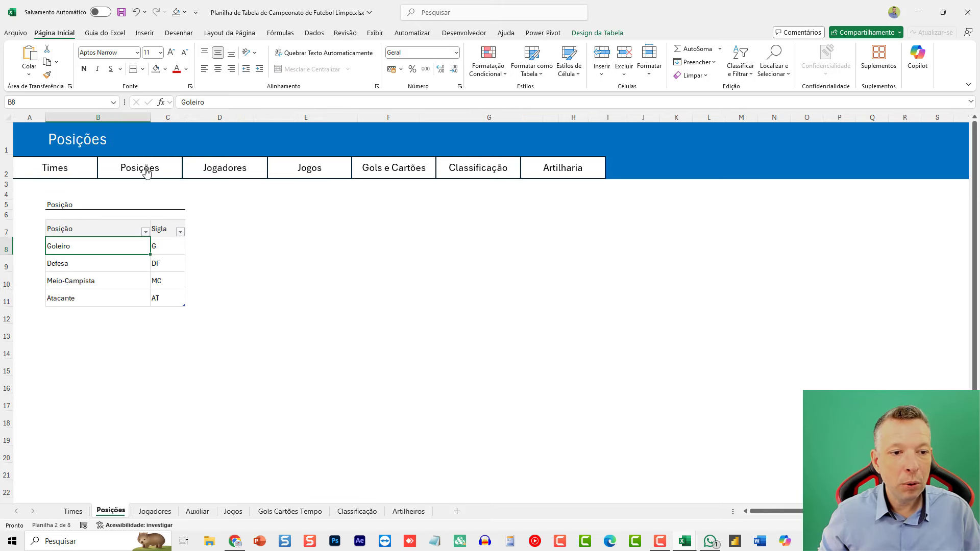
pyautogui.click(227, 175)
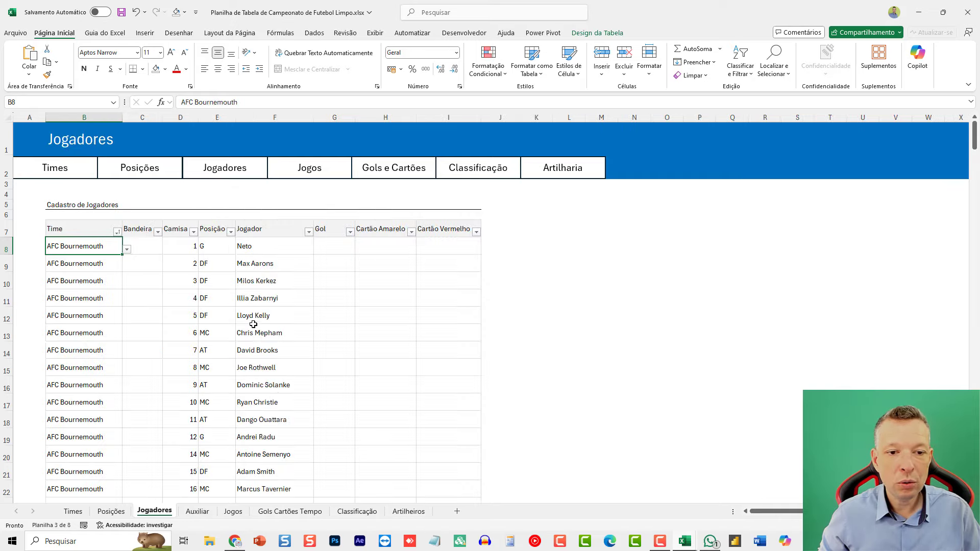
pyautogui.scroll(6, 302, 276)
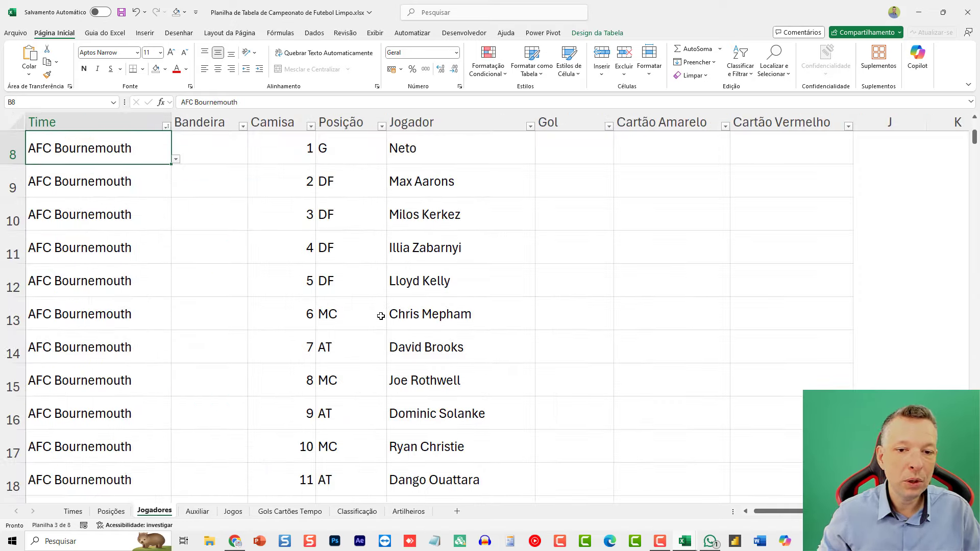
pyautogui.hotkey('ctrl', 'Home')
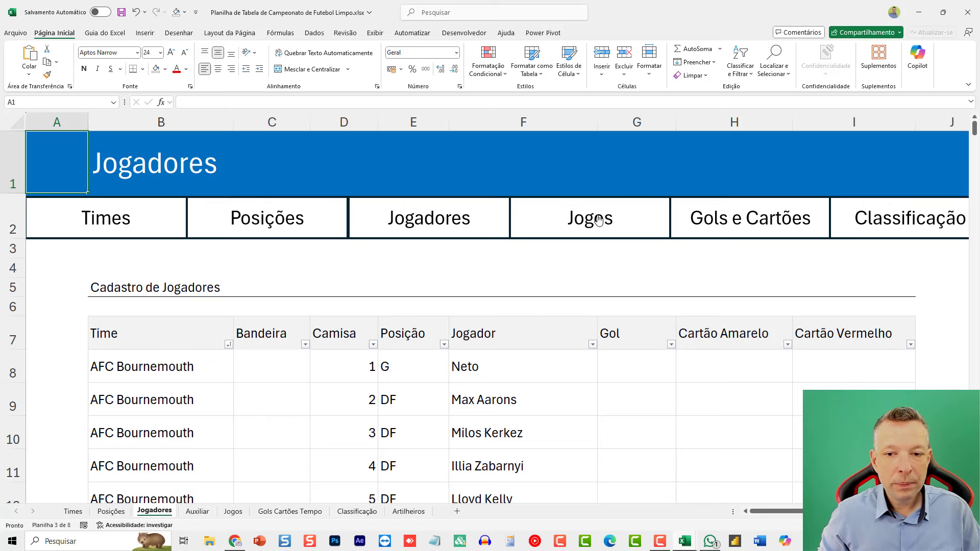
# Step: Open the Gols e Cartões sheet and examine the columns of its match events table
pyautogui.click(743, 228)
pyautogui.scroll(3, 341, 276)
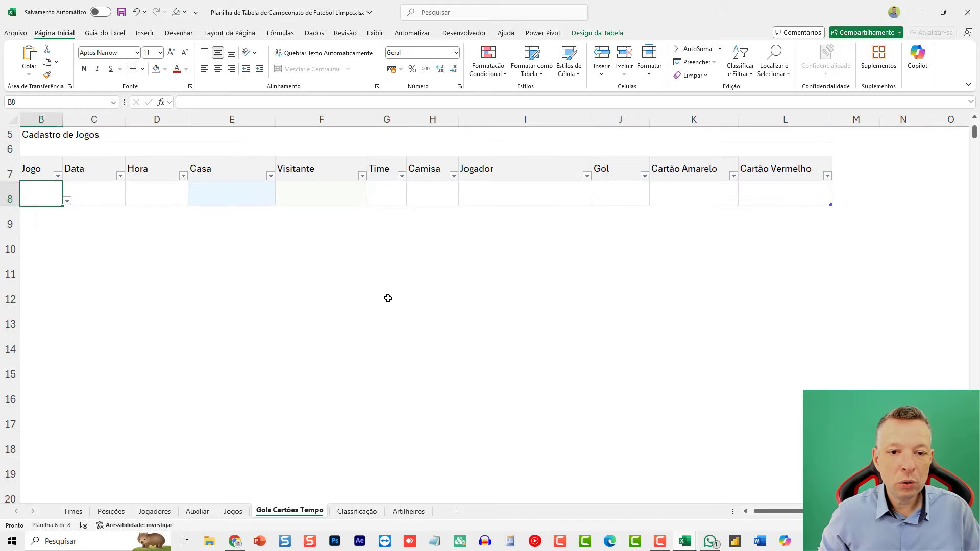
pyautogui.moveTo(388, 298); pyautogui.dragTo(21, 123)
pyautogui.click(518, 348)
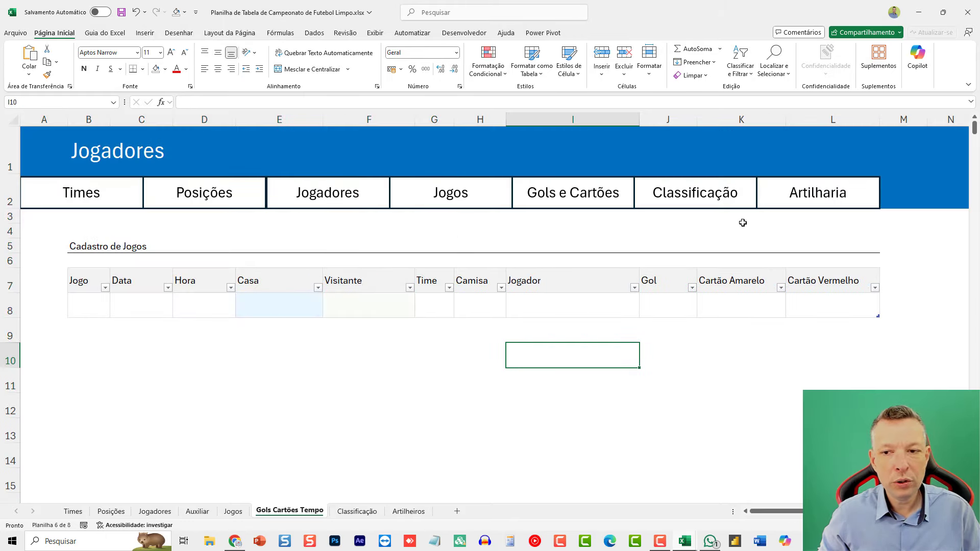
# Step: Open the Classificação sheet and examine the standings table's columns, including the five narrow cells under Últimas 5
pyautogui.click(714, 197)
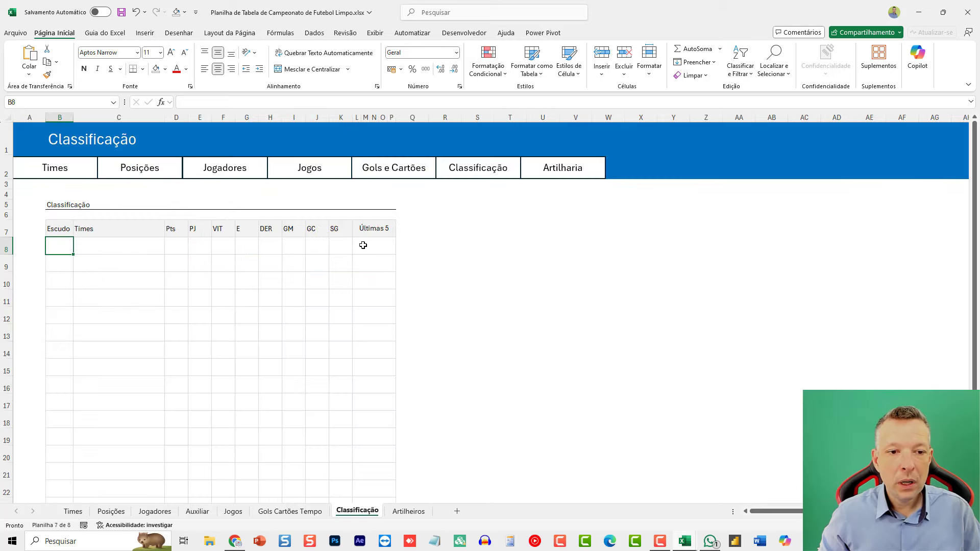
pyautogui.scroll(4, 366, 245)
pyautogui.moveTo(350, 339); pyautogui.dragTo(36, 125)
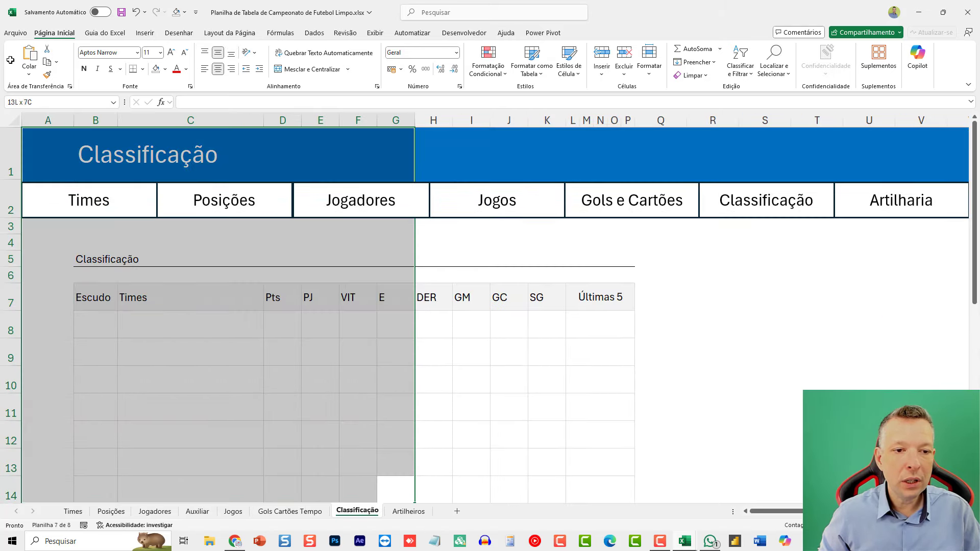
pyautogui.click(264, 345)
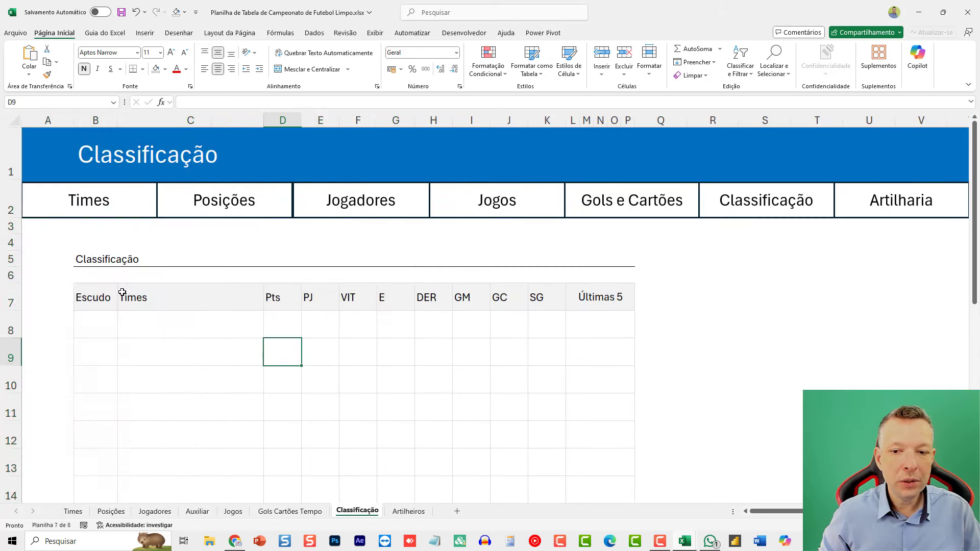
pyautogui.click(575, 319)
pyautogui.moveTo(575, 319); pyautogui.dragTo(633, 326)
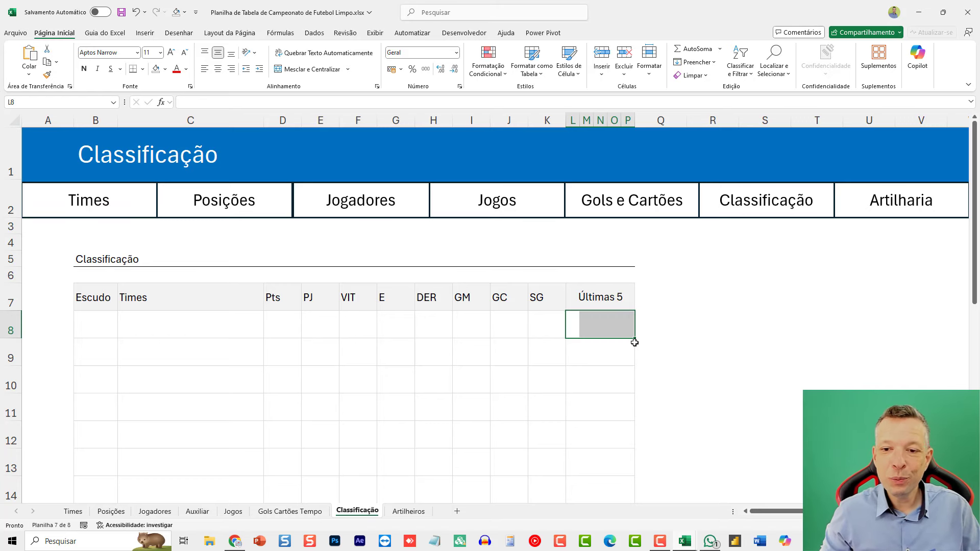
pyautogui.moveTo(577, 325); pyautogui.dragTo(624, 323)
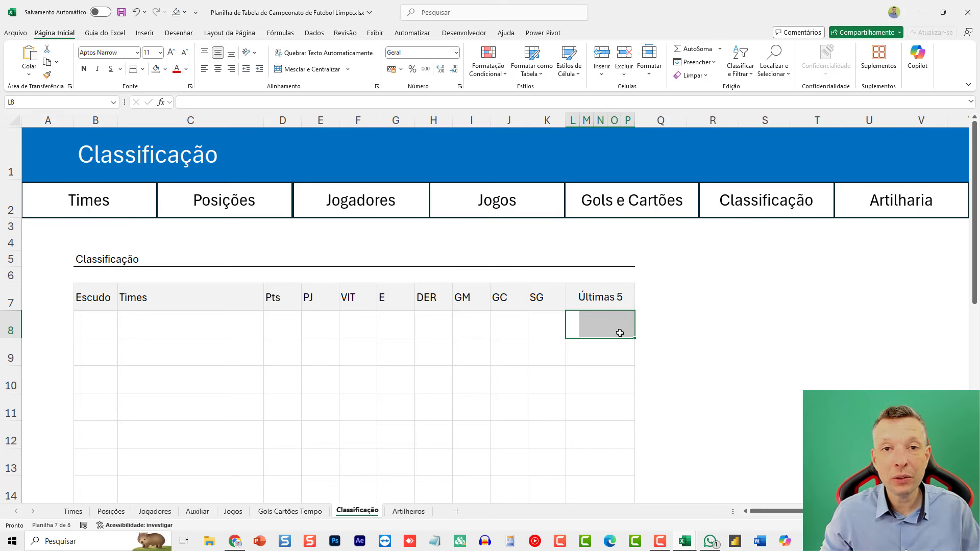
pyautogui.scroll(-2, 718, 267)
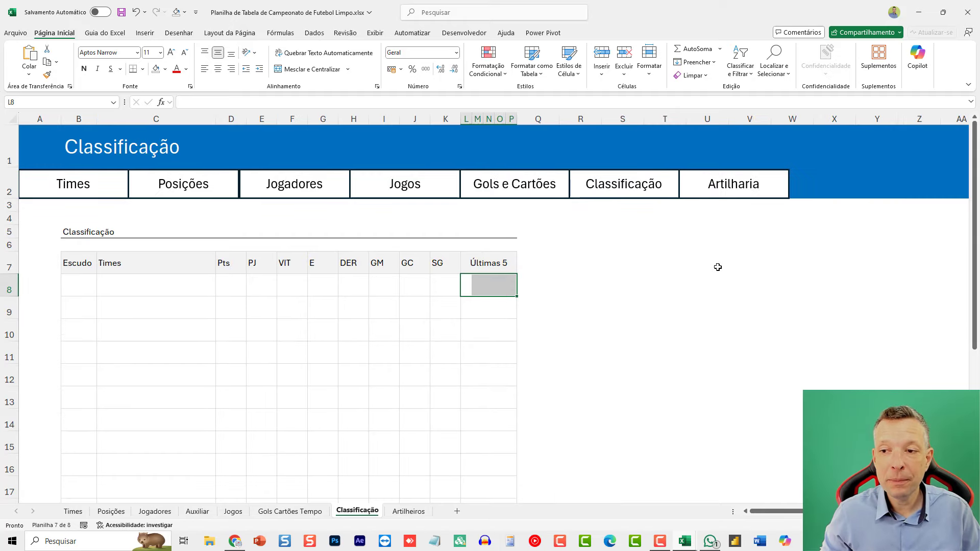
# Step: Open the Artilharia sheet and examine the layout of the top scorers table
pyautogui.click(740, 184)
pyautogui.scroll(5, 412, 333)
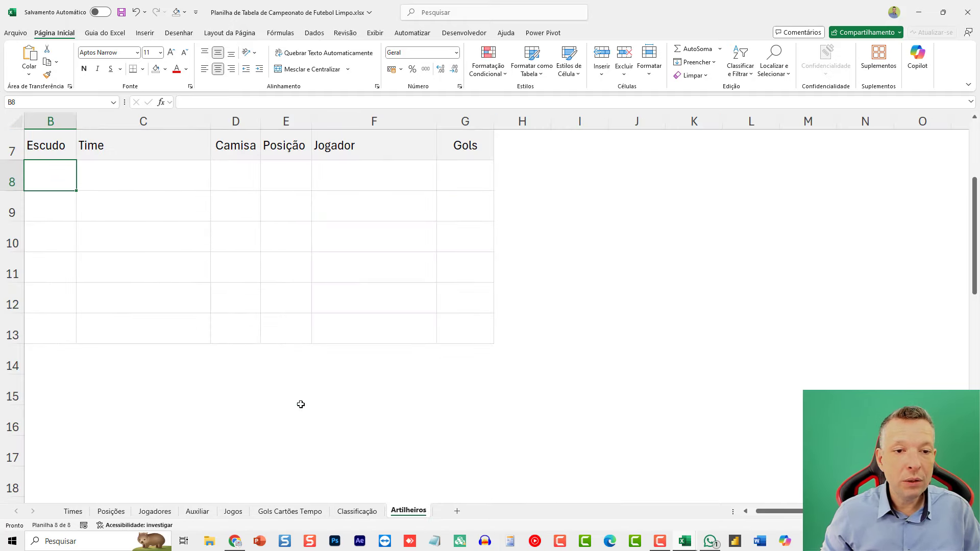
pyautogui.moveTo(300, 404); pyautogui.dragTo(12, 127)
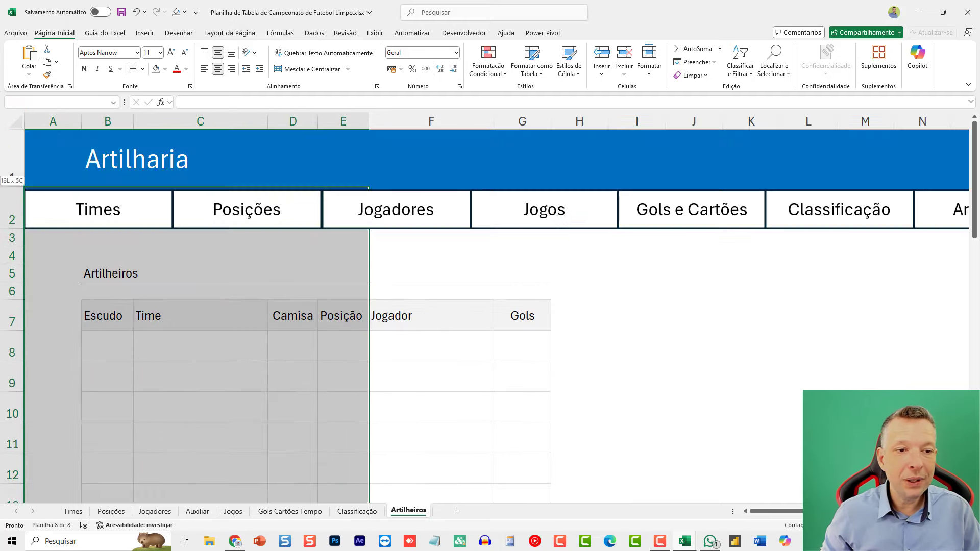
pyautogui.click(146, 292)
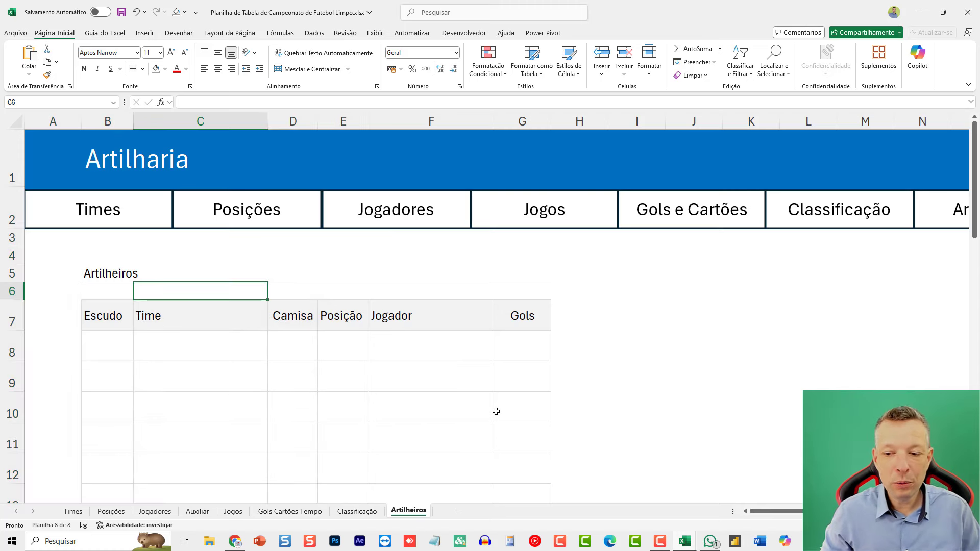
pyautogui.scroll(-5, 496, 412)
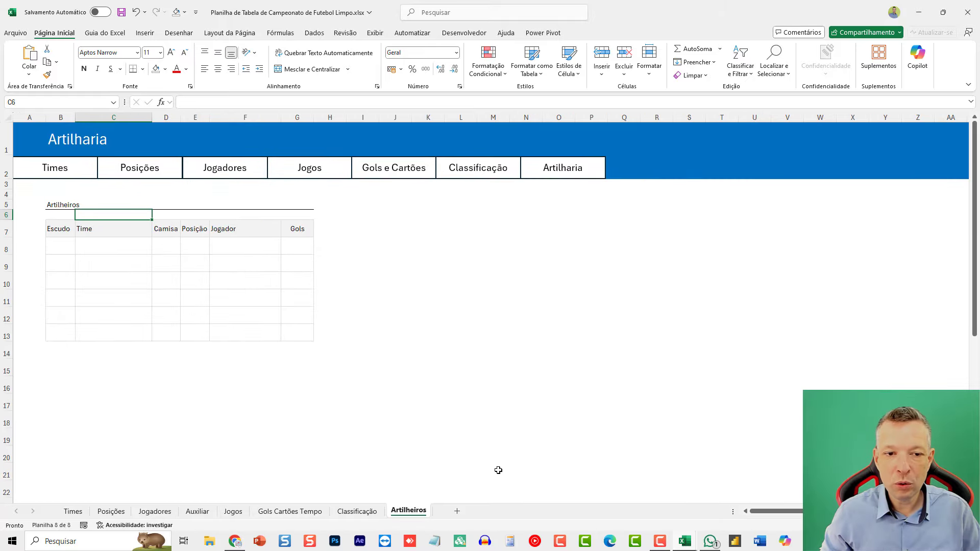
# Step: Go back through the Classificação and Gols Cartões Tempo sheets, returning each to its first cell
pyautogui.hotkey('ctrl', 'pageup')
pyautogui.scroll(-2, 467, 407)
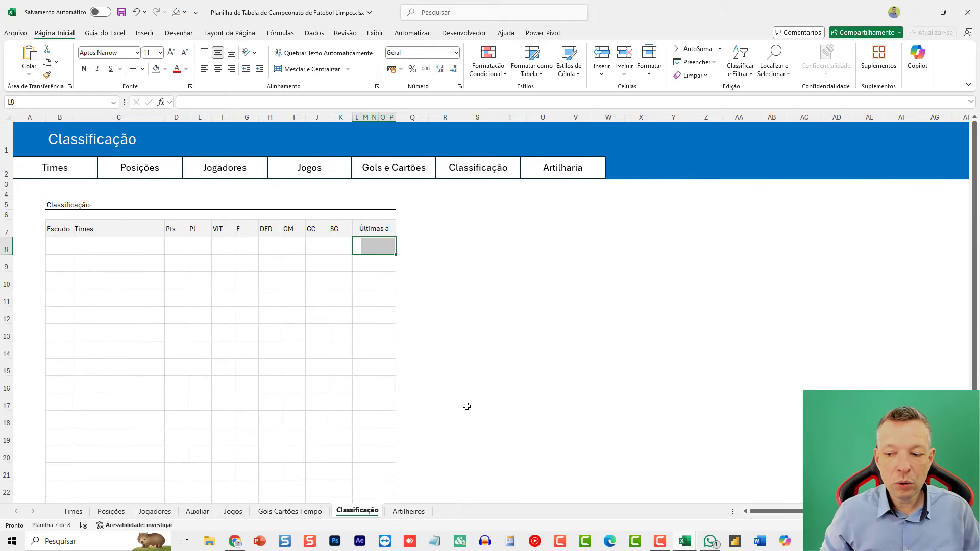
pyautogui.hotkey('ctrl', 'Home')
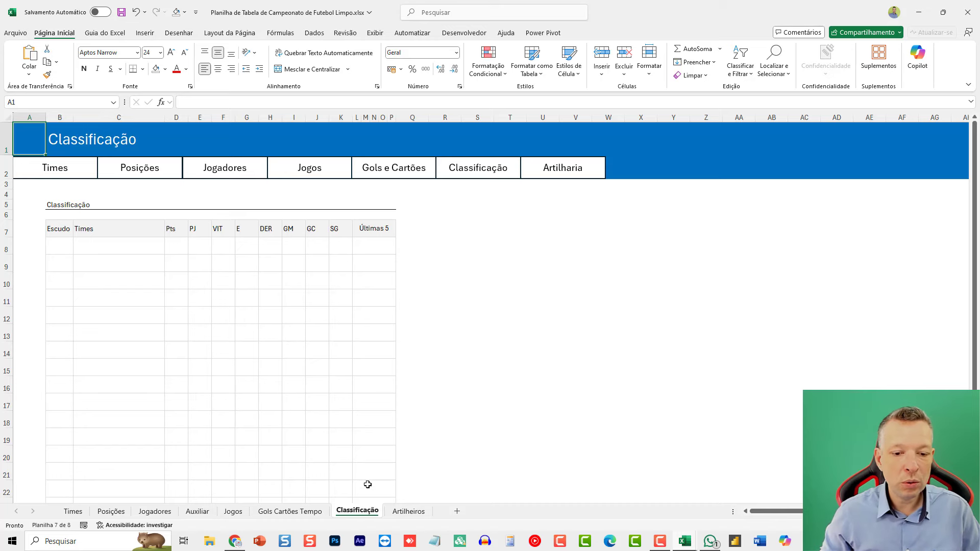
pyautogui.click(317, 512)
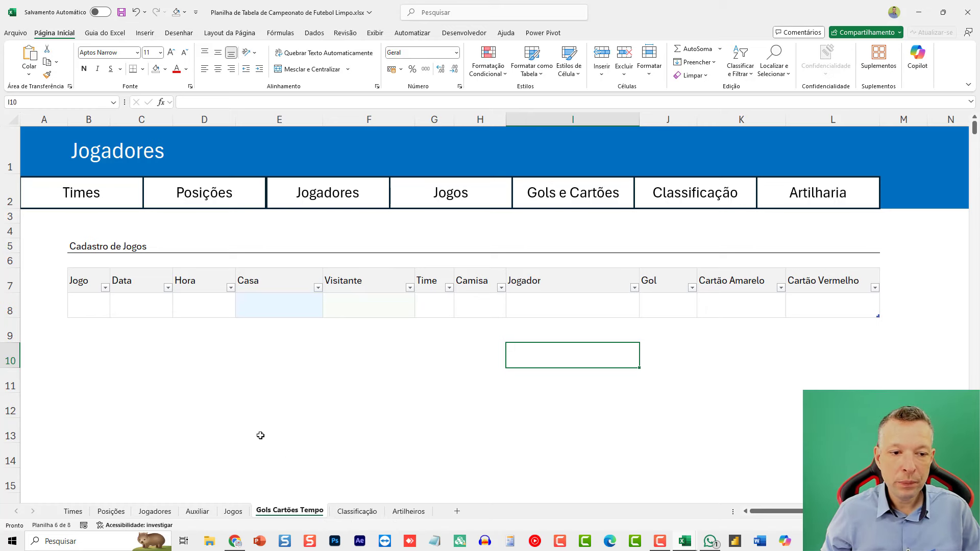
pyautogui.click(261, 381)
pyautogui.keyDown('ctrl'); pyautogui.scroll(-3, 276, 380); pyautogui.keyUp('ctrl')
pyautogui.keyDown('ctrl'); pyautogui.scroll(2, 275, 382); pyautogui.keyUp('ctrl')
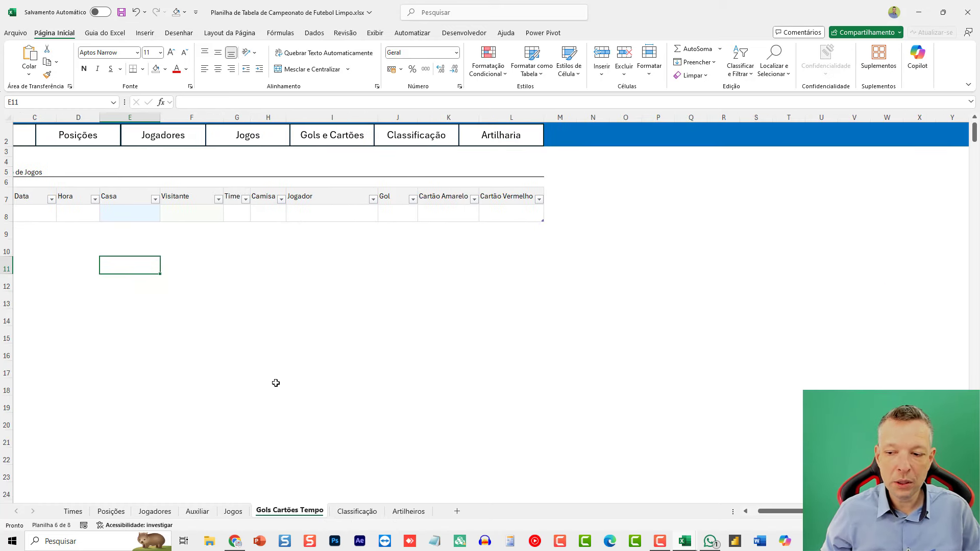
pyautogui.hotkey('ctrl', 'Home')
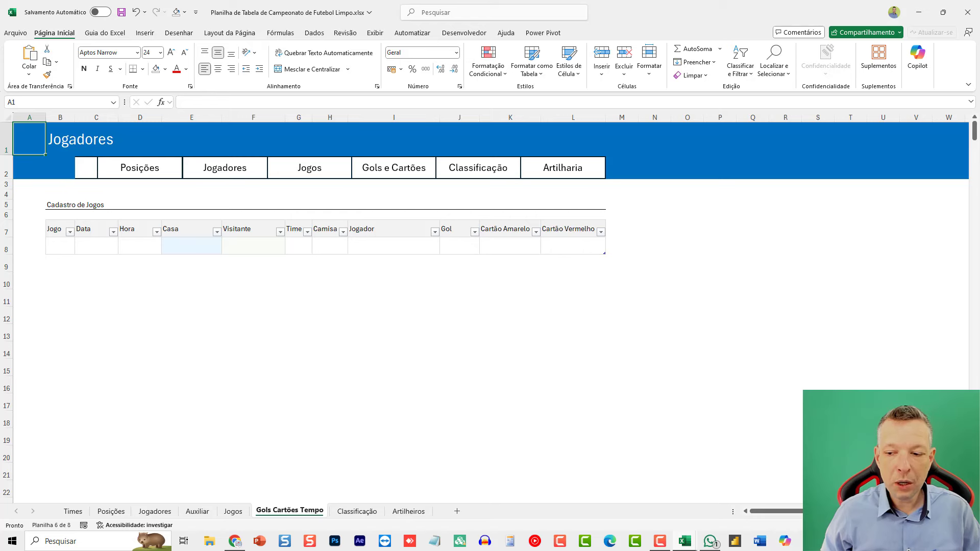
pyautogui.keyDown('ctrl'); pyautogui.scroll(-1, 490, 306); pyautogui.keyUp('ctrl')
pyautogui.keyDown('ctrl'); pyautogui.scroll(1, 183, 337); pyautogui.keyUp('ctrl')
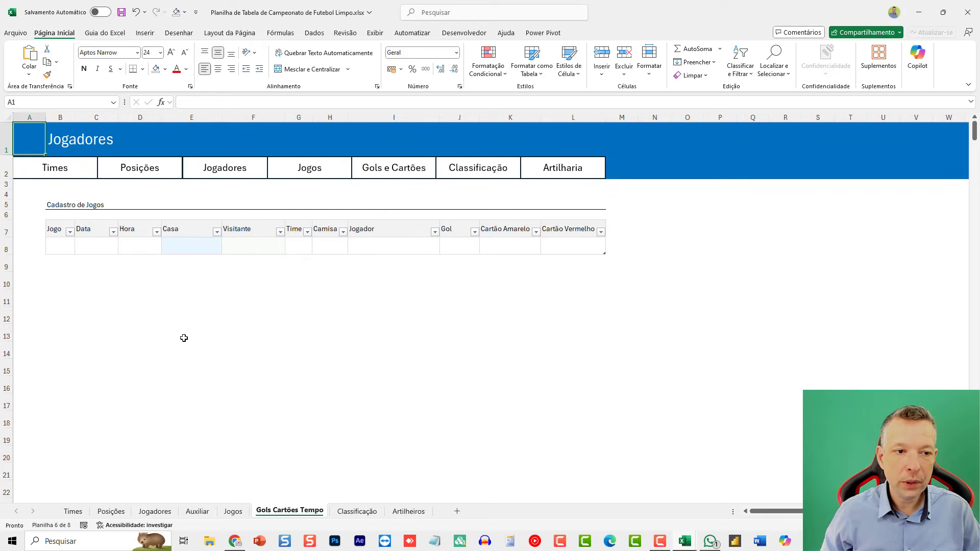
pyautogui.click(184, 337)
# Step: Review the Jogos, Auxiliar, Jogadores and Posições sheets in turn, ending on the Times sheet
pyautogui.click(232, 510)
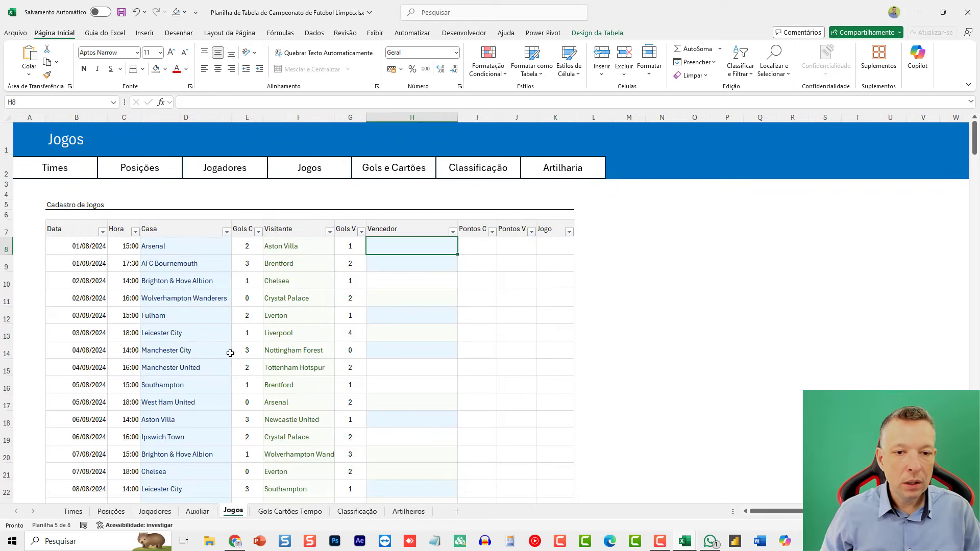
pyautogui.click(197, 511)
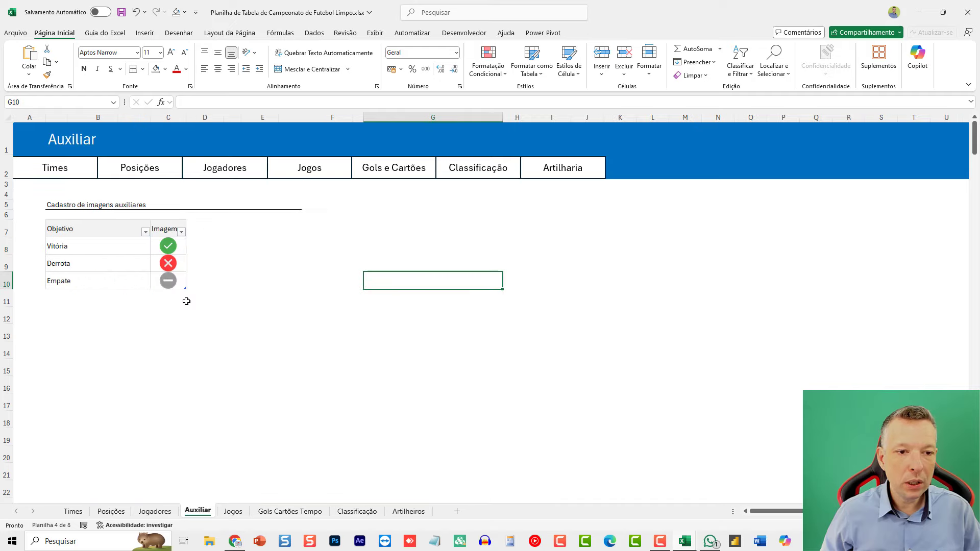
pyautogui.click(140, 512)
pyautogui.scroll(-5, 181, 376)
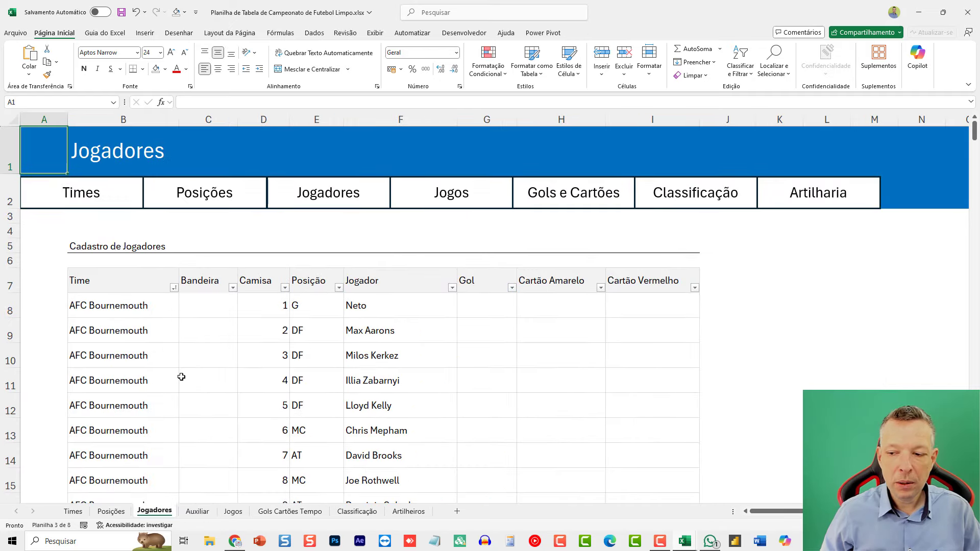
pyautogui.scroll(-1, 181, 379)
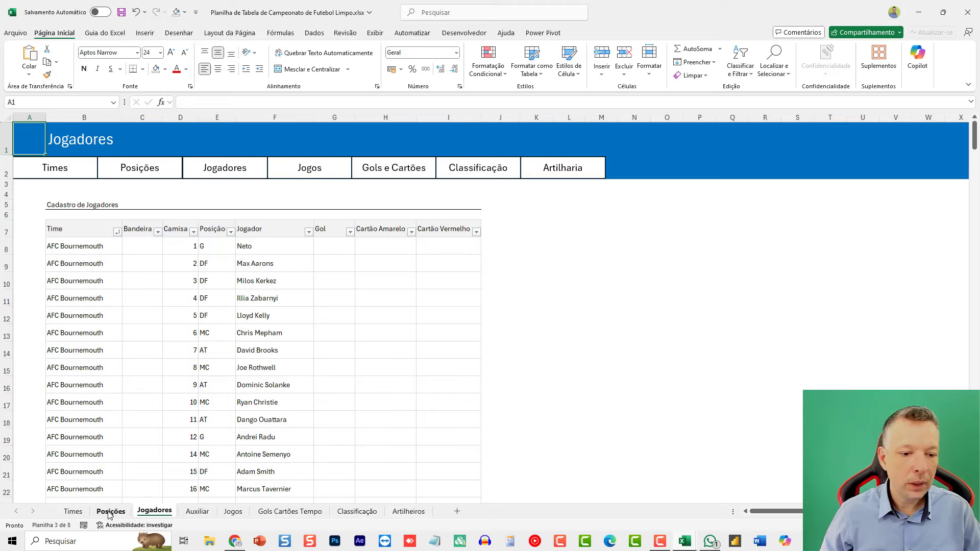
pyautogui.click(111, 511)
pyautogui.click(84, 511)
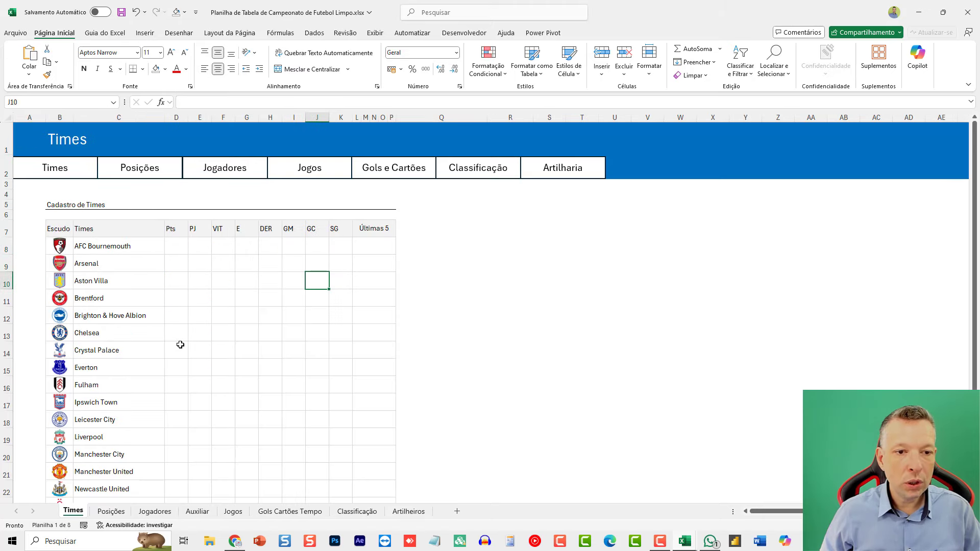
# Step: Examine the team table on the Times sheet from its headers down to the last registered team and its crest
pyautogui.click(185, 251)
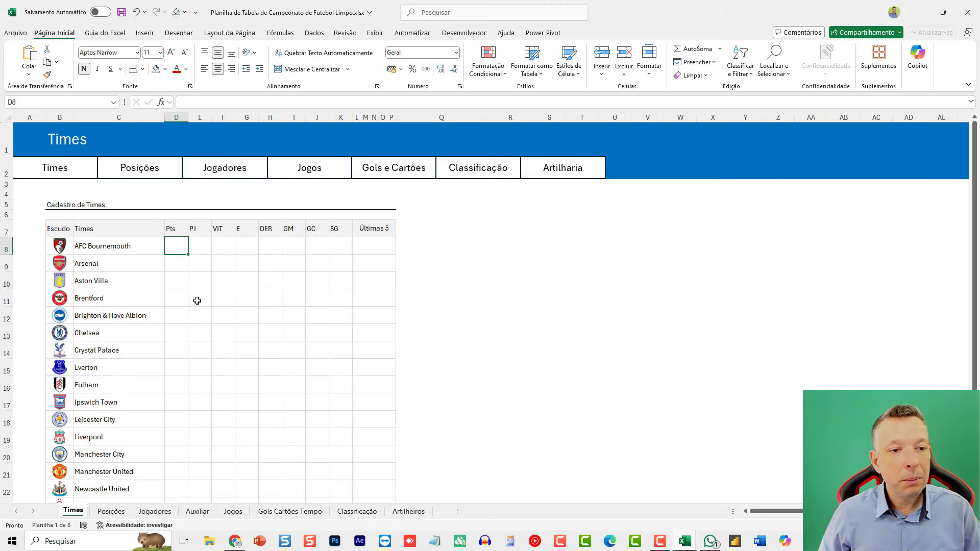
pyautogui.scroll(5, 225, 334)
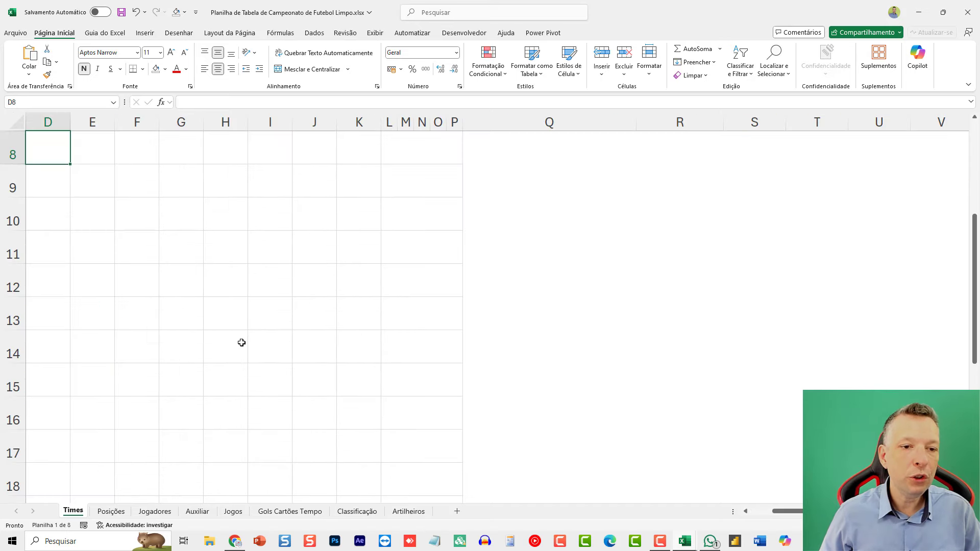
pyautogui.hotkey('ctrl', 'Home')
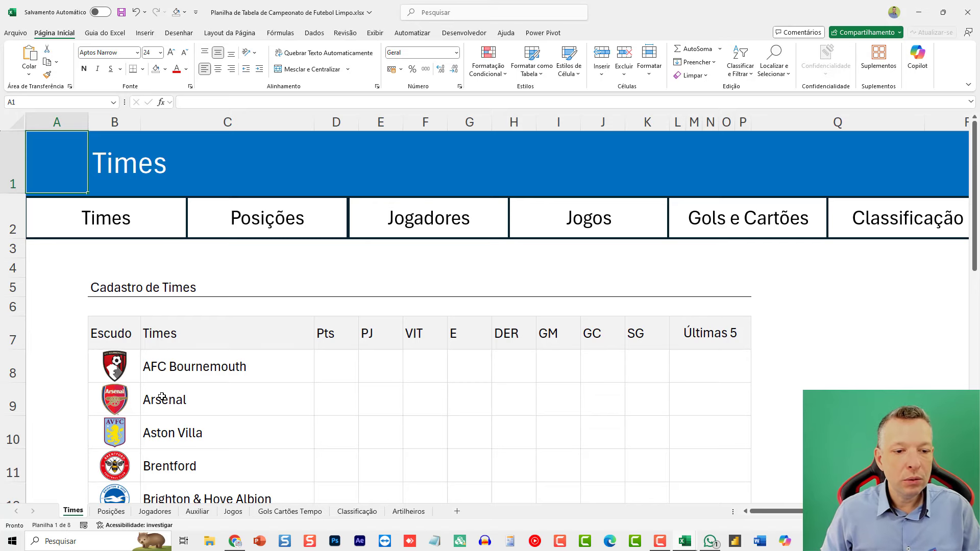
pyautogui.scroll(-3, 162, 406)
pyautogui.scroll(-2, 170, 422)
pyautogui.scroll(5, 169, 422)
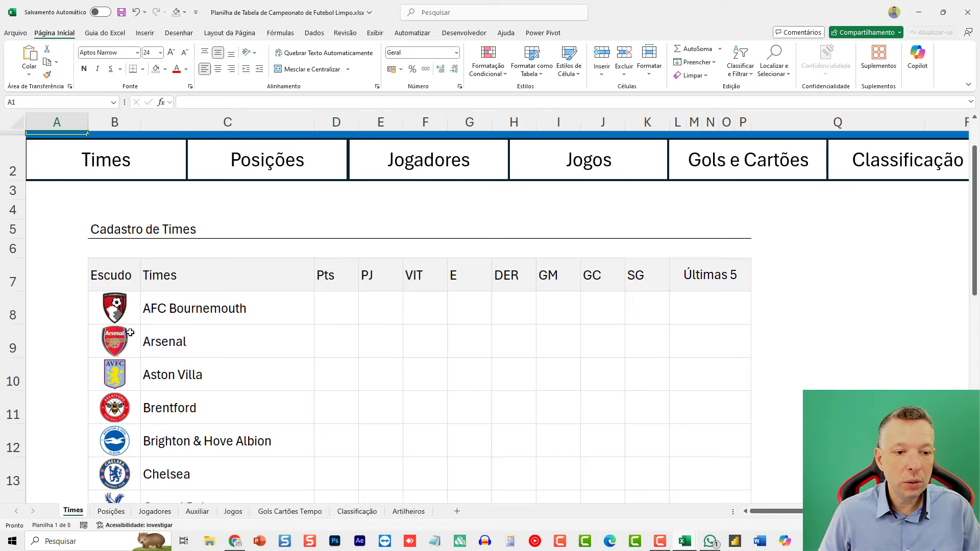
pyautogui.scroll(-7, 150, 364)
pyautogui.click(114, 272)
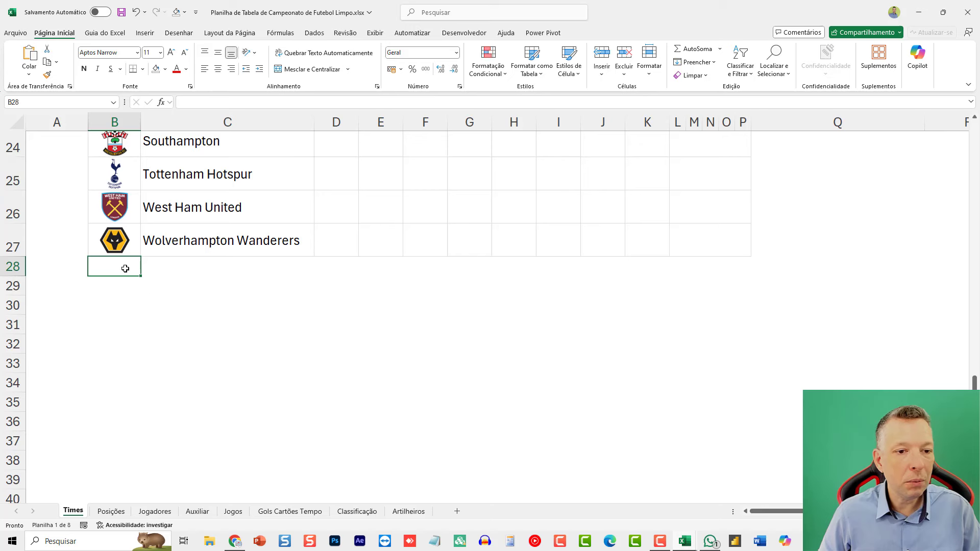
# Step: Enter a formula in C32 that references the Wolverhampton Wanderers crest in B27
pyautogui.click(130, 241)
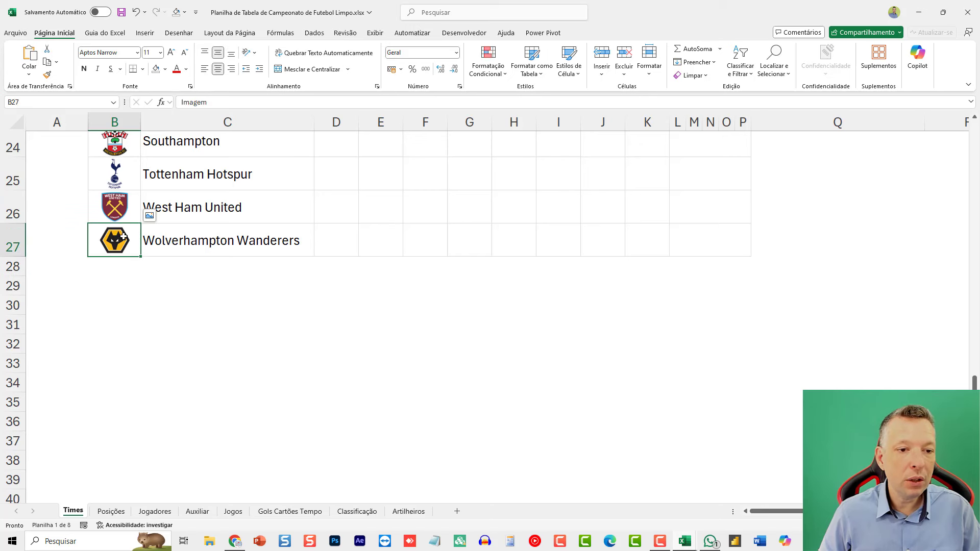
pyautogui.click(250, 342)
pyautogui.write('=')
pyautogui.click(123, 242)
pyautogui.press('Return')
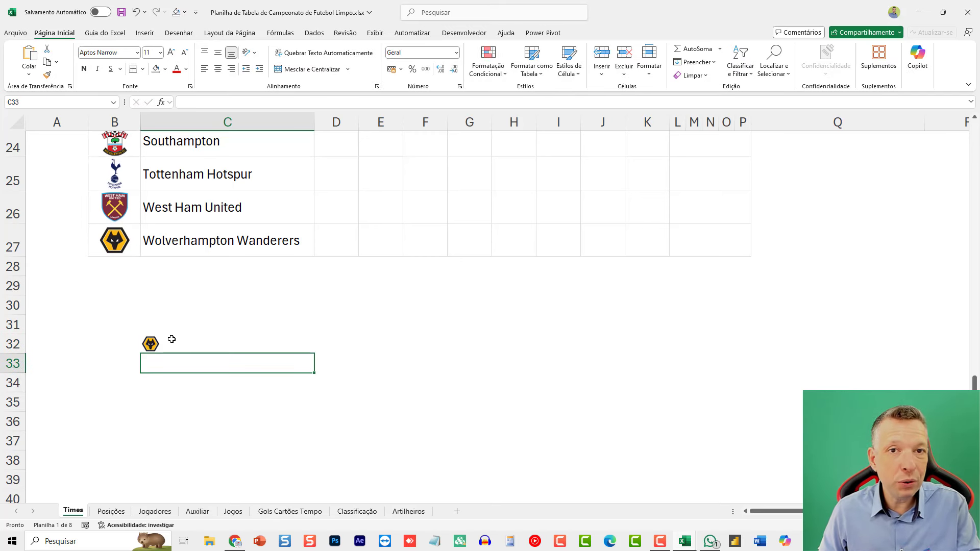
# Step: Clear the crest reference formula from C32 on the Times sheet
pyautogui.click(171, 339)
pyautogui.press('Delete')
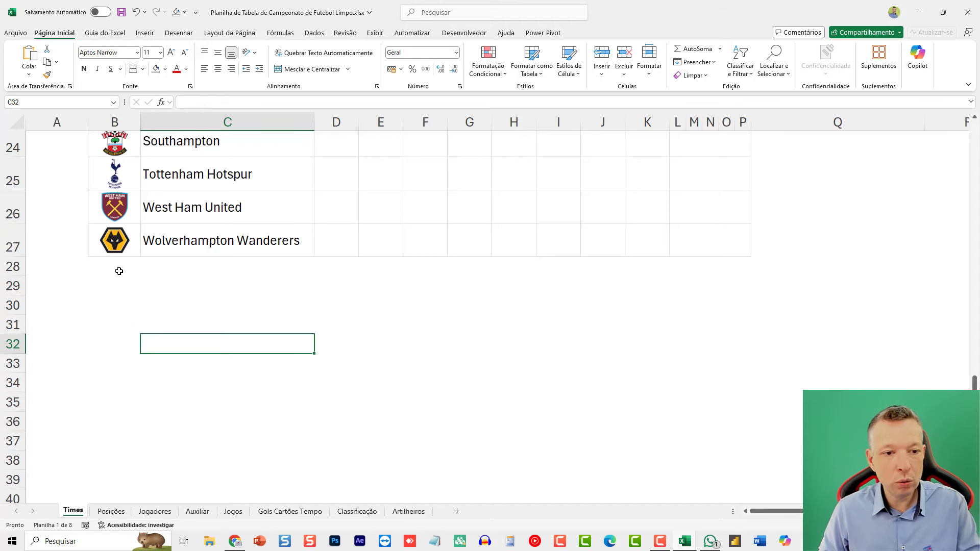
# Step: Switch to Chrome, copy the Arsenal crest image from its Wikipedia article, and return to the Excel workbook
pyautogui.click(127, 270)
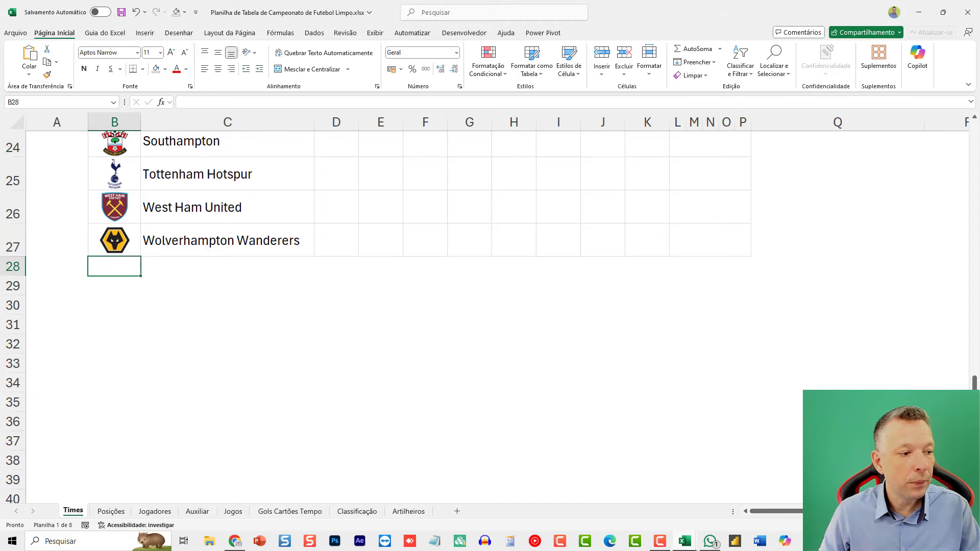
pyautogui.moveTo(0, 134); pyautogui.dragTo(508, 149)
pyautogui.doubleClick(507, 149)
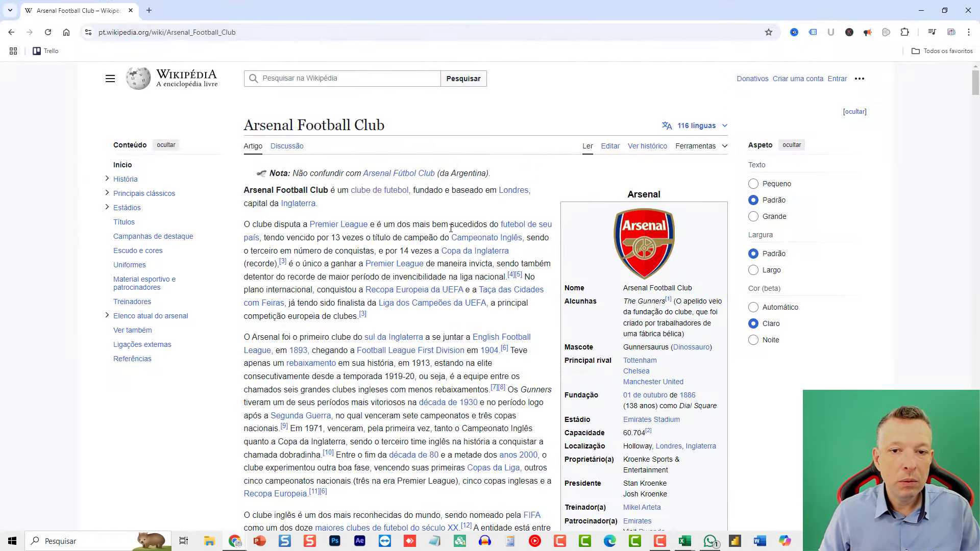
pyautogui.rightClick(640, 229)
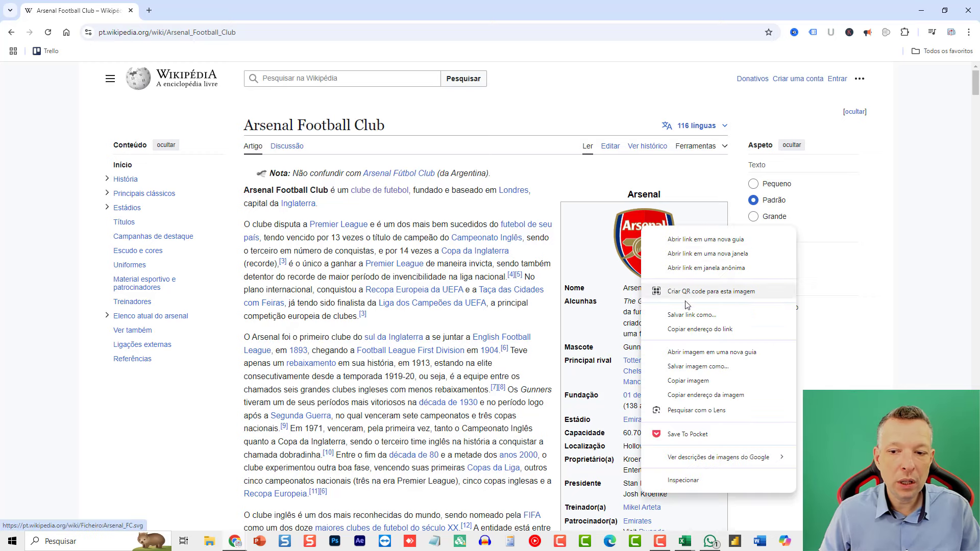
pyautogui.click(694, 381)
pyautogui.click(922, 10)
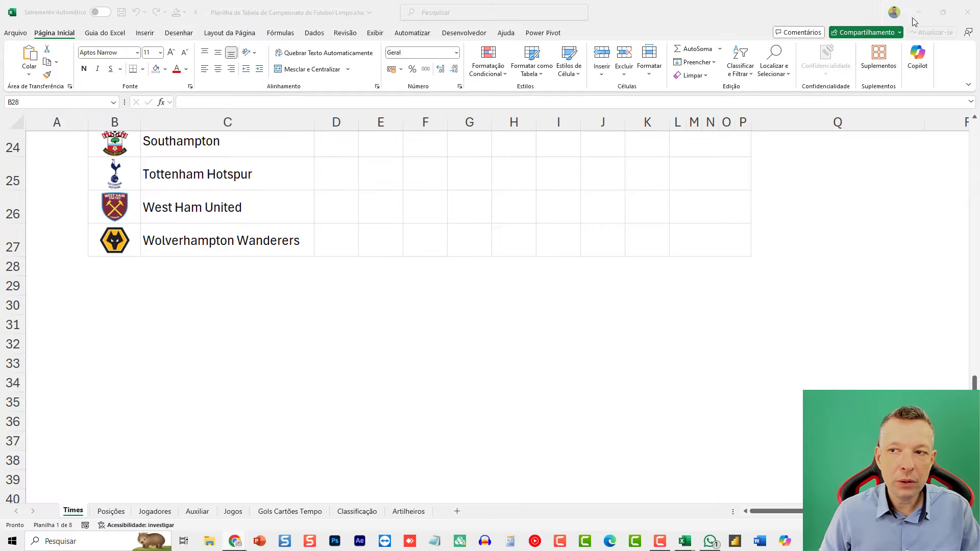
# Step: Paste the copied Arsenal crest into B28 as an in-cell picture and centre it horizontally
pyautogui.click(123, 266)
pyautogui.rightClick(123, 266)
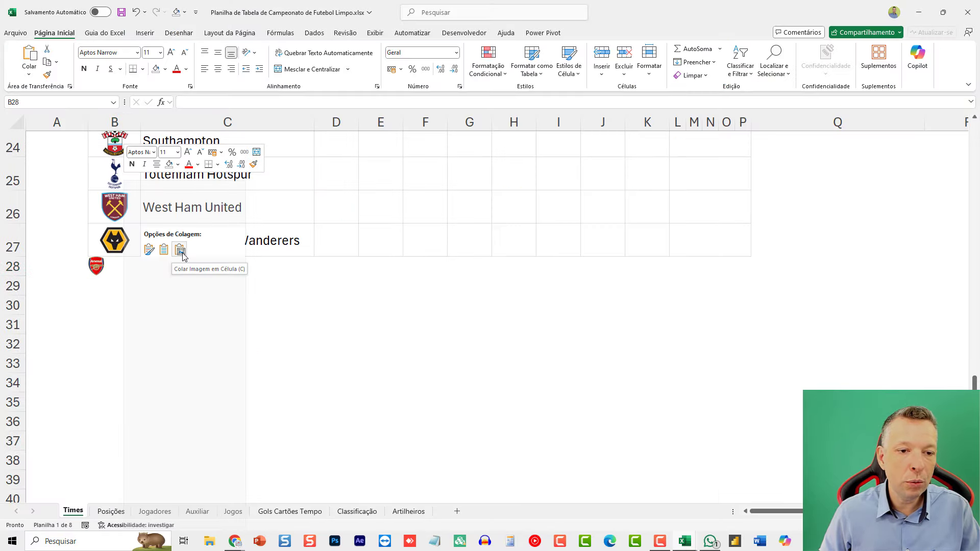
pyautogui.click(180, 250)
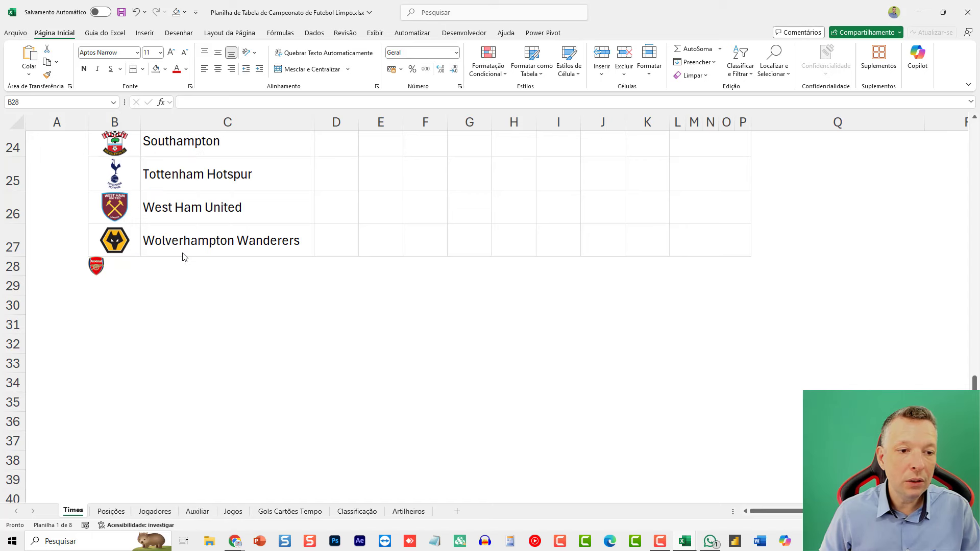
pyautogui.click(218, 69)
# Step: Reference the Arsenal crest in C32 with the formula =B28, try a taller row 32, and undo that resize
pyautogui.click(209, 341)
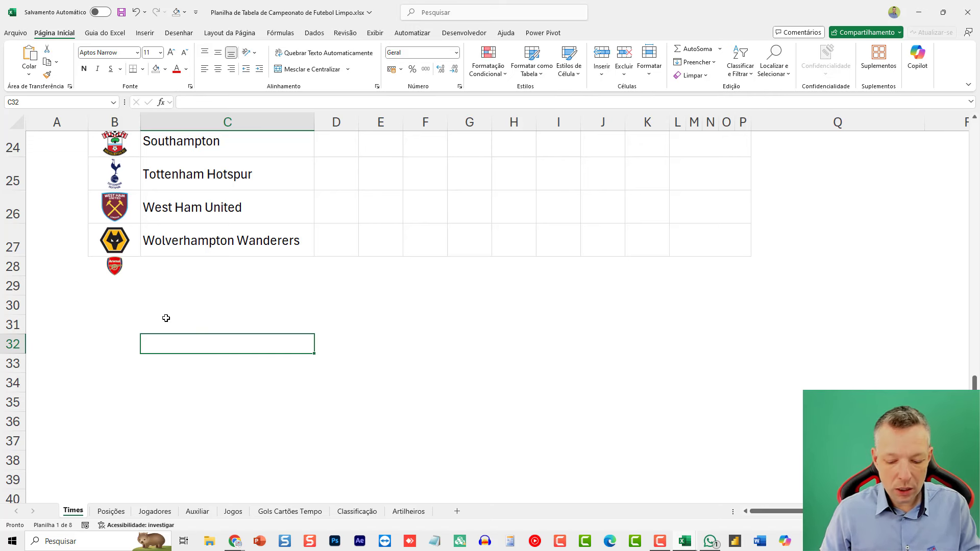
pyautogui.write('=')
pyautogui.click(133, 269)
pyautogui.press('Return')
pyautogui.click(177, 351)
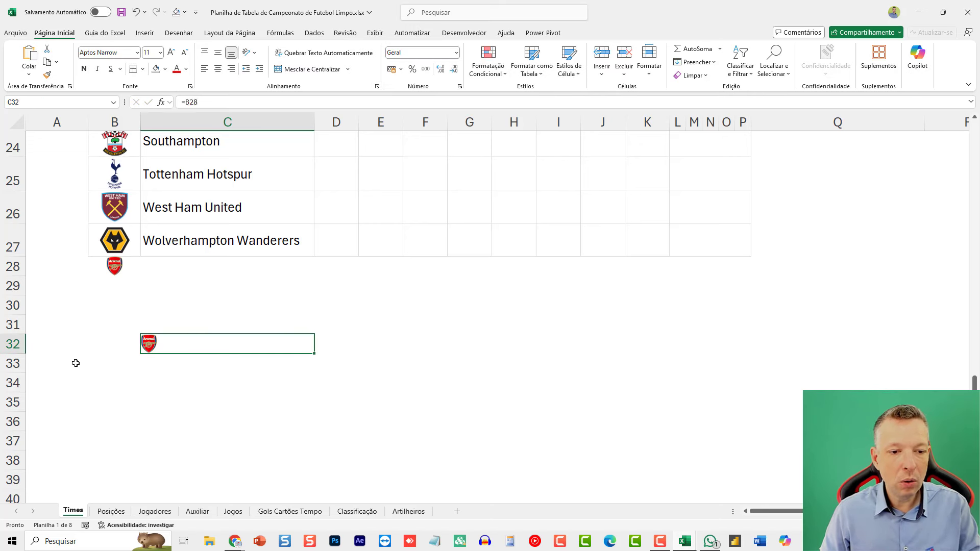
pyautogui.moveTo(16, 354); pyautogui.dragTo(20, 427)
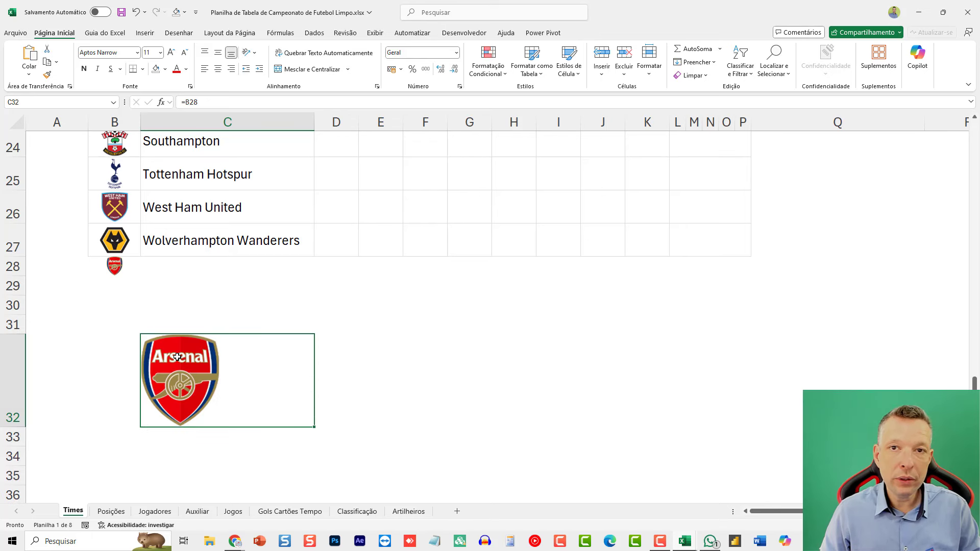
pyautogui.hotkey('ctrl', 'z')
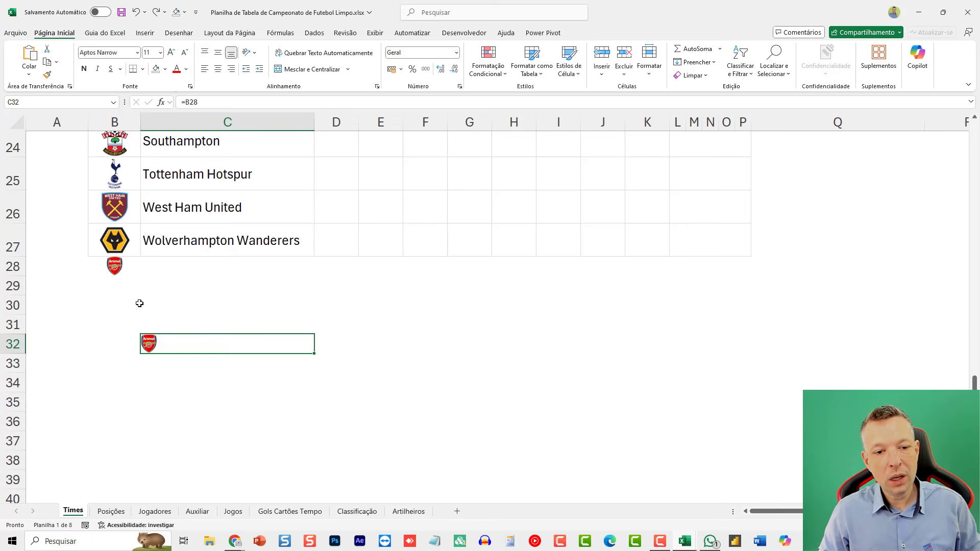
# Step: Clear the crest formula from C32 and remove the pasted Arsenal crest from B28
pyautogui.press('Delete')
pyautogui.click(124, 267)
pyautogui.press('Delete')
pyautogui.click(172, 305)
# Step: Examine the statistics columns of the Times table, from Pts through SG to Últimas 5
pyautogui.scroll(8, 218, 345)
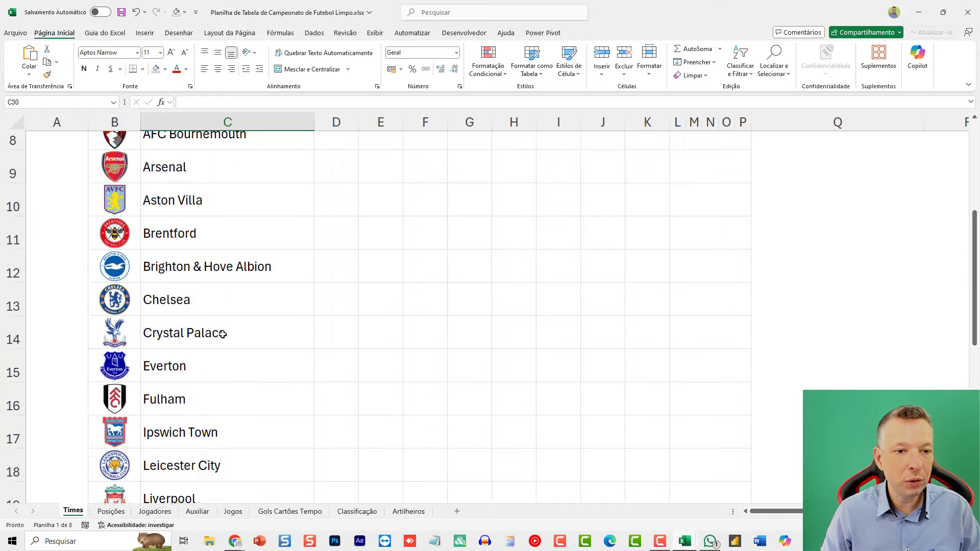
pyautogui.scroll(-2, 221, 341)
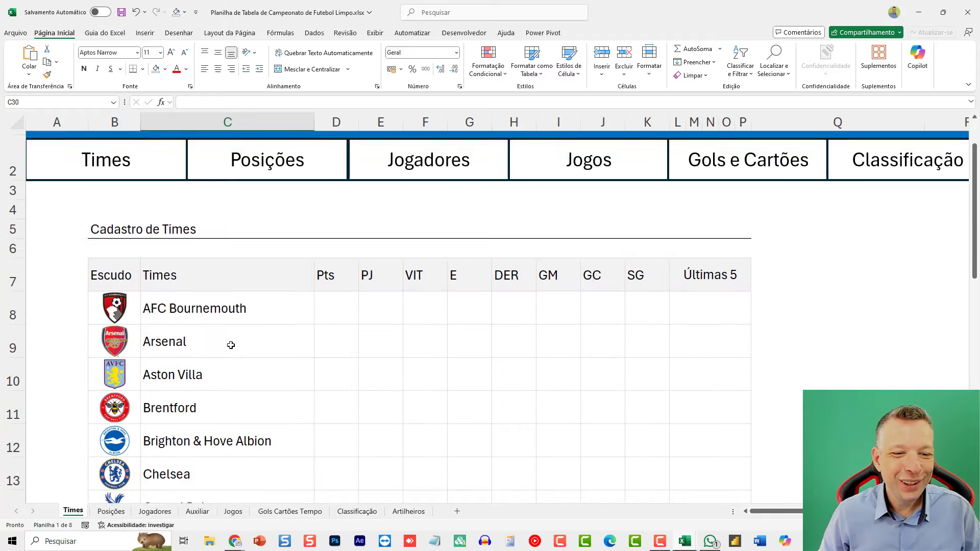
pyautogui.click(328, 245)
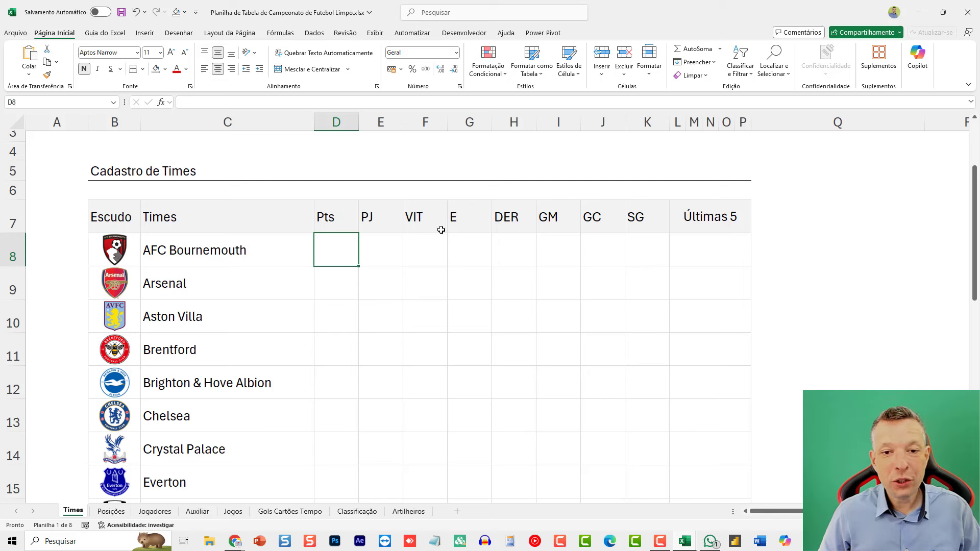
pyautogui.click(383, 250)
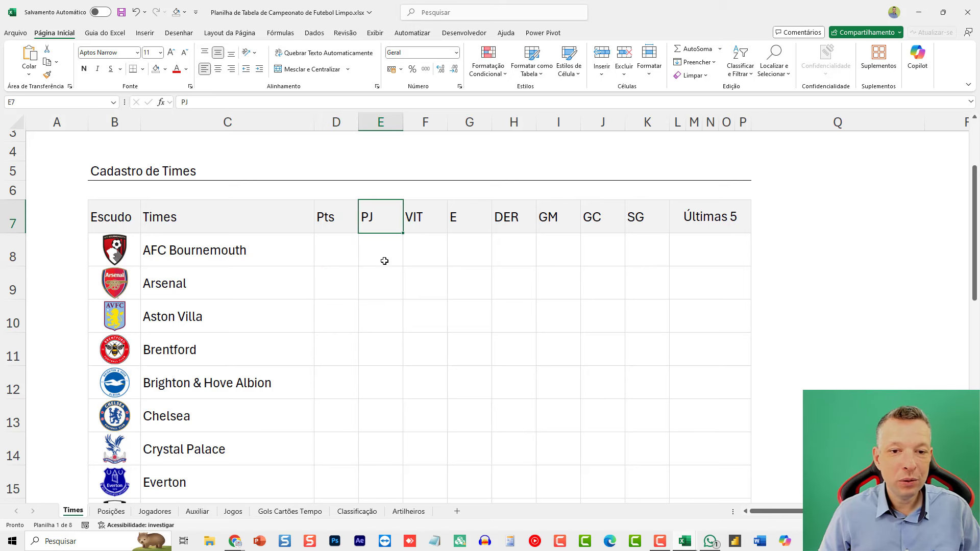
pyautogui.click(432, 220)
pyautogui.click(473, 219)
pyautogui.click(518, 217)
pyautogui.click(561, 217)
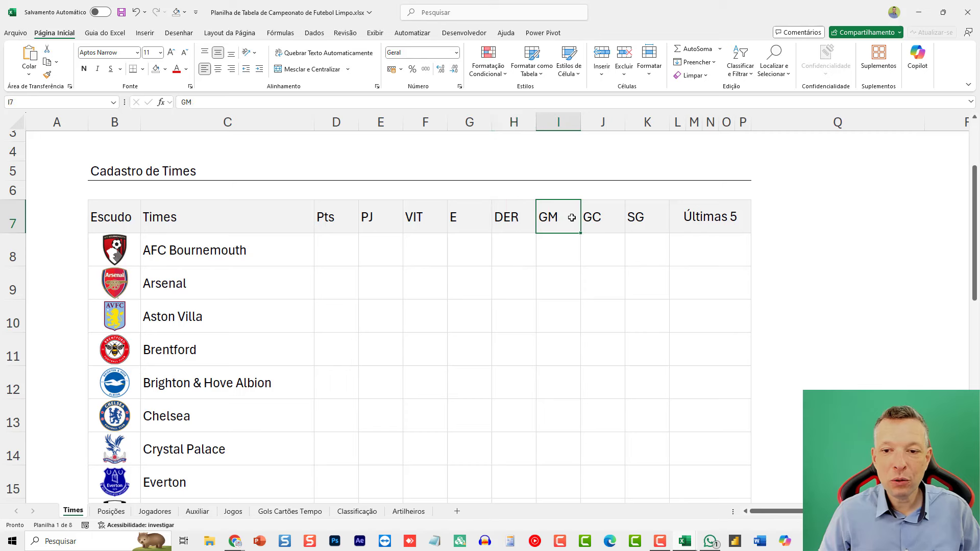
pyautogui.click(617, 219)
pyautogui.click(653, 218)
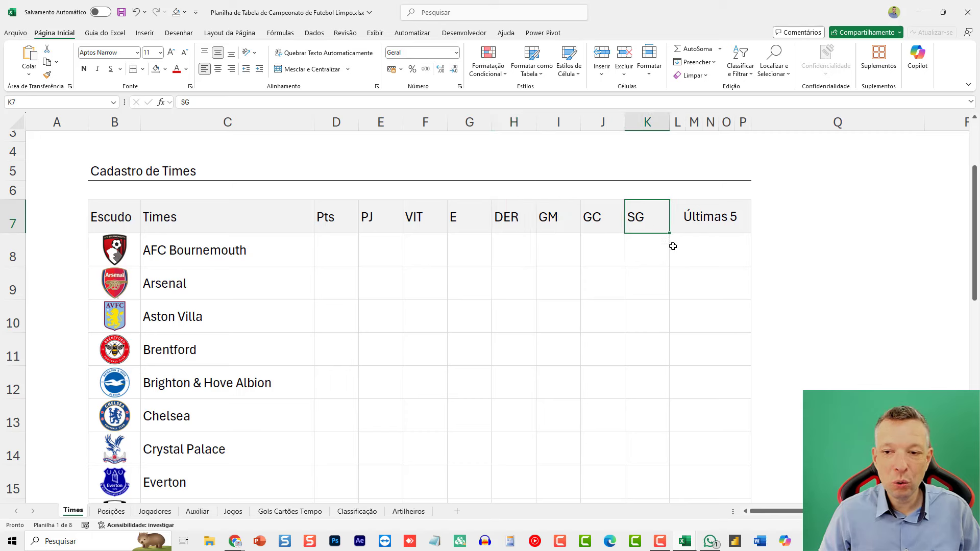
pyautogui.click(674, 247)
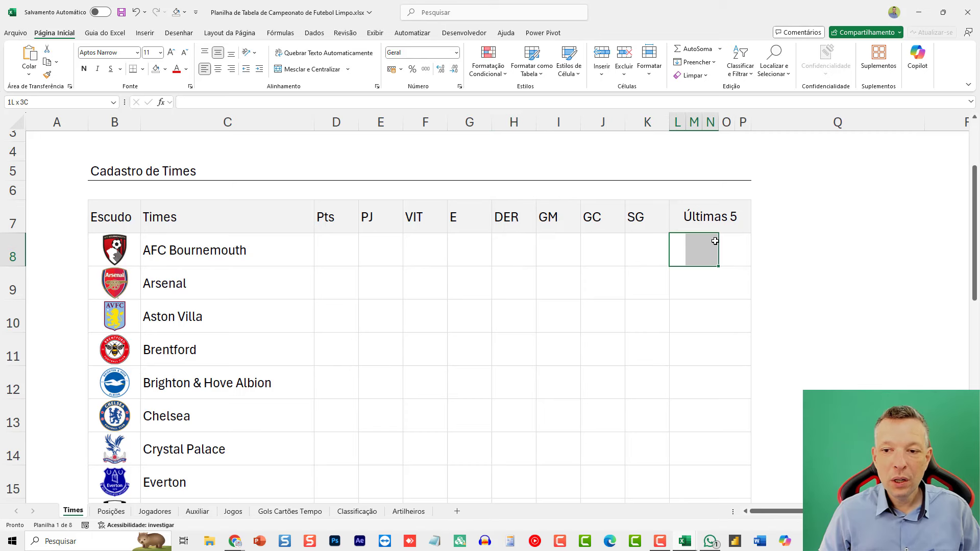
pyautogui.click(335, 249)
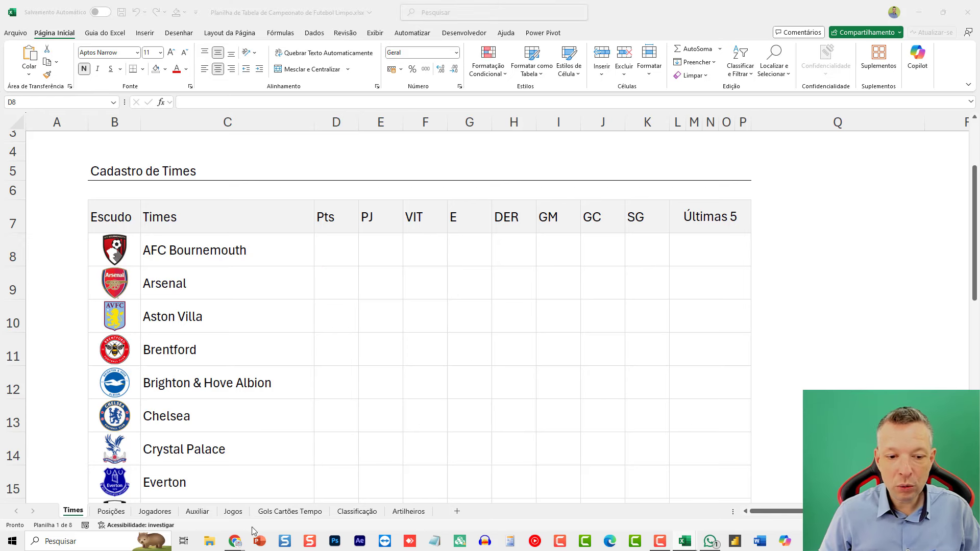
# Step: Review the Posições sheet's table, checking each player position against its Sigla abbreviation
pyautogui.click(106, 514)
pyautogui.click(106, 514)
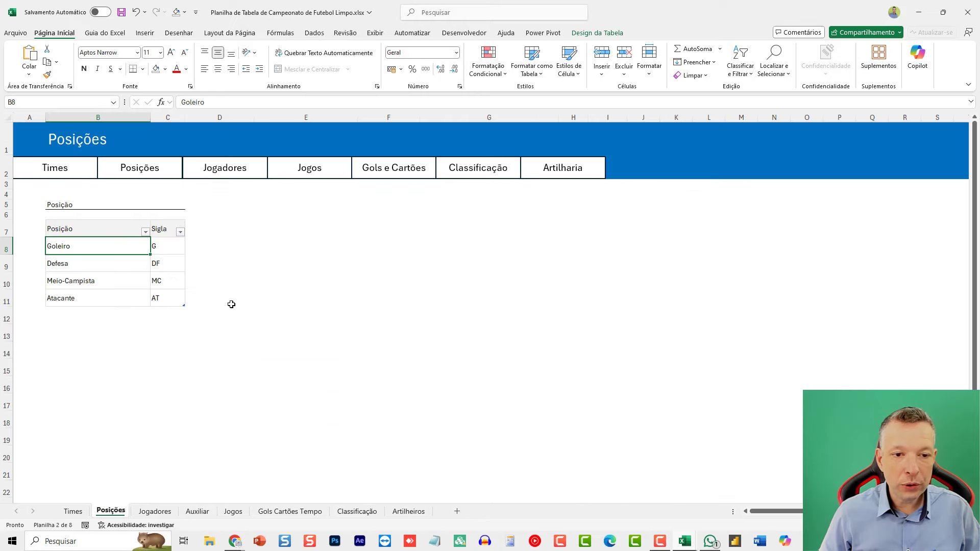
pyautogui.scroll(4, 228, 275)
pyautogui.moveTo(107, 356); pyautogui.dragTo(82, 122)
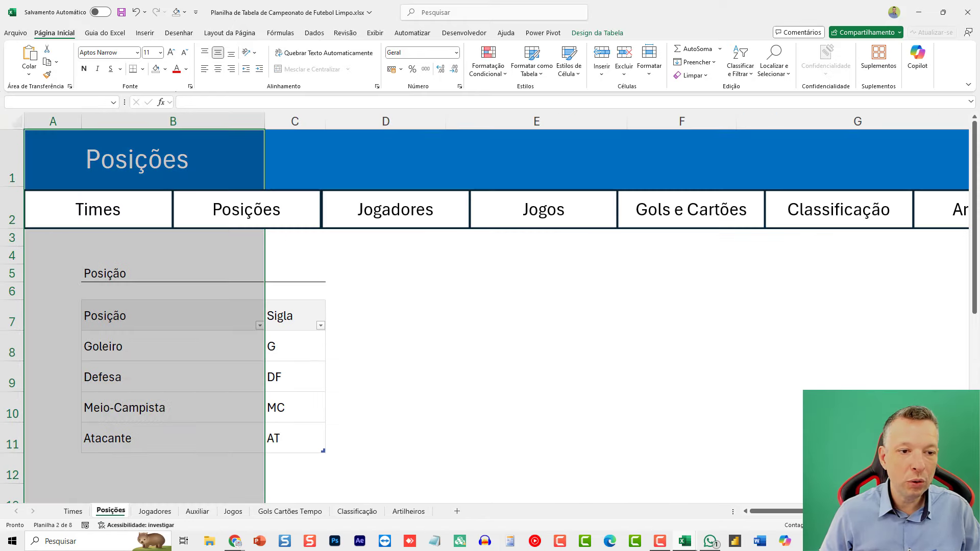
pyautogui.click(192, 324)
pyautogui.click(133, 349)
pyautogui.press('Tab')
pyautogui.press('Tab')
pyautogui.press('Tab')
pyautogui.press('Tab')
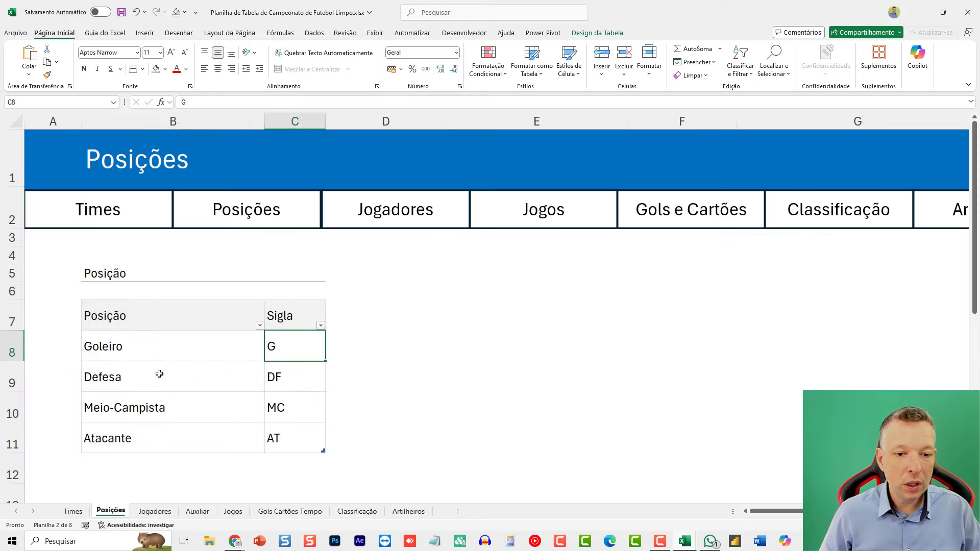
pyautogui.click(277, 413)
pyautogui.click(175, 441)
pyautogui.click(294, 428)
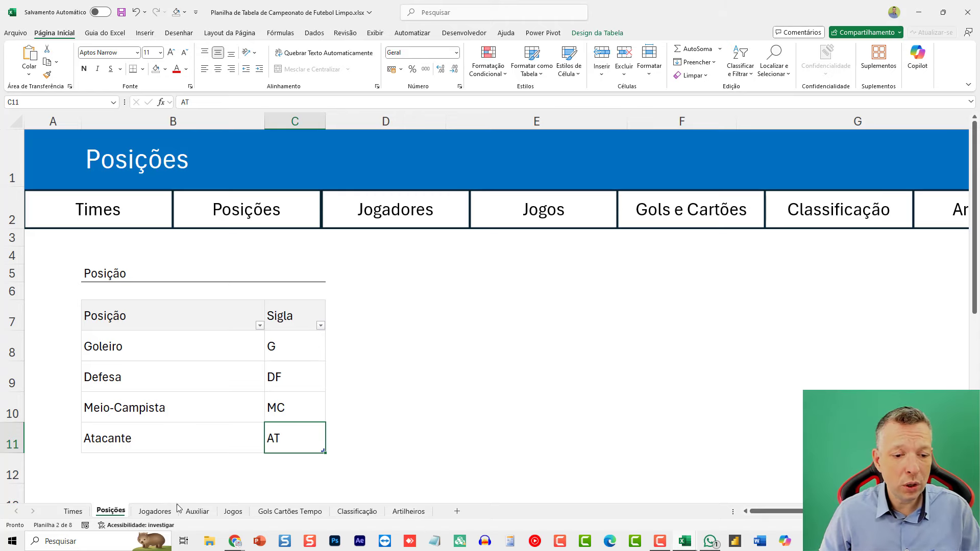
# Step: Go to the Jogadores sheet and inspect the team options offered in B8 of the Time column
pyautogui.click(155, 511)
pyautogui.click(138, 246)
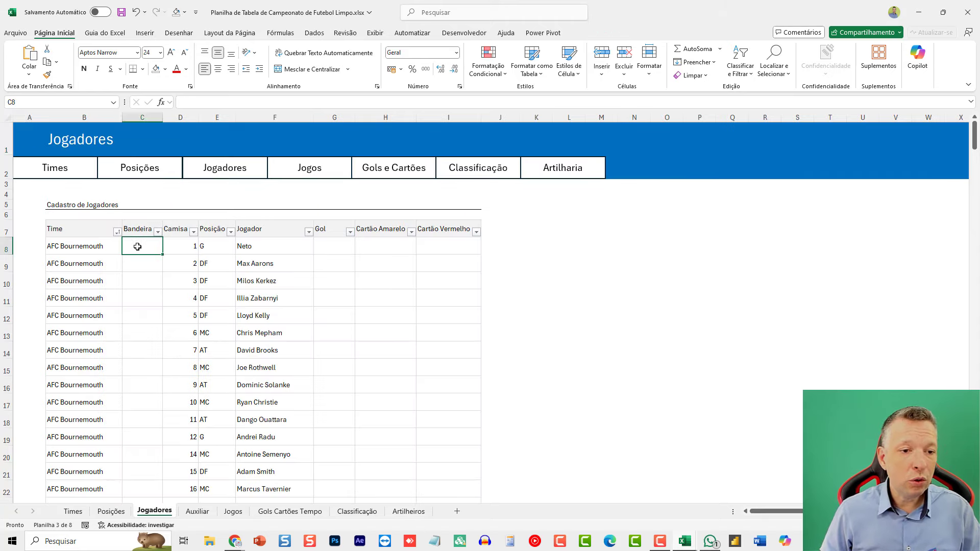
pyautogui.keyDown('ctrl'); pyautogui.scroll(5, 182, 296); pyautogui.keyUp('ctrl')
pyautogui.hotkey('ctrl', 'Home')
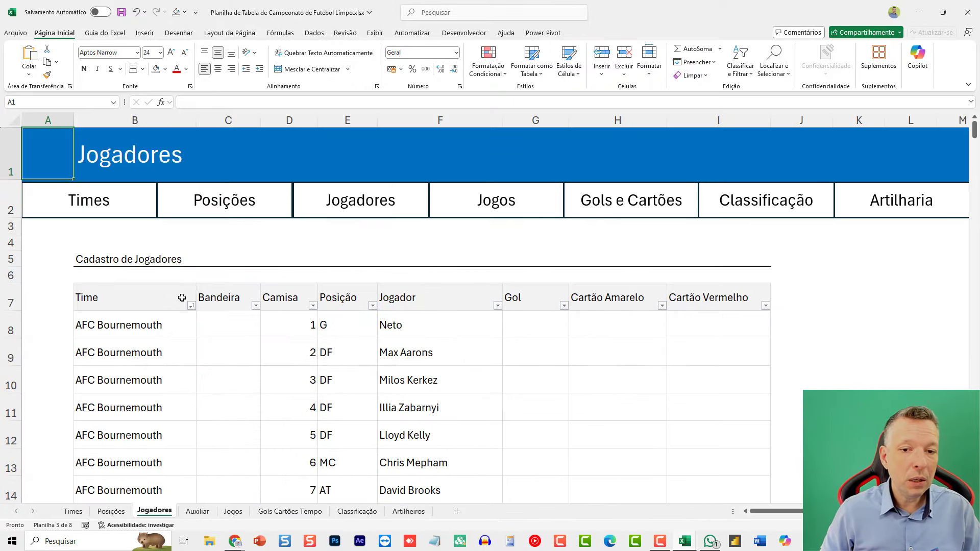
pyautogui.click(109, 324)
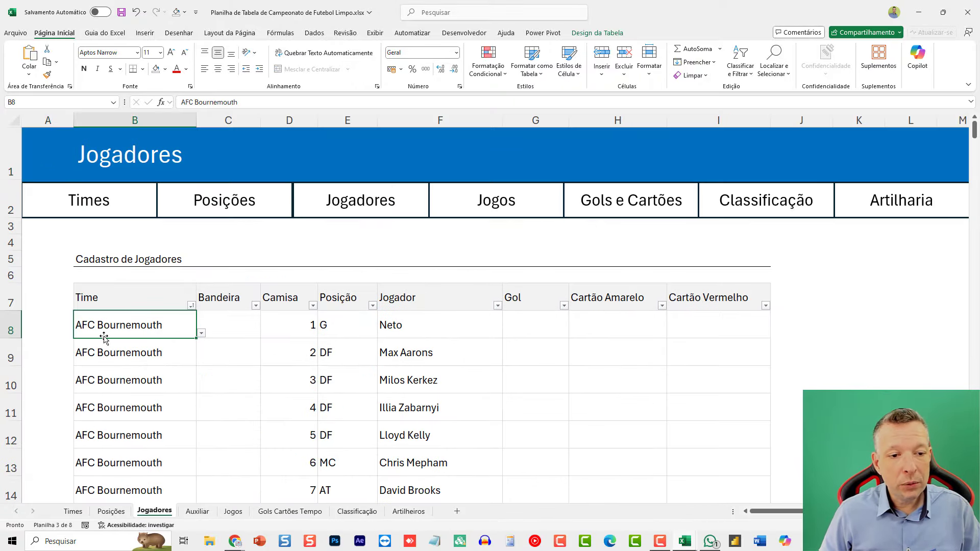
pyautogui.click(201, 334)
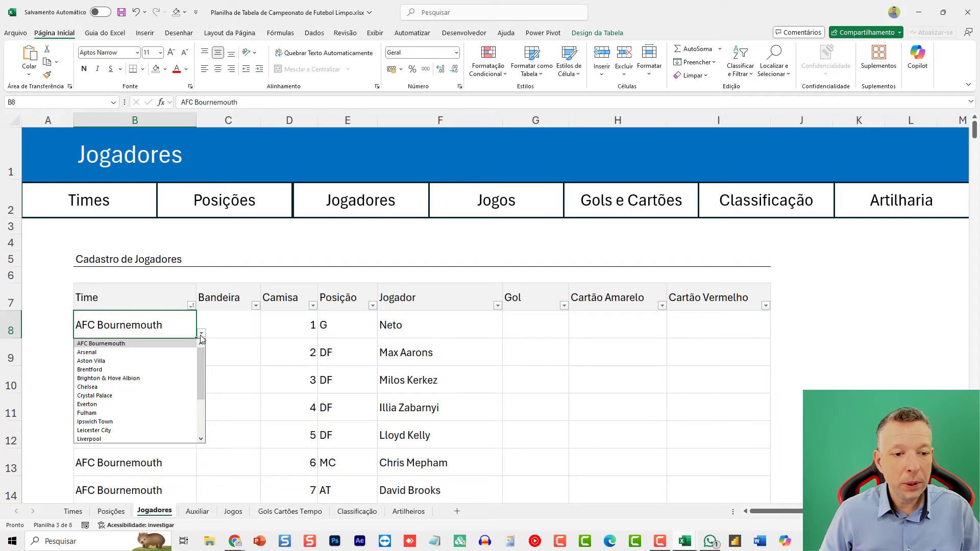
pyautogui.click(202, 336)
# Step: Set B8's list validation source to the team names in =Times!$C$8:$C$27
pyautogui.click(314, 34)
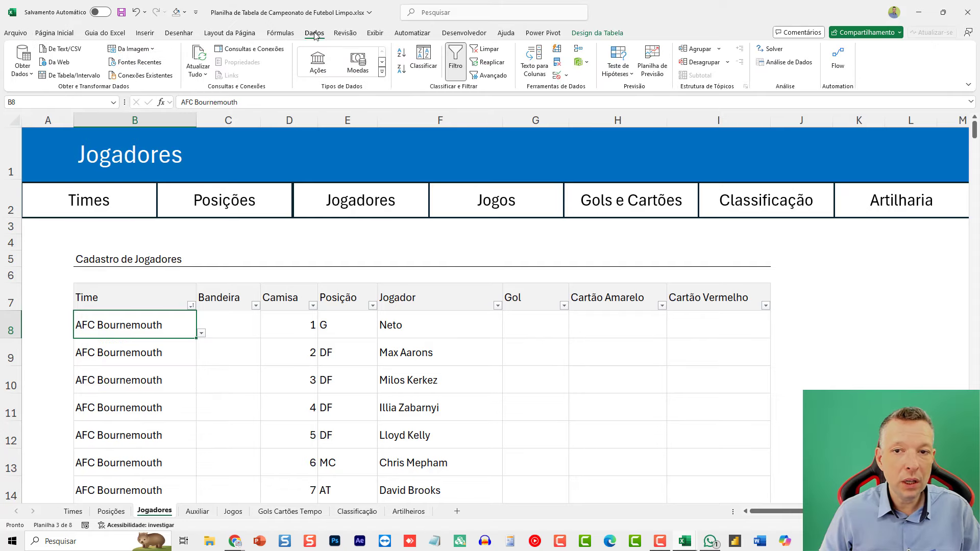
pyautogui.click(558, 75)
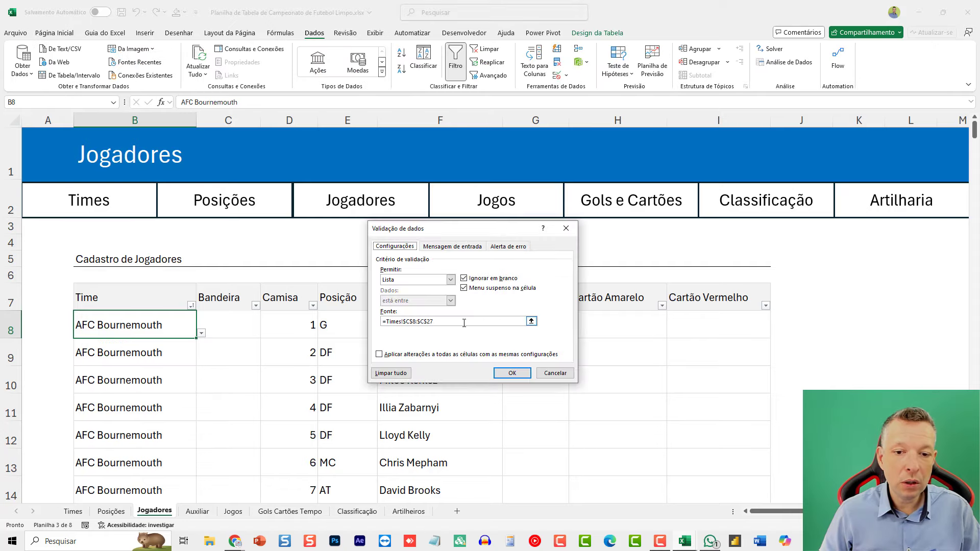
pyautogui.moveTo(464, 323); pyautogui.dragTo(287, 311)
pyautogui.click(185, 382)
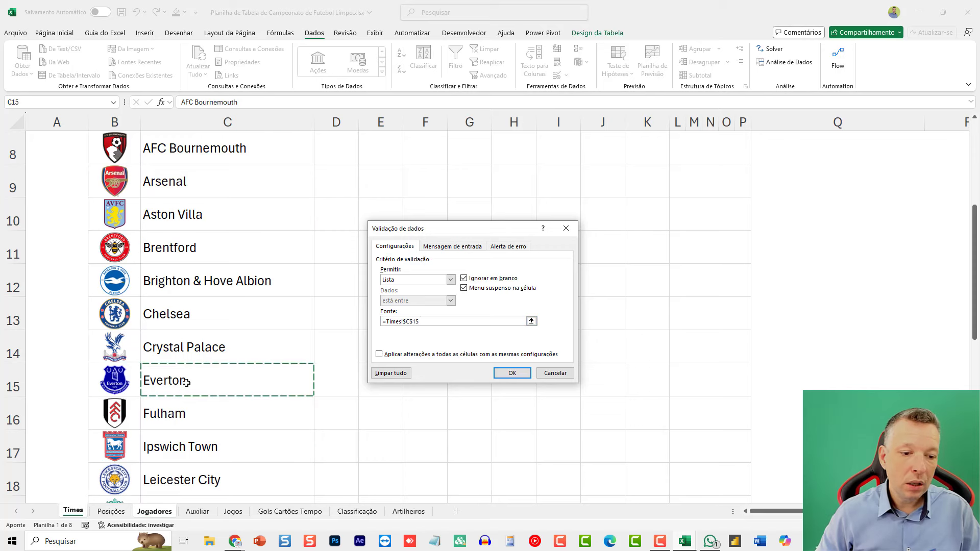
pyautogui.hotkey('ctrl', 'Up')
pyautogui.moveTo(211, 178); pyautogui.dragTo(223, 414)
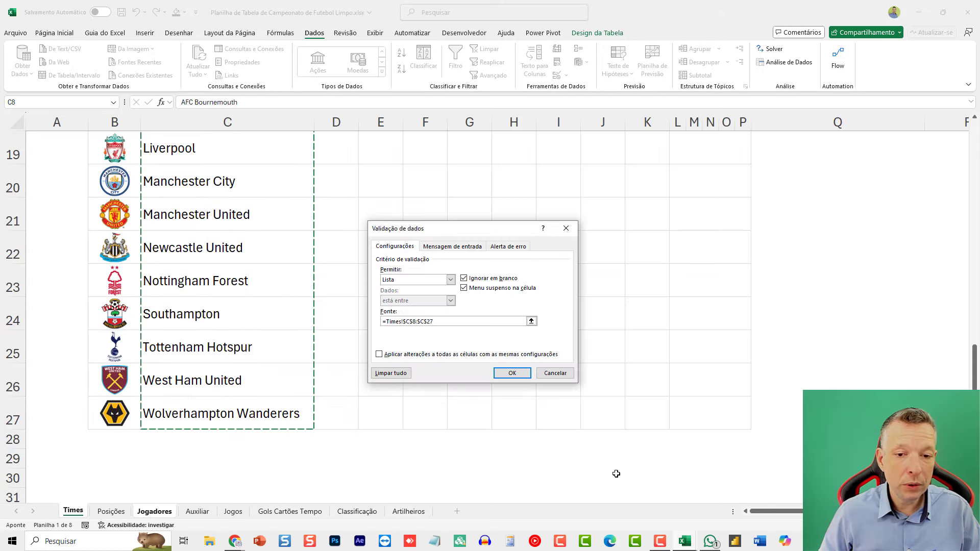
pyautogui.click(527, 378)
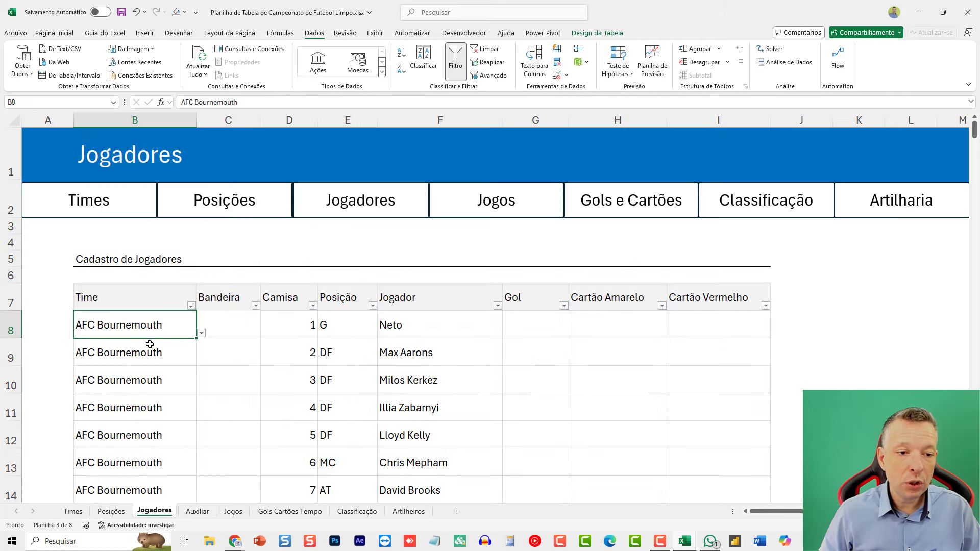
# Step: Look through the team names offered by B8's validation list in the Time column
pyautogui.click(201, 333)
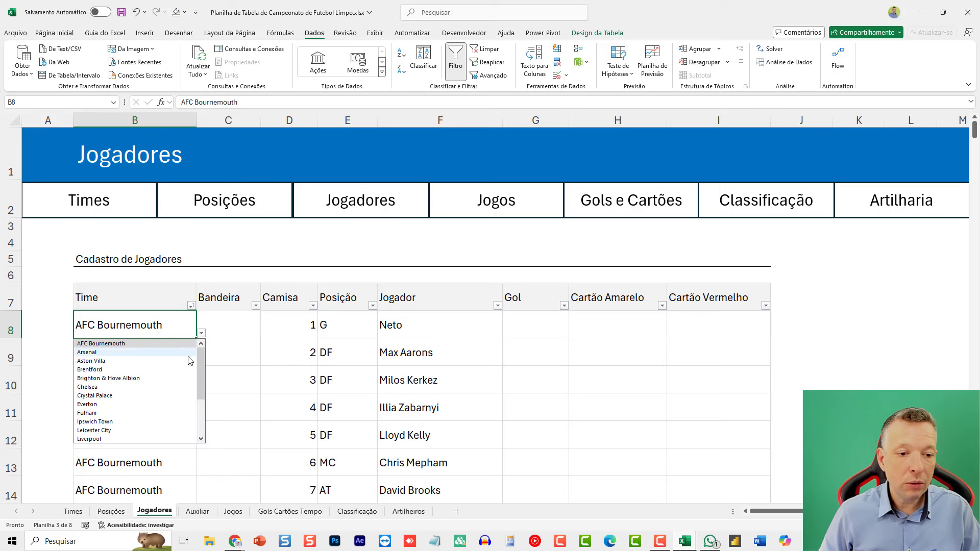
pyautogui.moveTo(202, 355); pyautogui.dragTo(207, 333)
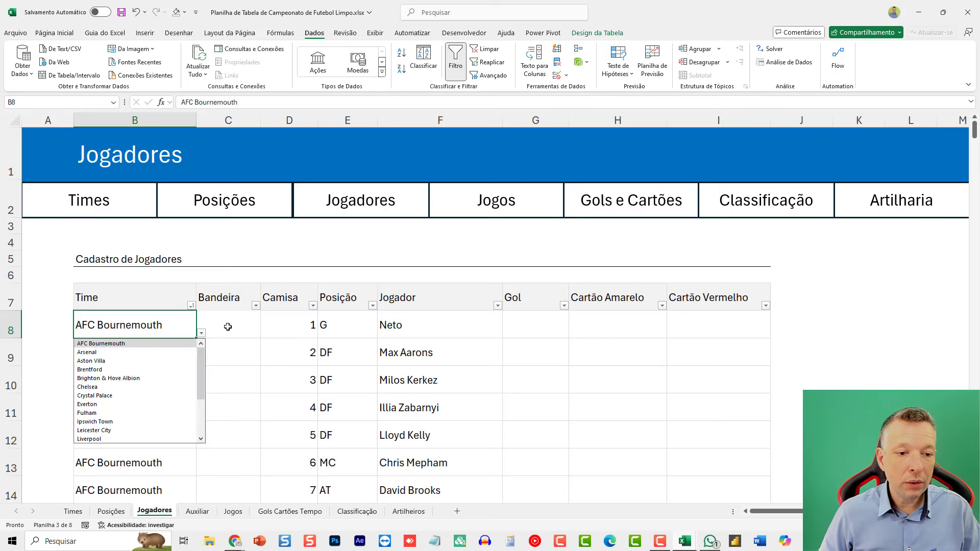
pyautogui.click(229, 327)
# Step: Try filling B8 with the list's suggested team for "ar", Arsenal, and undo the entry
pyautogui.click(154, 323)
pyautogui.write('ar')
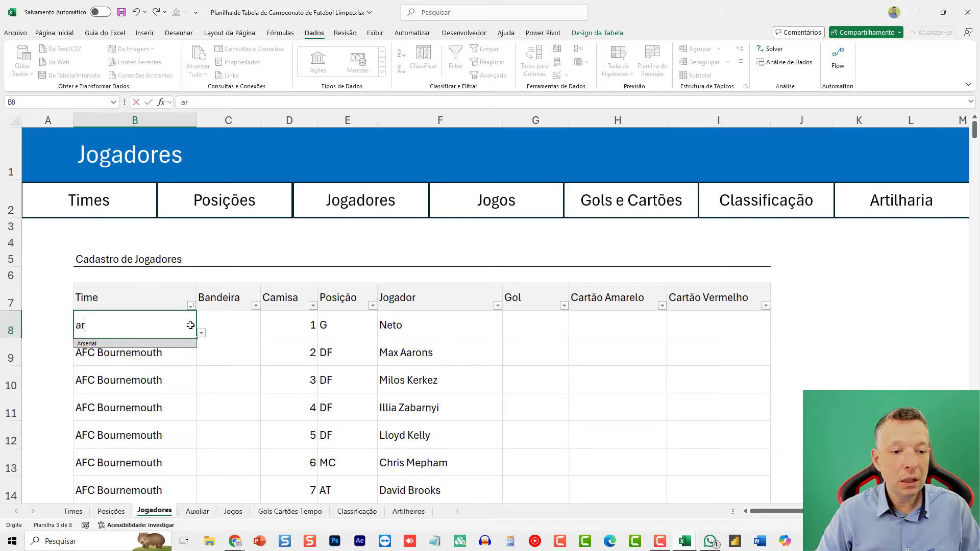
pyautogui.press('Tab')
pyautogui.hotkey('ctrl', 'z')
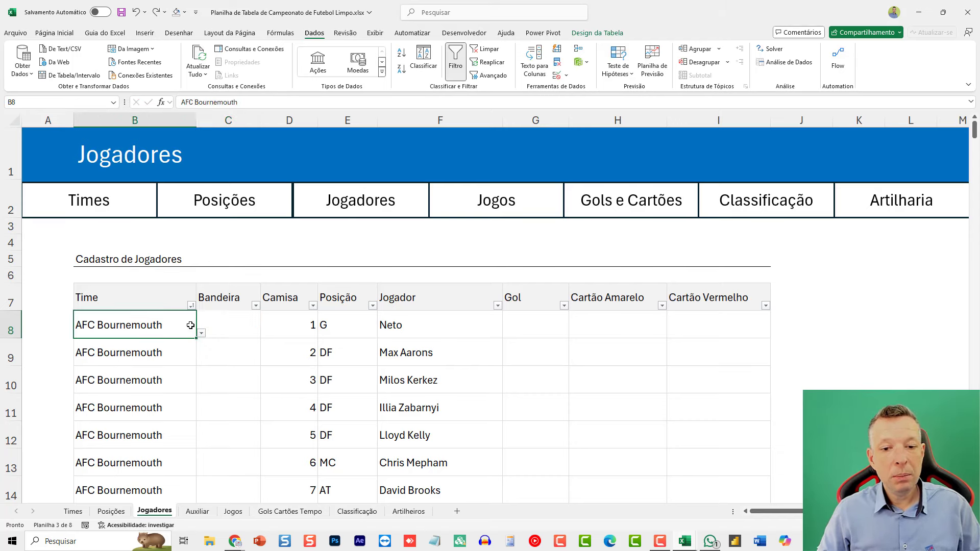
# Step: Look over the Jogador column and inspect the abbreviations offered by E8's list in the Posição column
pyautogui.click(424, 334)
pyautogui.scroll(-2, 427, 398)
pyautogui.scroll(1, 430, 405)
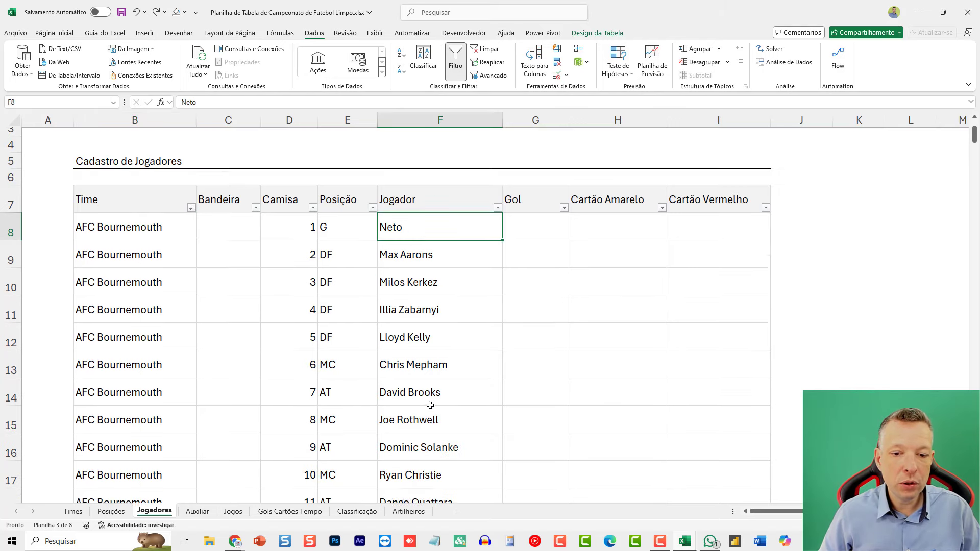
pyautogui.scroll(1, 430, 405)
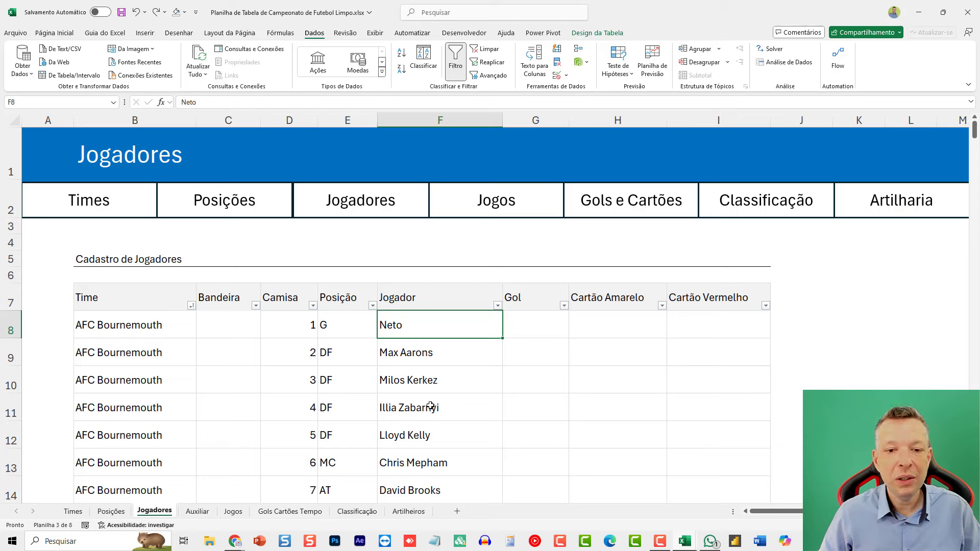
pyautogui.click(349, 322)
pyautogui.click(383, 335)
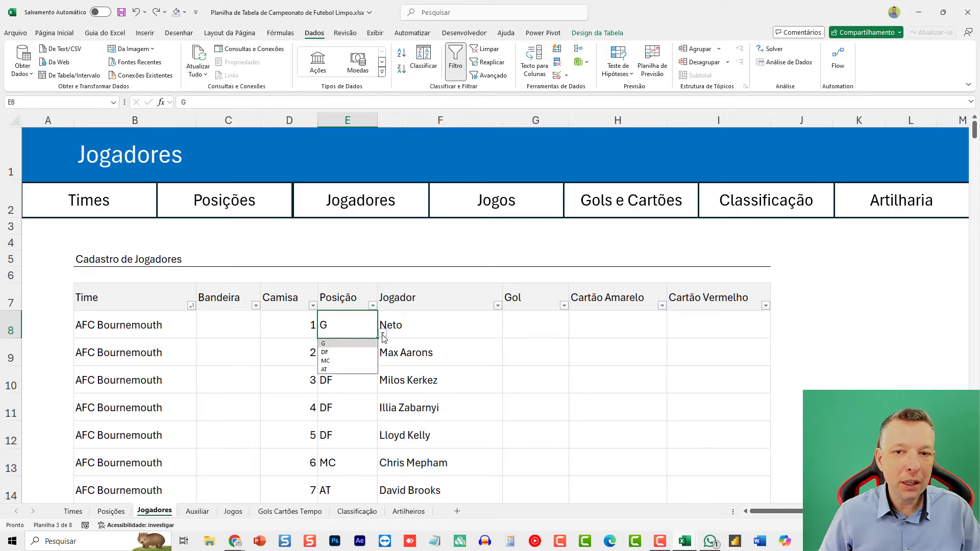
pyautogui.click(383, 336)
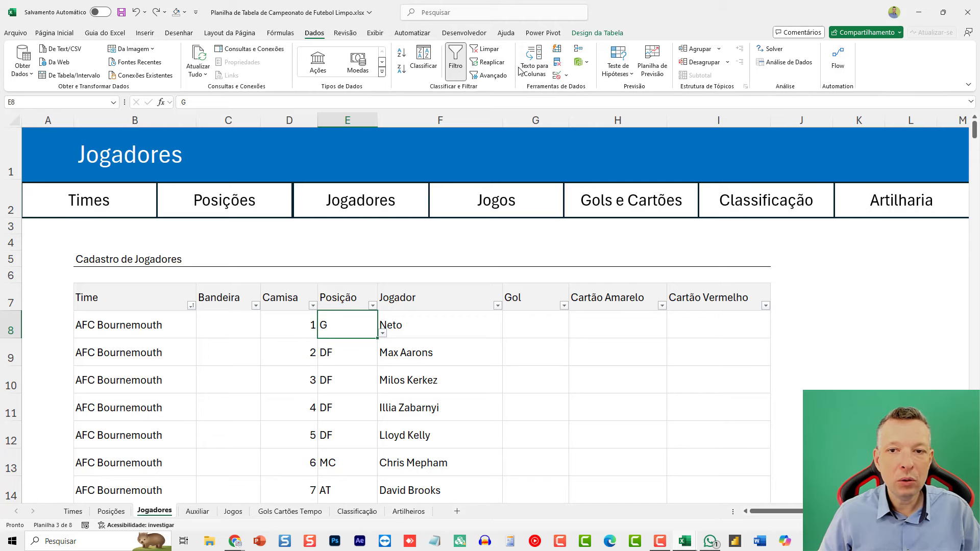
# Step: Review E8's list validation source, =Posições!$C$8:$C$11, keep it, and recheck the offered abbreviations
pyautogui.click(557, 76)
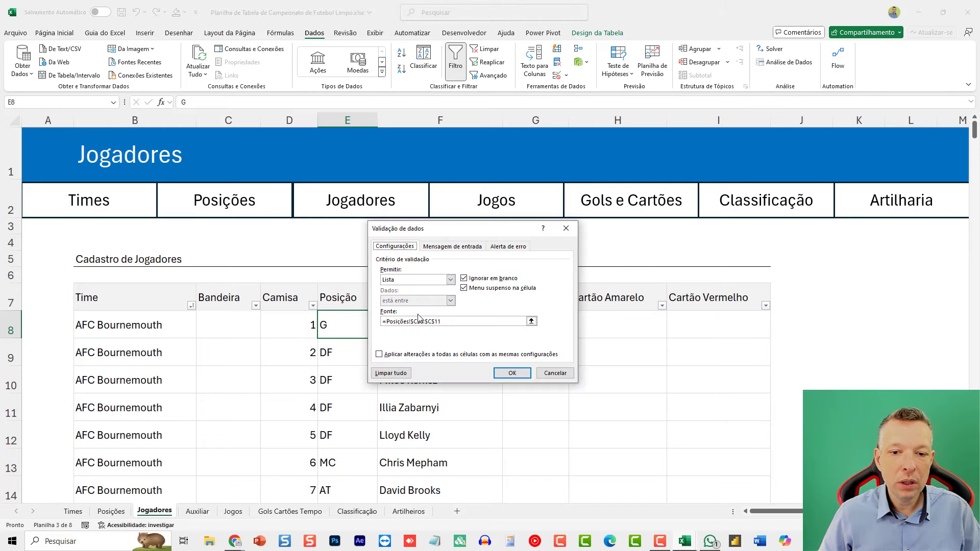
pyautogui.moveTo(453, 322); pyautogui.dragTo(329, 319)
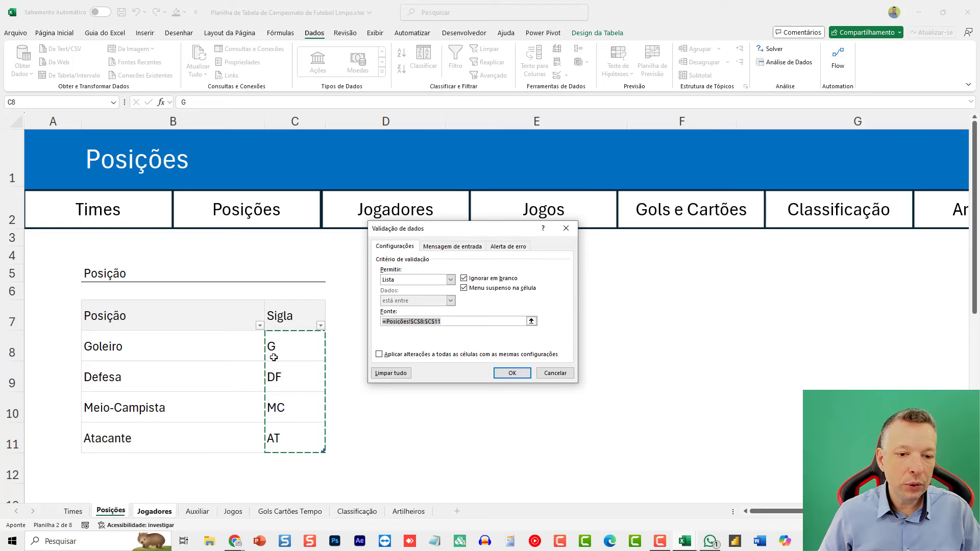
pyautogui.moveTo(273, 358); pyautogui.dragTo(278, 446)
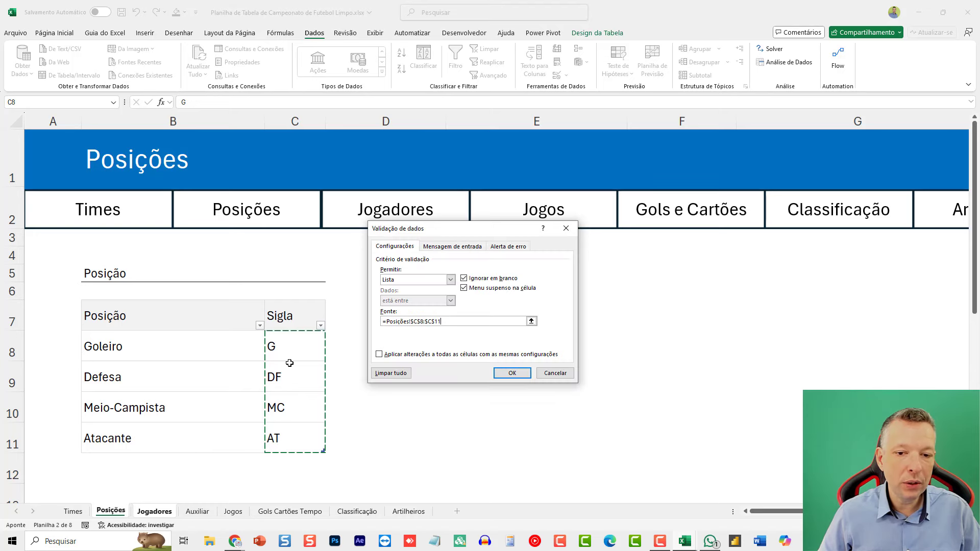
pyautogui.click(512, 373)
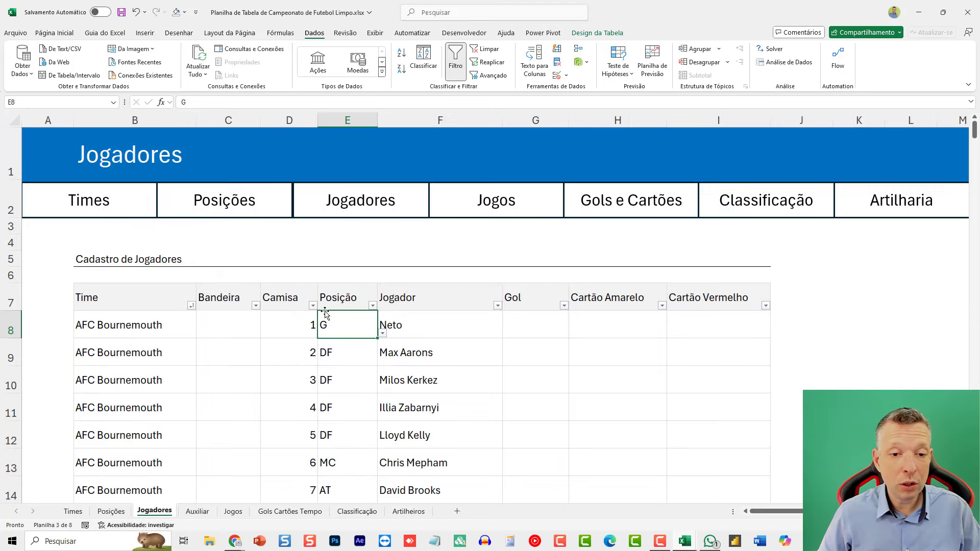
pyautogui.click(383, 334)
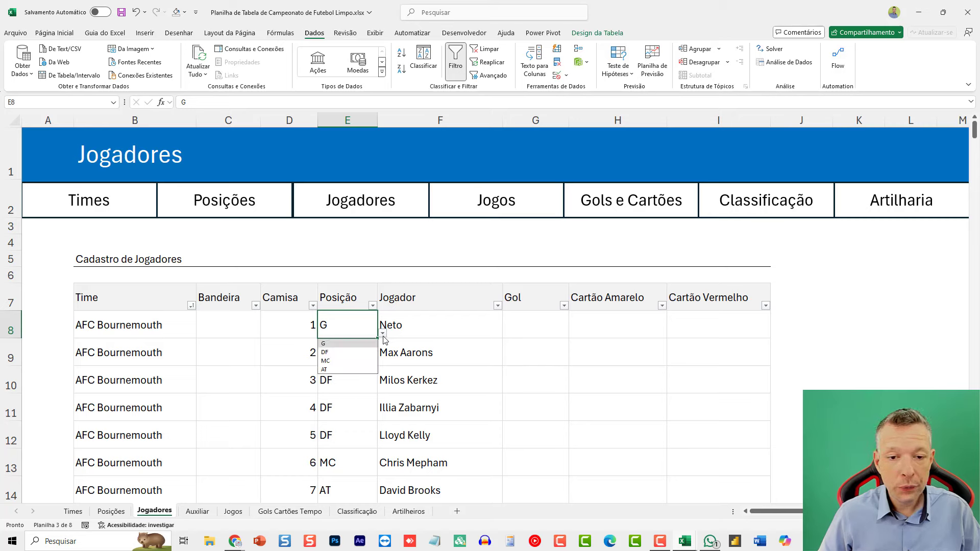
pyautogui.click(357, 330)
# Step: Review row 8's Bandeira, Camisa and Jogador cells, along with Gol, Cartão Amarelo and Cartão Vermelho
pyautogui.click(211, 320)
pyautogui.click(274, 332)
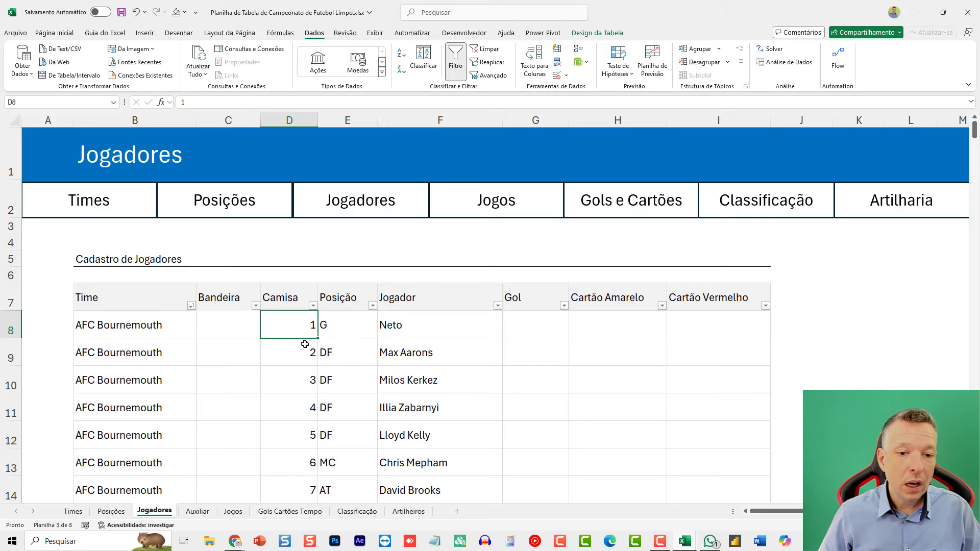
pyautogui.click(442, 319)
pyautogui.press('Tab')
pyautogui.press('Tab')
pyautogui.press('Tab')
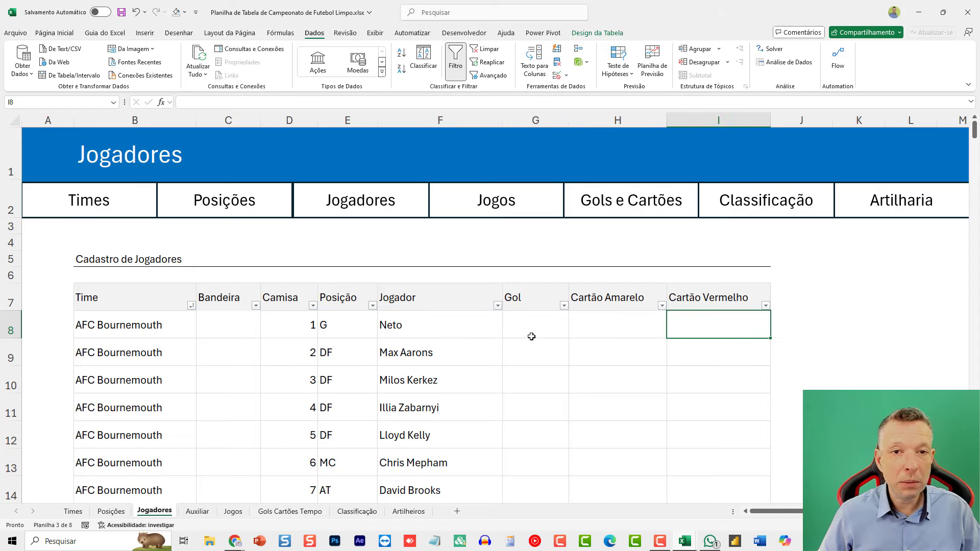
pyautogui.moveTo(533, 323); pyautogui.dragTo(711, 320)
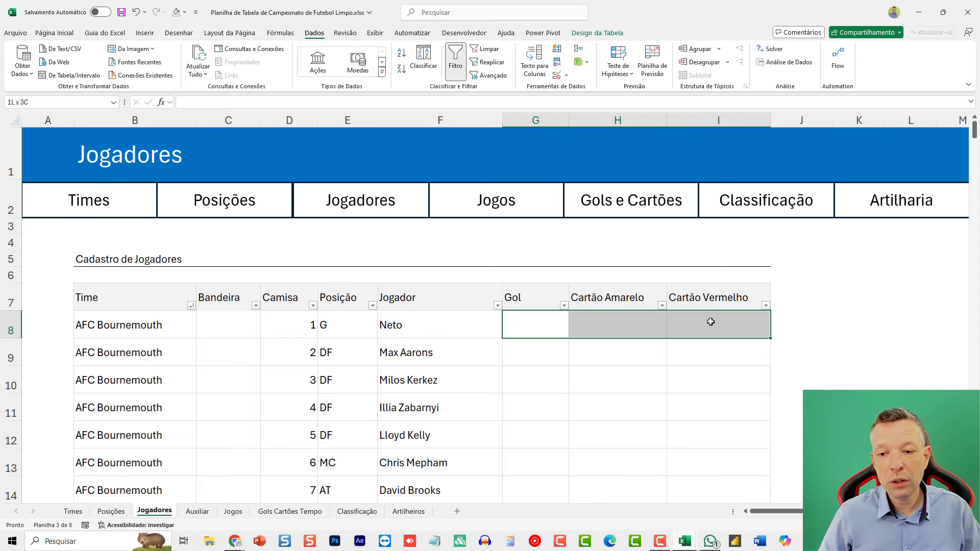
pyautogui.click(221, 327)
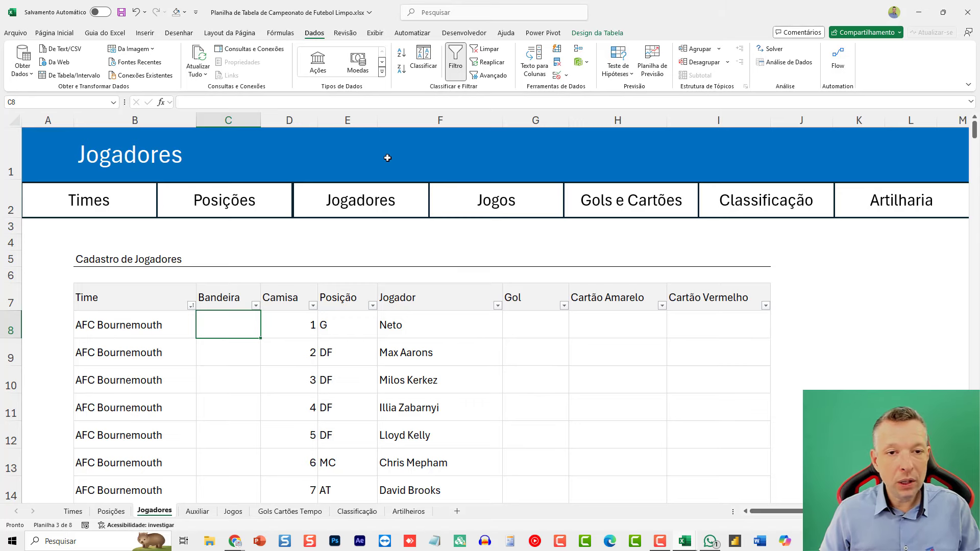
pyautogui.click(54, 33)
pyautogui.click(204, 69)
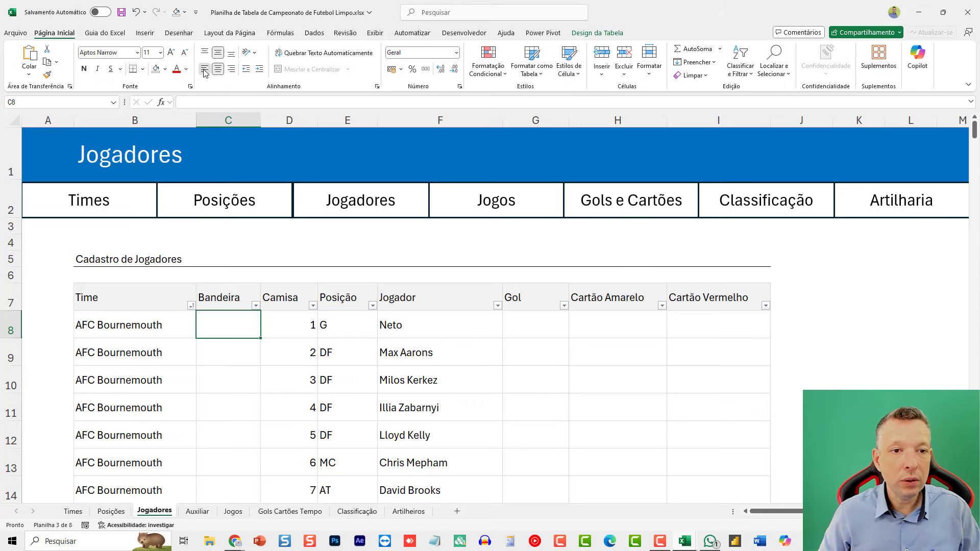
pyautogui.write('=')
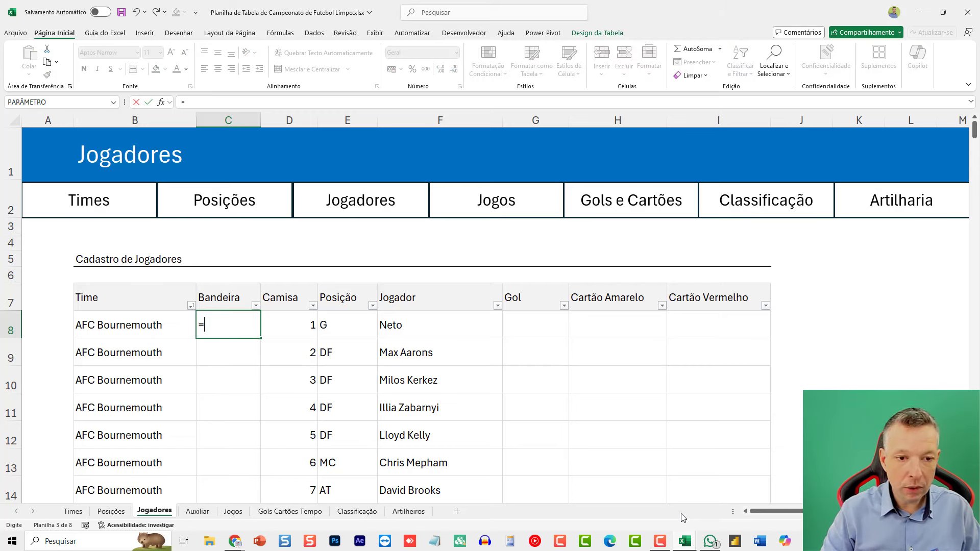
pyautogui.write('PROCX')
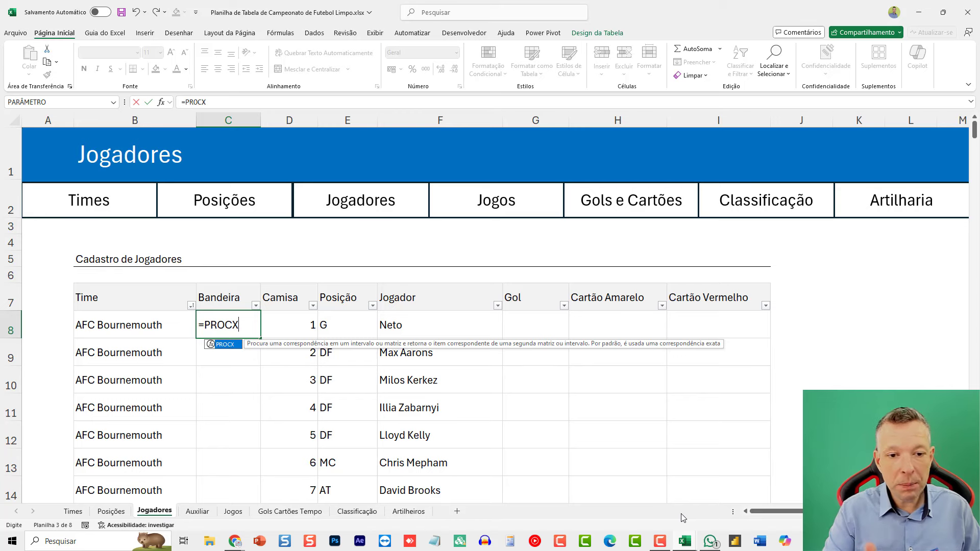
pyautogui.write('(')
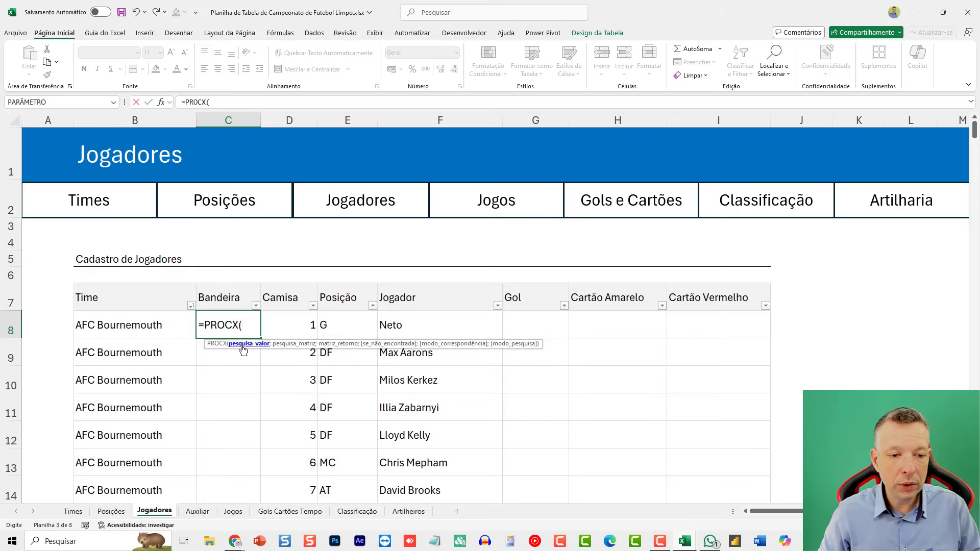
pyautogui.click(144, 329)
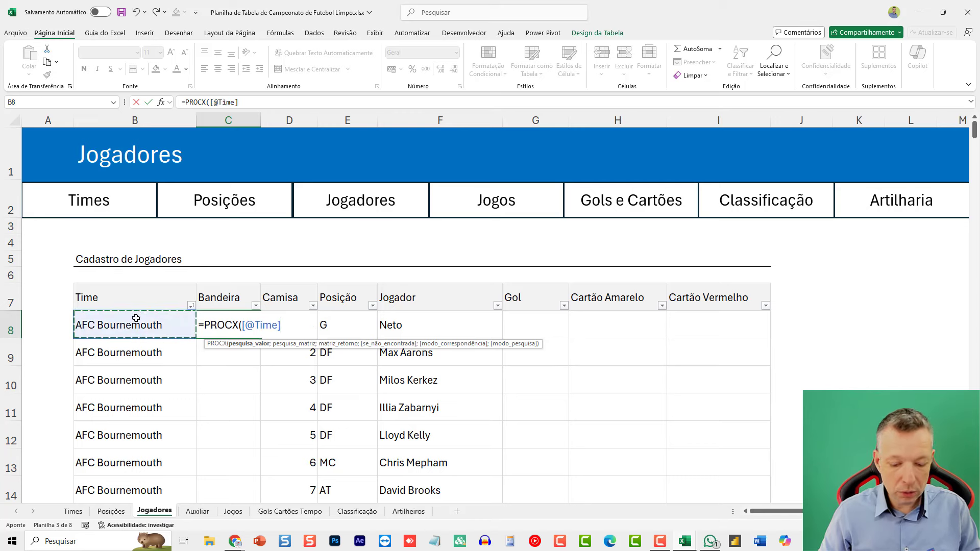
pyautogui.write(';')
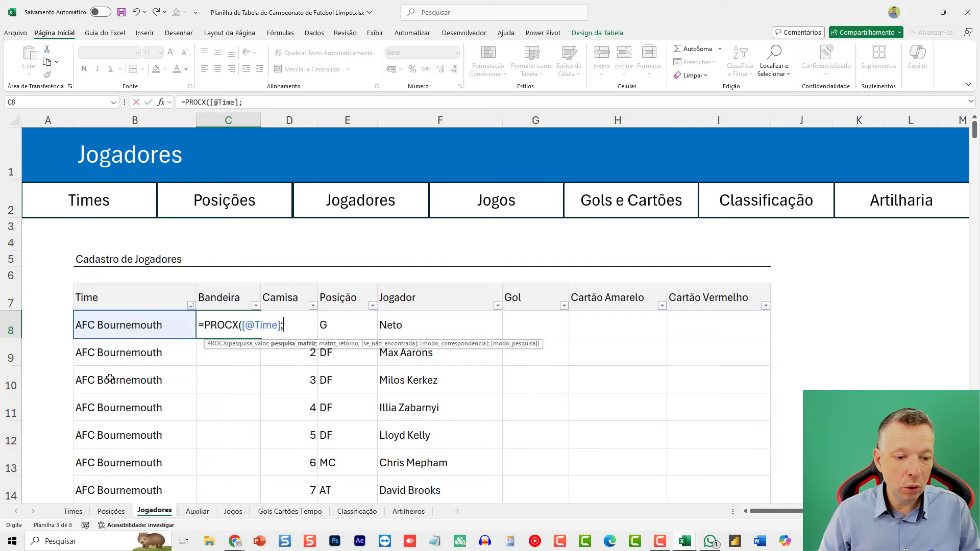
# Step: Add the team names in Times!$C$8:$C$27 as the PROCX lookup array, using absolute references
pyautogui.click(73, 512)
pyautogui.moveTo(203, 410); pyautogui.dragTo(204, 199)
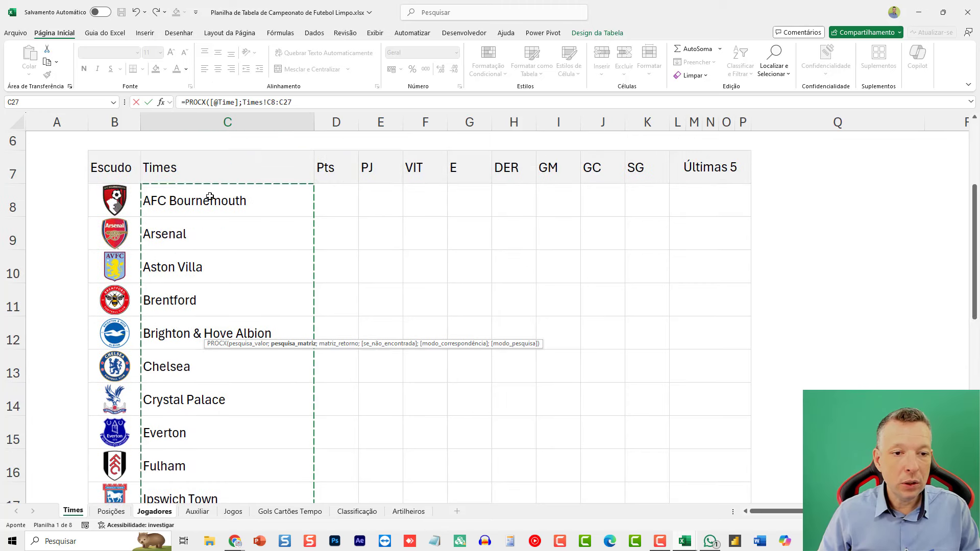
pyautogui.click(310, 102)
pyautogui.scroll(2, 335, 203)
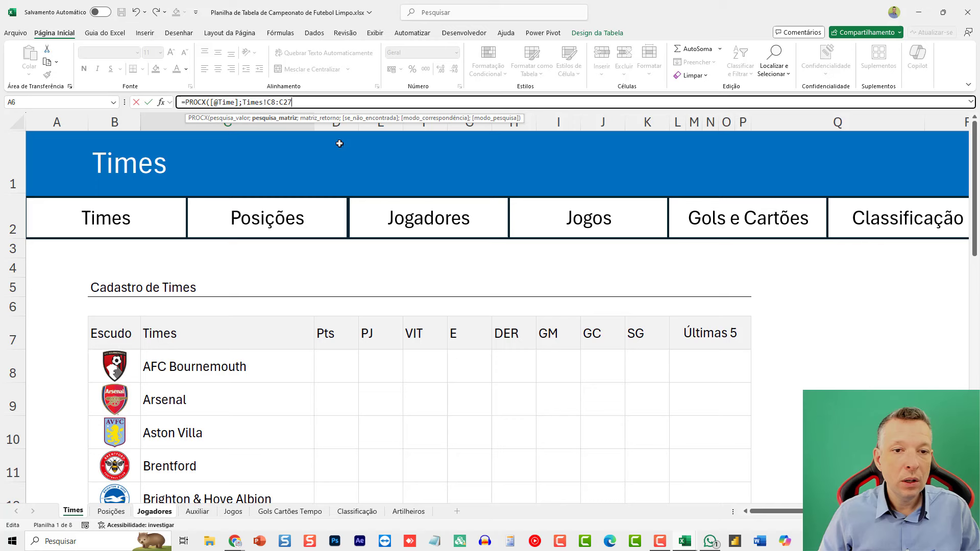
pyautogui.click(274, 102)
pyautogui.press('F4')
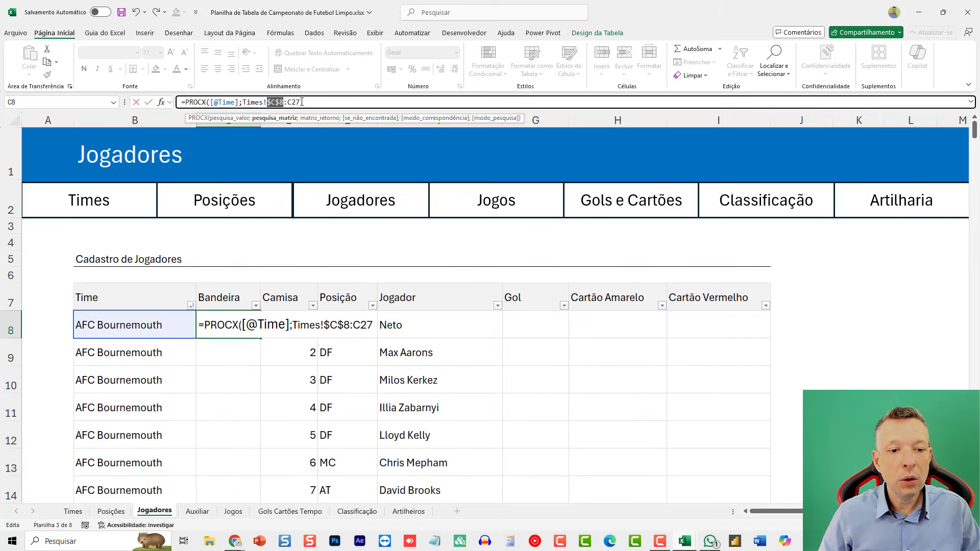
pyautogui.click(301, 102)
pyautogui.press('F4')
pyautogui.moveTo(243, 102); pyautogui.dragTo(309, 102)
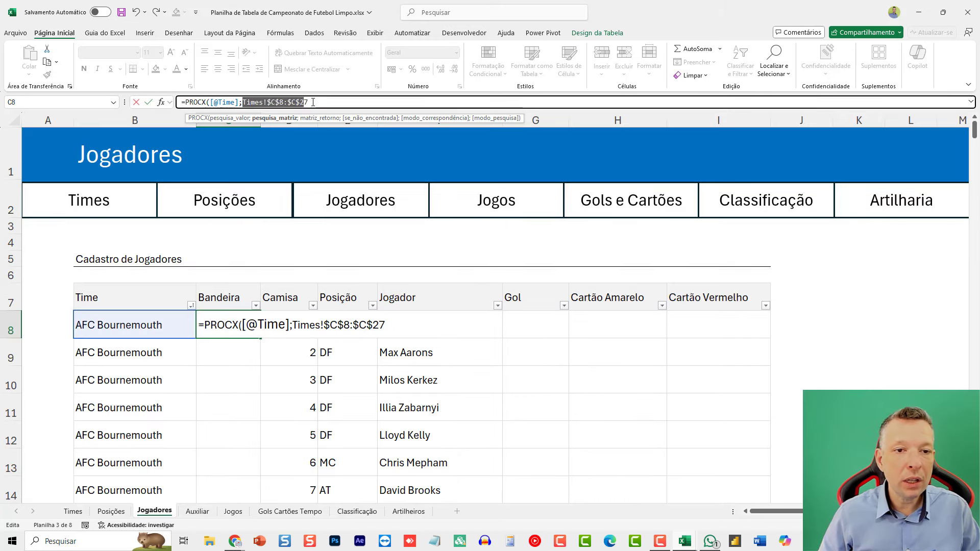
pyautogui.click(401, 325)
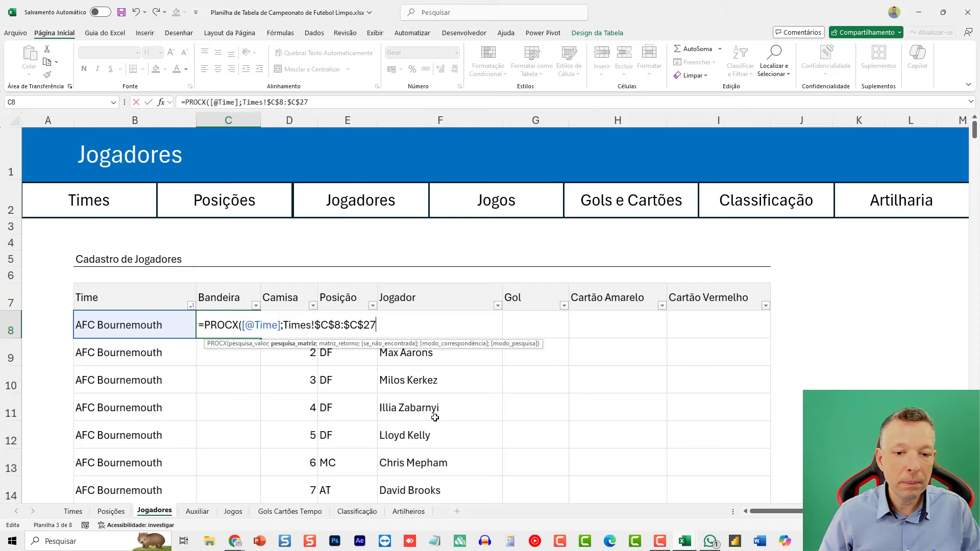
pyautogui.write(';')
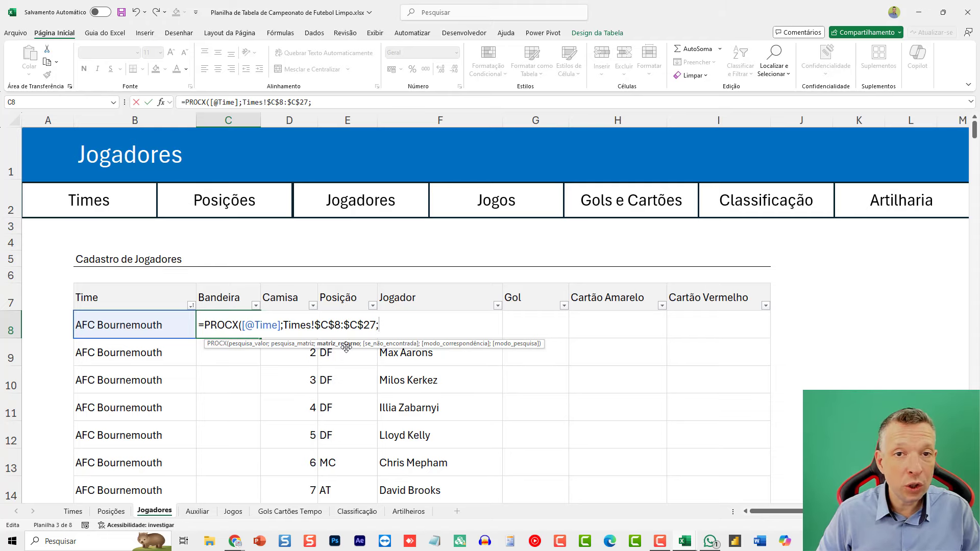
# Step: Add the crests in Times!$B$8:$B$27 as the PROCX return array, using absolute references
pyautogui.click(73, 511)
pyautogui.click(136, 376)
pyautogui.hotkey('ctrl', 'shift', 'Down')
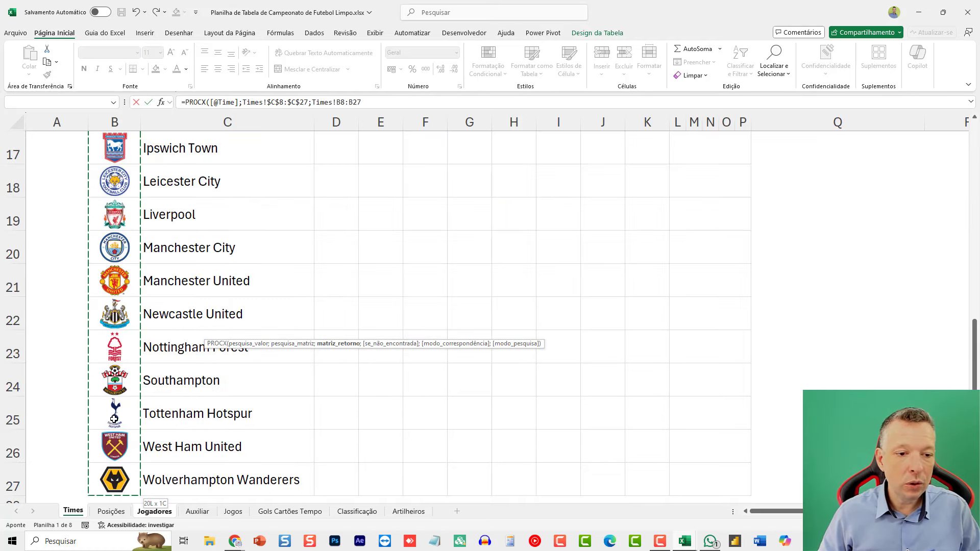
pyautogui.scroll(6, 113, 419)
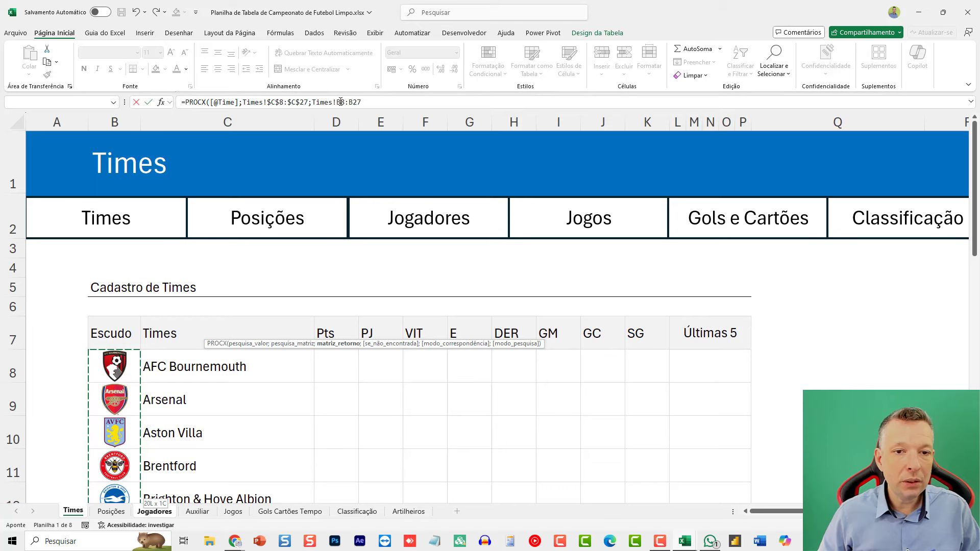
pyautogui.click(341, 103)
pyautogui.press('F4')
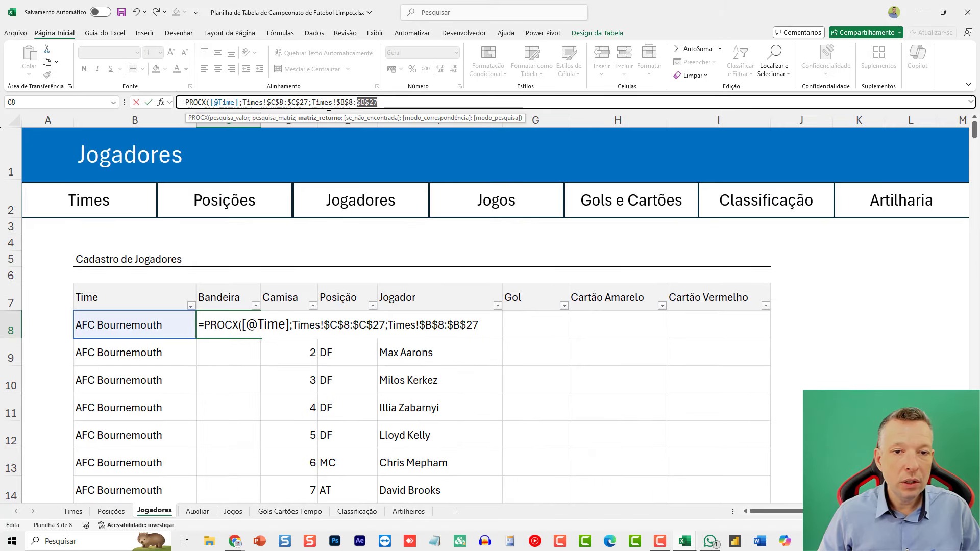
pyautogui.click(351, 327)
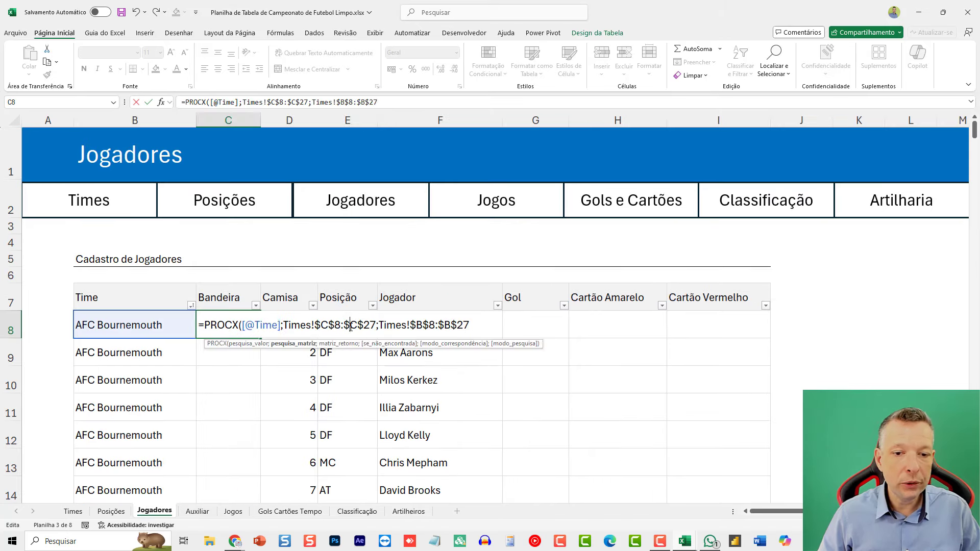
pyautogui.click(397, 324)
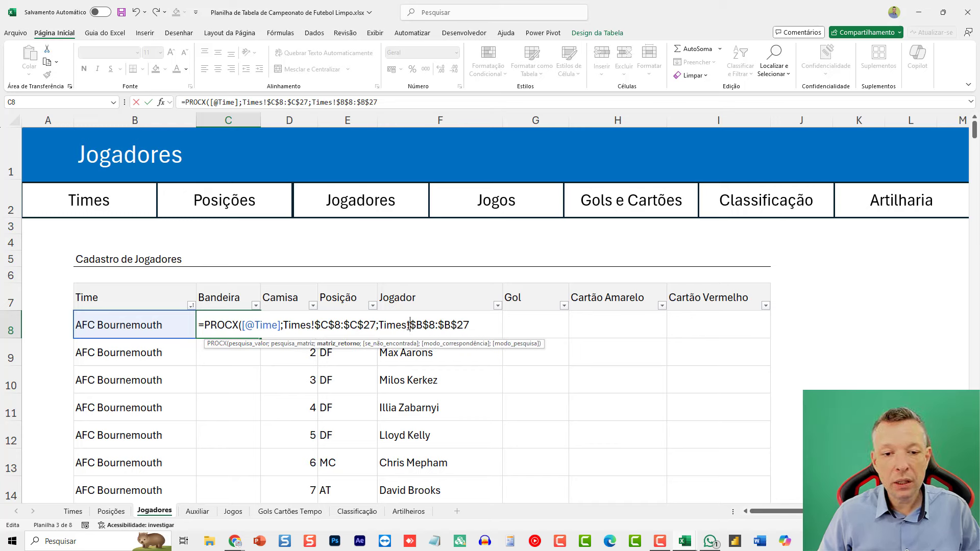
pyautogui.click(480, 322)
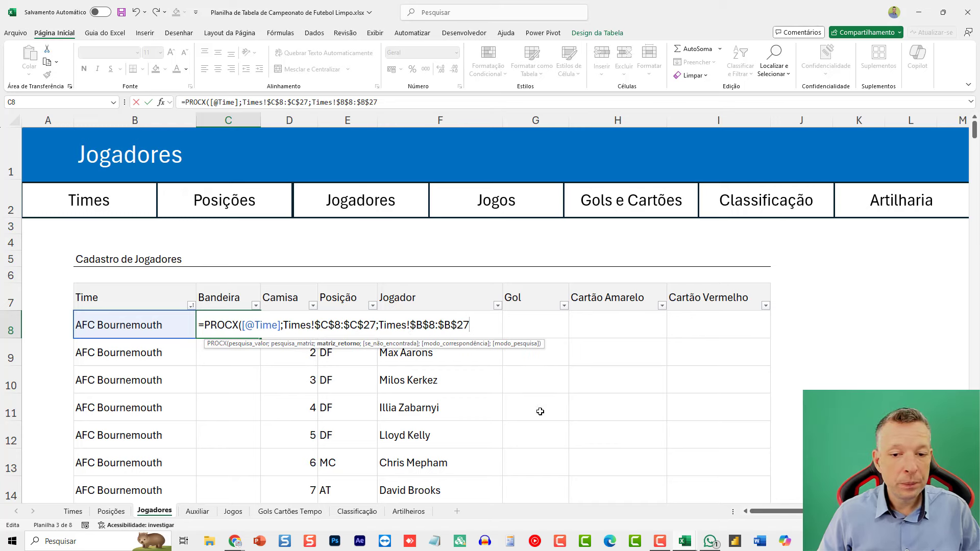
# Step: Complete C8's PROCX formula with "N/E" as the not-found value, enter it, and centre the crest horizontally in the cell
pyautogui.write(';')
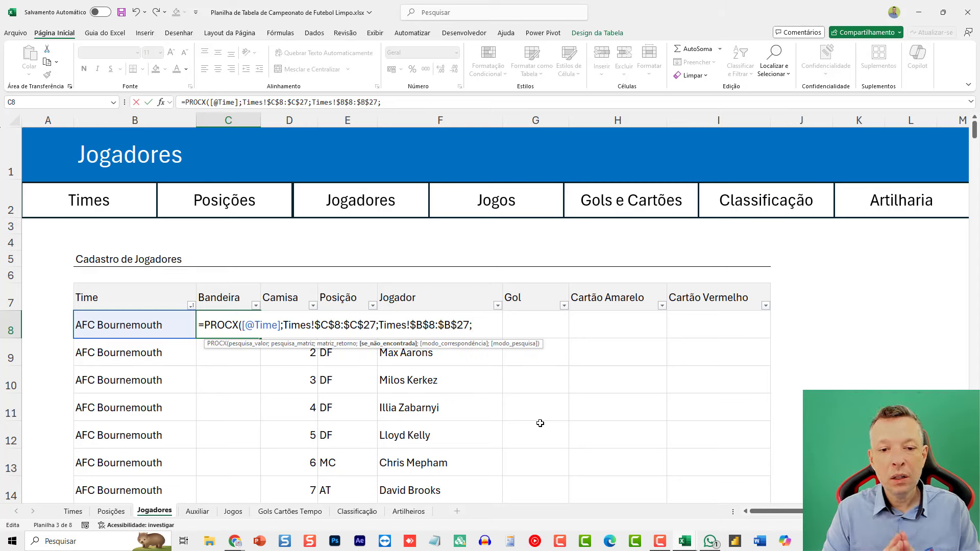
pyautogui.write('"N/E')
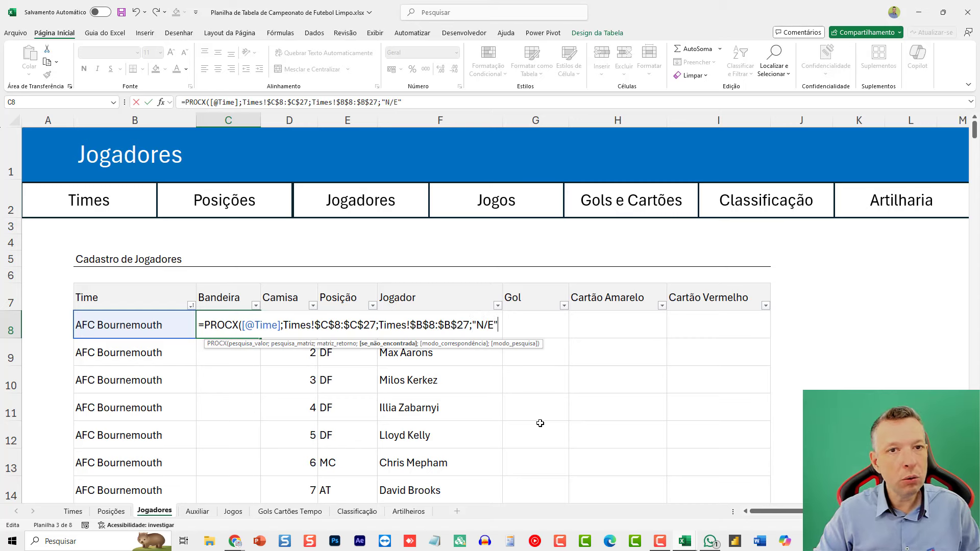
pyautogui.write('")')
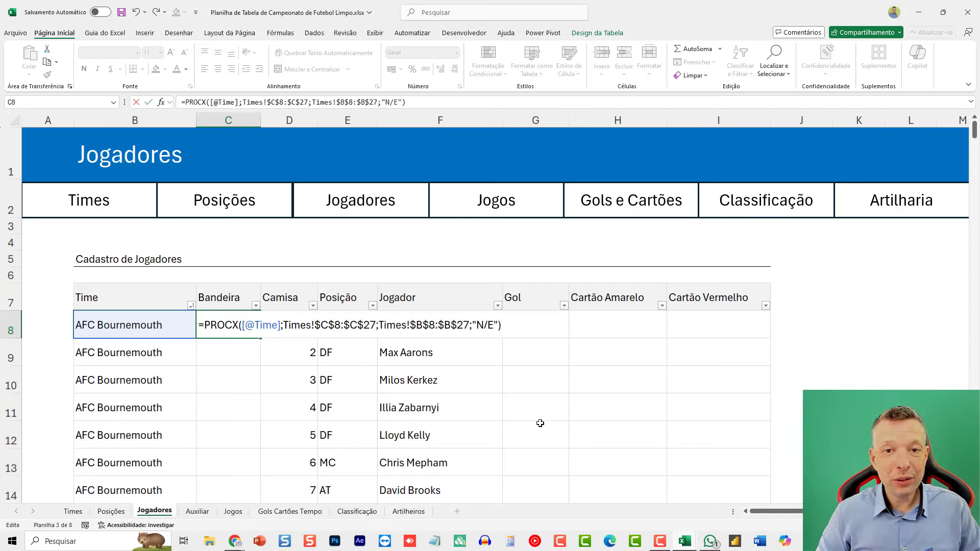
pyautogui.hotkey('ctrl', 'Return')
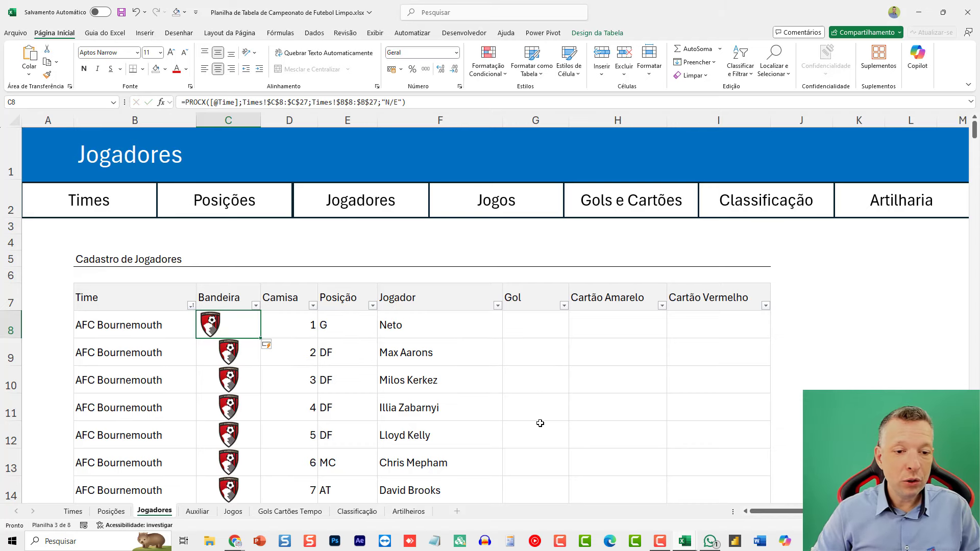
pyautogui.click(218, 69)
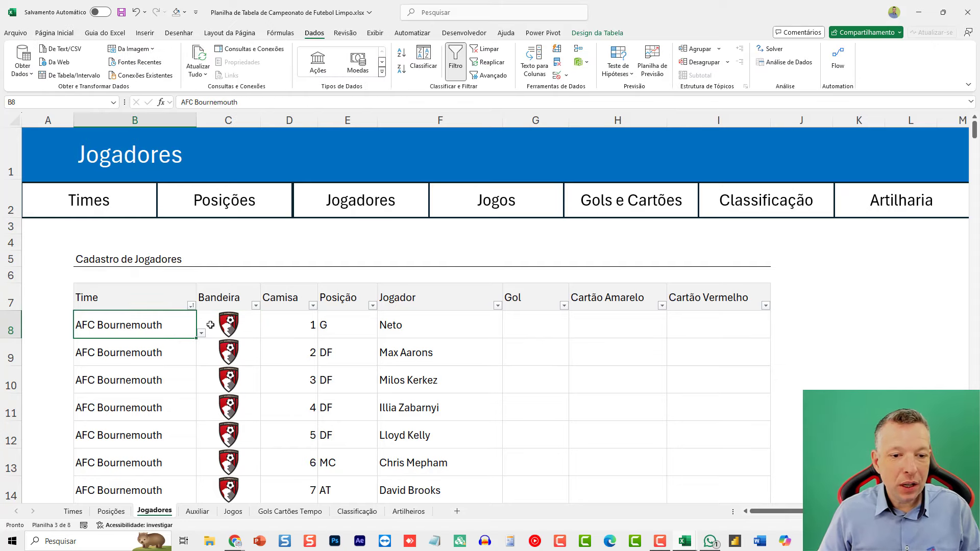
# Step: Check C8's PROCX formula and the team crests down the Bandeira column of the player table
pyautogui.click(205, 326)
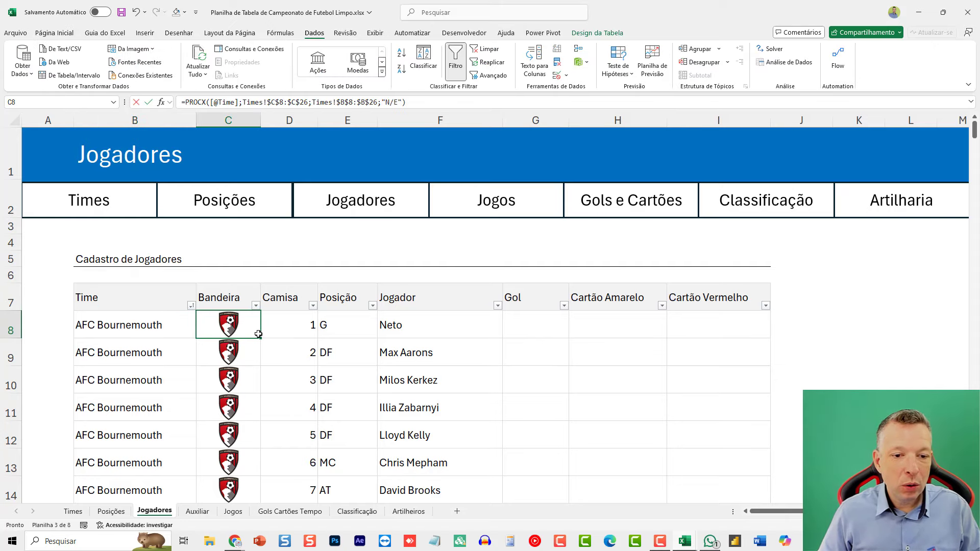
pyautogui.doubleClick(258, 334)
pyautogui.press('Escape')
pyautogui.scroll(-4, 258, 400)
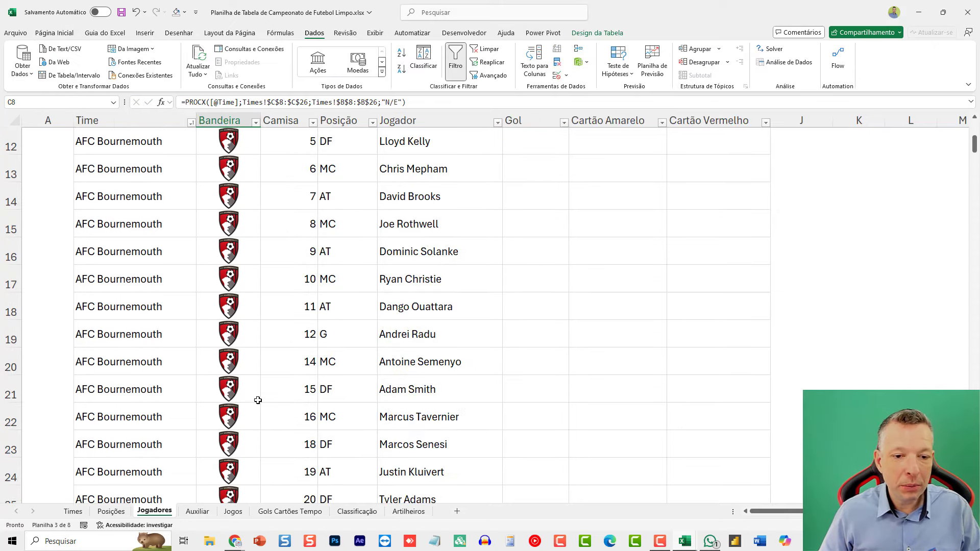
pyautogui.scroll(-4, 258, 401)
pyautogui.scroll(5, 258, 401)
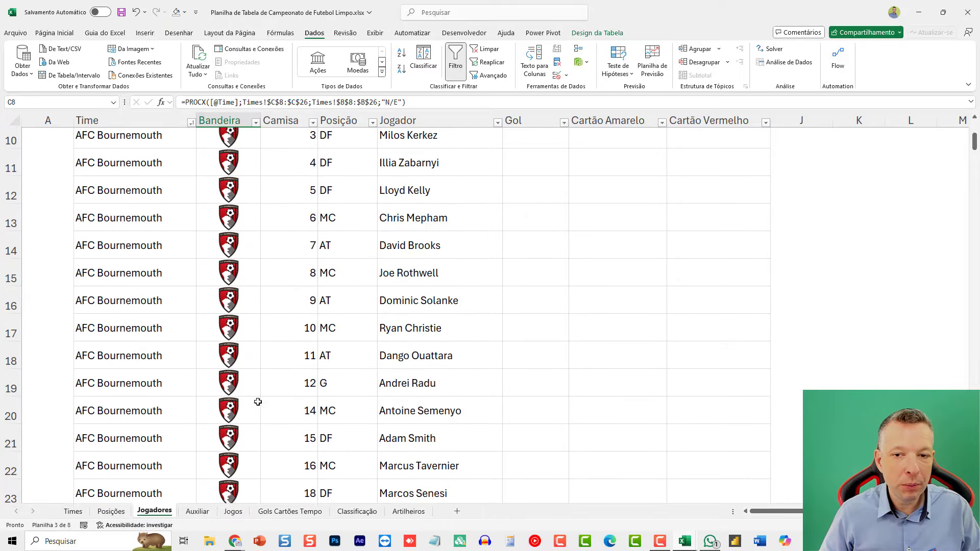
pyautogui.scroll(3, 258, 402)
pyautogui.keyDown('ctrl'); pyautogui.scroll(-3, 454, 352); pyautogui.keyUp('ctrl')
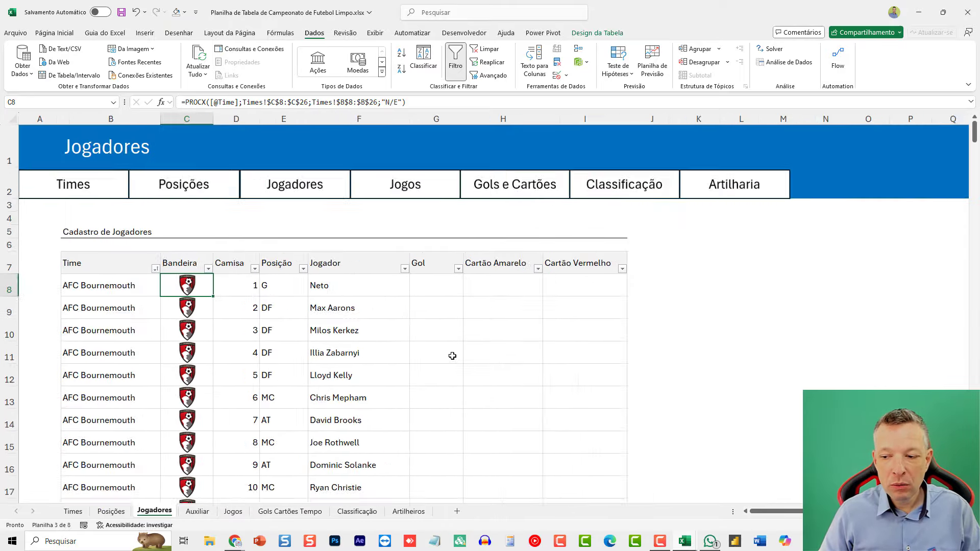
# Step: Open the Jogos sheet with the match register
pyautogui.click(330, 257)
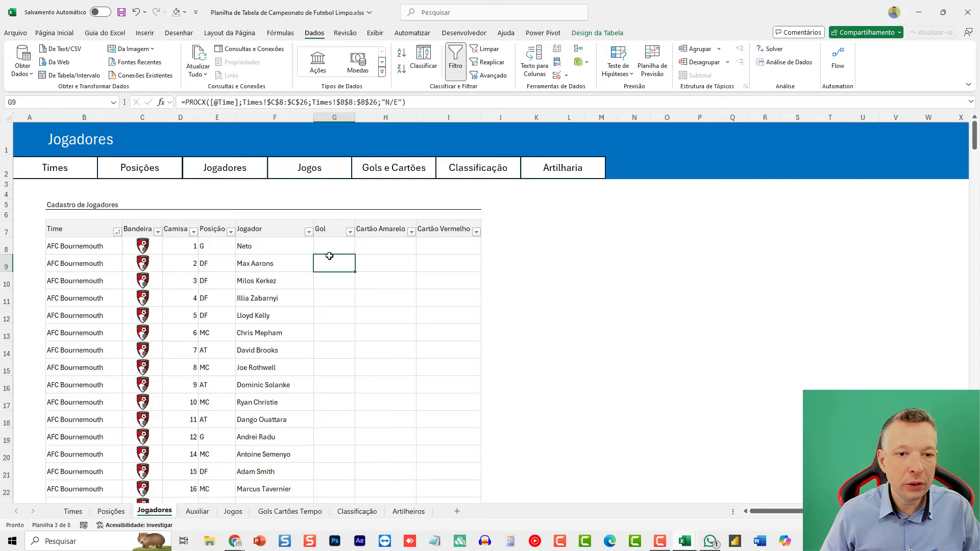
pyautogui.click(227, 175)
pyautogui.click(298, 170)
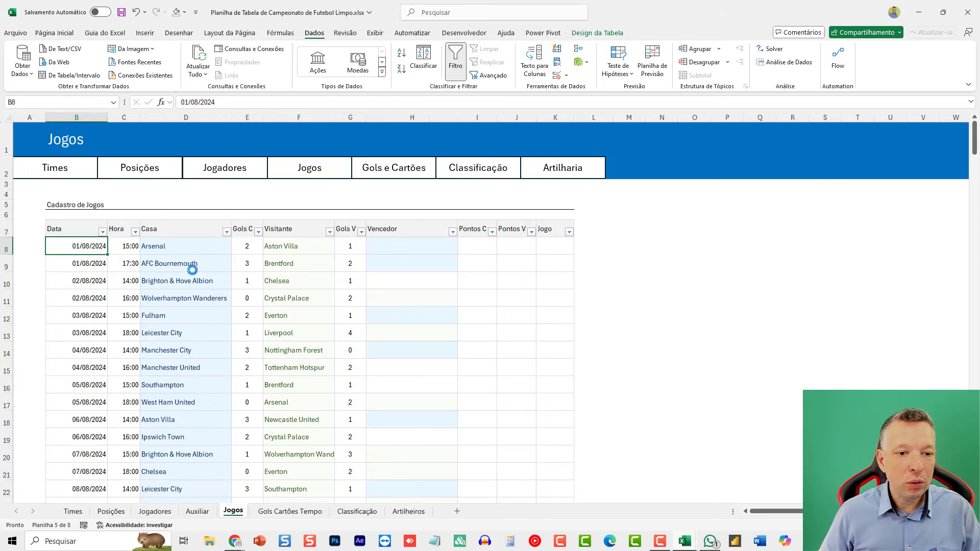
pyautogui.scroll(3, 192, 270)
# Step: Examine the Data, Hora and Casa columns of the Cadastro de Jogos table
pyautogui.moveTo(169, 300); pyautogui.dragTo(15, 201)
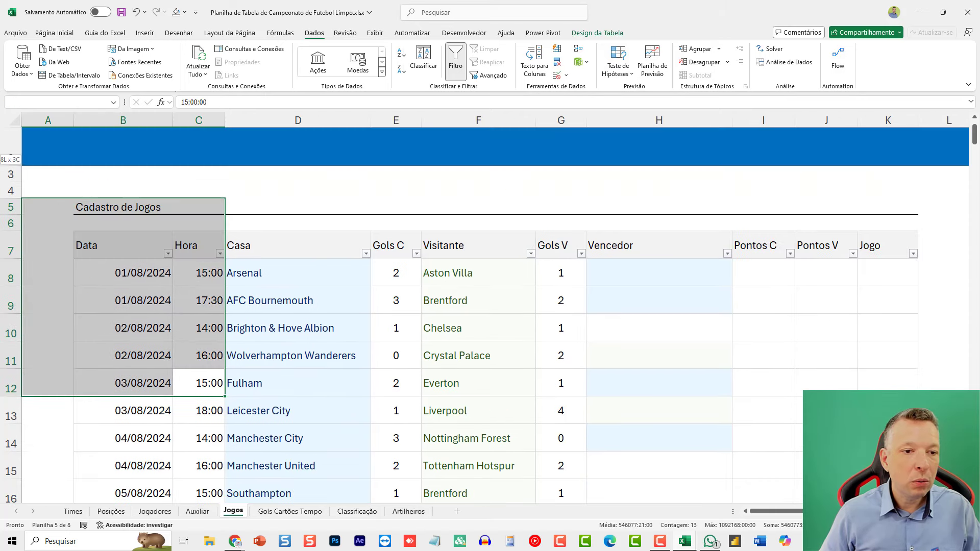
pyautogui.moveTo(2, 153); pyautogui.dragTo(30, 200)
pyautogui.moveTo(118, 299); pyautogui.dragTo(119, 377)
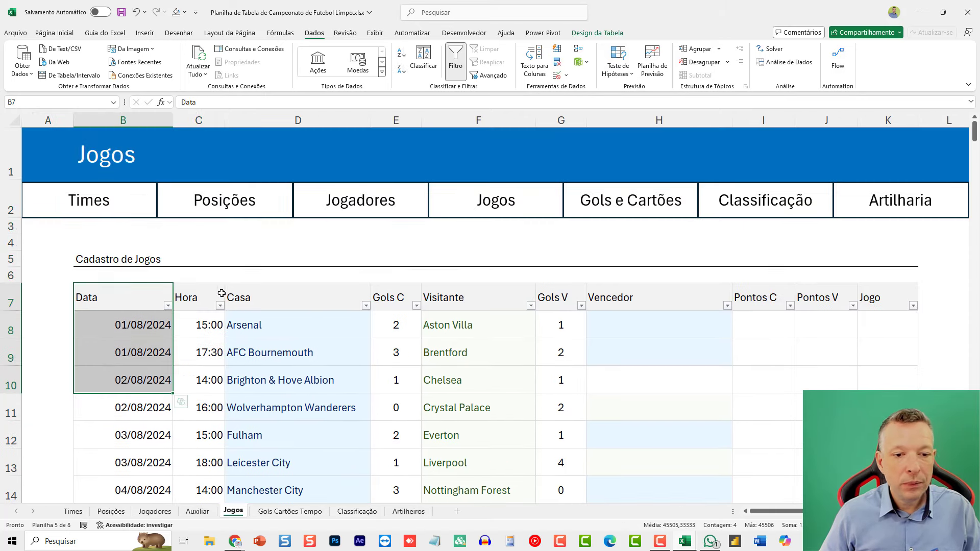
pyautogui.moveTo(221, 294); pyautogui.dragTo(219, 416)
pyautogui.click(220, 354)
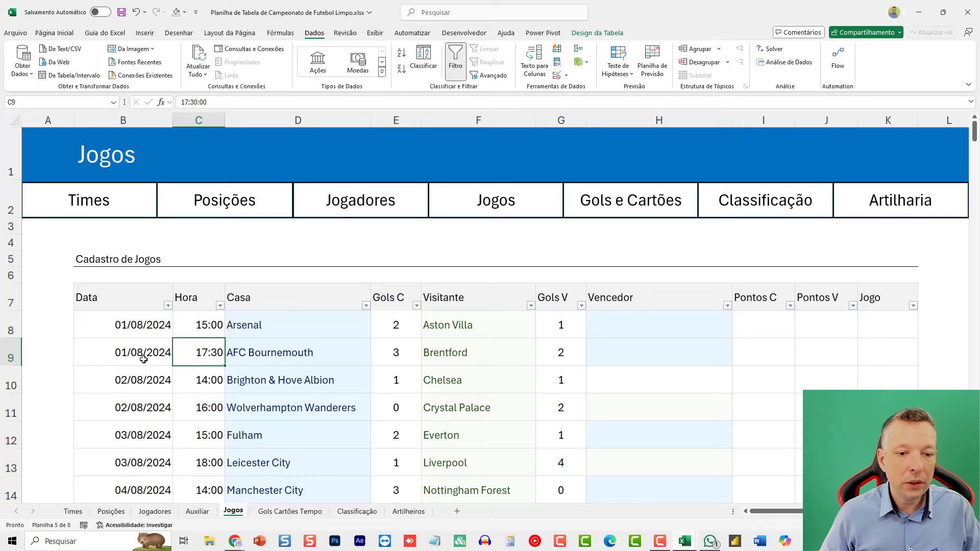
pyautogui.moveTo(281, 329); pyautogui.dragTo(264, 434)
# Step: Inspect the fill colours of the Casa cell D8 and the Visitante cell F8, leaving the formatting untouched
pyautogui.click(274, 322)
pyautogui.hotkey('ctrl', '1')
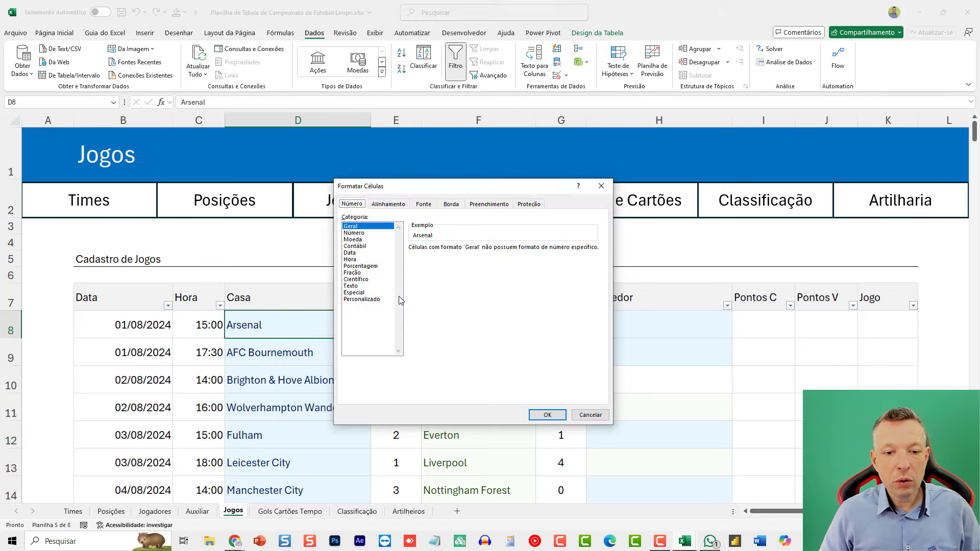
pyautogui.click(493, 205)
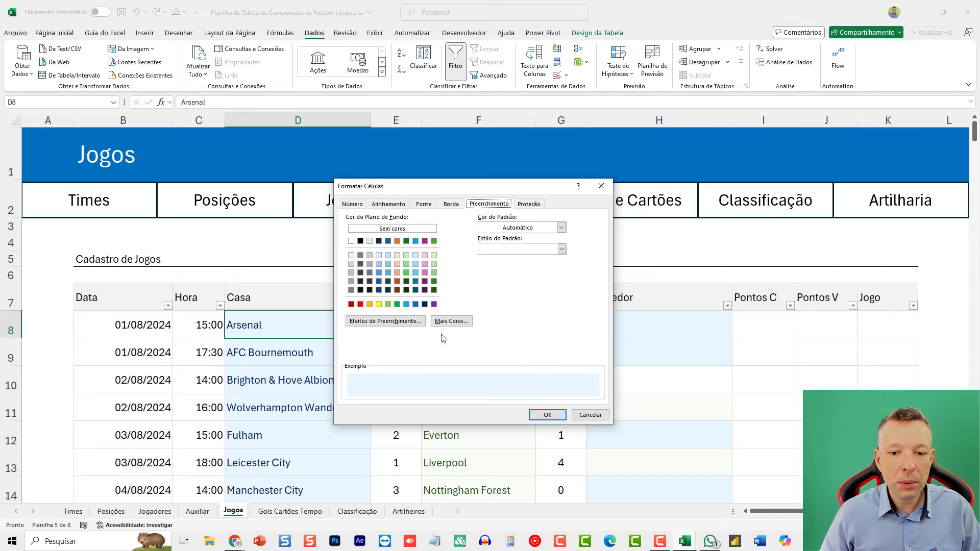
pyautogui.press('Escape')
pyautogui.click(492, 321)
pyautogui.hotkey('ctrl', '1')
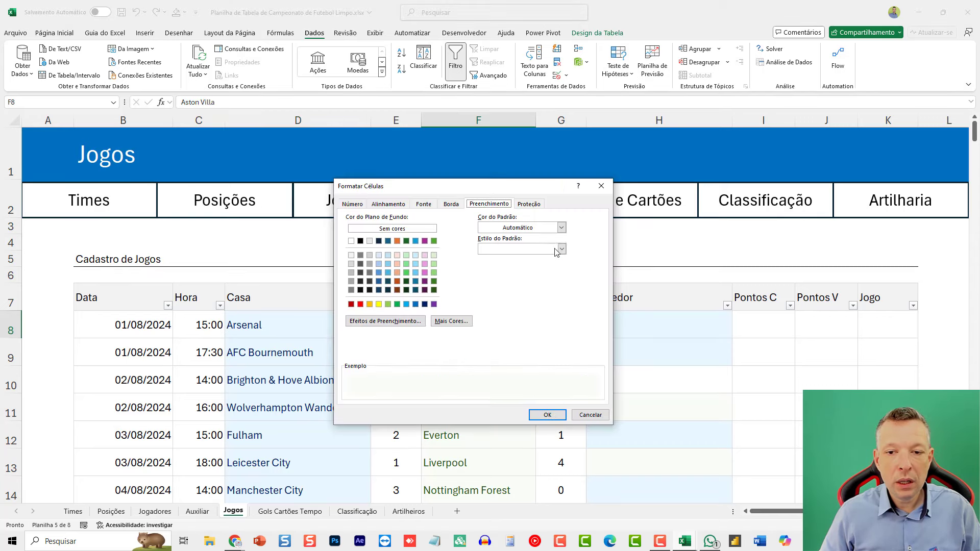
pyautogui.click(452, 321)
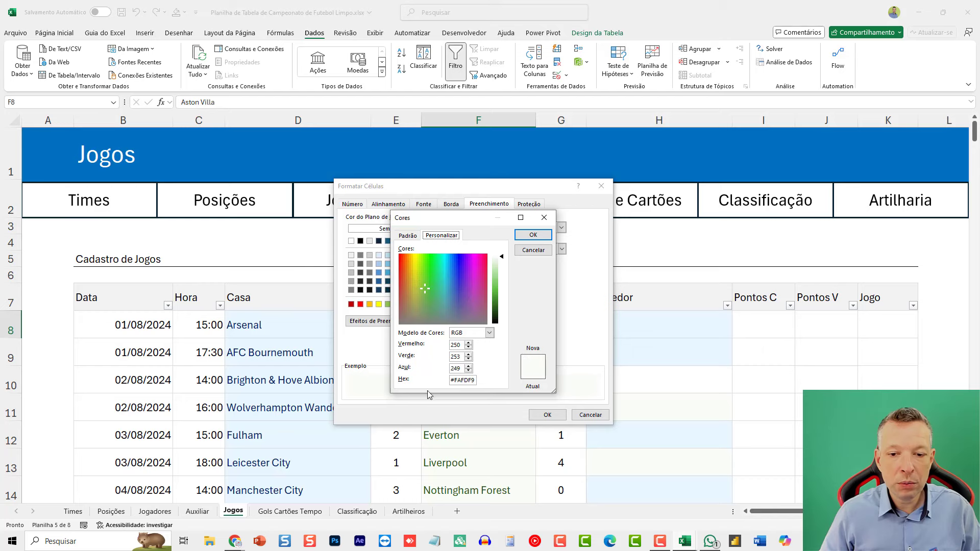
pyautogui.press('Escape')
pyautogui.press('Escape')
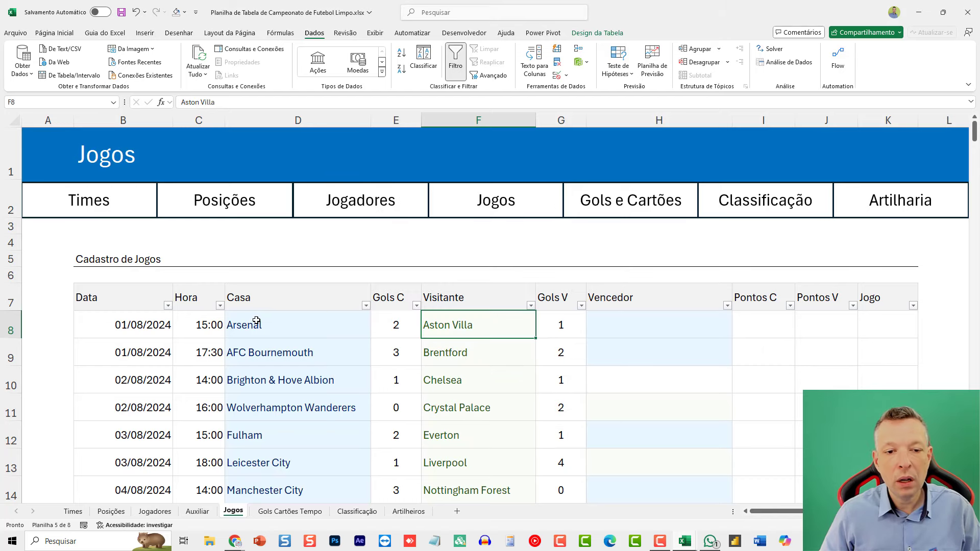
# Step: Review the Casa and Visitante team columns together with their Gols C and Gols V goal columns
pyautogui.moveTo(256, 325); pyautogui.dragTo(252, 458)
pyautogui.moveTo(447, 331); pyautogui.dragTo(430, 409)
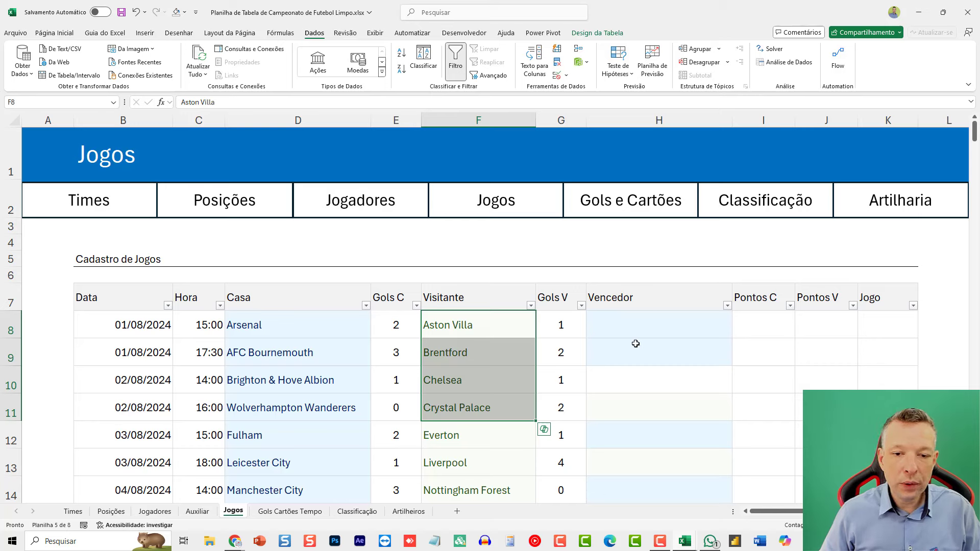
pyautogui.moveTo(398, 323); pyautogui.dragTo(404, 430)
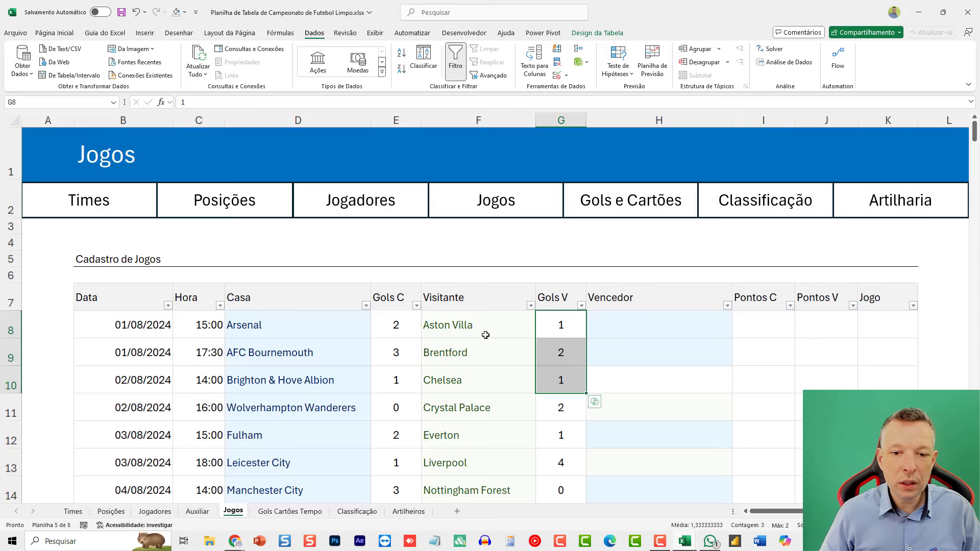
pyautogui.click(394, 296)
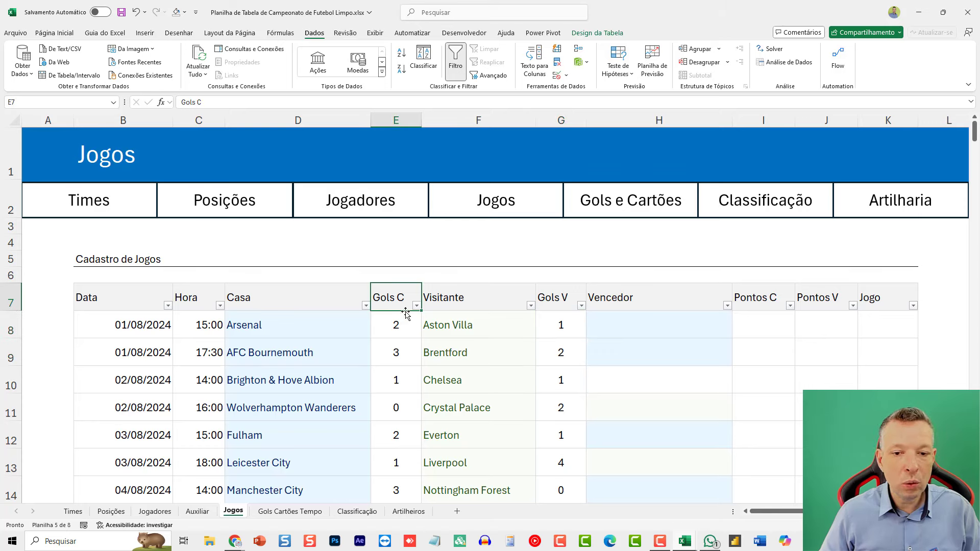
pyautogui.click(568, 296)
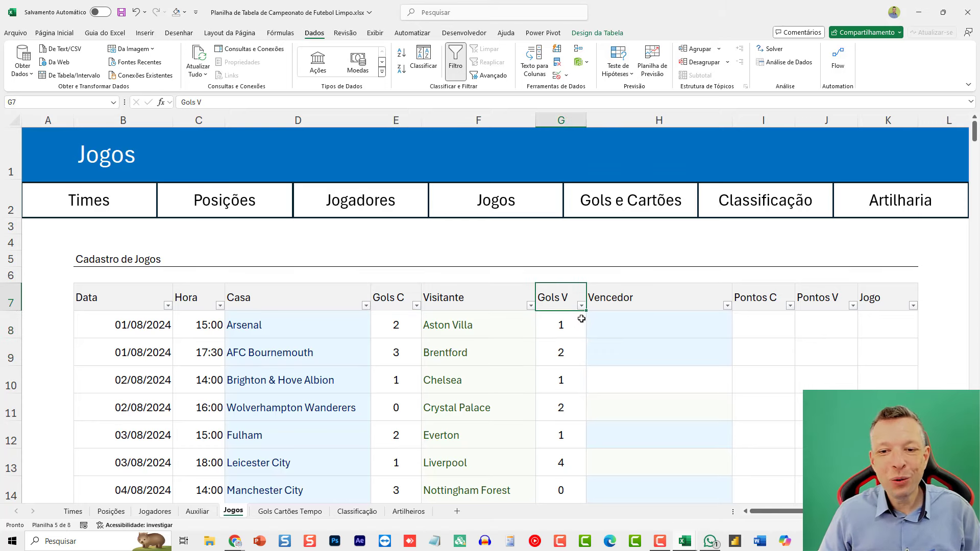
# Step: Examine the first match in row 8, comparing each team with its number of goals
pyautogui.click(400, 326)
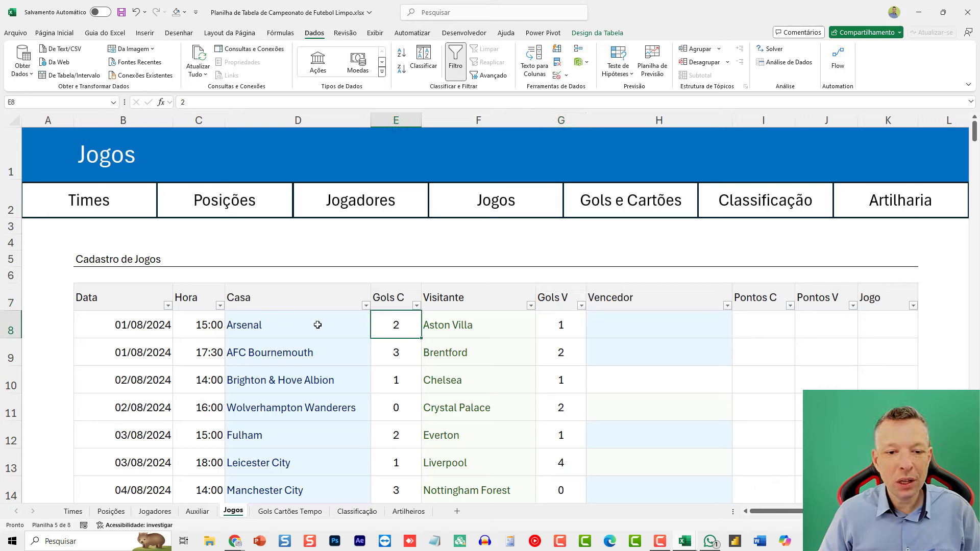
pyautogui.click(320, 325)
pyautogui.click(380, 325)
pyautogui.click(458, 325)
pyautogui.click(561, 331)
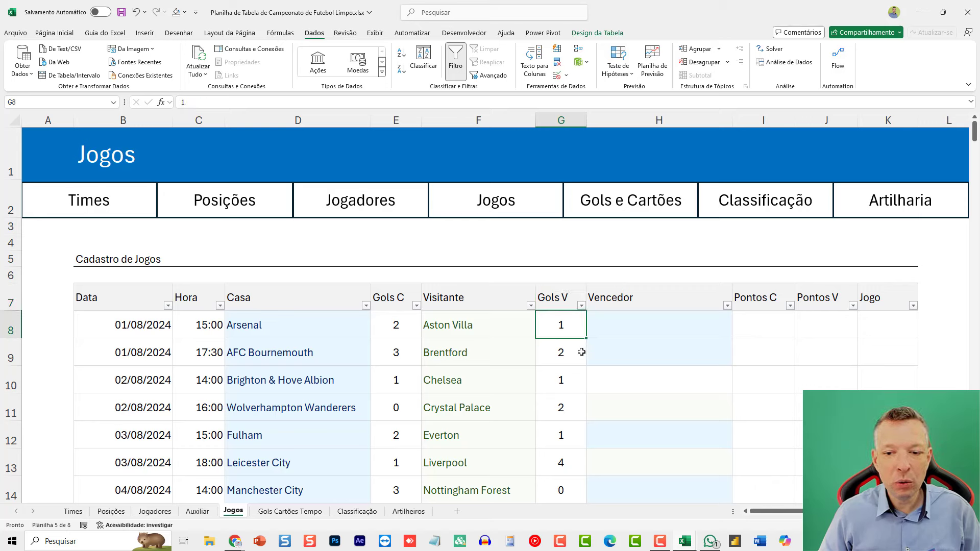
# Step: Start an SE formula in H8 of the Vencedor column with the logical test [@[Gols C]]>[@[Gols V]]
pyautogui.click(683, 317)
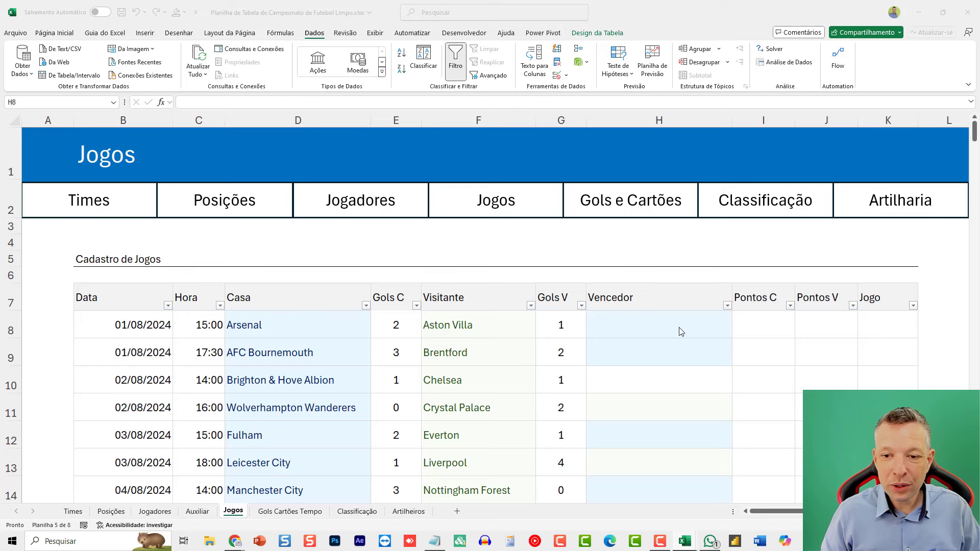
pyautogui.click(644, 315)
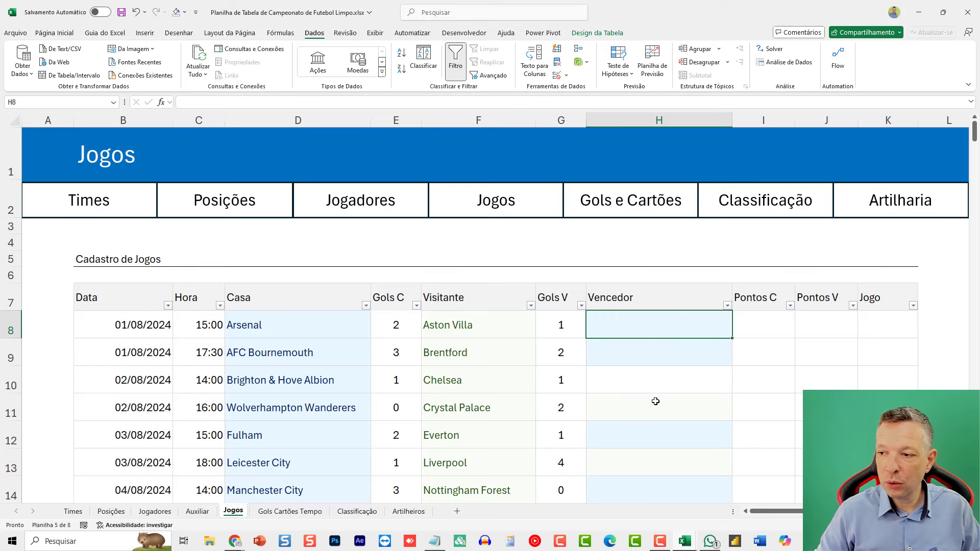
pyautogui.write('=SE')
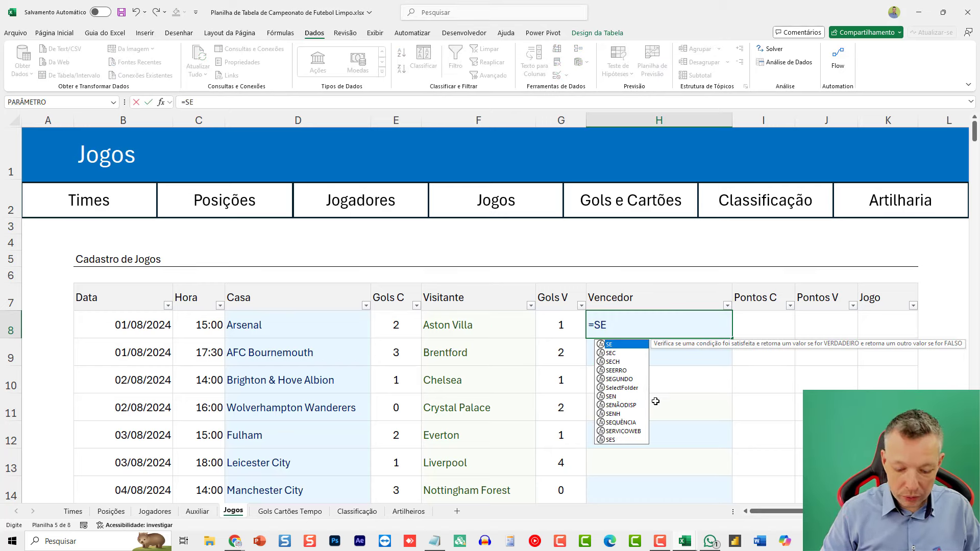
pyautogui.write('(')
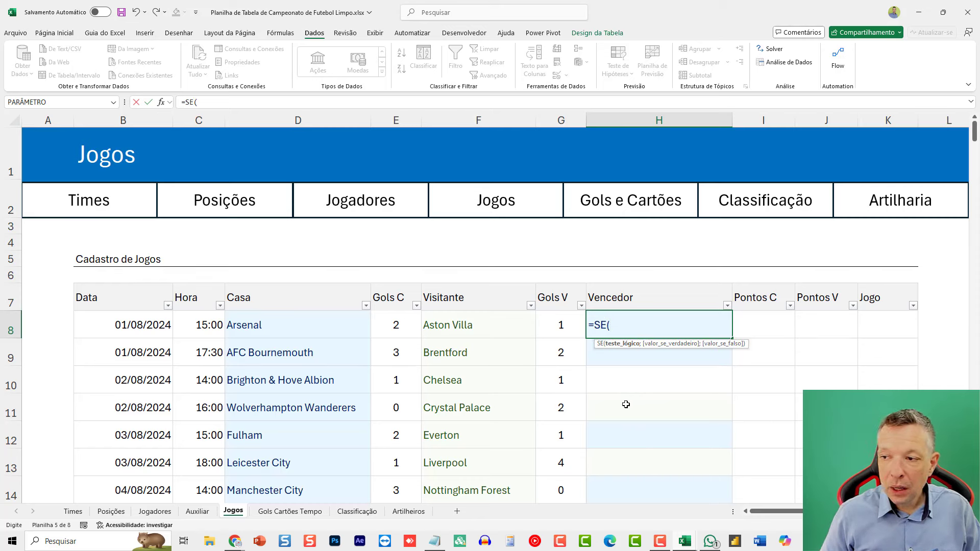
pyautogui.click(397, 324)
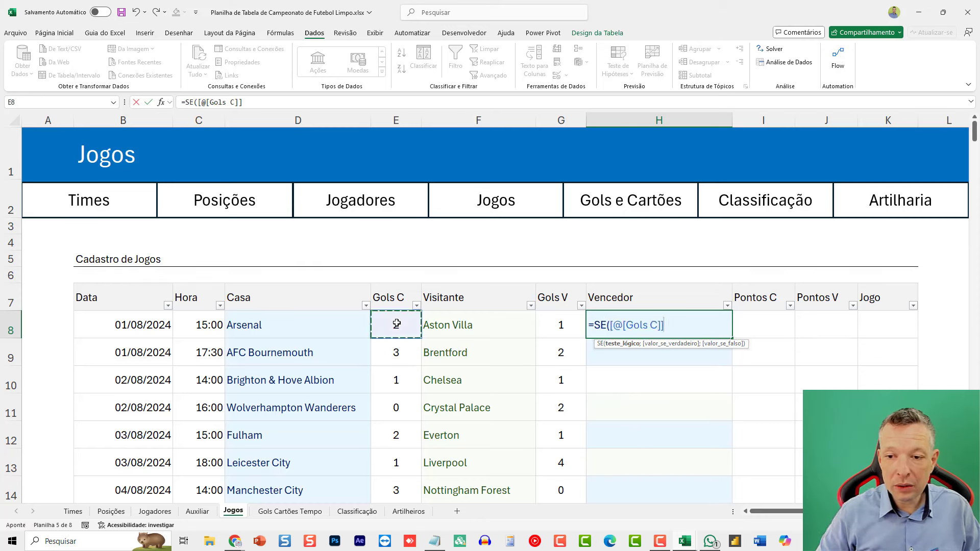
pyautogui.write('>')
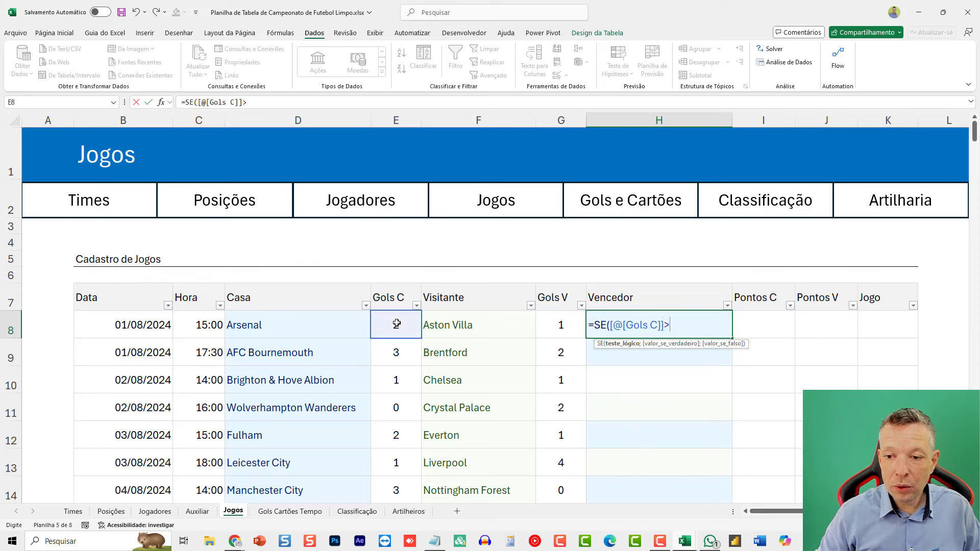
pyautogui.click(564, 325)
pyautogui.write(';')
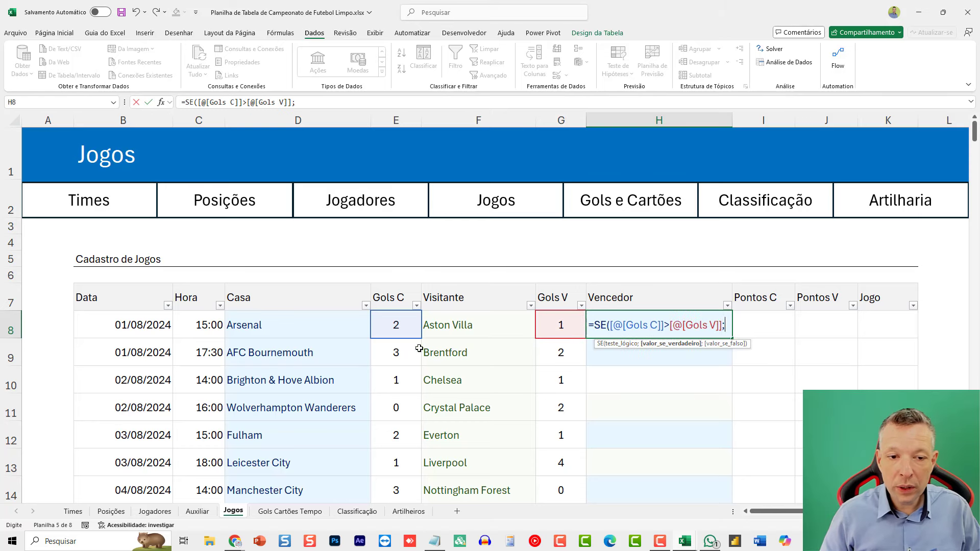
pyautogui.click(300, 320)
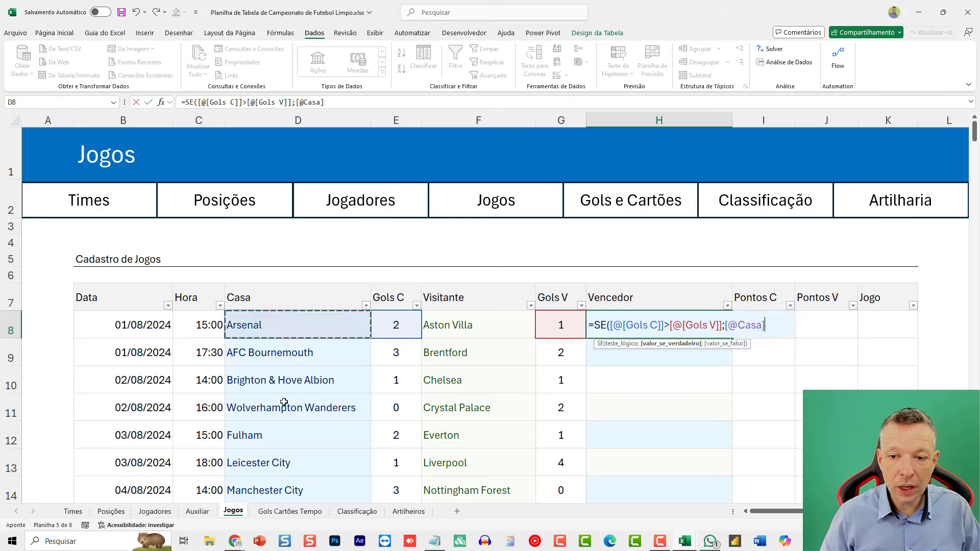
pyautogui.write(';')
pyautogui.hotkey('alt', 'Return')
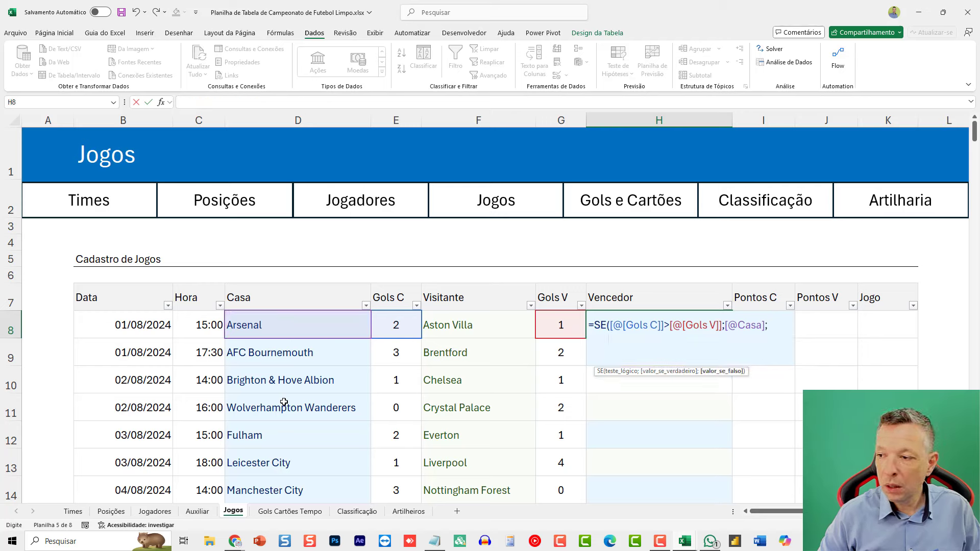
pyautogui.write('SE(')
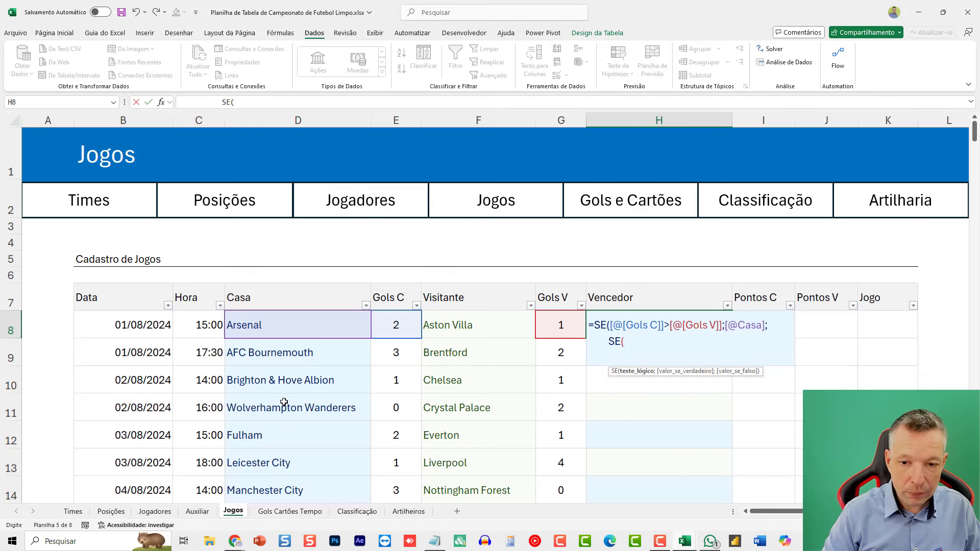
pyautogui.click(545, 323)
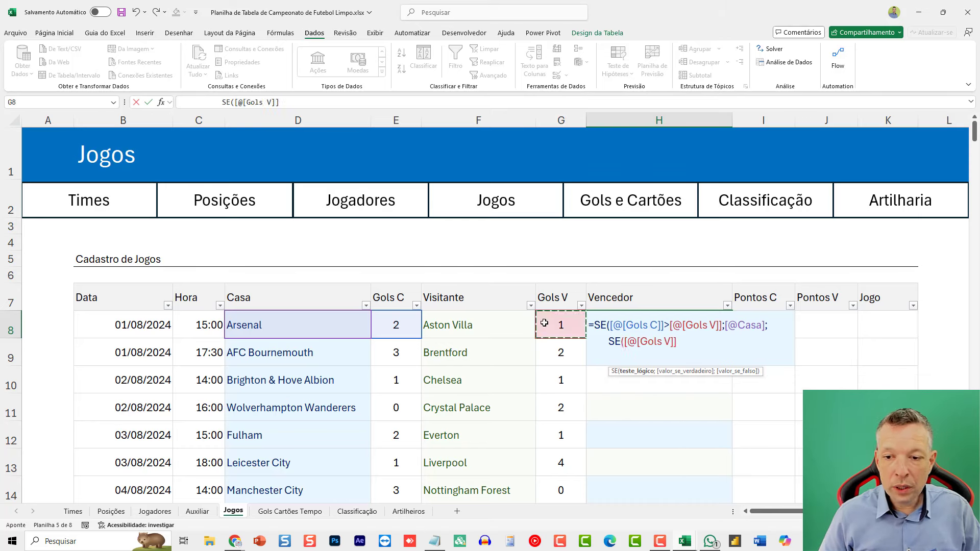
pyautogui.write('>')
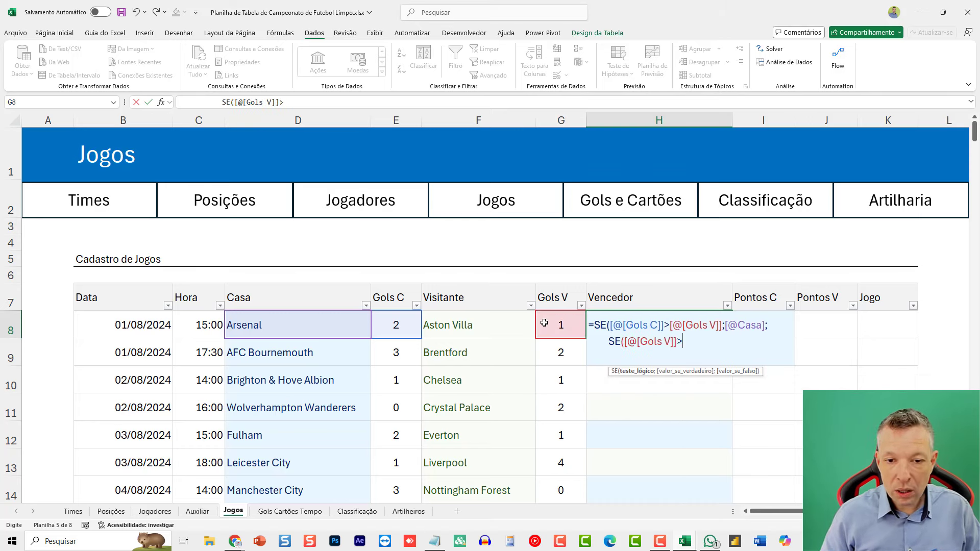
pyautogui.click(409, 320)
pyautogui.write(';')
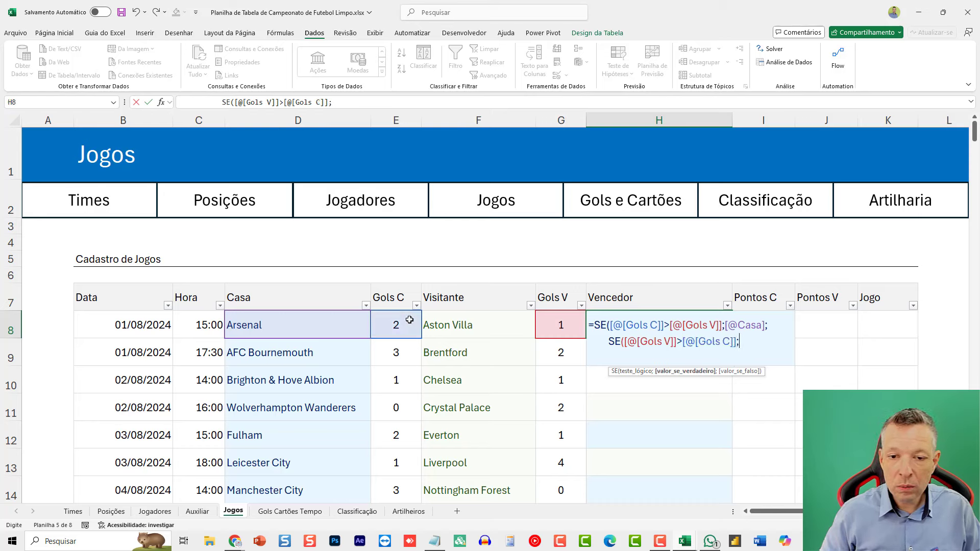
pyautogui.click(485, 326)
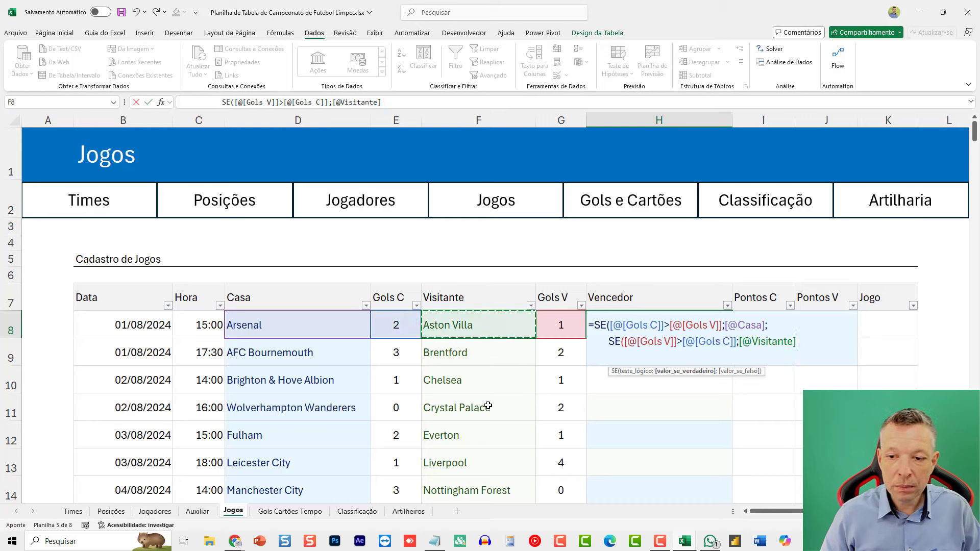
pyautogui.write(';')
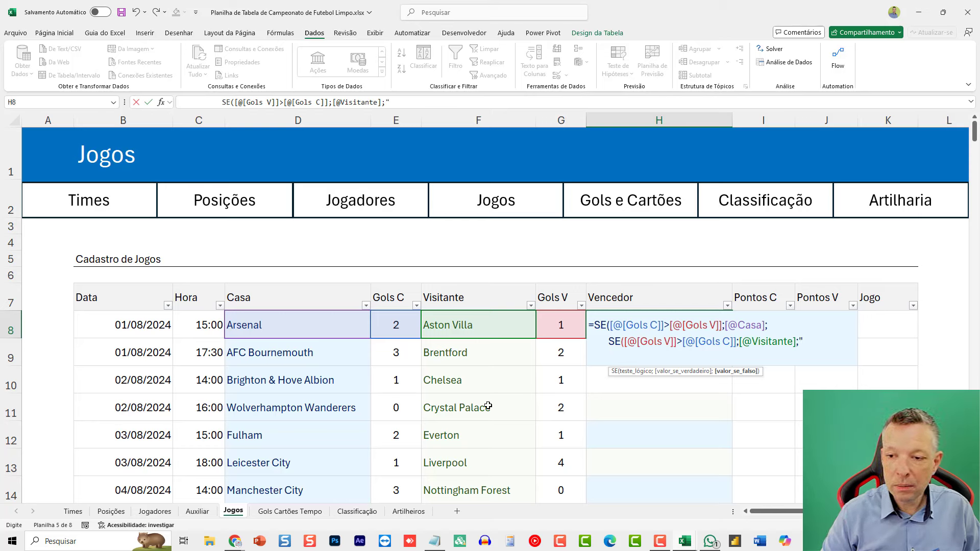
pyautogui.write('"Empate"')
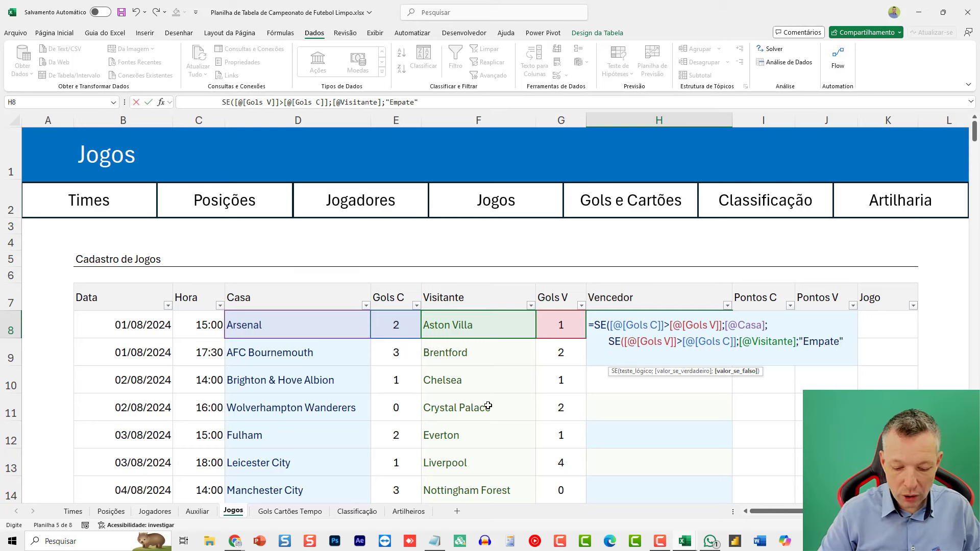
pyautogui.write(')')
pyautogui.press('Return')
pyautogui.press('Return')
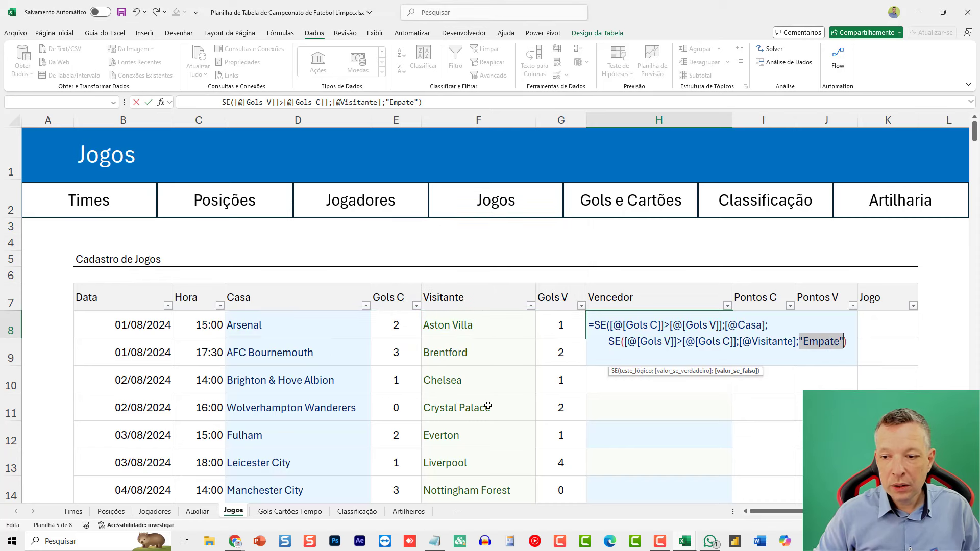
pyautogui.write(')')
pyautogui.press('Return')
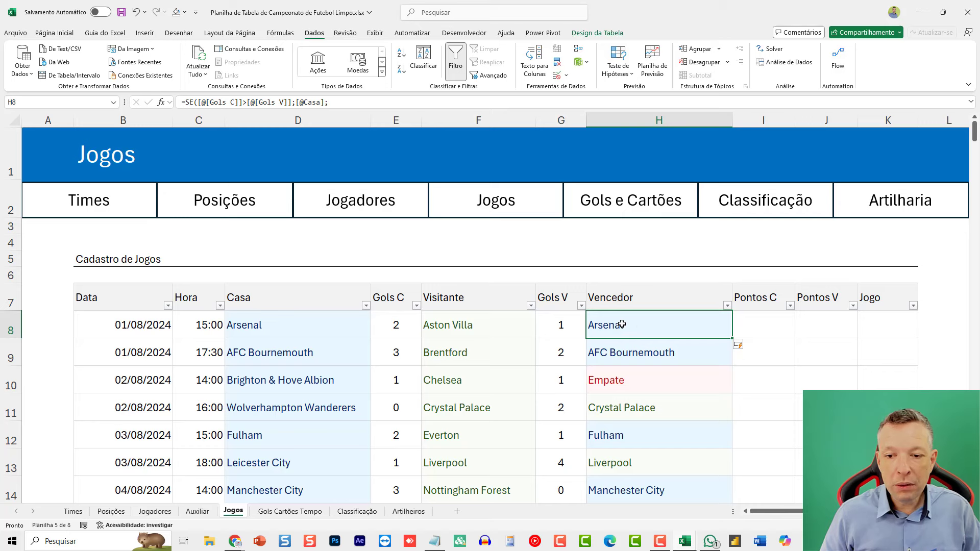
# Step: Compare the Vencedor results in rows 8 to 11 with the Casa and Visitante teams and their goals
pyautogui.click(337, 328)
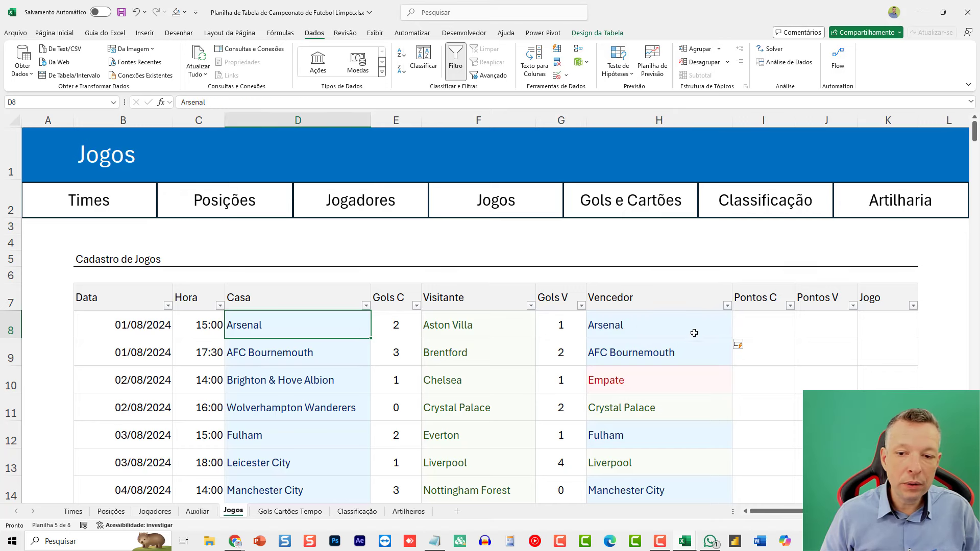
pyautogui.click(643, 357)
pyautogui.click(336, 354)
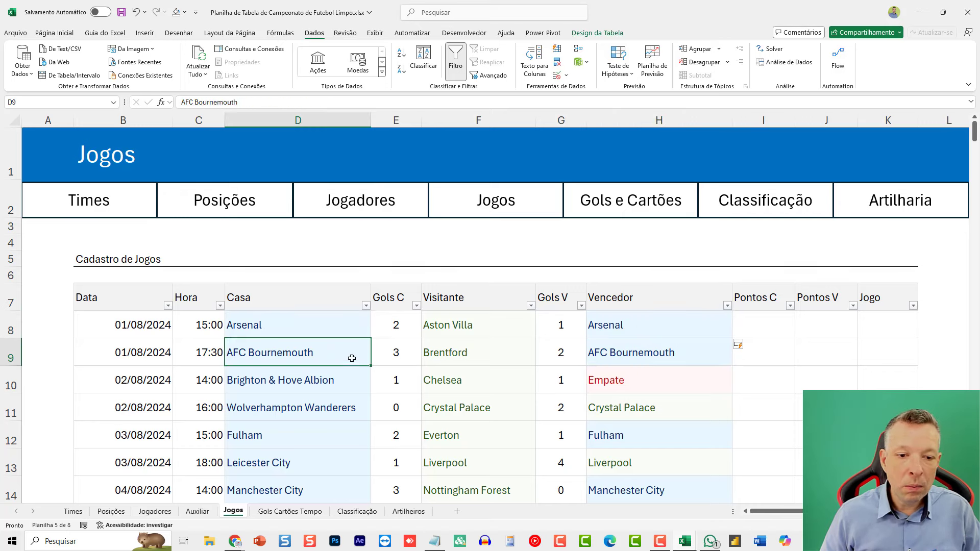
pyautogui.click(604, 378)
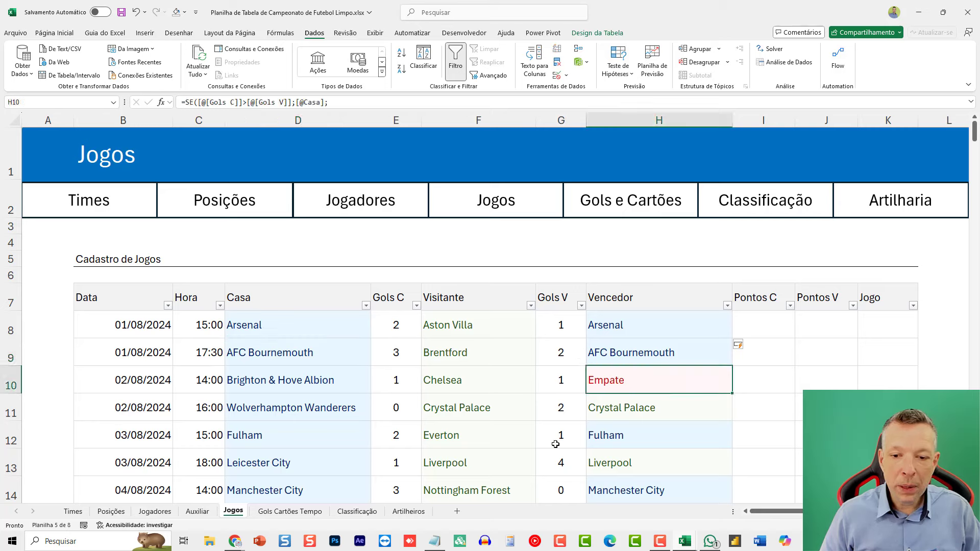
pyautogui.click(640, 411)
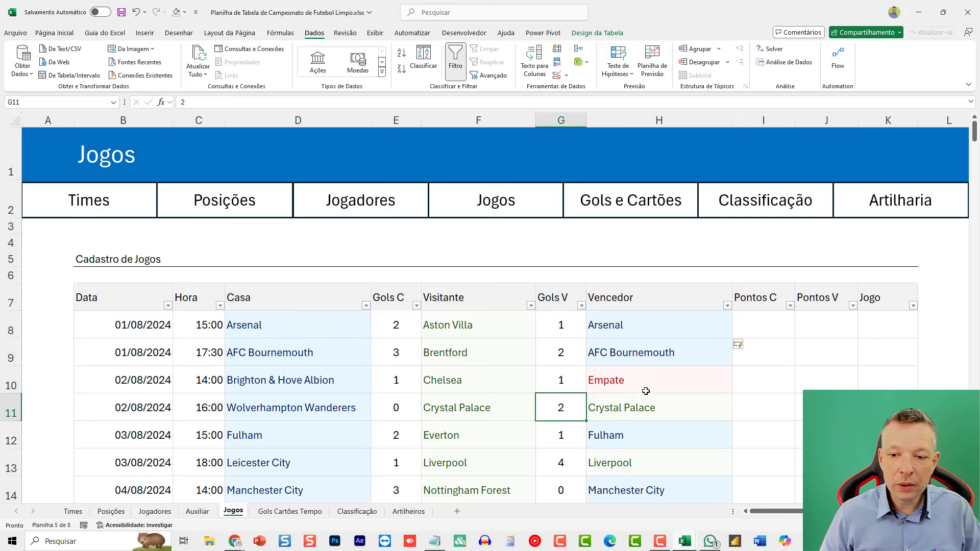
pyautogui.moveTo(641, 323)
pyautogui.mouseDown()
pyautogui.moveTo(637, 423)
pyautogui.moveTo(634, 324)
pyautogui.mouseUp()
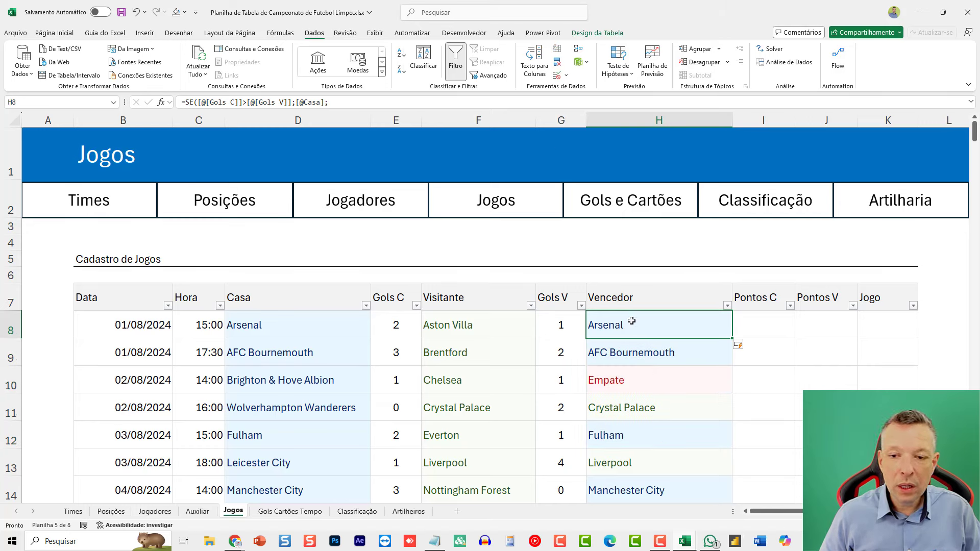
pyautogui.click(283, 329)
pyautogui.click(657, 325)
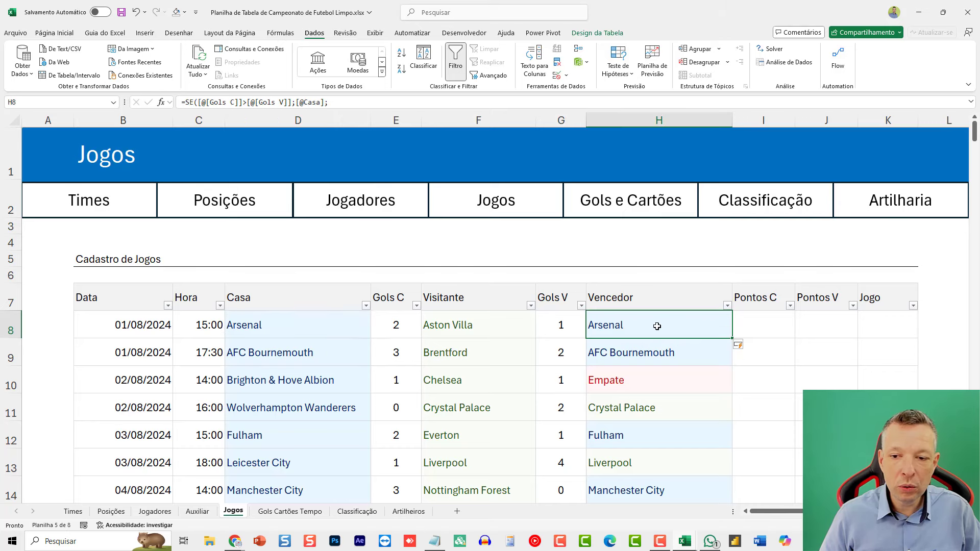
pyautogui.click(479, 322)
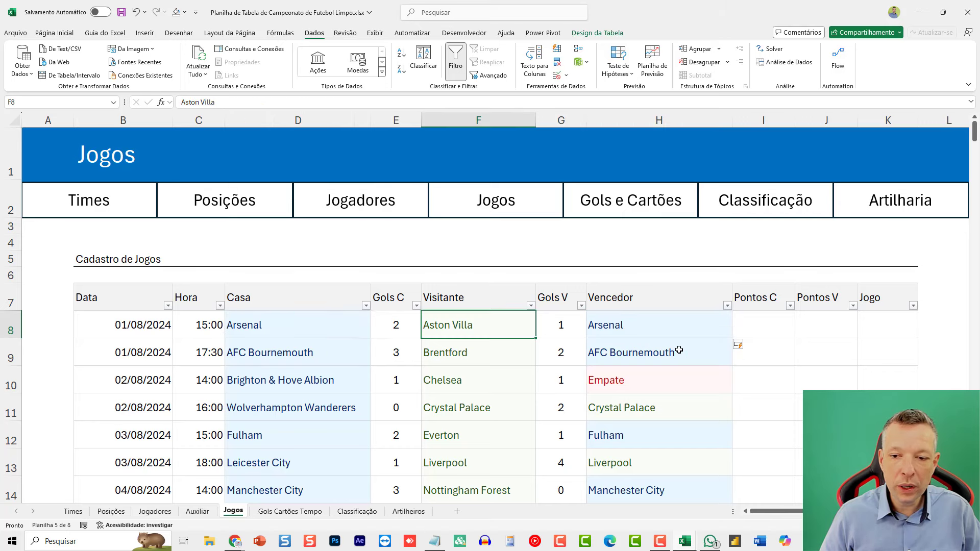
pyautogui.click(627, 382)
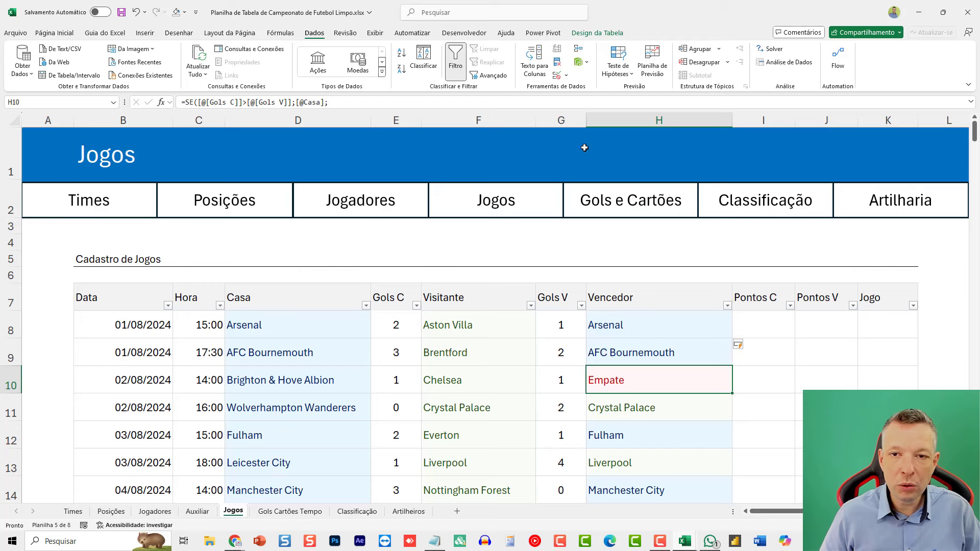
# Step: Inspect the "Empate" conditional formatting rule of the Vencedor column, including its font and fill colours, leaving the rule as it is
pyautogui.click(603, 332)
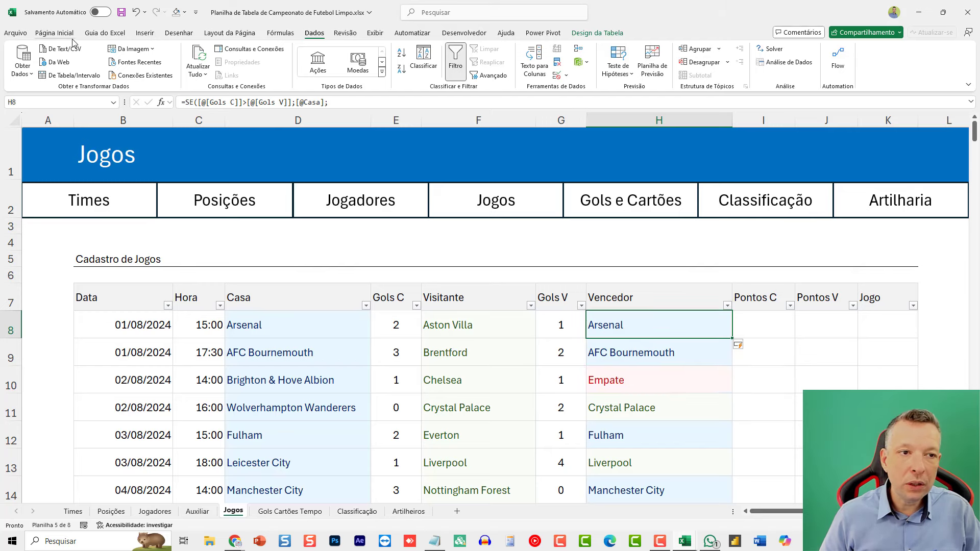
pyautogui.click(54, 32)
pyautogui.click(488, 54)
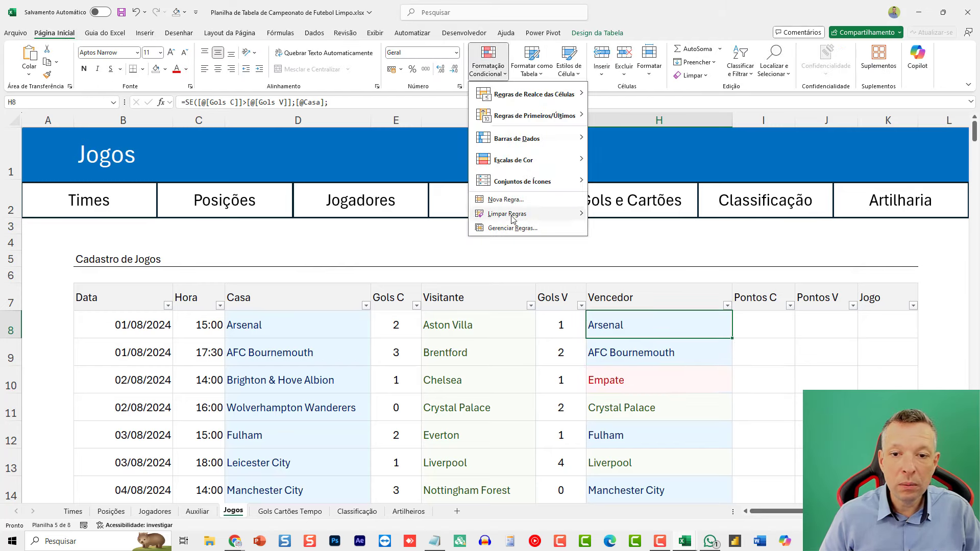
pyautogui.click(513, 228)
pyautogui.click(331, 309)
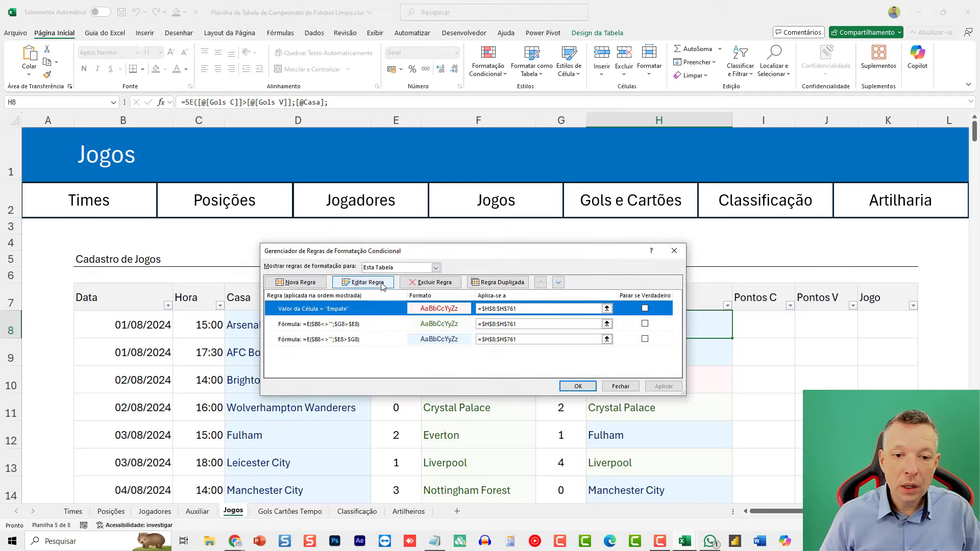
pyautogui.click(382, 283)
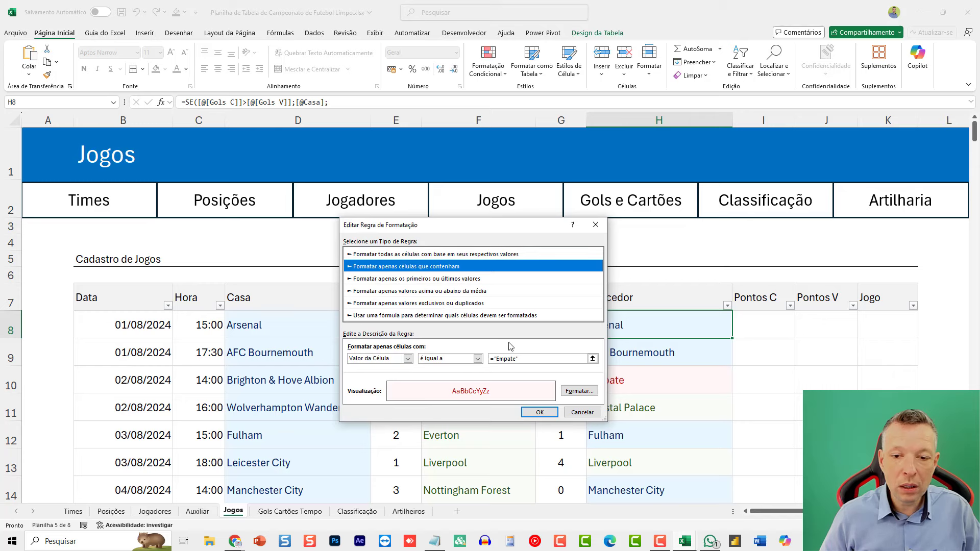
pyautogui.click(569, 391)
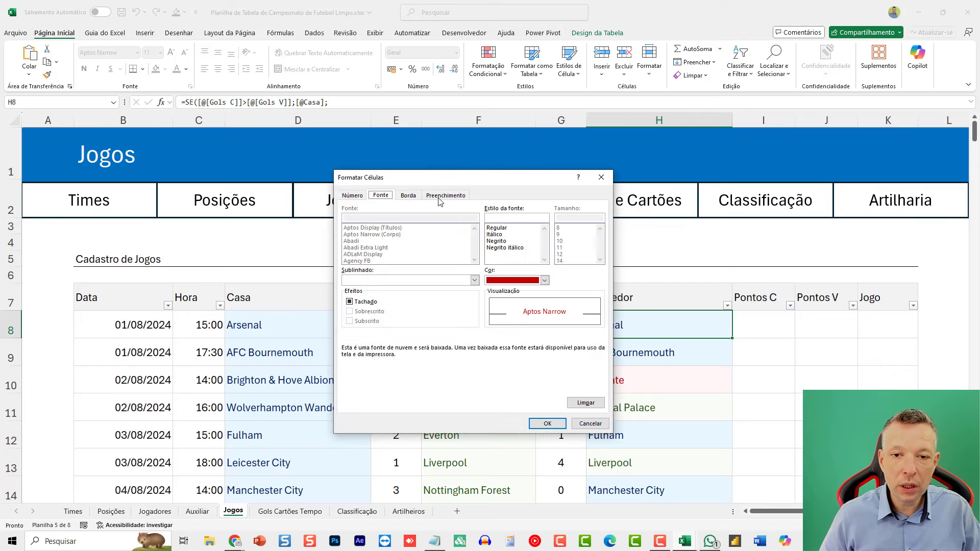
pyautogui.click(441, 202)
pyautogui.click(451, 313)
pyautogui.press('Escape')
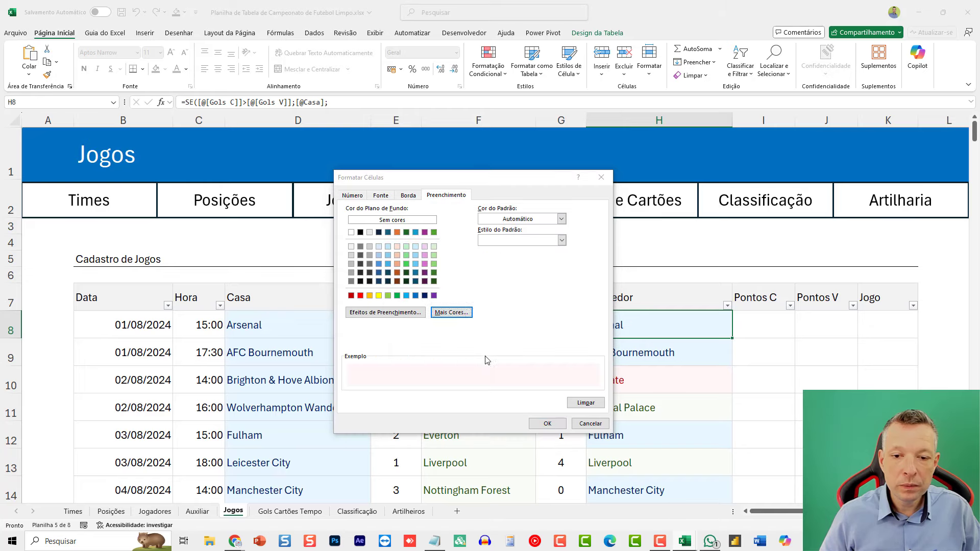
pyautogui.press('Escape')
pyautogui.click(540, 412)
# Step: Examine the conditional formatting rule that tests $G8>$E8 against the goal columns, keeping its formula and format
pyautogui.click(369, 326)
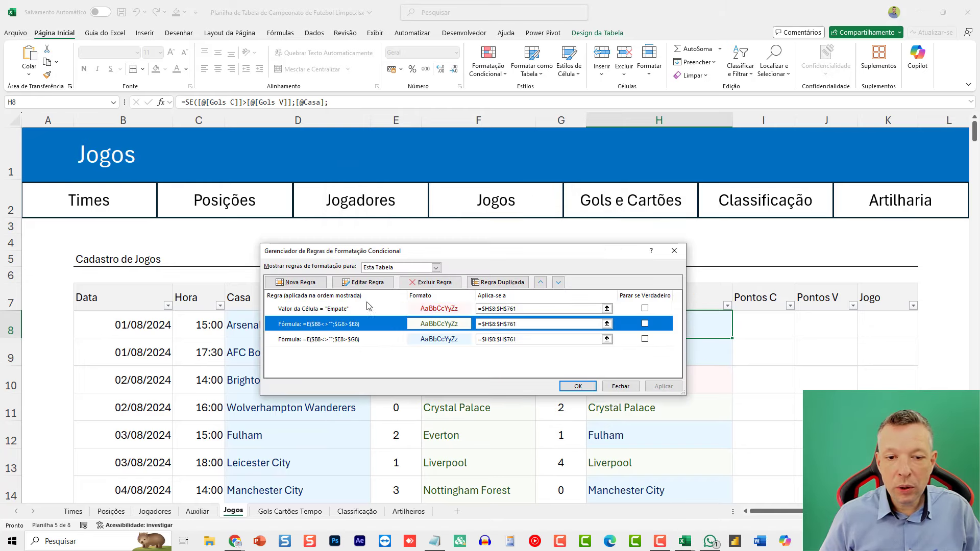
pyautogui.click(363, 282)
pyautogui.moveTo(469, 231); pyautogui.dragTo(337, 132)
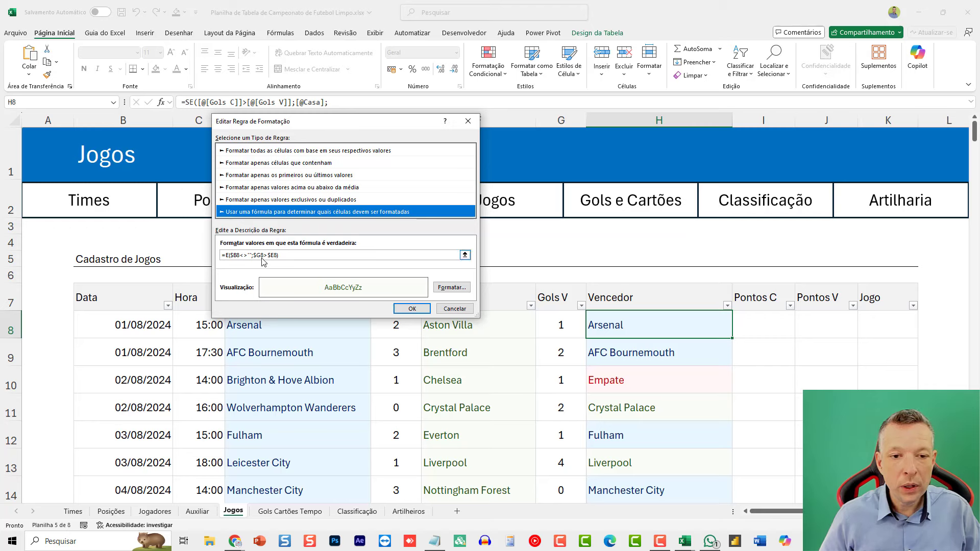
pyautogui.moveTo(348, 130); pyautogui.dragTo(380, 350)
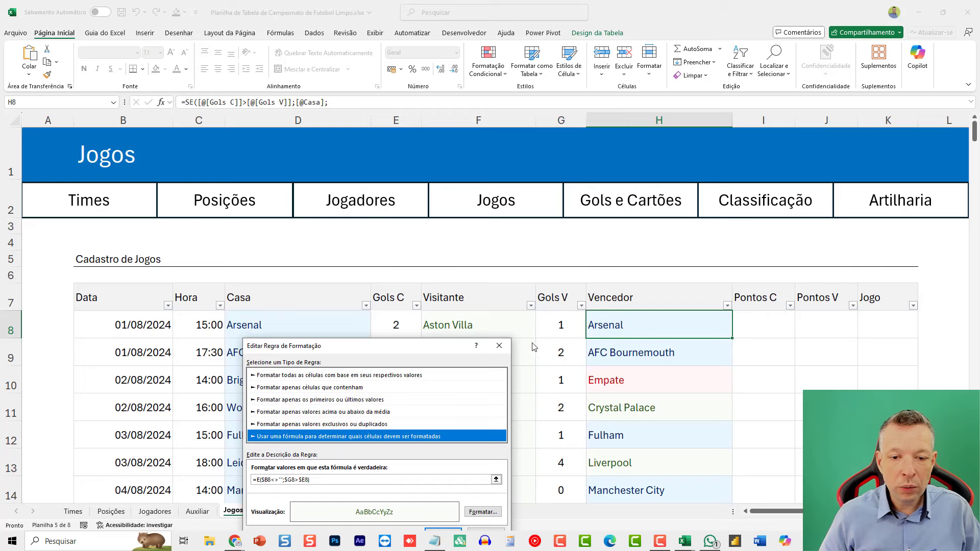
pyautogui.press('Return')
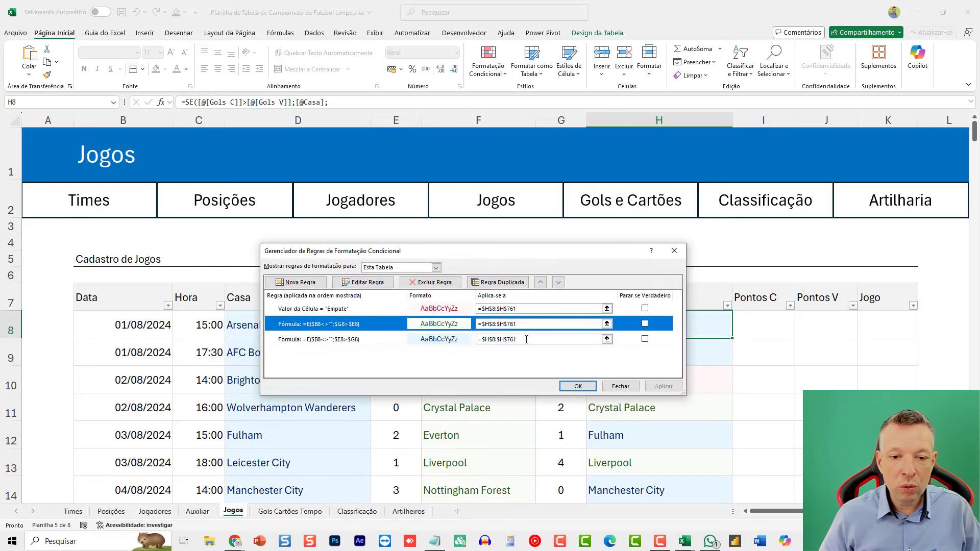
# Step: Examine the conditional formatting rule that tests $E8>$G8, close the rules manager and review the coloured Vencedor column
pyautogui.click(349, 339)
pyautogui.moveTo(357, 251); pyautogui.dragTo(332, 383)
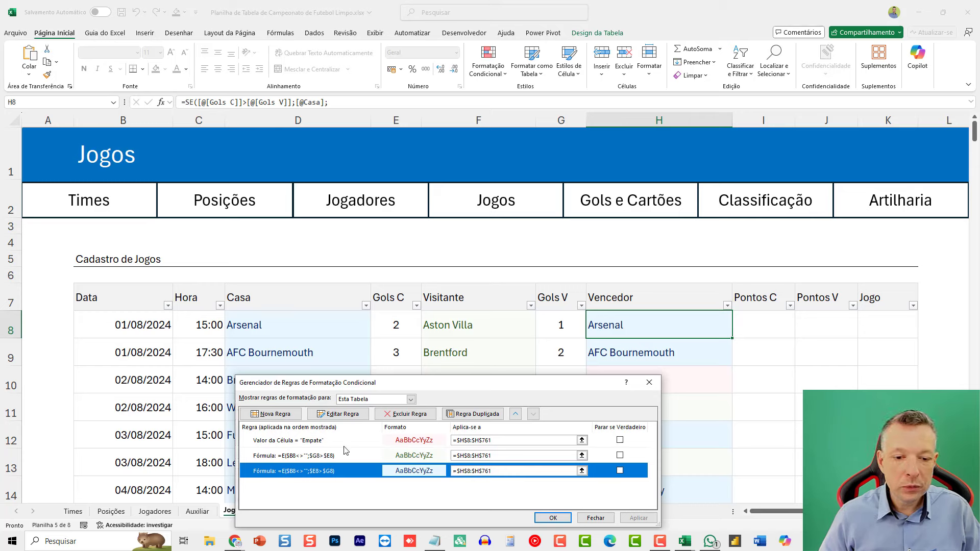
pyautogui.click(338, 414)
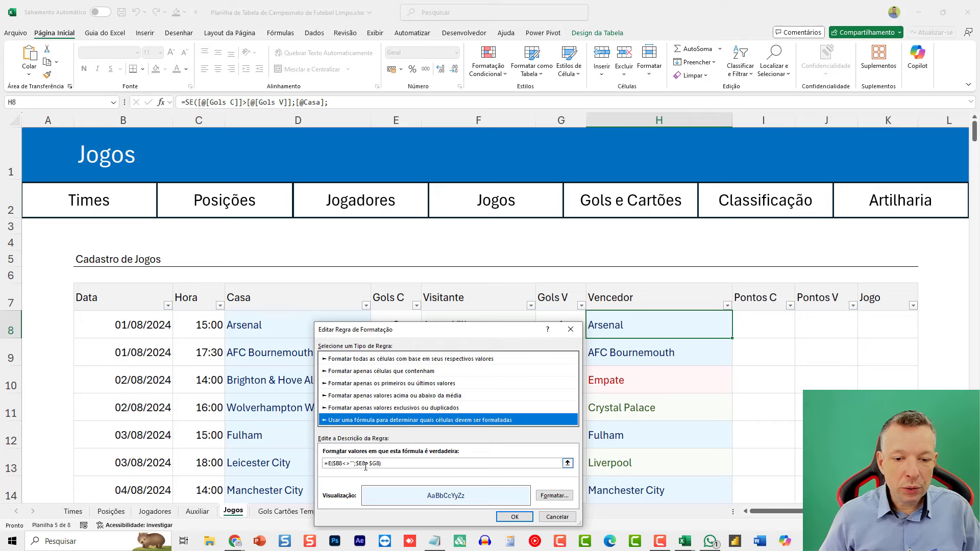
pyautogui.moveTo(431, 331); pyautogui.dragTo(419, 351)
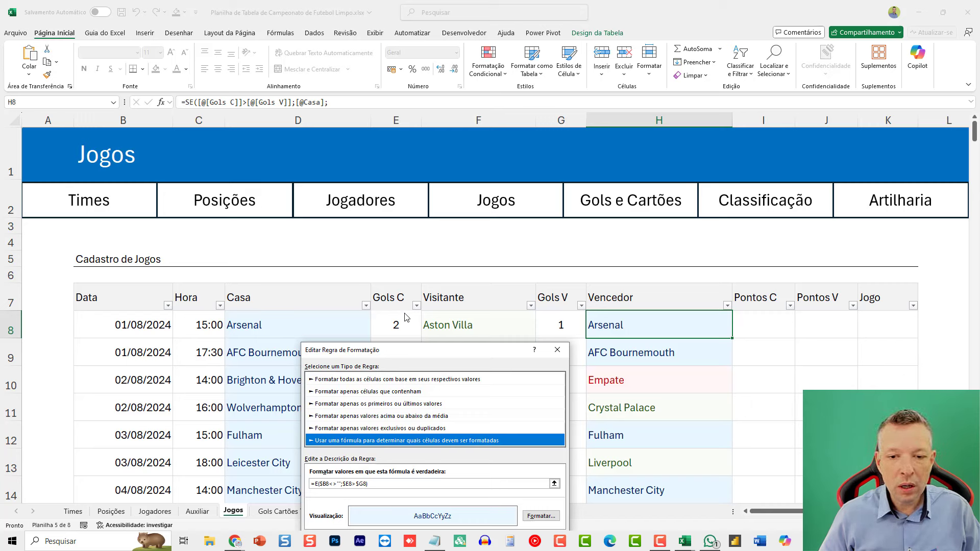
pyautogui.click(556, 350)
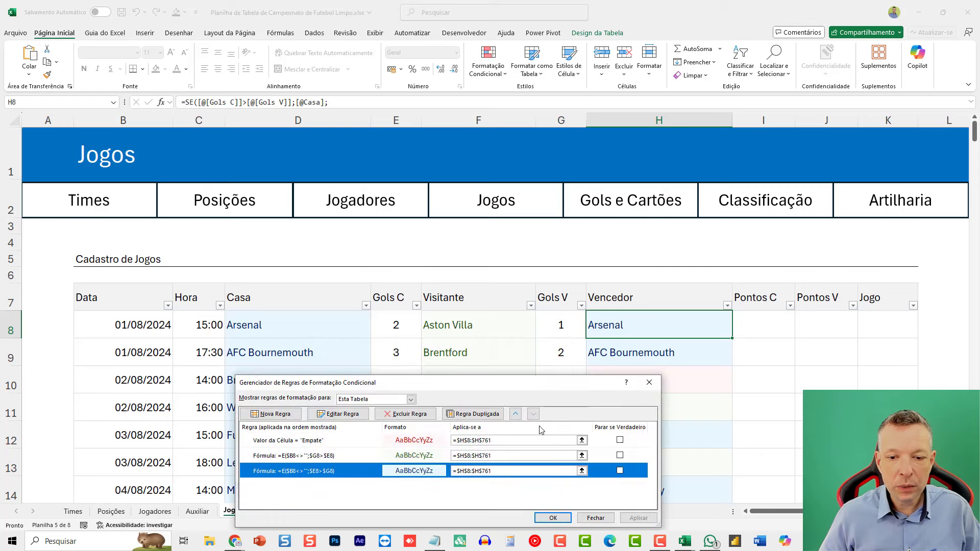
pyautogui.click(532, 517)
pyautogui.scroll(-4, 685, 341)
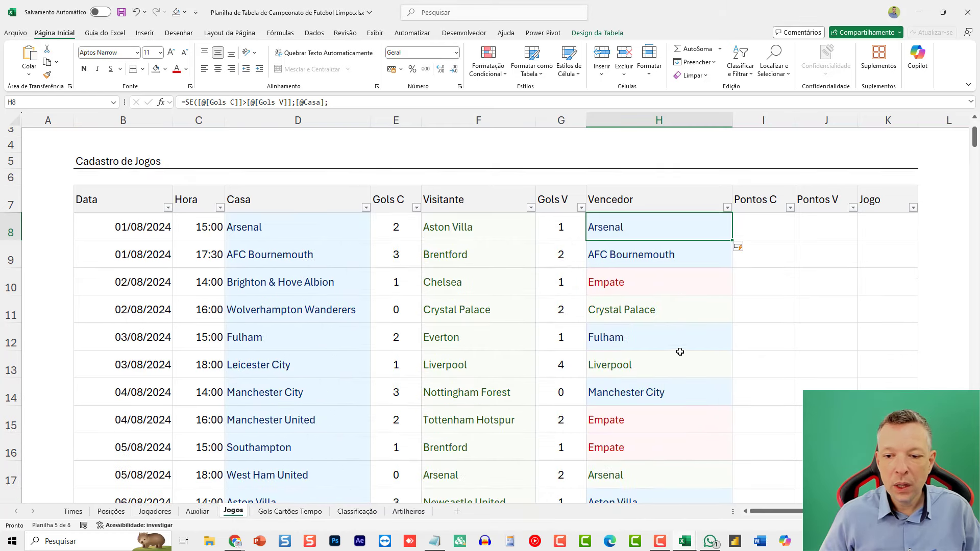
pyautogui.scroll(4, 679, 362)
pyautogui.scroll(1, 680, 362)
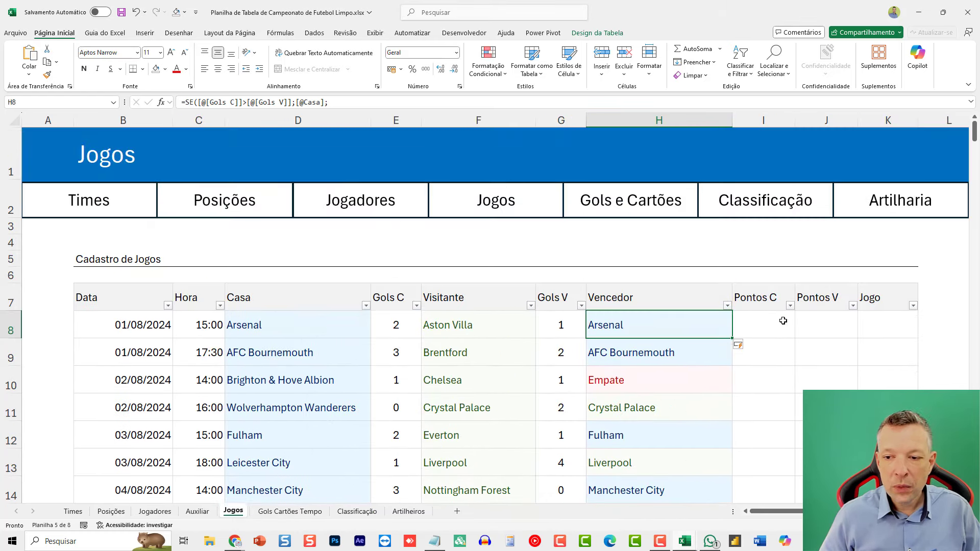
# Step: Left-align cell I8, the first cell of the Pontos C column
pyautogui.click(755, 324)
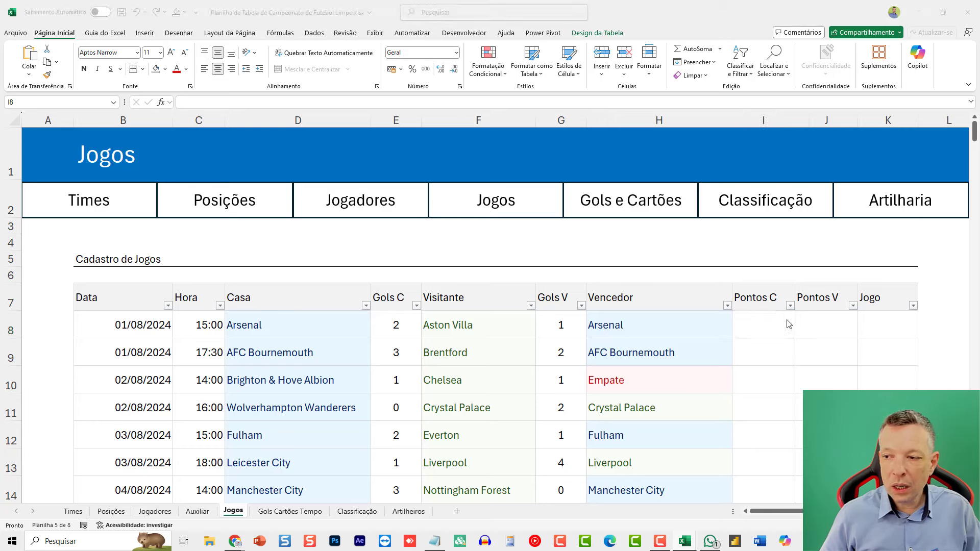
pyautogui.click(737, 319)
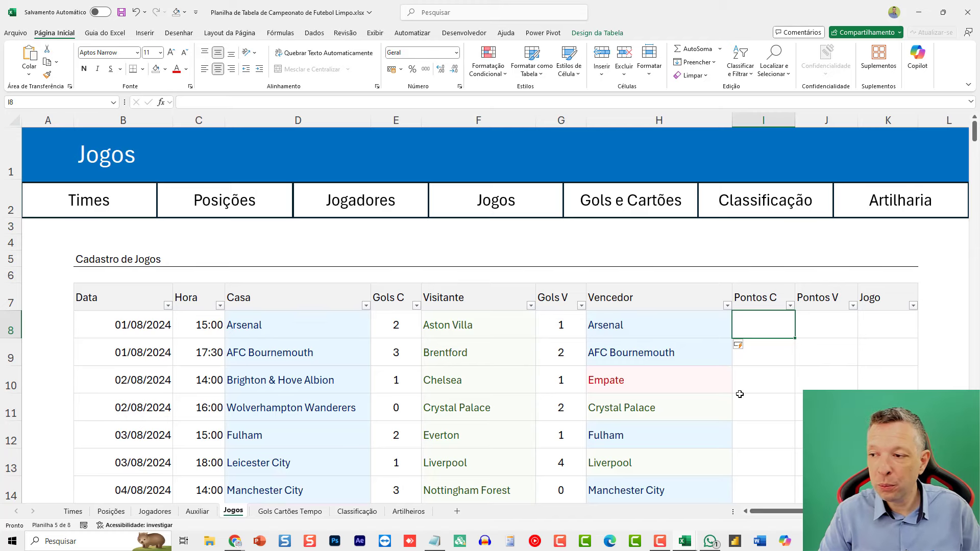
pyautogui.hscroll(3, 740, 394)
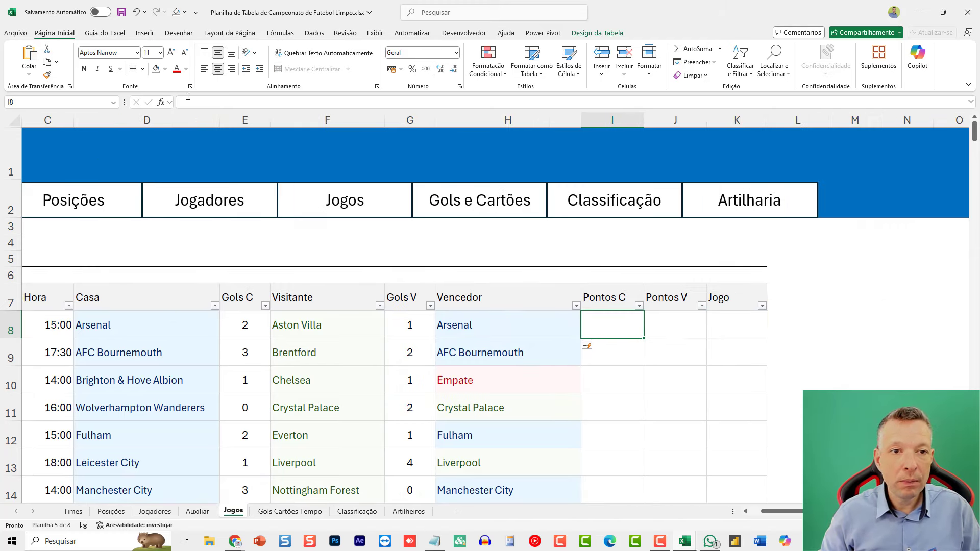
pyautogui.click(204, 68)
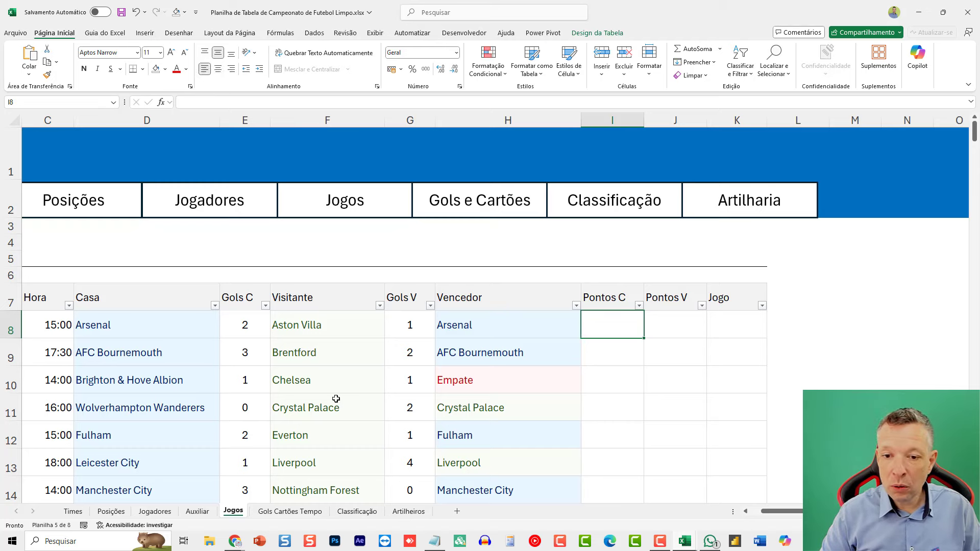
# Step: Start an SE formula in I8 that returns 3 when Vencedor equals Casa, leaving the false value open
pyautogui.write('=se(')
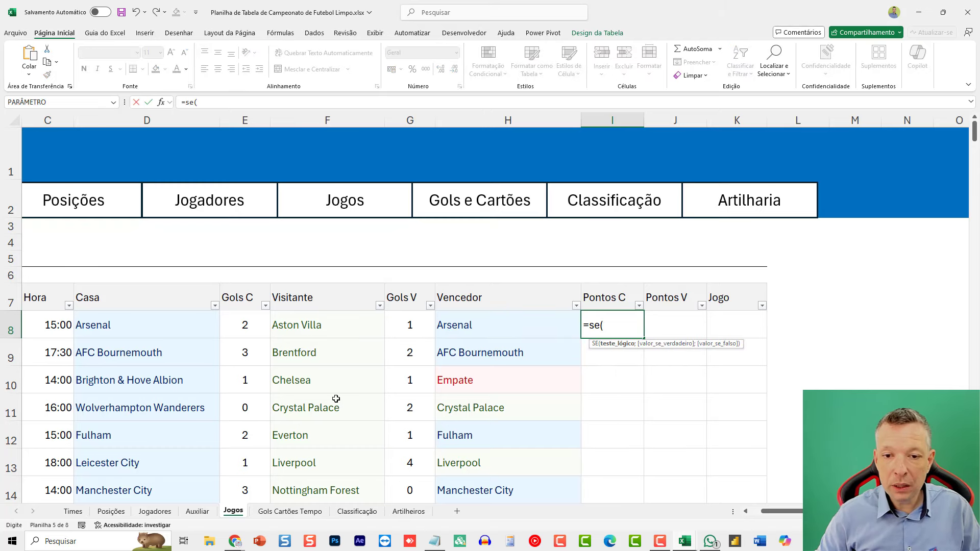
pyautogui.press('Left')
pyautogui.write('=')
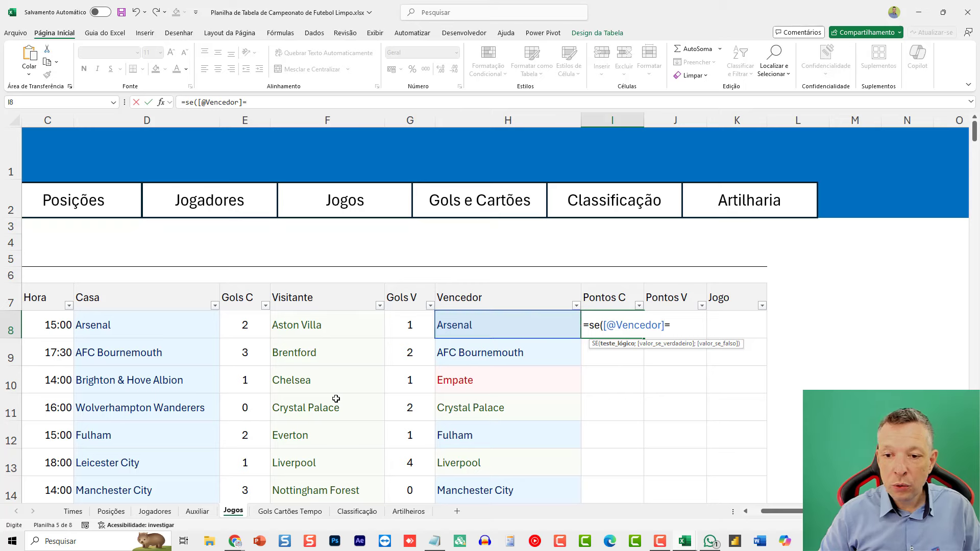
pyautogui.press('Left')
pyautogui.press('Left')
pyautogui.press('Left')
pyautogui.press('Left')
pyautogui.press('Left')
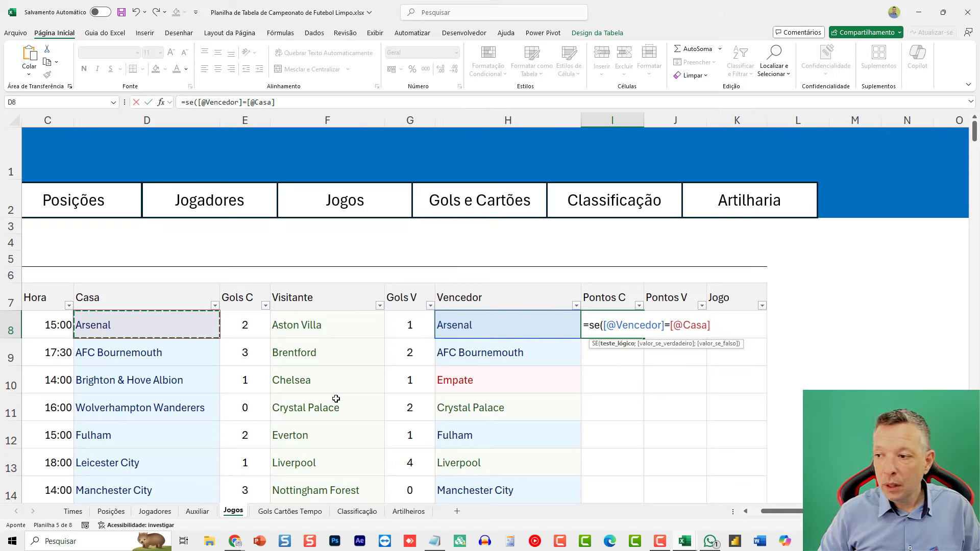
pyautogui.write(';')
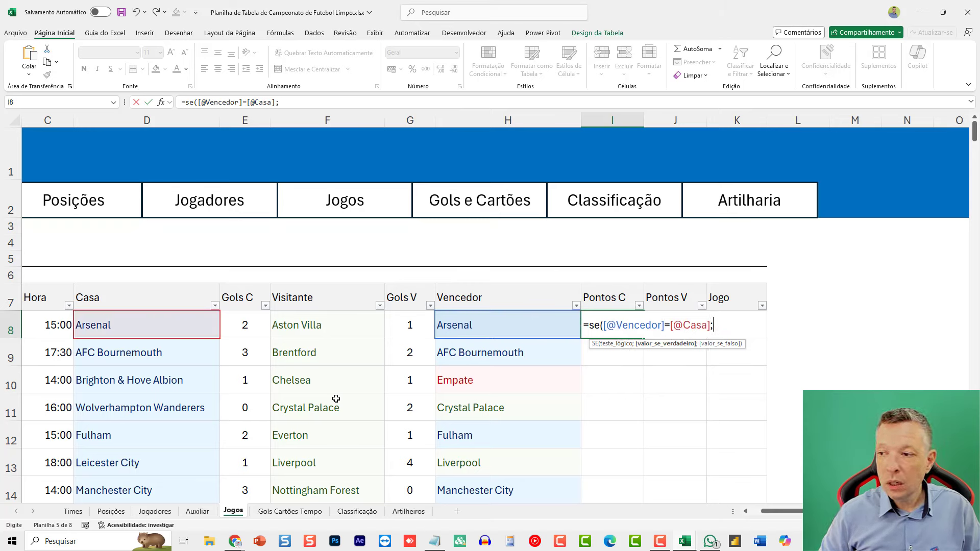
pyautogui.write('3;')
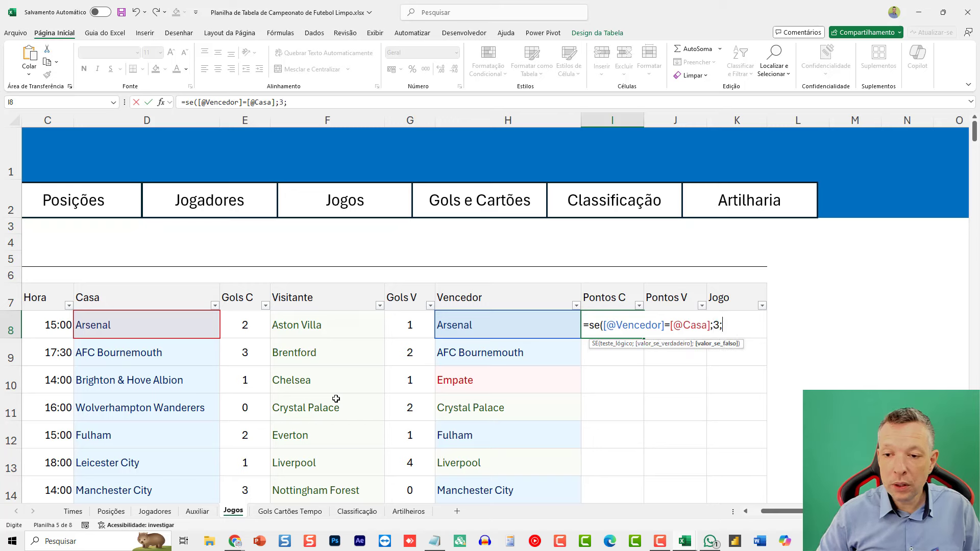
pyautogui.press('Left')
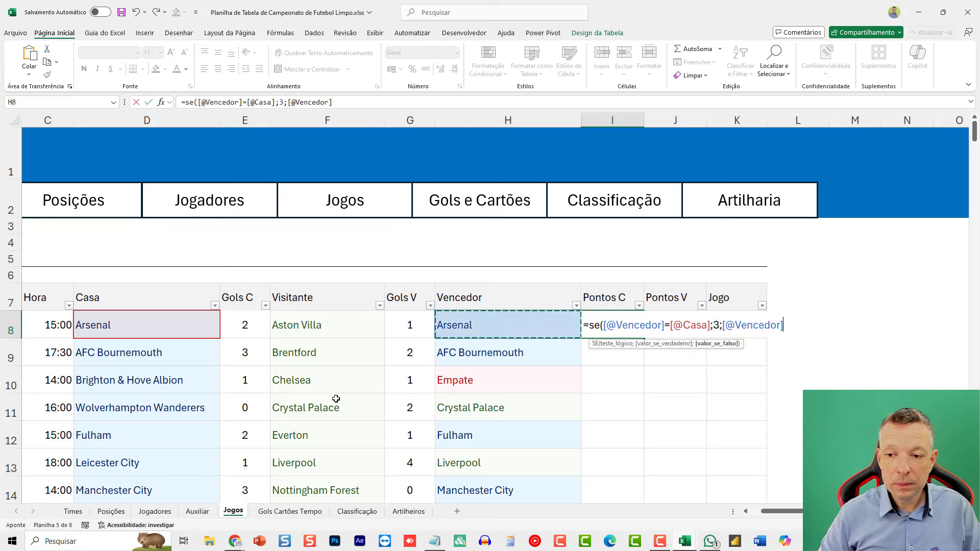
pyautogui.press('BackSpace')
pyautogui.press('BackSpace')
pyautogui.press('BackSpace')
pyautogui.press('BackSpace')
pyautogui.press('BackSpace')
pyautogui.press('BackSpace')
pyautogui.press('BackSpace')
pyautogui.press('BackSpace')
pyautogui.press('BackSpace')
pyautogui.press('BackSpace')
pyautogui.press('BackSpace')
pyautogui.press('BackSpace')
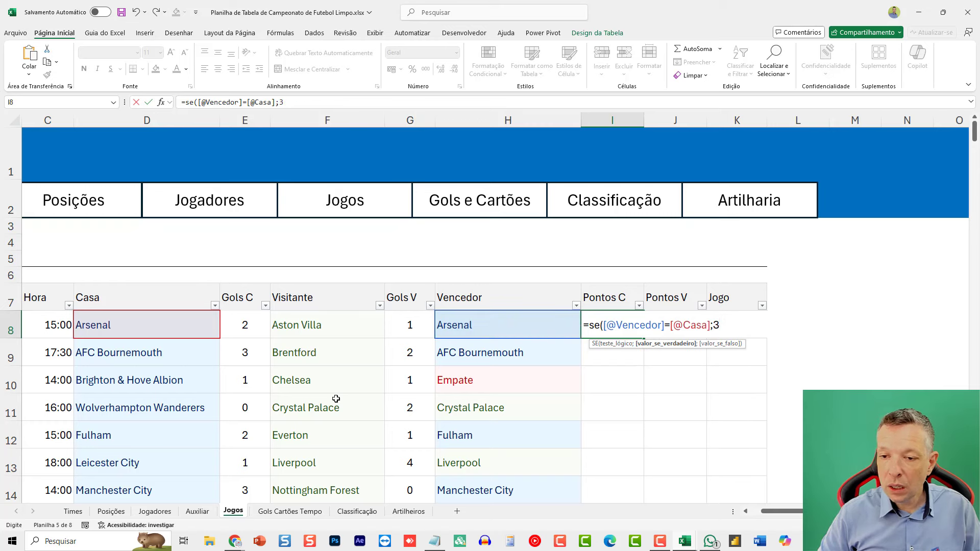
# Step: On a new formula line, nest an SE as the false value, returning 1 when Vencedor is "Empate" and 0 otherwise
pyautogui.write(';')
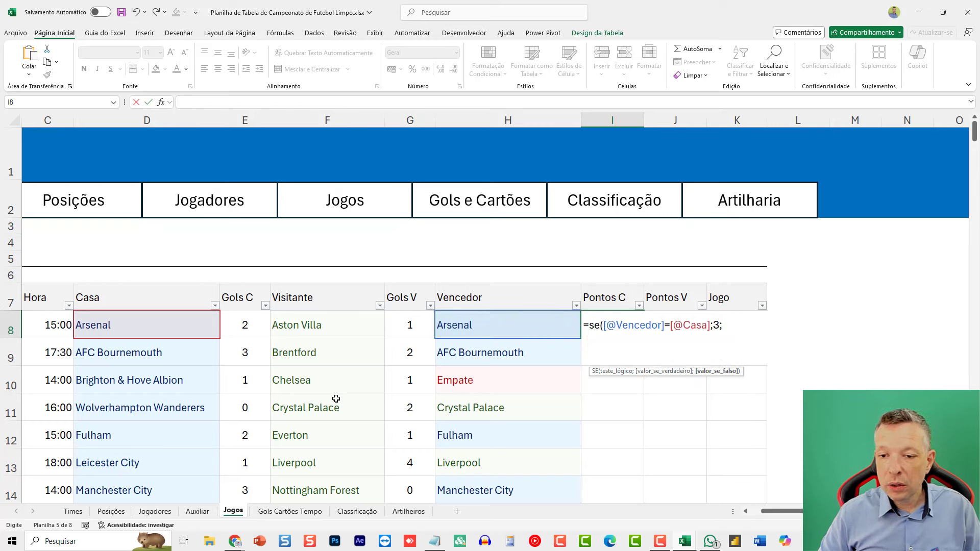
pyautogui.write('se(')
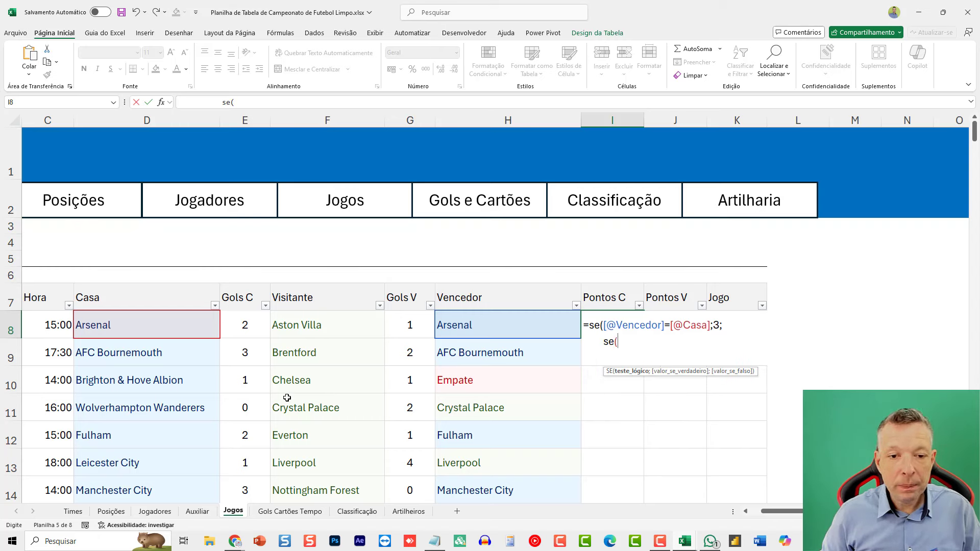
pyautogui.click(511, 325)
pyautogui.write('=')
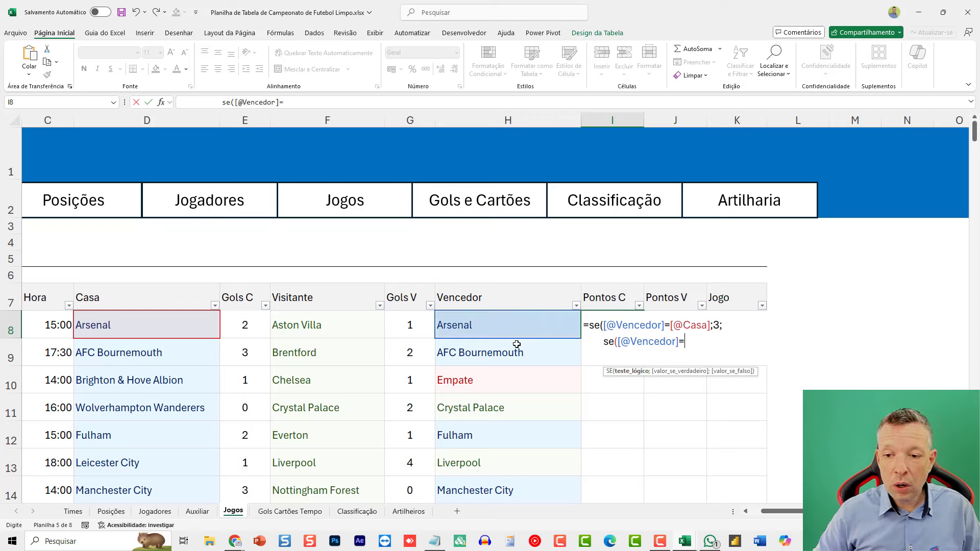
pyautogui.write('"Empate";1')
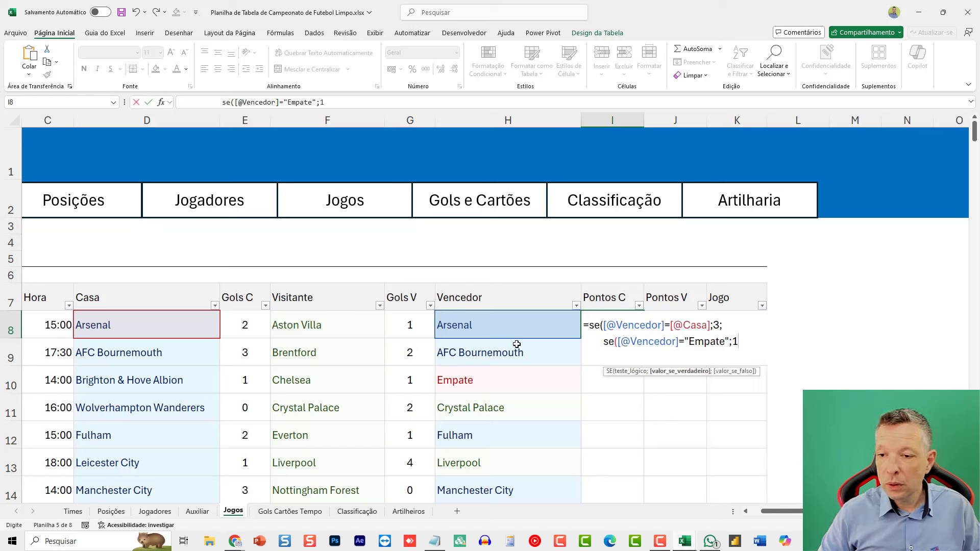
pyautogui.write(';0')
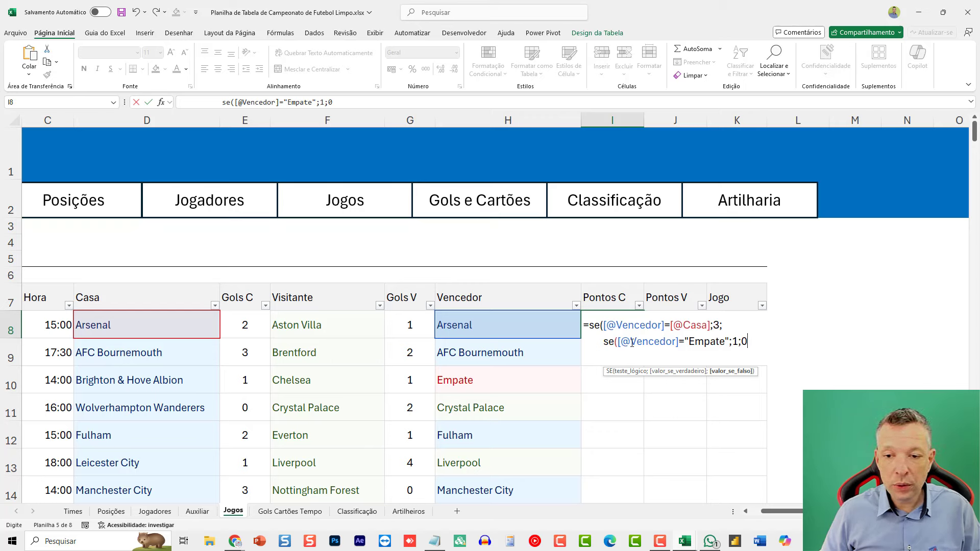
# Step: Review the nested SE in the Pontos C formula against its logical test, true value and false value
pyautogui.click(725, 325)
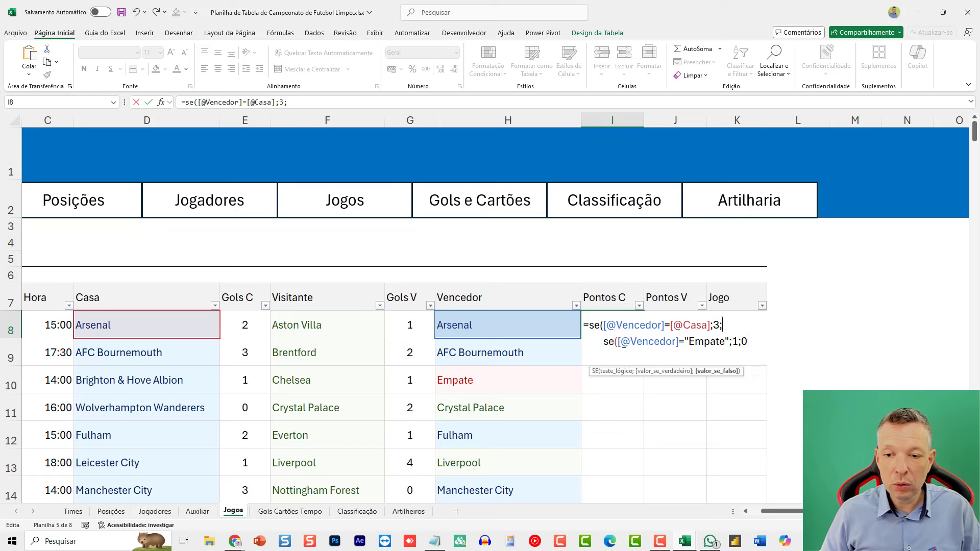
pyautogui.moveTo(617, 341); pyautogui.dragTo(679, 341)
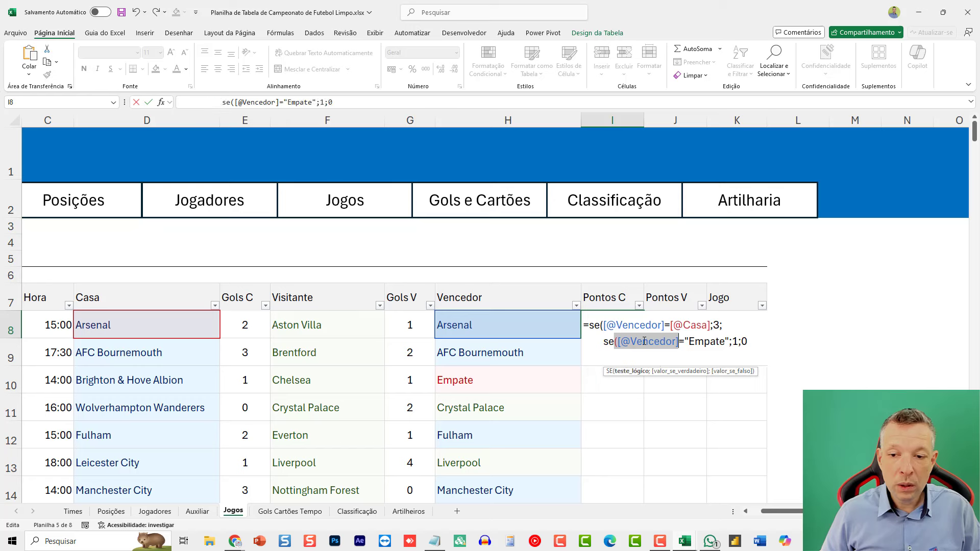
pyautogui.click(625, 341)
pyautogui.doubleClick(625, 340)
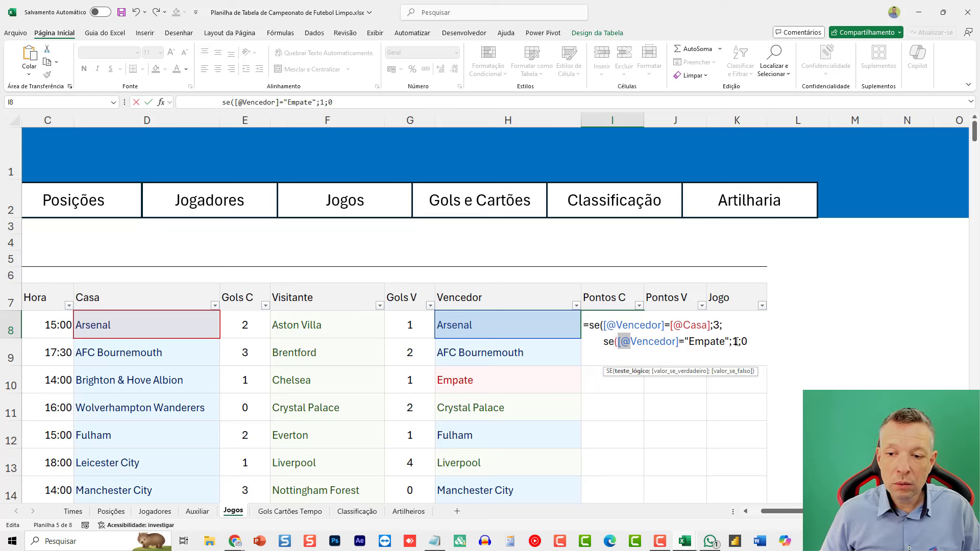
pyautogui.doubleClick(735, 341)
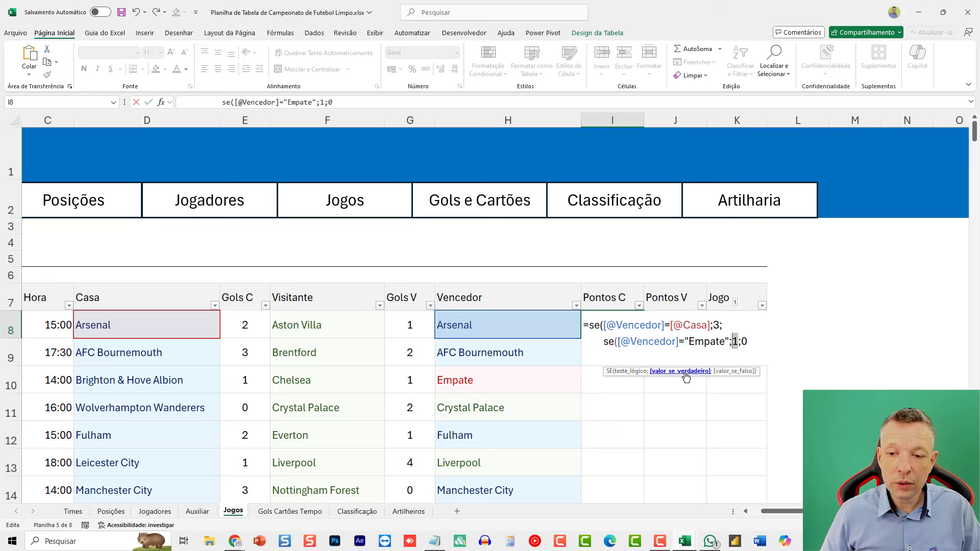
pyautogui.click(744, 342)
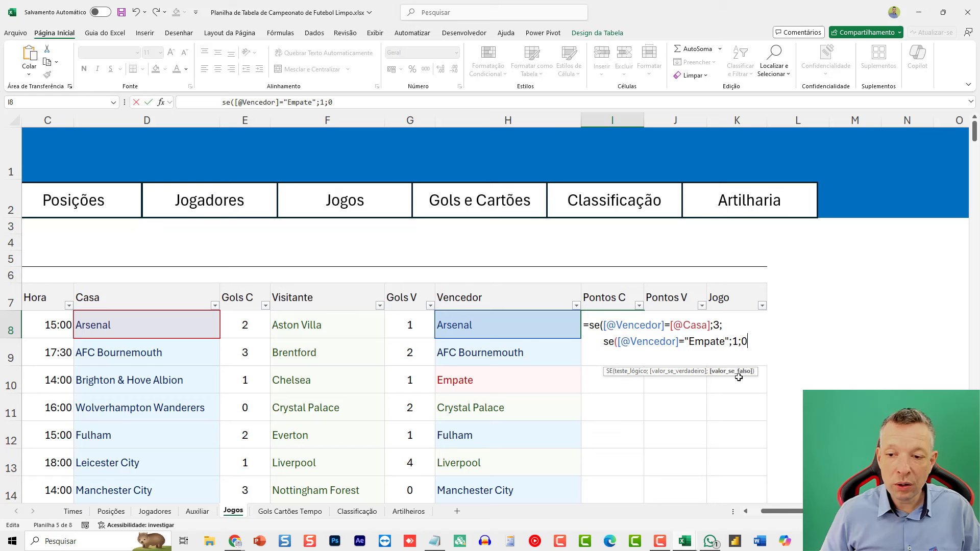
# Step: Close both SE functions, enter the Pontos C formula and centre the contents of cell I8
pyautogui.write(')')
pyautogui.press('Return')
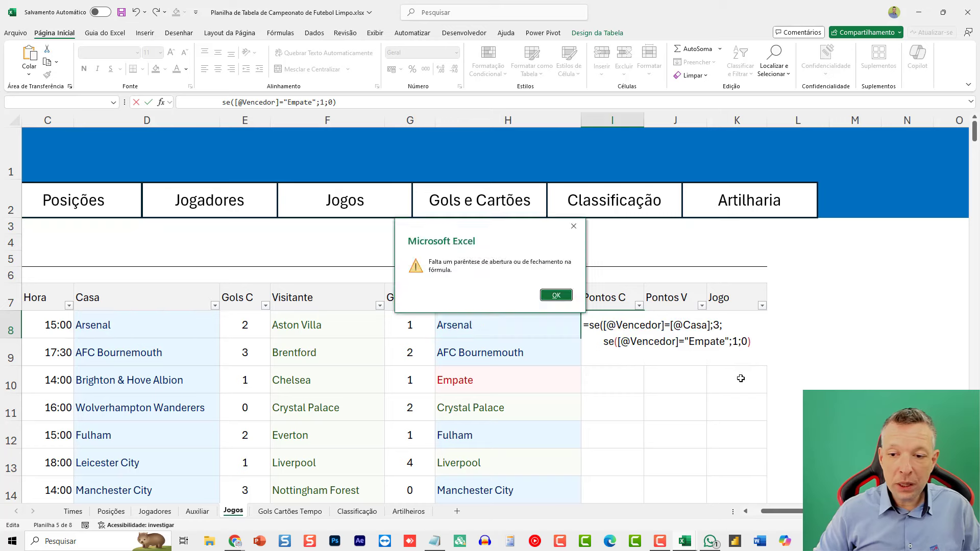
pyautogui.press('Return')
pyautogui.write(')')
pyautogui.hotkey('ctrl', 'Return')
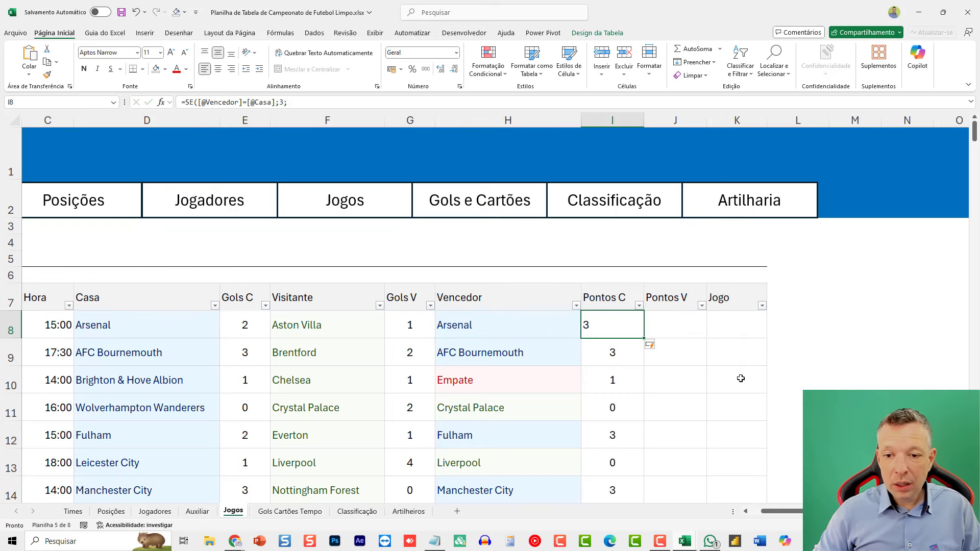
pyautogui.click(218, 69)
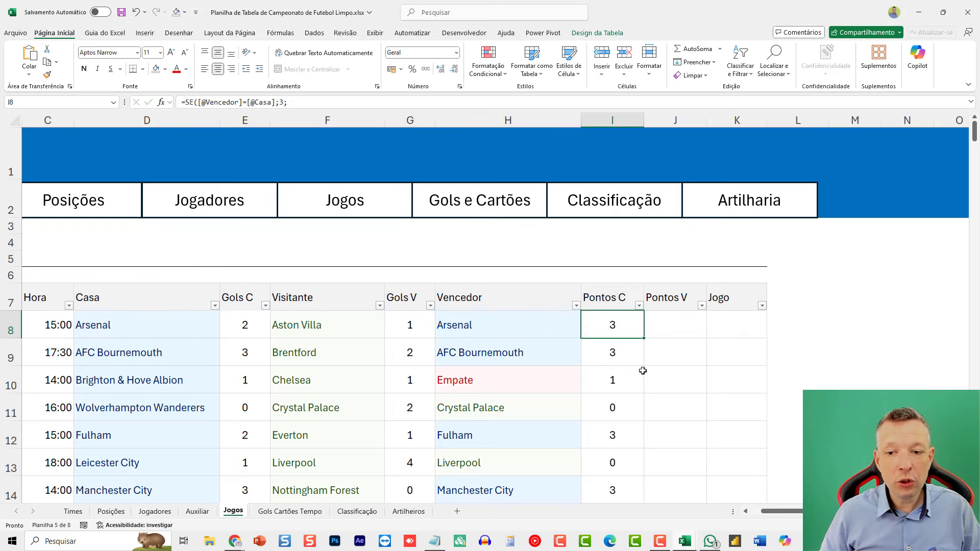
# Step: Left-align cell J8, the first cell of the Pontos V column
pyautogui.click(672, 320)
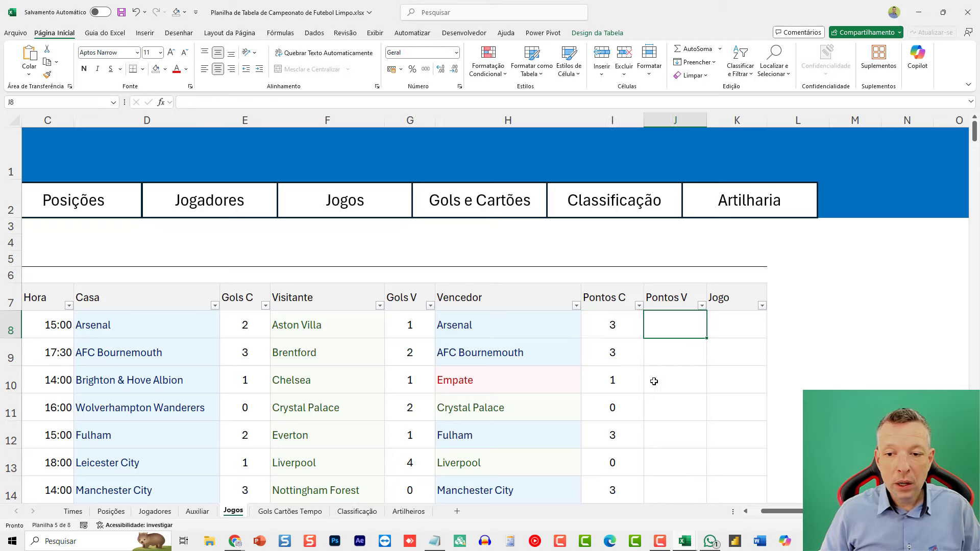
pyautogui.write('=se')
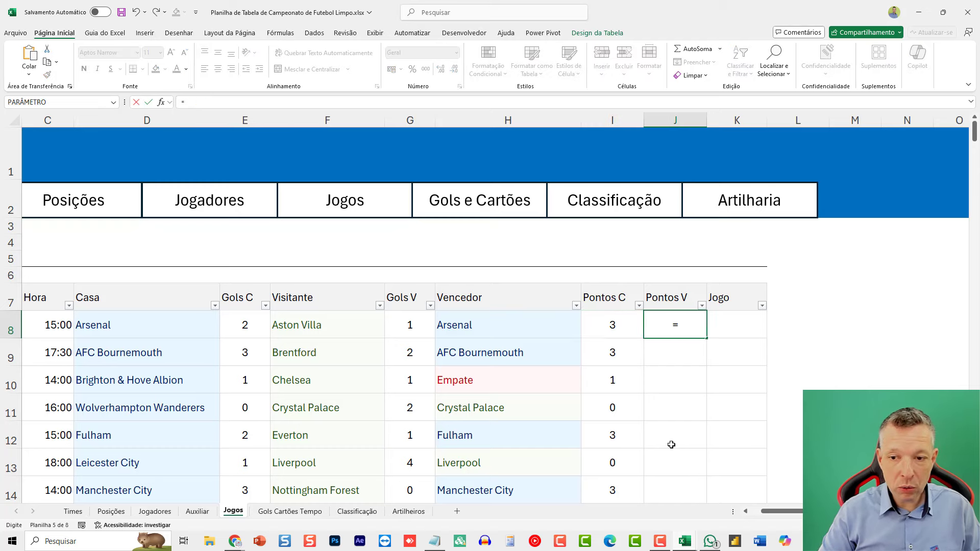
pyautogui.press('Escape')
pyautogui.press('Escape')
pyautogui.click(204, 69)
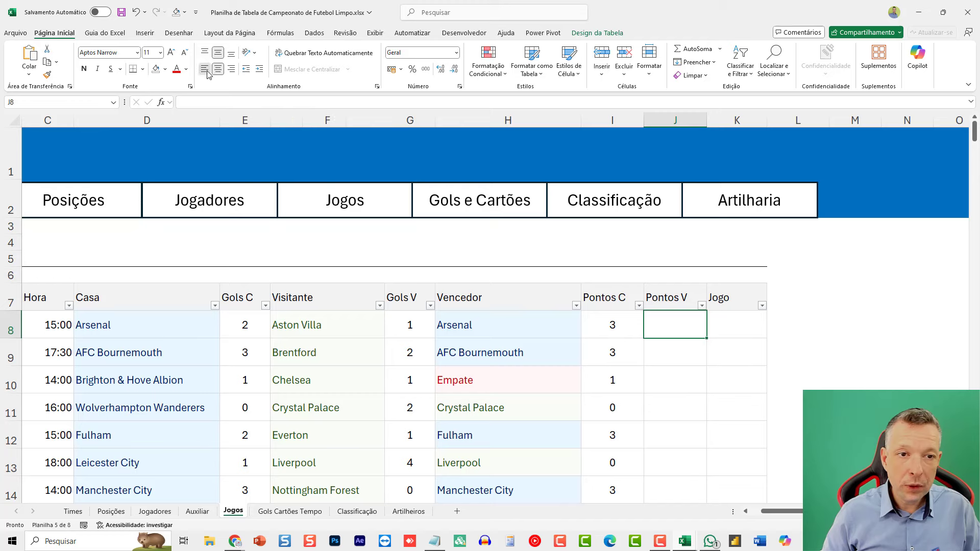
# Step: Start an SE formula in J8 that returns 3 when Vencedor equals Visitante
pyautogui.write('=se')
pyautogui.press('BackSpace')
pyautogui.press('BackSpace')
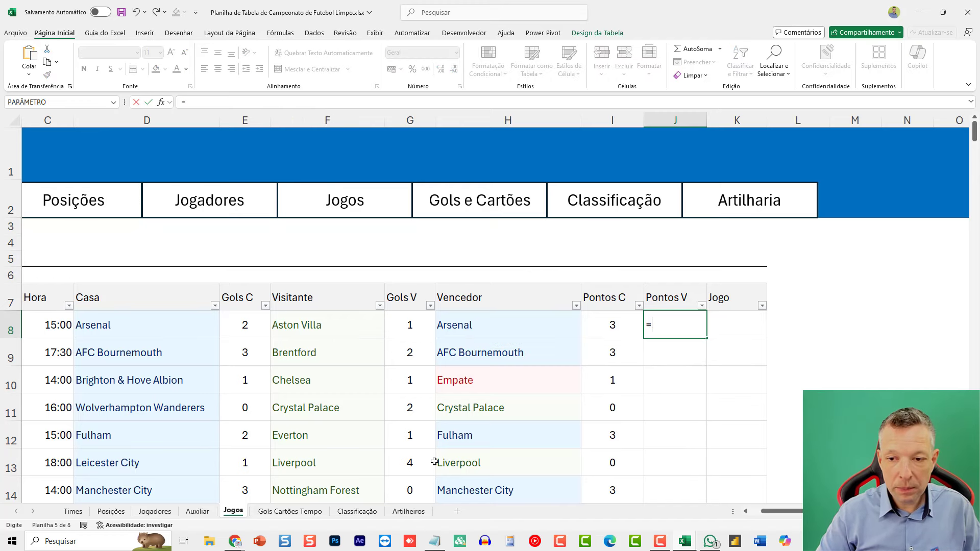
pyautogui.write('se')
pyautogui.press('Tab')
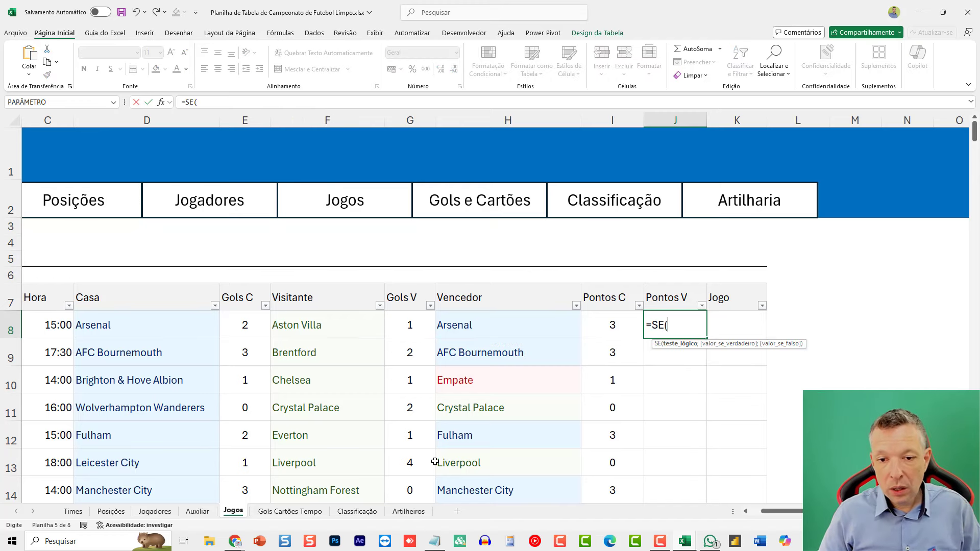
pyautogui.click(470, 327)
pyautogui.write('=')
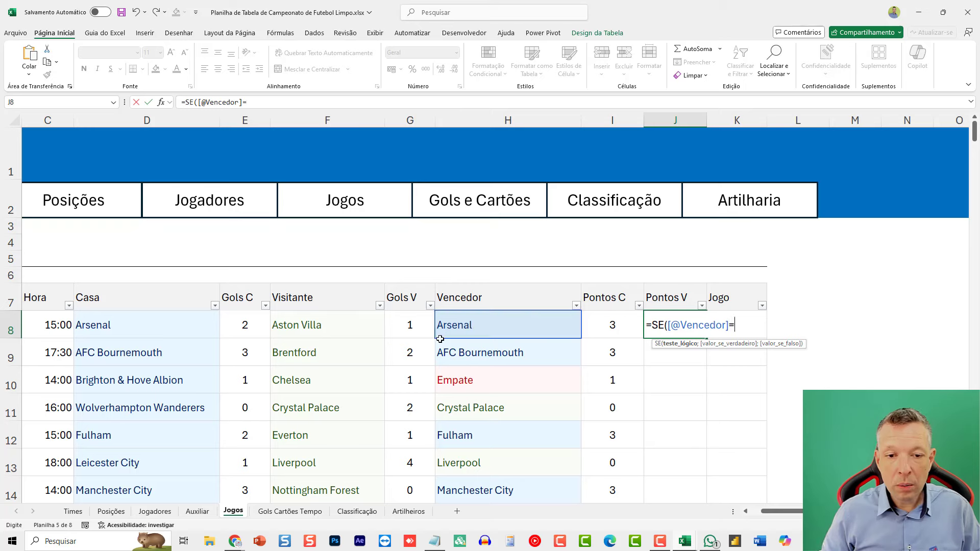
pyautogui.click(308, 322)
pyautogui.write(';3')
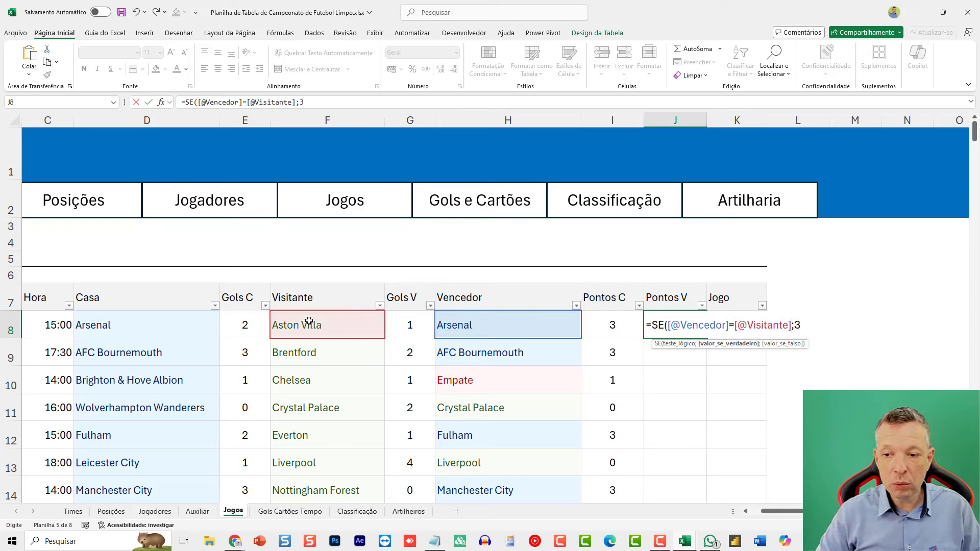
# Step: Nest a second SE in J8 that returns 1 when Vencedor equals "Empate" and 0 otherwise, closing both functions
pyautogui.write(';     ')
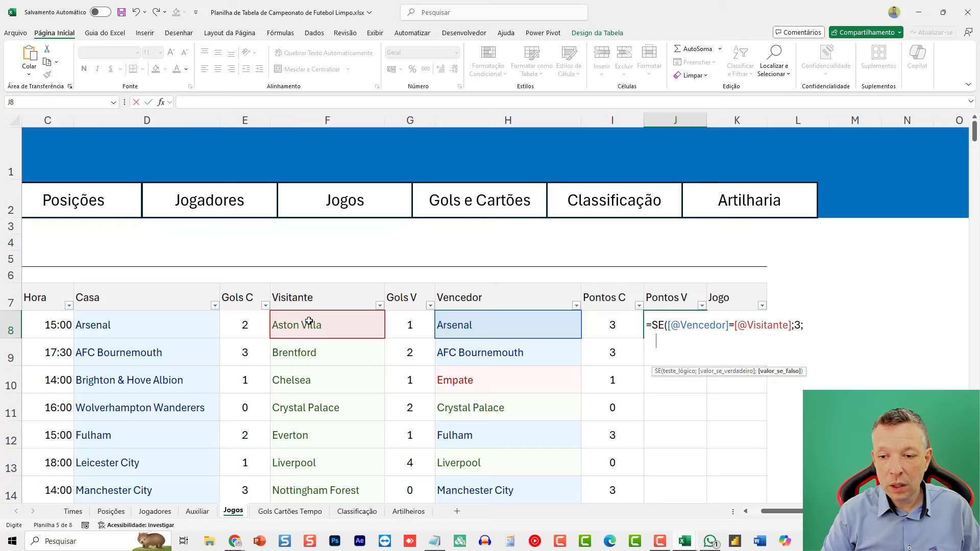
pyautogui.write('SE(')
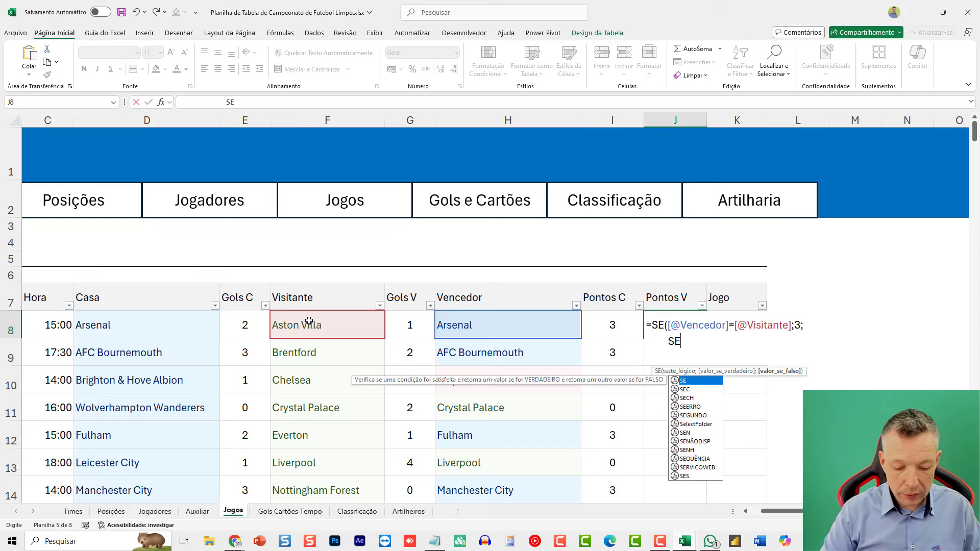
pyautogui.click(487, 324)
pyautogui.write('=')
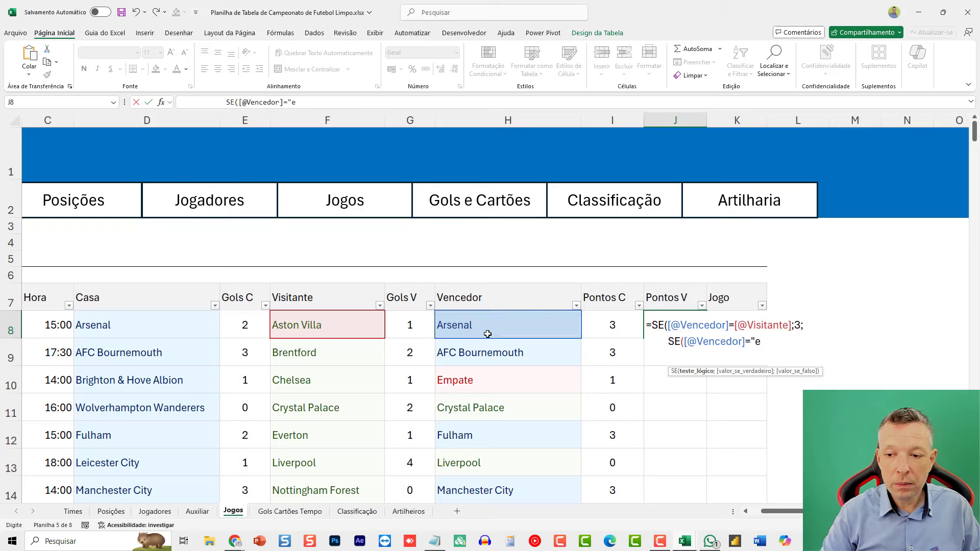
pyautogui.write('"Empate"')
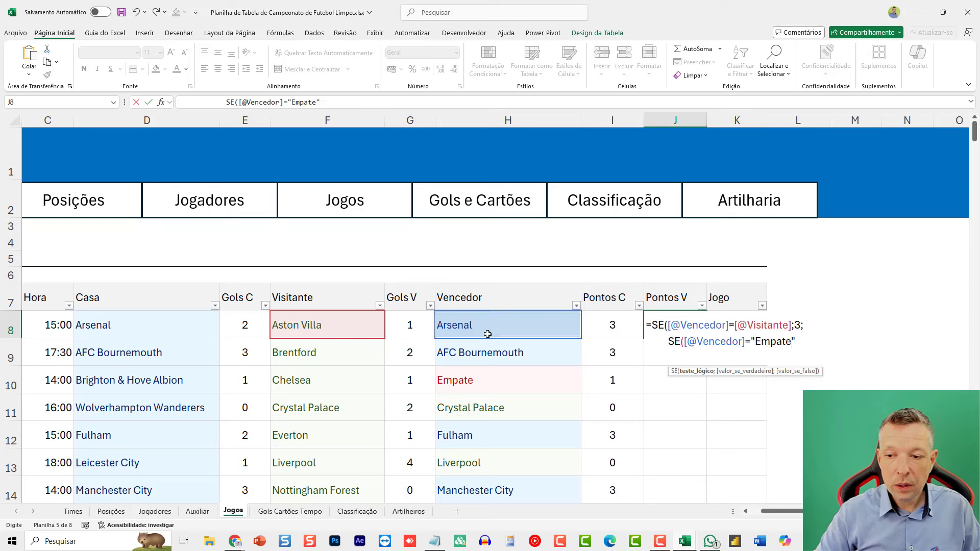
pyautogui.write(';1;0')
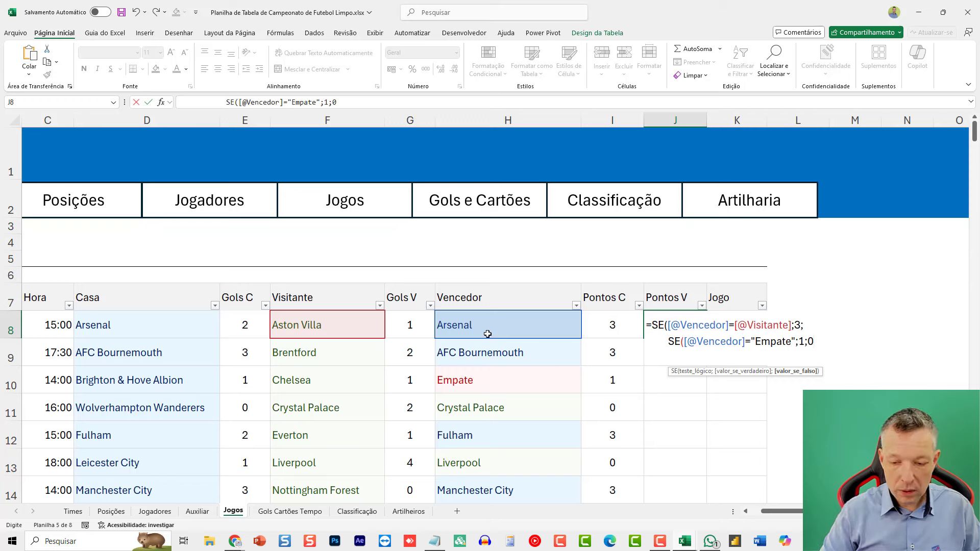
pyautogui.write('))')
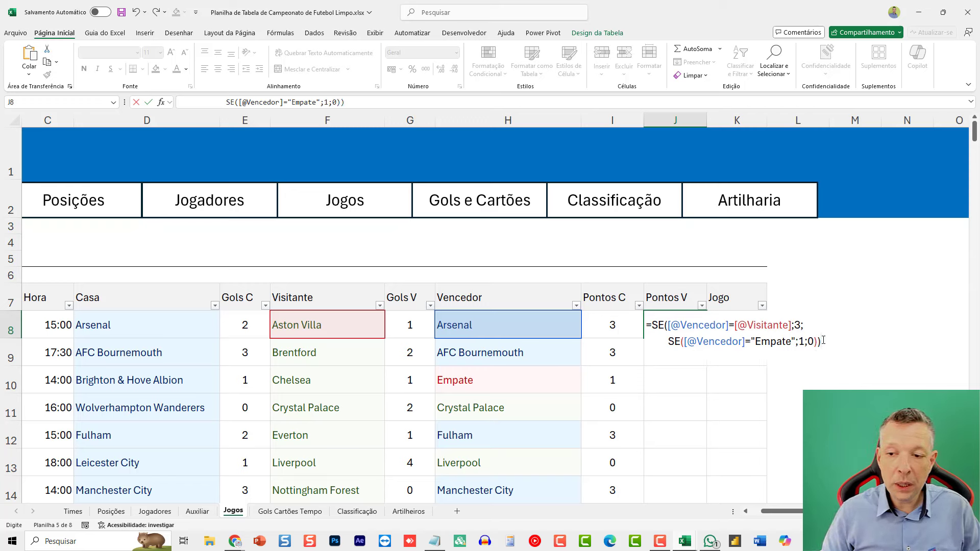
# Step: Check which opening and closing parentheses belong to each SE in the Pontos V formula
pyautogui.click(669, 325)
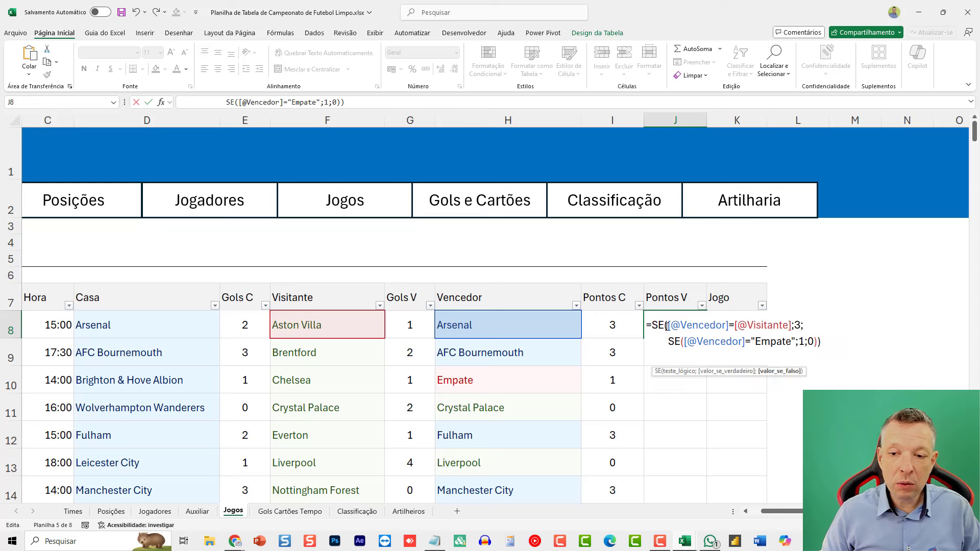
pyautogui.press('Left')
pyautogui.click(821, 341)
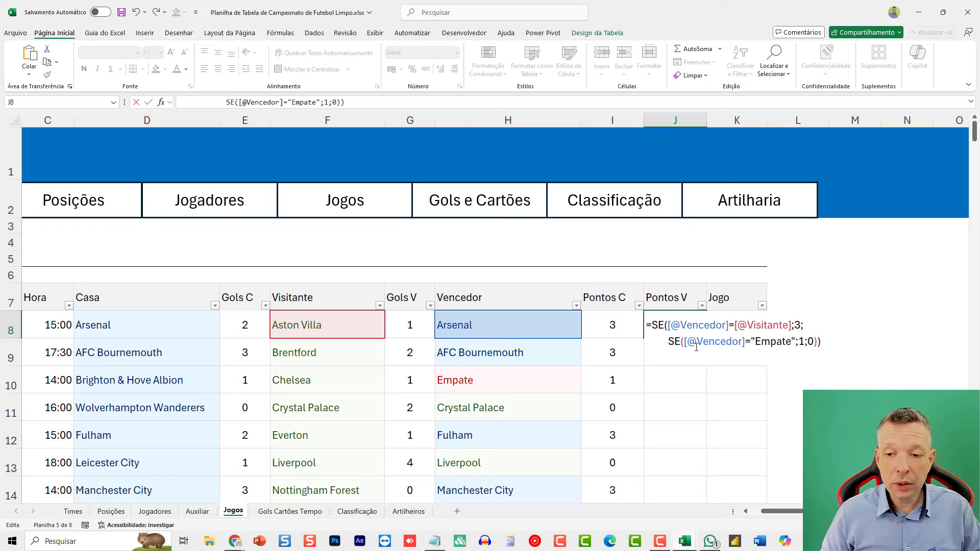
pyautogui.click(818, 341)
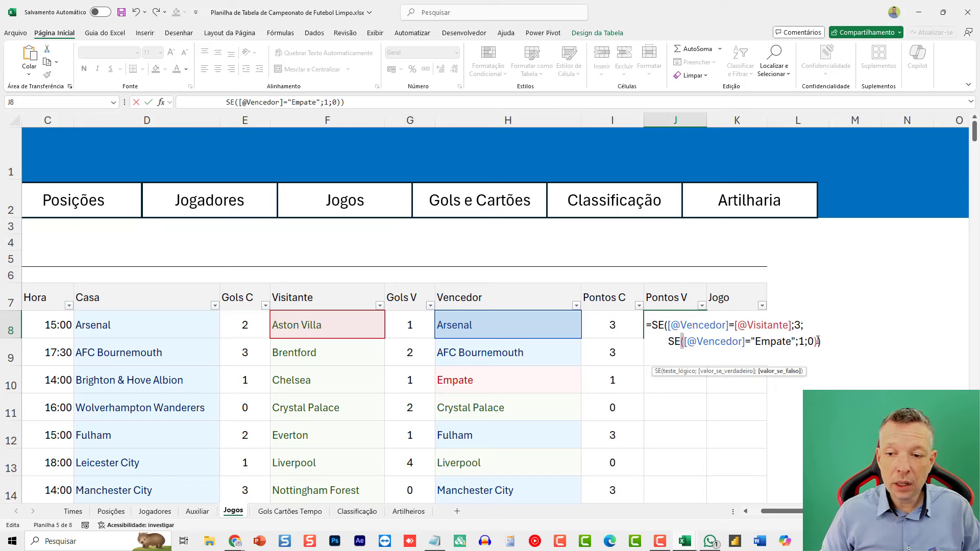
pyautogui.moveTo(815, 341); pyautogui.dragTo(819, 341)
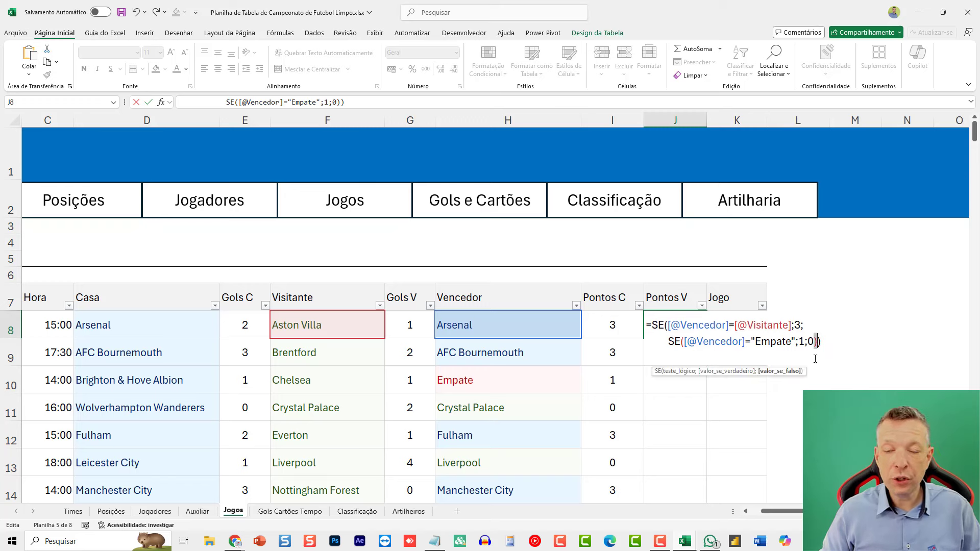
# Step: Enter the Pontos V formula and centre the contents of cell J8
pyautogui.hotkey('ctrl', 'Return')
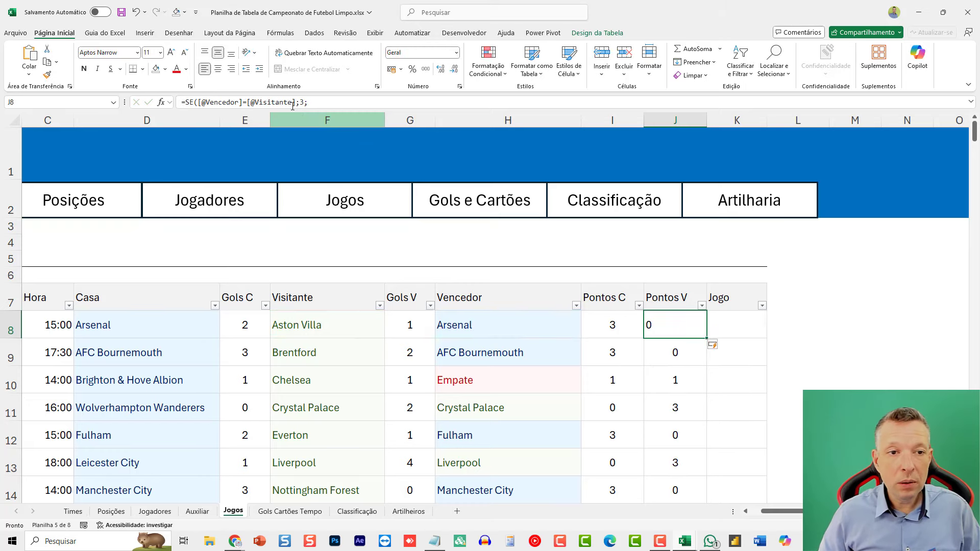
pyautogui.click(218, 69)
pyautogui.scroll(-3, 690, 383)
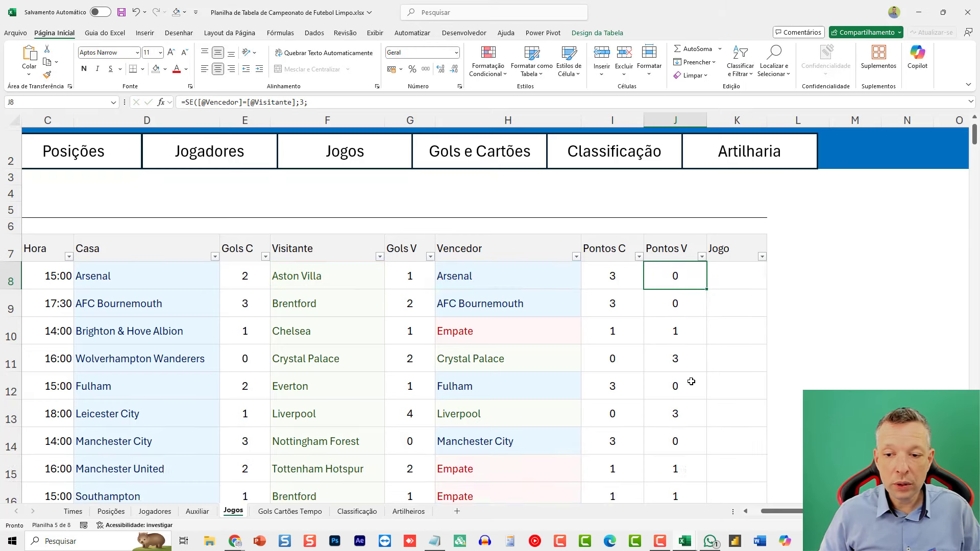
pyautogui.scroll(3, 690, 386)
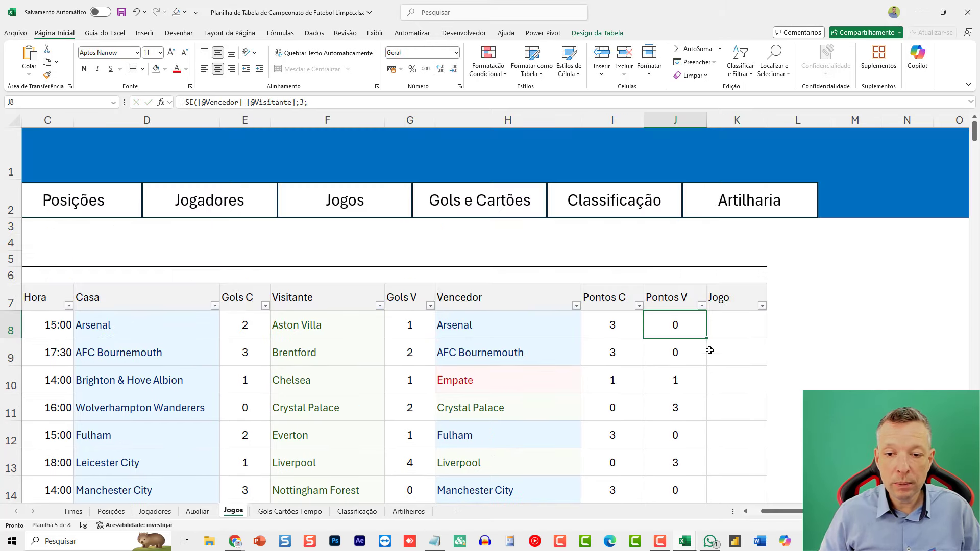
pyautogui.click(727, 323)
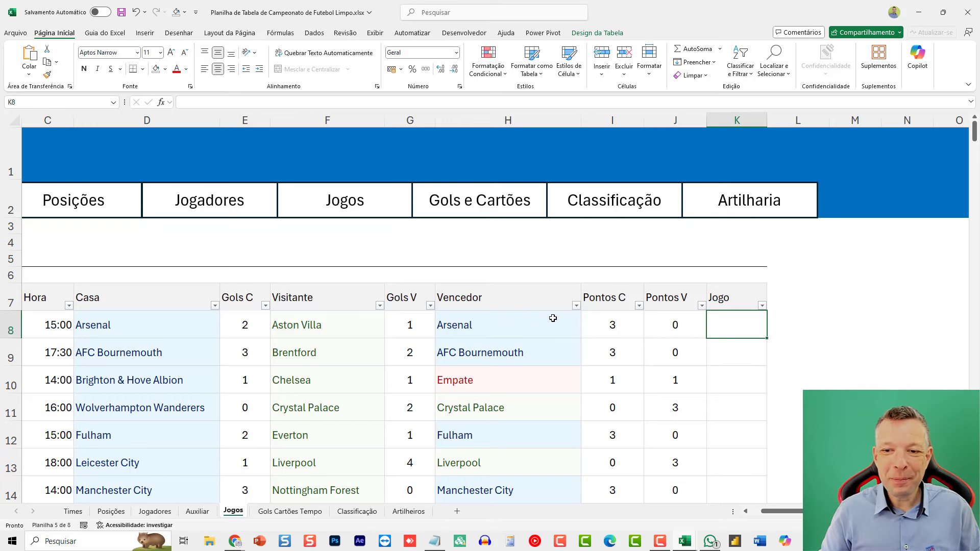
pyautogui.write('=')
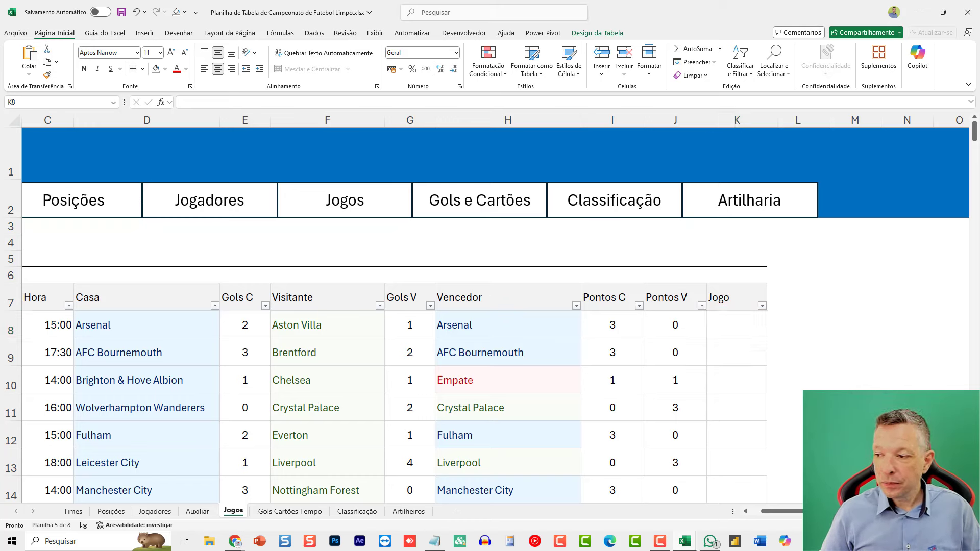
pyautogui.click(746, 322)
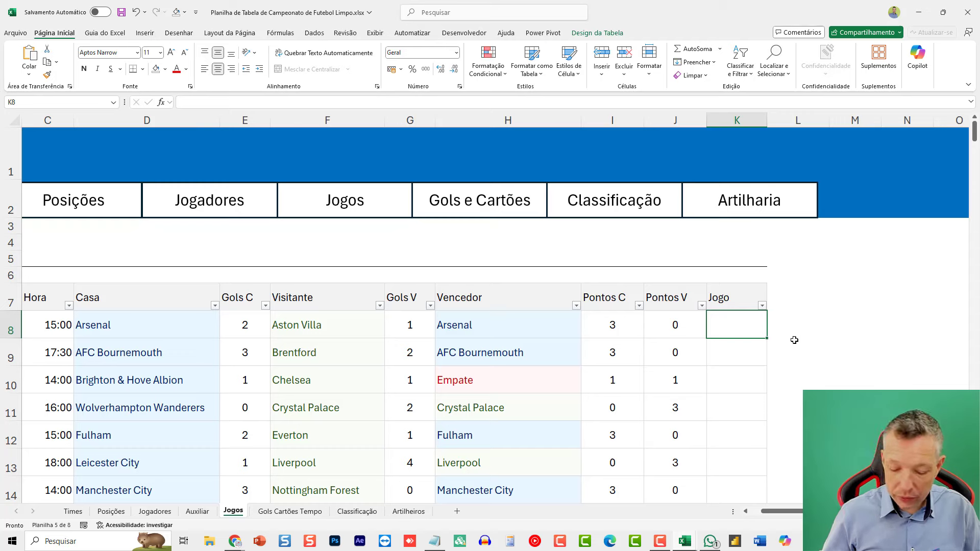
pyautogui.write('=lin')
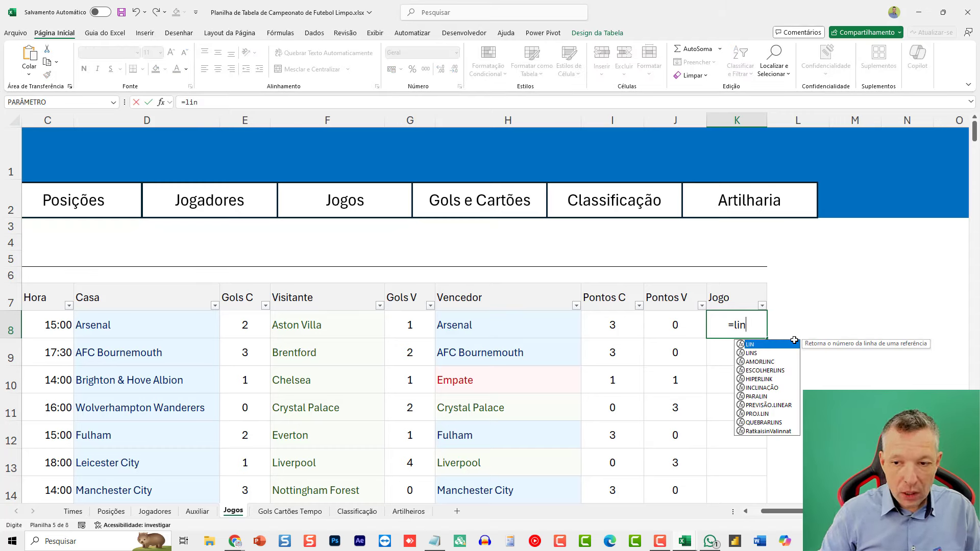
pyautogui.press('Escape')
pyautogui.press('Escape')
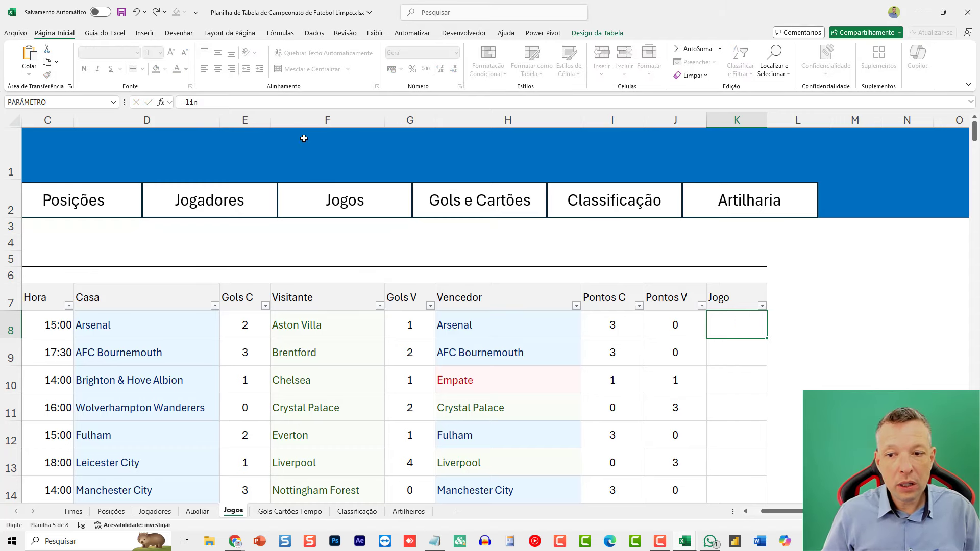
# Step: Enter =LIN() in K8, the first cell of the Jogo column
pyautogui.write('=')
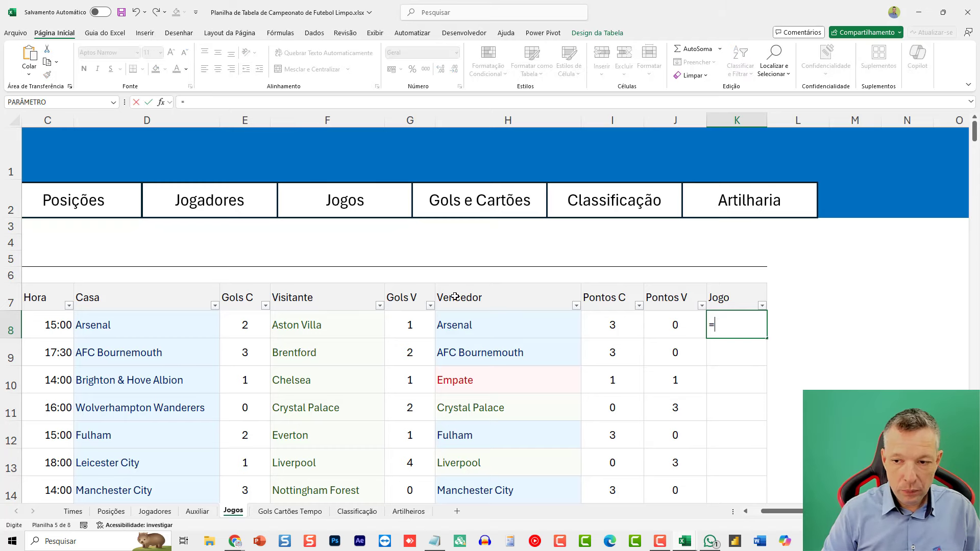
pyautogui.write('lin()')
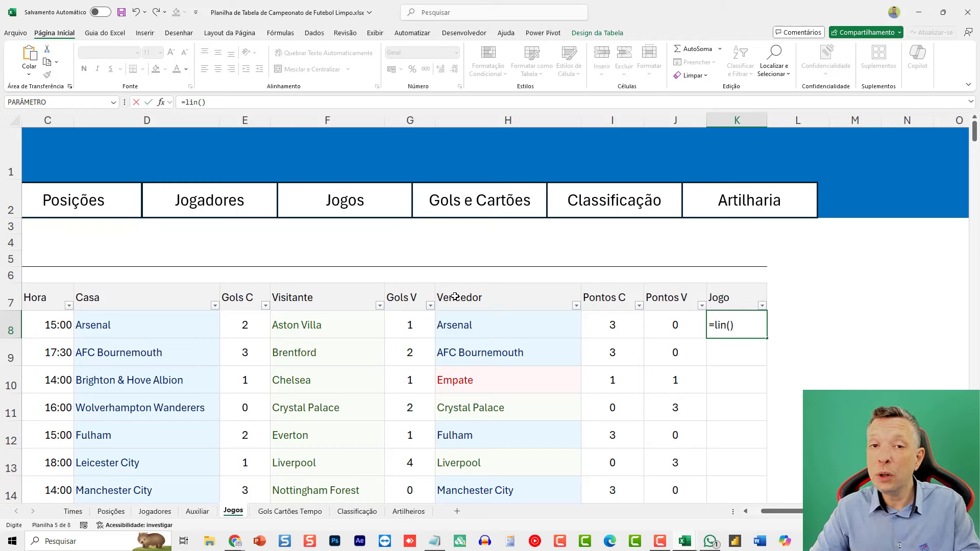
pyautogui.hotkey('ctrl', 'Return')
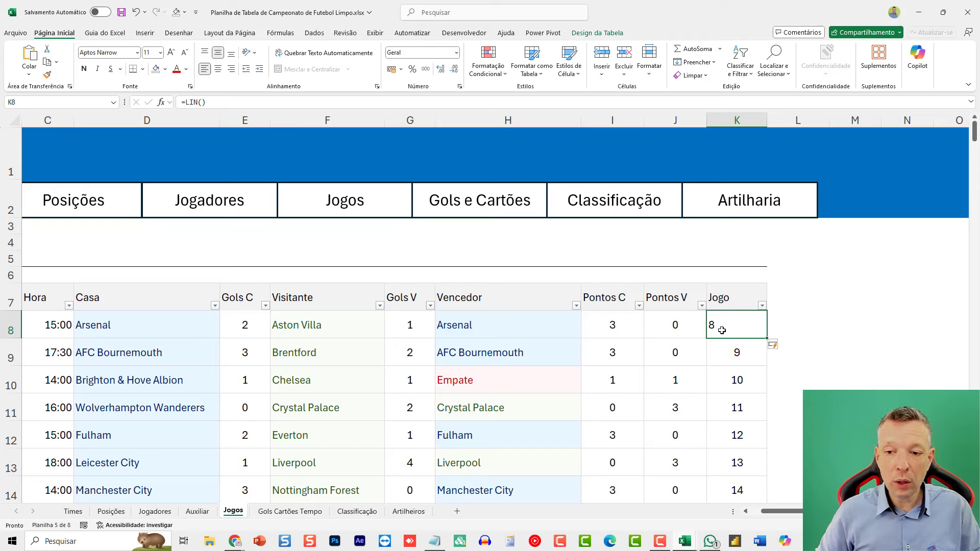
# Step: Clear the Jogo column and put =LIN() back in K8 only, undoing the automatic column fill
pyautogui.press('F2')
pyautogui.hotkey('shift', 'Home')
pyautogui.hotkey('ctrl', 'c')
pyautogui.press('Escape')
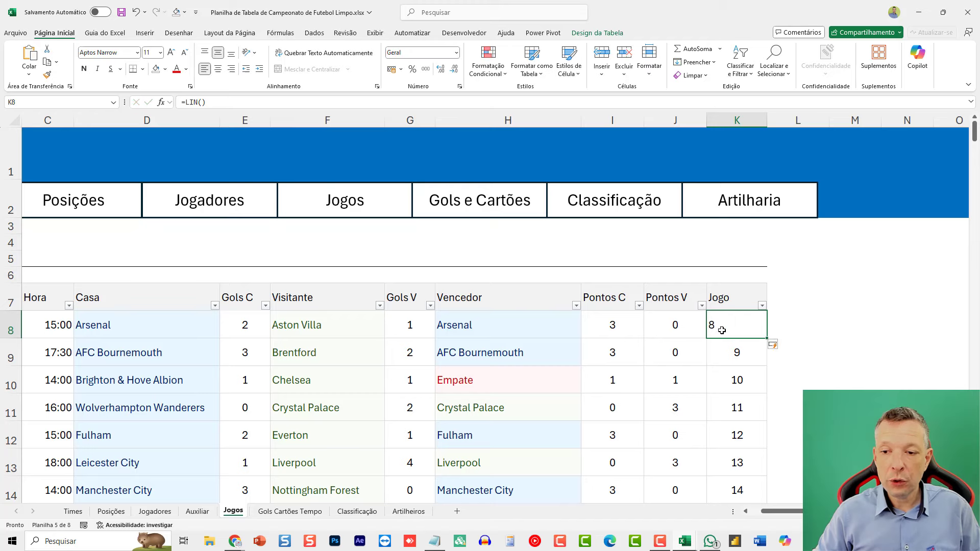
pyautogui.press('Delete')
pyautogui.press('Down')
pyautogui.hotkey('ctrl', 'shift', 'Down')
pyautogui.press('Delete')
pyautogui.press('Up')
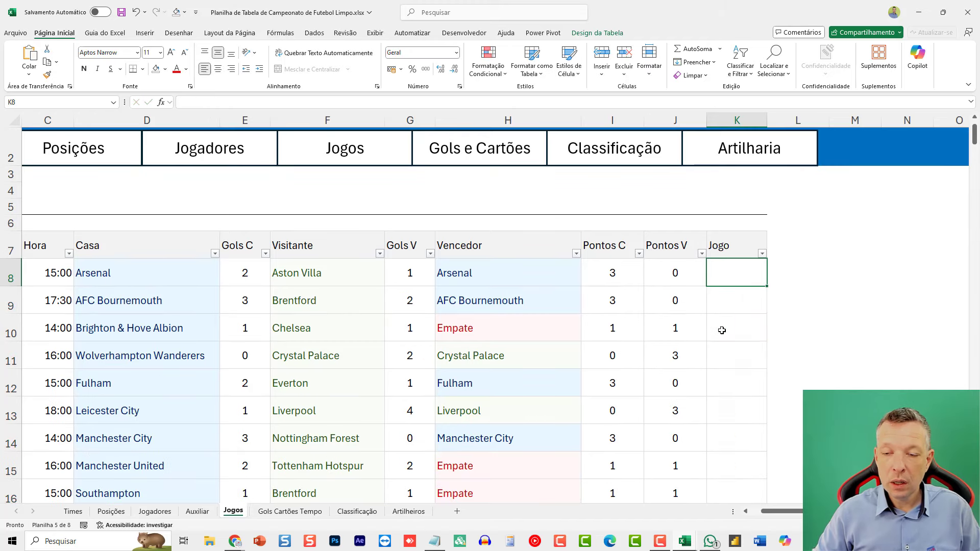
pyautogui.hotkey('ctrl', 'v')
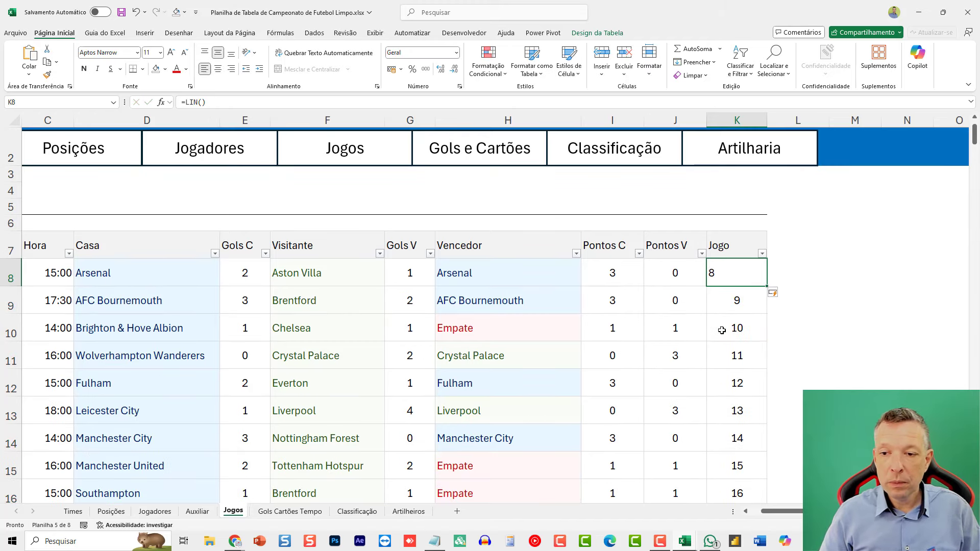
pyautogui.hotkey('ctrl', 'z')
# Step: Extend the K8 formula to =LIN()-LIN(tJogos[[#Cabeçalhos];[Jogo]]) and centre the cell's contents
pyautogui.press('F2')
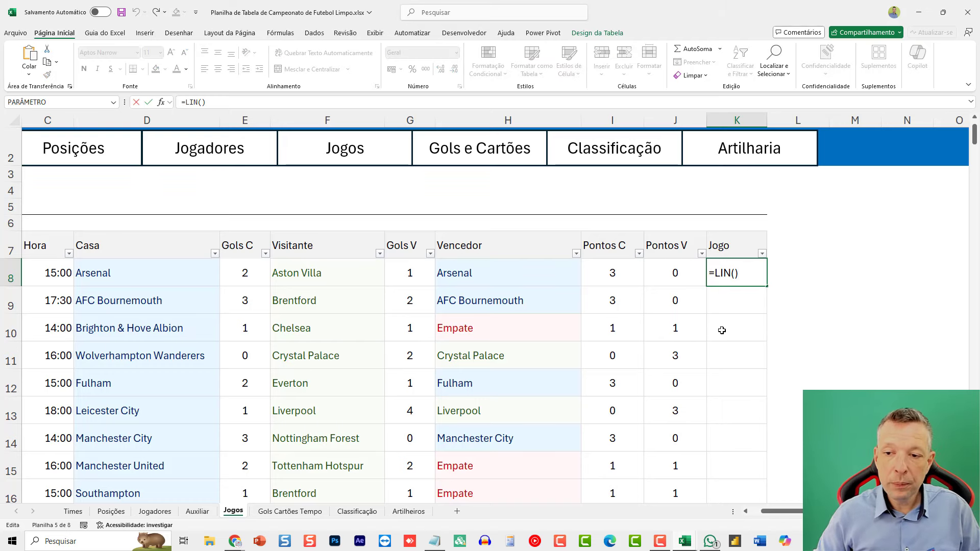
pyautogui.write('-lin')
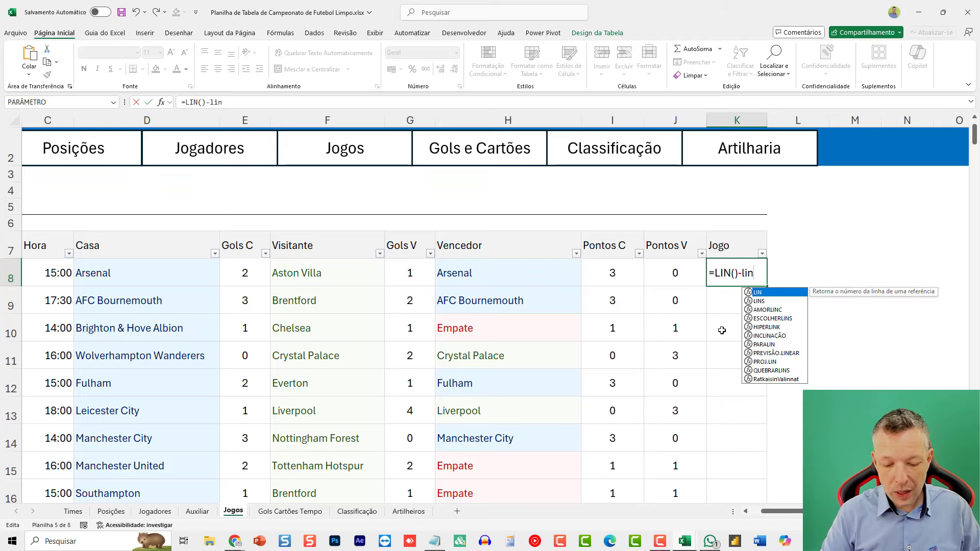
pyautogui.write('(')
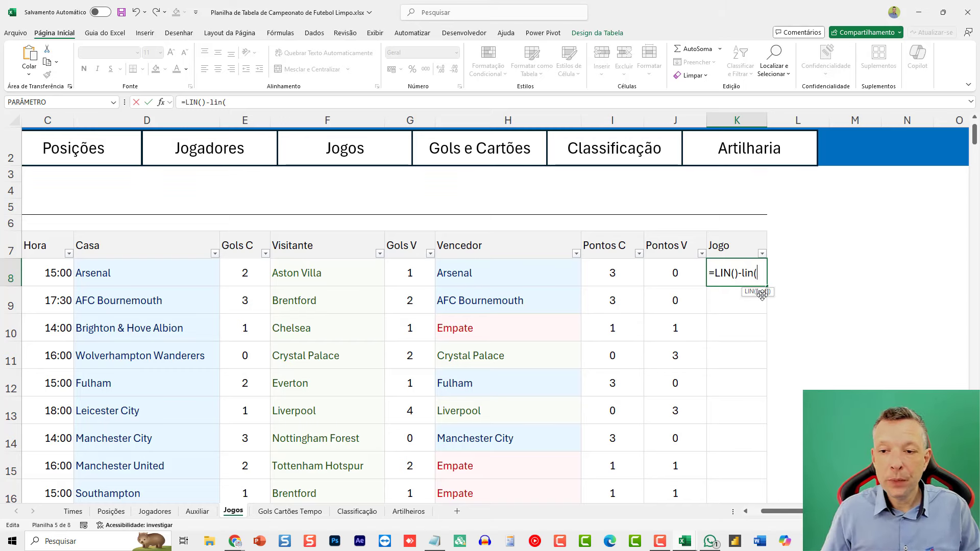
pyautogui.click(722, 247)
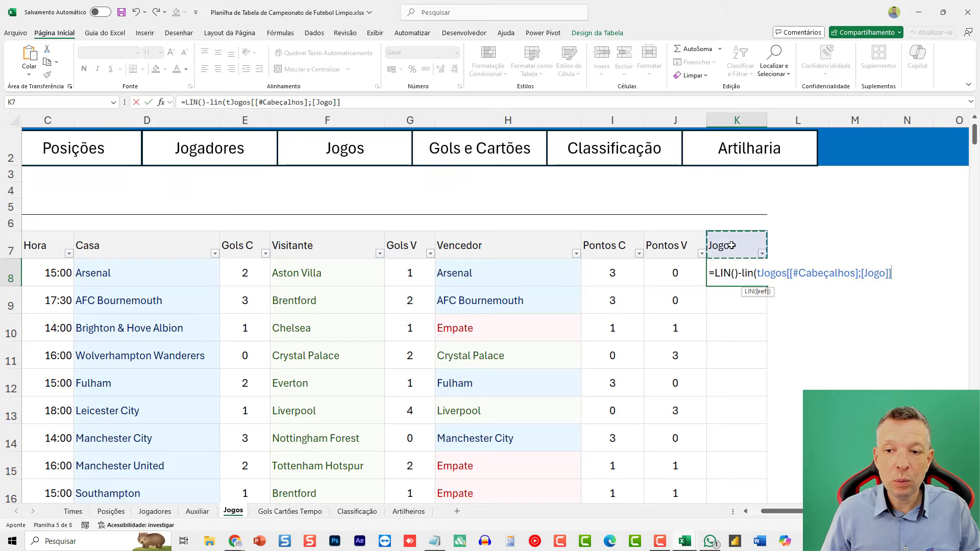
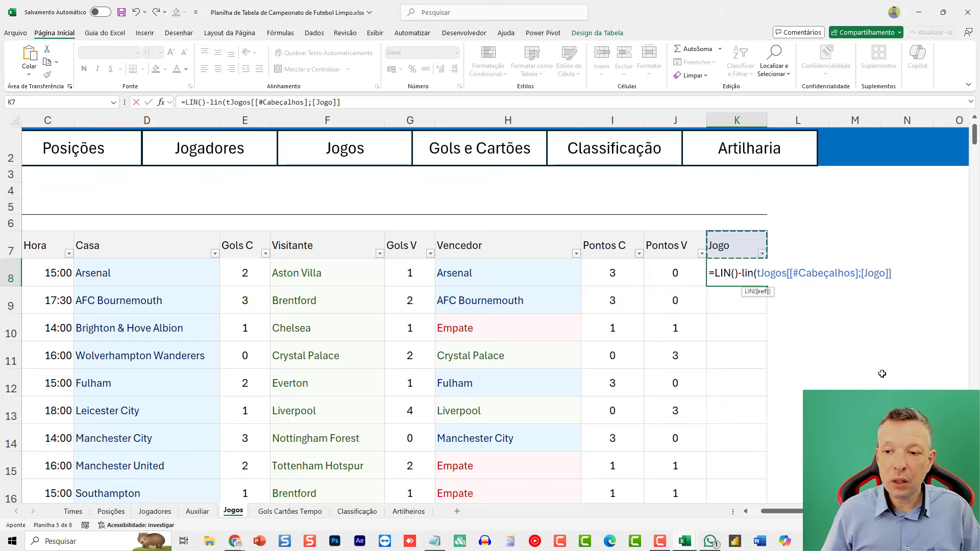
pyautogui.hotkey('ctrl', 'Return')
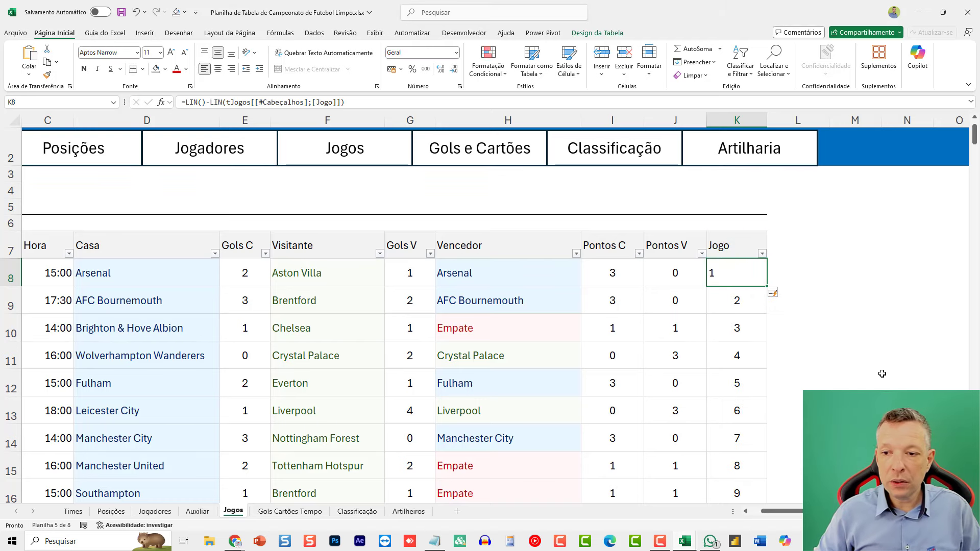
pyautogui.click(218, 69)
# Step: Check the formula and sequential numbering down the Jogo column, and view the whole Jogos table
pyautogui.doubleClick(731, 299)
pyautogui.press('Escape')
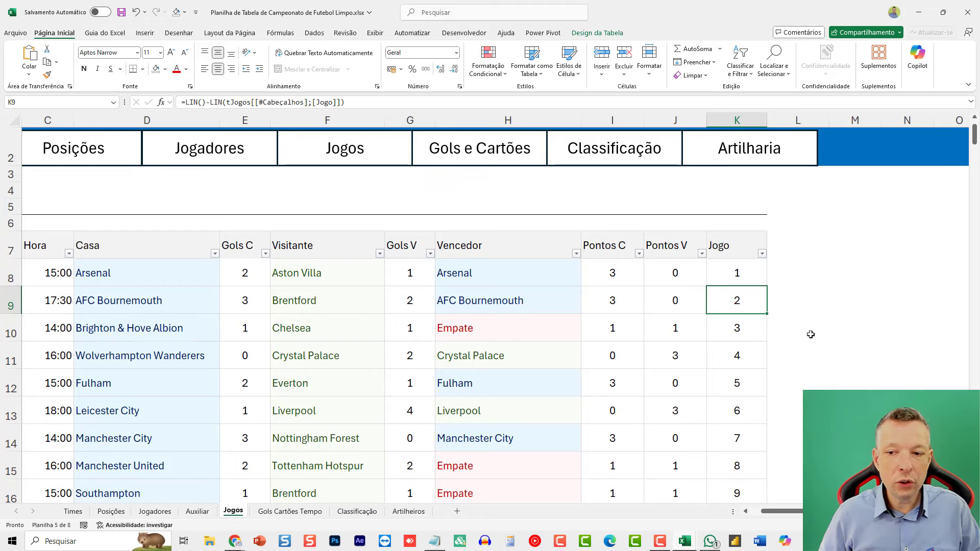
pyautogui.scroll(-3, 751, 331)
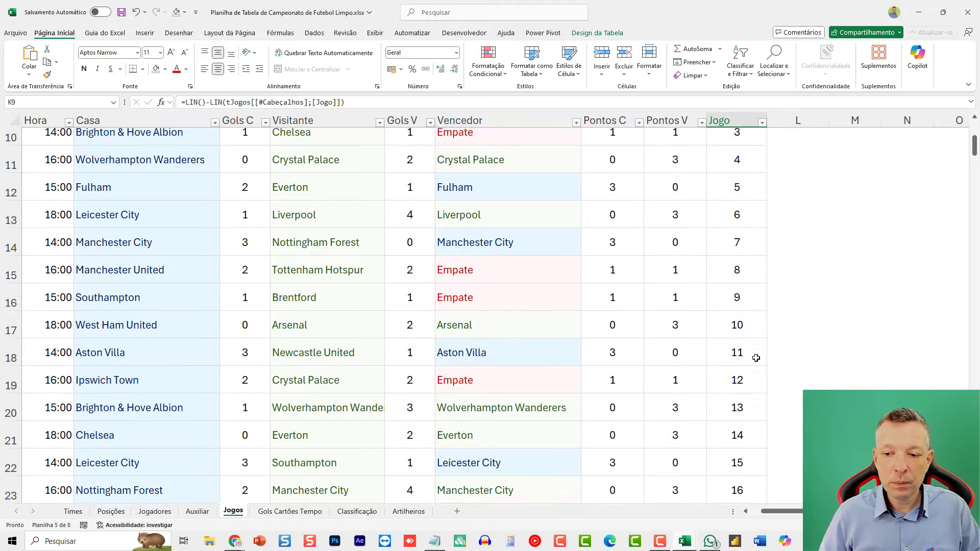
pyautogui.scroll(4, 756, 353)
pyautogui.hotkey('ctrl', 'Up')
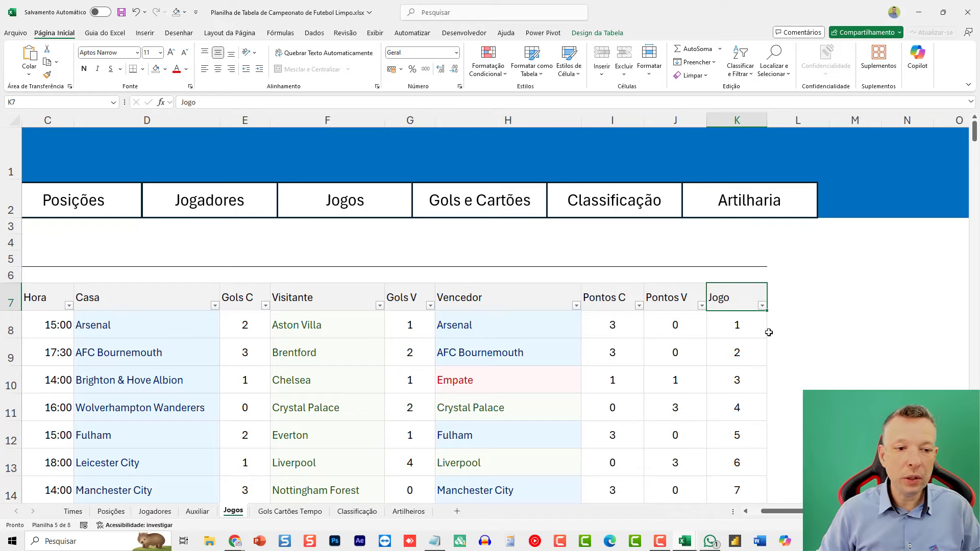
pyautogui.press('Home')
pyautogui.keyDown('ctrl'); pyautogui.scroll(-4, 762, 342); pyautogui.keyUp('ctrl')
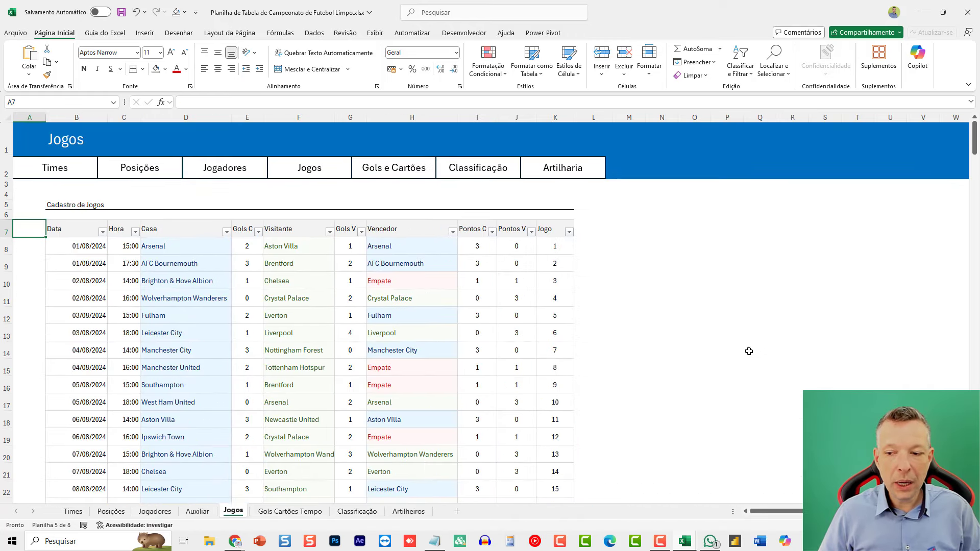
pyautogui.click(539, 251)
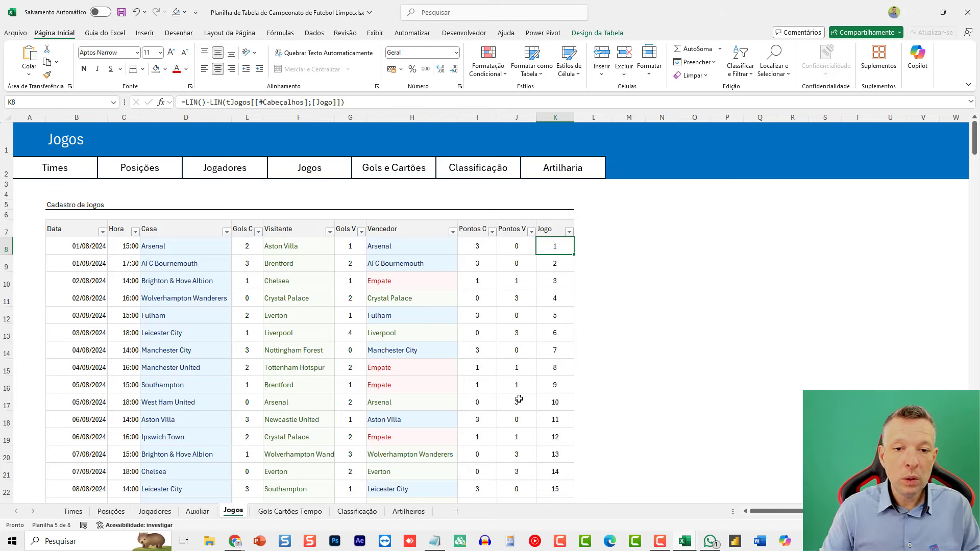
# Step: Review the formulas in the first row of the Vencedor, Pontos C, Pontos V and Jogo columns
pyautogui.click(427, 248)
pyautogui.click(489, 250)
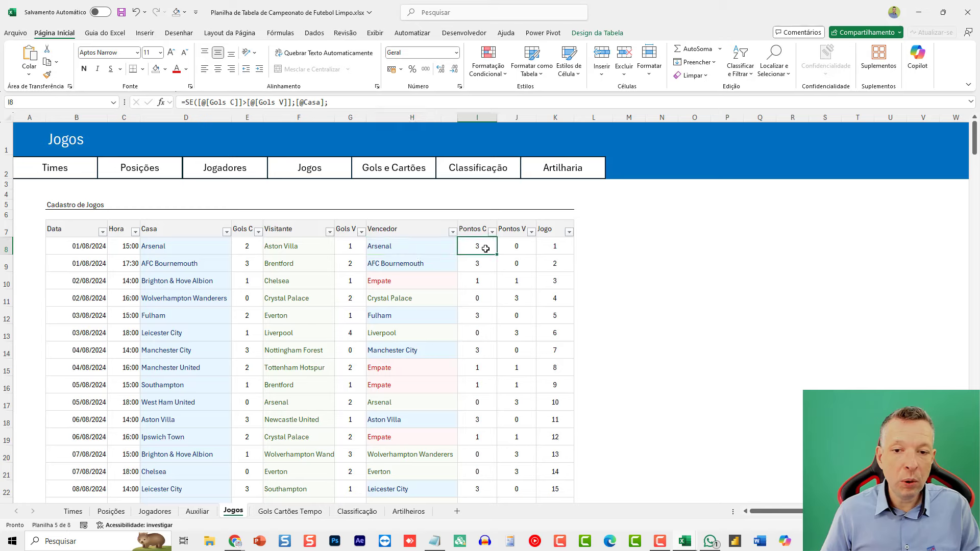
pyautogui.click(516, 249)
pyautogui.click(554, 250)
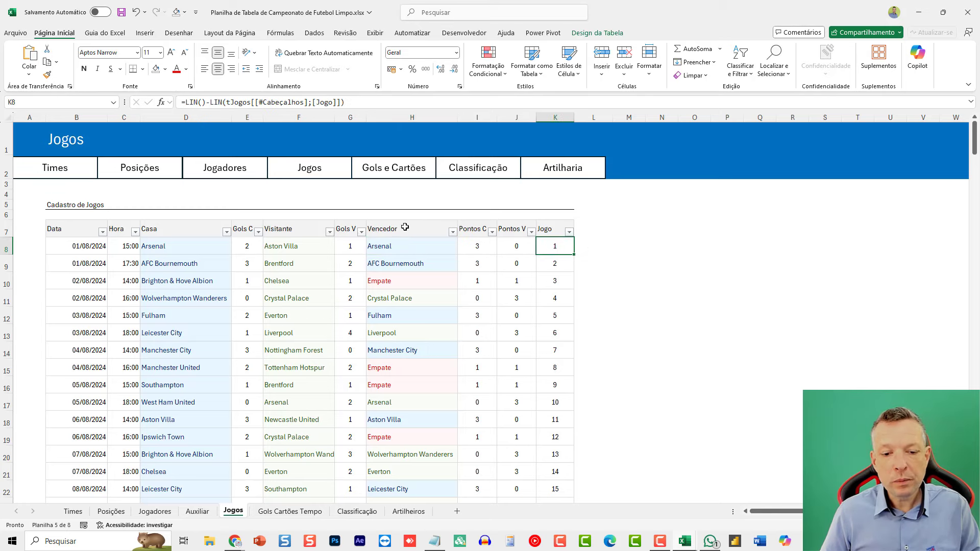
# Step: Set the Jogo cell B8 on Gols Cartões Tempo to list validation with source =Jogos!$K$8:$K$129
pyautogui.click(388, 175)
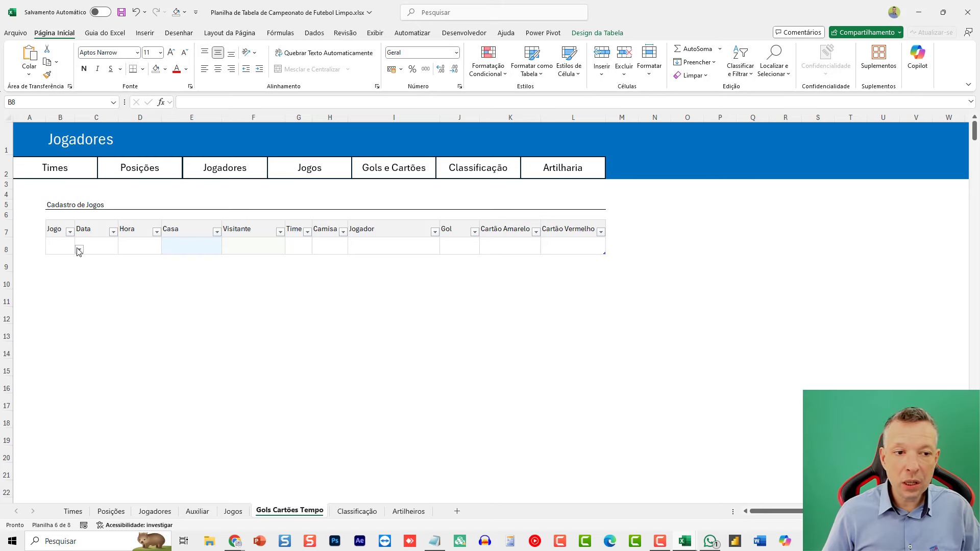
pyautogui.click(61, 247)
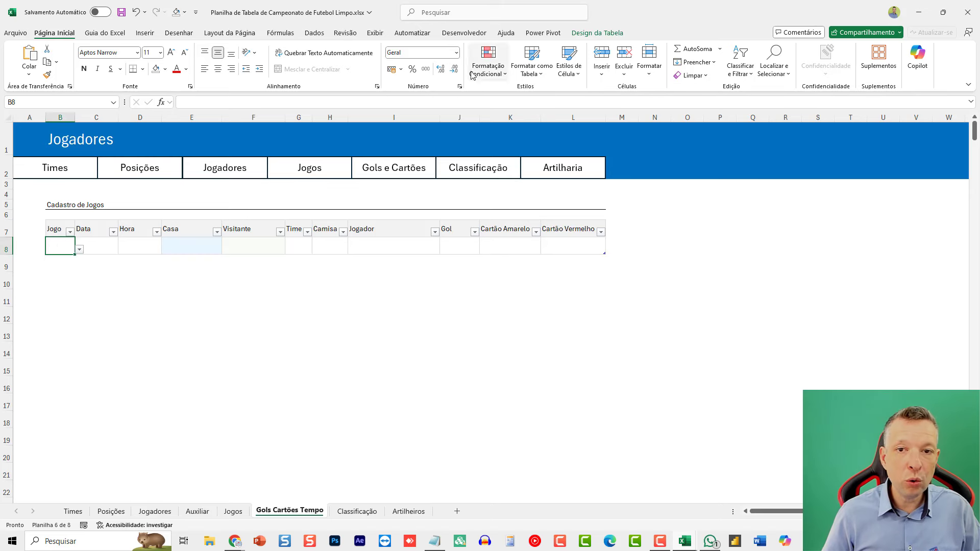
pyautogui.click(318, 34)
pyautogui.click(558, 76)
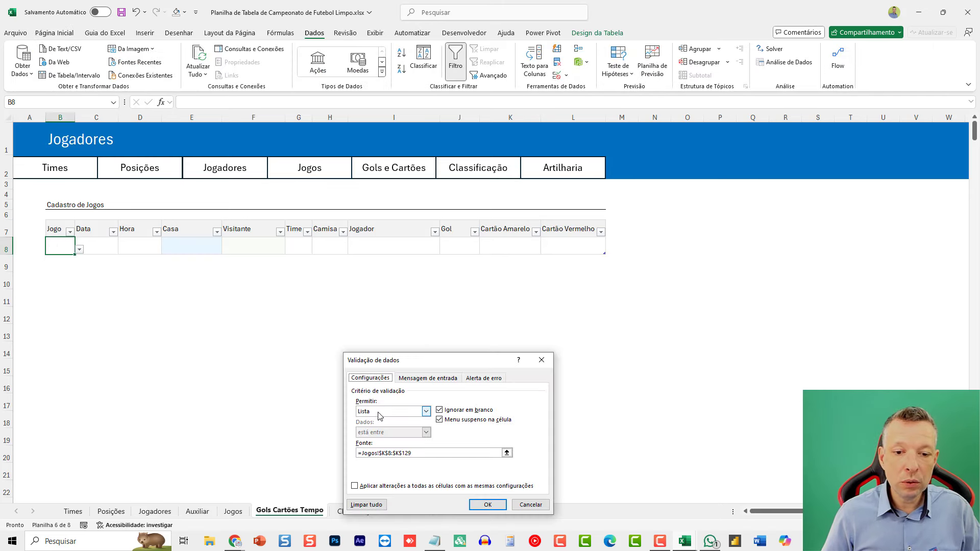
pyautogui.click(379, 413)
pyautogui.click(378, 413)
pyautogui.moveTo(429, 456); pyautogui.dragTo(216, 438)
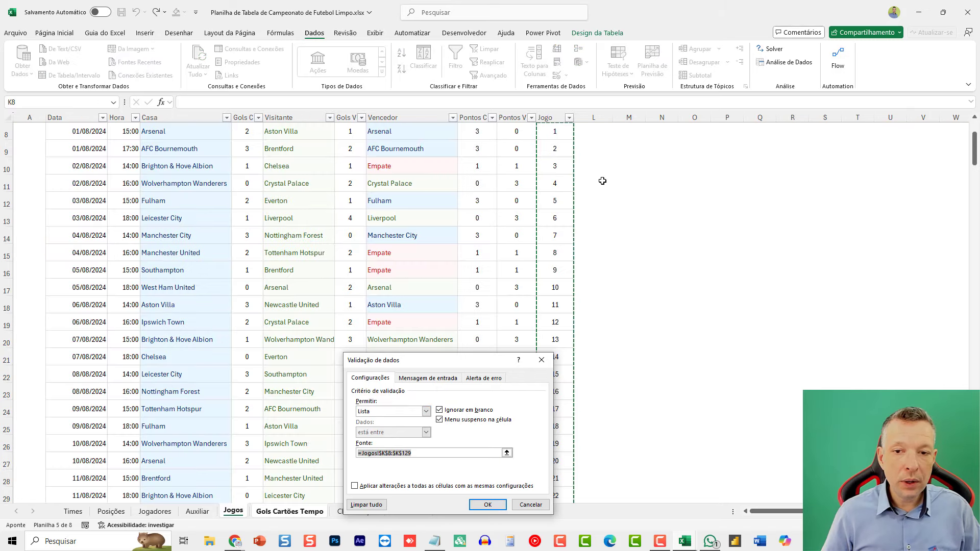
pyautogui.click(562, 163)
pyautogui.hotkey('ctrl', 'Up')
pyautogui.press('Down')
pyautogui.hotkey('ctrl', 'shift', 'Down')
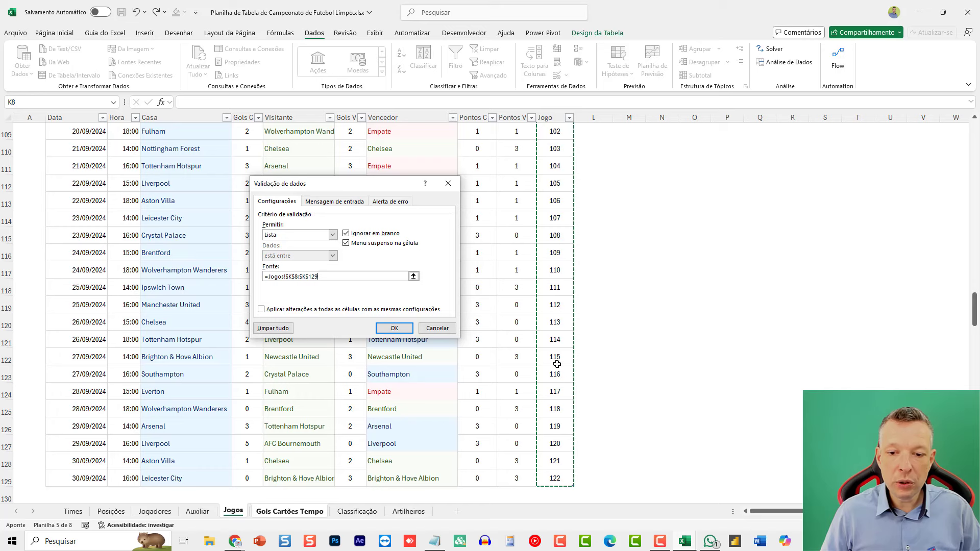
pyautogui.click(401, 331)
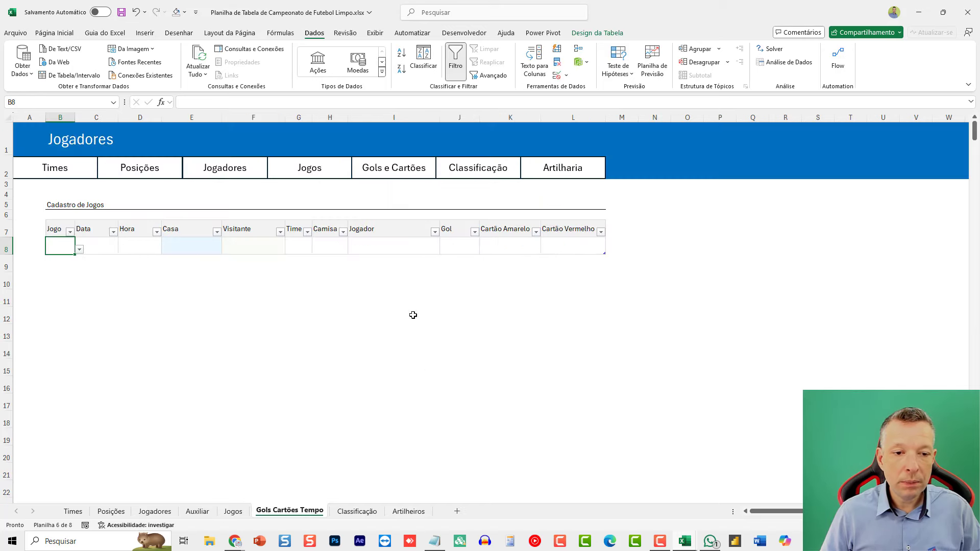
# Step: Check the match numbers in the Jogo column of the Jogos sheet that feed the list
pyautogui.click(233, 511)
pyautogui.click(549, 260)
pyautogui.hotkey('ctrl', 'Up')
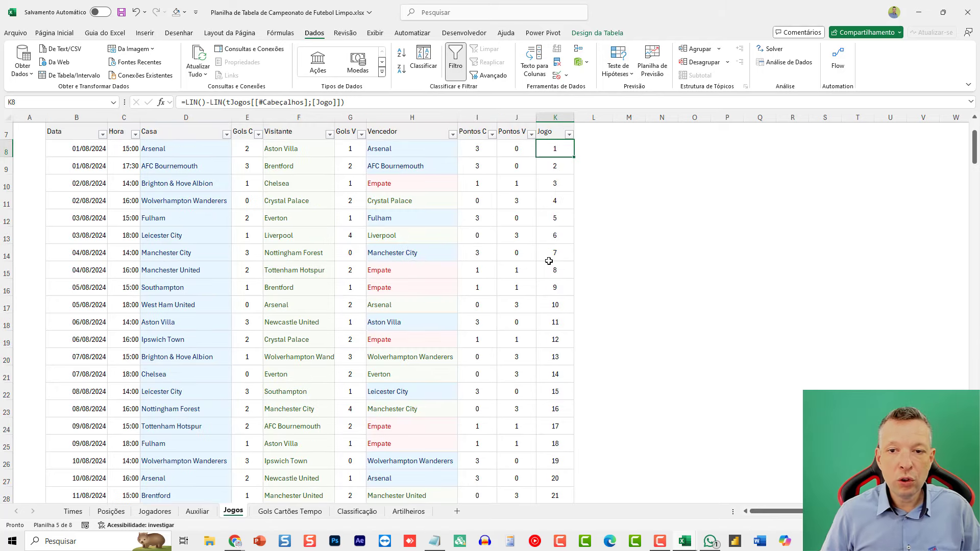
pyautogui.scroll(2, 548, 261)
pyautogui.scroll(-7, 541, 275)
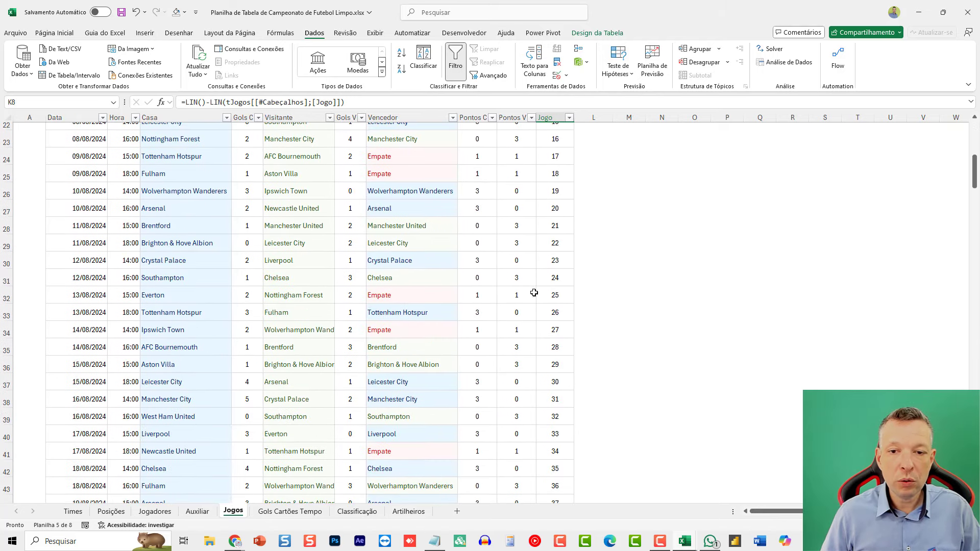
pyautogui.scroll(7, 534, 292)
pyautogui.click(526, 263)
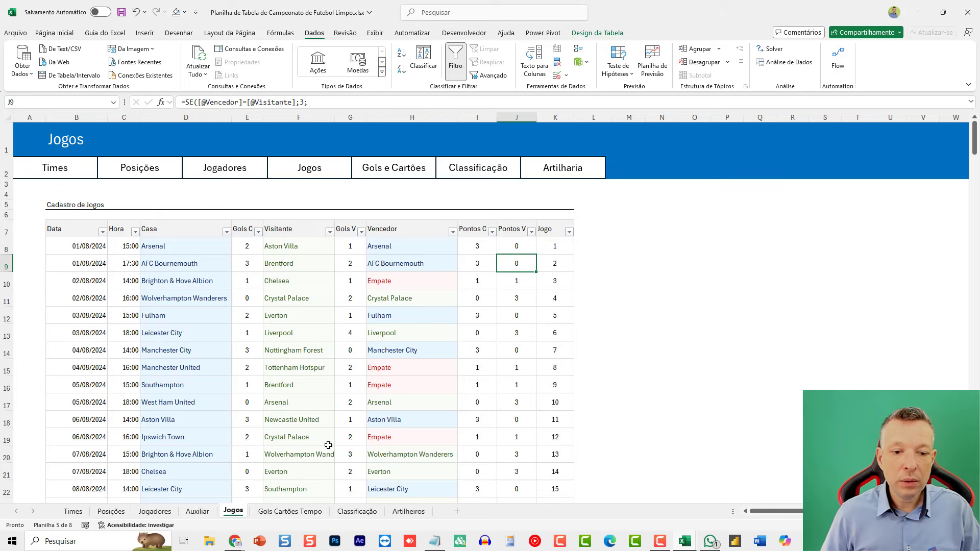
# Step: Choose match 1 from the list in Jogo cell B8 of the Gols Cartões Tempo sheet
pyautogui.click(276, 512)
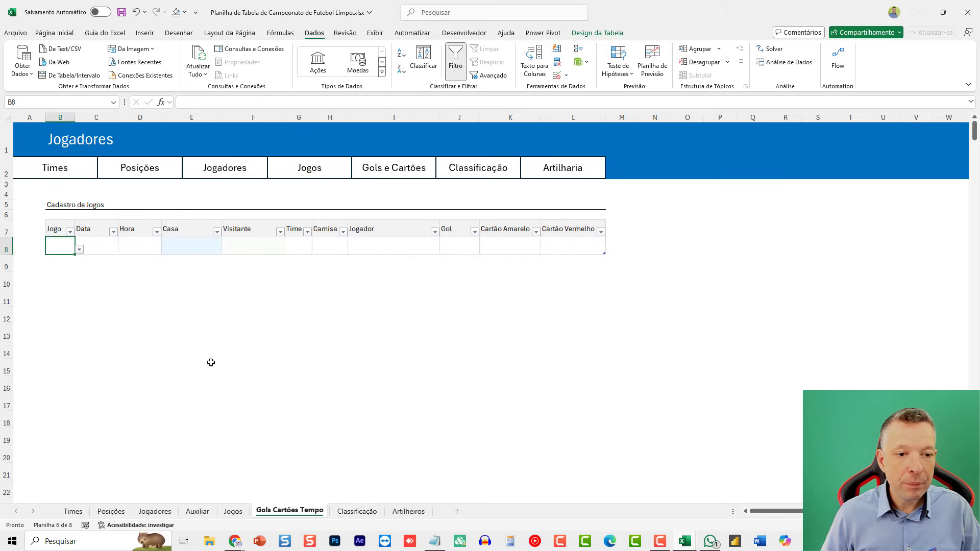
pyautogui.click(79, 250)
pyautogui.moveTo(80, 265)
pyautogui.mouseDown()
pyautogui.moveTo(79, 347)
pyautogui.moveTo(76, 265)
pyautogui.mouseUp()
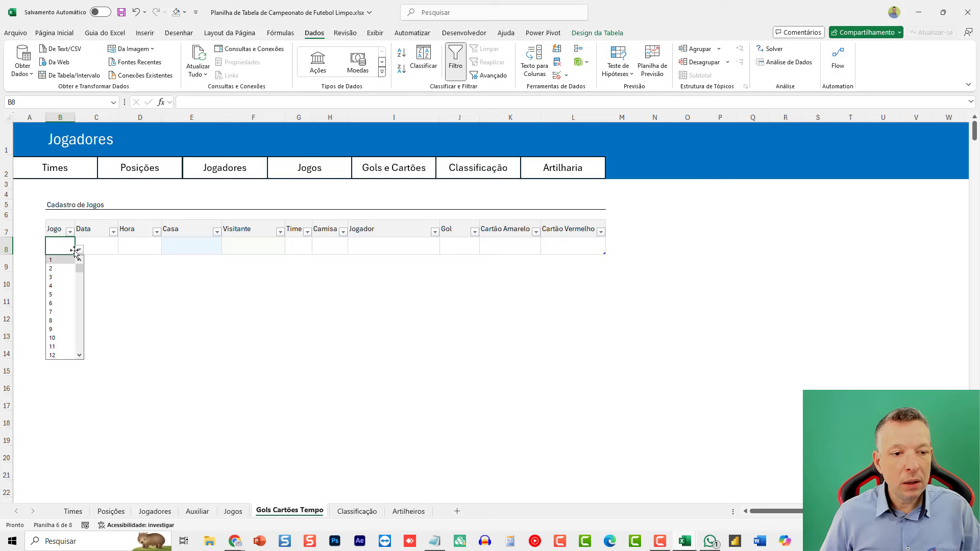
pyautogui.click(59, 277)
pyautogui.write('1')
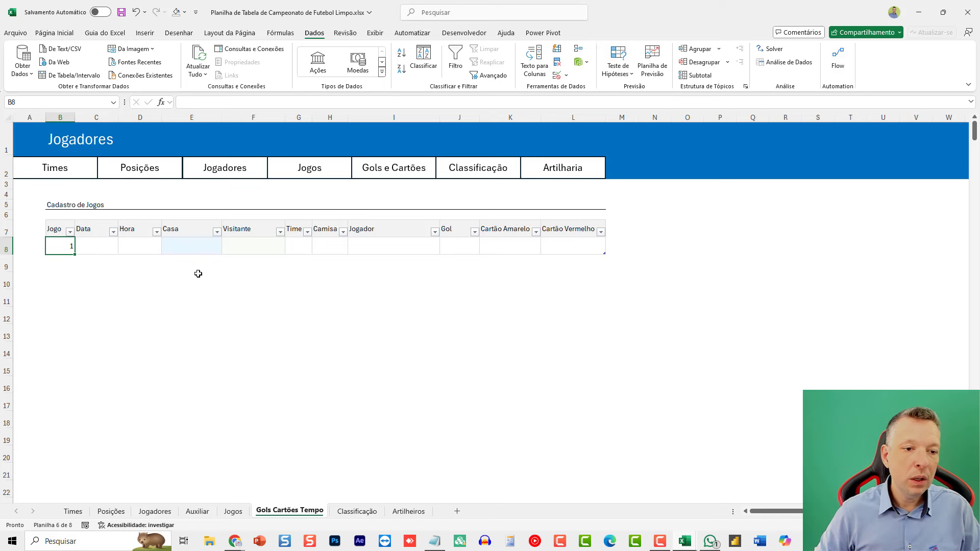
pyautogui.press('Tab')
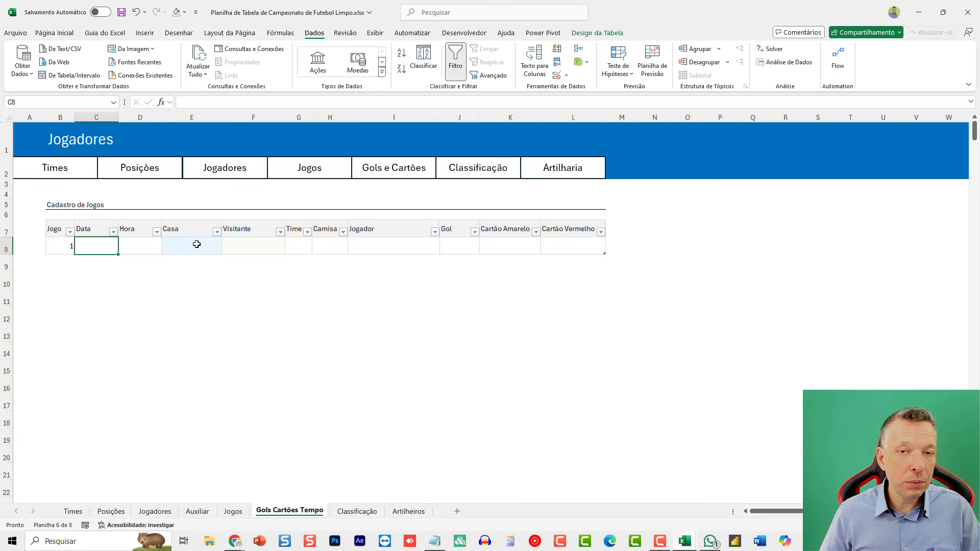
# Step: Compare the empty Data, Hora, Casa, Visitante, Time and Jogador fields with the source columns on the Jogos sheet
pyautogui.click(254, 246)
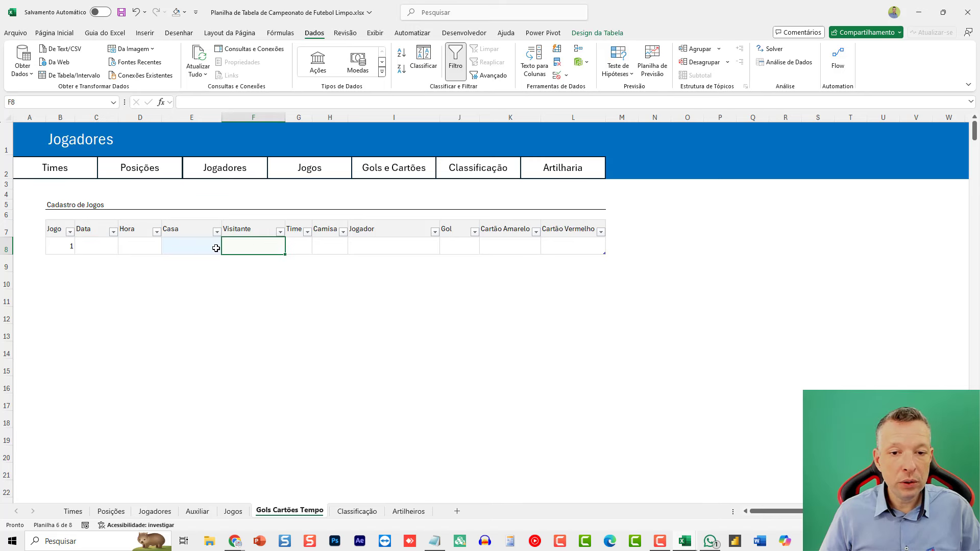
pyautogui.moveTo(216, 248); pyautogui.dragTo(102, 245)
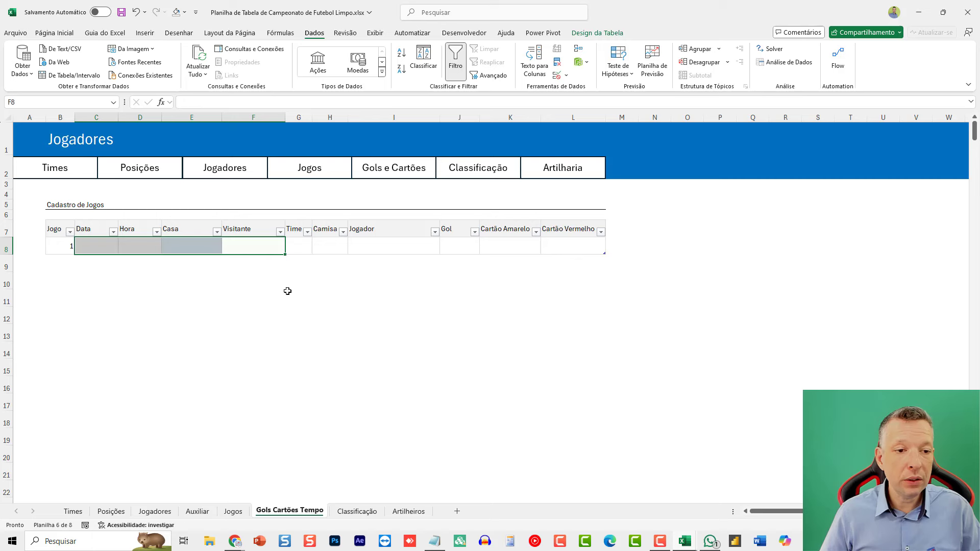
pyautogui.click(299, 245)
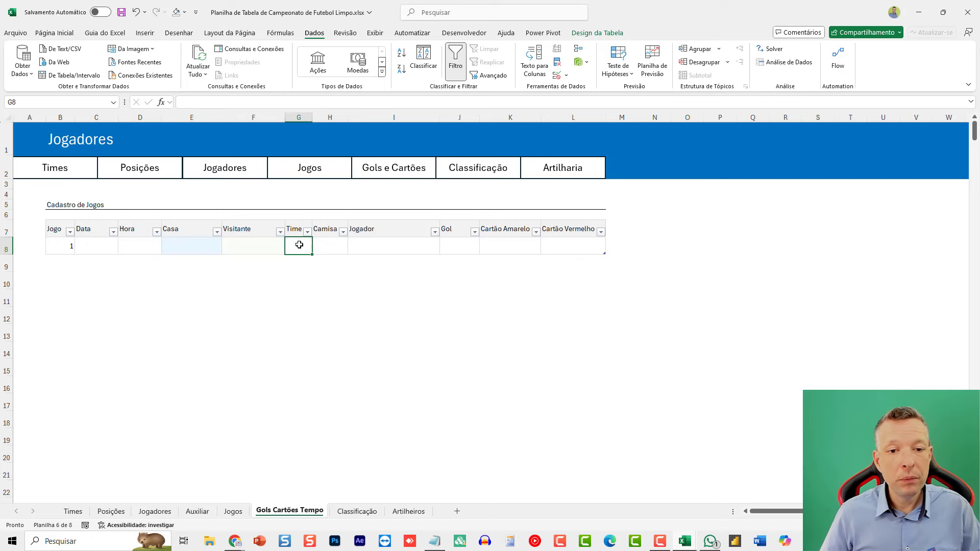
pyautogui.click(95, 244)
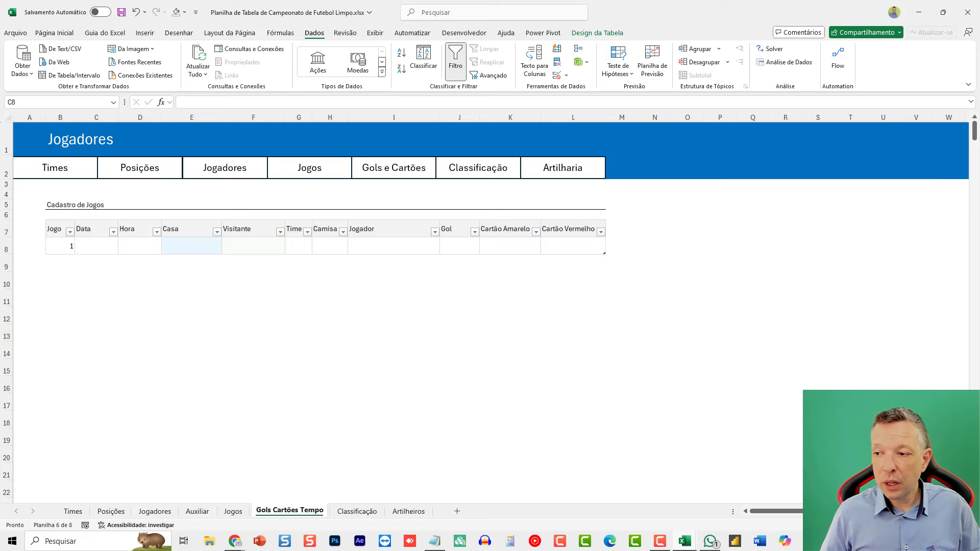
pyautogui.click(107, 251)
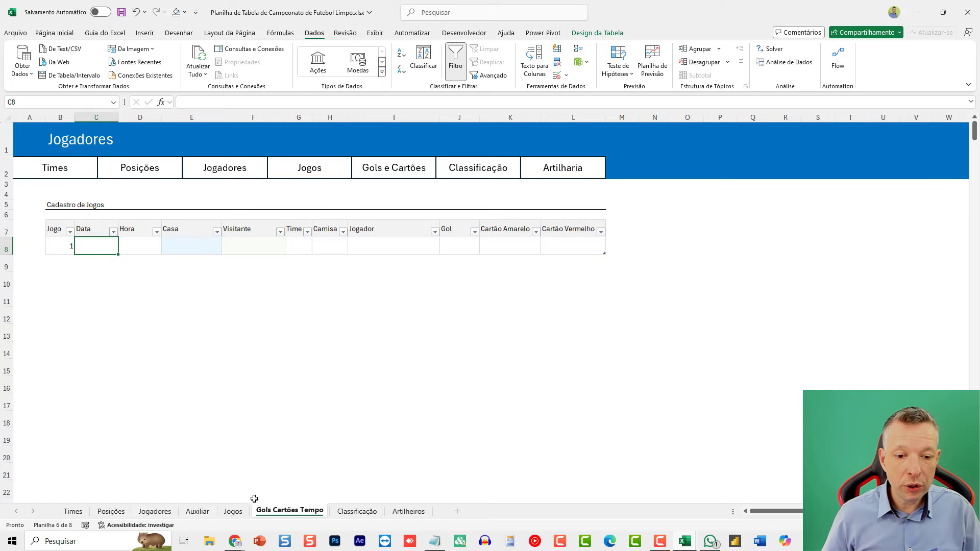
pyautogui.click(234, 512)
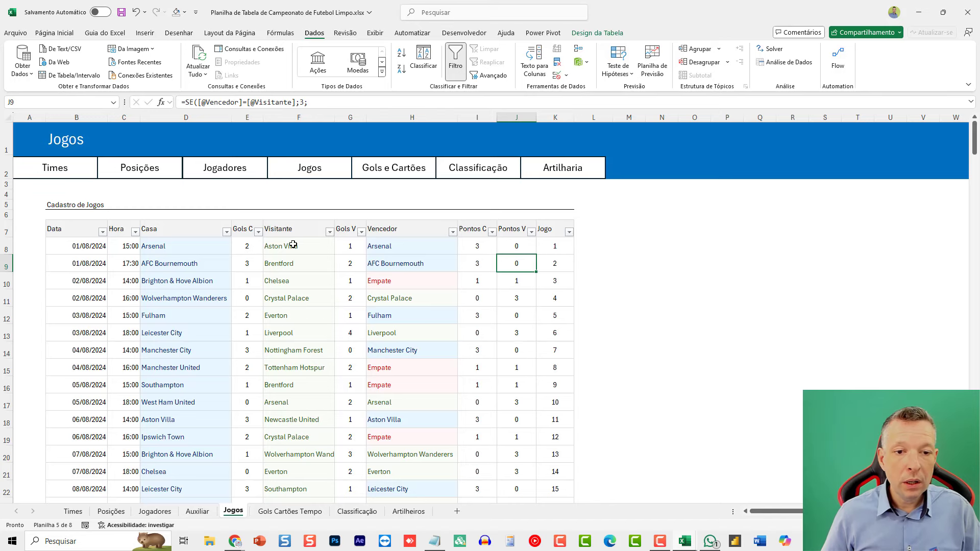
pyautogui.click(289, 512)
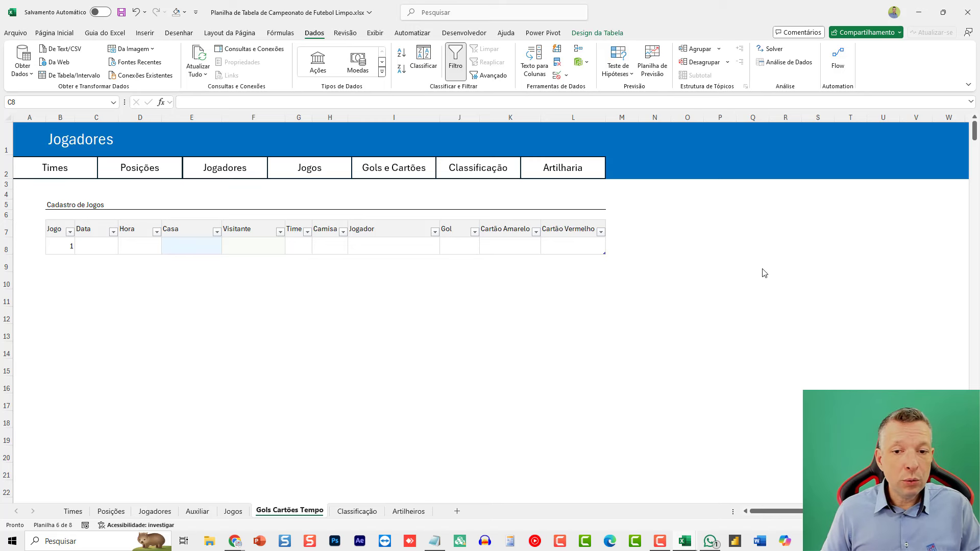
pyautogui.click(355, 244)
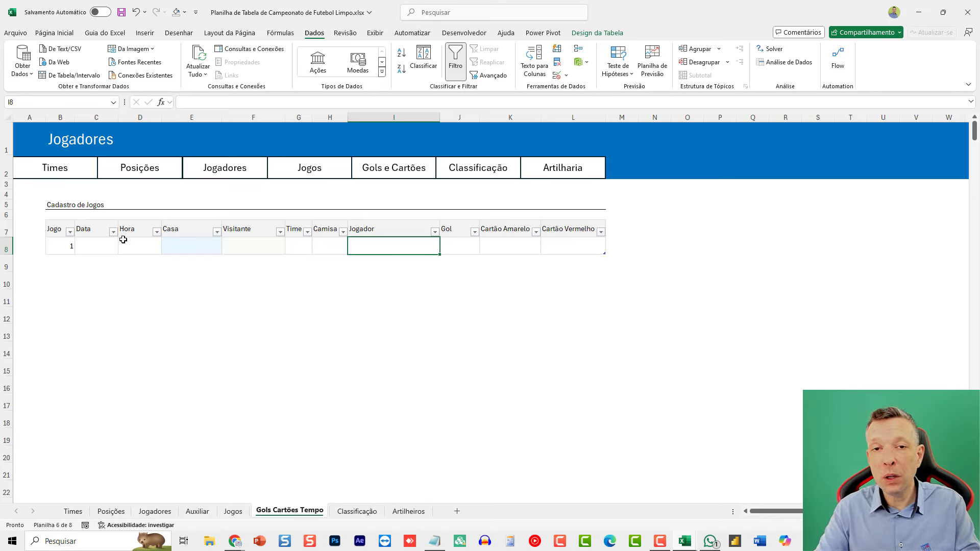
# Step: Try to reference a multi-cell block of the Jogos sheet from Data cell C8, and undo the entry
pyautogui.click(89, 252)
pyautogui.write('=')
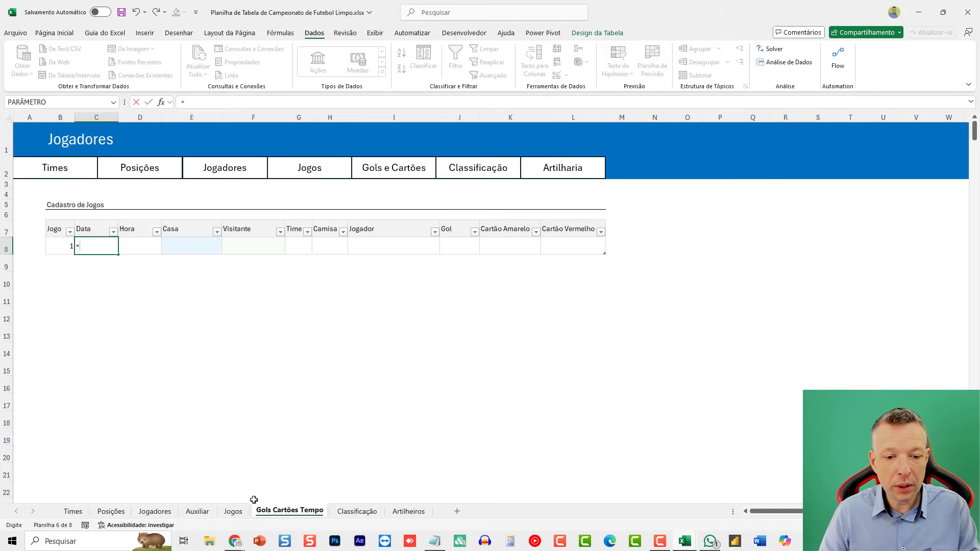
pyautogui.click(236, 513)
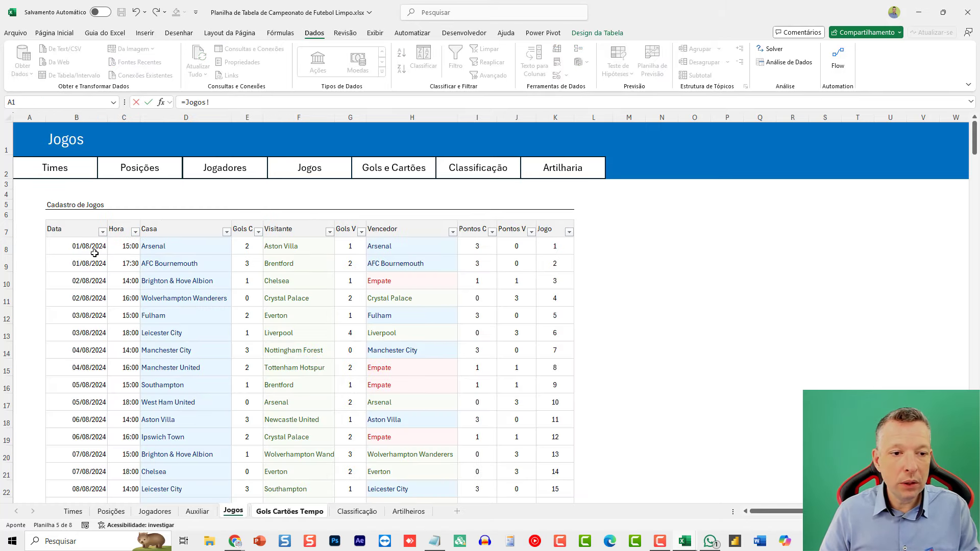
pyautogui.moveTo(95, 253); pyautogui.dragTo(228, 454)
pyautogui.press('Return')
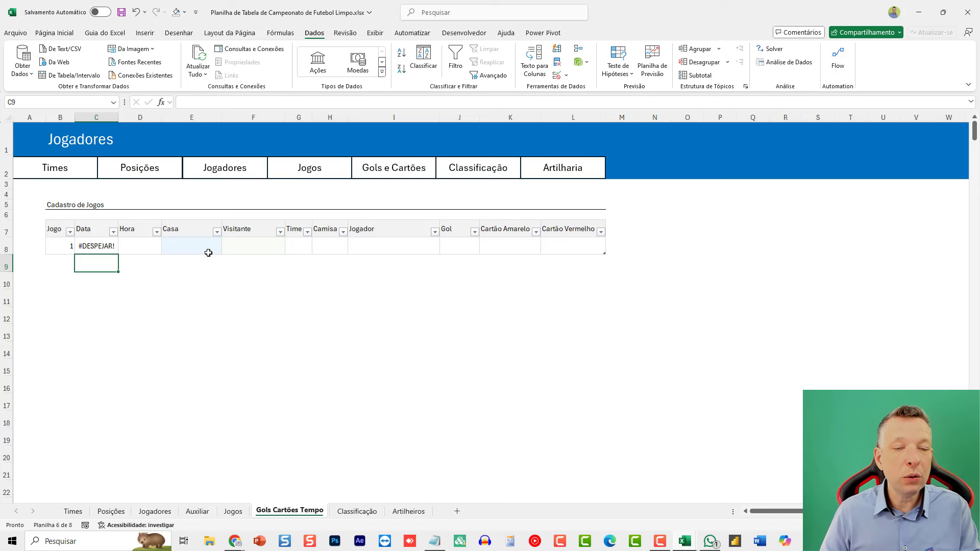
pyautogui.hotkey('ctrl', 'z')
# Step: Demonstrate a spilled range by entering =Jogos!B8:D19 in D12 outside the table, and delete it
pyautogui.click(149, 318)
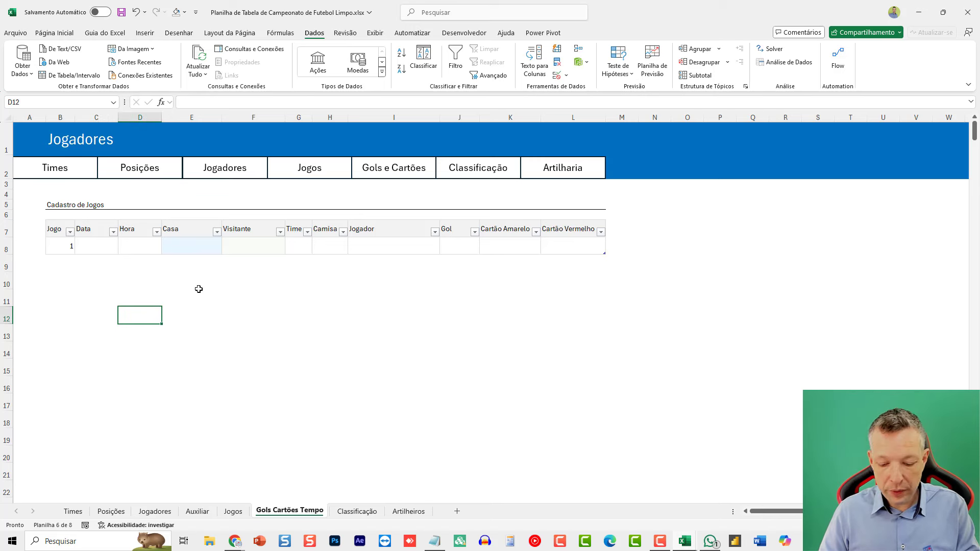
pyautogui.write('=')
pyautogui.click(230, 512)
pyautogui.moveTo(96, 255); pyautogui.dragTo(229, 445)
pyautogui.press('Return')
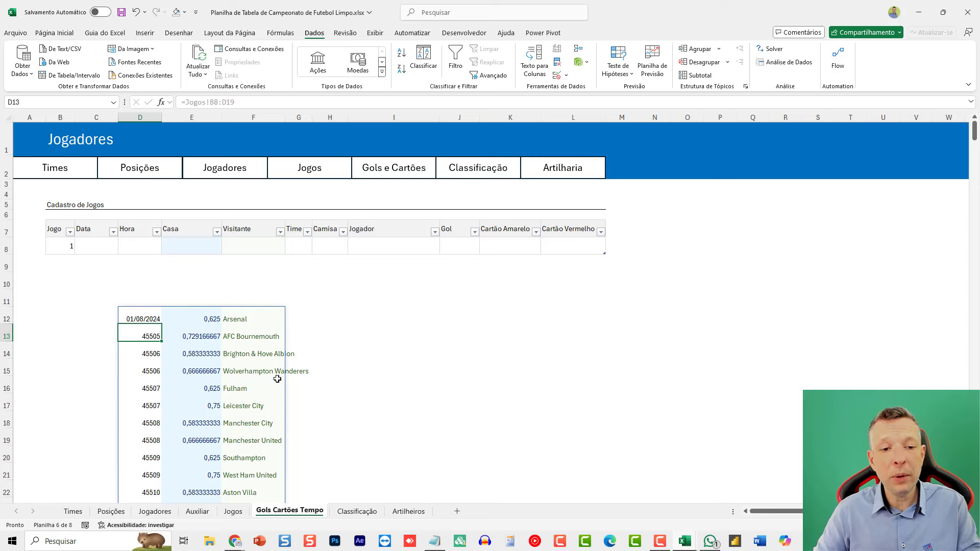
pyautogui.press('Up')
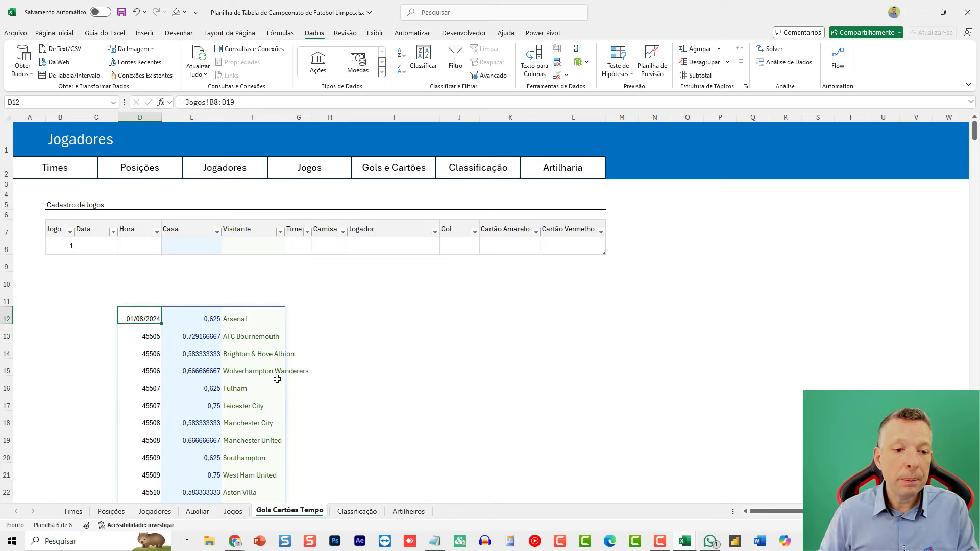
pyautogui.press('Delete')
pyautogui.click(242, 241)
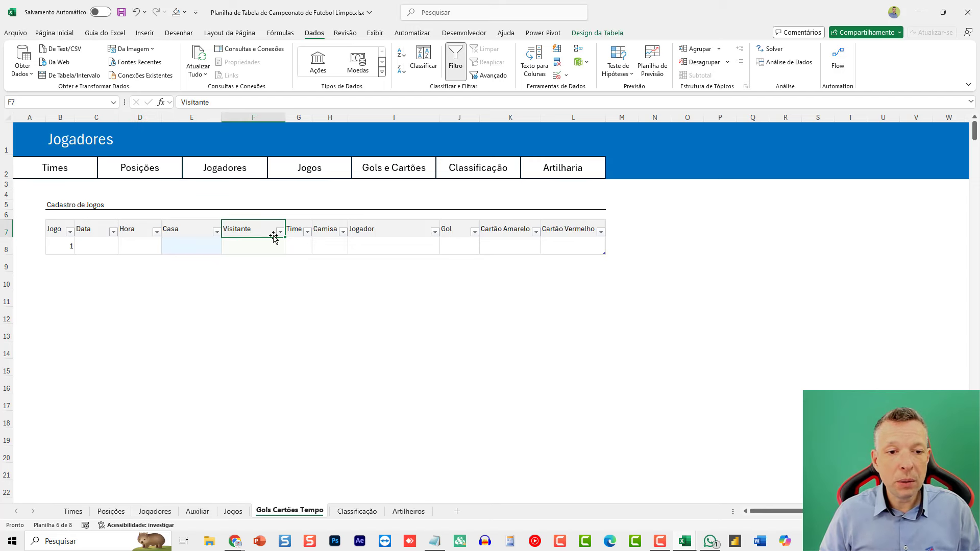
pyautogui.click(107, 249)
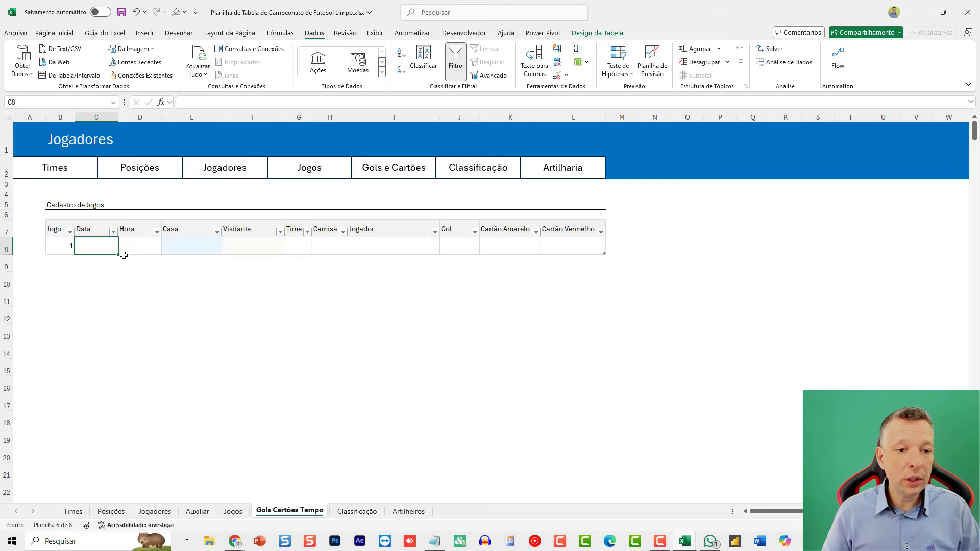
pyautogui.scroll(4, 150, 293)
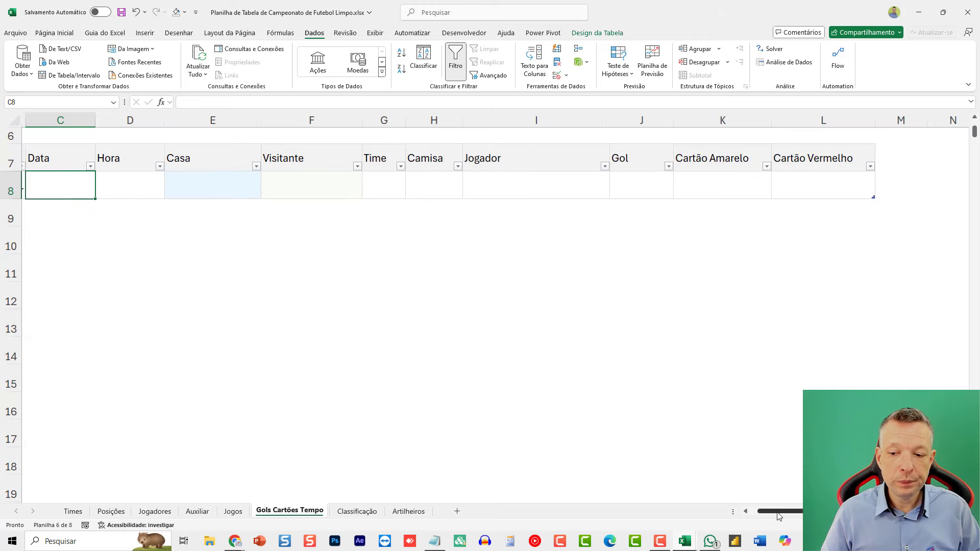
pyautogui.hscroll(-2, 786, 514)
pyautogui.scroll(2, 482, 378)
pyautogui.scroll(-1, 377, 369)
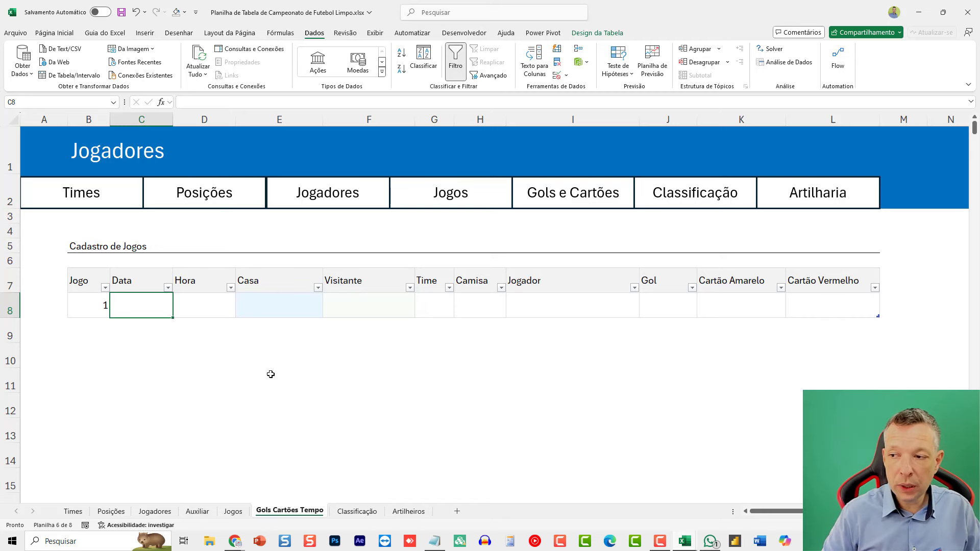
pyautogui.write('=seerro')
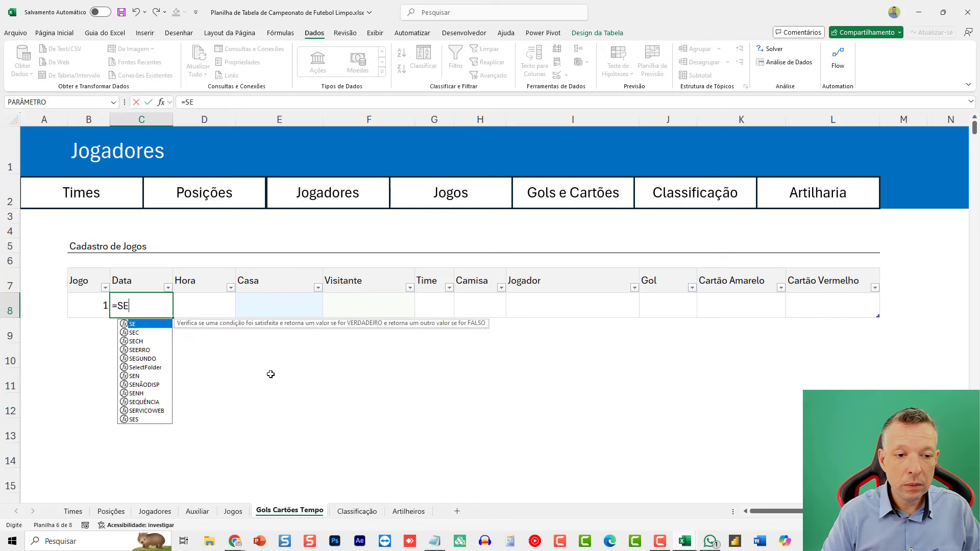
pyautogui.press('Tab')
pyautogui.write('índice')
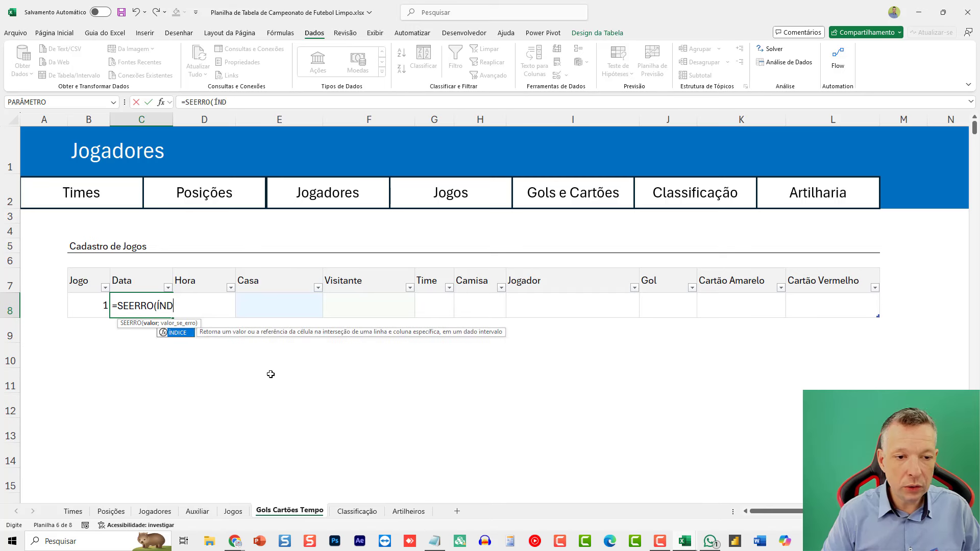
pyautogui.press('Tab')
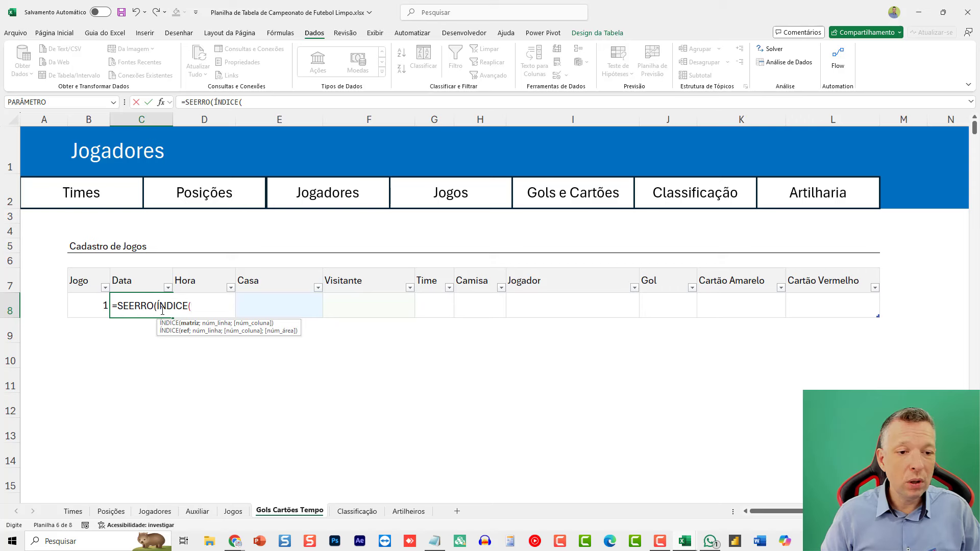
pyautogui.press('Escape')
pyautogui.write('=')
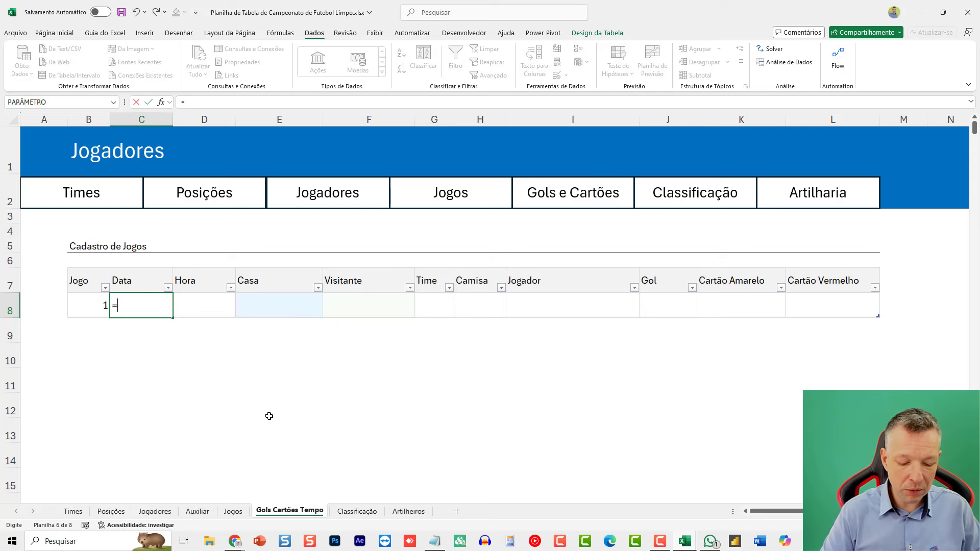
pyautogui.write('PROCX(')
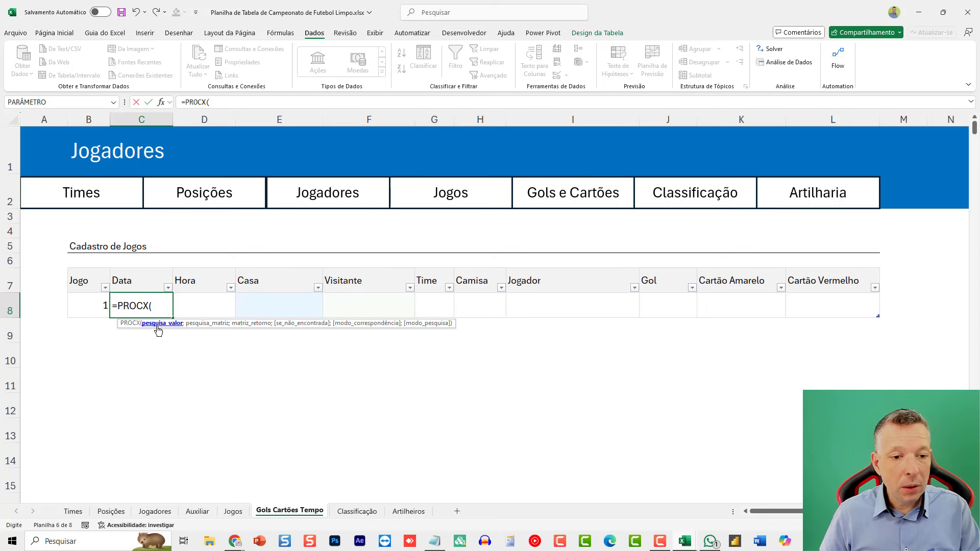
pyautogui.click(106, 303)
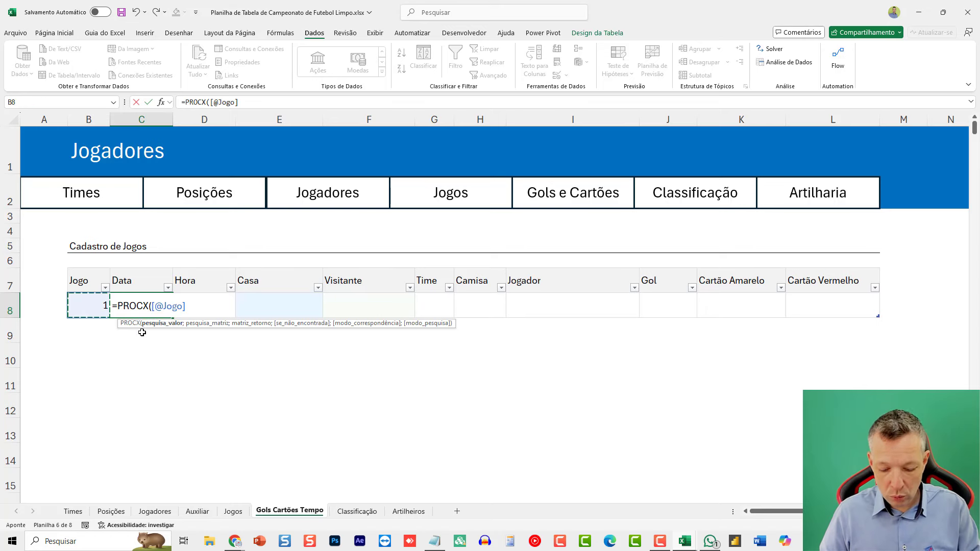
pyautogui.write(';')
pyautogui.click(232, 511)
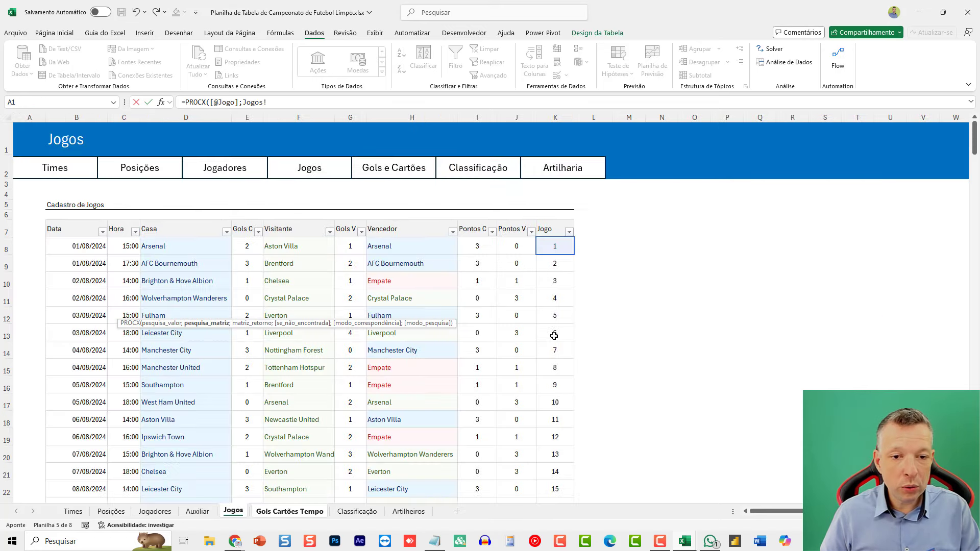
pyautogui.click(556, 279)
pyautogui.hotkey('ctrl', 'Down')
pyautogui.hotkey('ctrl', 'shift', 'Up')
pyautogui.hotkey('shift', 'Down')
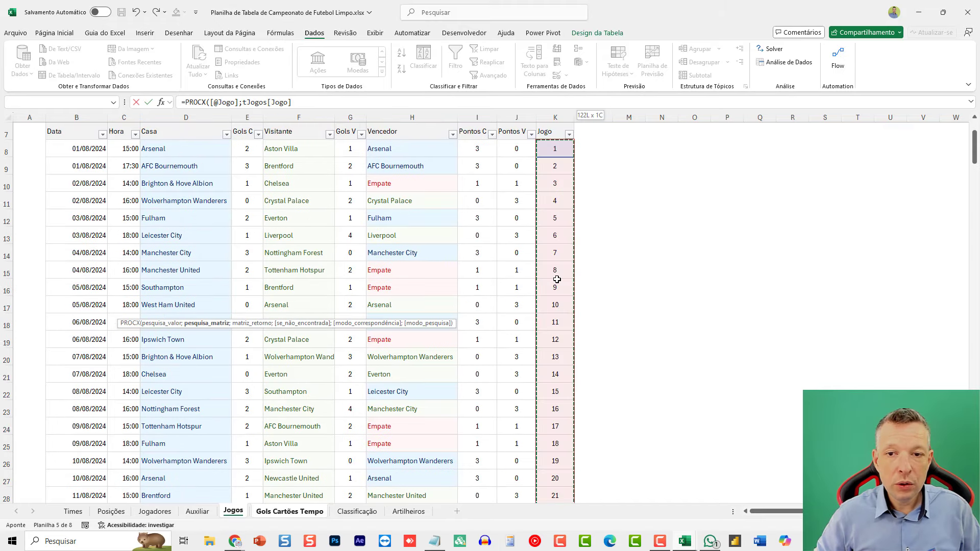
pyautogui.scroll(2, 557, 279)
pyautogui.click(354, 98)
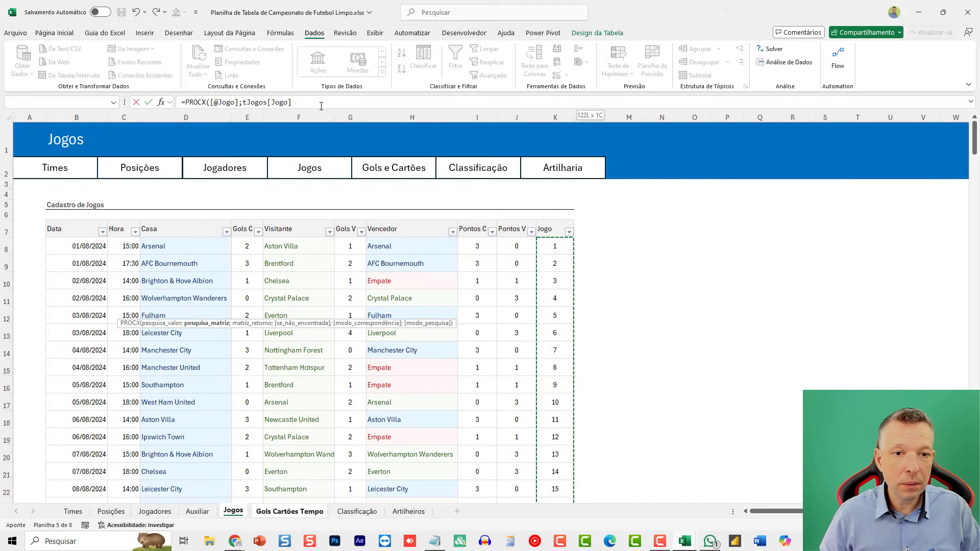
pyautogui.write(';')
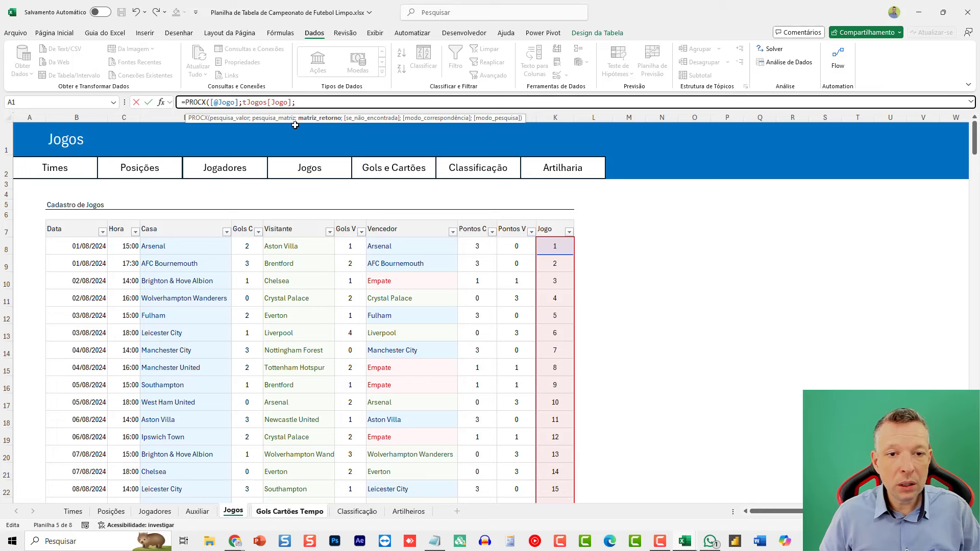
# Step: Complete the C8 formula with tJogos[Data] as the return column and "N/E" as the not-found value
pyautogui.click(97, 244)
pyautogui.hotkey('ctrl', 'shift', 'Down')
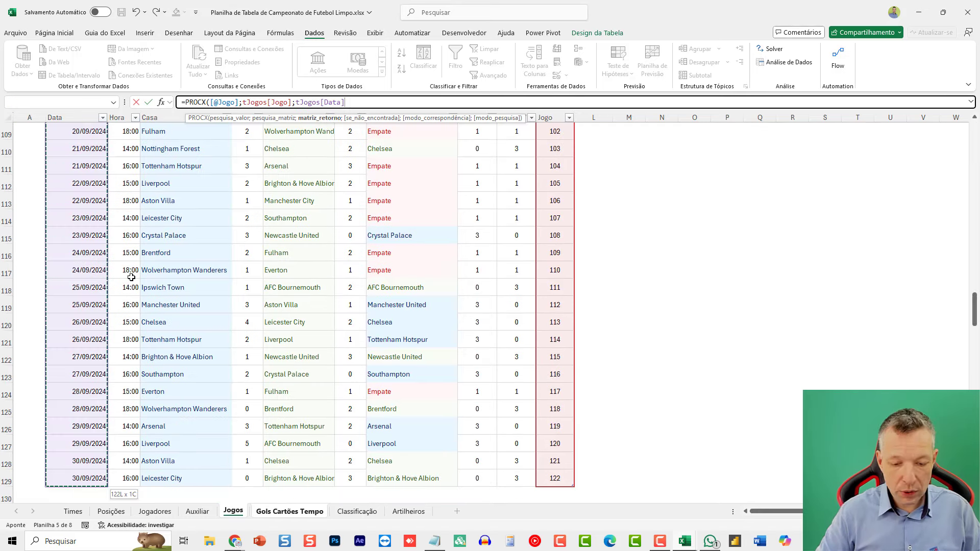
pyautogui.write(';"')
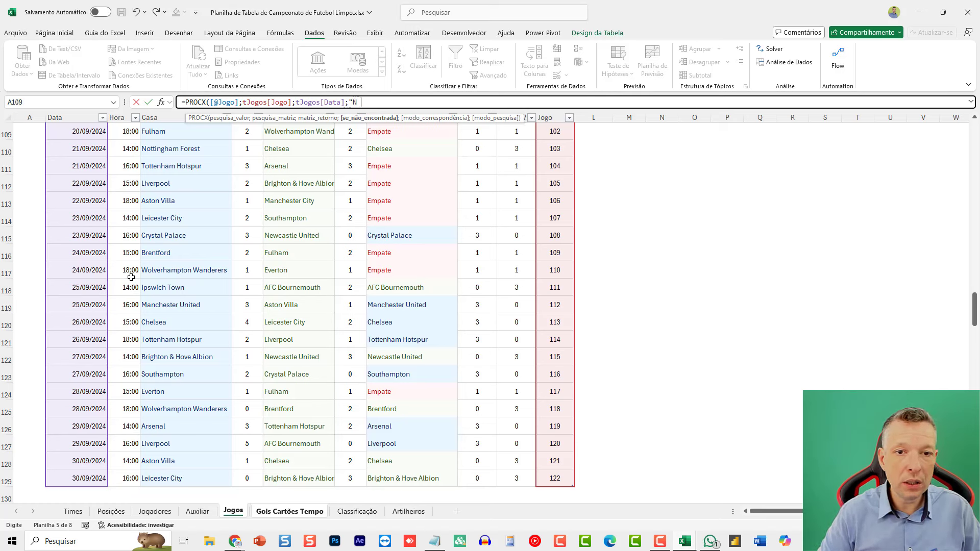
pyautogui.write('N/E")')
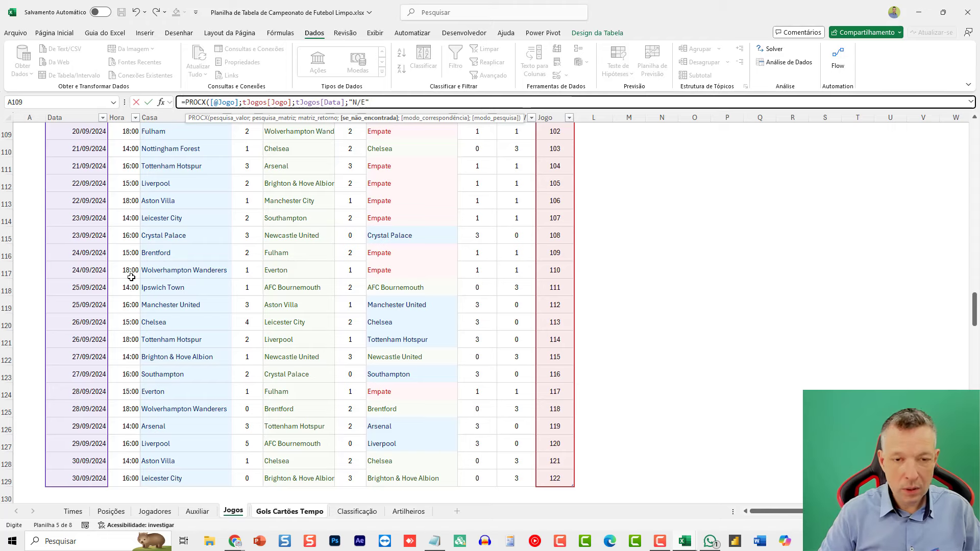
pyautogui.press('Return')
pyautogui.press('Up')
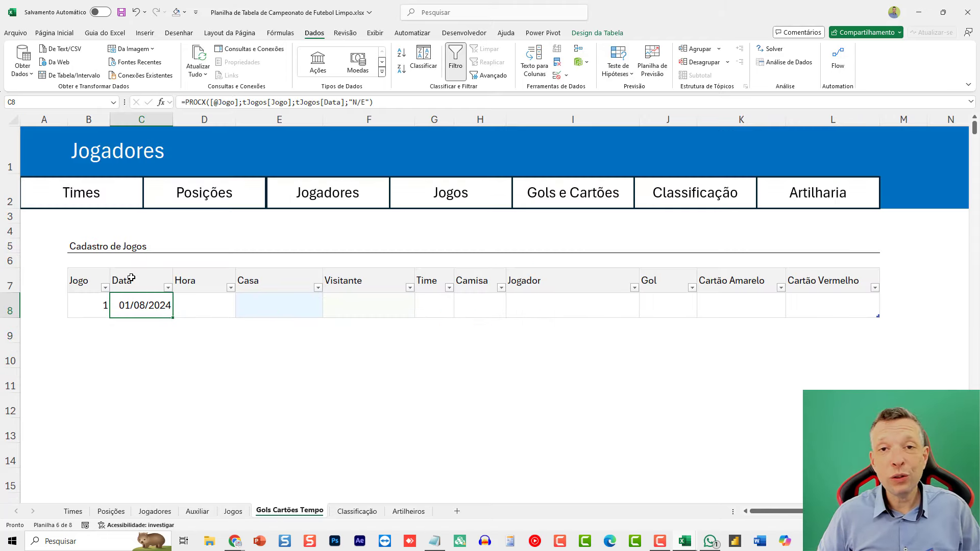
pyautogui.press('F2')
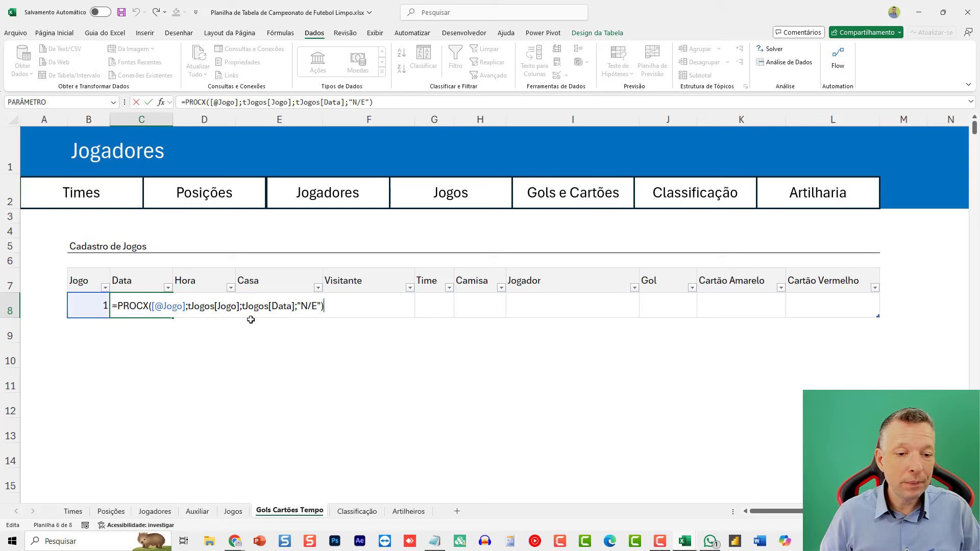
pyautogui.click(212, 308)
pyautogui.write('=PROCX(')
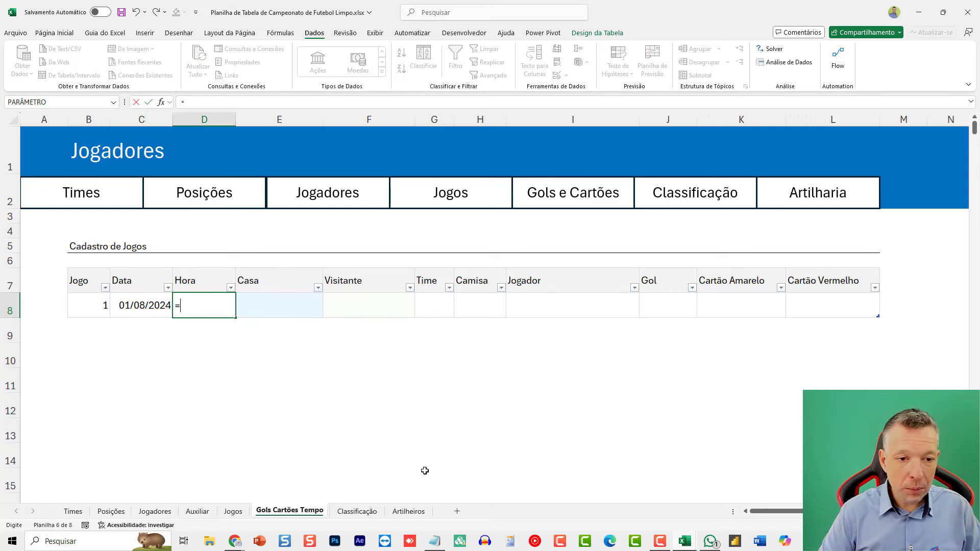
pyautogui.press('Left')
pyautogui.press('Left')
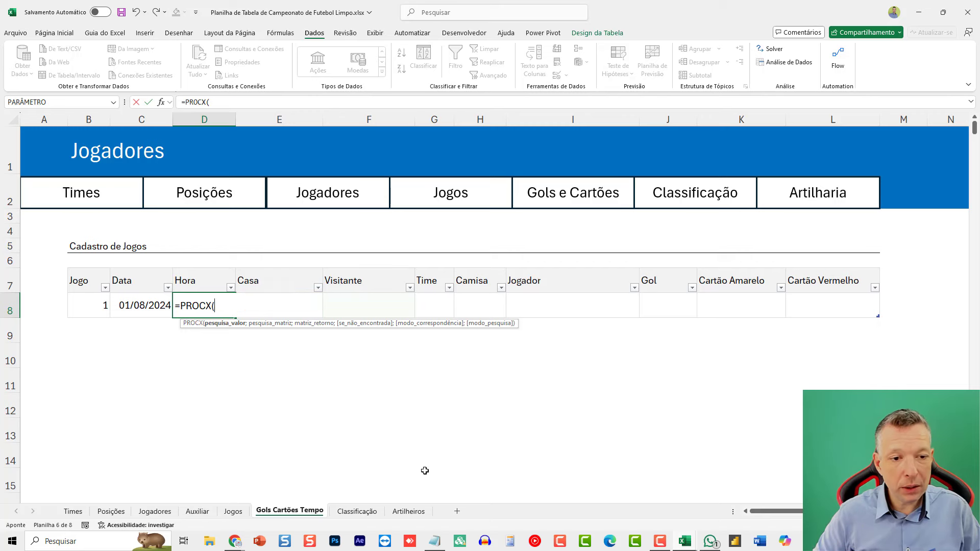
pyautogui.write(';')
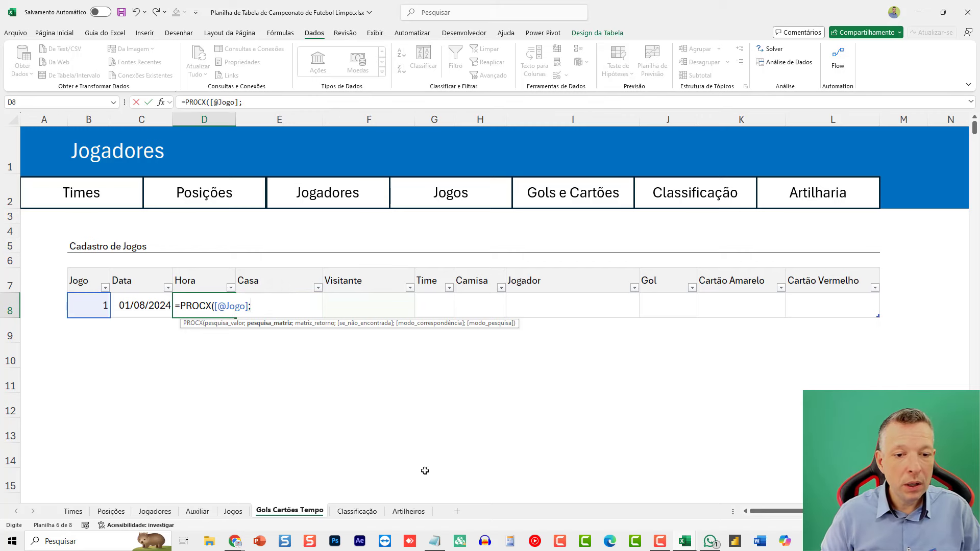
pyautogui.click(234, 512)
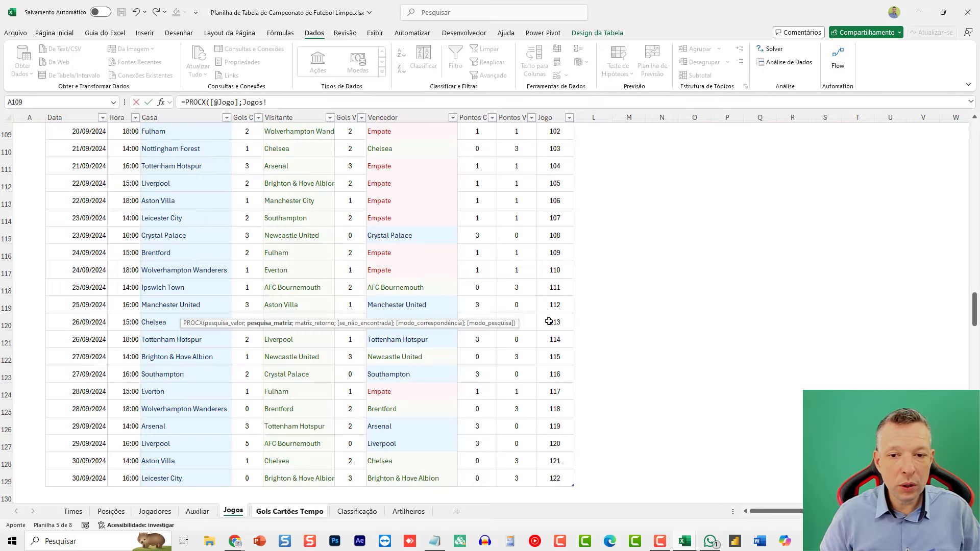
pyautogui.click(541, 476)
pyautogui.hotkey('ctrl', 'shift', 'Up')
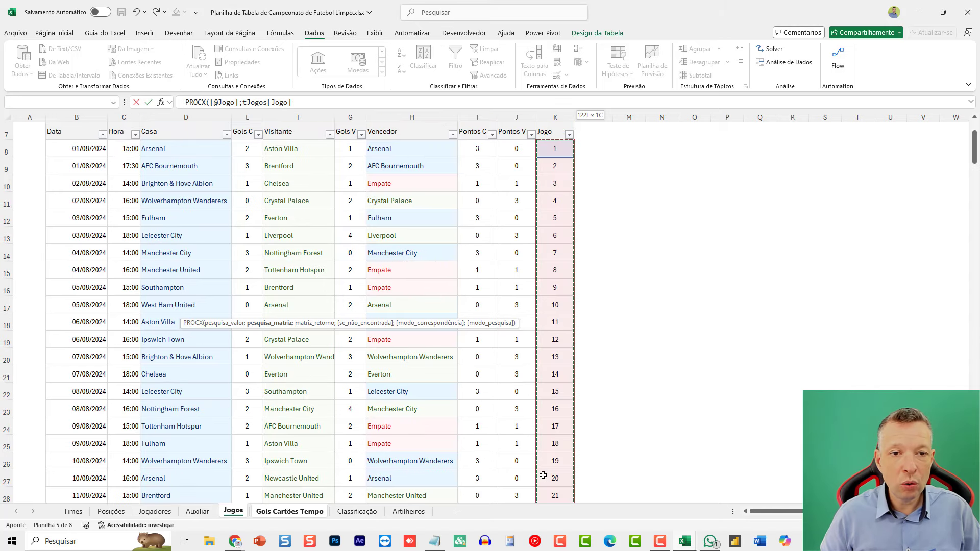
pyautogui.scroll(2, 566, 376)
pyautogui.write(';')
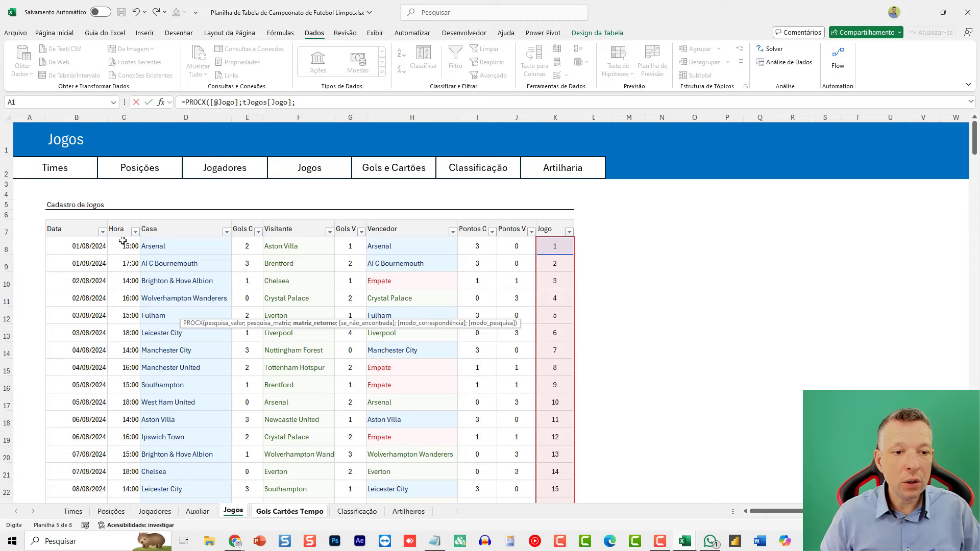
# Step: Complete the D8 formula with tJogos[Hora] as the return column and "N/E" as the not-found value
pyautogui.click(139, 246)
pyautogui.hotkey('ctrl', 'shift', 'Down')
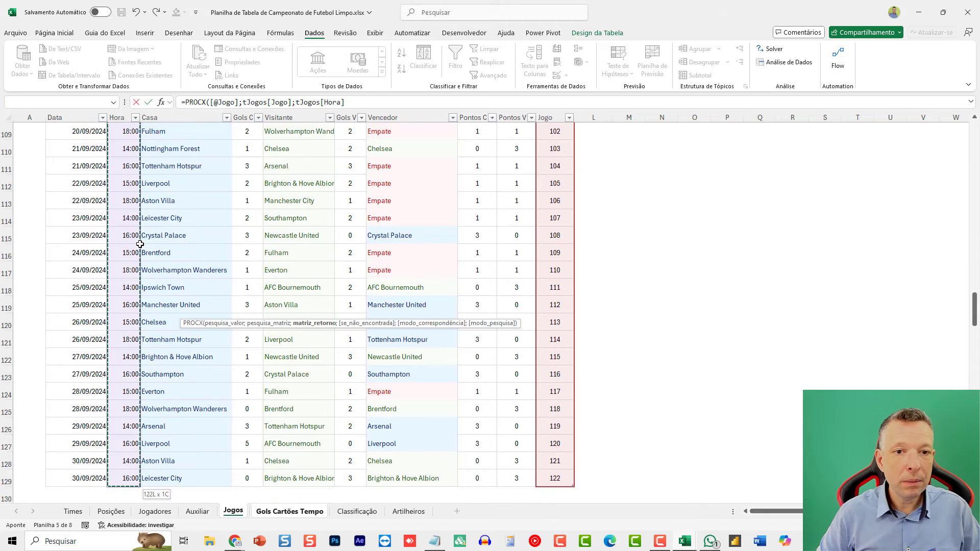
pyautogui.write(';')
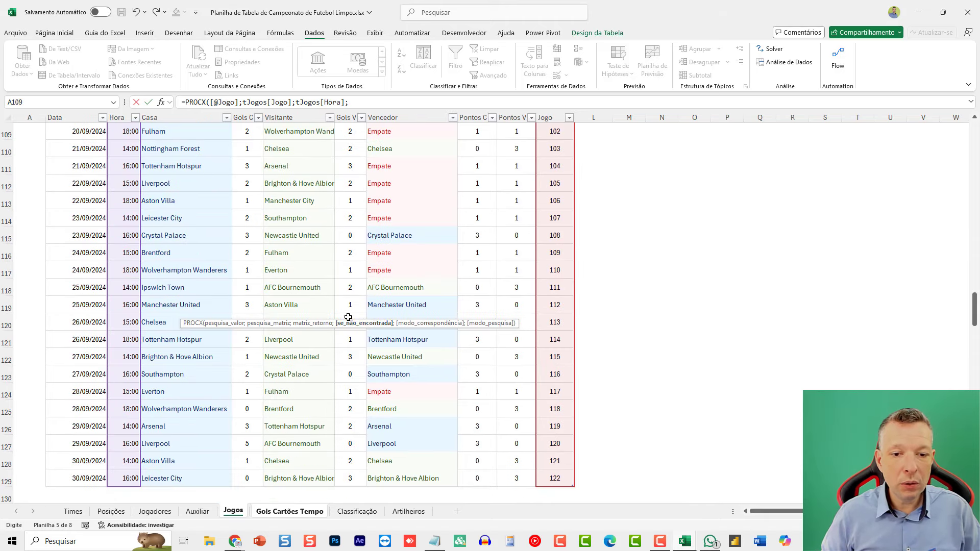
pyautogui.click(385, 100)
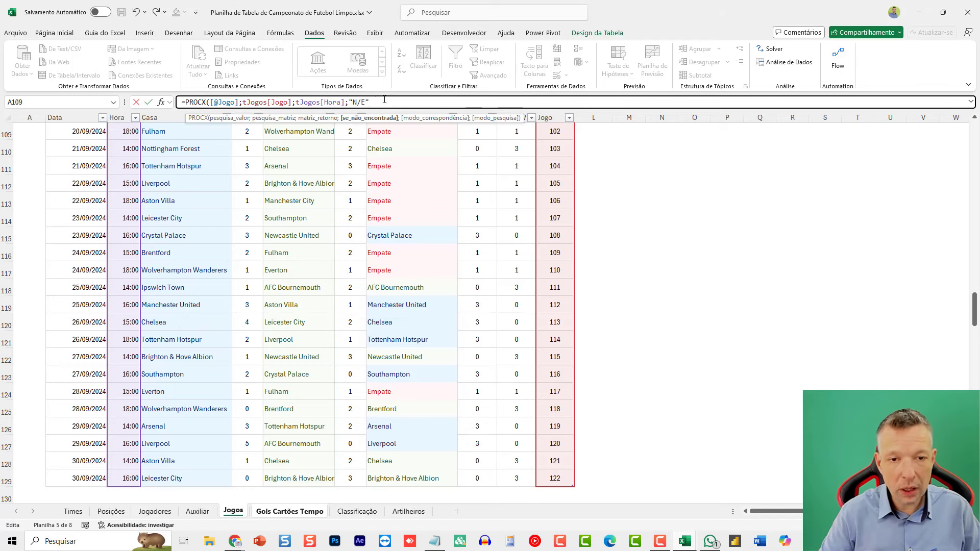
pyautogui.write('"N/E"')
pyautogui.press('Return')
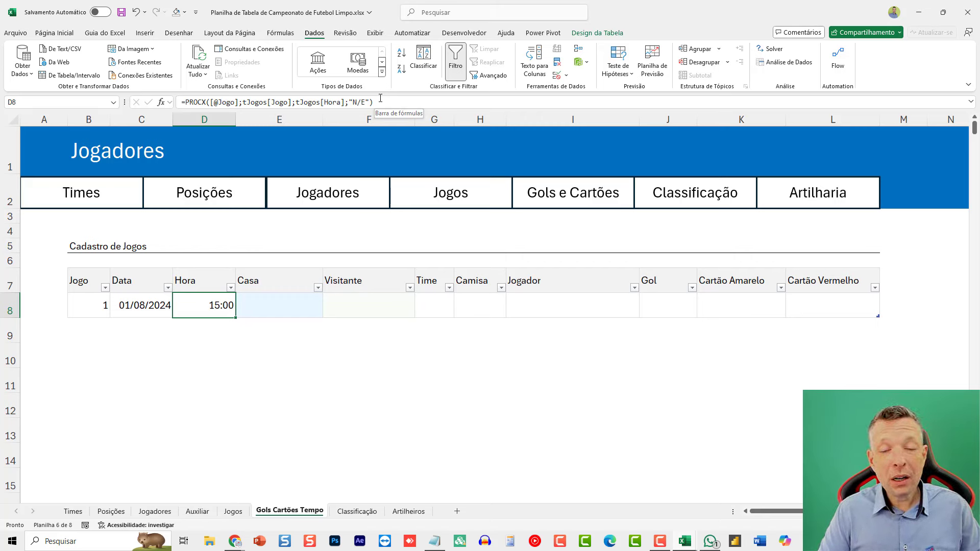
# Step: Copy the PROCX formula text from Data cell C8 into Casa cell E8
pyautogui.doubleClick(161, 315)
pyautogui.hotkey('ctrl', 'a')
pyautogui.hotkey('ctrl', 'c')
pyautogui.press('Tab')
pyautogui.press('Tab')
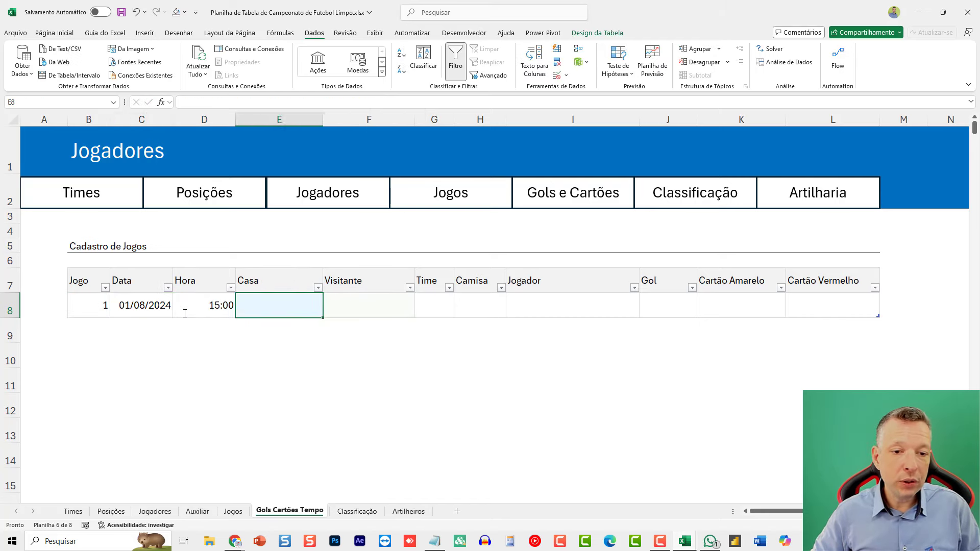
pyautogui.press('F2')
pyautogui.hotkey('ctrl', 'v')
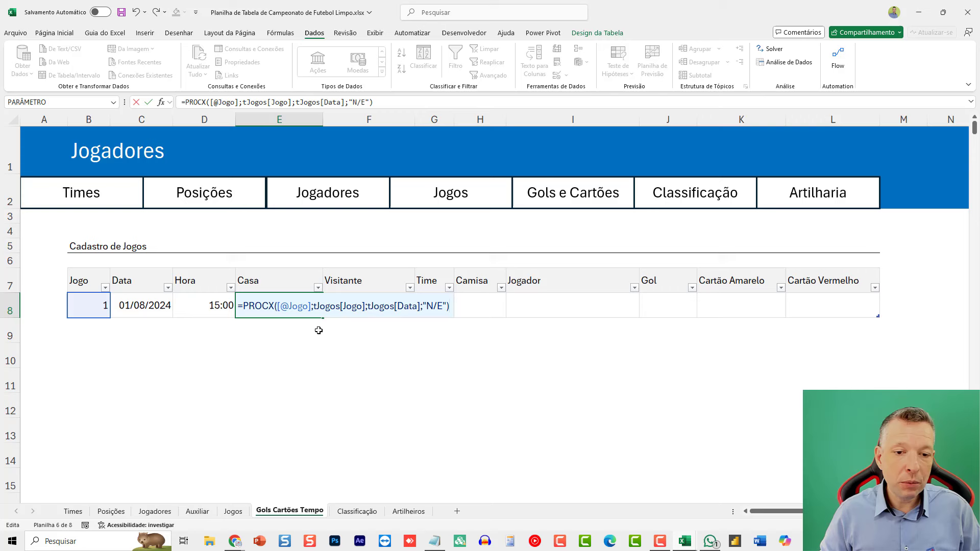
# Step: Replace Data with Casa as the return column in the PROCX formula in Casa cell E8
pyautogui.click(301, 305)
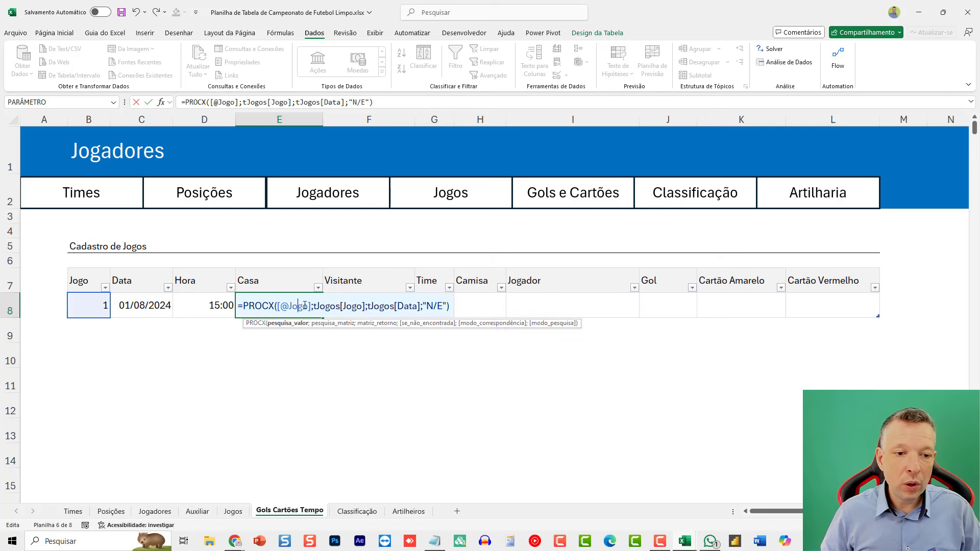
pyautogui.click(344, 307)
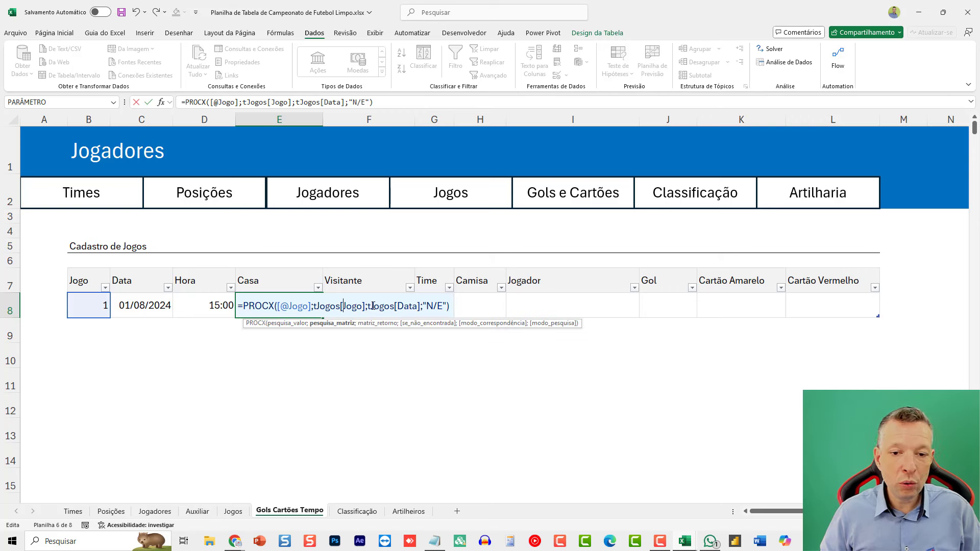
pyautogui.moveTo(368, 307); pyautogui.dragTo(420, 306)
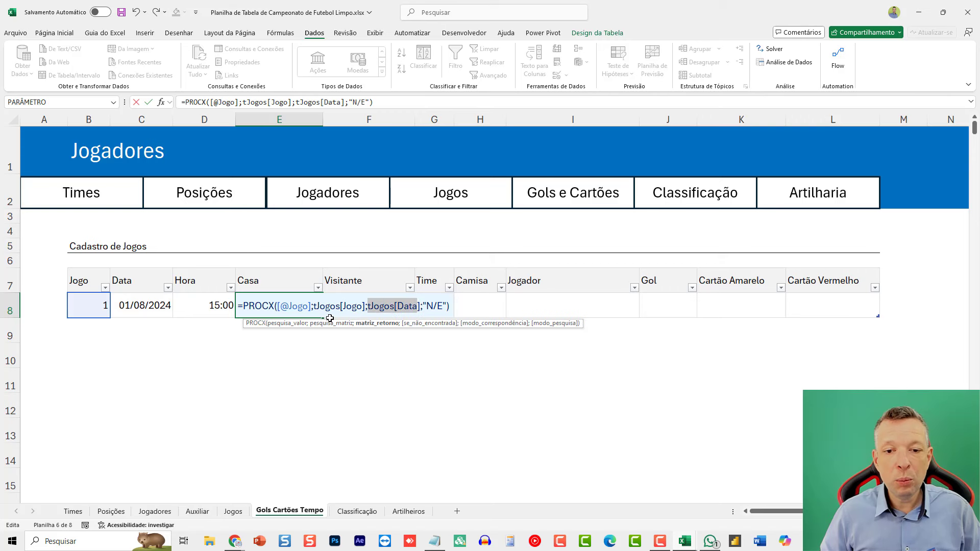
pyautogui.doubleClick(407, 307)
pyautogui.write('c')
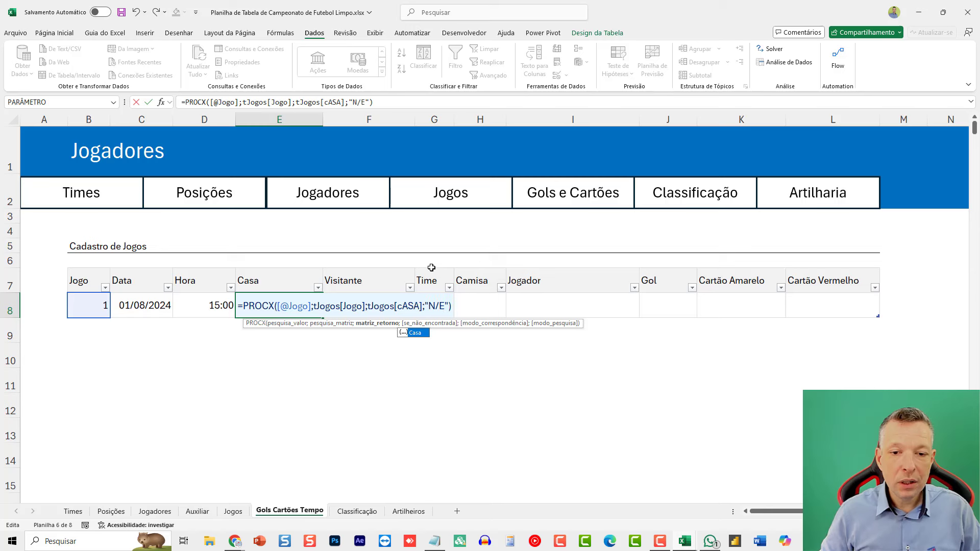
pyautogui.press('BackSpace')
pyautogui.write('Cas')
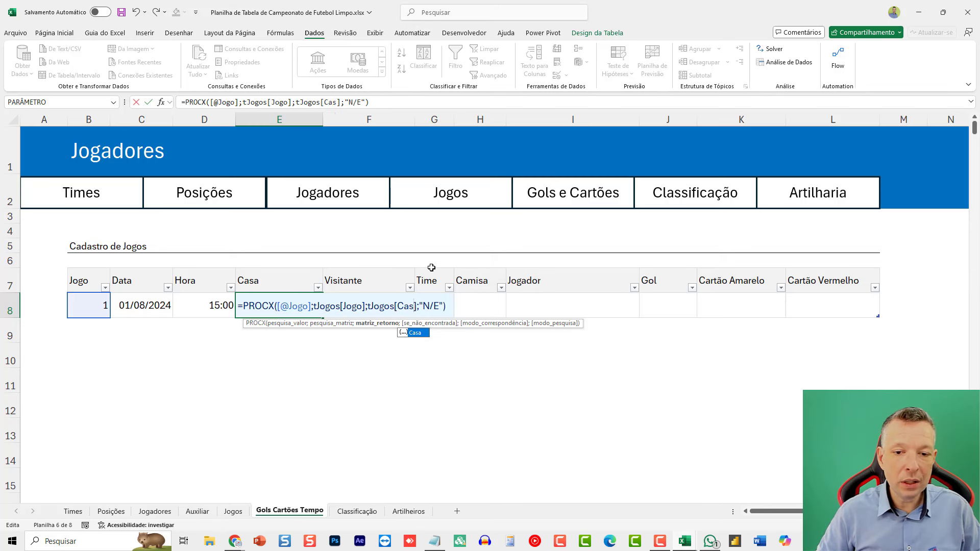
pyautogui.write('a')
# Step: Clear the column name from E8's return reference, reinsert Casa from the suggested table columns to form tJogos[Casa], and enter the formula
pyautogui.press('Right')
pyautogui.hotkey('shift', 'Left')
pyautogui.hotkey('shift', 'Left')
pyautogui.hotkey('shift', 'Left')
pyautogui.hotkey('shift', 'Left')
pyautogui.hotkey('shift', 'Left')
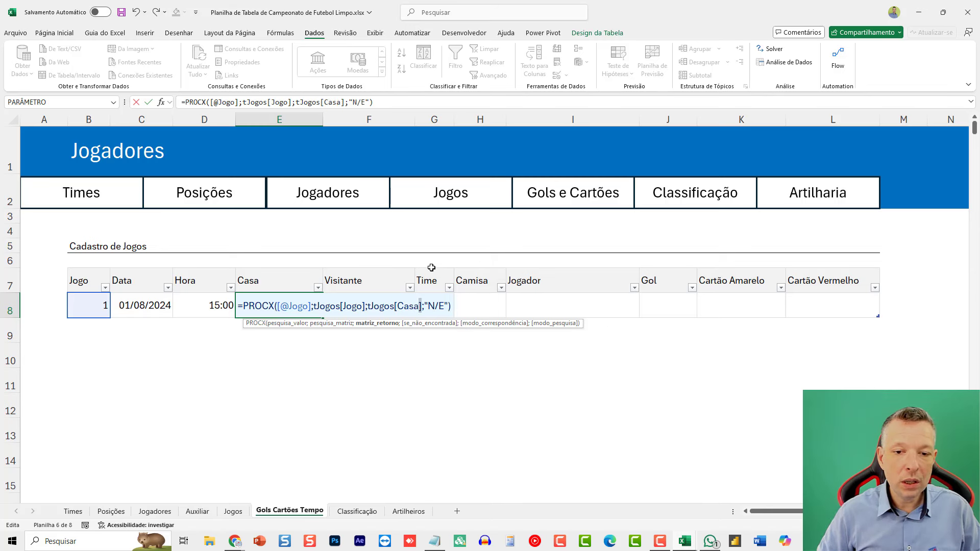
pyautogui.press('Delete')
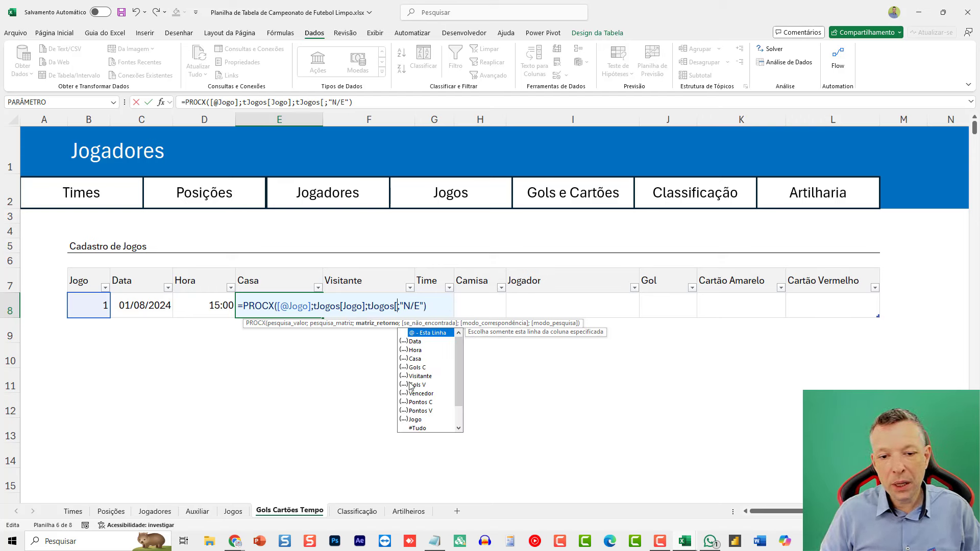
pyautogui.click(417, 360)
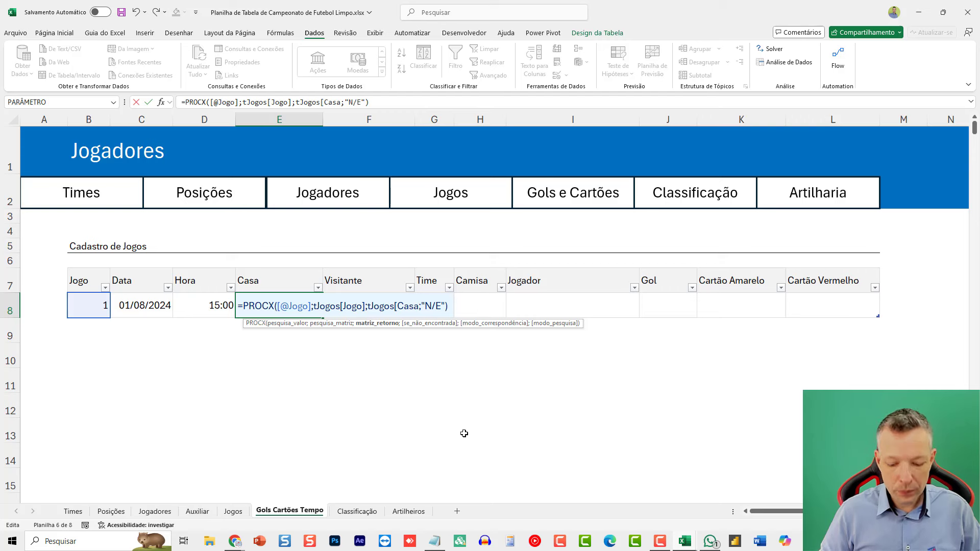
pyautogui.write(']')
pyautogui.press('Return')
pyautogui.press('Up')
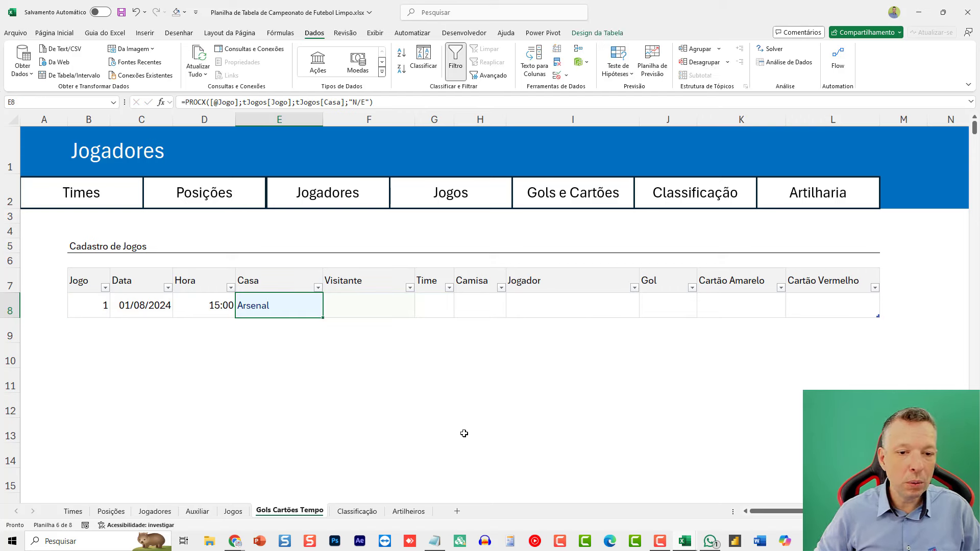
# Step: Paste the copied PROCX formula into Visitante cell F8 and set its return column to tJogos[Visitante]
pyautogui.press('Right')
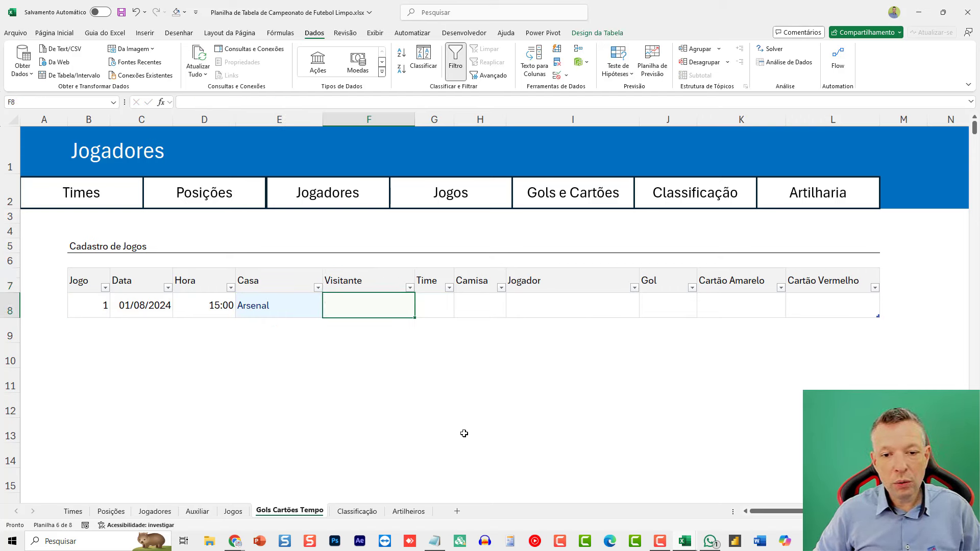
pyautogui.hotkey('ctrl', 'v')
pyautogui.press('F2')
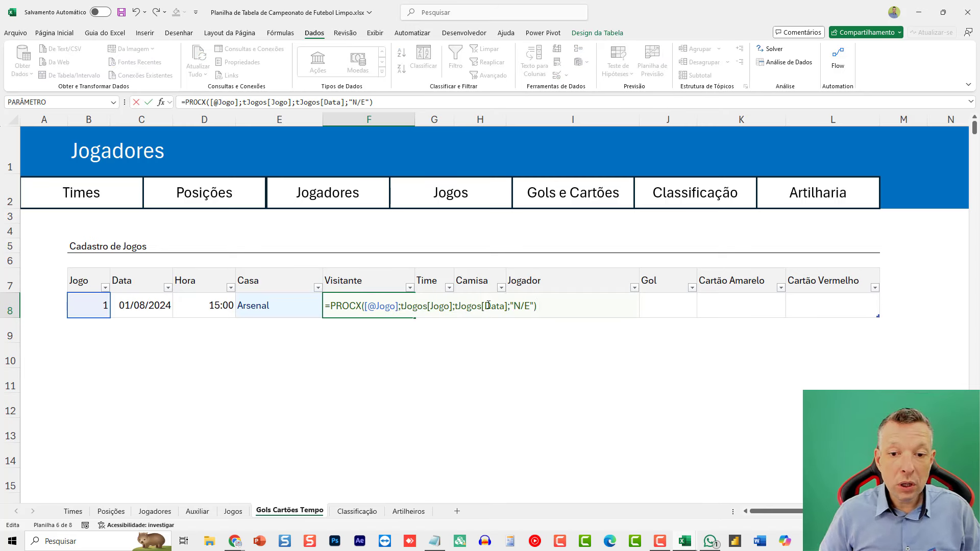
pyautogui.moveTo(486, 305); pyautogui.dragTo(504, 306)
pyautogui.write('V')
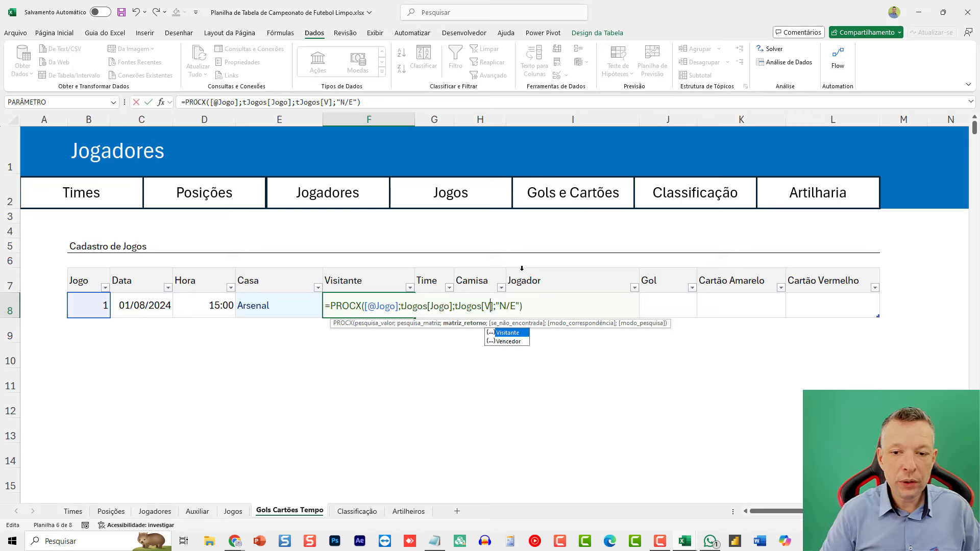
pyautogui.press('Tab')
pyautogui.hotkey('ctrl', 'Return')
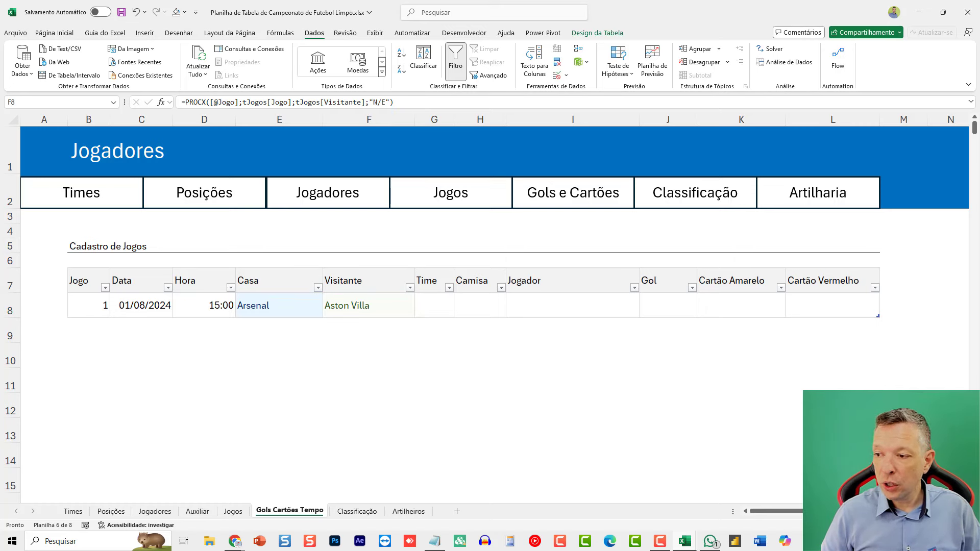
pyautogui.click(448, 301)
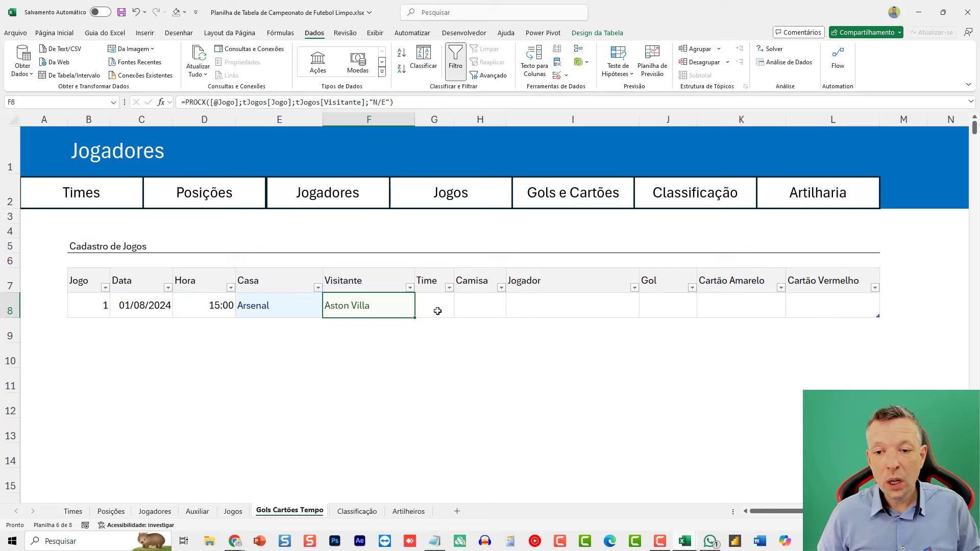
pyautogui.click(439, 311)
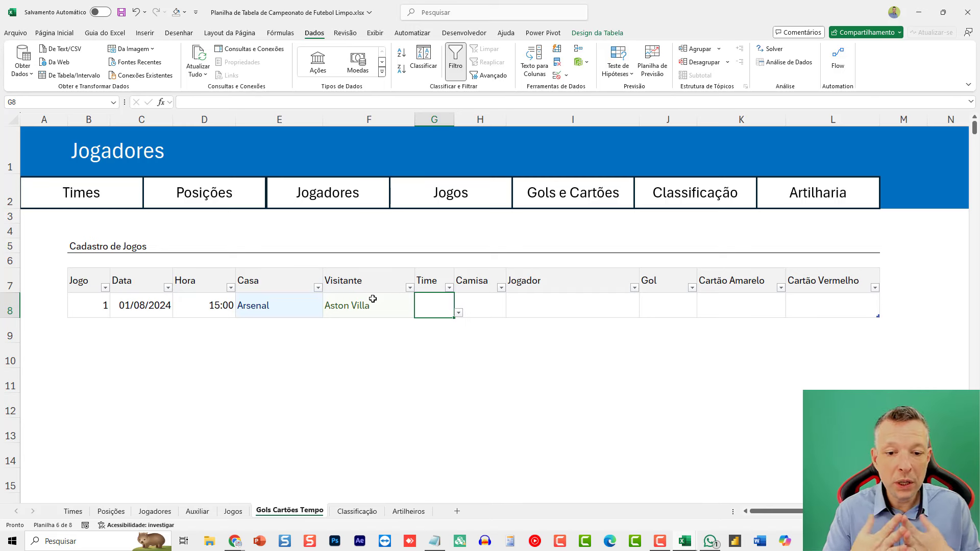
# Step: Change the section heading in cell B5 to "Cadastro de Gols Cartões"
pyautogui.click(95, 250)
pyautogui.press('F2')
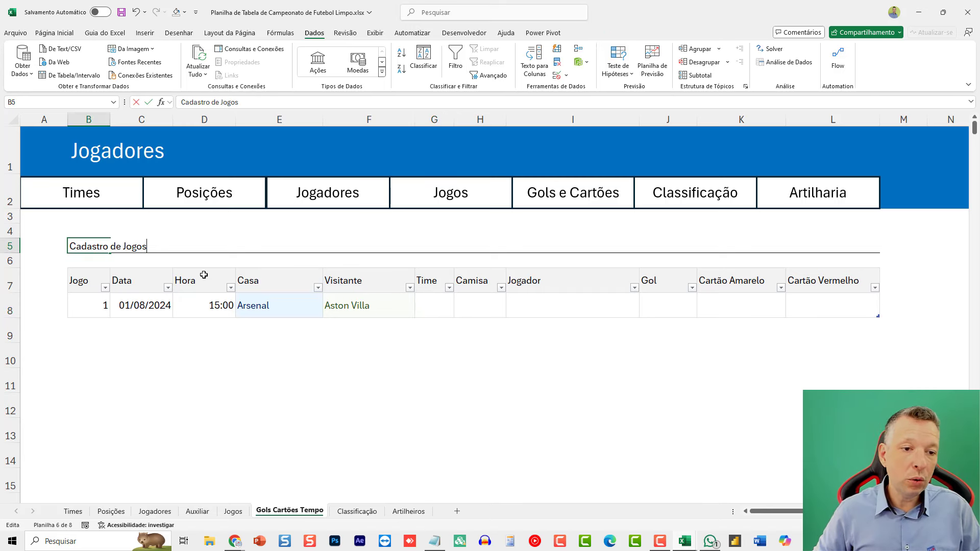
pyautogui.hotkey('ctrl', 'shift', 'Left')
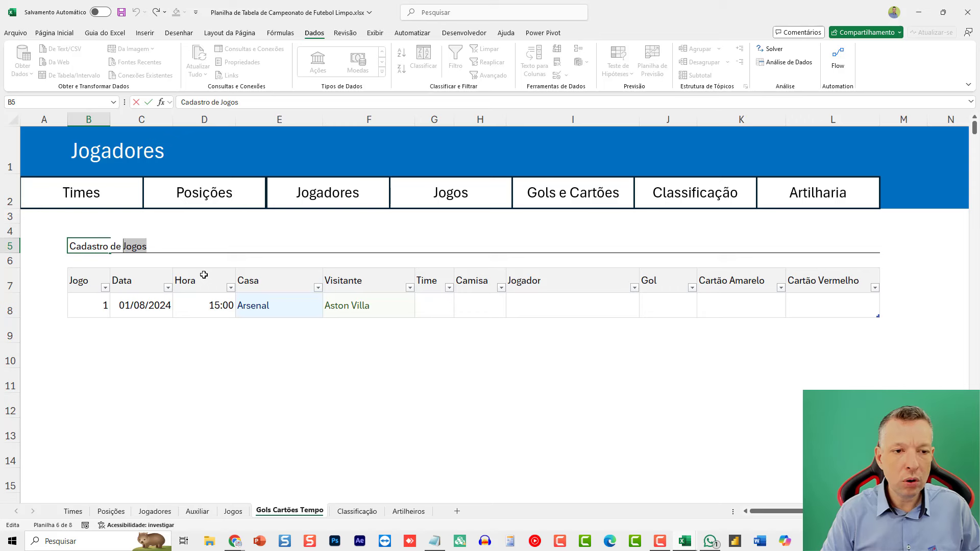
pyautogui.write('Gols Cartões')
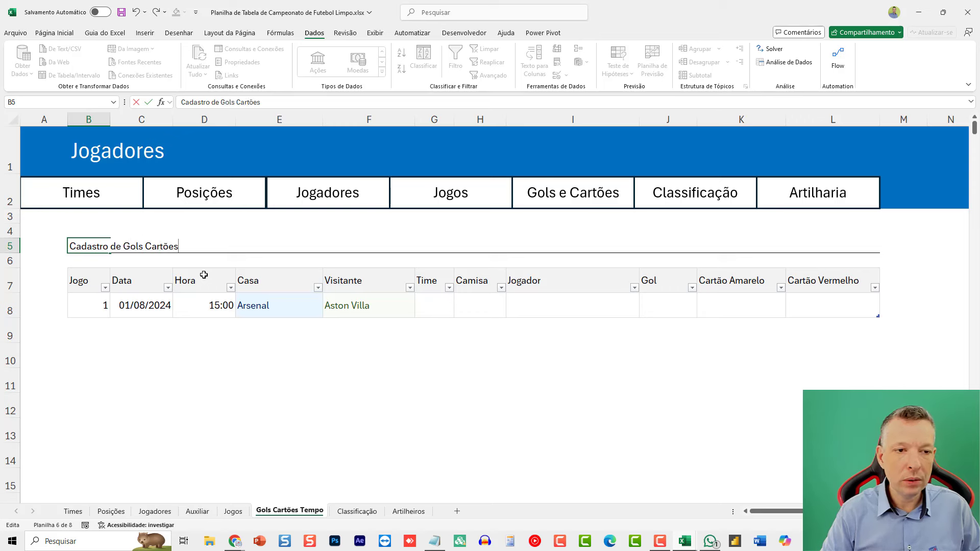
pyautogui.press('Return')
# Step: Replace the sheet title in cell B1 with "Gols Cartões"
pyautogui.click(91, 153)
pyautogui.press('F2')
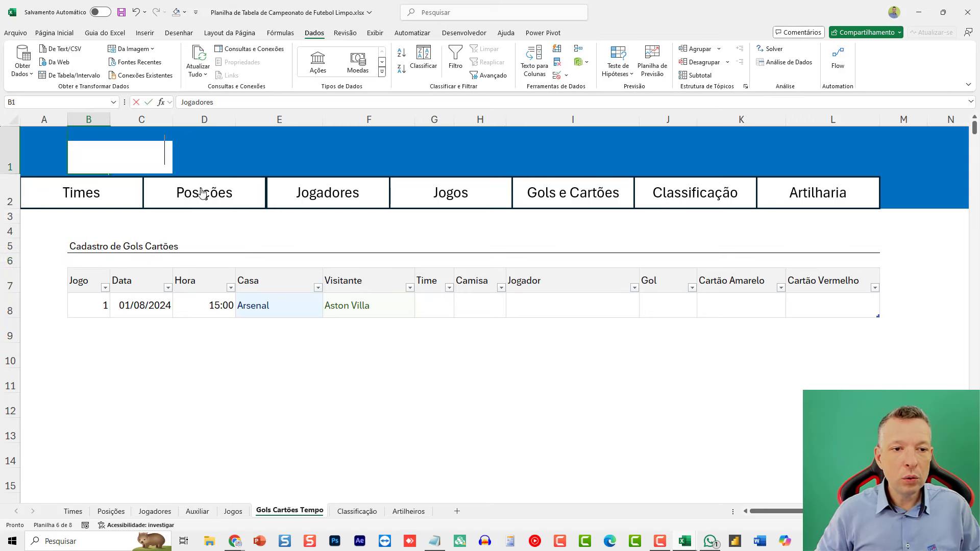
pyautogui.hotkey('shift', 'Home')
pyautogui.write('Gols Car')
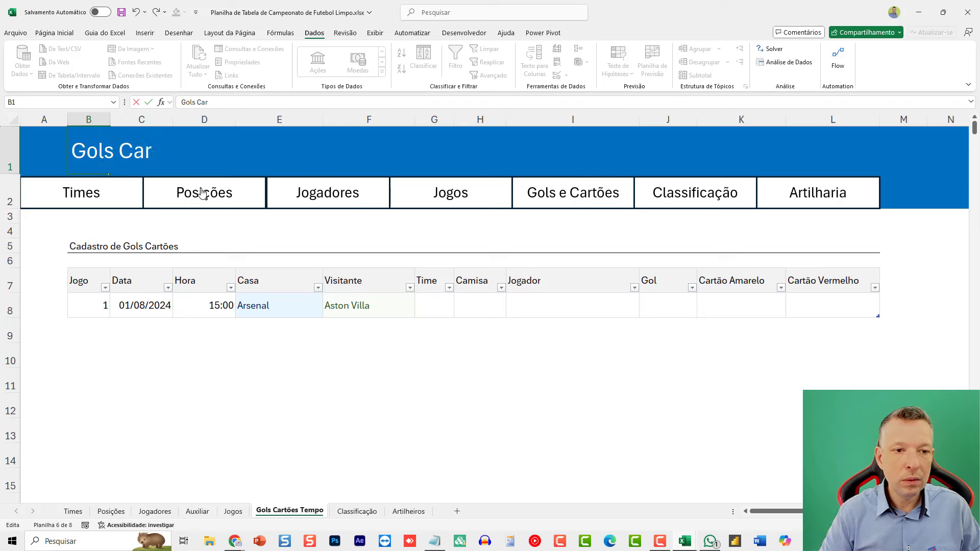
pyautogui.write('tões')
pyautogui.press('Return')
pyautogui.click(434, 306)
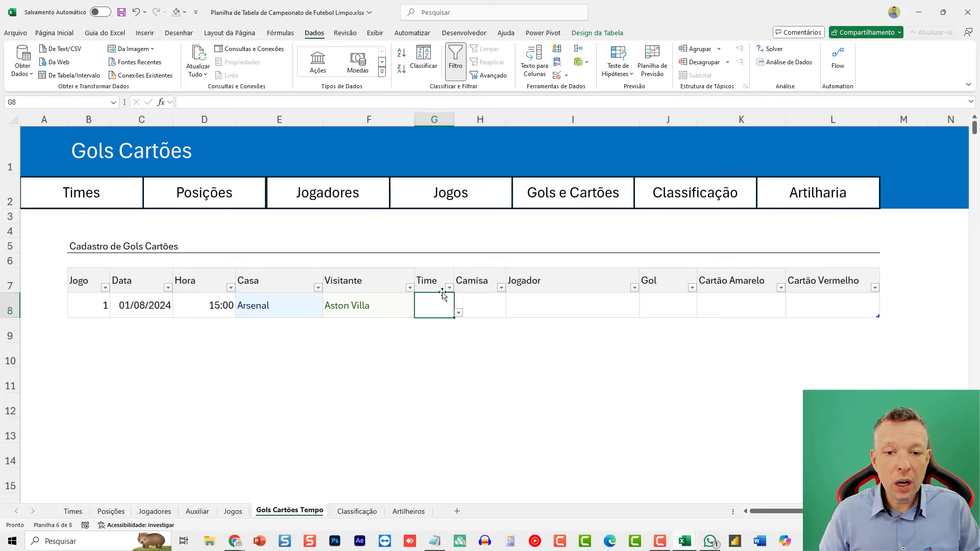
pyautogui.click(494, 304)
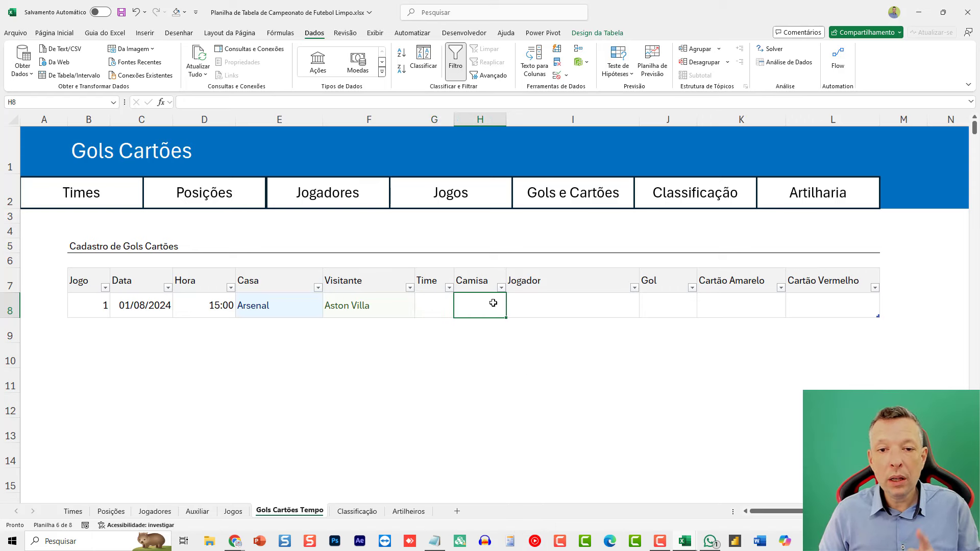
pyautogui.click(527, 304)
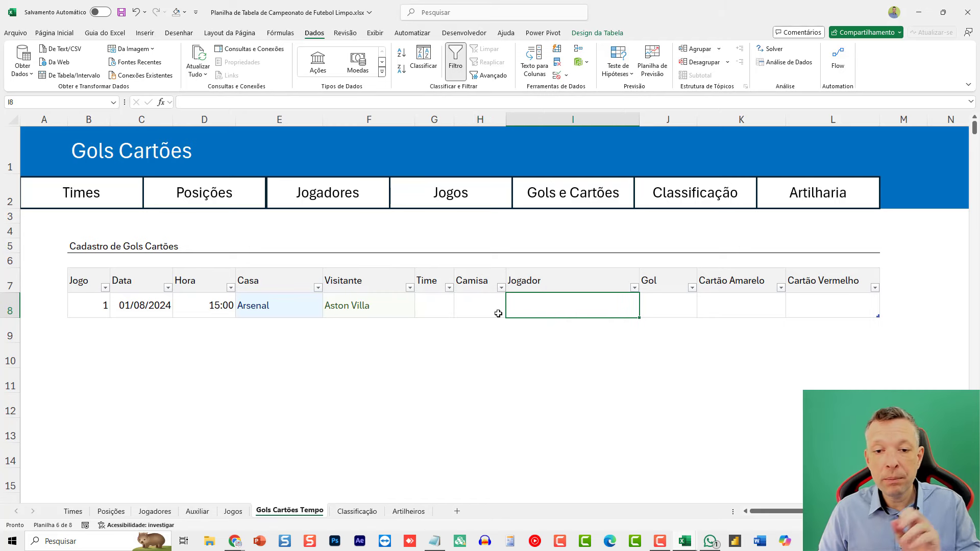
# Step: Choose V as the Time in G8 and enter 1 as the Camisa in H8
pyautogui.click(446, 302)
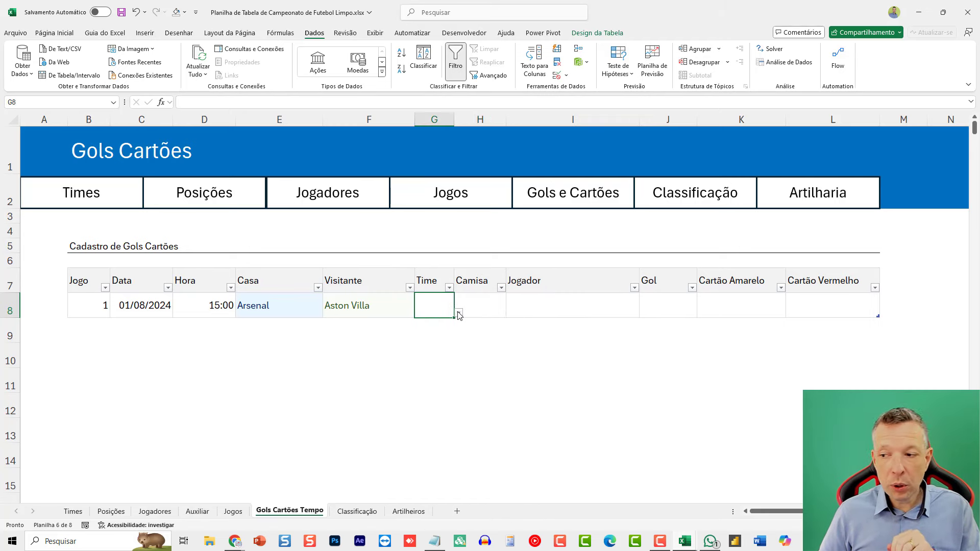
pyautogui.click(459, 314)
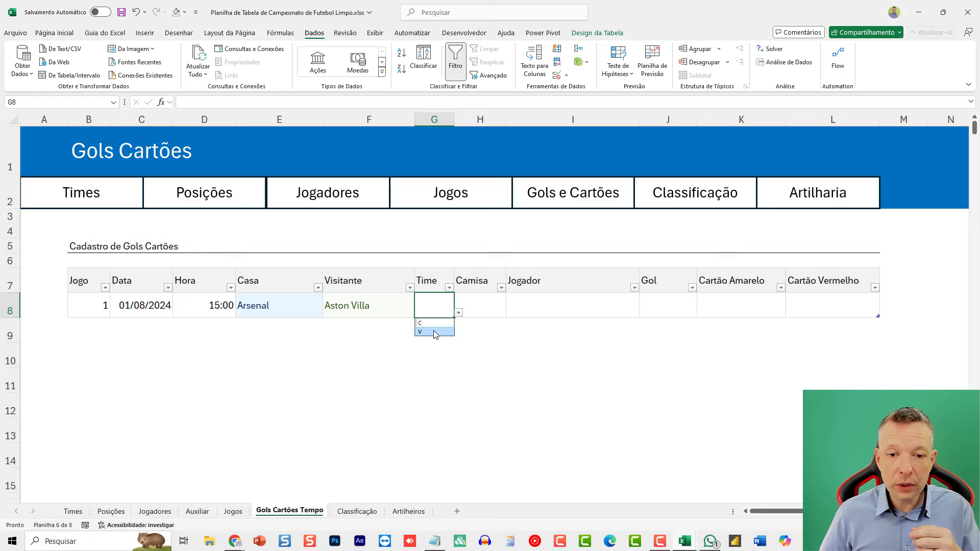
pyautogui.click(434, 330)
pyautogui.click(484, 310)
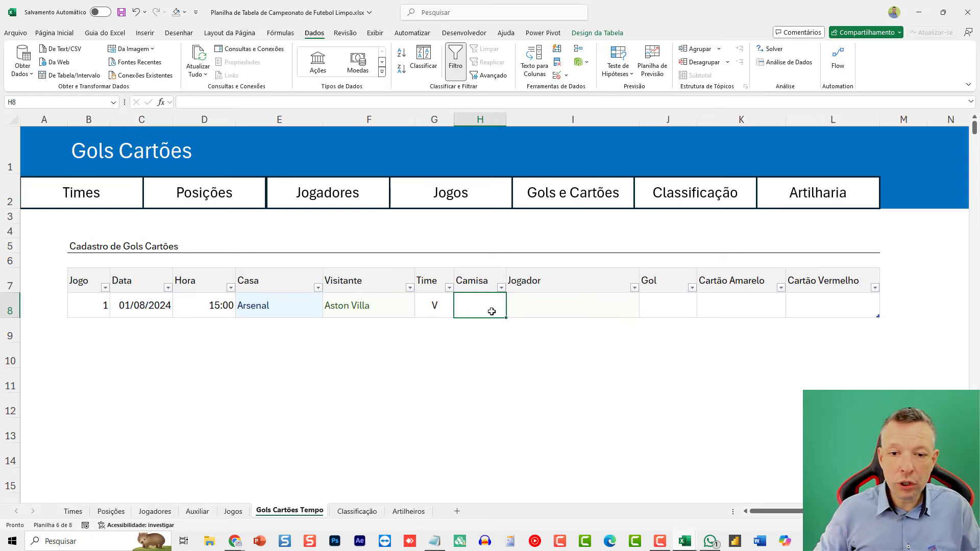
pyautogui.write('1')
pyautogui.press('Tab')
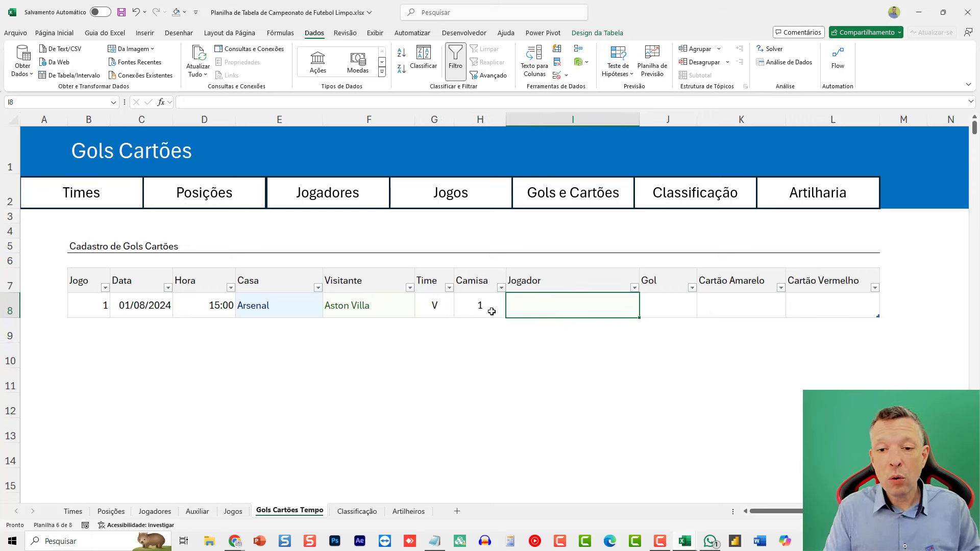
pyautogui.click(439, 309)
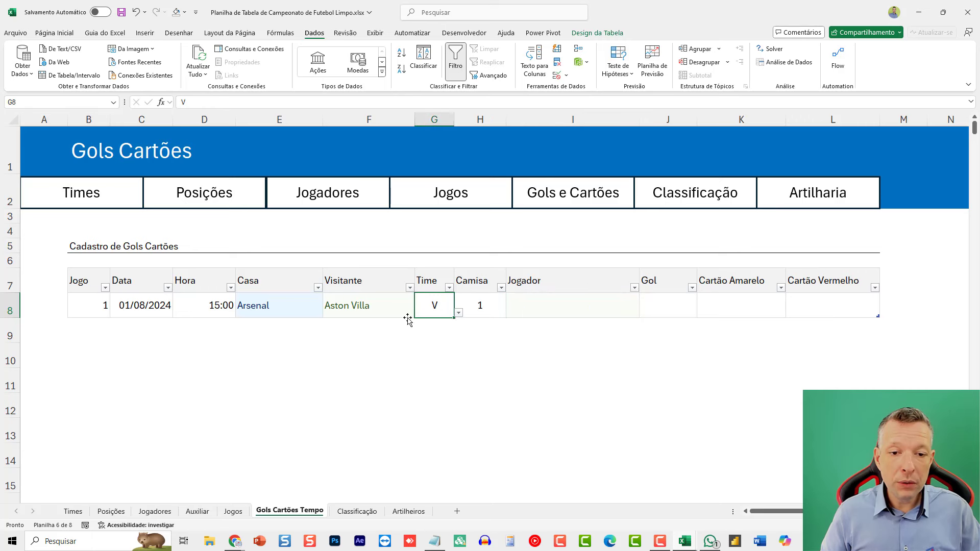
pyautogui.click(363, 315)
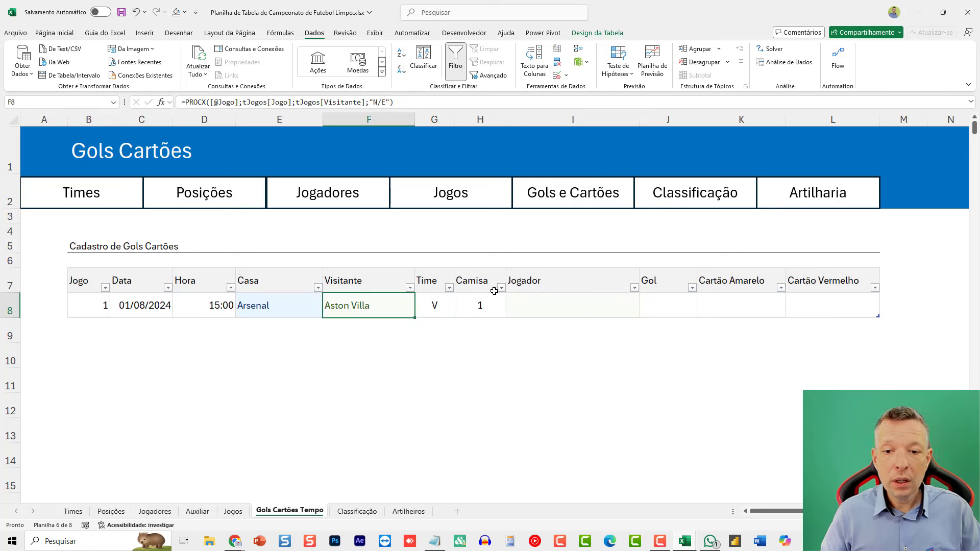
pyautogui.click(485, 308)
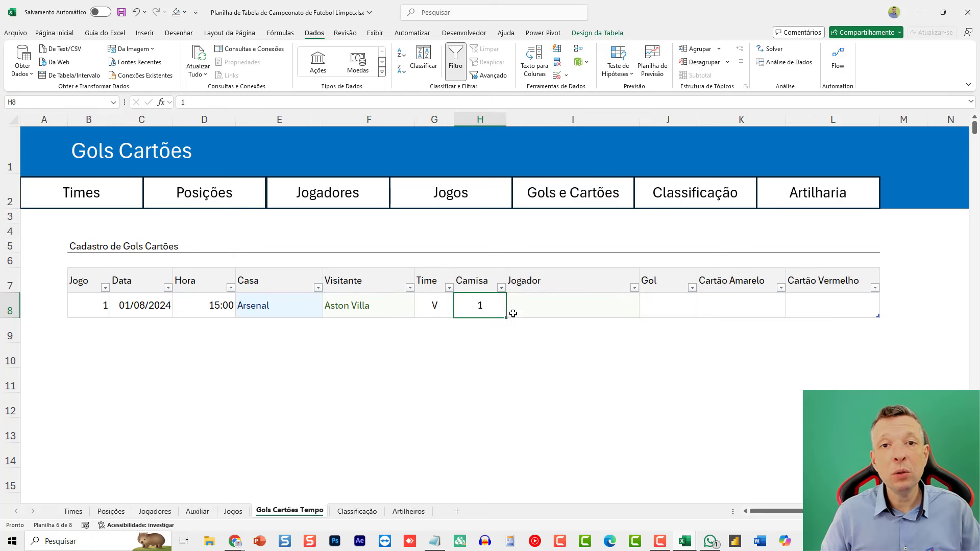
# Step: Start a PROCX formula in Jogador cell I8 with lookup value 1 and an opening parenthesis for the search array
pyautogui.click(540, 302)
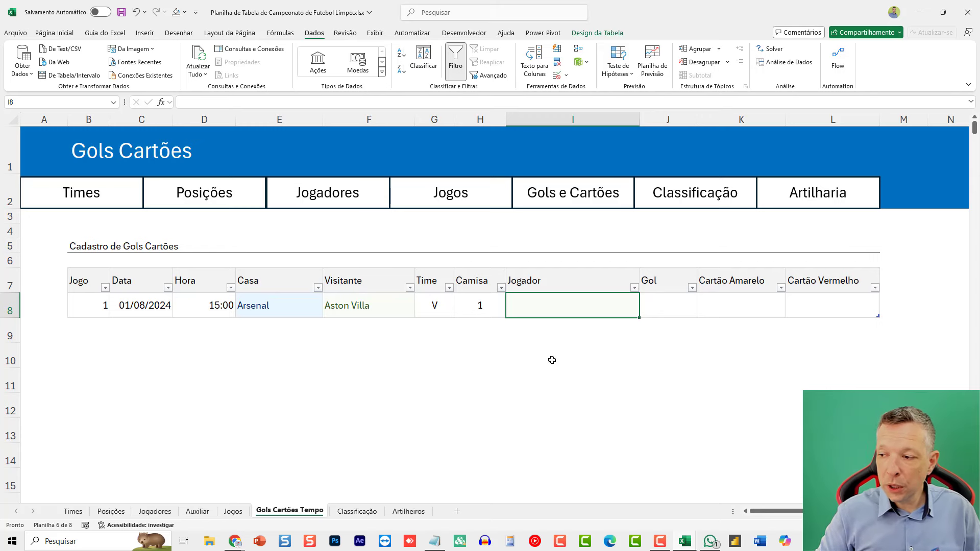
pyautogui.click(550, 313)
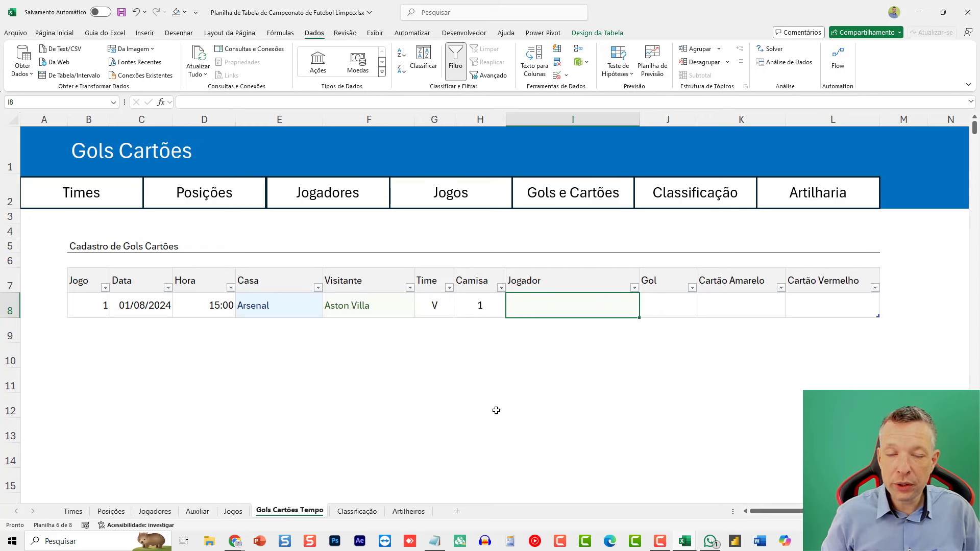
pyautogui.write('=')
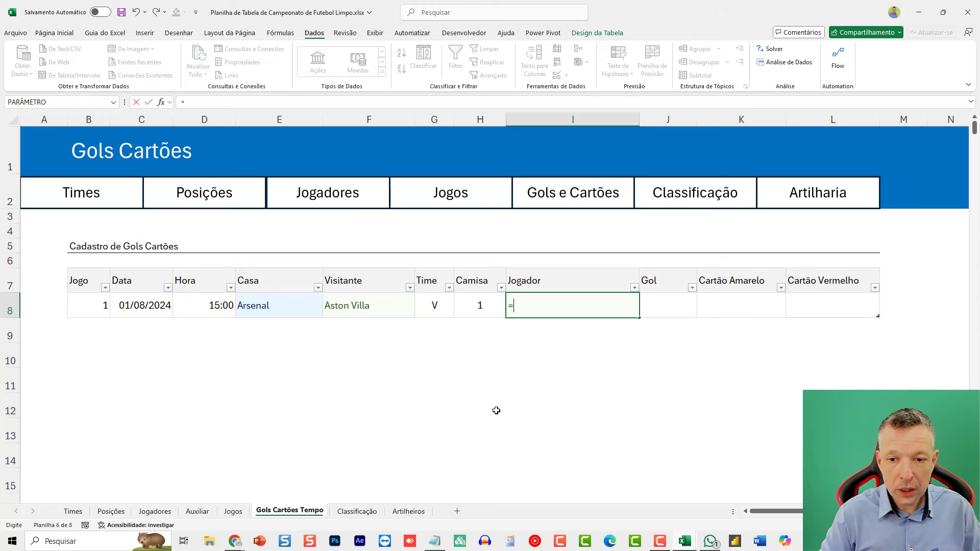
pyautogui.write('PROCX')
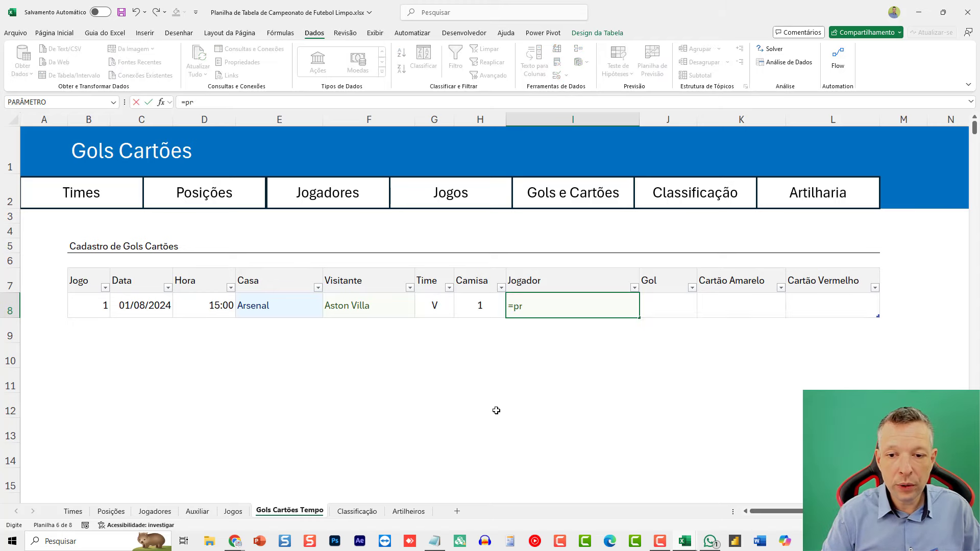
pyautogui.write('(1')
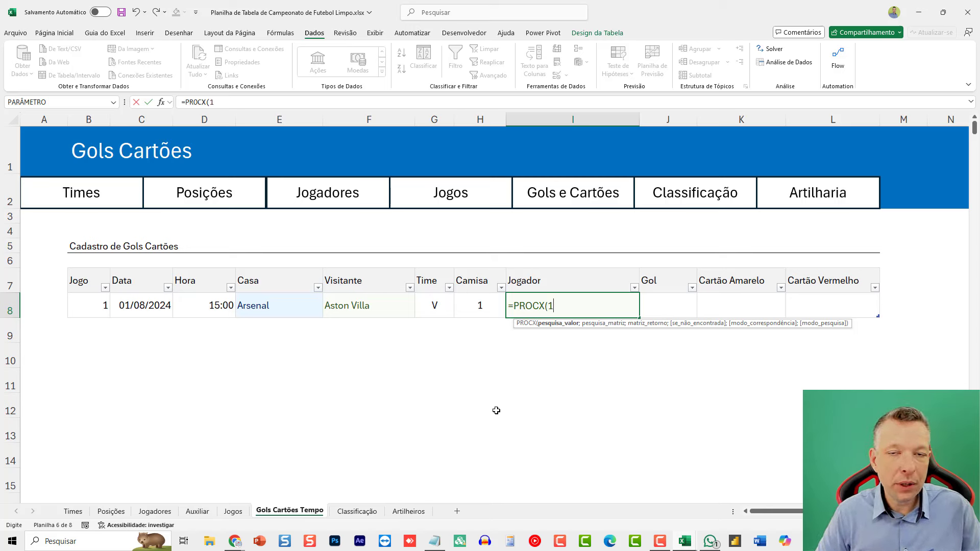
pyautogui.write(';(')
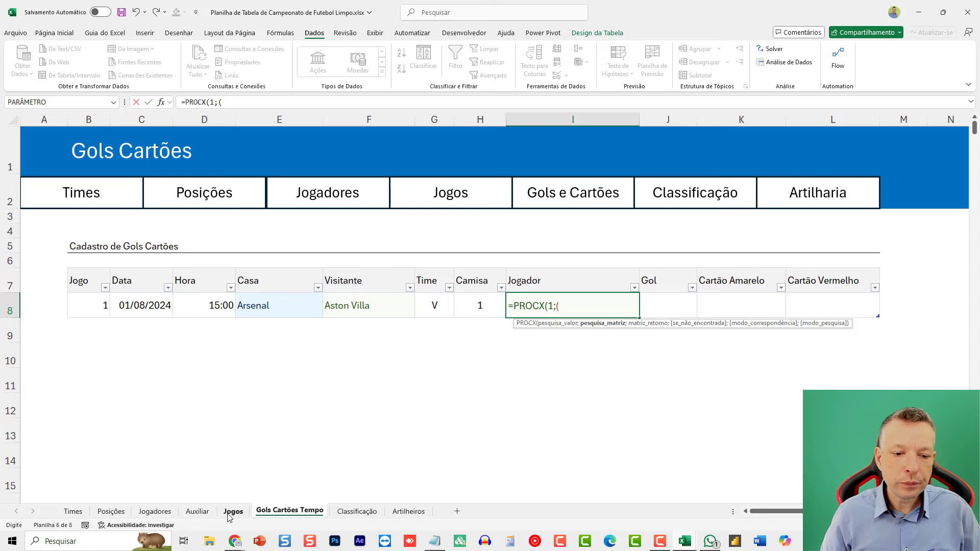
# Step: Begin the first search condition with the whole tJogadores[Time] column from the Jogadores sheet, followed by an equals sign
pyautogui.click(155, 512)
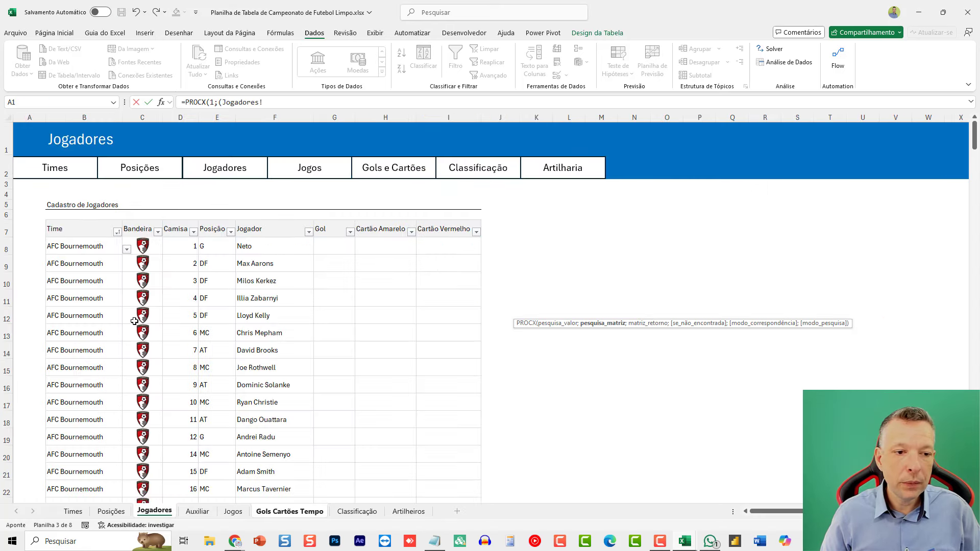
pyautogui.click(106, 296)
pyautogui.hotkey('ctrl', 'Down')
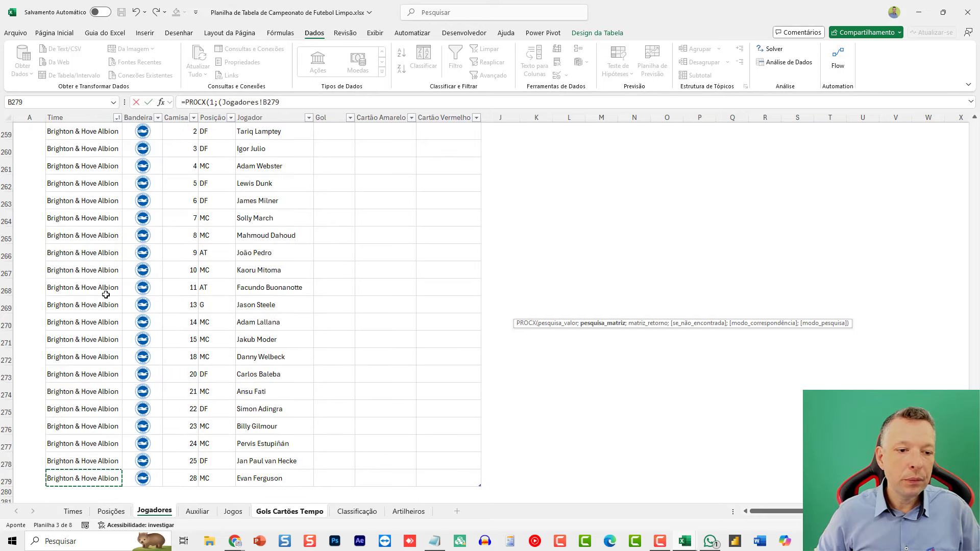
pyautogui.hotkey('ctrl', 'shift', 'Up')
pyautogui.hotkey('shift', 'Down')
pyautogui.scroll(2, 109, 294)
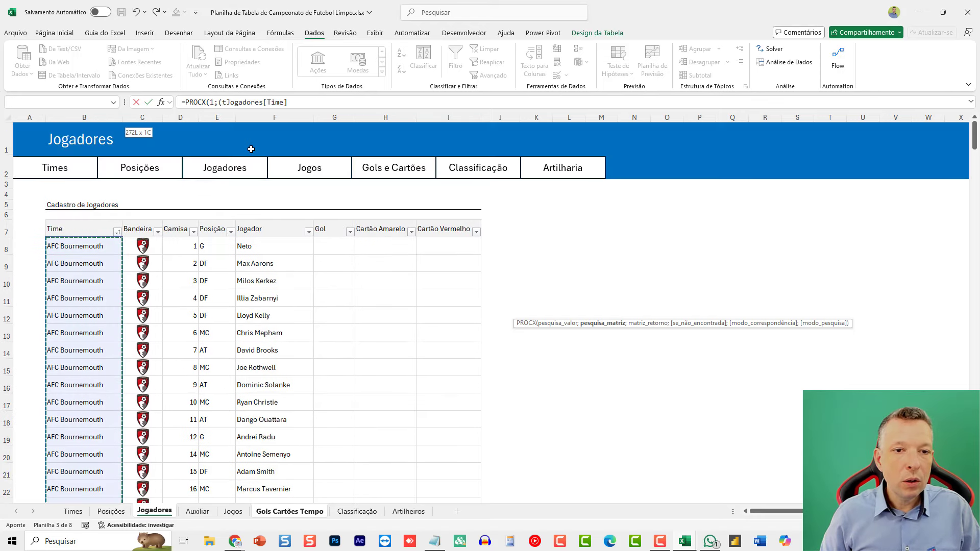
pyautogui.click(328, 101)
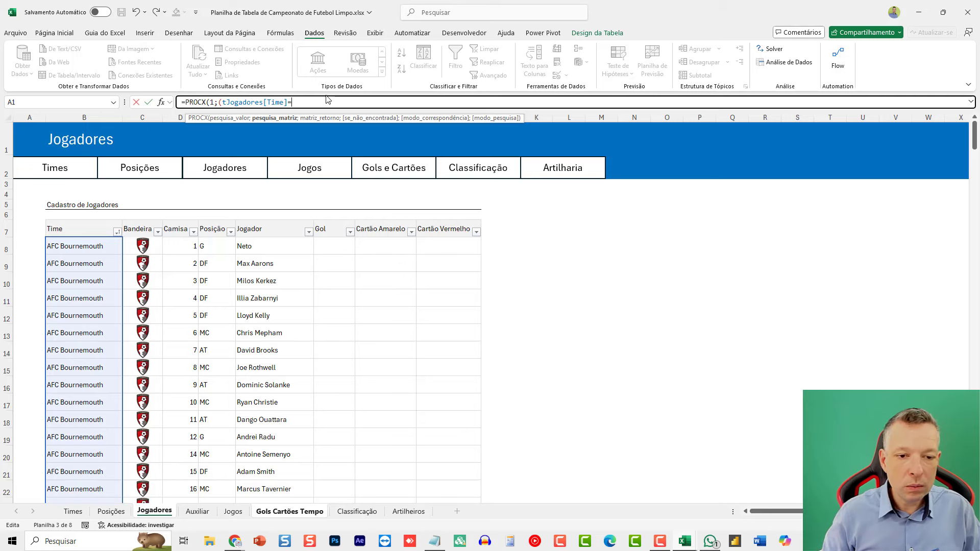
pyautogui.write('=')
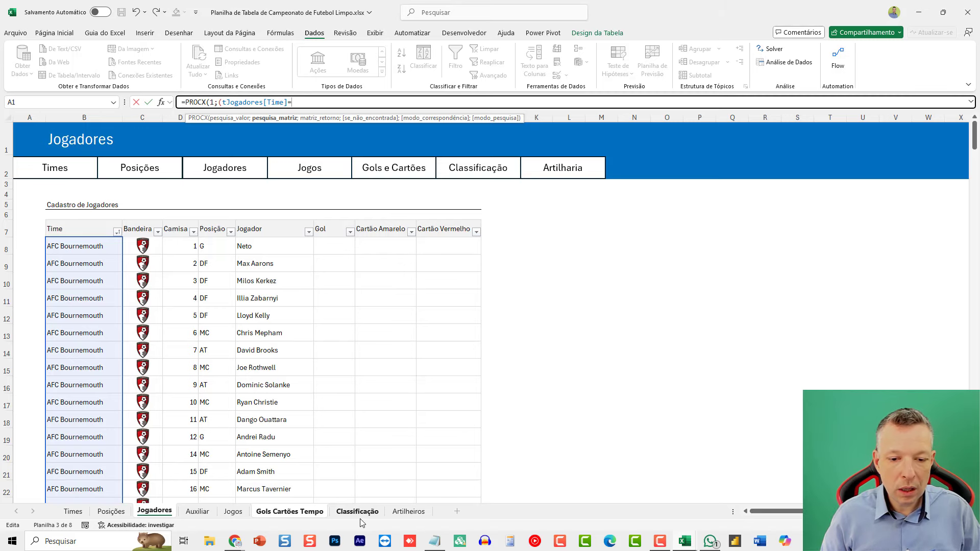
pyautogui.click(409, 512)
pyautogui.click(347, 513)
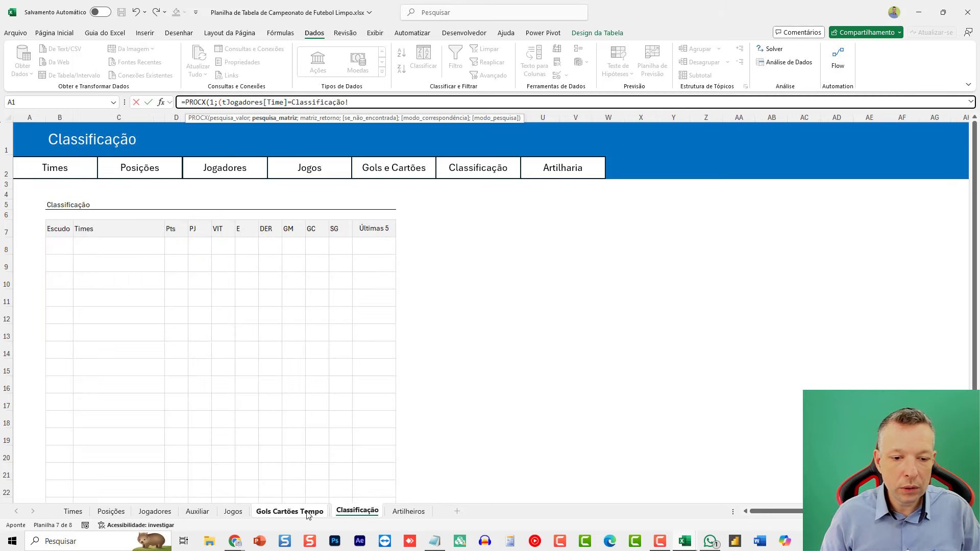
pyautogui.click(234, 511)
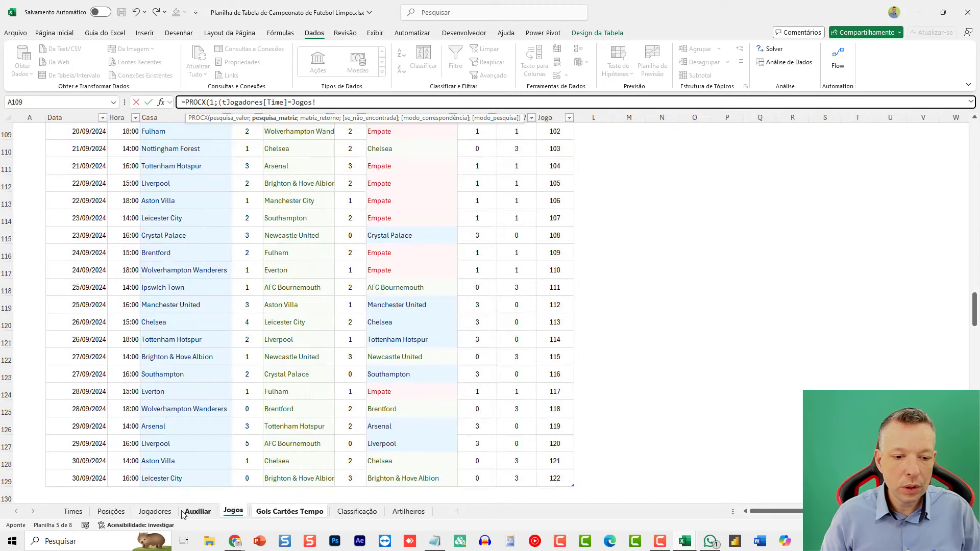
pyautogui.click(155, 511)
pyautogui.click(197, 512)
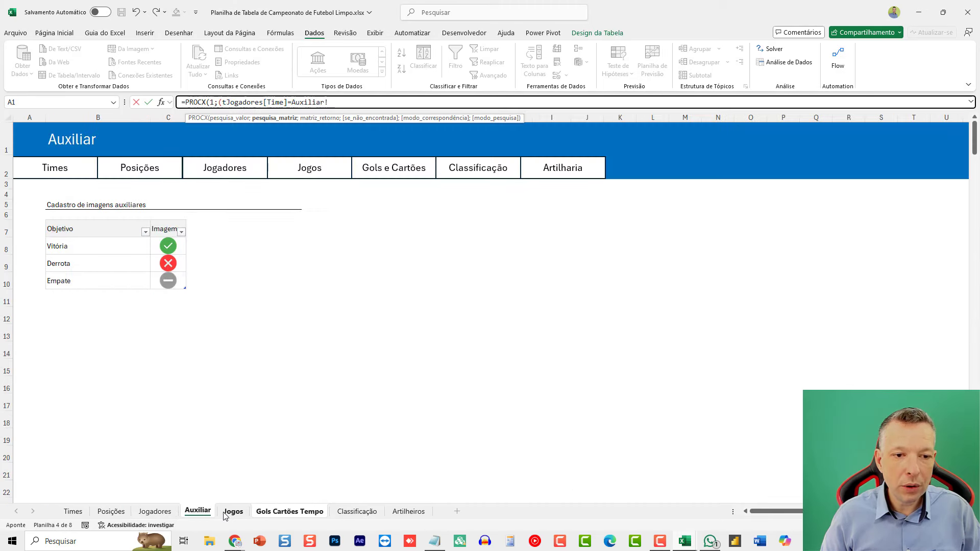
pyautogui.click(233, 511)
pyautogui.click(273, 511)
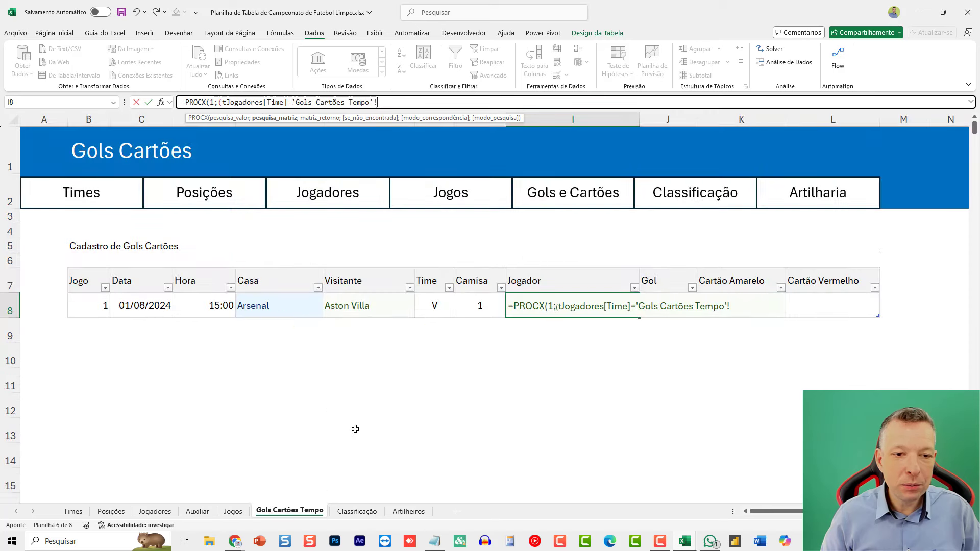
pyautogui.click(359, 304)
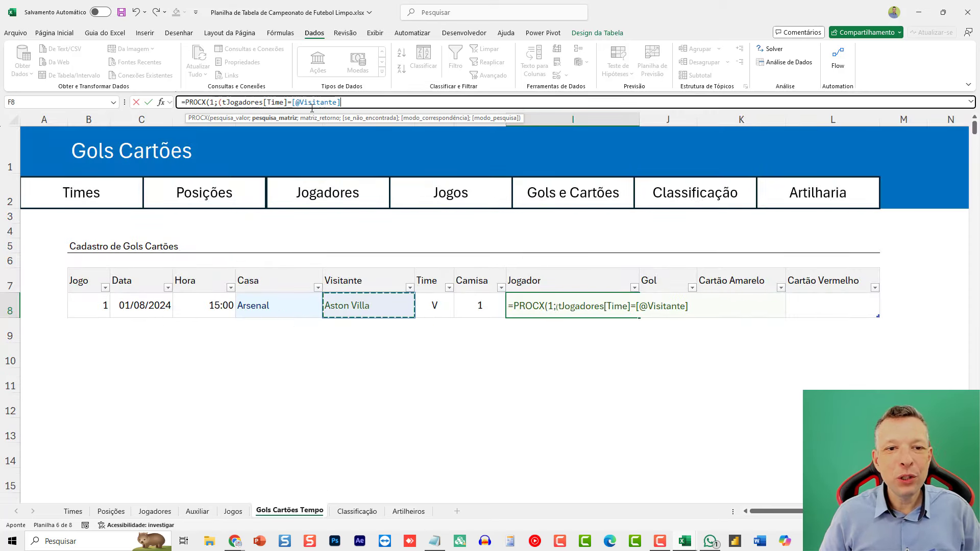
pyautogui.click(373, 105)
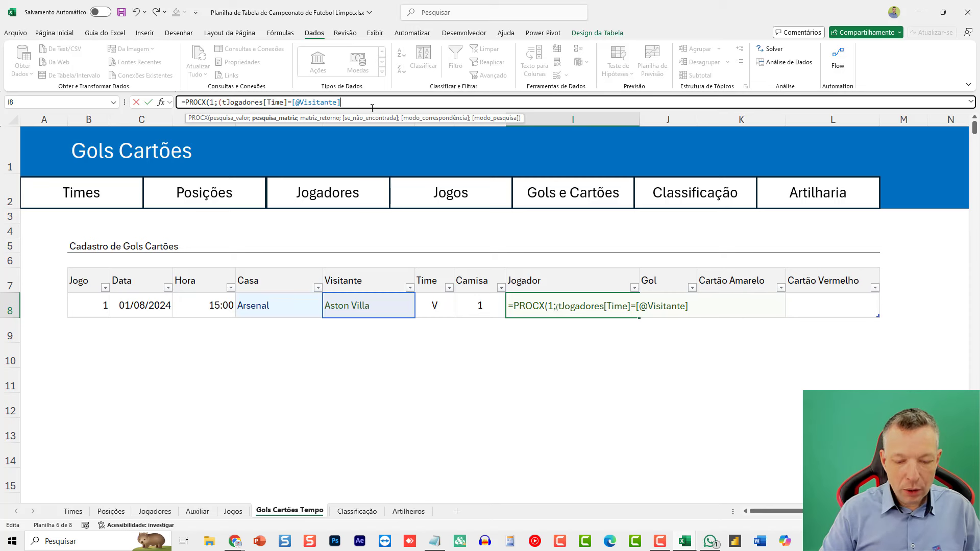
pyautogui.write(')')
pyautogui.click(760, 311)
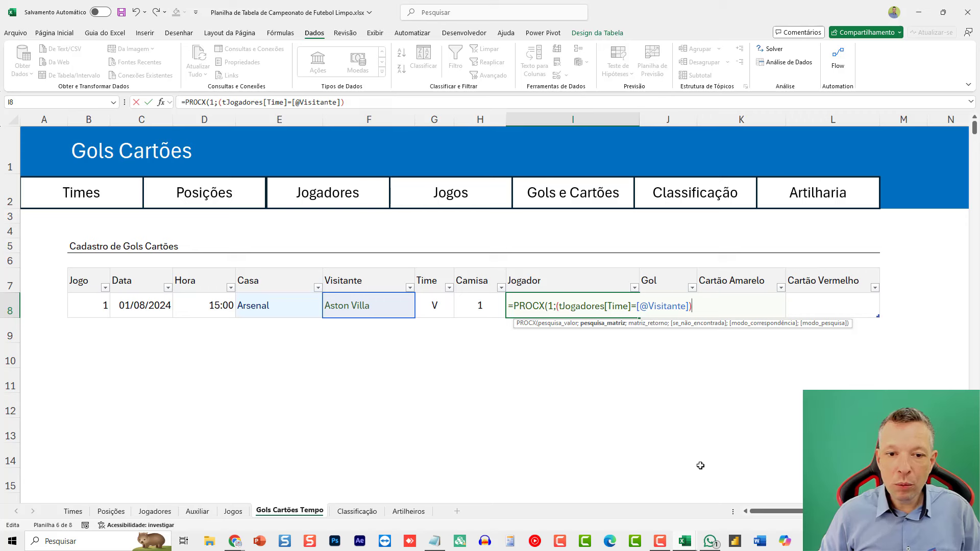
# Step: Multiply by a second parenthesised condition that begins with the whole tJogadores[Camisa] column and an equals sign
pyautogui.write('*')
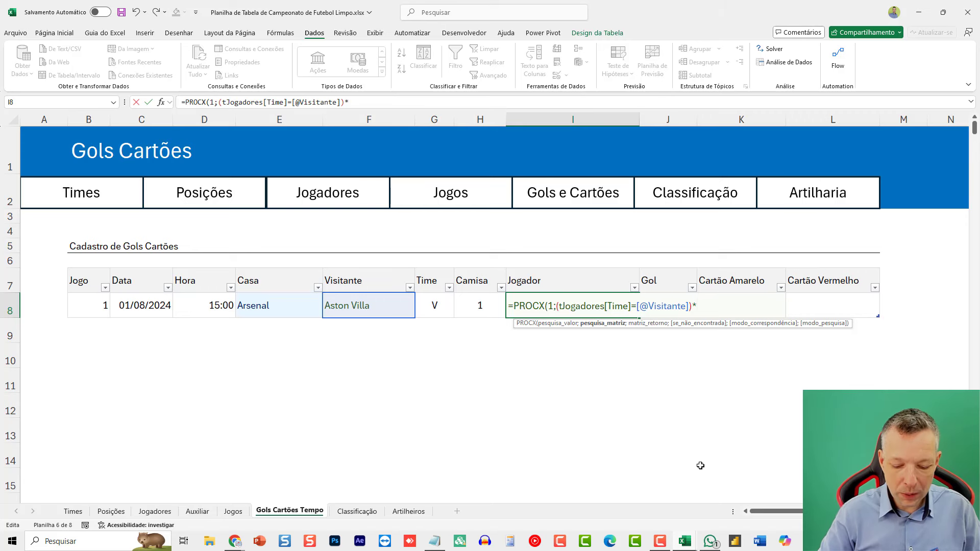
pyautogui.write('(')
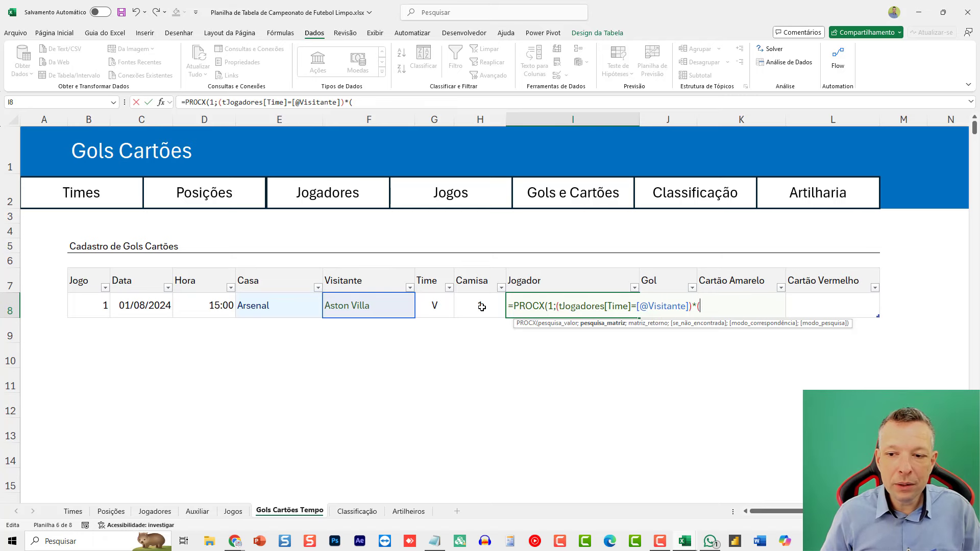
pyautogui.click(167, 514)
pyautogui.click(199, 274)
pyautogui.hotkey('ctrl', 'Down')
pyautogui.hotkey('ctrl', 'shift', 'Up')
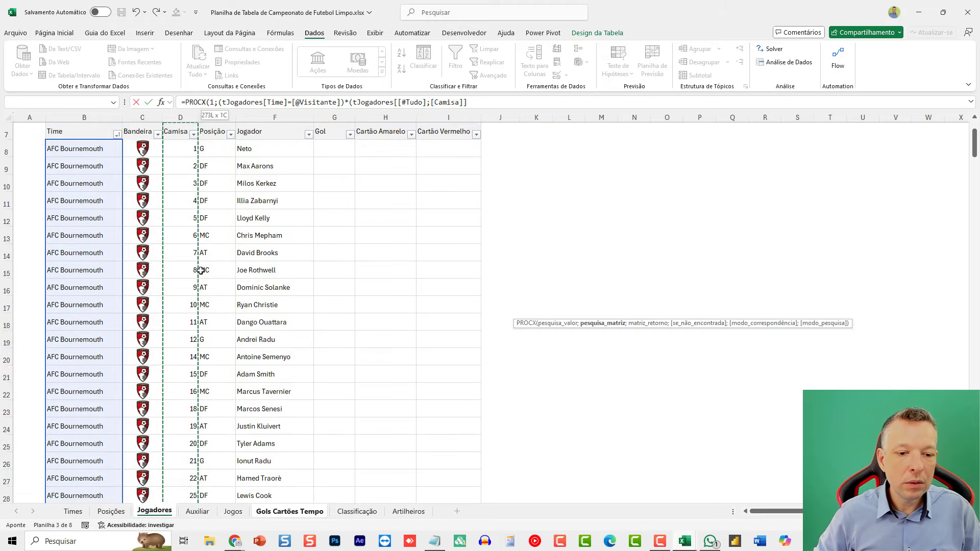
pyautogui.hotkey('shift', 'Down')
pyautogui.scroll(2, 327, 245)
pyautogui.click(430, 105)
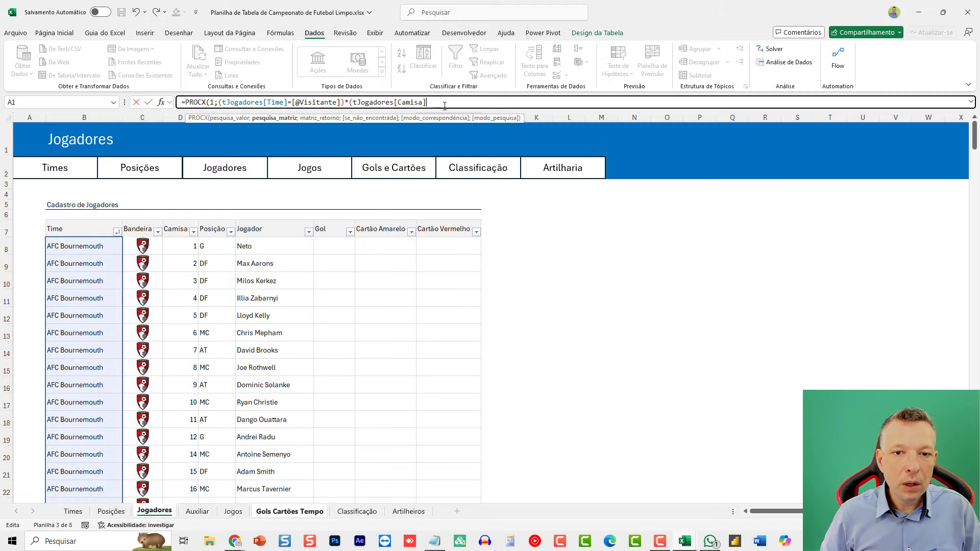
pyautogui.write('=')
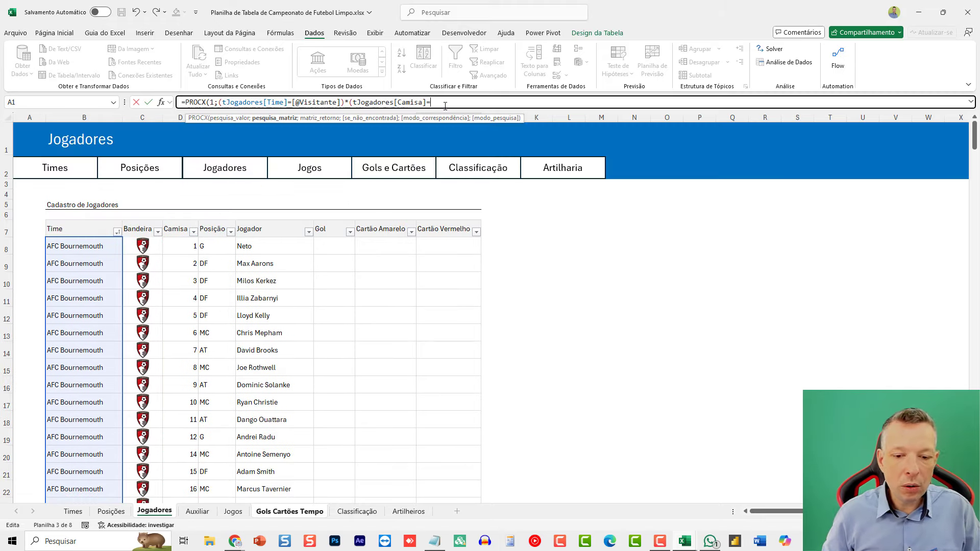
pyautogui.click(296, 512)
pyautogui.click(477, 306)
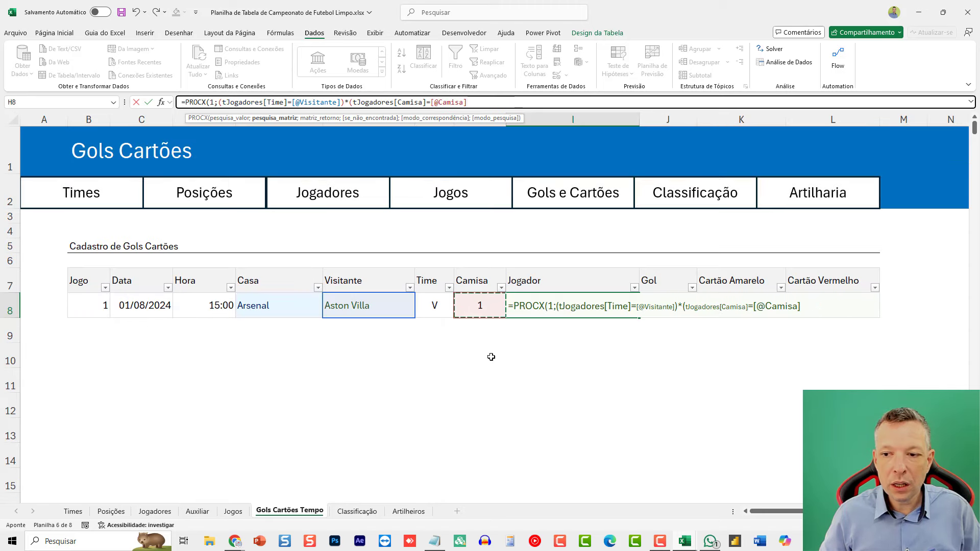
pyautogui.write(');')
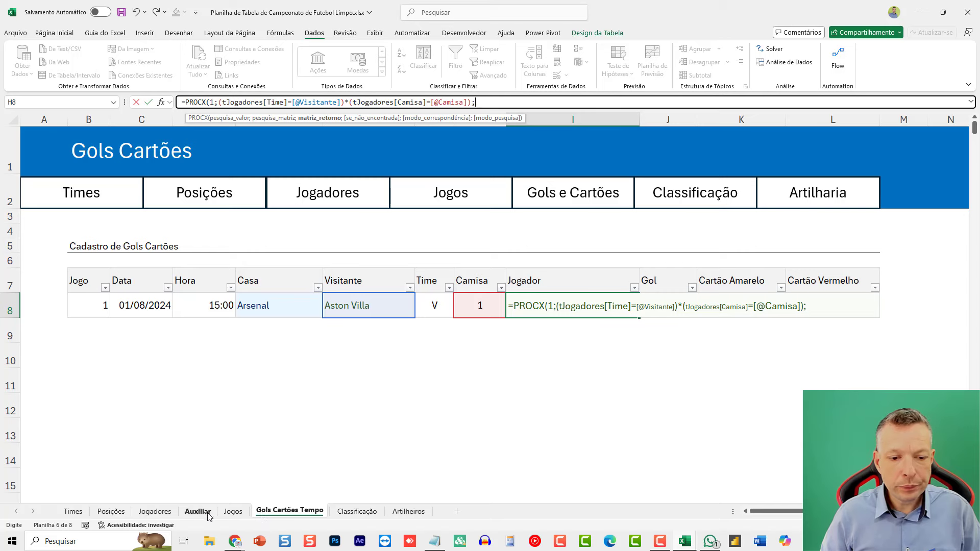
# Step: Use the whole tJogadores[Jogador] column from the Jogadores sheet as the PROCX return array
pyautogui.click(155, 512)
pyautogui.click(276, 361)
pyautogui.hotkey('ctrl', 'Down')
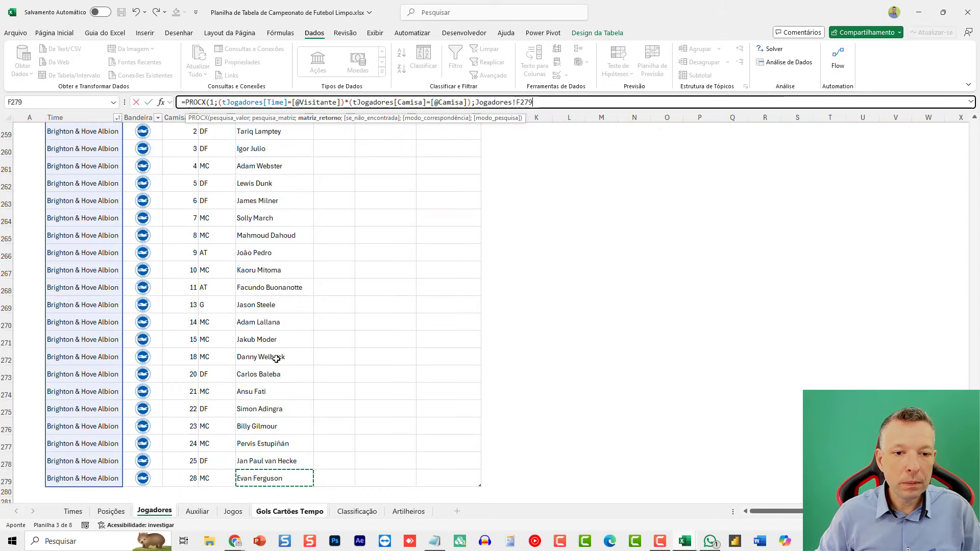
pyautogui.hotkey('ctrl', 'shift', 'Up')
pyautogui.hotkey('shift', 'Down')
pyautogui.scroll(2, 278, 356)
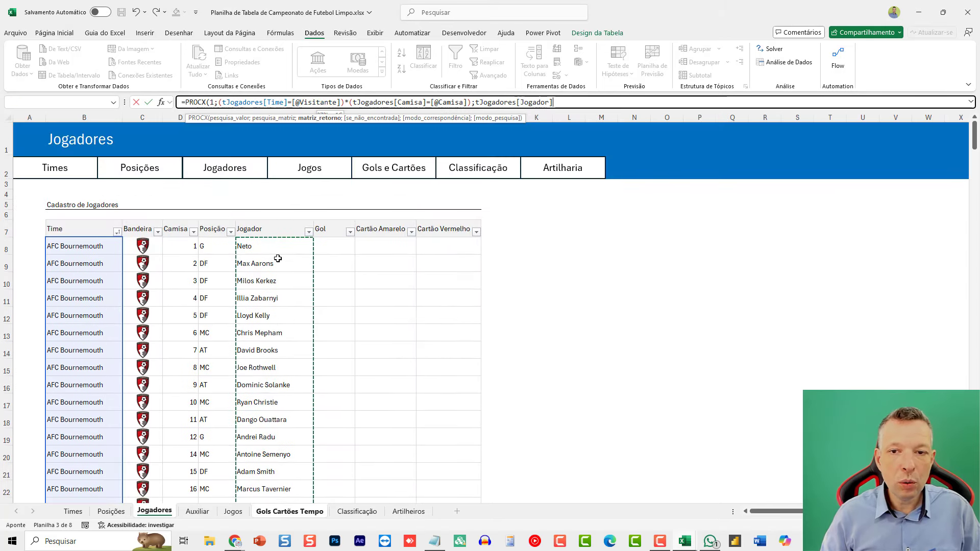
# Step: Set the not-found result to "N/E", close the PROCX formula and enter it in I8
pyautogui.write(';')
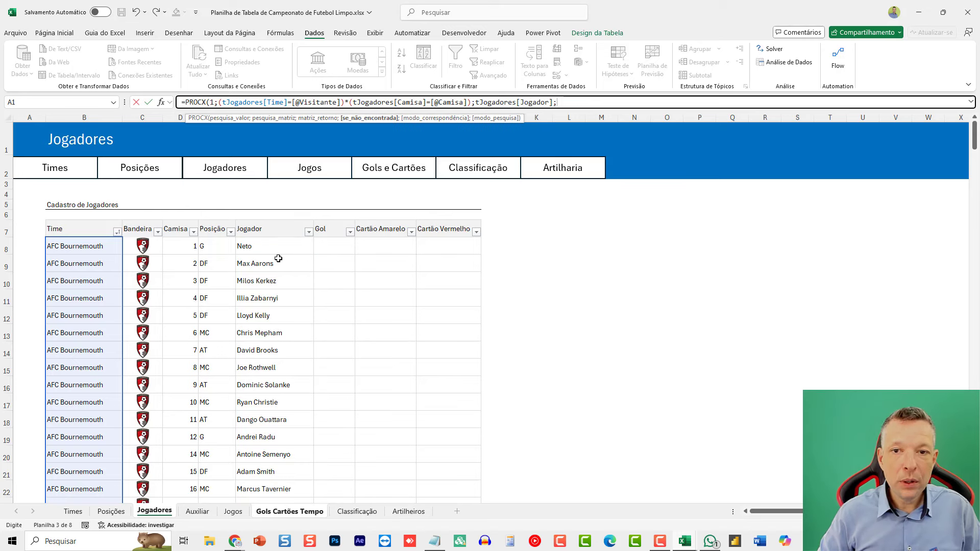
pyautogui.write('"NF')
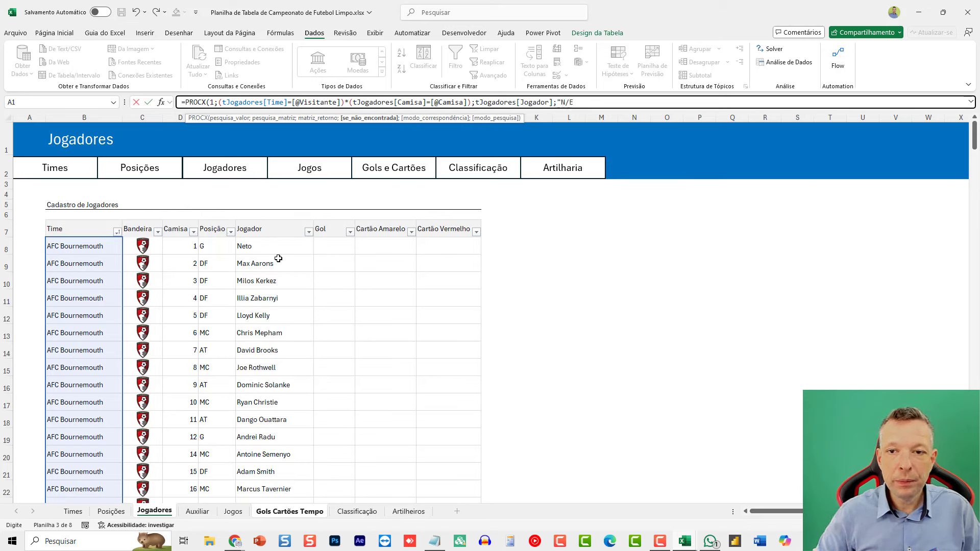
pyautogui.write('")')
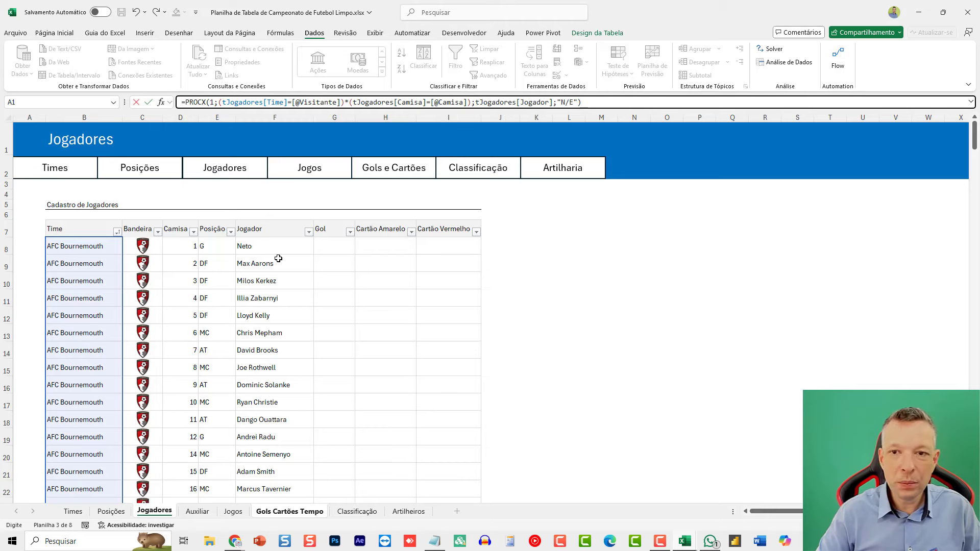
pyautogui.press('Return')
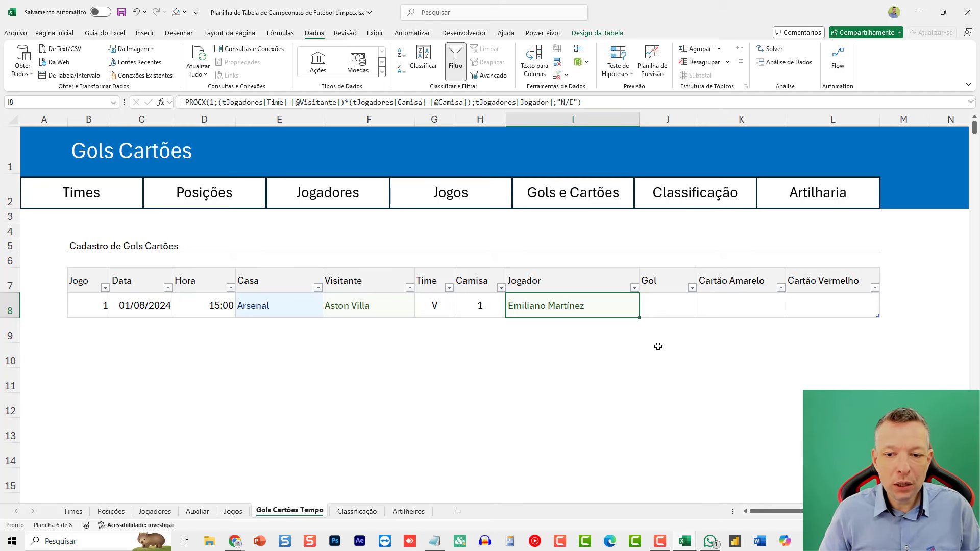
# Step: Open the Jogador formula in I8 for editing and examine PROCX's lookup value and its combined search-array argument
pyautogui.press('F2')
pyautogui.moveTo(778, 514); pyautogui.dragTo(802, 514)
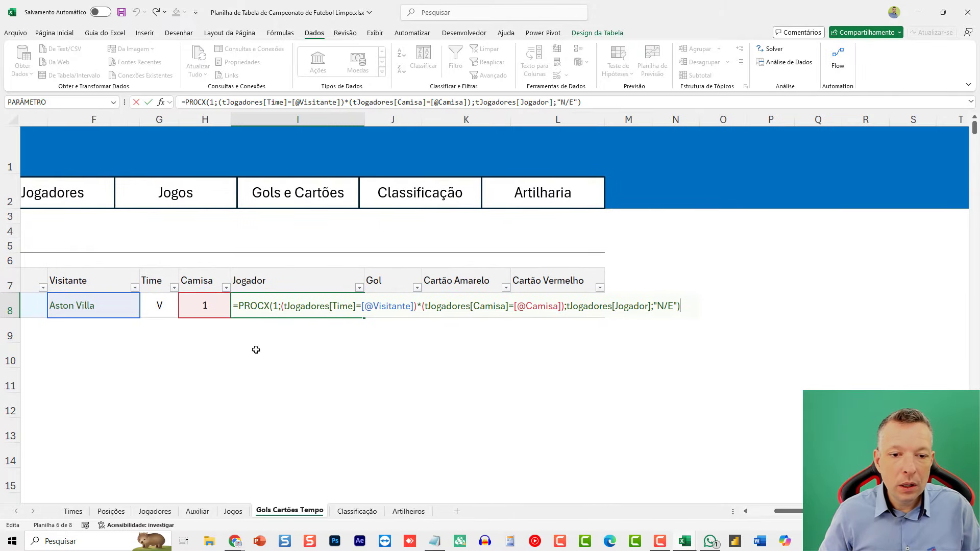
pyautogui.click(278, 306)
pyautogui.click(304, 327)
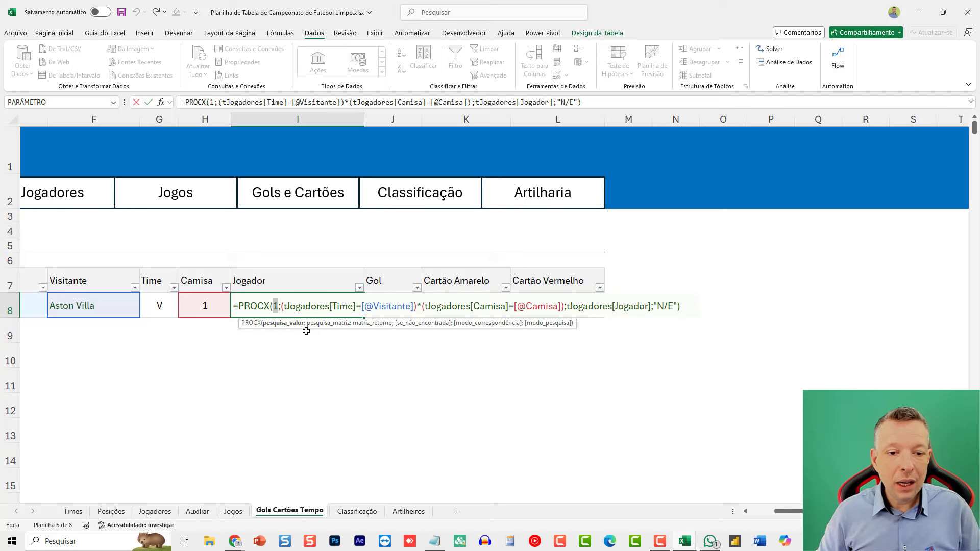
pyautogui.press('Right')
pyautogui.press('Right')
pyautogui.hotkey('shift', 'Right')
pyautogui.hotkey('shift', 'Right')
pyautogui.hotkey('shift', 'Right')
pyautogui.hotkey('shift', 'Right')
pyautogui.hotkey('shift', 'Right')
pyautogui.hotkey('shift', 'Right')
pyautogui.hotkey('shift', 'Right')
pyautogui.hotkey('shift', 'Right')
pyautogui.hotkey('shift', 'Right')
pyautogui.hotkey('shift', 'Right')
pyautogui.hotkey('shift', 'Right')
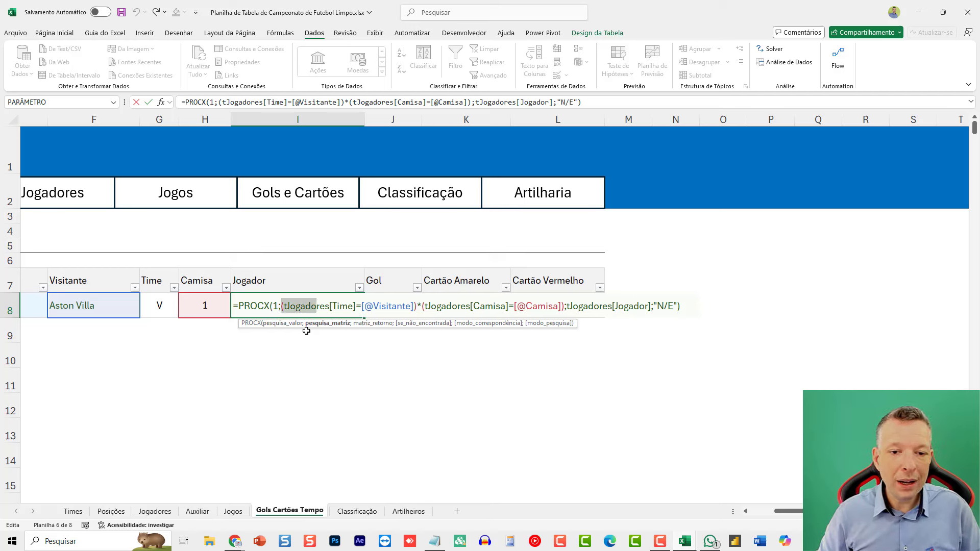
pyautogui.hotkey('shift', 'Right')
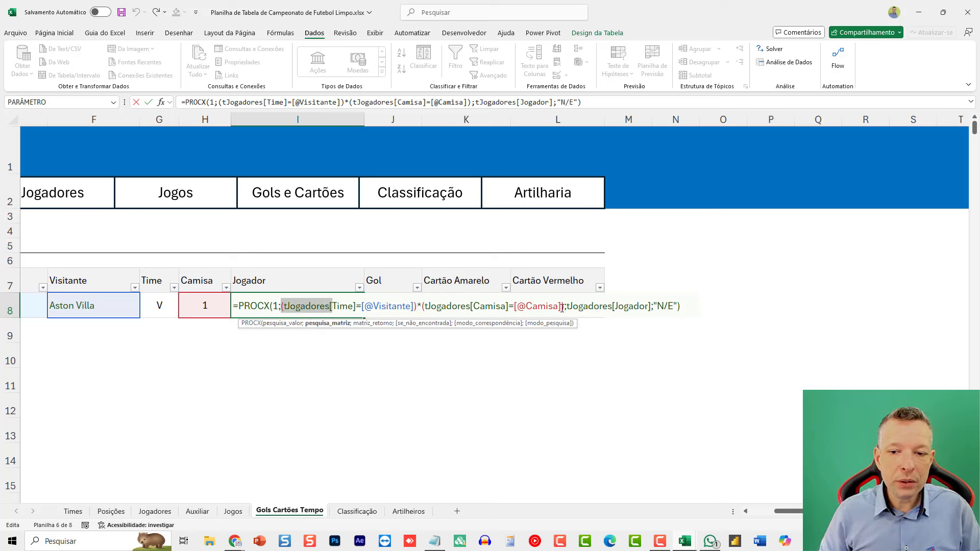
pyautogui.keyDown('shift'); pyautogui.click(562, 308); pyautogui.keyUp('shift')
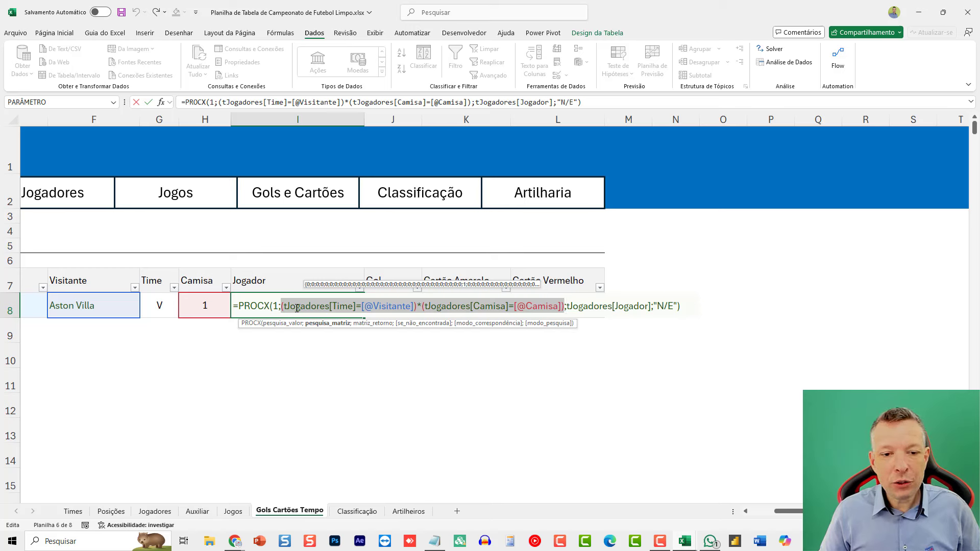
# Step: Evaluate the Time=Visitante condition and the Camisa condition separately within the PROCX formula, reverting each to its expression
pyautogui.moveTo(282, 306); pyautogui.dragTo(416, 305)
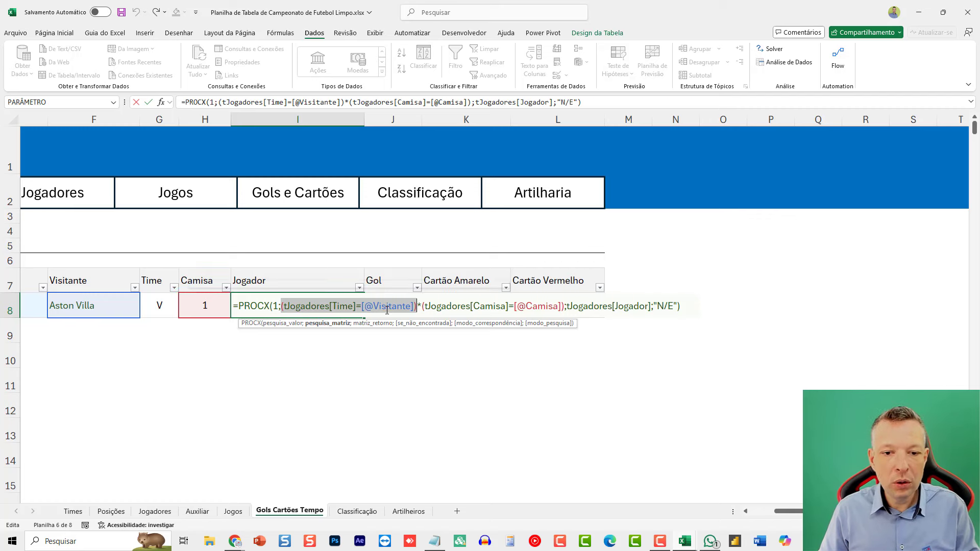
pyautogui.press('F9')
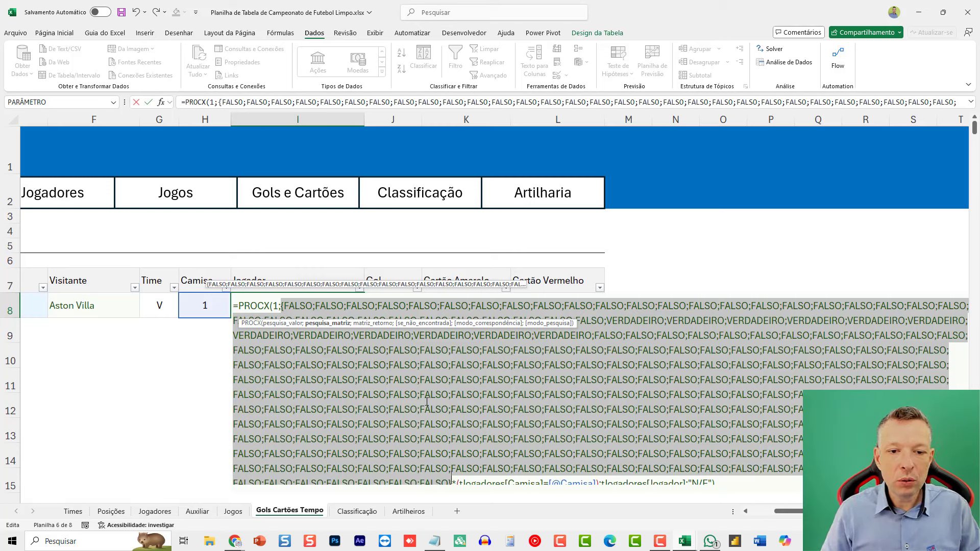
pyautogui.moveTo(360, 330); pyautogui.dragTo(341, 247)
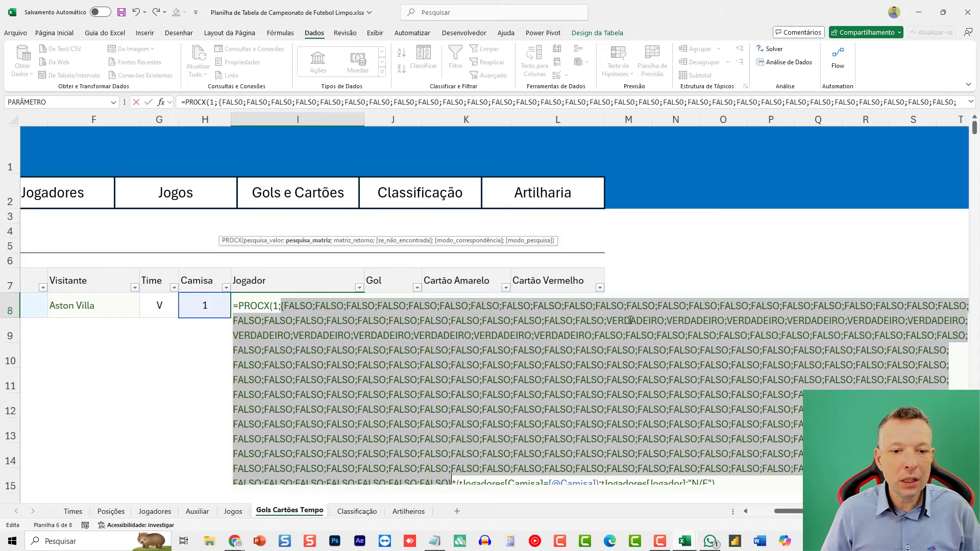
pyautogui.hotkey('ctrl', 'z')
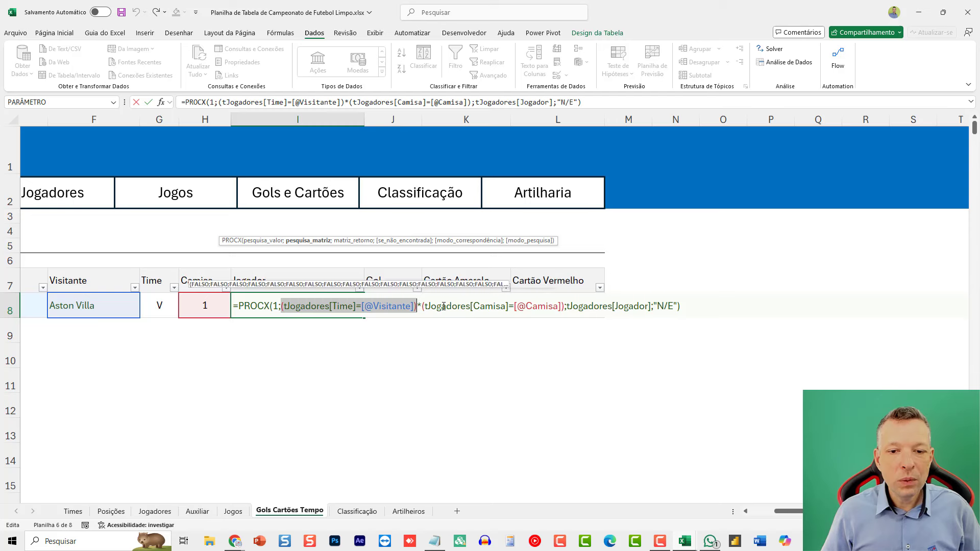
pyautogui.moveTo(421, 307); pyautogui.dragTo(566, 307)
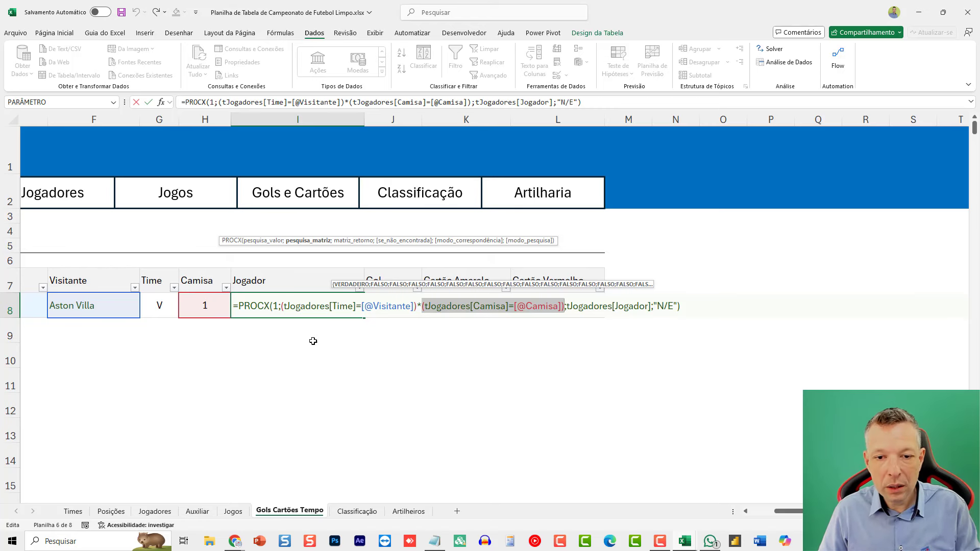
pyautogui.press('F9')
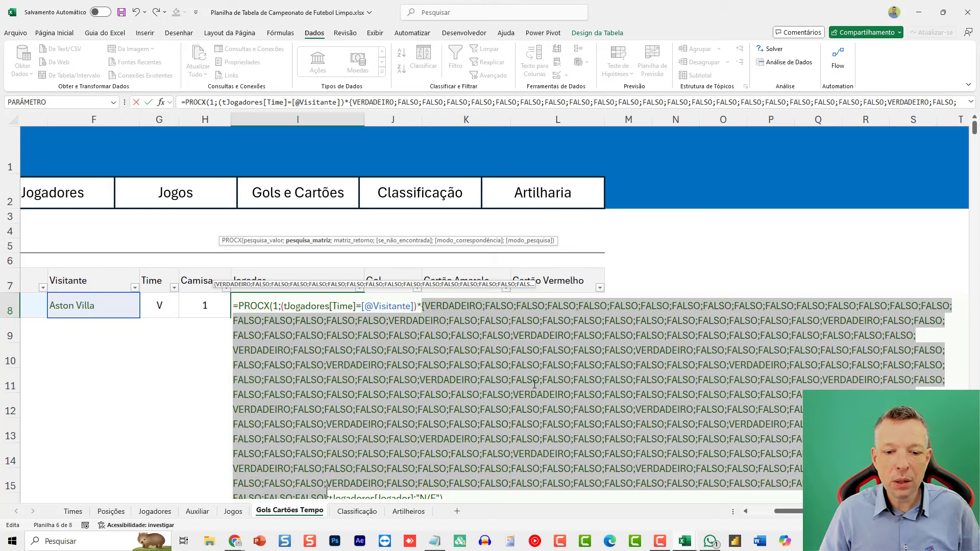
pyautogui.hotkey('ctrl', 'z')
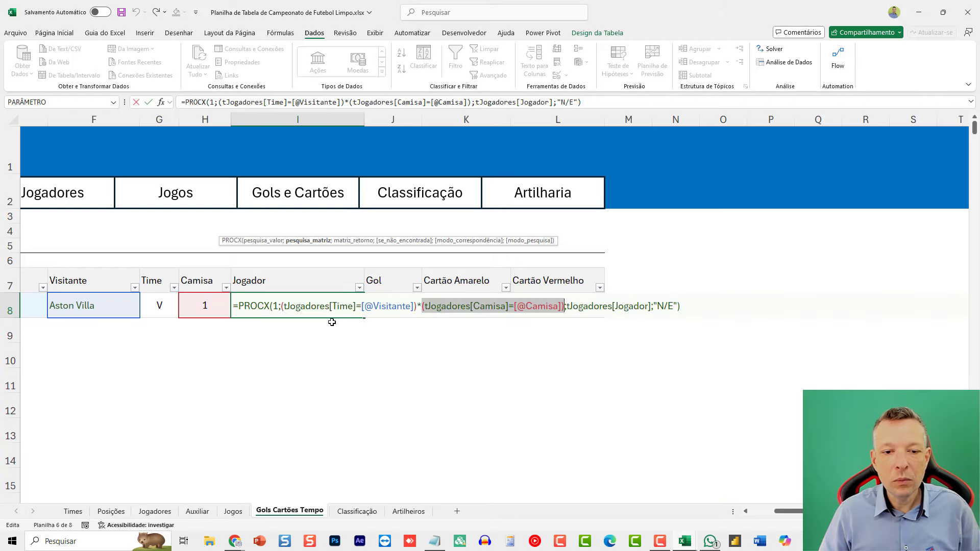
# Step: Evaluate the product of both conditions and the tJogadores[Jogador] return array, reverting each, and leave the formula in I8
pyautogui.moveTo(281, 306); pyautogui.dragTo(566, 308)
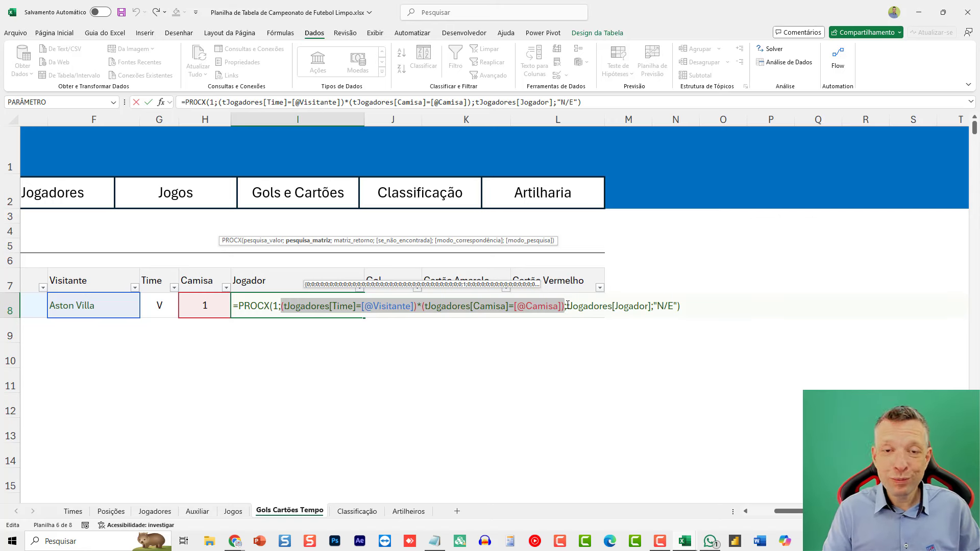
pyautogui.press('F9')
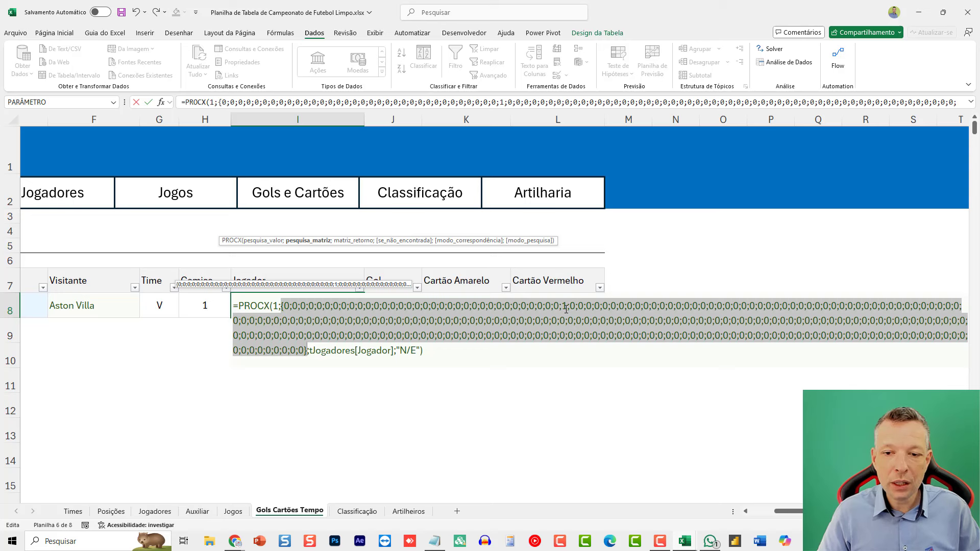
pyautogui.hotkey('ctrl', 'z')
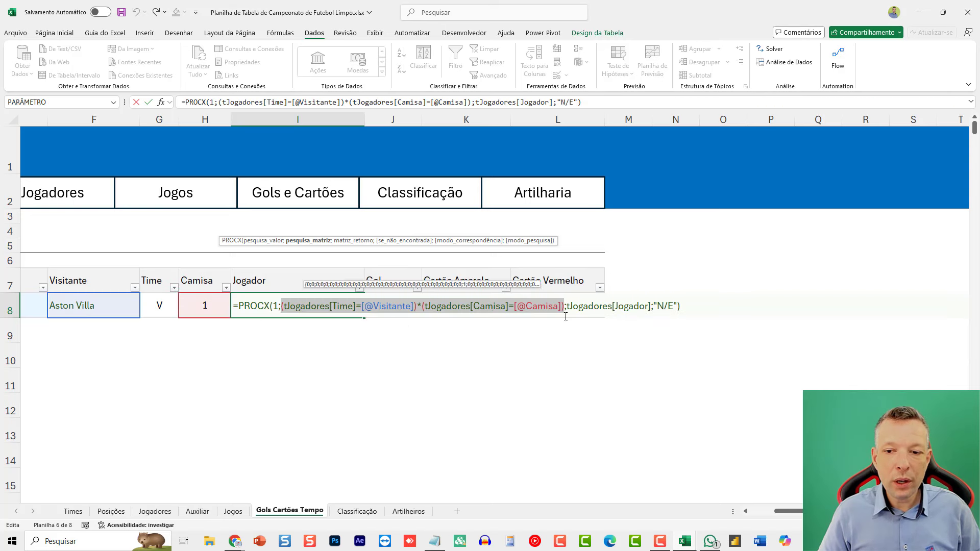
pyautogui.moveTo(567, 306); pyautogui.dragTo(651, 306)
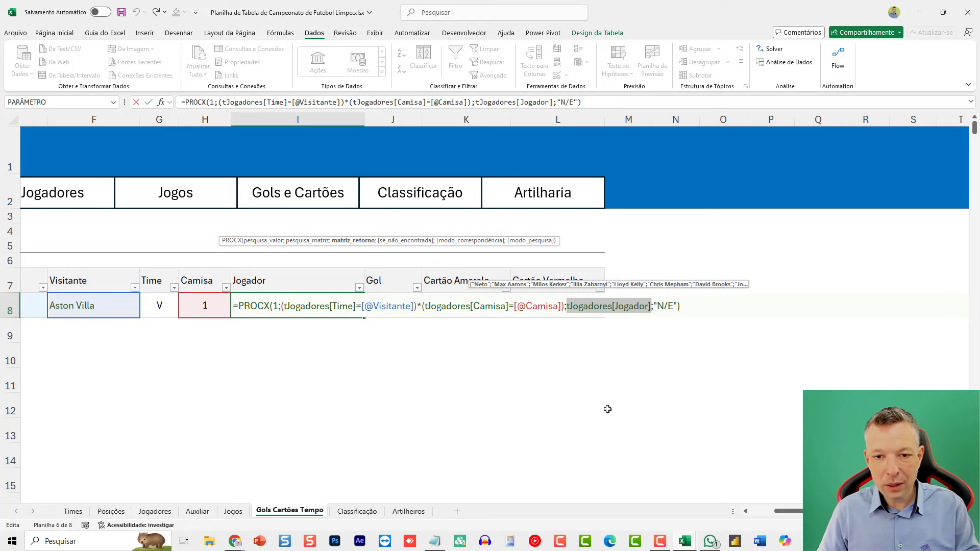
pyautogui.press('F9')
pyautogui.hotkey('ctrl', 'z')
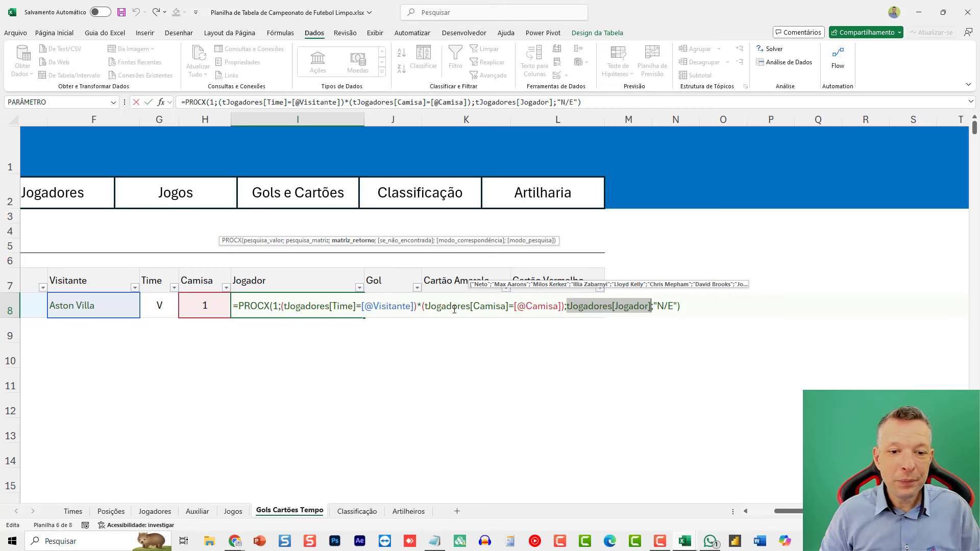
pyautogui.press('Return')
pyautogui.press('Up')
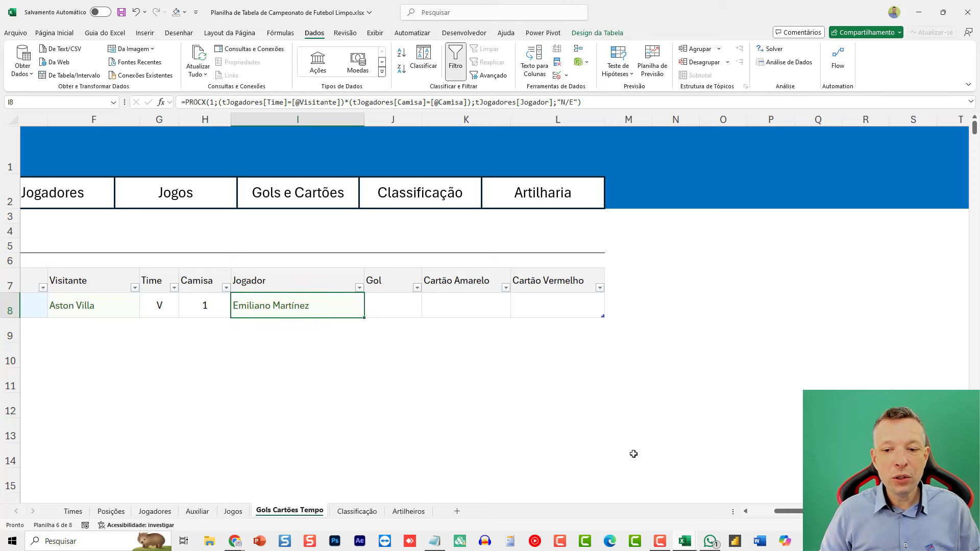
# Step: Enlarge the formula display and test the Jogador cell's response by switching row 8's Time between C and V, ending on V
pyautogui.moveTo(780, 512); pyautogui.dragTo(754, 512)
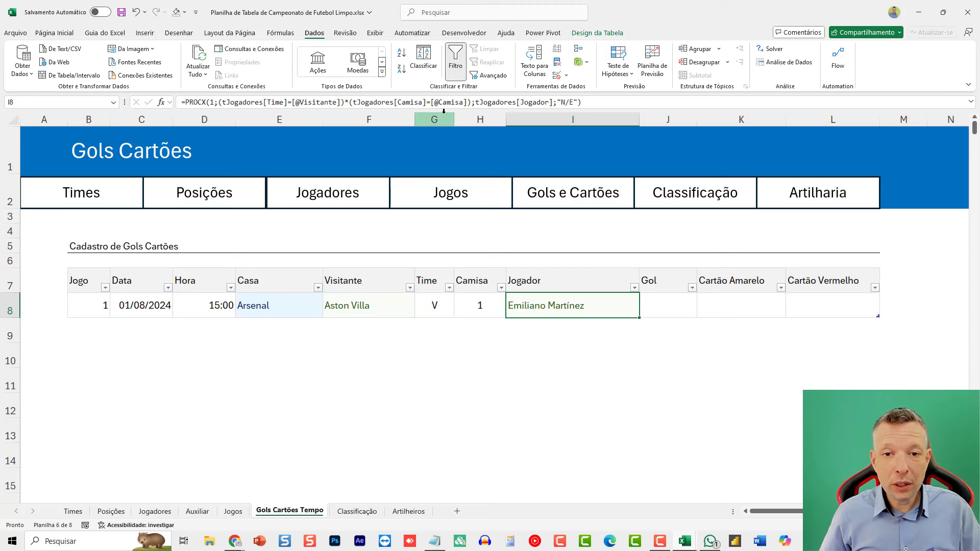
pyautogui.moveTo(444, 111)
pyautogui.mouseDown()
pyautogui.moveTo(438, 145)
pyautogui.moveTo(437, 128)
pyautogui.mouseUp()
pyautogui.click(431, 326)
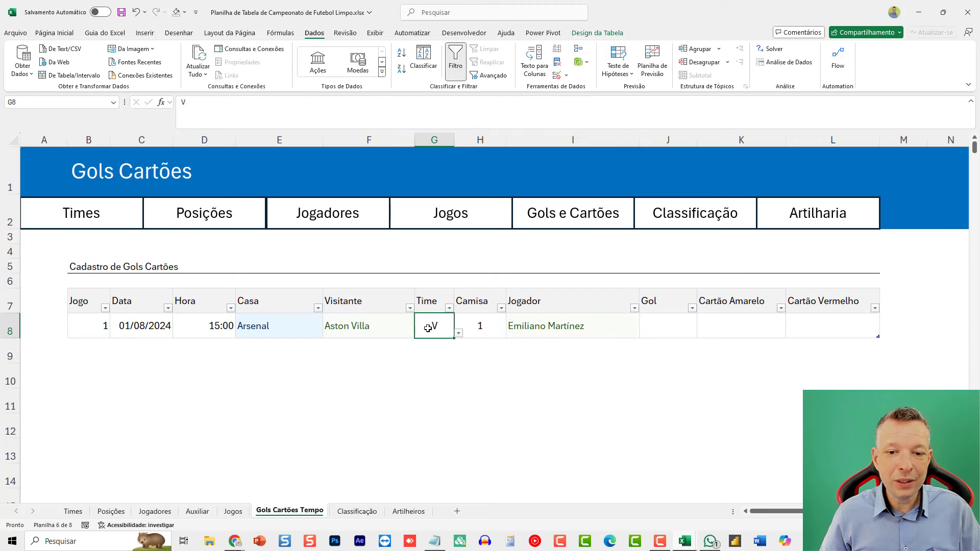
pyautogui.click(459, 335)
pyautogui.click(434, 352)
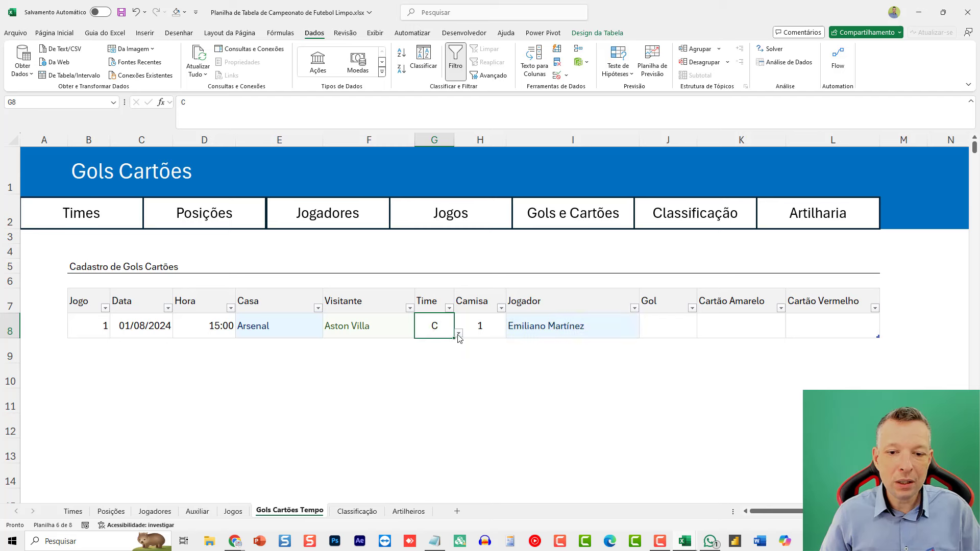
pyautogui.click(459, 335)
pyautogui.click(435, 352)
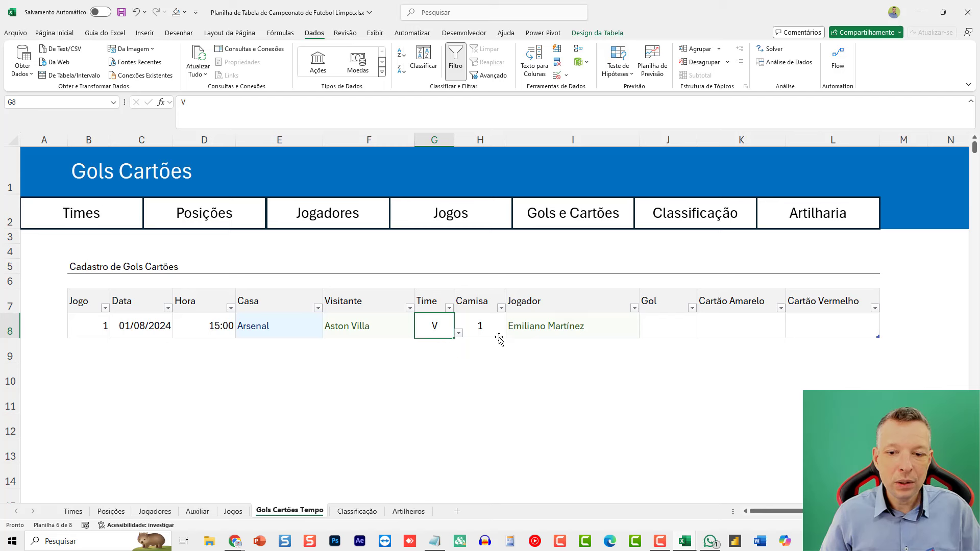
pyautogui.click(538, 330)
pyautogui.click(435, 324)
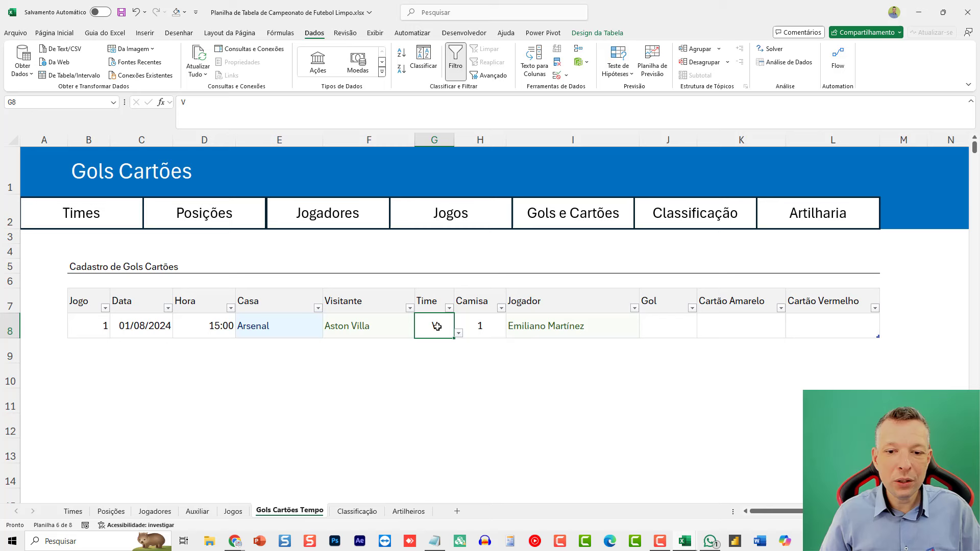
pyautogui.click(459, 335)
pyautogui.click(438, 344)
pyautogui.click(459, 334)
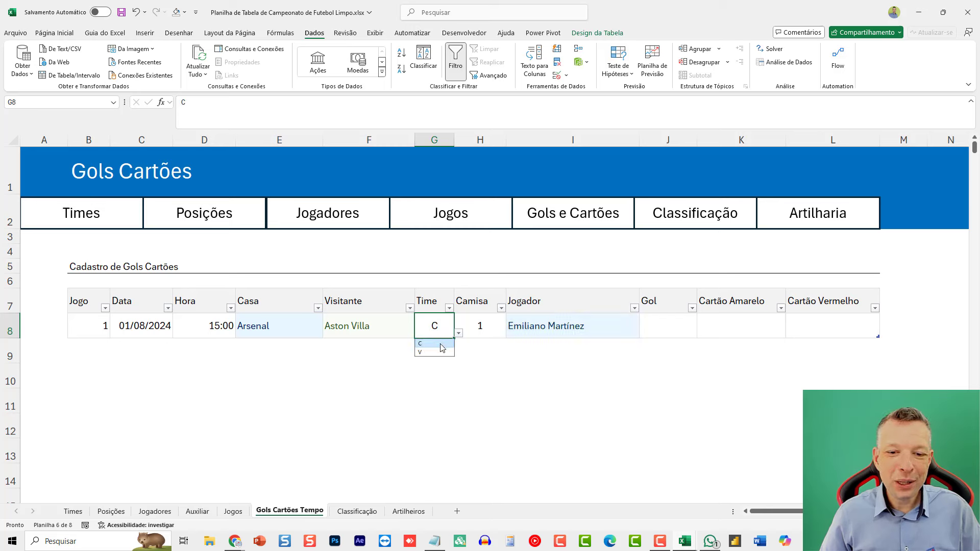
pyautogui.click(433, 353)
pyautogui.click(525, 327)
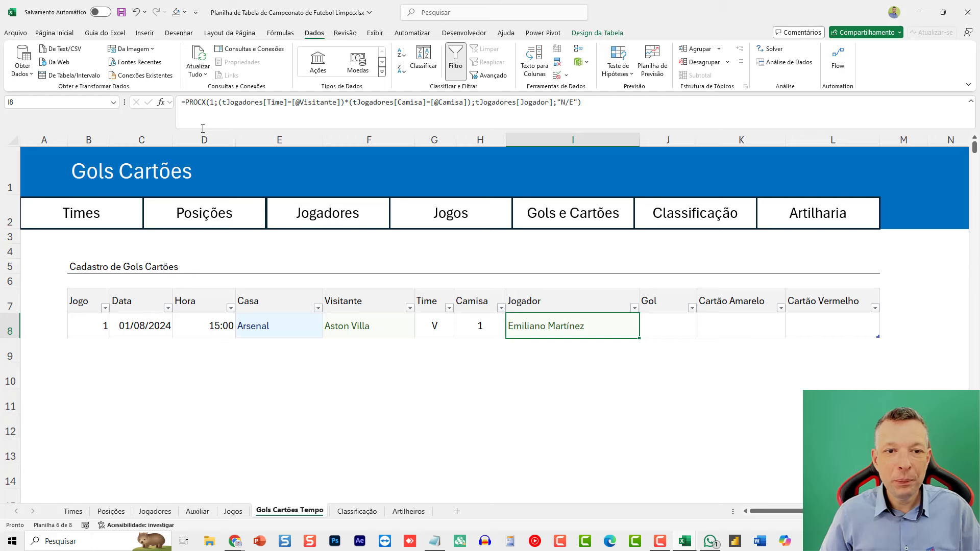
# Step: Try to duplicate the PROCX formula text from I8 into cell I10
pyautogui.click(202, 128)
pyautogui.hotkey('ctrl', 'a')
pyautogui.hotkey('ctrl', 'c')
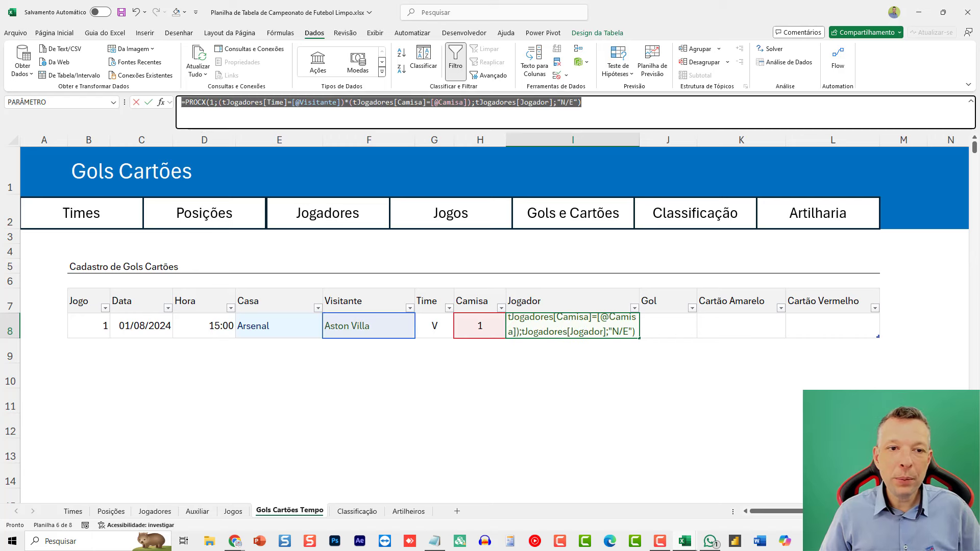
pyautogui.press('Return')
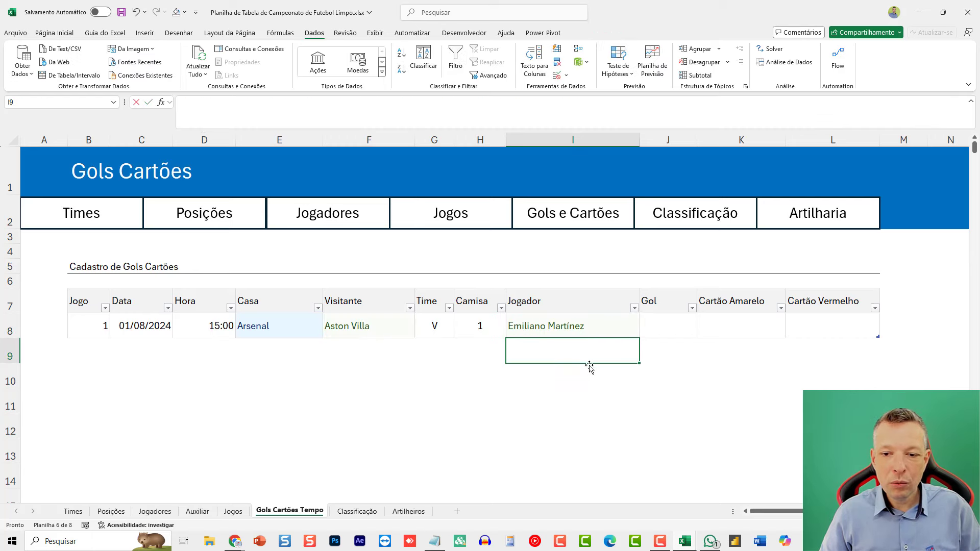
pyautogui.doubleClick(581, 366)
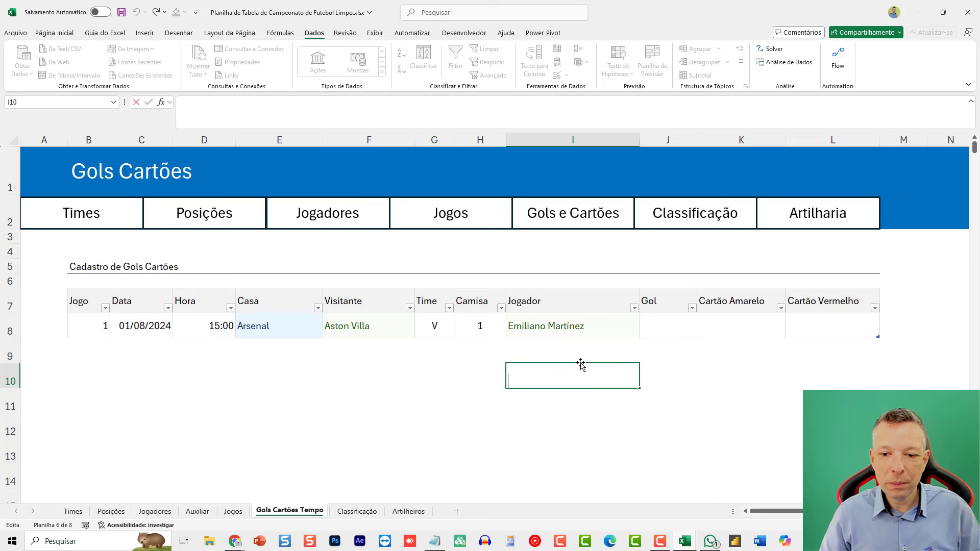
pyautogui.hotkey('ctrl', 'v')
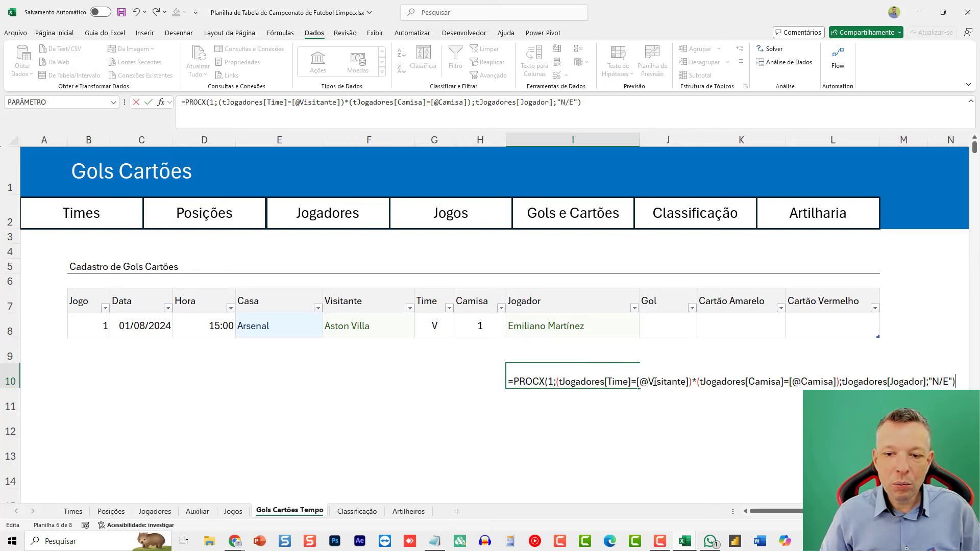
pyautogui.moveTo(640, 382); pyautogui.dragTo(690, 384)
pyautogui.click(295, 328)
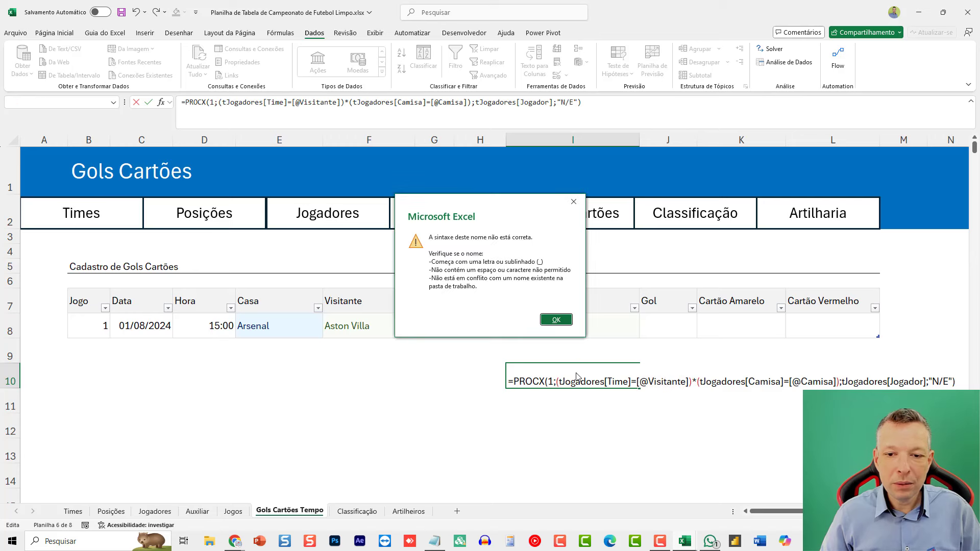
pyautogui.click(556, 320)
pyautogui.press('Escape')
pyautogui.click(568, 322)
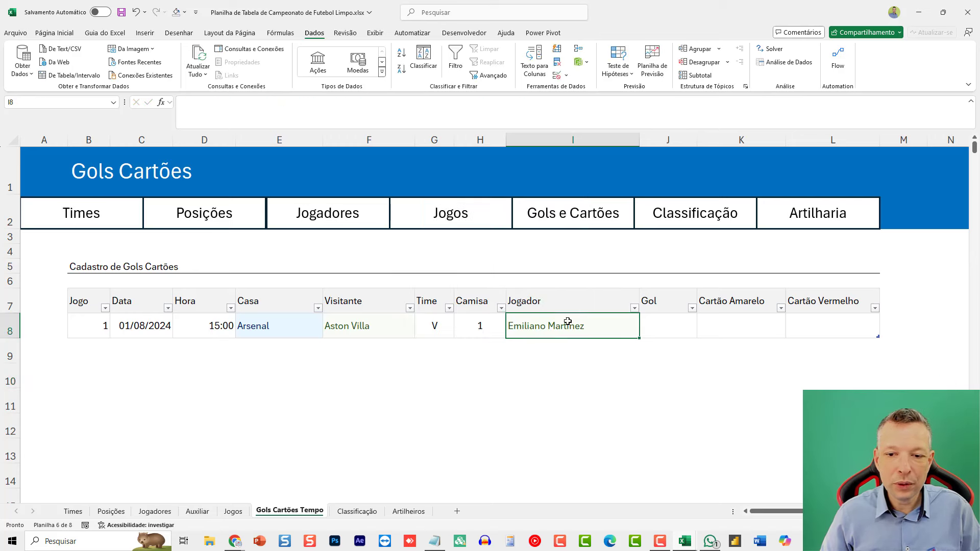
pyautogui.click(460, 127)
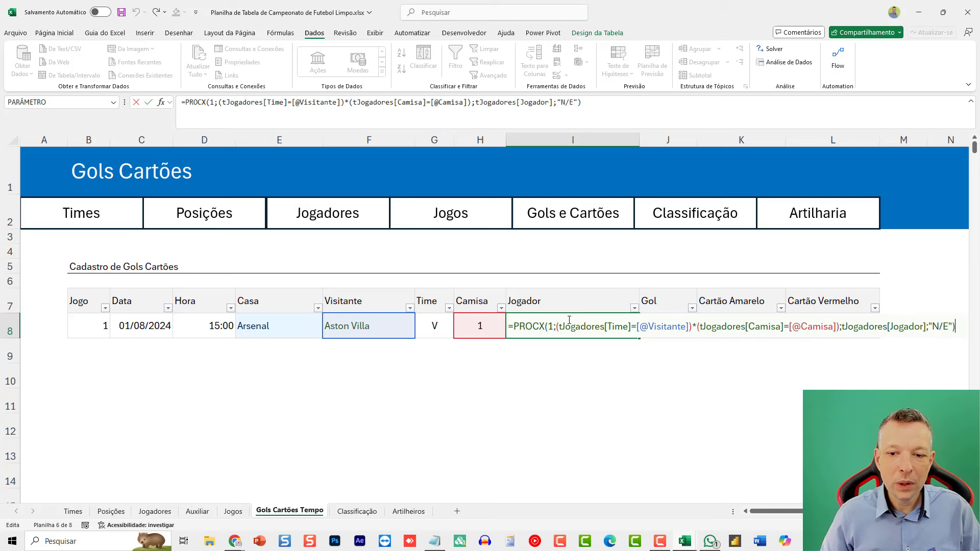
pyautogui.click(592, 101)
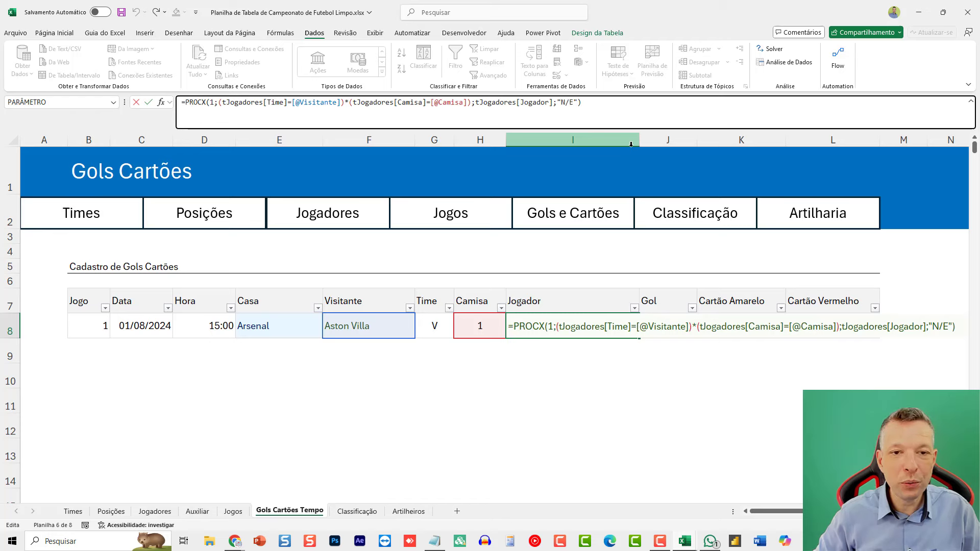
pyautogui.write('SE(')
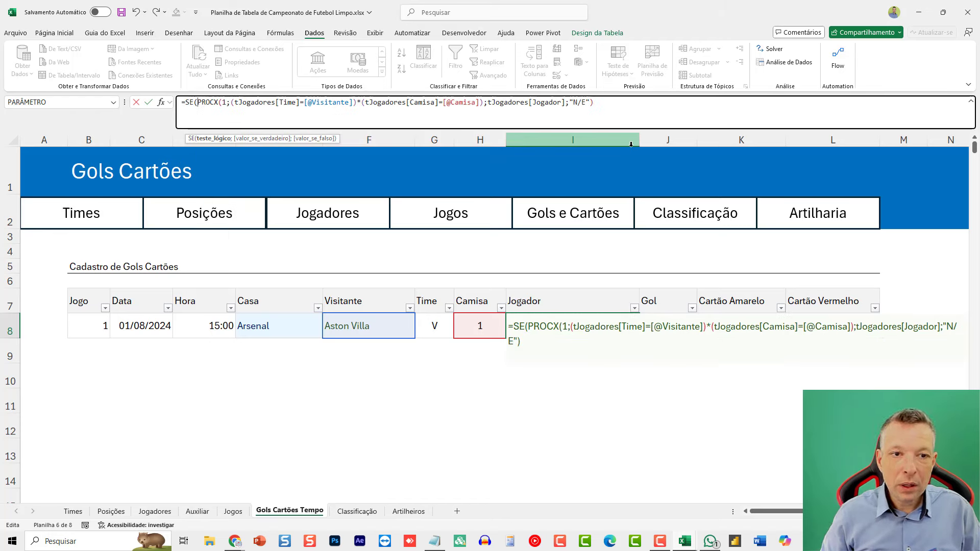
pyautogui.write(';')
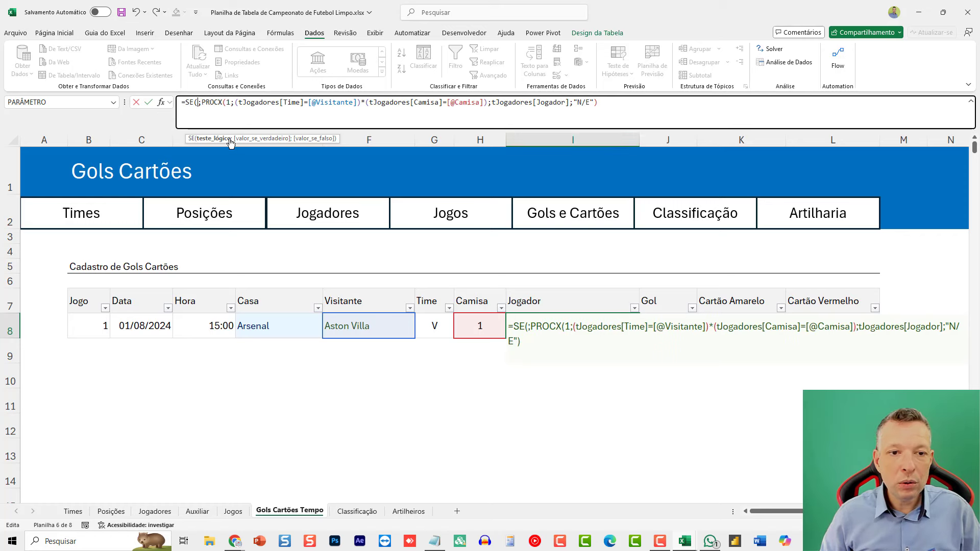
pyautogui.click(434, 325)
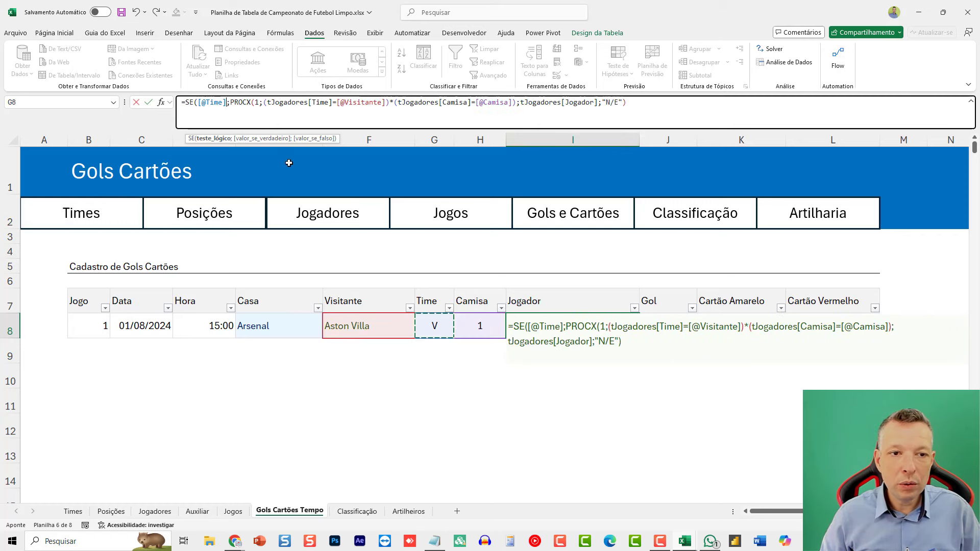
pyautogui.write('="')
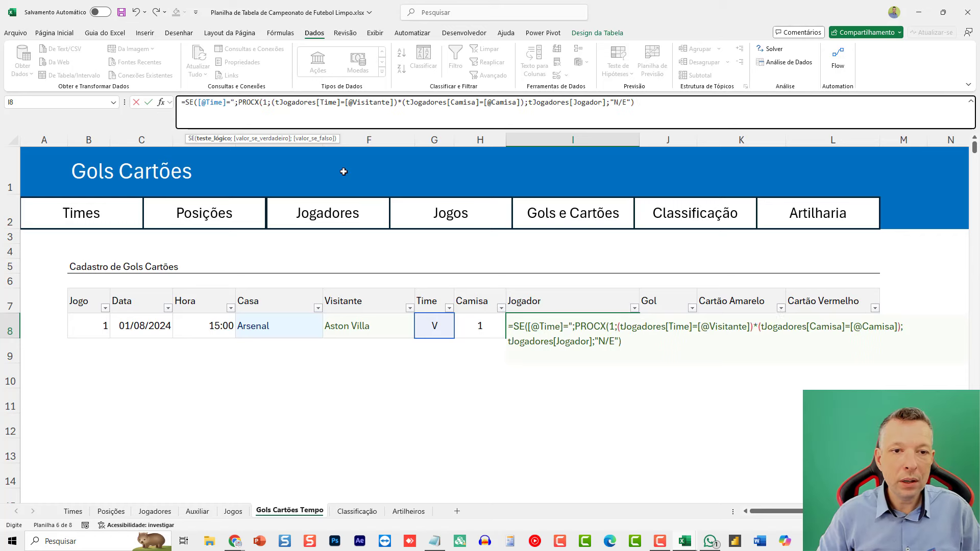
pyautogui.write('V')
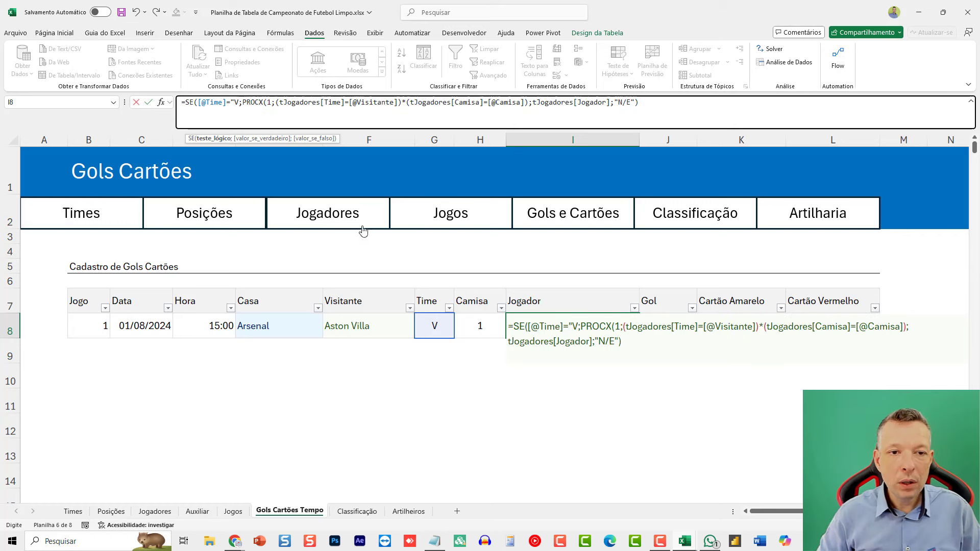
pyautogui.write('"')
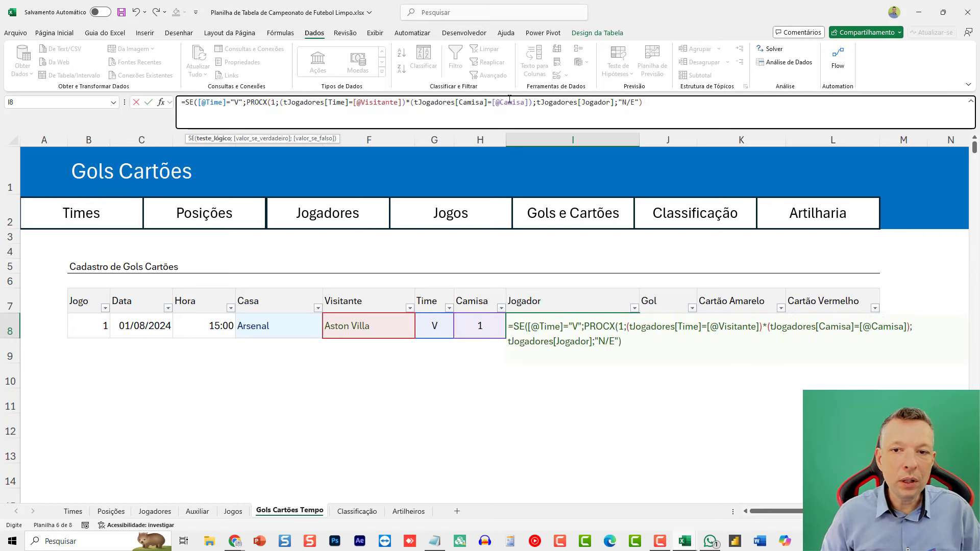
# Step: Add the SE's value-if-false argument on a new formula line as a copy of the Visitante PROCX
pyautogui.click(681, 108)
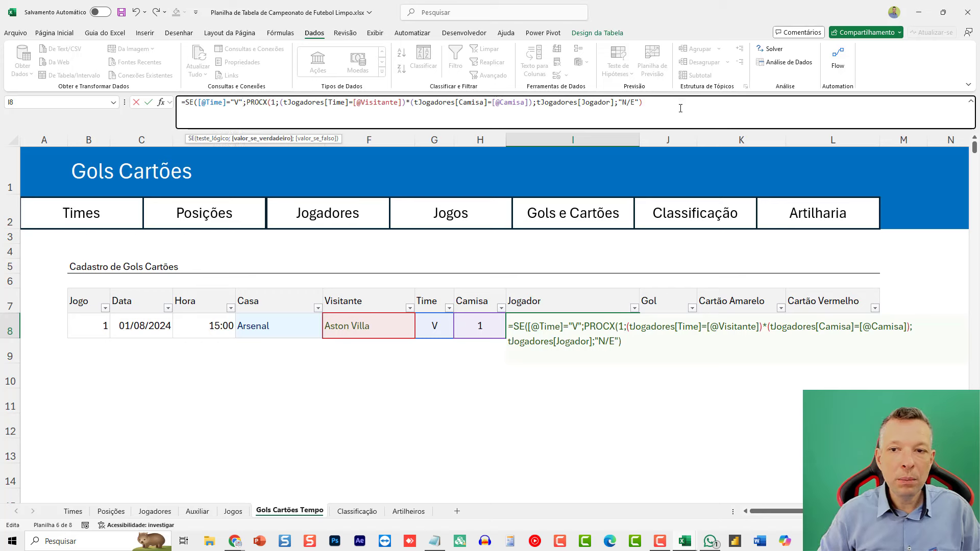
pyautogui.write(';')
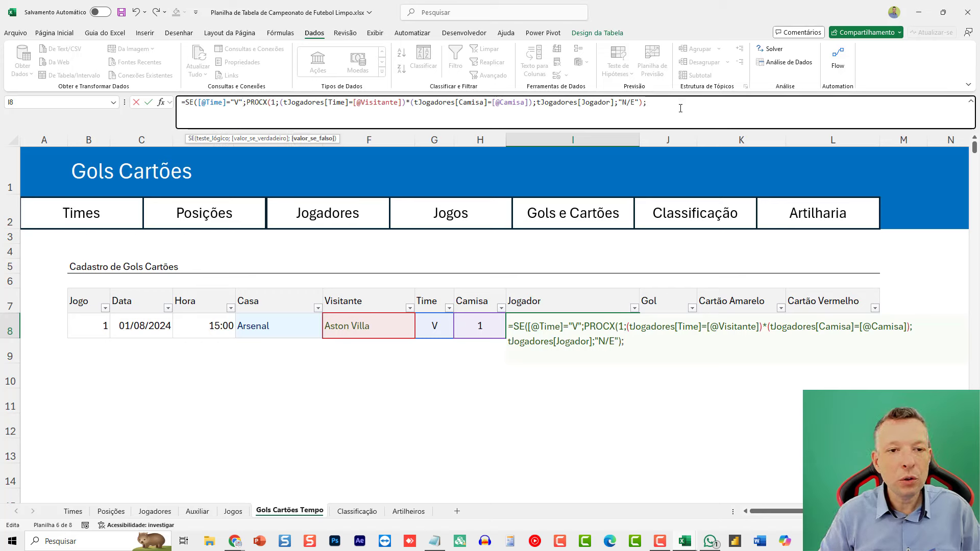
pyautogui.hotkey('alt', 'Return')
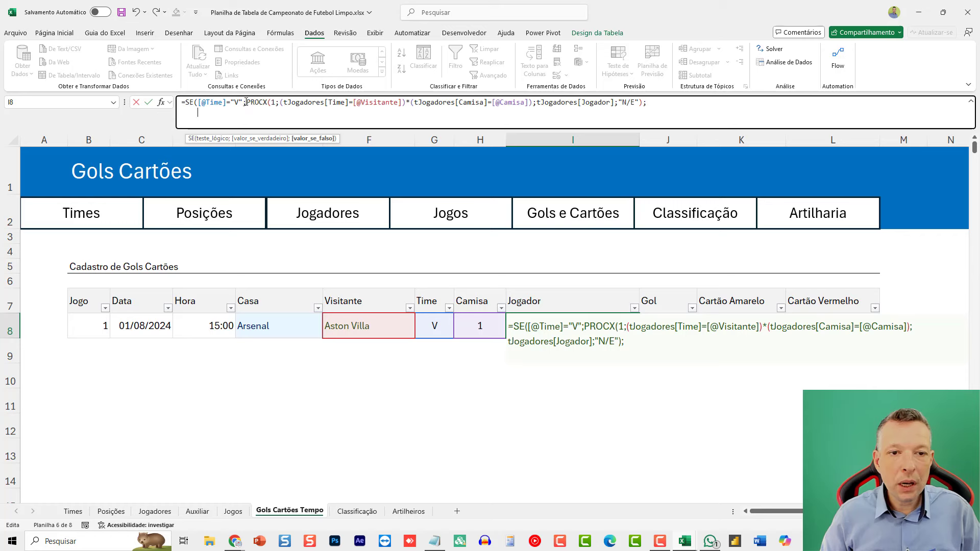
pyautogui.moveTo(245, 102); pyautogui.dragTo(644, 102)
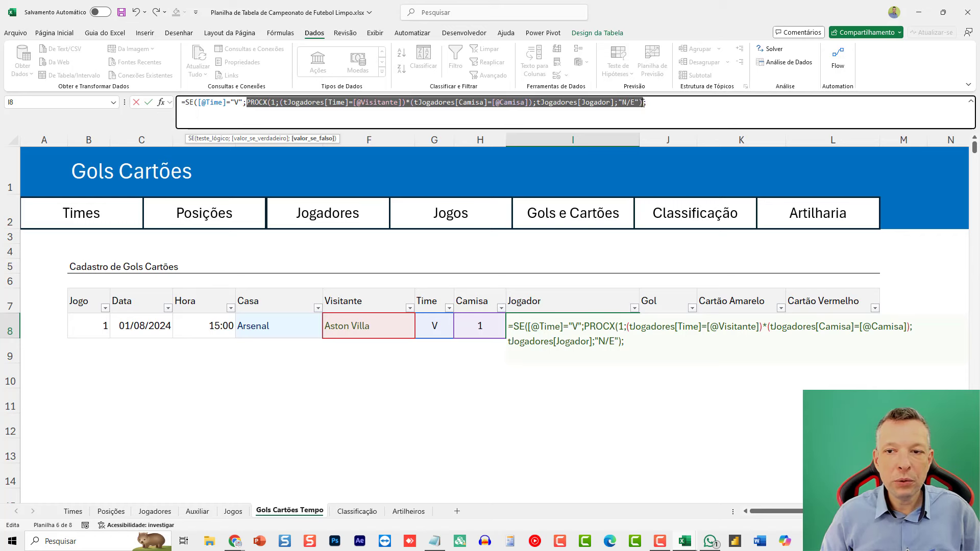
pyautogui.hotkey('ctrl', 'c')
pyautogui.click(243, 112)
pyautogui.hotkey('ctrl', 'v')
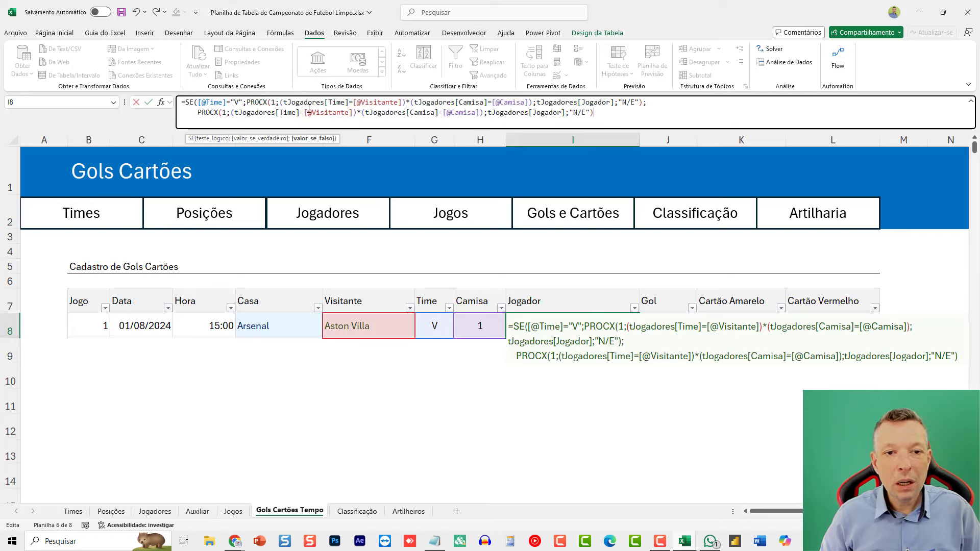
pyautogui.doubleClick(309, 112)
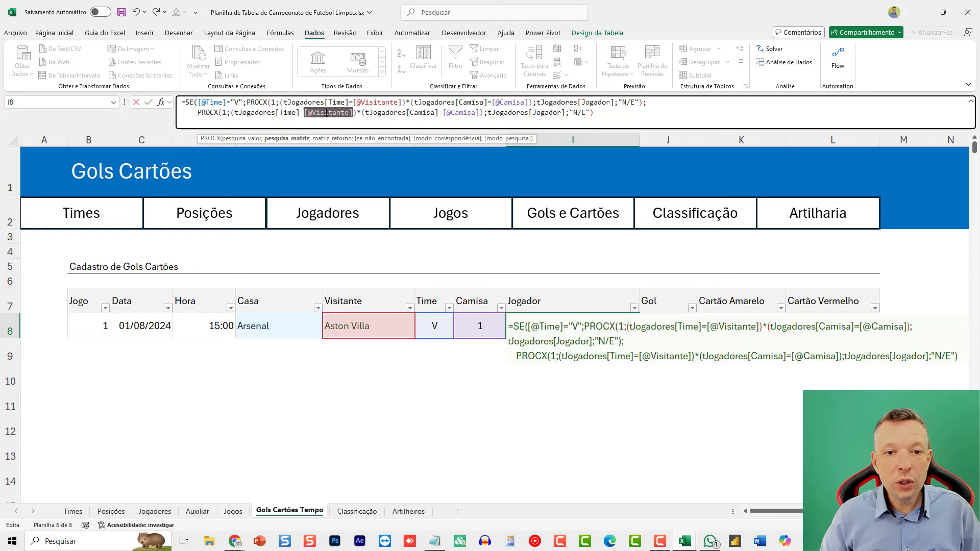
pyautogui.click(264, 329)
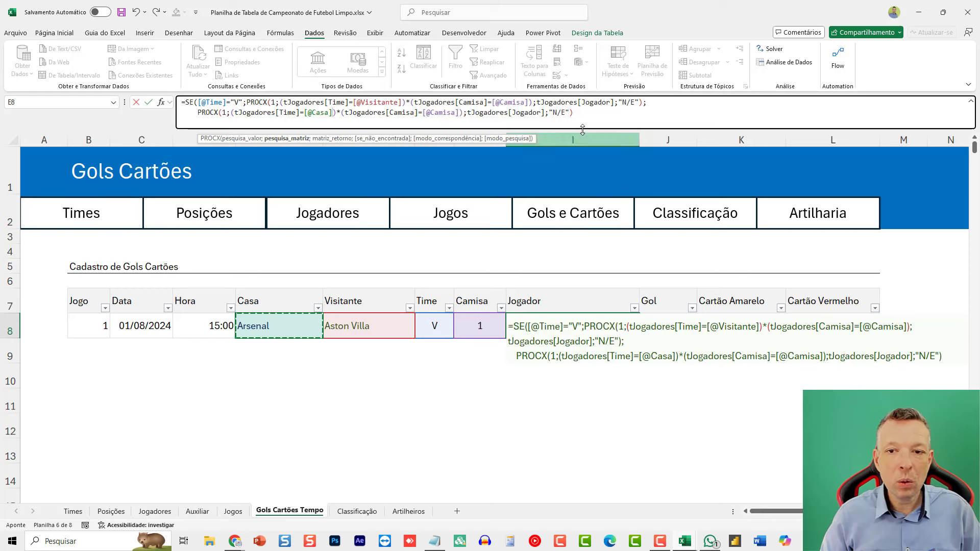
pyautogui.click(609, 104)
pyautogui.write(')')
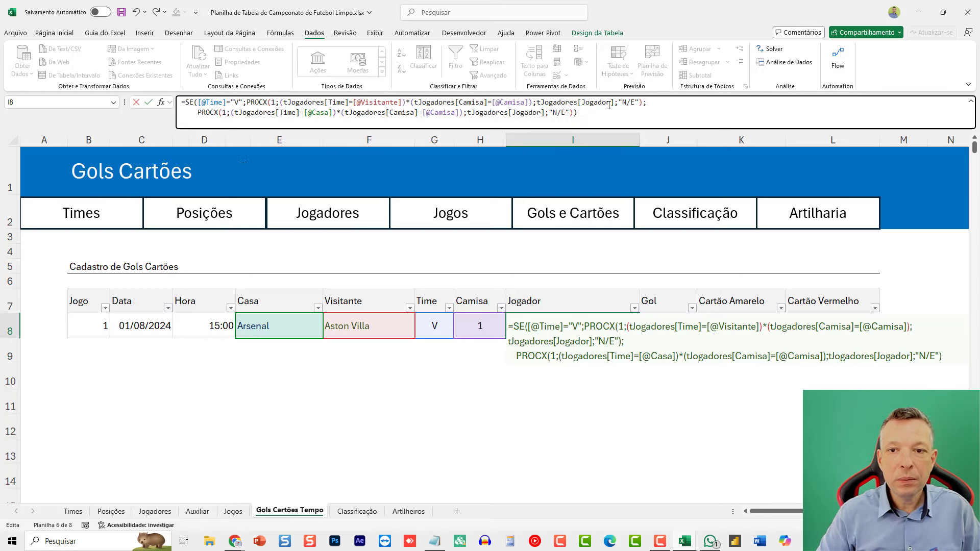
pyautogui.hotkey('ctrl', 'Return')
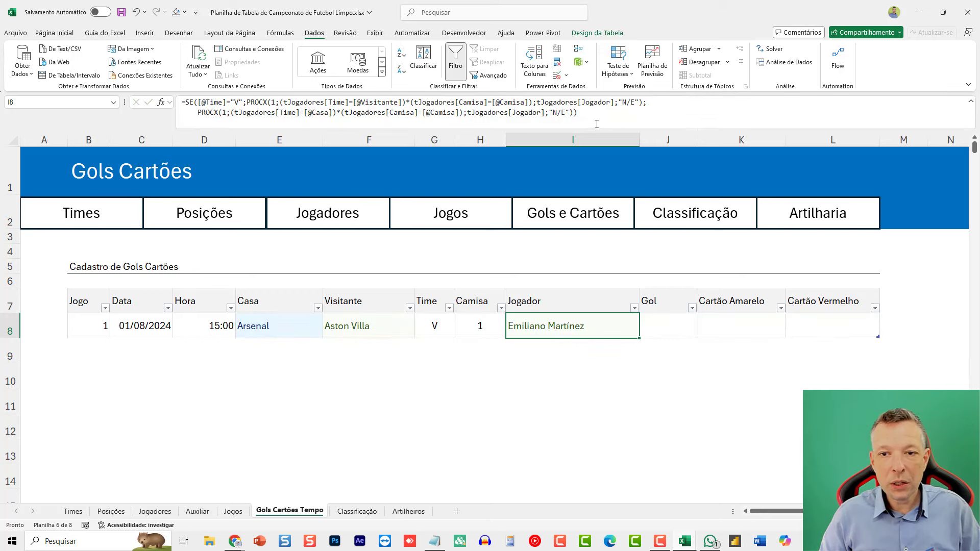
# Step: Test the SE formula by switching row 8's Time to C and back to V
pyautogui.click(597, 124)
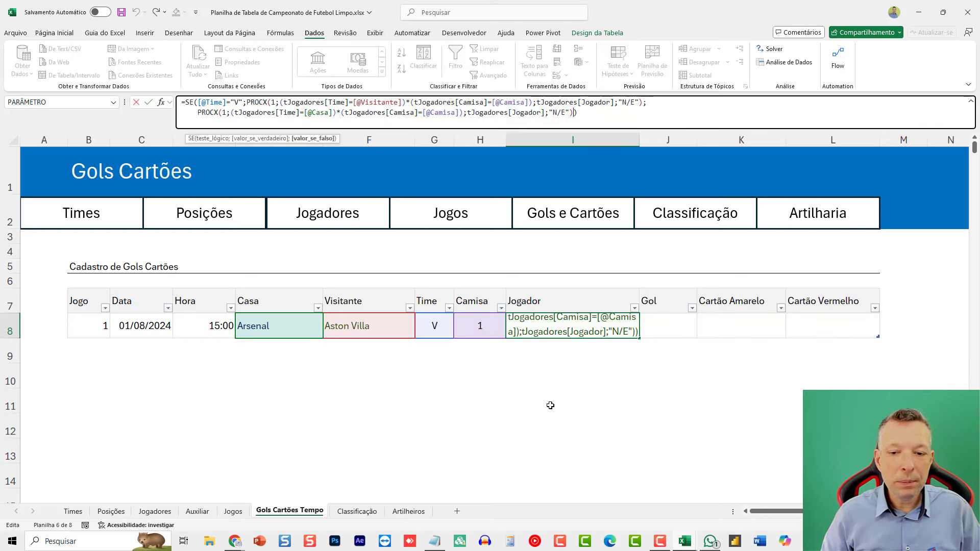
pyautogui.hotkey('ctrl', 'Return')
pyautogui.click(433, 331)
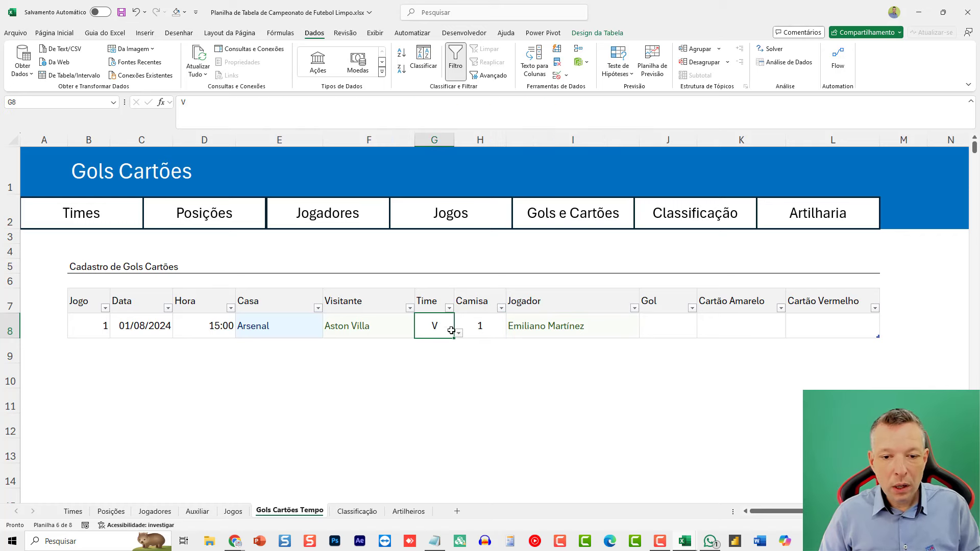
pyautogui.click(463, 336)
pyautogui.click(441, 327)
pyautogui.click(459, 334)
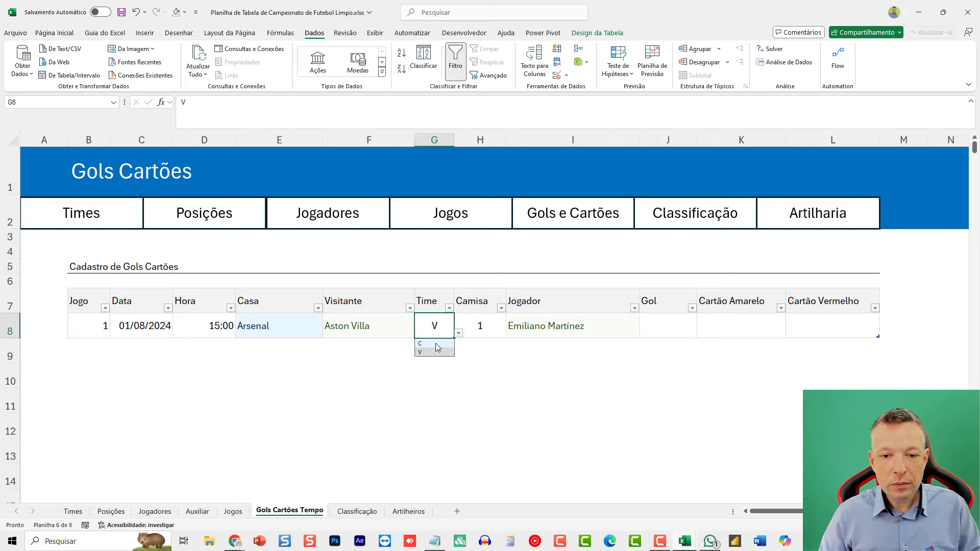
pyautogui.click(438, 344)
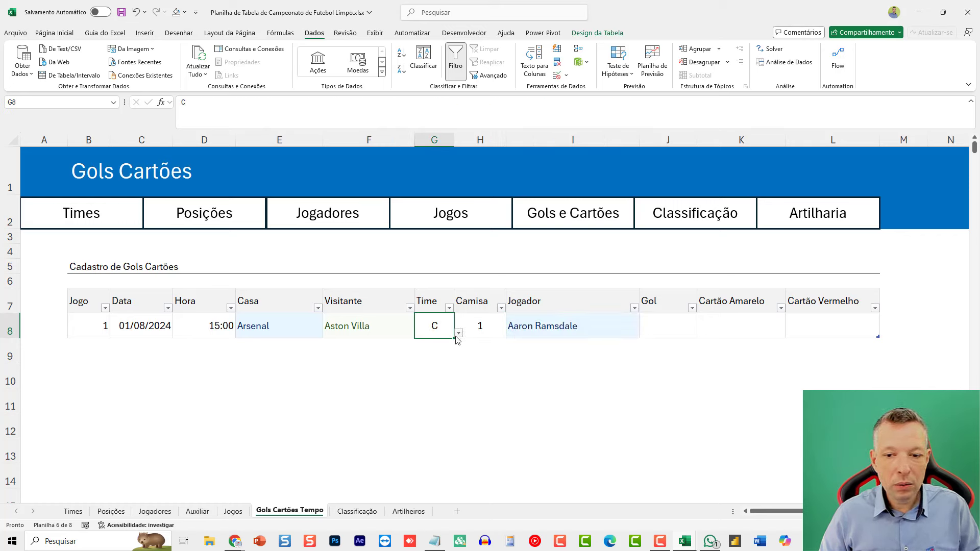
pyautogui.click(459, 334)
pyautogui.click(434, 352)
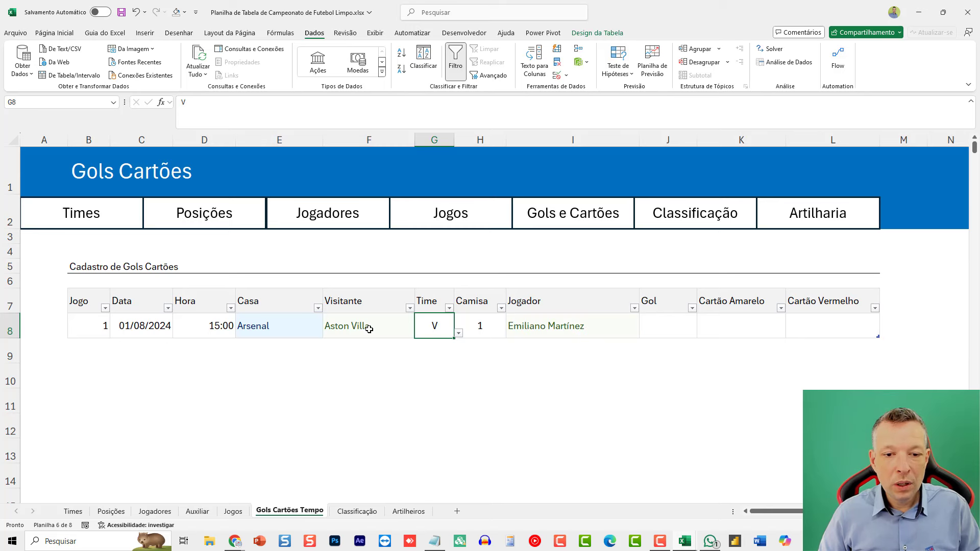
# Step: Enter 1 under Cartão Amarelo for the player in row 8
pyautogui.click(657, 328)
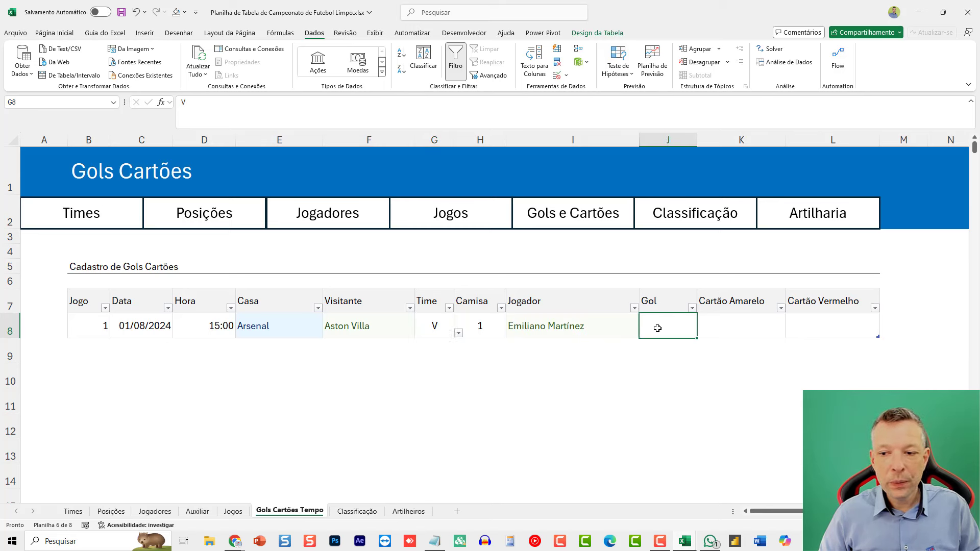
pyautogui.click(740, 329)
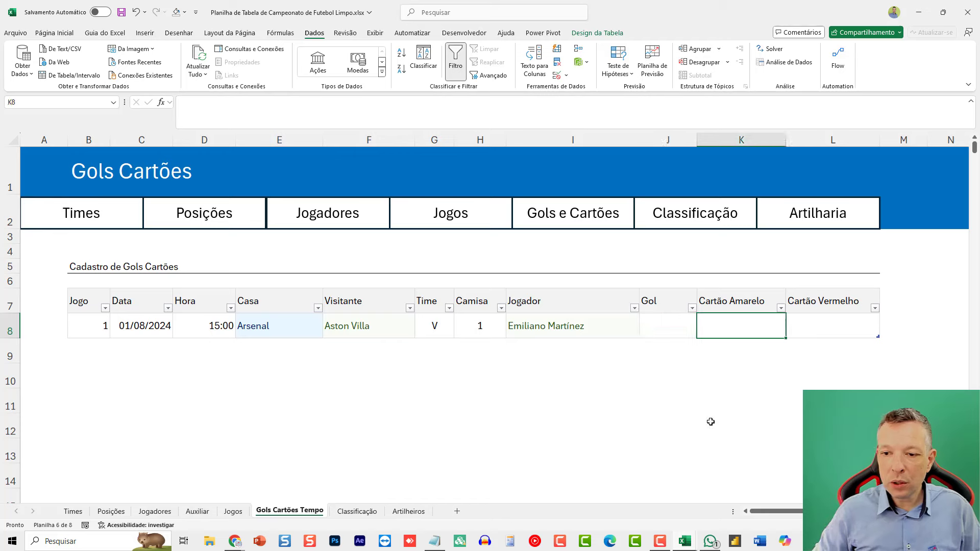
pyautogui.write('1')
pyautogui.press('Return')
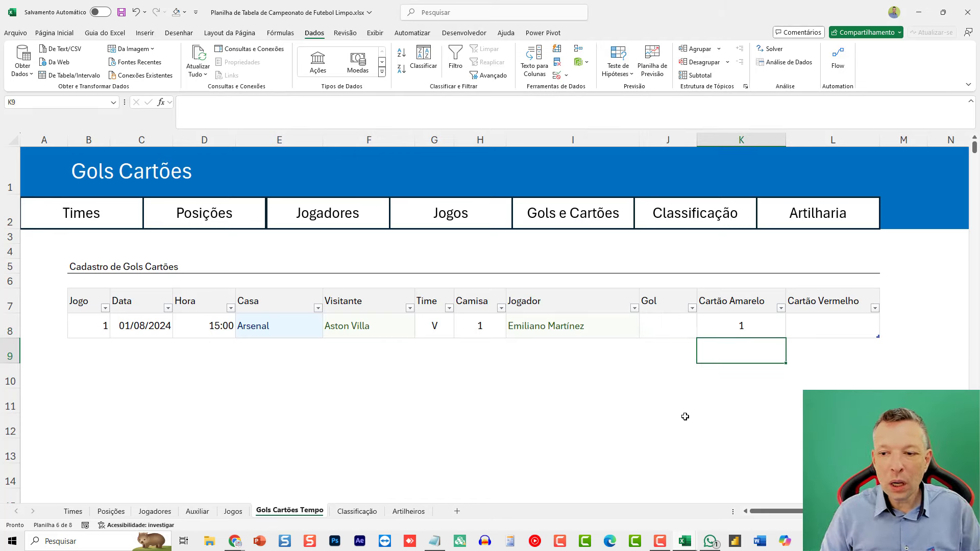
pyautogui.click(668, 326)
pyautogui.click(742, 329)
pyautogui.click(673, 330)
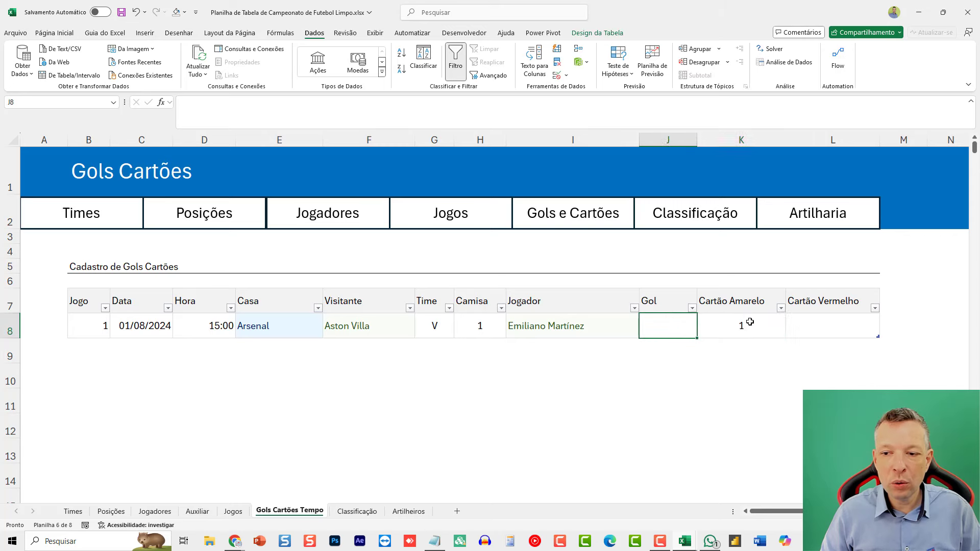
pyautogui.click(750, 322)
pyautogui.click(830, 322)
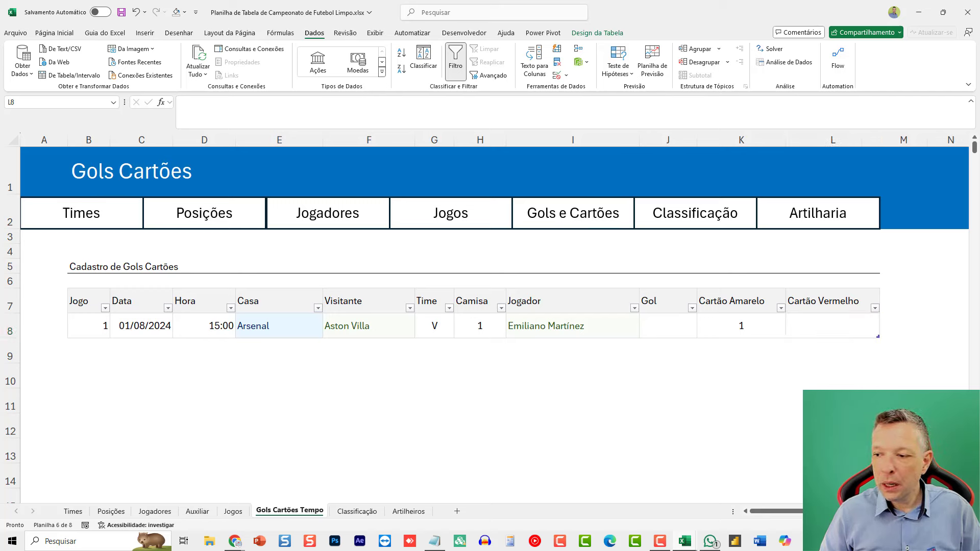
# Step: Copy the list of game numbers and paste it into the Jogo column from B8, giving games 1, 2 and 3 three rows each
pyautogui.hotkey('ctrl', 'c')
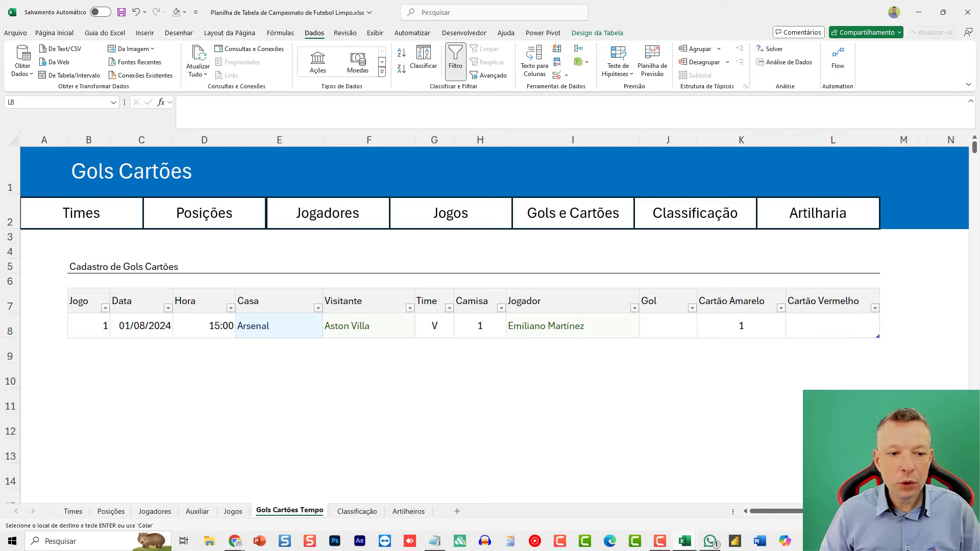
pyautogui.click(99, 326)
pyautogui.hotkey('ctrl', 'v')
pyautogui.scroll(-2, 182, 347)
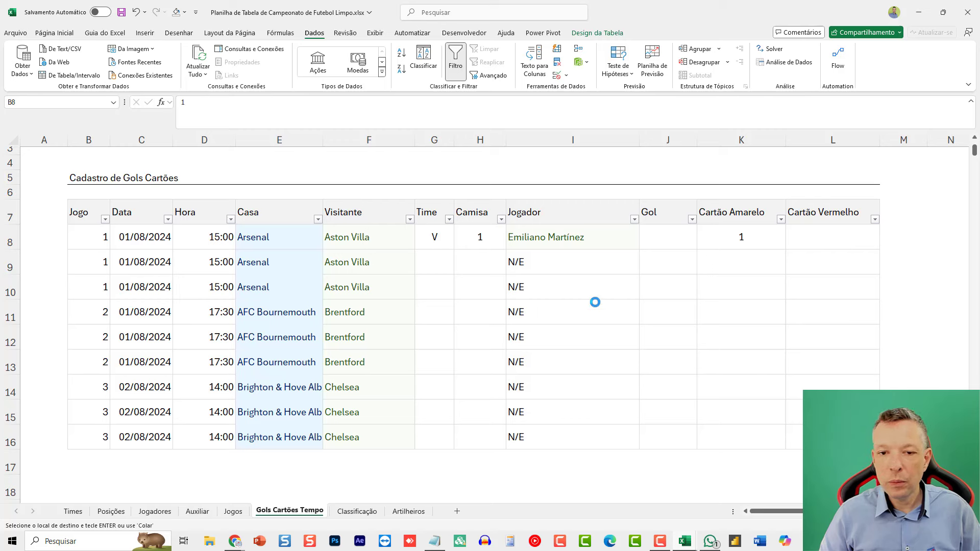
# Step: Paste the copied Time and Camisa entries as values only, starting at G9 and running to row 17
pyautogui.click(434, 262)
pyautogui.rightClick(434, 262)
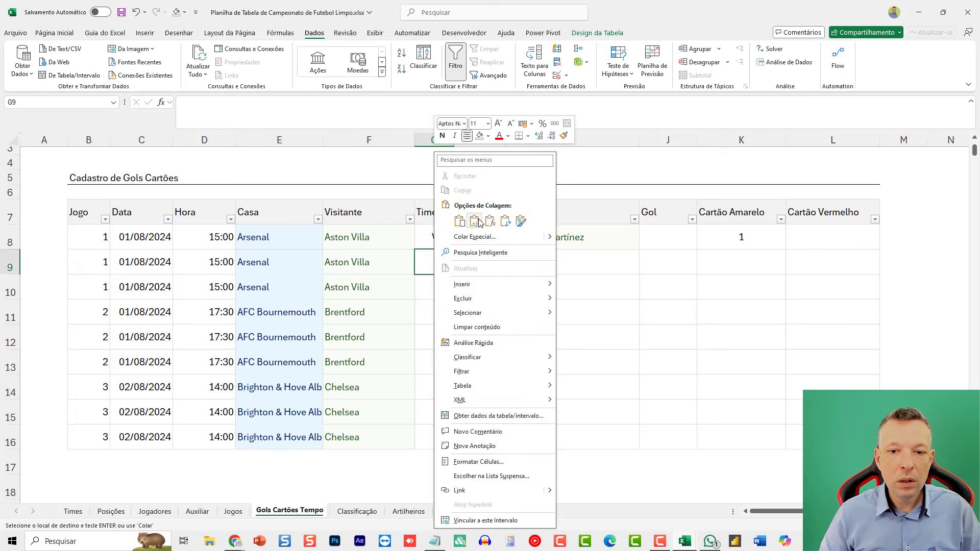
pyautogui.click(475, 221)
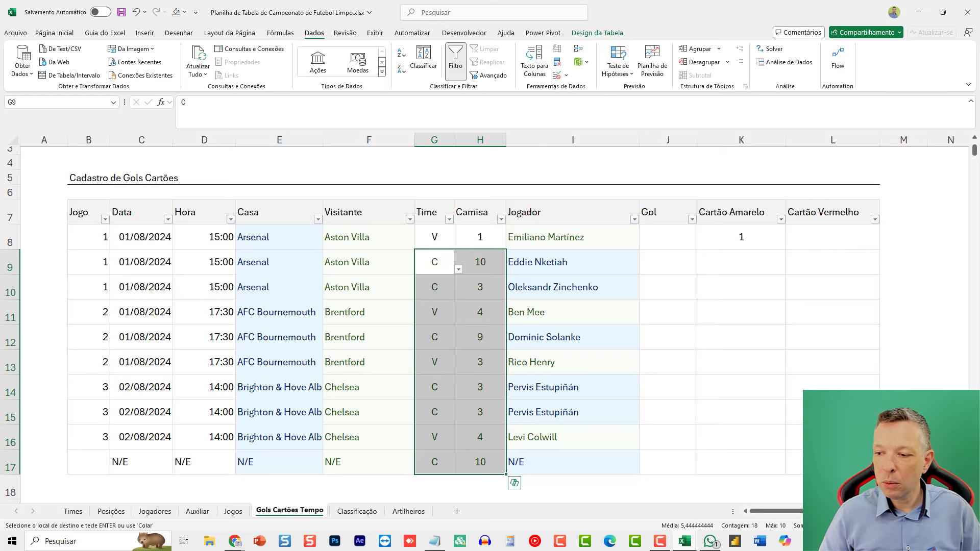
# Step: Paste the ten-row game list into Jogo from B8: game 1 four times, games 2 and 3 three times each
pyautogui.hotkey('alt', 'Tab')
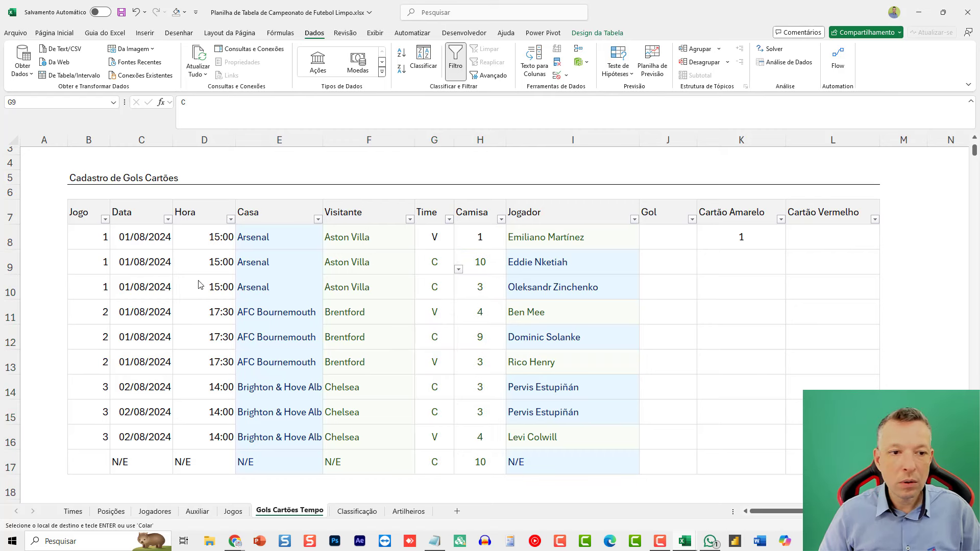
pyautogui.click(103, 232)
pyautogui.rightClick(102, 232)
pyautogui.press('Escape')
pyautogui.hotkey('ctrl', 'v')
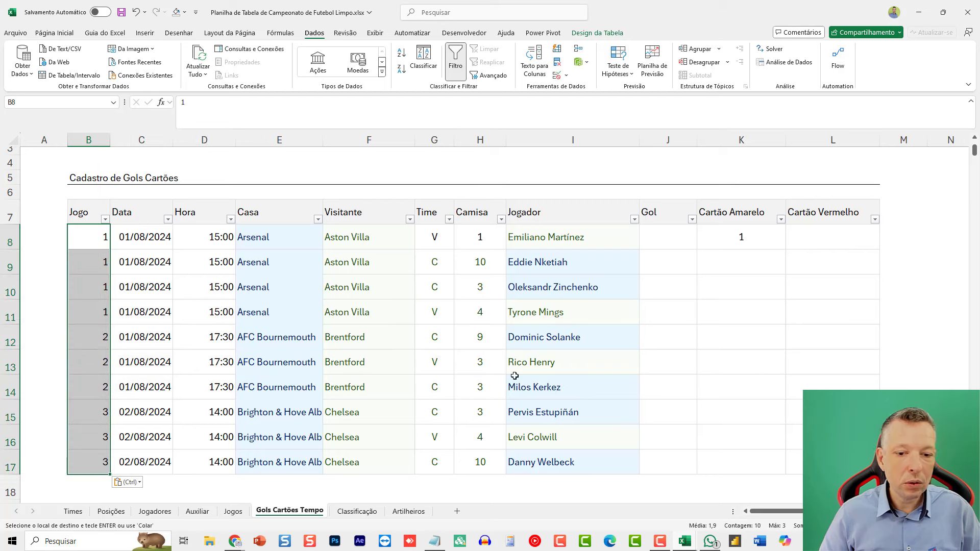
pyautogui.click(495, 357)
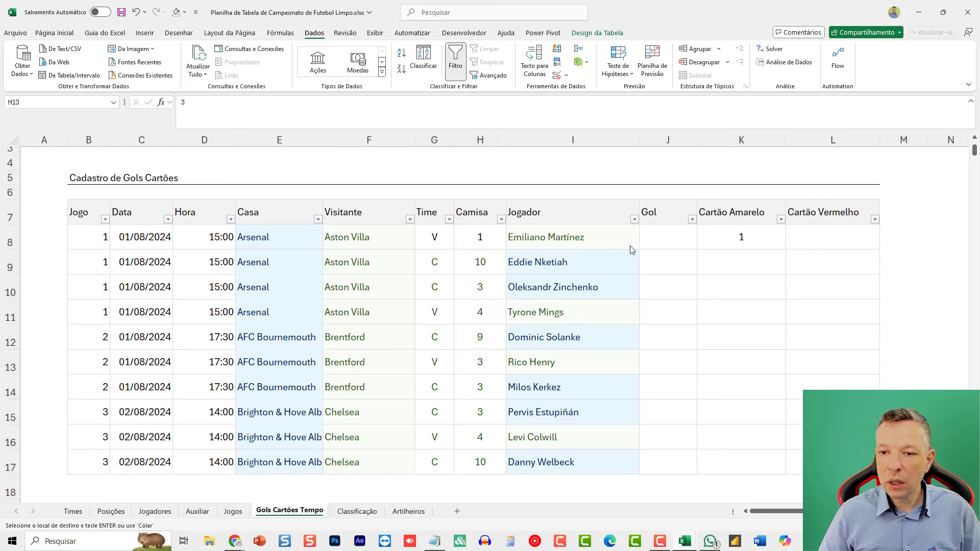
# Step: Paste the copied Gol, Cartão Amarelo and Cartão Vermelho entries into the Gols Cartões table from J8 to row 17
pyautogui.rightClick(647, 237)
pyautogui.click(716, 226)
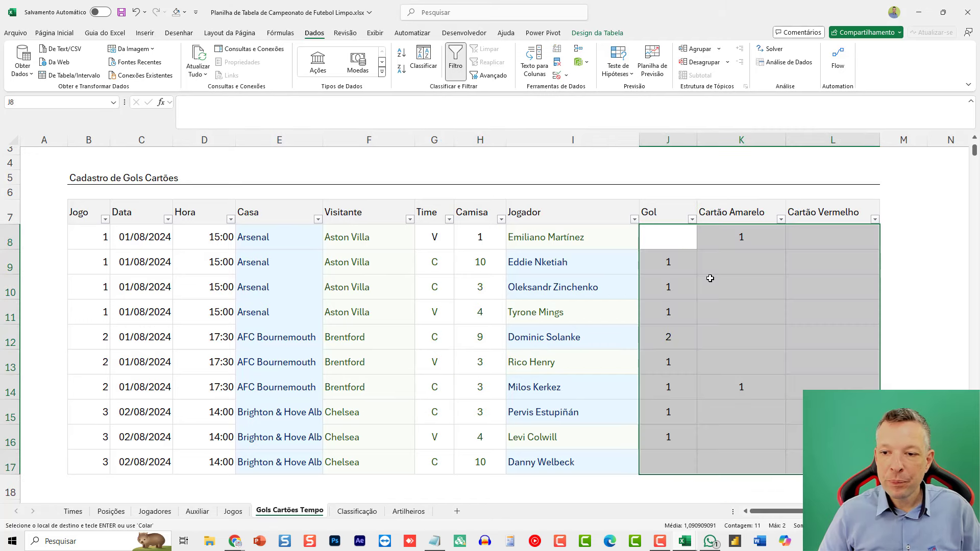
pyautogui.click(710, 278)
pyautogui.press('Escape')
# Step: Review the goal, card, shirt and player entries across the filled Gols Cartões table
pyautogui.moveTo(672, 259); pyautogui.dragTo(672, 429)
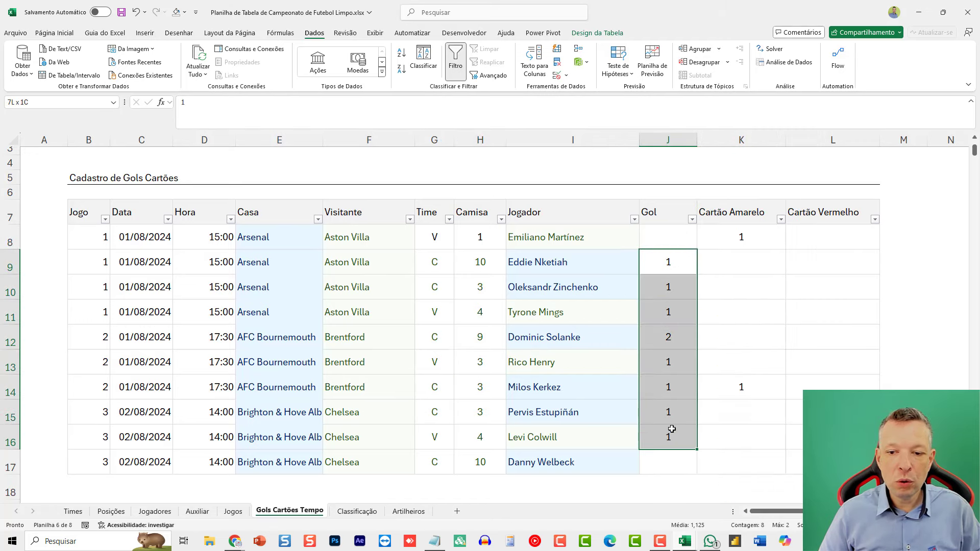
pyautogui.click(745, 236)
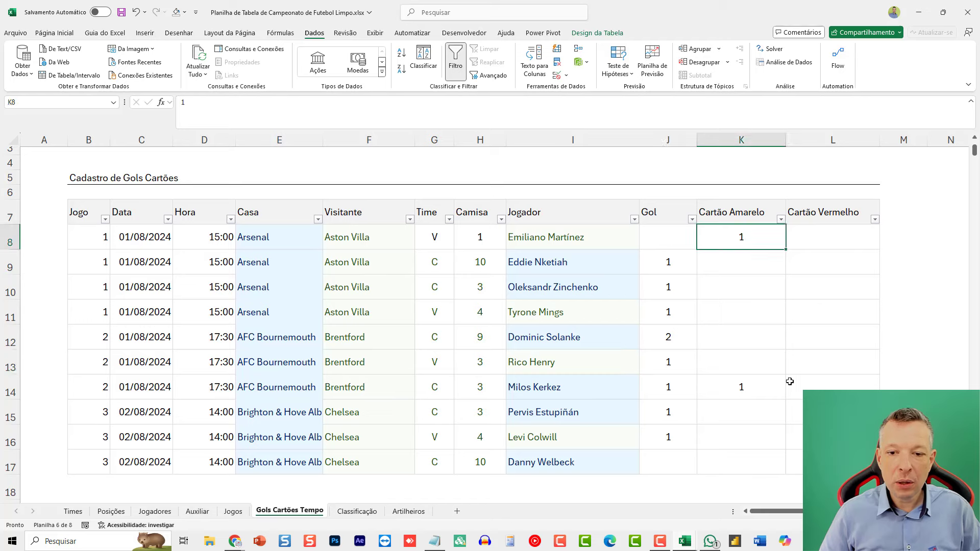
pyautogui.click(531, 343)
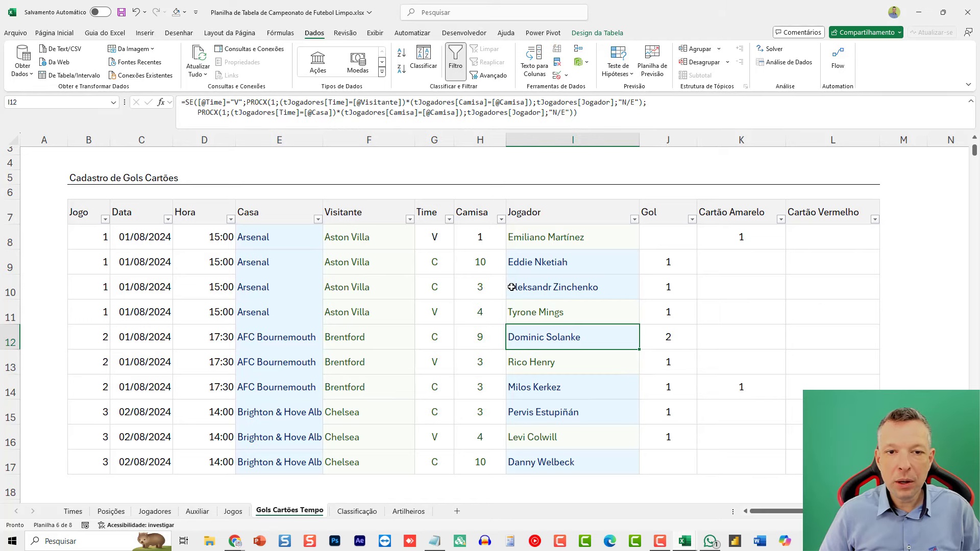
pyautogui.click(480, 261)
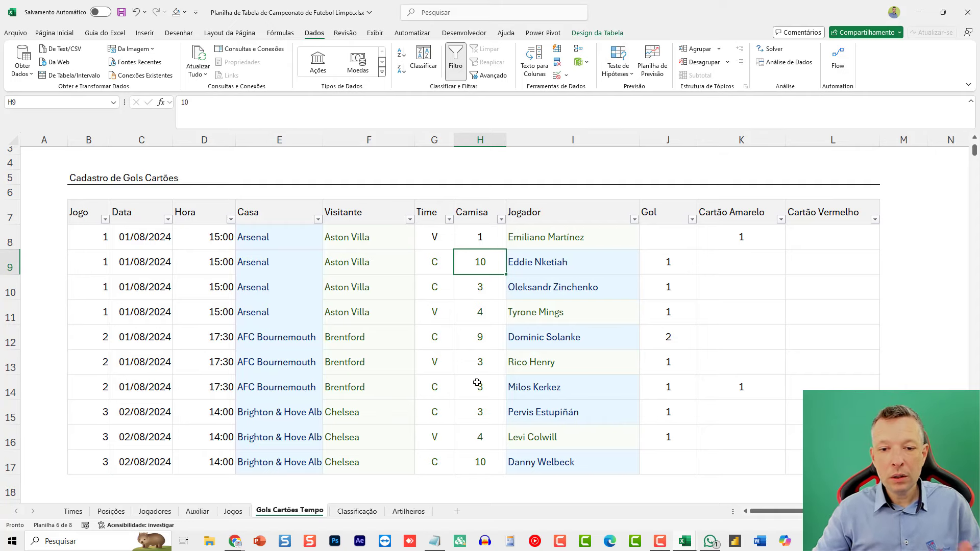
pyautogui.keyDown('ctrl'); pyautogui.scroll(-3, 477, 383); pyautogui.keyUp('ctrl')
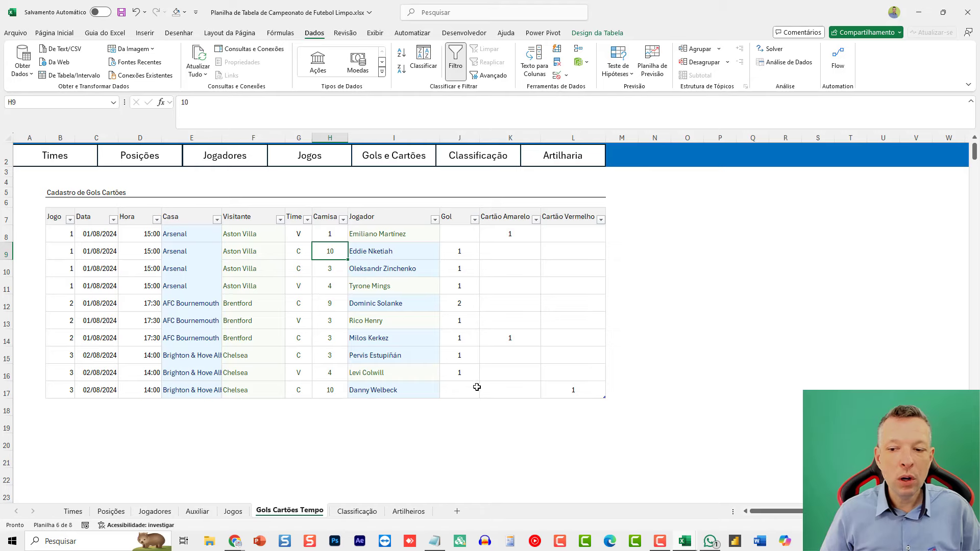
pyautogui.moveTo(469, 476); pyautogui.dragTo(15, 172)
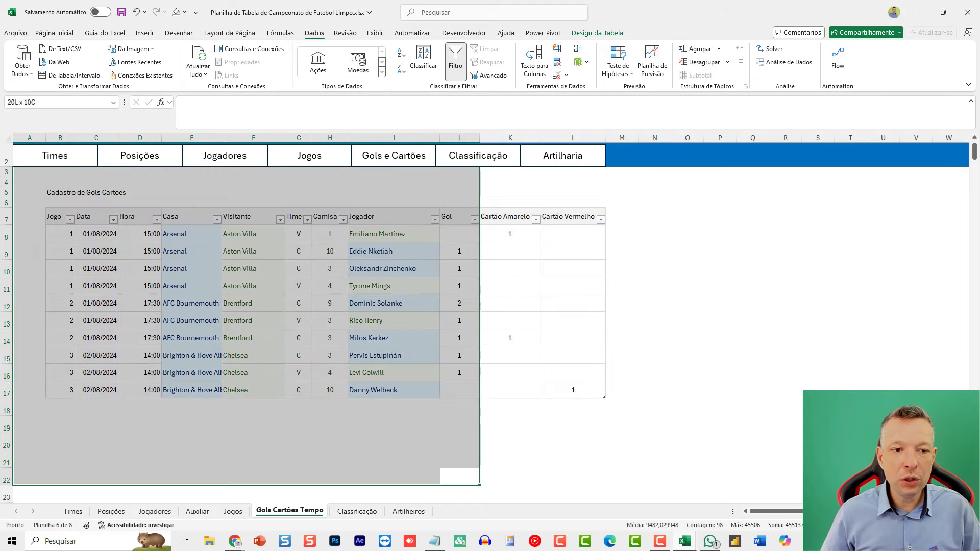
pyautogui.click(194, 304)
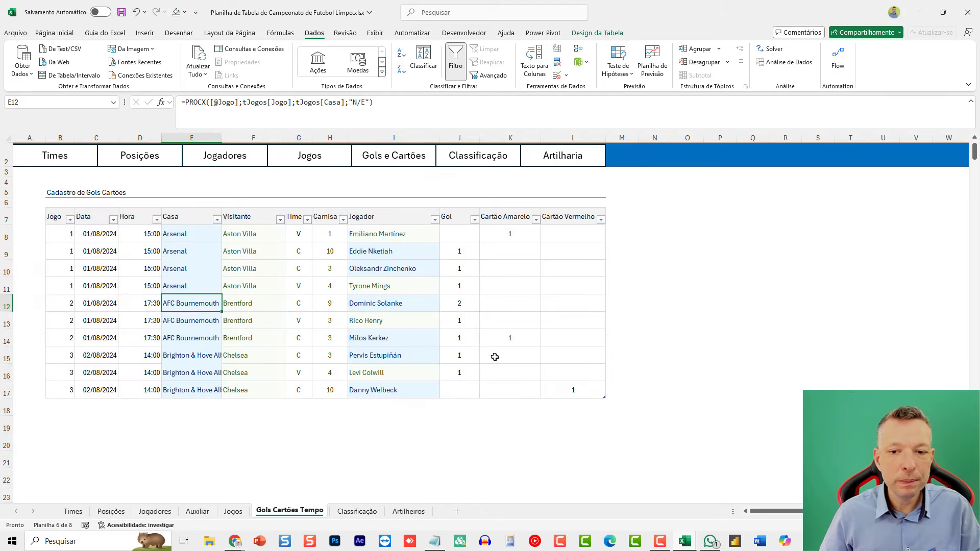
pyautogui.click(495, 357)
pyautogui.scroll(1, 605, 306)
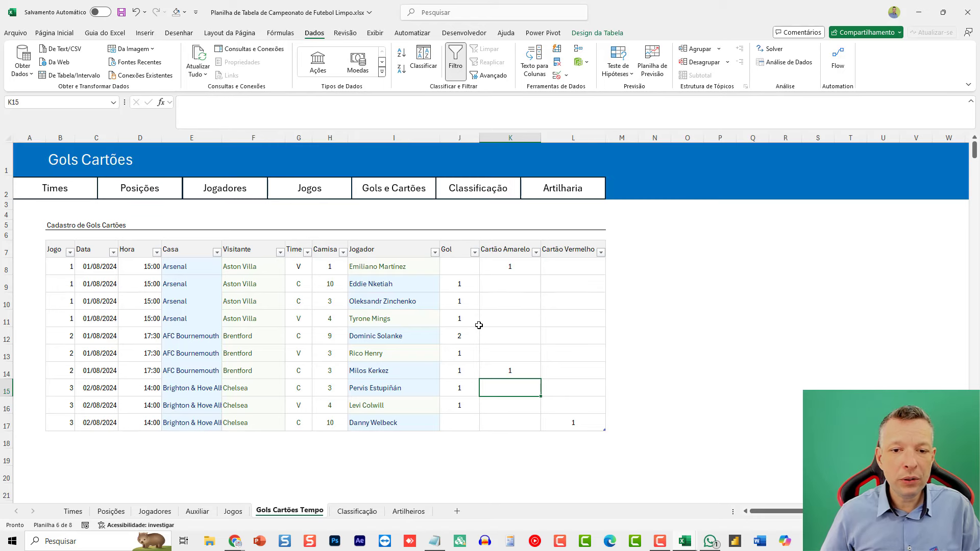
# Step: Save the championship workbook
pyautogui.click(122, 13)
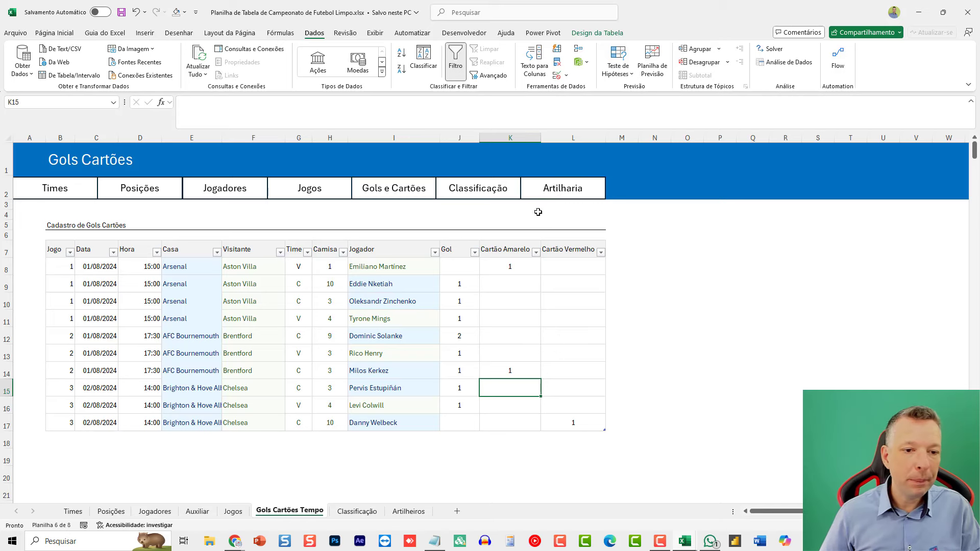
pyautogui.click(249, 336)
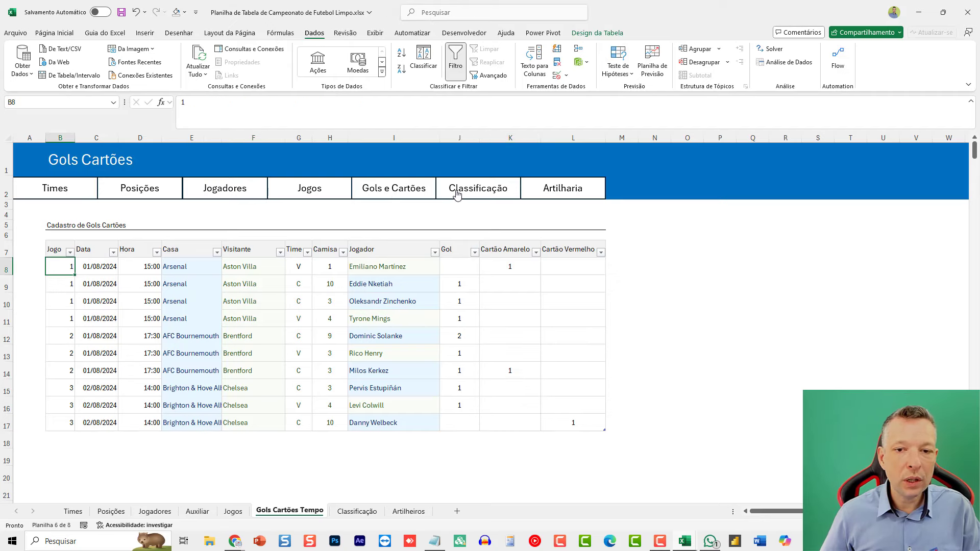
# Step: View the Jogos sheet's match table and return to the Gols Cartões sheet
pyautogui.click(305, 188)
pyautogui.scroll(3, 317, 245)
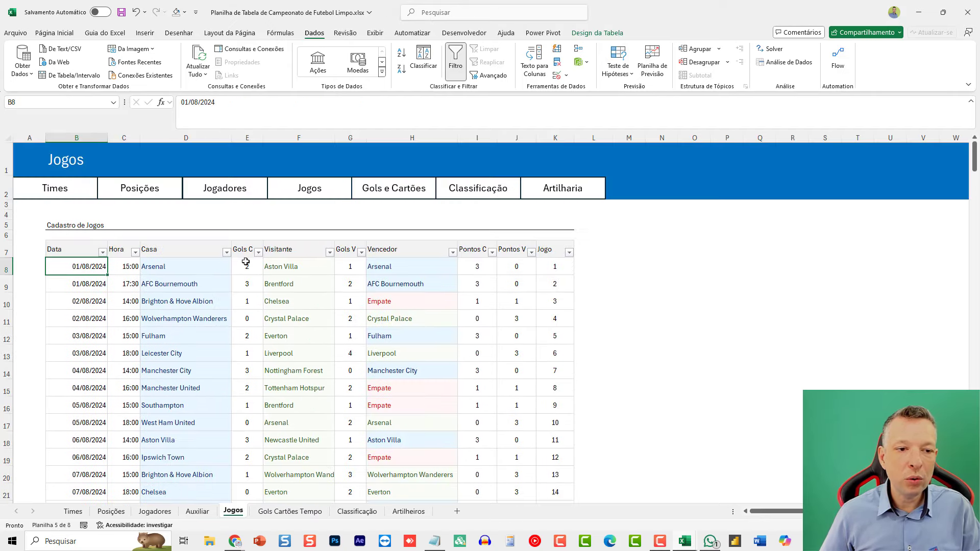
pyautogui.click(373, 190)
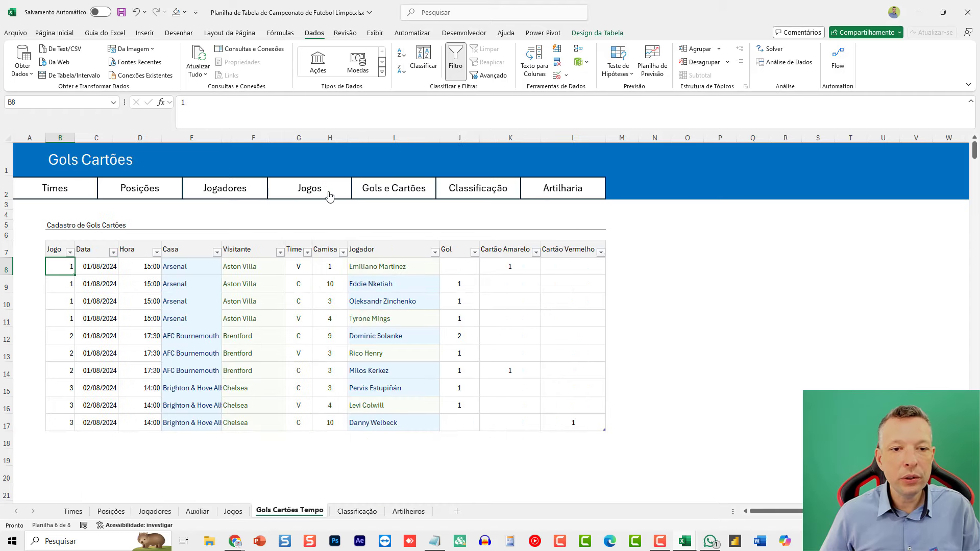
pyautogui.click(329, 194)
pyautogui.click(382, 198)
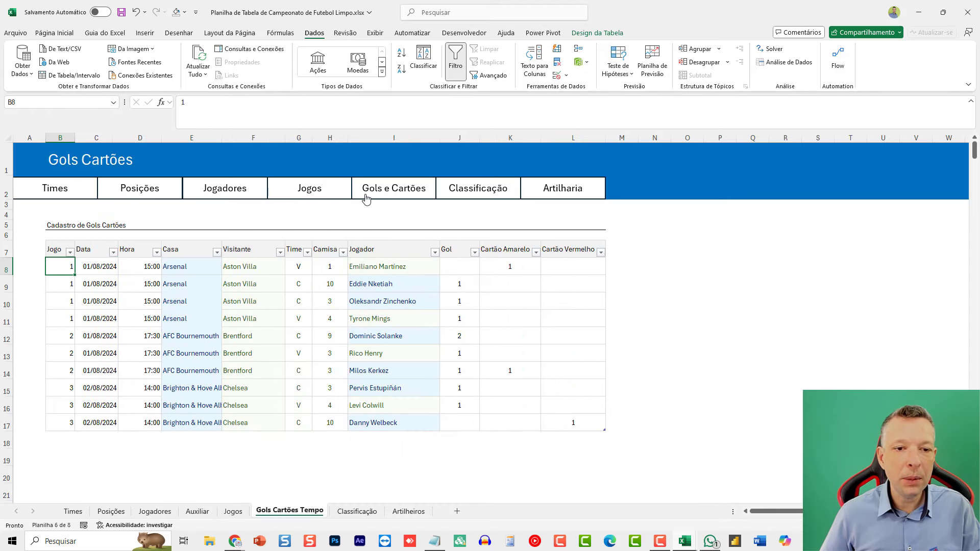
# Step: Go to the Jogadores sheet and select the first empty Gol cell, G8
pyautogui.click(250, 196)
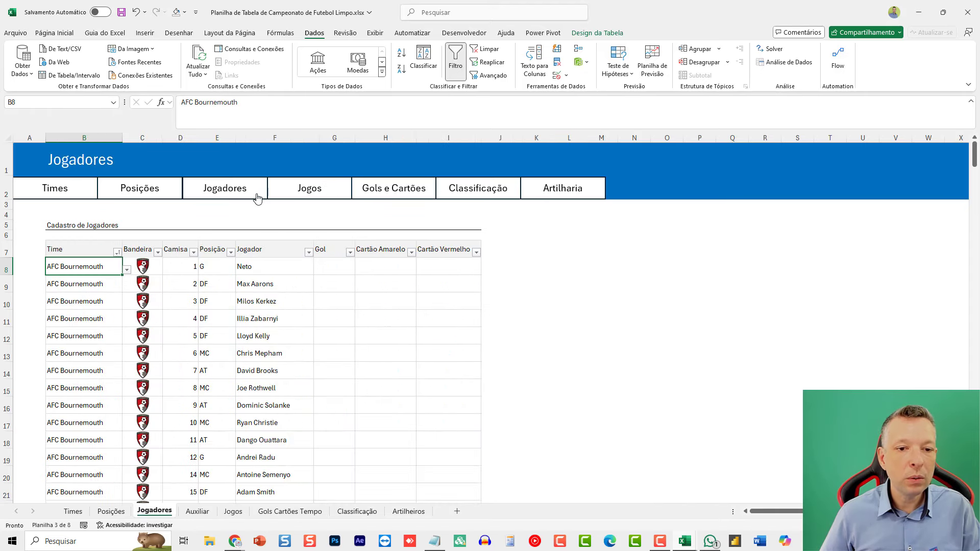
pyautogui.click(338, 268)
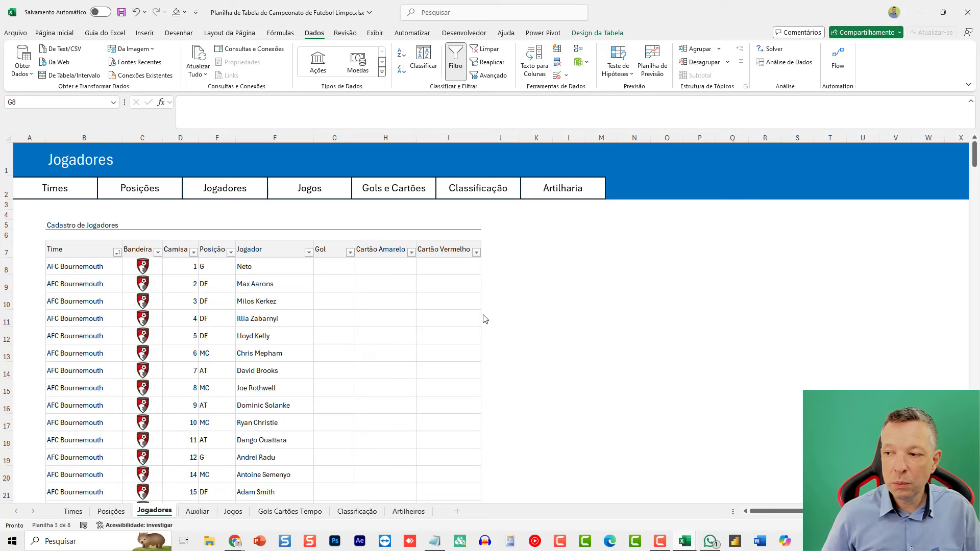
pyautogui.click(316, 272)
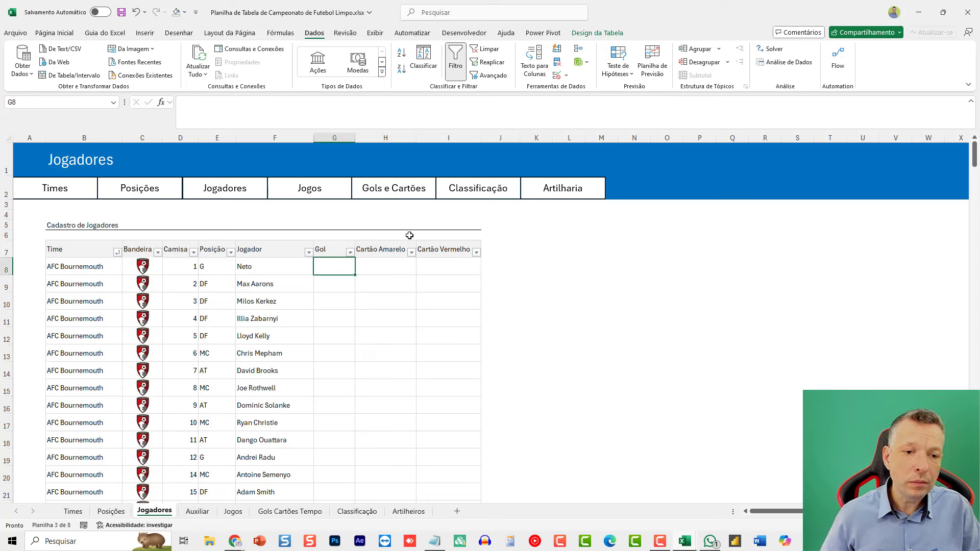
pyautogui.click(391, 266)
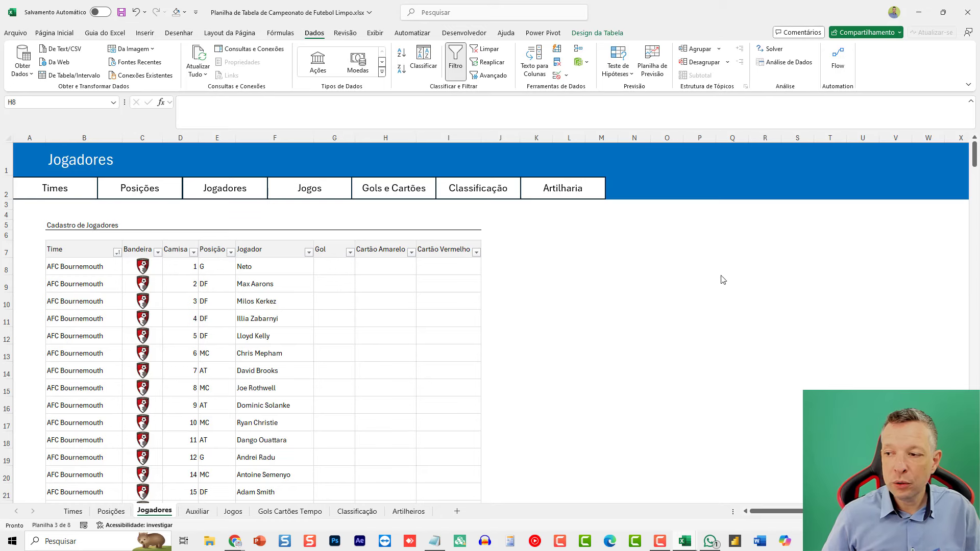
pyautogui.click(335, 267)
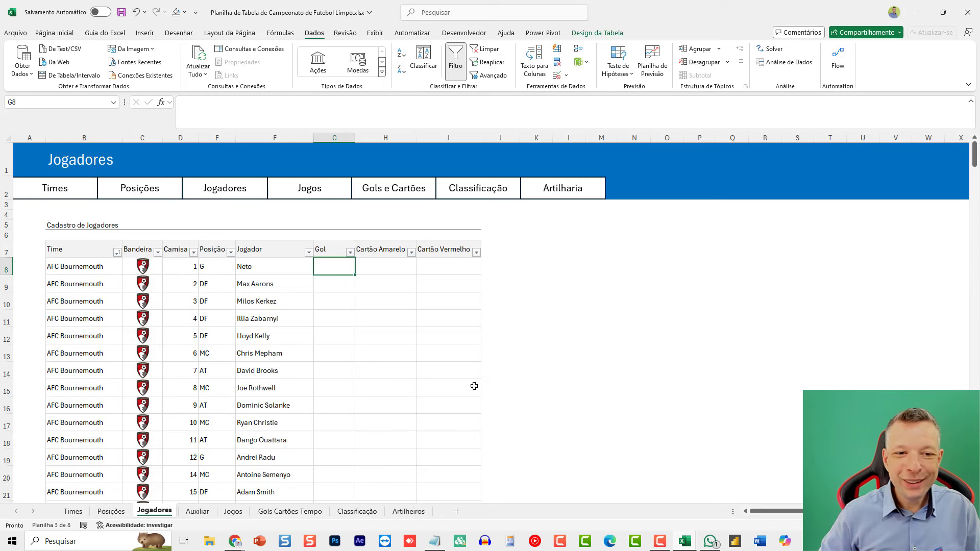
# Step: Start a SOMASES formula in the Jogadores table's first Gol cell, with tGolsCartoes[Gol] as the sum range
pyautogui.scroll(5, 477, 417)
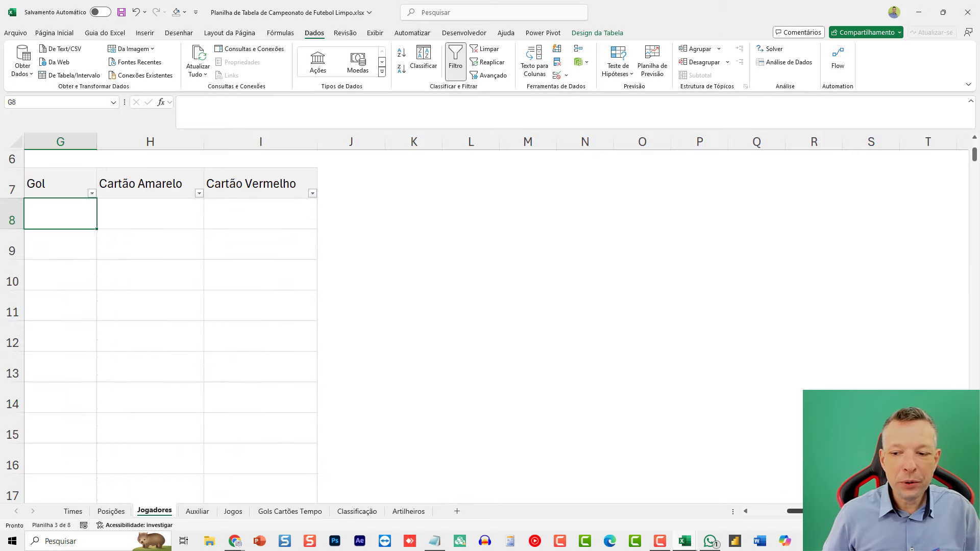
pyautogui.scroll(-5, 539, 403)
pyautogui.scroll(1, 539, 403)
pyautogui.scroll(3, 542, 409)
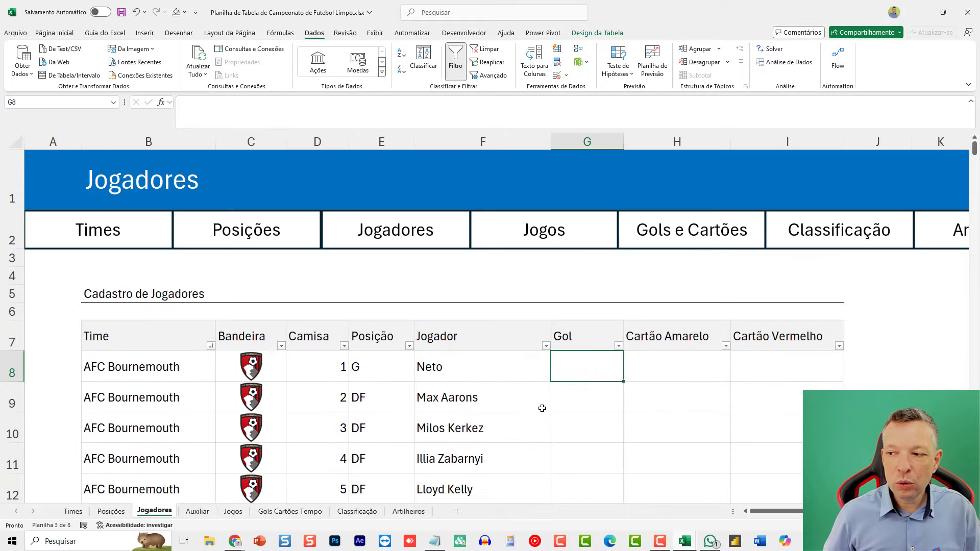
pyautogui.click(54, 33)
pyautogui.scroll(-1, 568, 365)
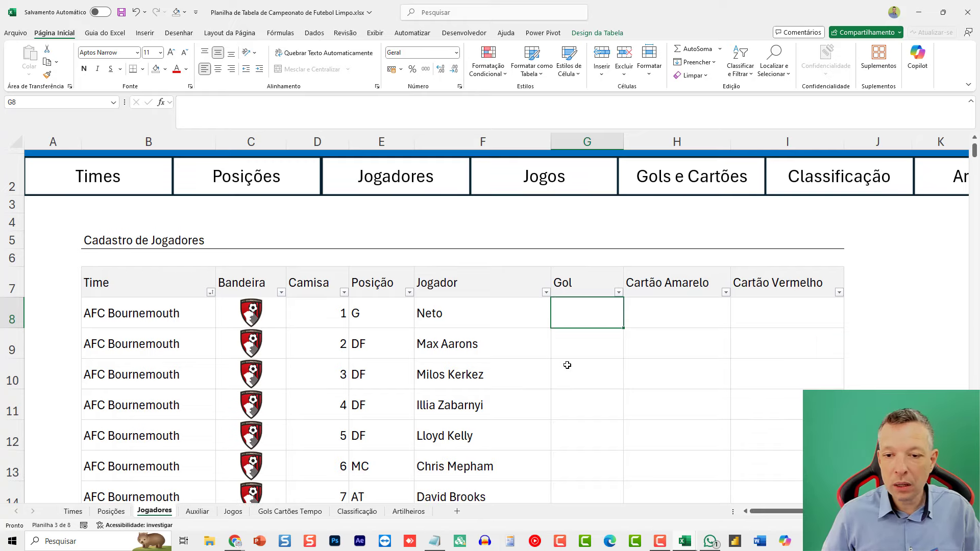
pyautogui.scroll(1, 567, 363)
pyautogui.scroll(-2, 848, 281)
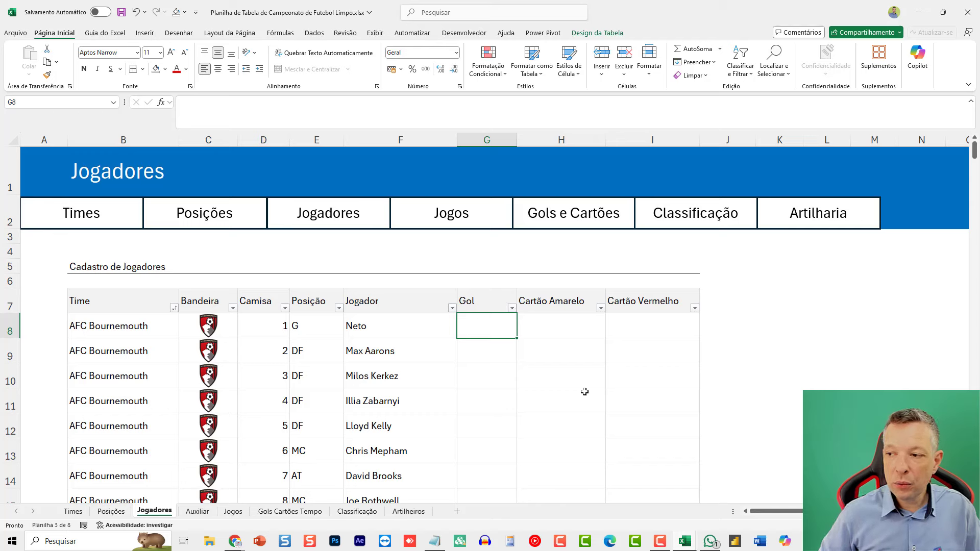
pyautogui.write('=SOMASES(')
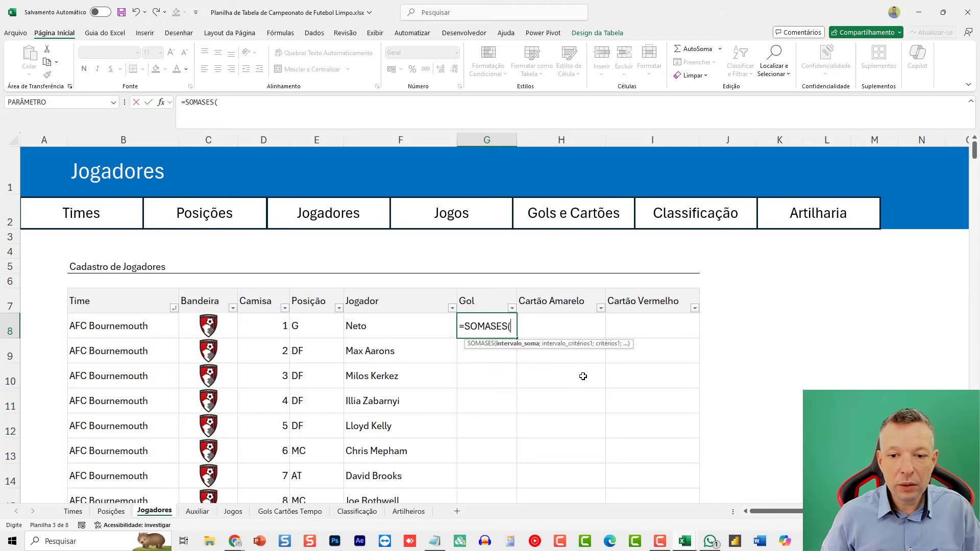
pyautogui.click(295, 512)
pyautogui.moveTo(458, 271); pyautogui.dragTo(458, 423)
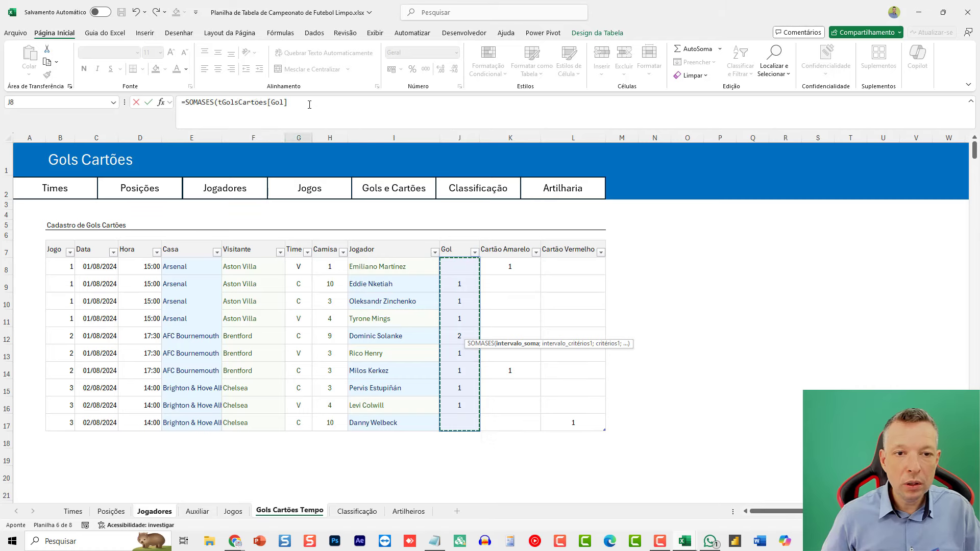
pyautogui.click(350, 102)
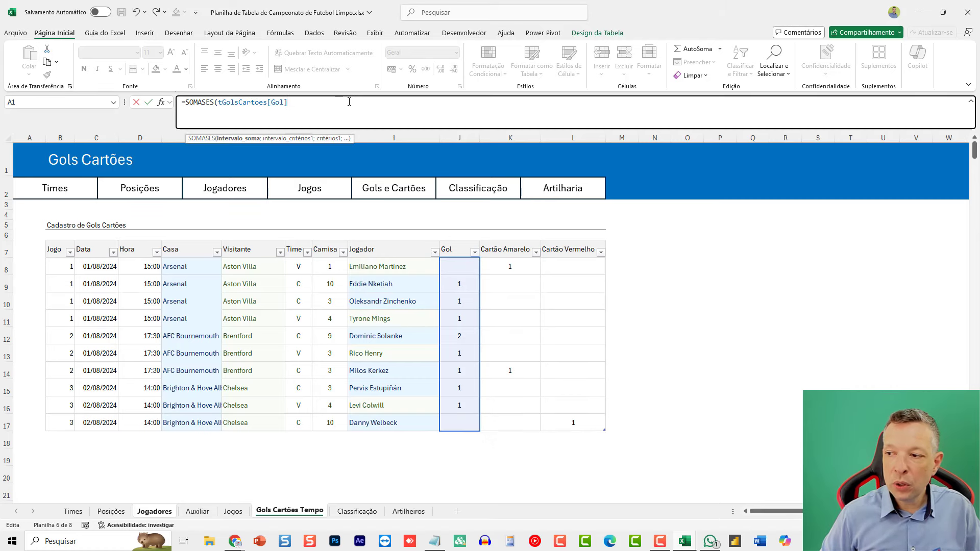
pyautogui.write(';')
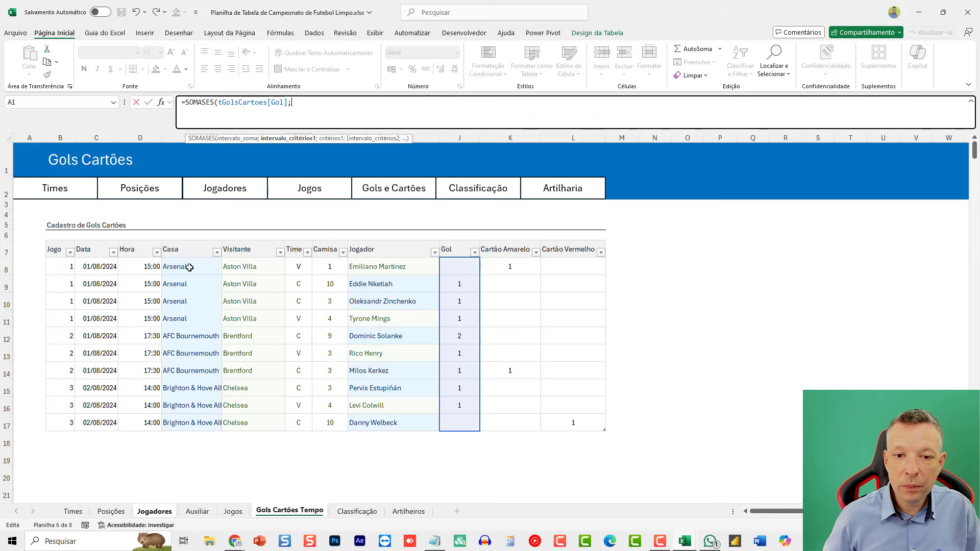
pyautogui.moveTo(187, 266); pyautogui.dragTo(175, 422)
pyautogui.click(382, 104)
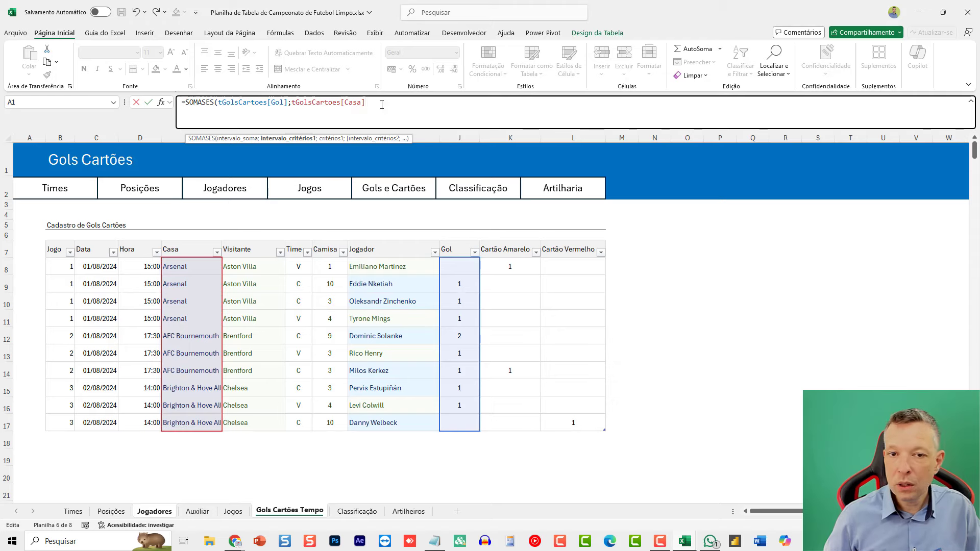
pyautogui.write(';')
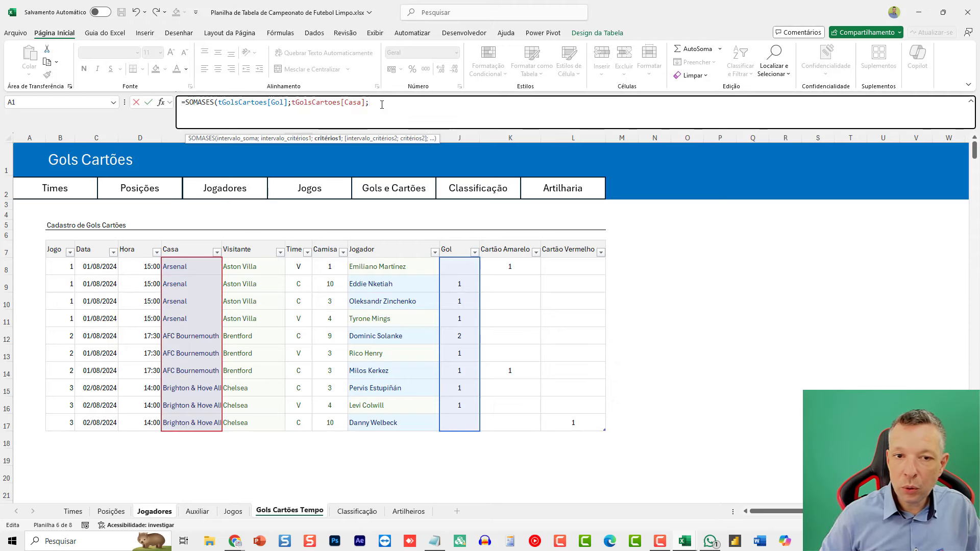
pyautogui.click(155, 512)
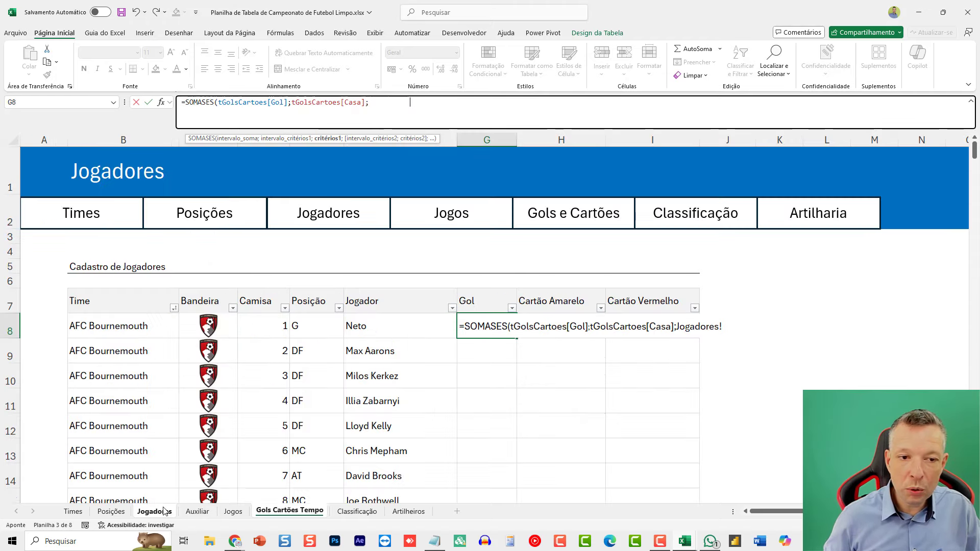
pyautogui.click(115, 329)
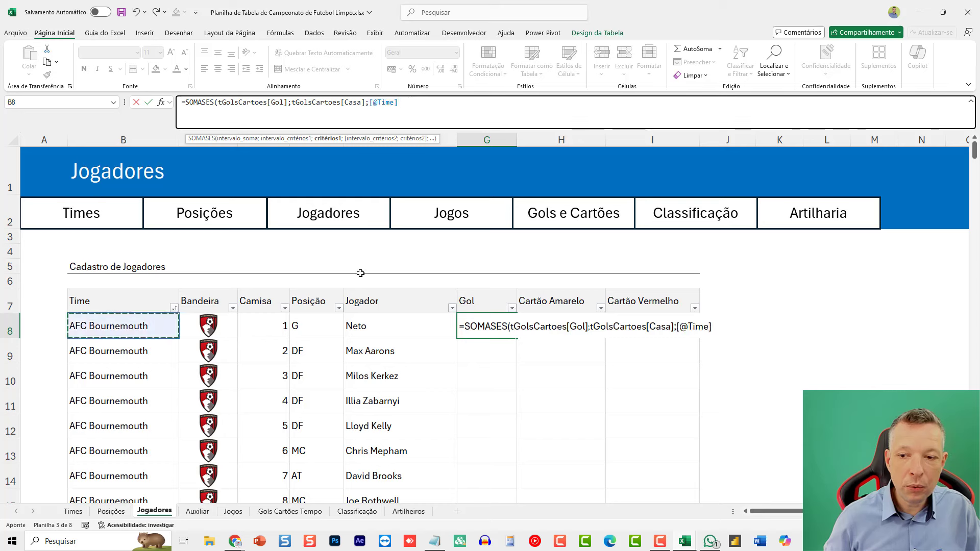
pyautogui.click(409, 102)
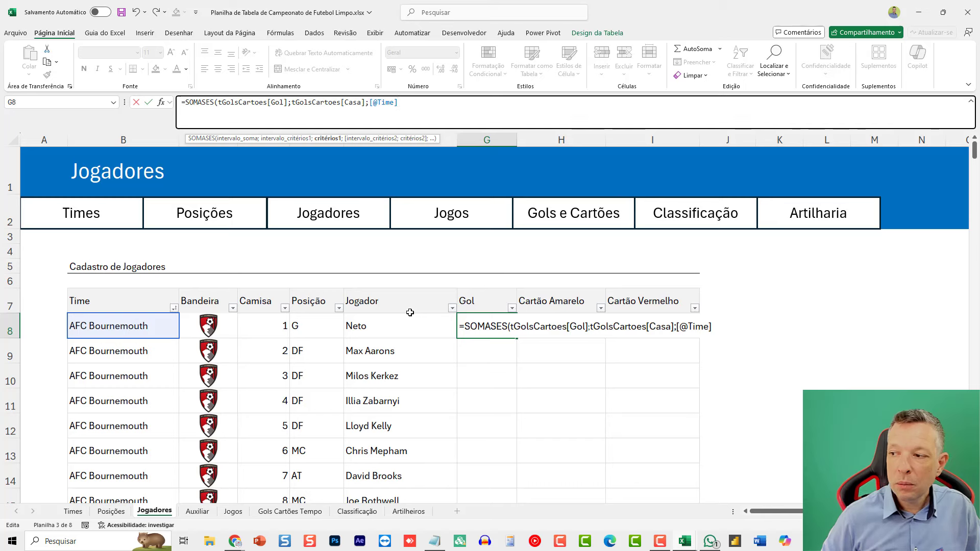
pyautogui.write(';')
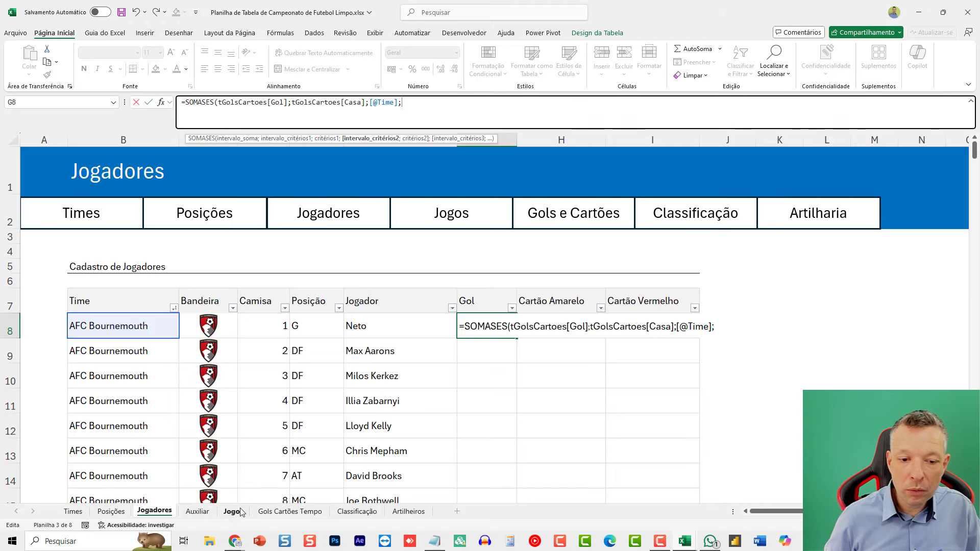
pyautogui.click(290, 511)
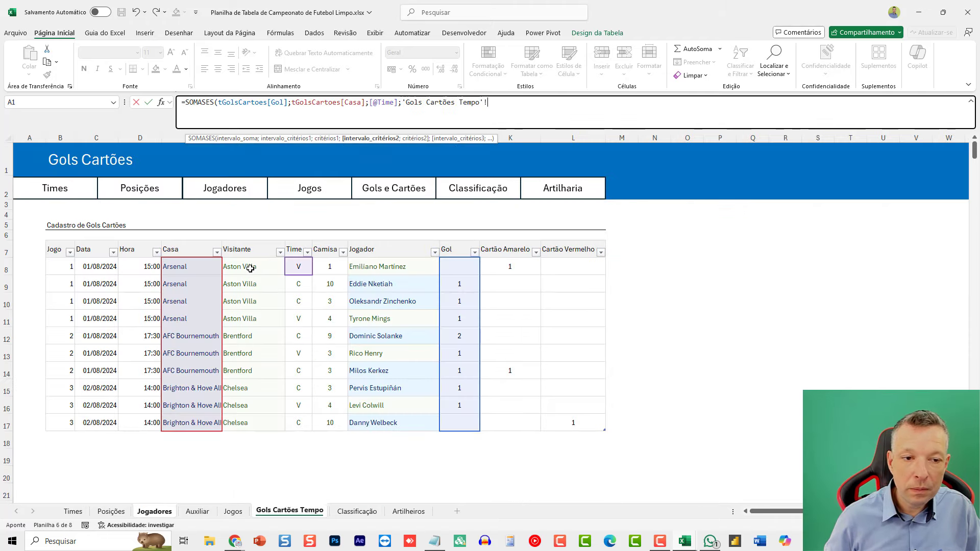
pyautogui.moveTo(377, 268); pyautogui.dragTo(377, 415)
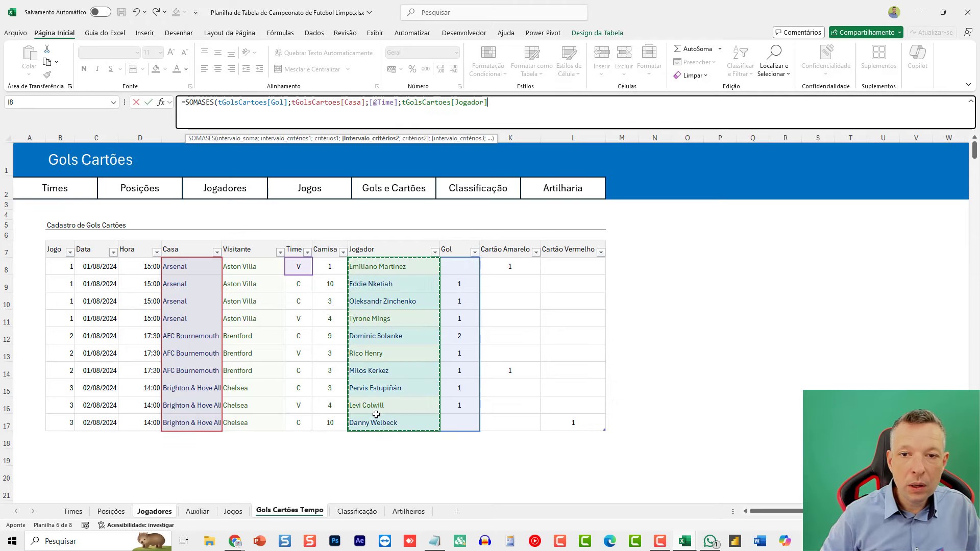
pyautogui.write(';')
pyautogui.click(154, 511)
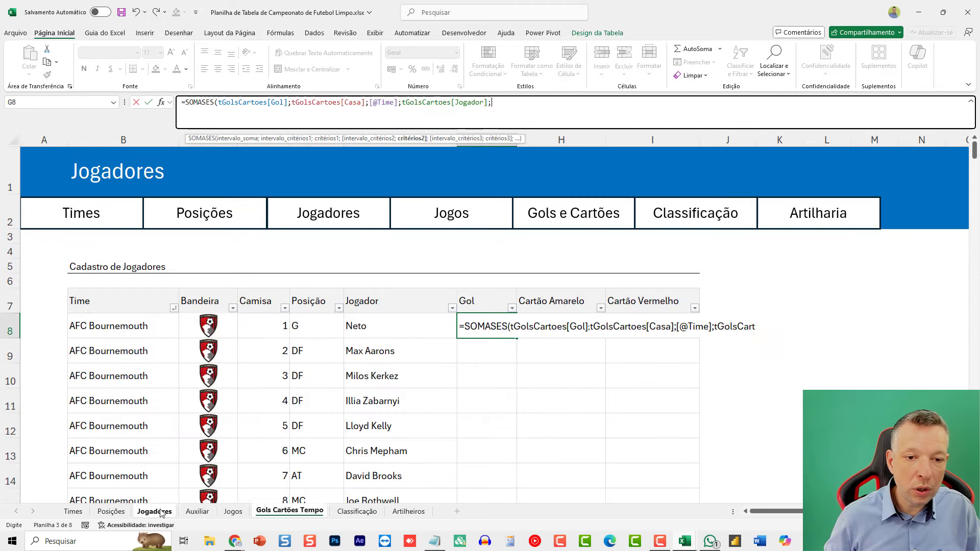
pyautogui.click(370, 325)
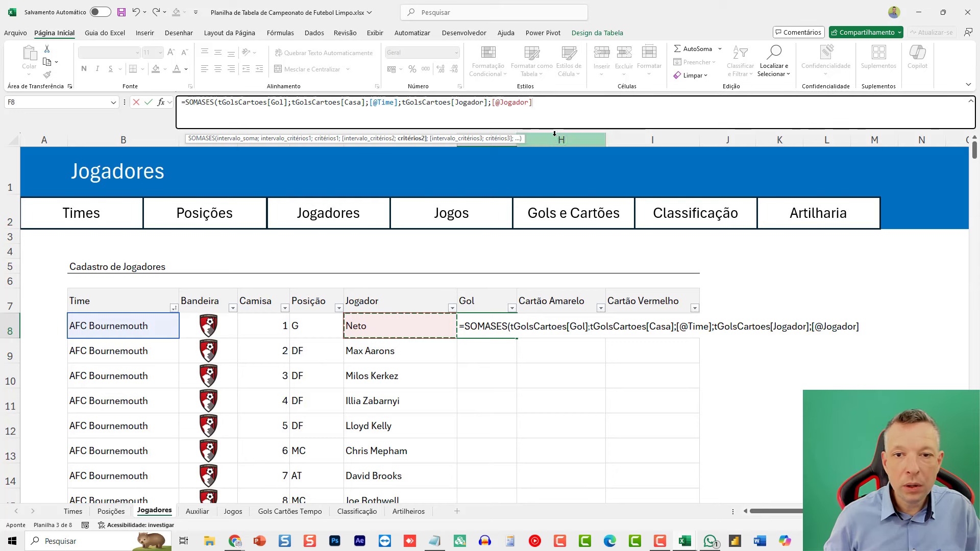
# Step: Check the formula's sum range and criteria pairs, close the SOMASES, and enter it in the Gol column
pyautogui.click(245, 102)
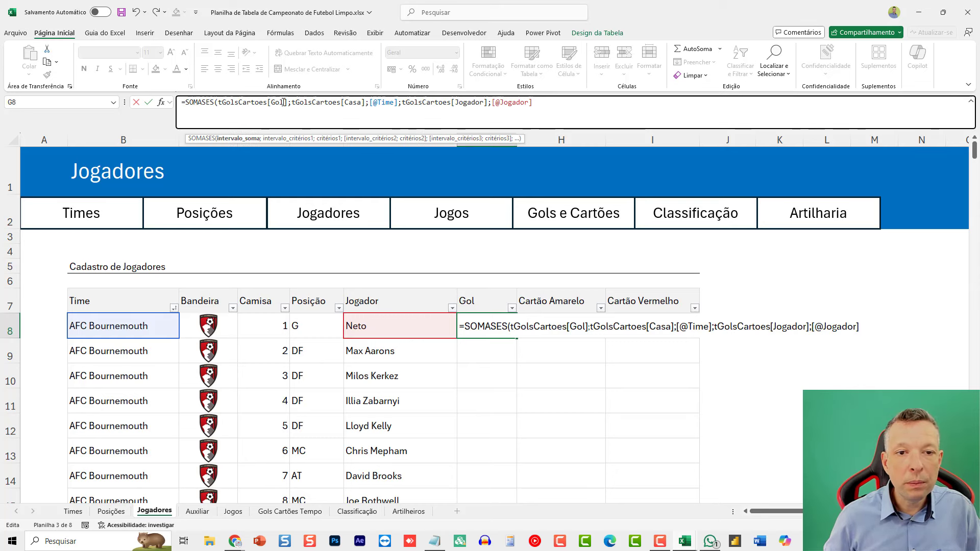
pyautogui.moveTo(288, 102); pyautogui.dragTo(228, 102)
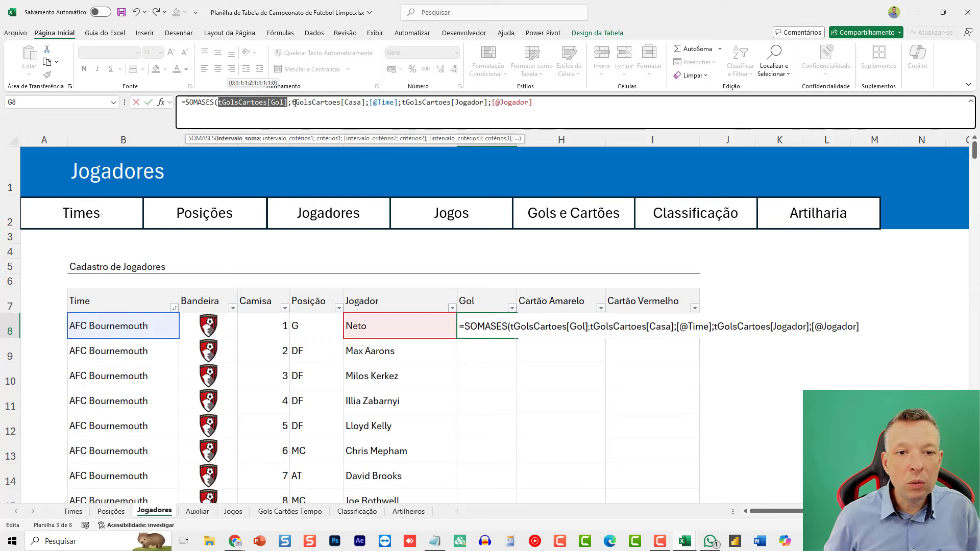
pyautogui.moveTo(288, 102); pyautogui.dragTo(323, 102)
pyautogui.click(323, 102)
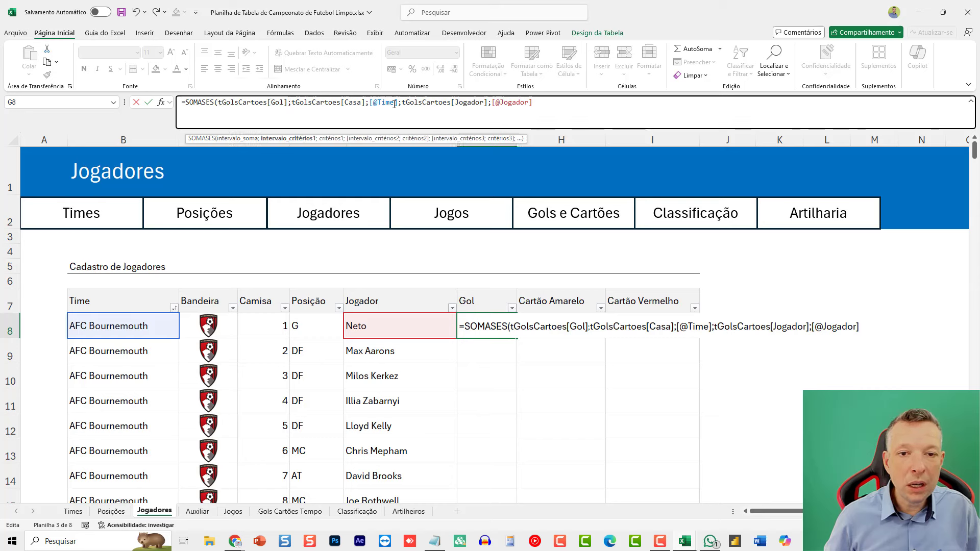
pyautogui.moveTo(395, 103); pyautogui.dragTo(293, 104)
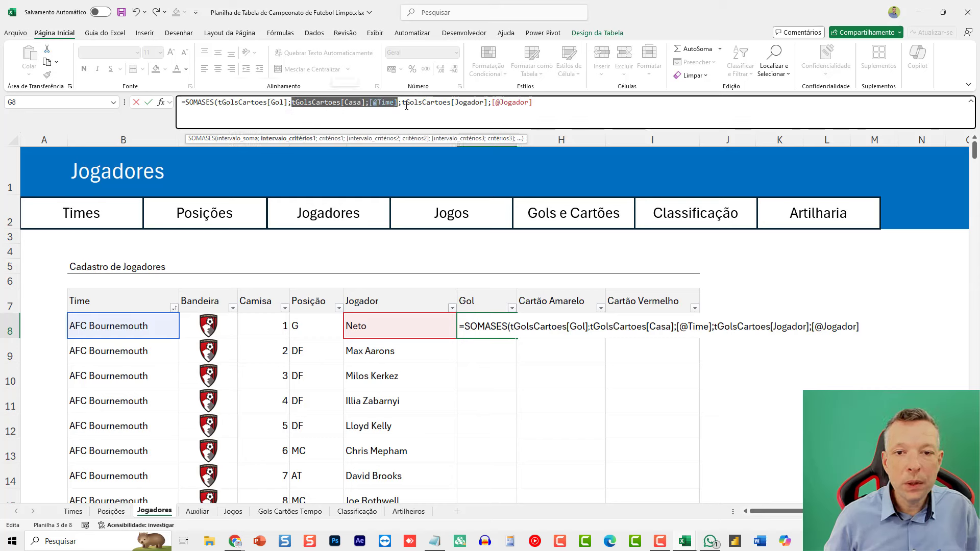
pyautogui.moveTo(406, 102); pyautogui.dragTo(447, 102)
pyautogui.click(542, 102)
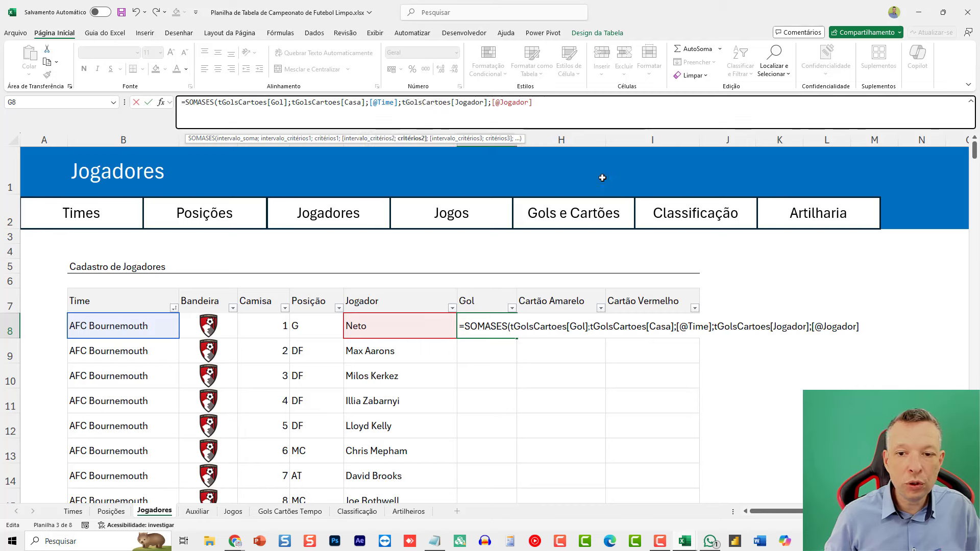
pyautogui.write(')')
pyautogui.hotkey('ctrl', 'Return')
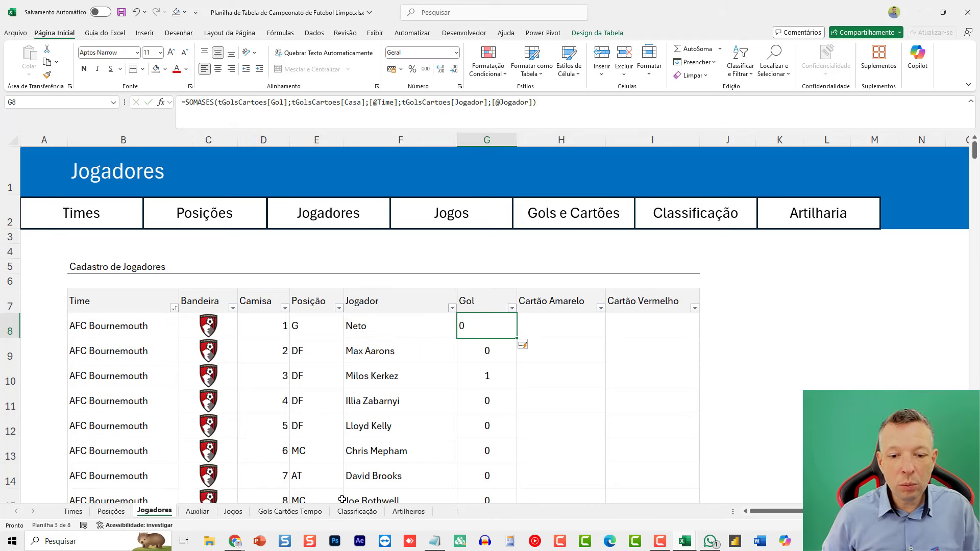
# Step: Examine the Casa, Visitante and Jogador columns on the Gols Cartões Tempo sheet, and return to the Jogadores sheet
pyautogui.click(293, 514)
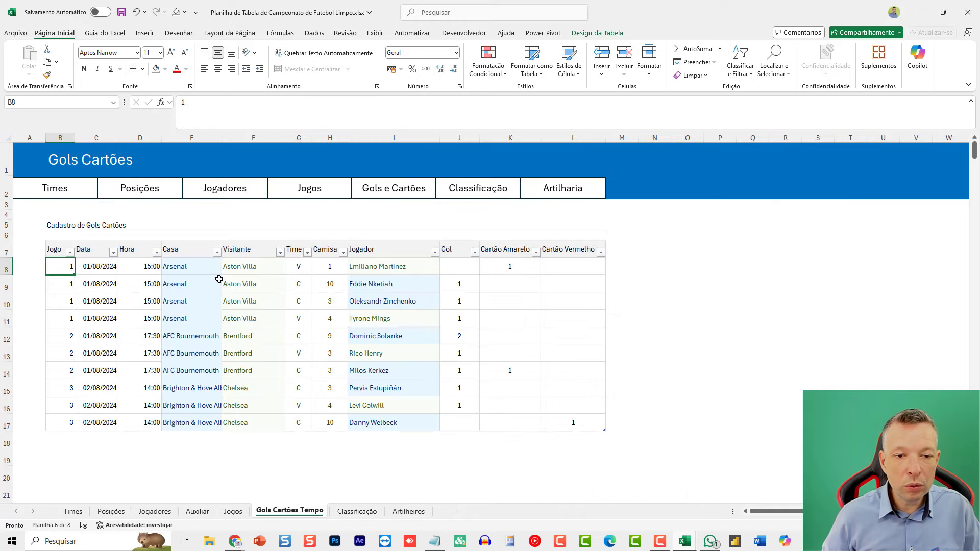
pyautogui.moveTo(194, 268); pyautogui.dragTo(191, 420)
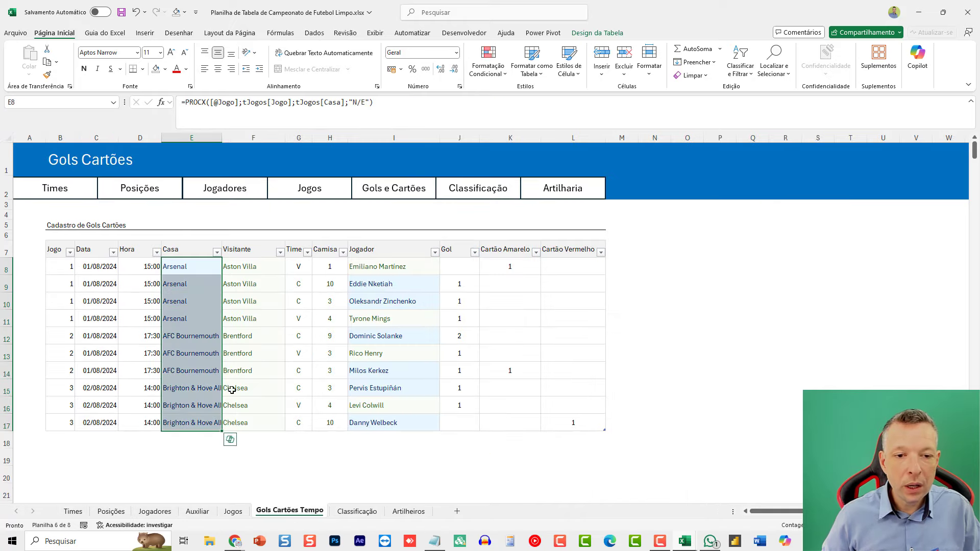
pyautogui.moveTo(251, 267); pyautogui.dragTo(242, 423)
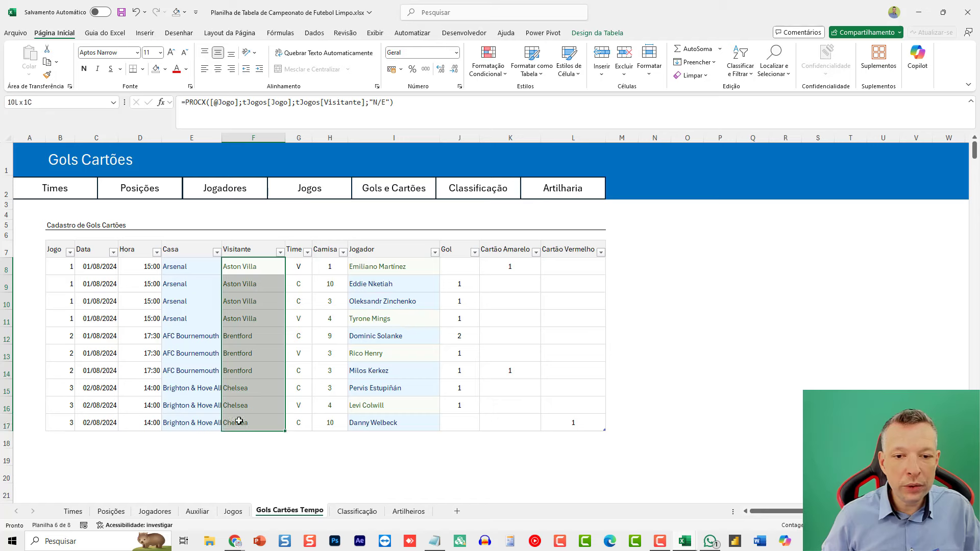
pyautogui.moveTo(385, 265); pyautogui.dragTo(377, 433)
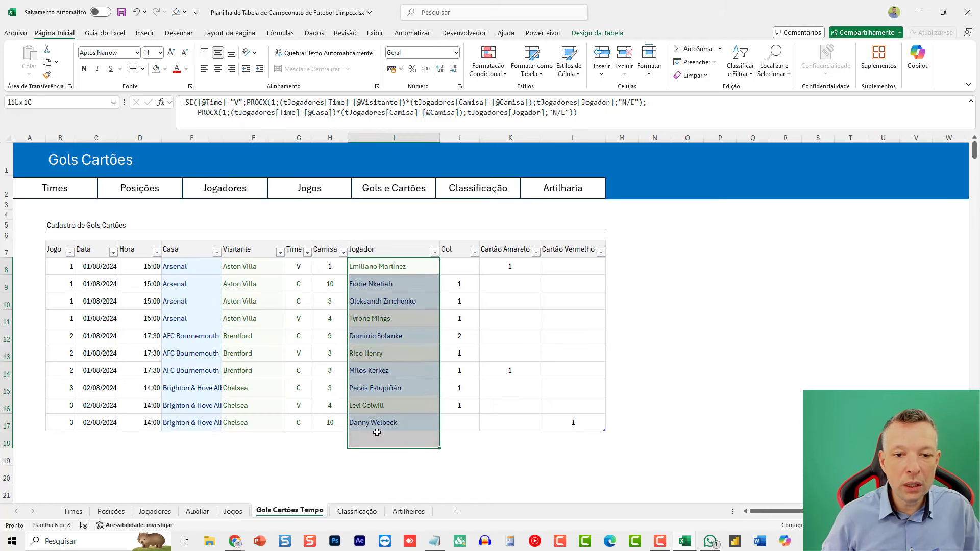
pyautogui.click(396, 314)
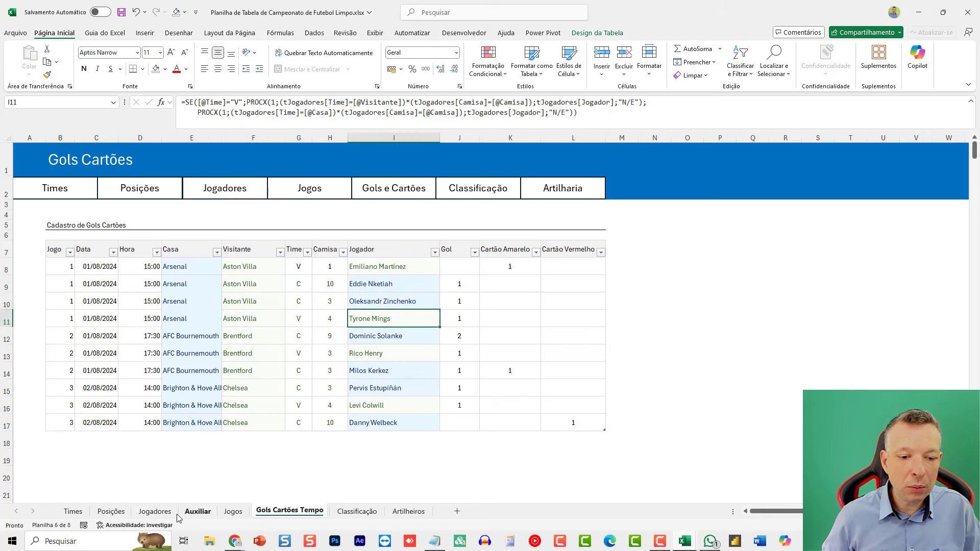
pyautogui.click(158, 512)
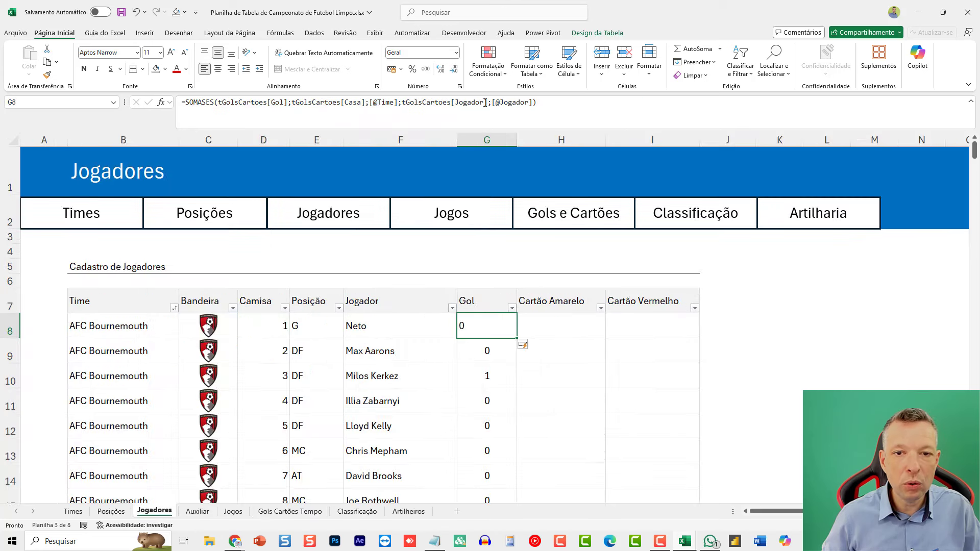
# Step: Extend the G8 formula by adding a second SOMASES with tGolsCartoes[Gol] as its sum range
pyautogui.click(485, 103)
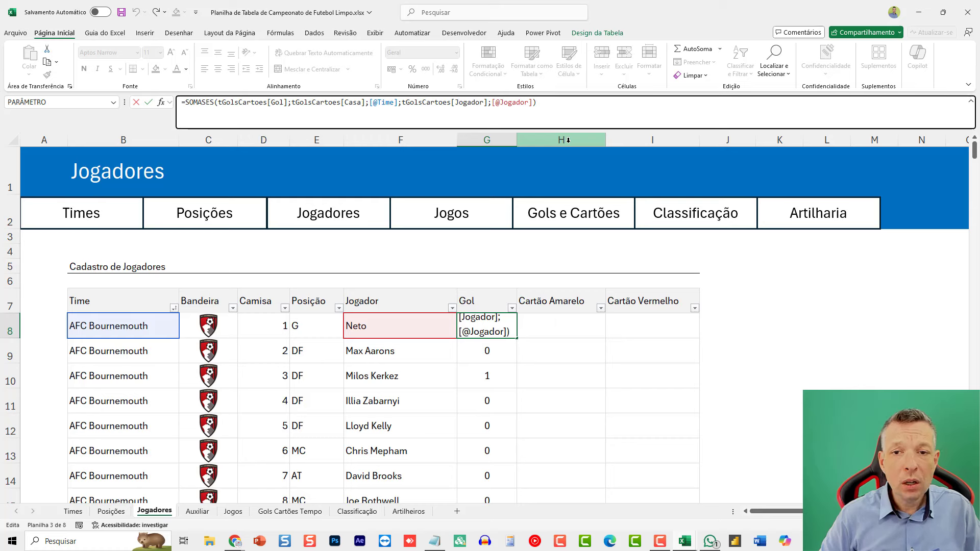
pyautogui.write('+')
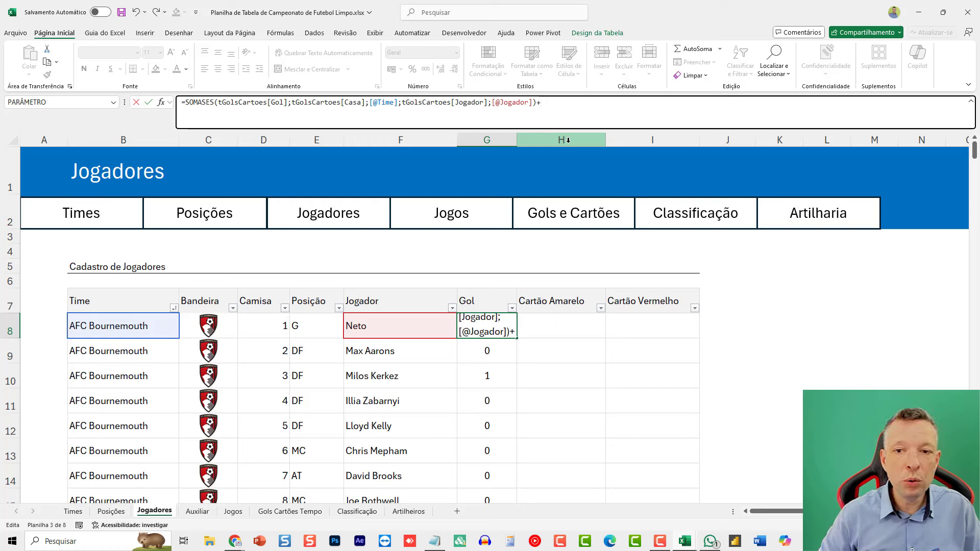
pyautogui.write('SOM')
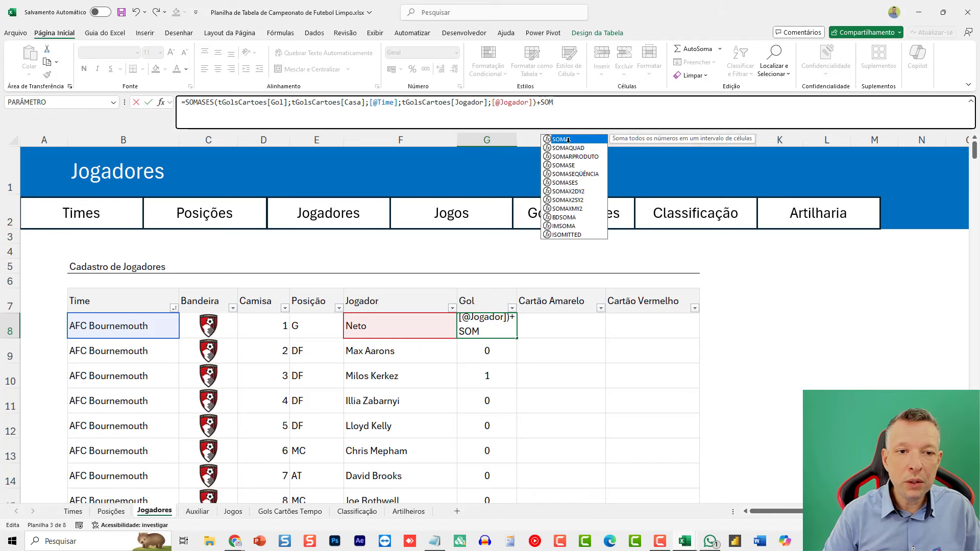
pyautogui.write('ASES(')
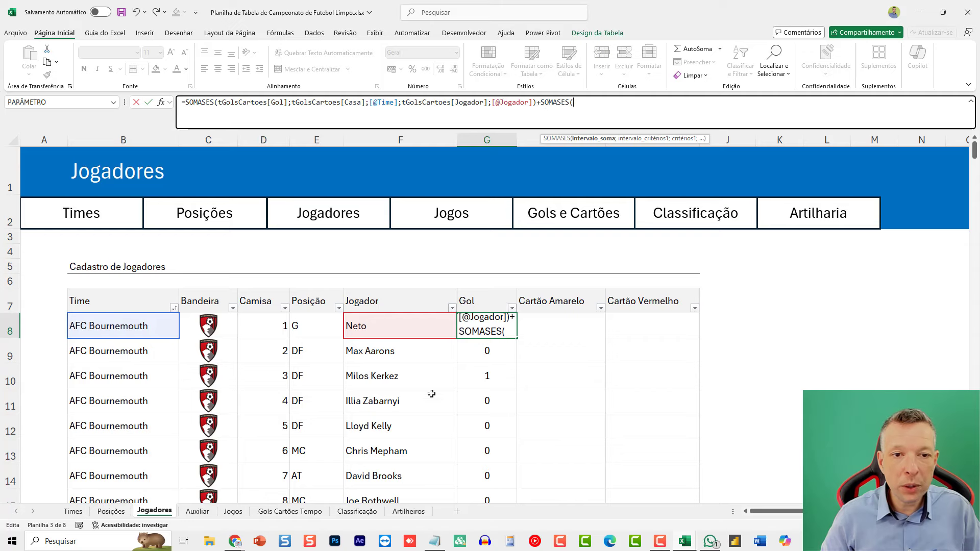
pyautogui.click(302, 516)
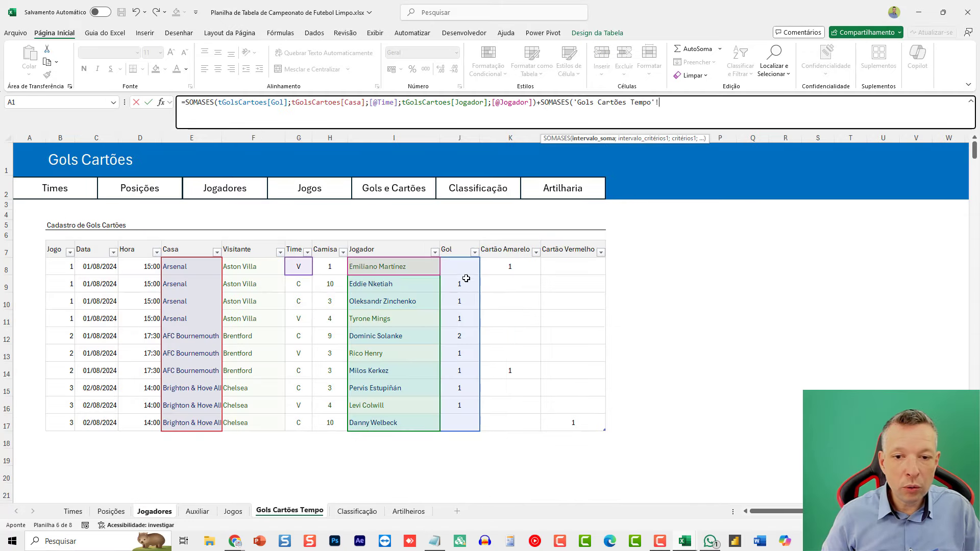
pyautogui.moveTo(460, 272); pyautogui.dragTo(444, 423)
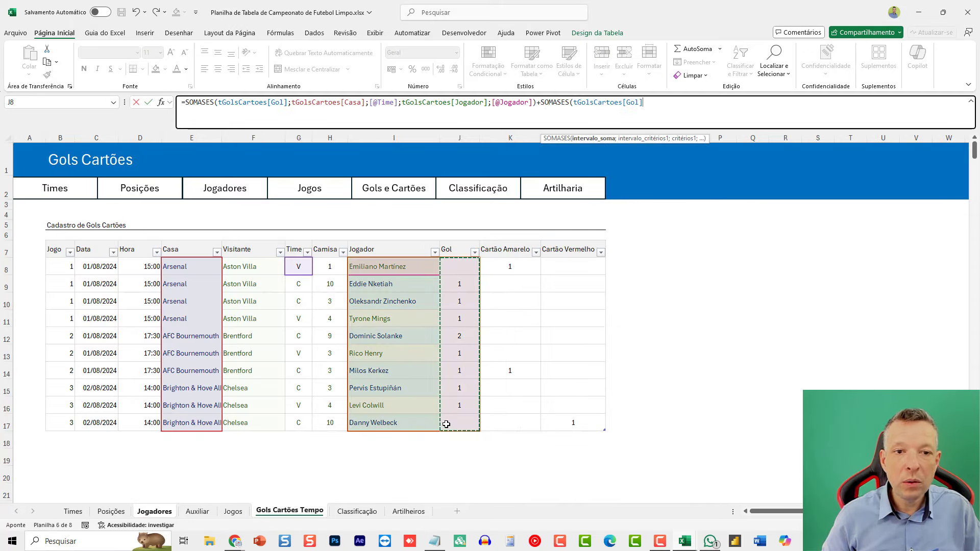
pyautogui.write(';')
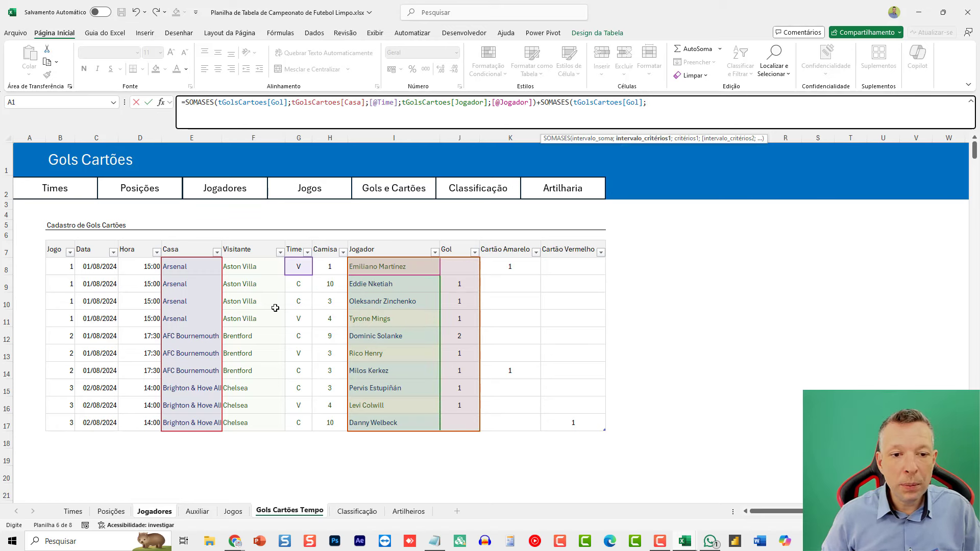
pyautogui.moveTo(253, 264); pyautogui.dragTo(245, 422)
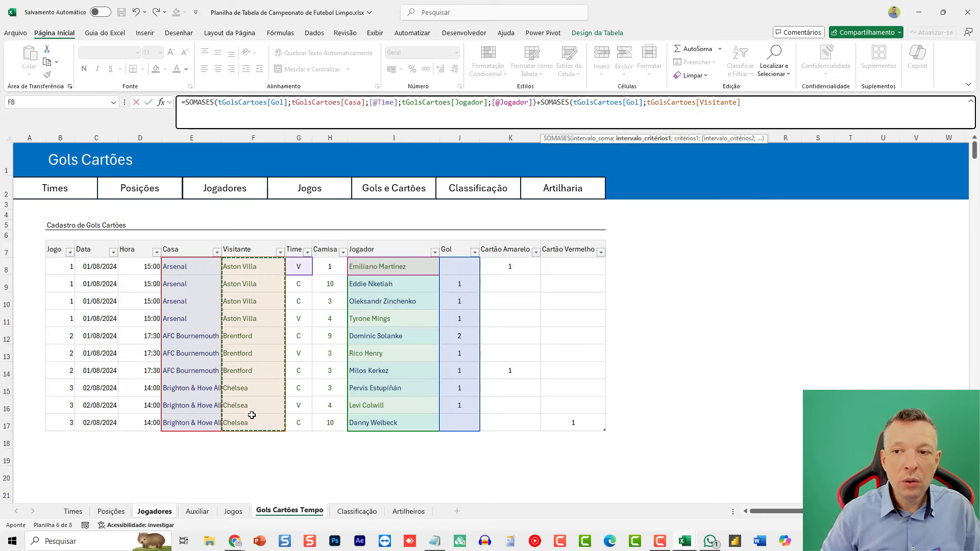
pyautogui.write('=')
pyautogui.click(155, 511)
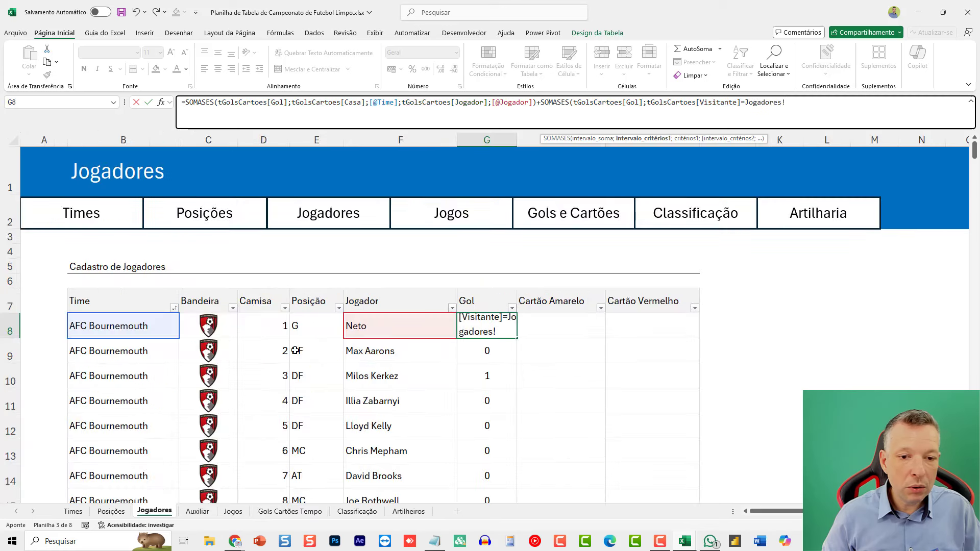
pyautogui.click(128, 327)
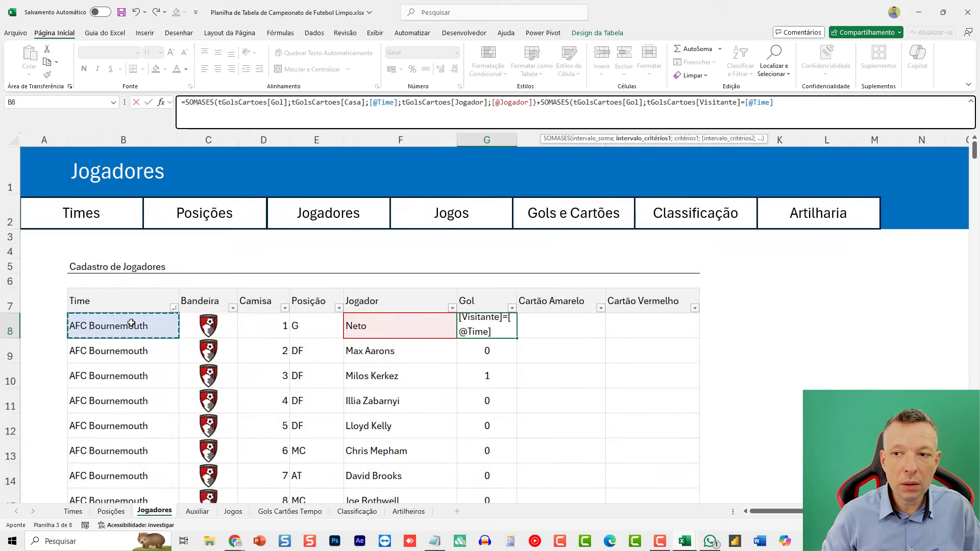
pyautogui.click(537, 102)
pyautogui.hotkey('alt', 'Return')
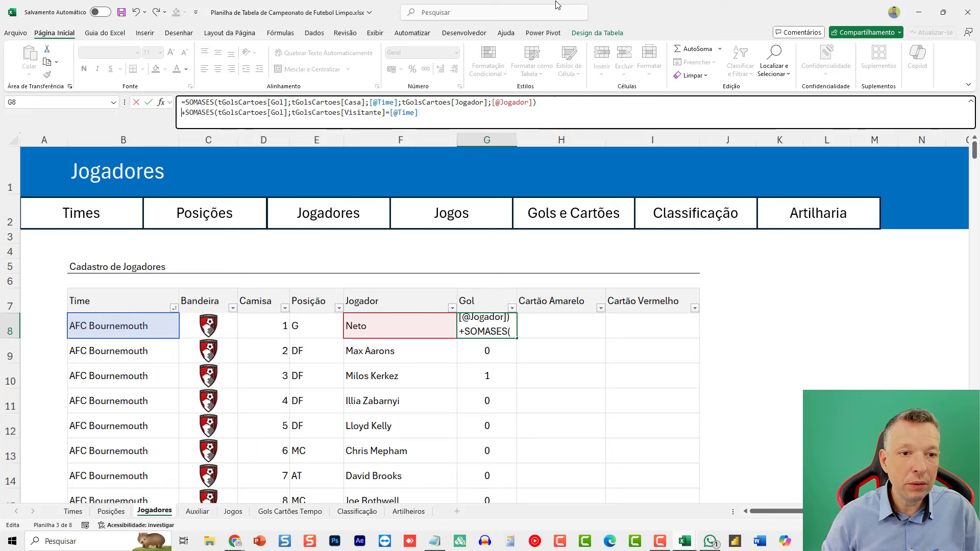
pyautogui.click(450, 113)
pyautogui.write(';')
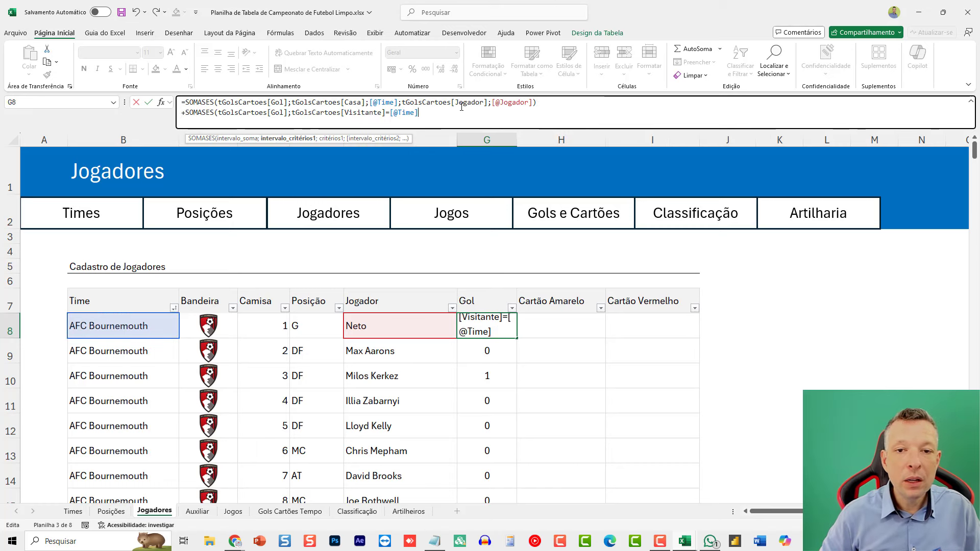
pyautogui.click(303, 513)
pyautogui.moveTo(384, 269); pyautogui.dragTo(372, 423)
pyautogui.write(';')
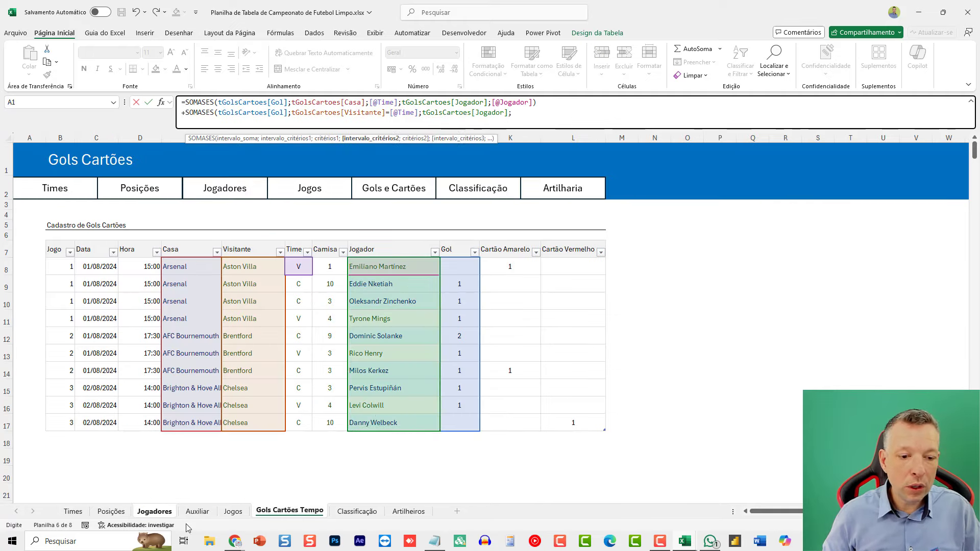
pyautogui.click(154, 511)
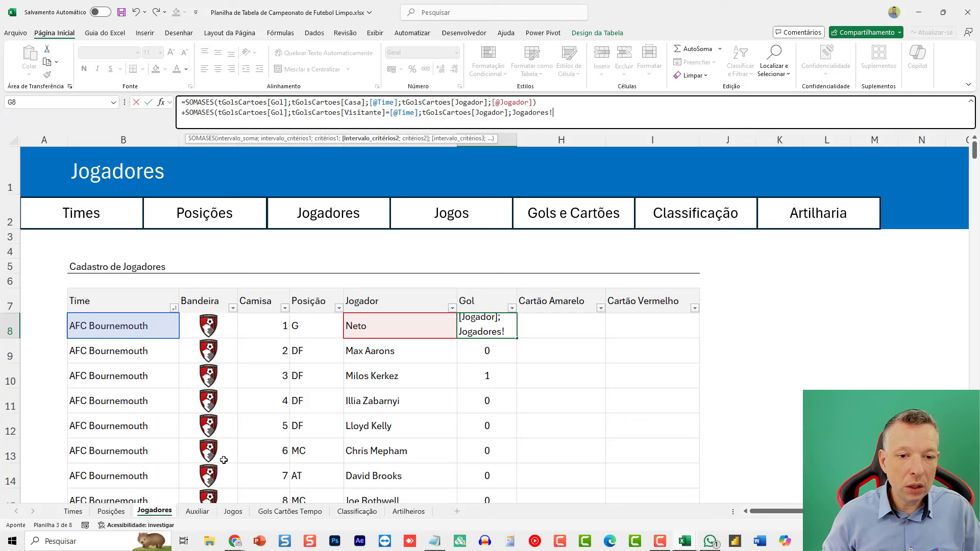
pyautogui.click(371, 324)
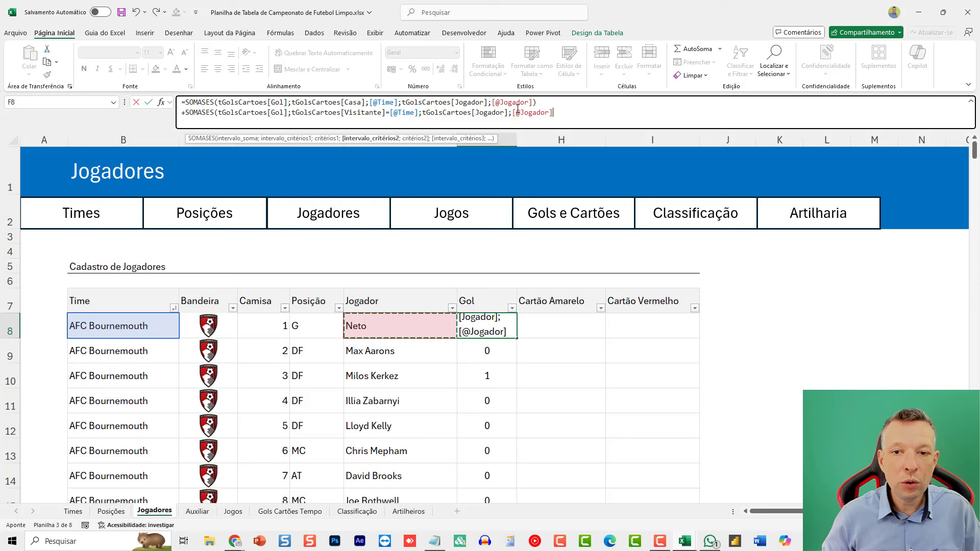
pyautogui.moveTo(513, 111); pyautogui.dragTo(608, 112)
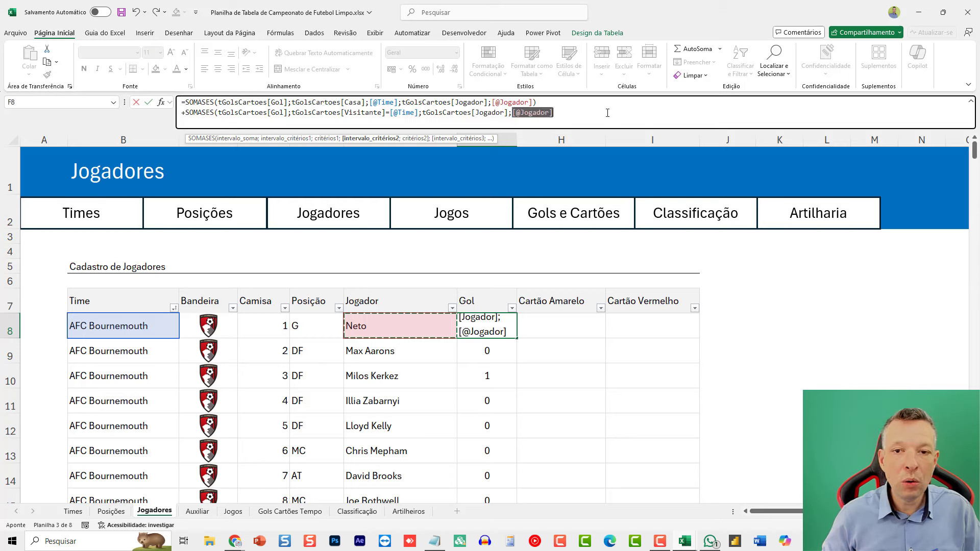
pyautogui.click(478, 113)
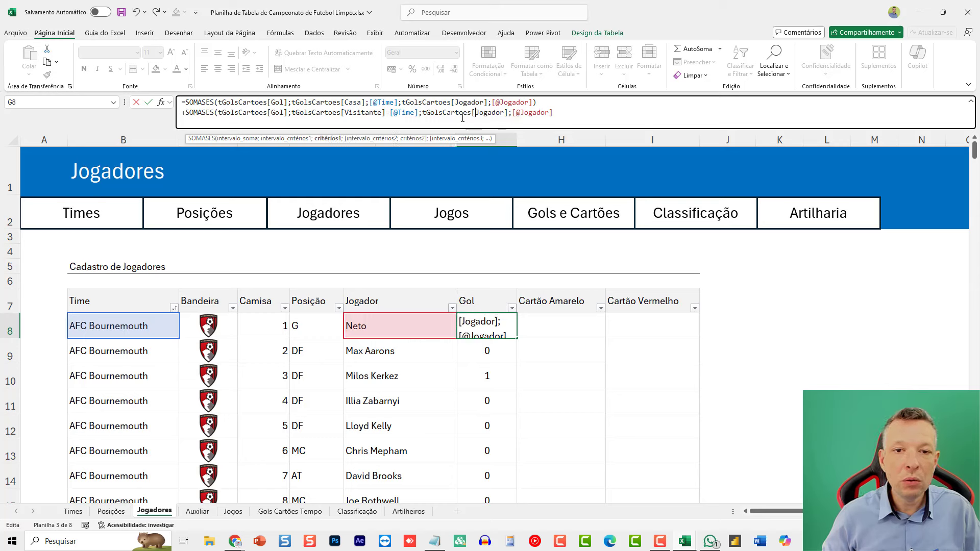
pyautogui.click(422, 112)
pyautogui.write(';')
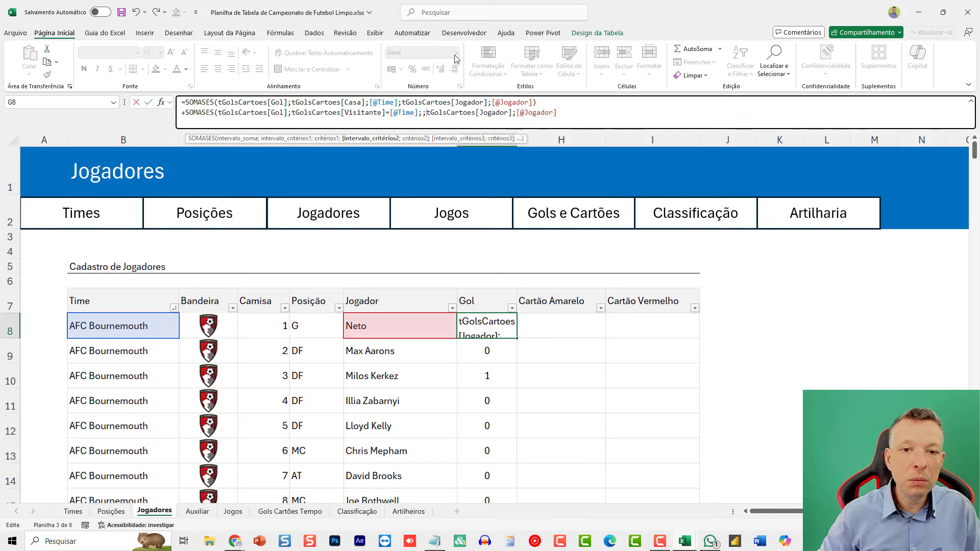
pyautogui.press('Left')
pyautogui.click(157, 323)
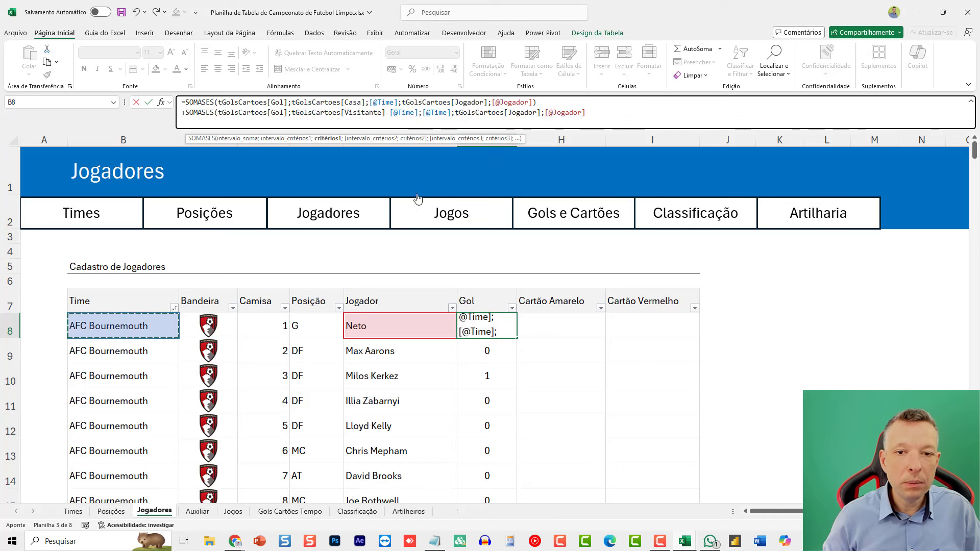
pyautogui.moveTo(385, 112); pyautogui.dragTo(420, 112)
pyautogui.press('BackSpace')
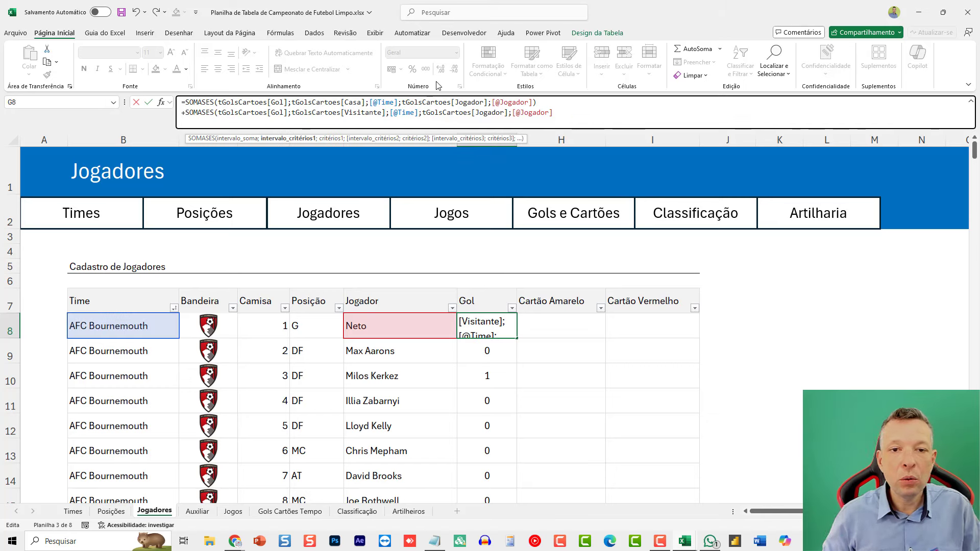
# Step: Review the second SOMASES arguments, close its parenthesis and commit the combined home and away goals formula in G8
pyautogui.click(272, 112)
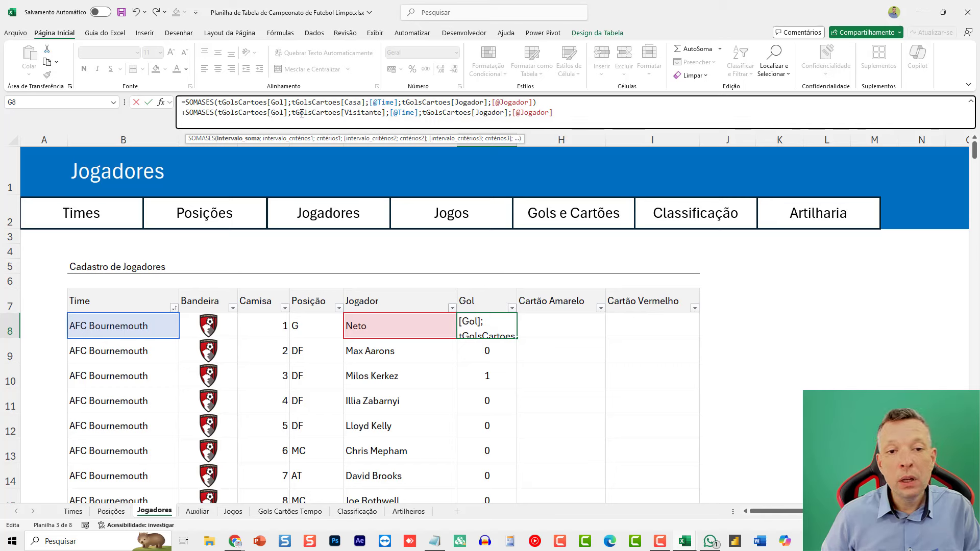
pyautogui.moveTo(301, 114); pyautogui.dragTo(413, 113)
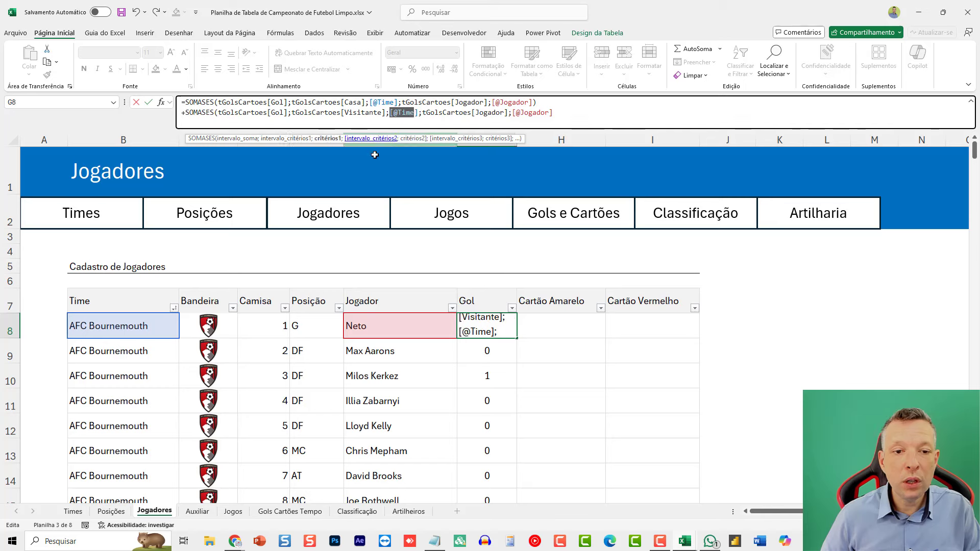
pyautogui.doubleClick(442, 113)
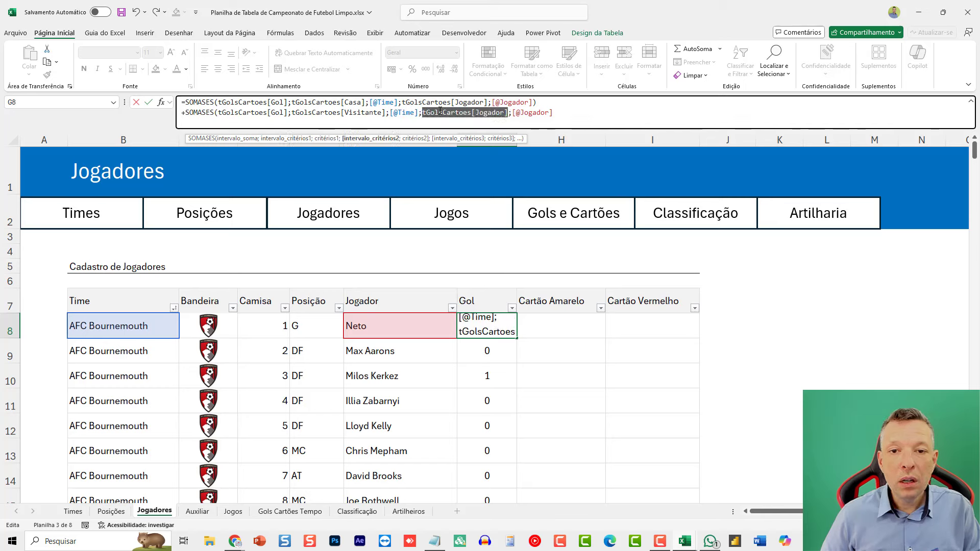
pyautogui.click(562, 112)
pyautogui.moveTo(337, 103); pyautogui.dragTo(391, 114)
pyautogui.click(581, 117)
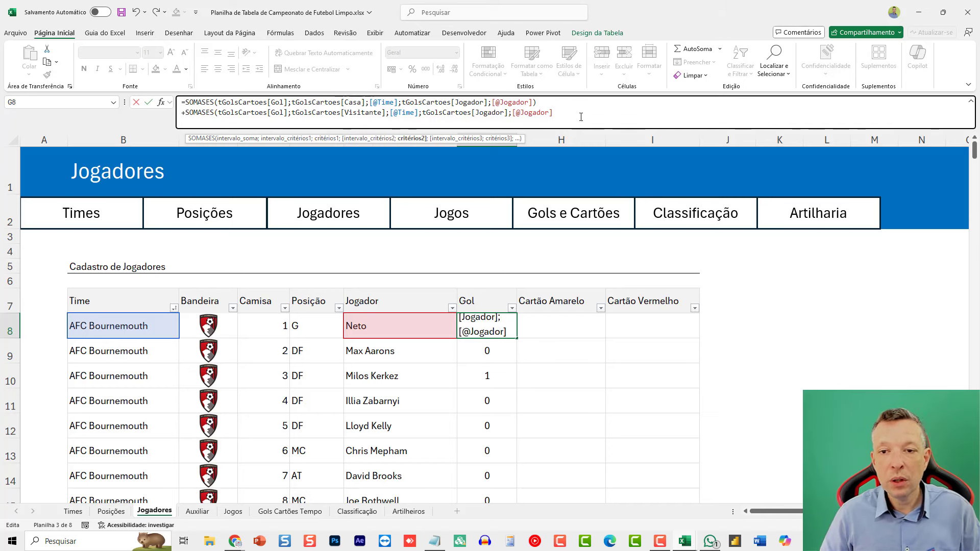
pyautogui.write(')')
pyautogui.hotkey('ctrl', 'Return')
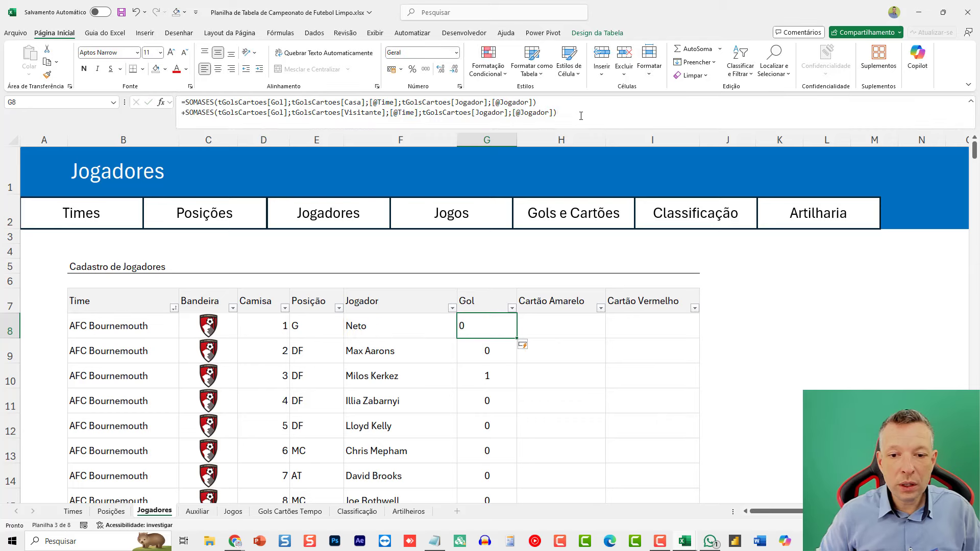
# Step: Check the Gol column down the Jogadores table and center the value in G8
pyautogui.scroll(-1, 580, 312)
pyautogui.scroll(-2, 541, 332)
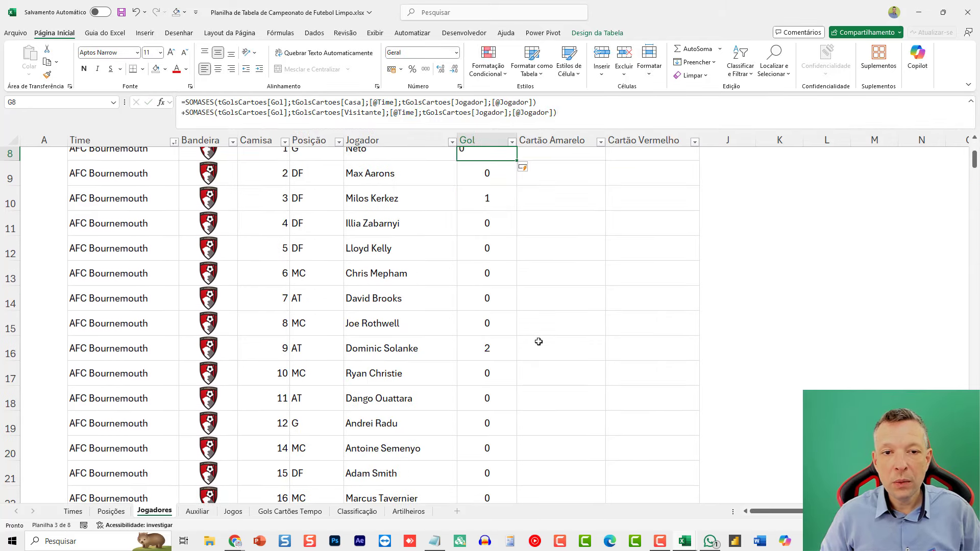
pyautogui.scroll(3, 485, 322)
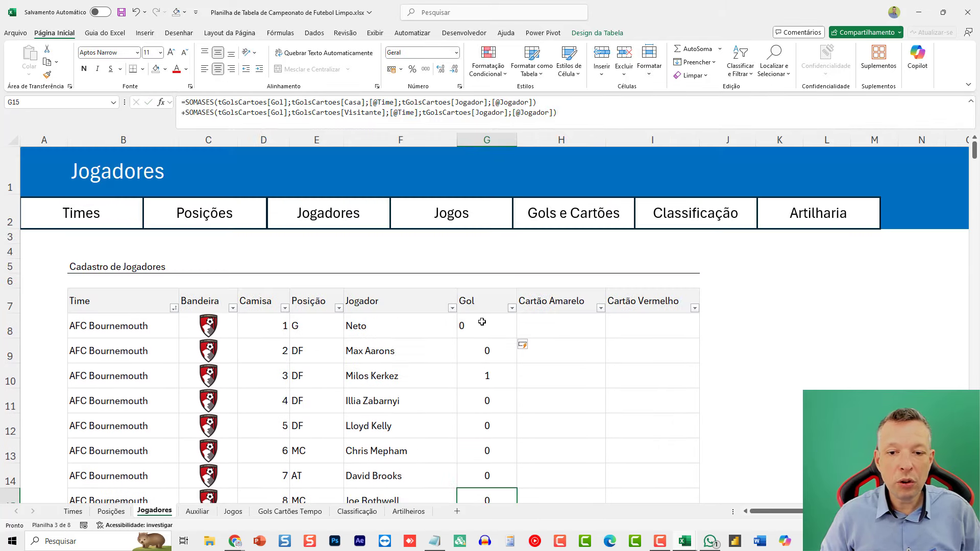
pyautogui.click(218, 68)
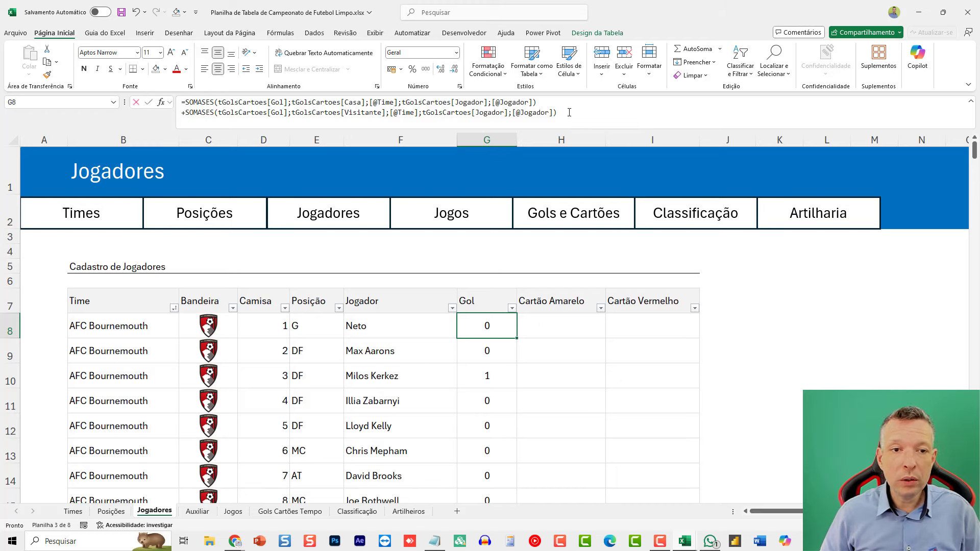
# Step: Copy the full two-line SOMASES formula from G8 into H8 of the Cartão Amarelo column
pyautogui.tripleClick(226, 108)
pyautogui.hotkey('ctrl', 'c')
pyautogui.click(531, 321)
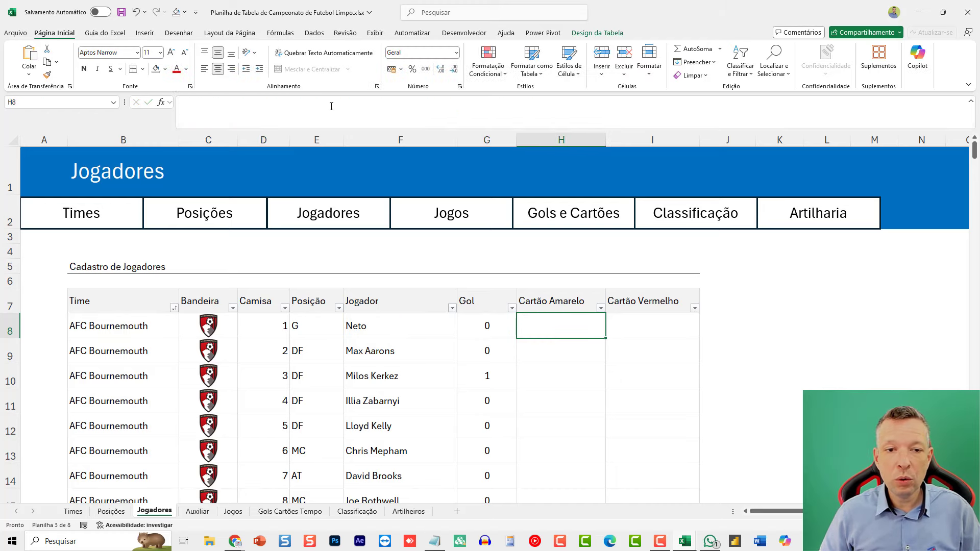
pyautogui.click(219, 110)
pyautogui.hotkey('ctrl', 'v')
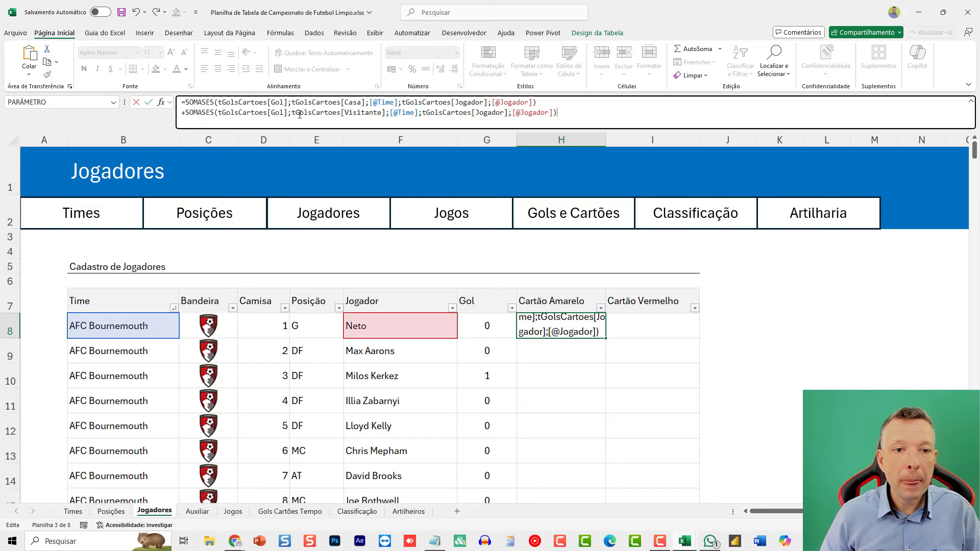
# Step: Replace the sum range in both H8 SOMASES with tGolsCartoes[Cartão Amarelo], commit the formula and check the column
pyautogui.doubleClick(282, 103)
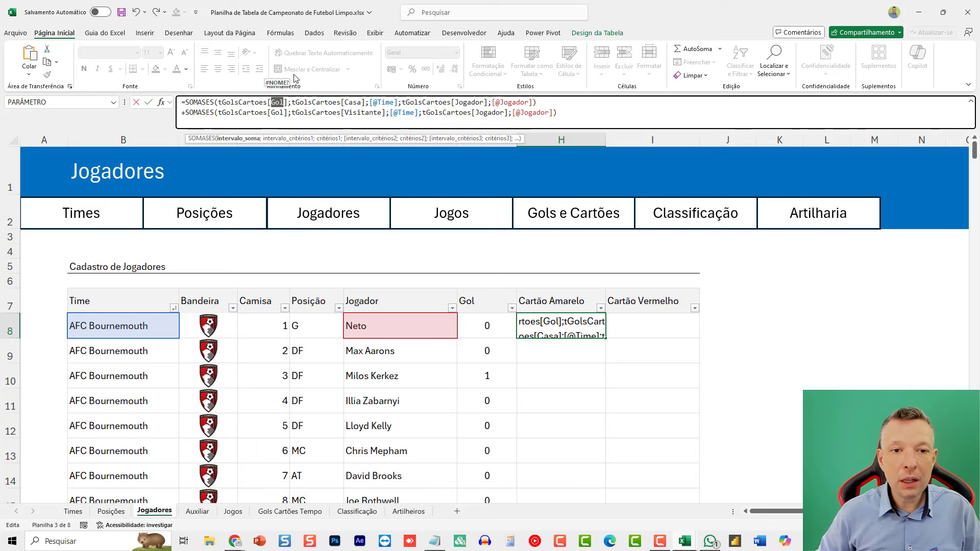
pyautogui.write('cAR')
pyautogui.press('Tab')
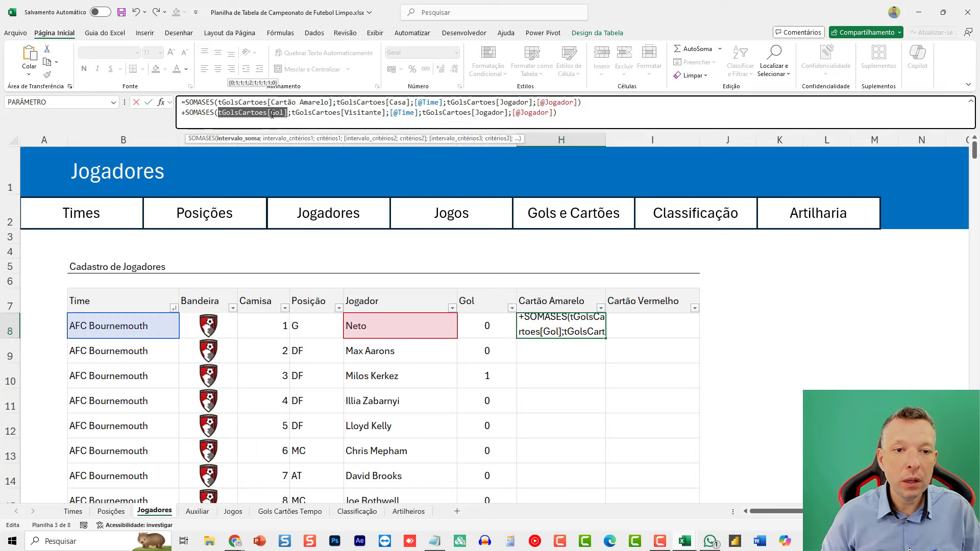
pyautogui.doubleClick(276, 113)
pyautogui.write('c')
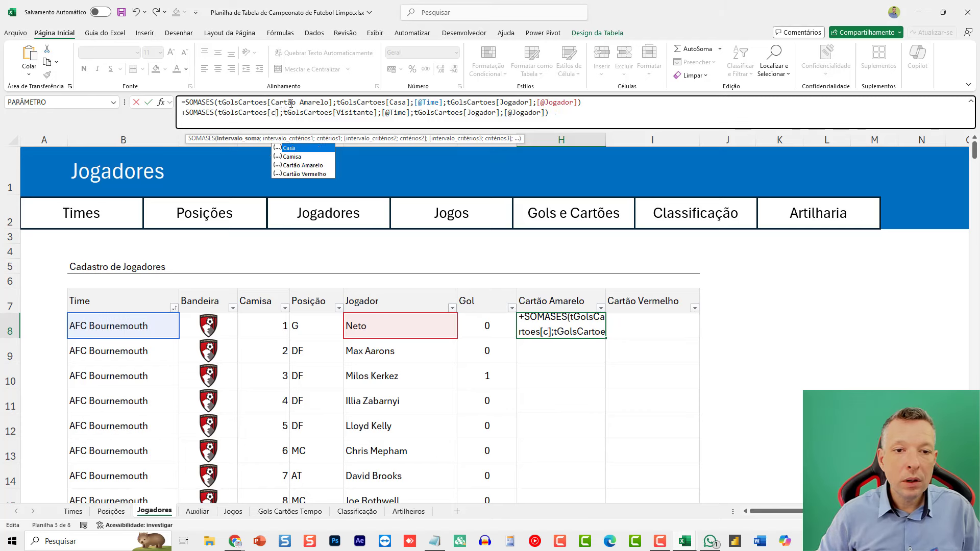
pyautogui.write('ar')
pyautogui.press('Tab')
pyautogui.hotkey('ctrl', 'Return')
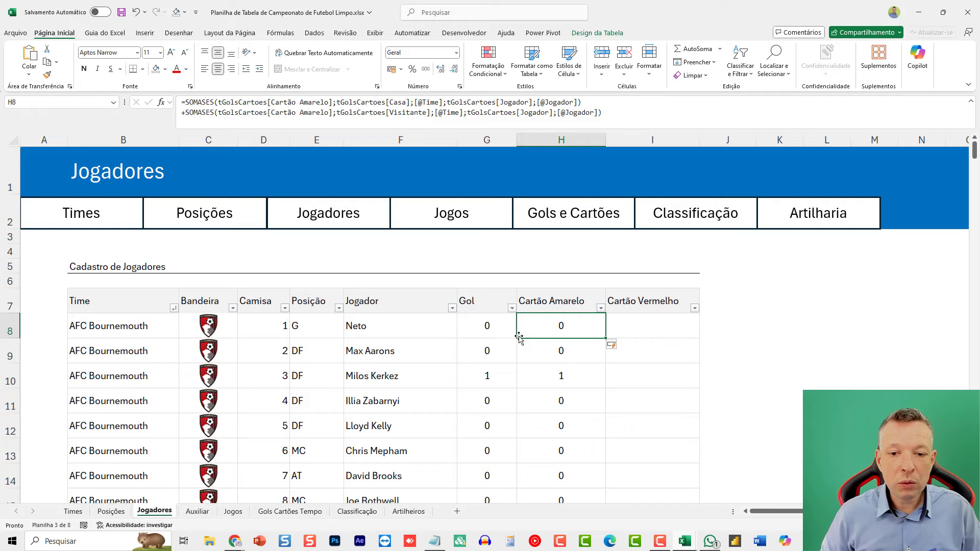
pyautogui.scroll(-4, 544, 352)
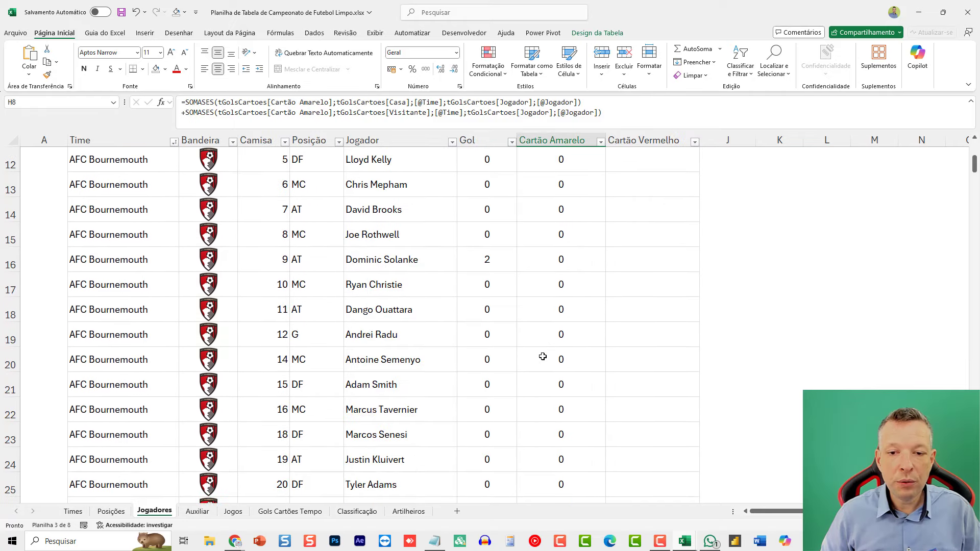
pyautogui.scroll(4, 543, 357)
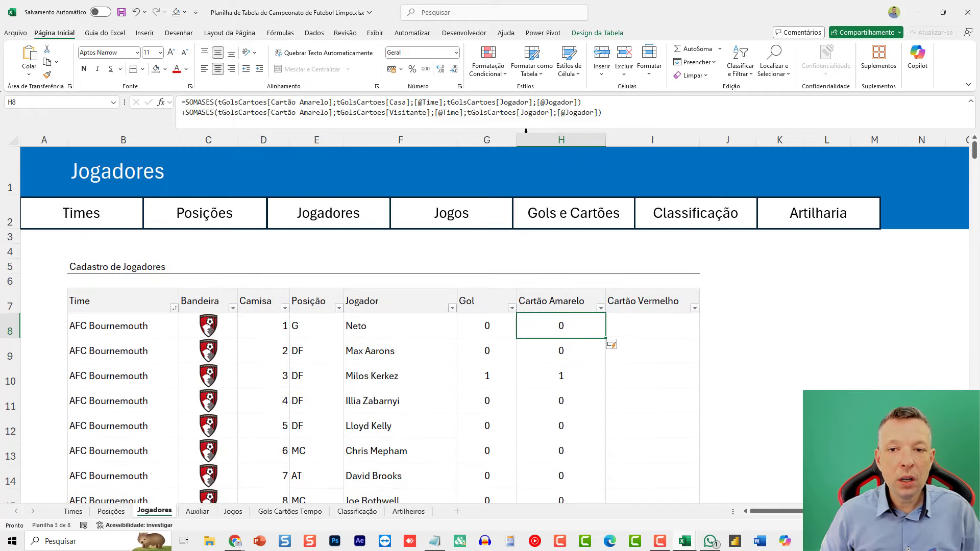
# Step: Copy the yellow-card formula from H8 into I8 of the Cartão Vermelho column
pyautogui.click(377, 113)
pyautogui.hotkey('ctrl', 'a')
pyautogui.press('Tab')
pyautogui.click(278, 104)
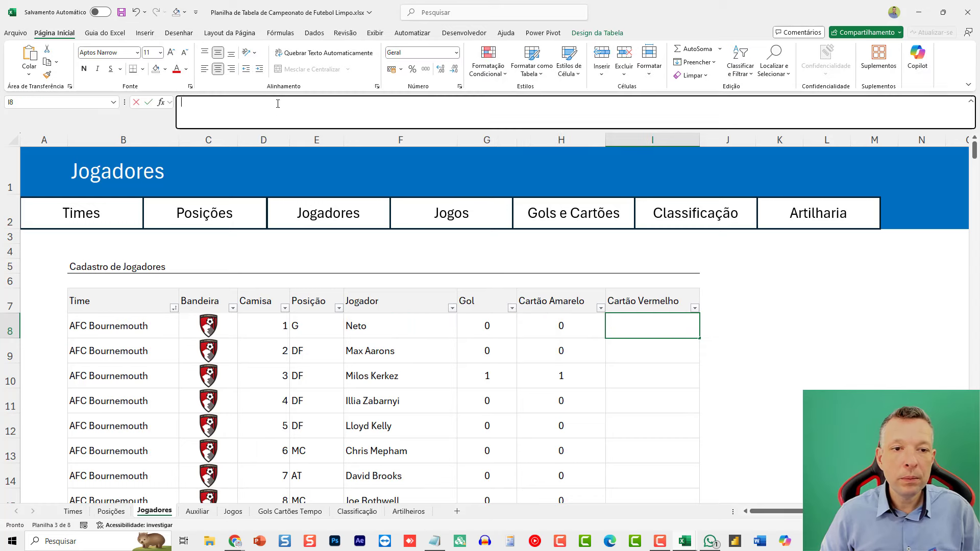
pyautogui.hotkey('ctrl', 'v')
# Step: Change the sum range in both I8 SOMASES to tGolsCartoes[Cartão Vermelho] and commit the formula
pyautogui.moveTo(301, 107); pyautogui.dragTo(332, 105)
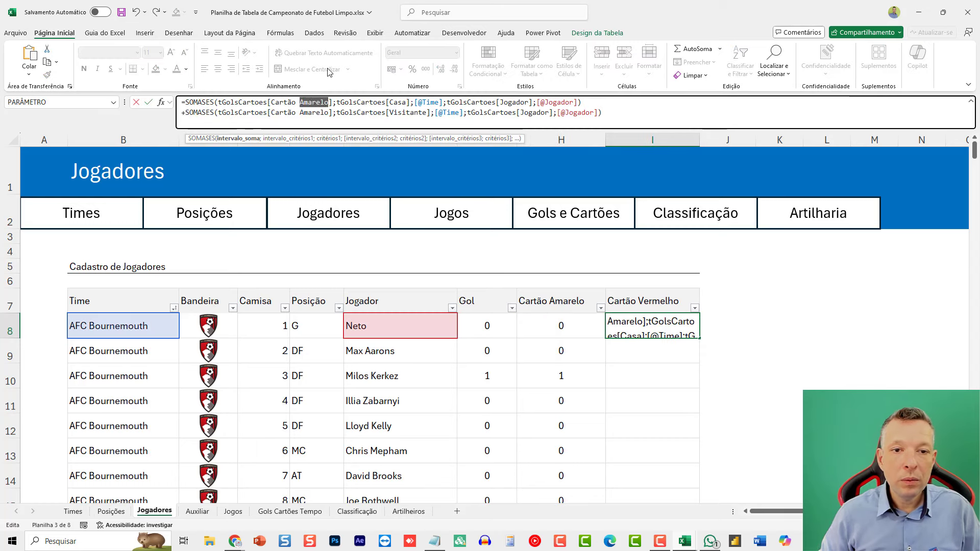
pyautogui.write('vER')
pyautogui.press('Tab')
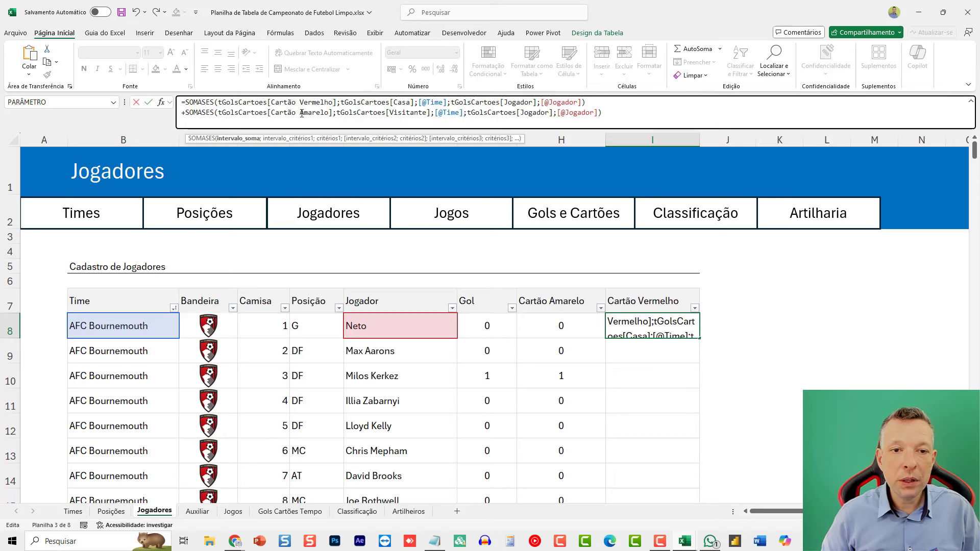
pyautogui.click(330, 114)
pyautogui.doubleClick(329, 113)
pyautogui.write('vER')
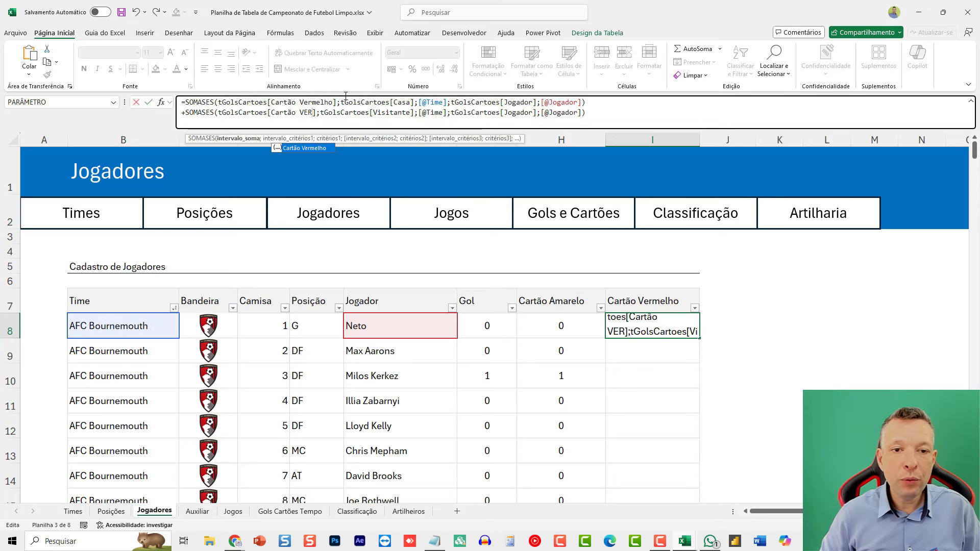
pyautogui.press('Tab')
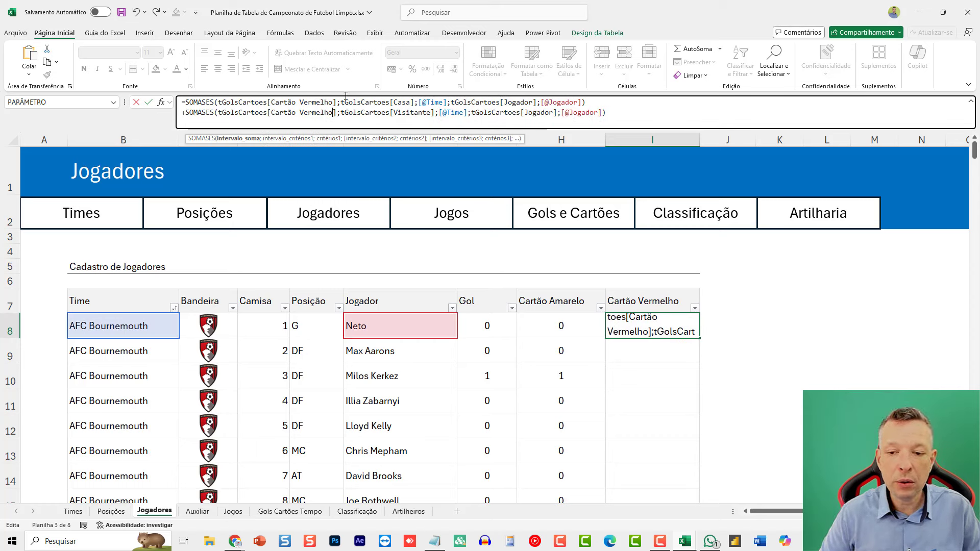
pyautogui.press('Return')
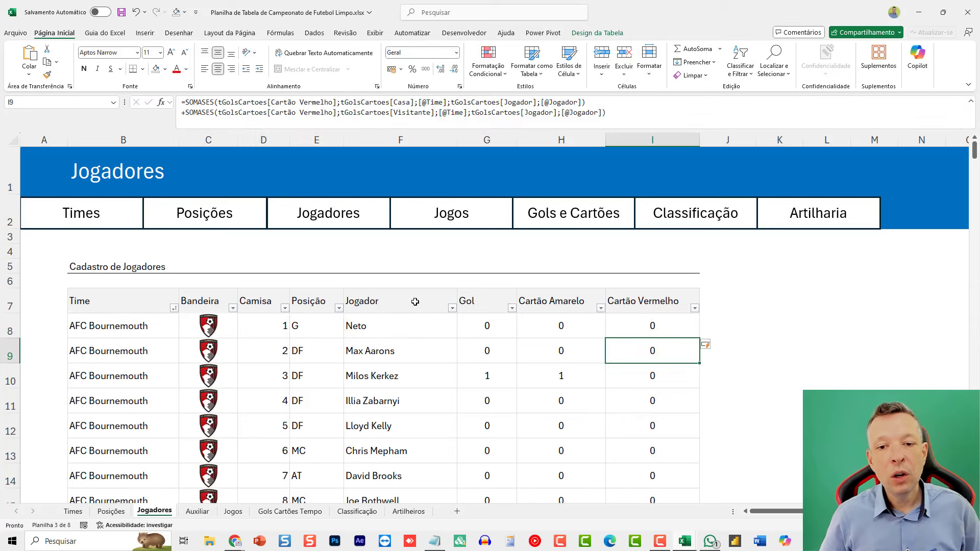
# Step: Look over the Posições, Jogadores, Jogos and Gols Cartões Tempo sheets
pyautogui.scroll(-3, 415, 302)
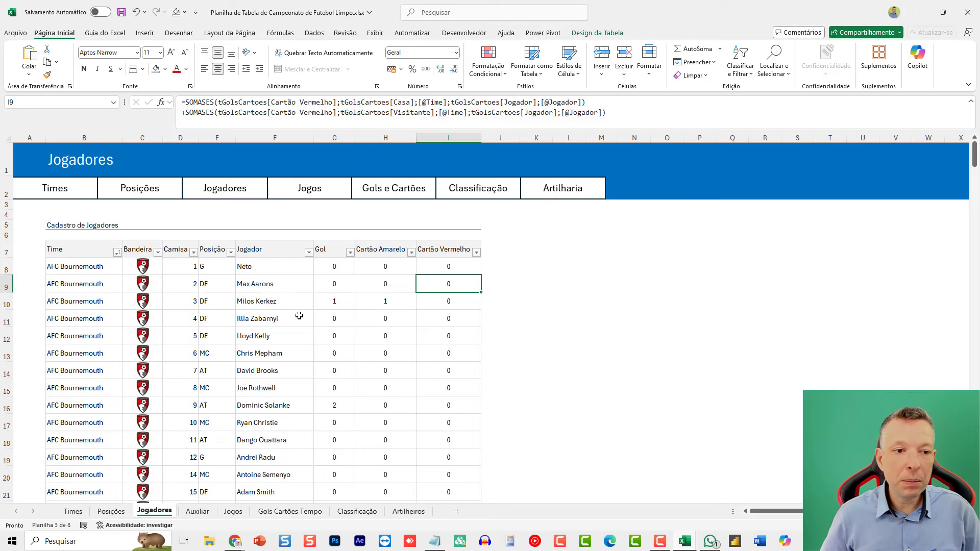
pyautogui.click(156, 192)
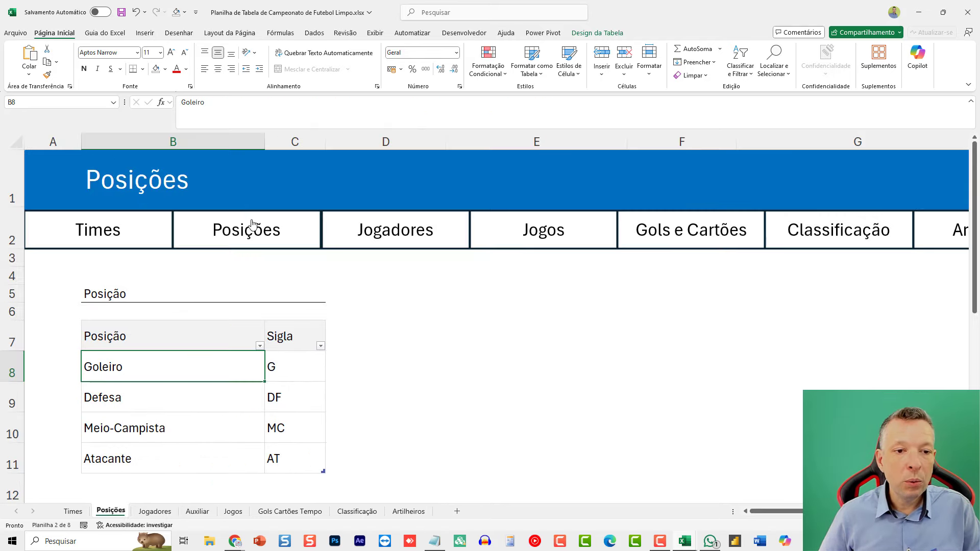
pyautogui.scroll(-2, 300, 279)
pyautogui.scroll(-2, 300, 279)
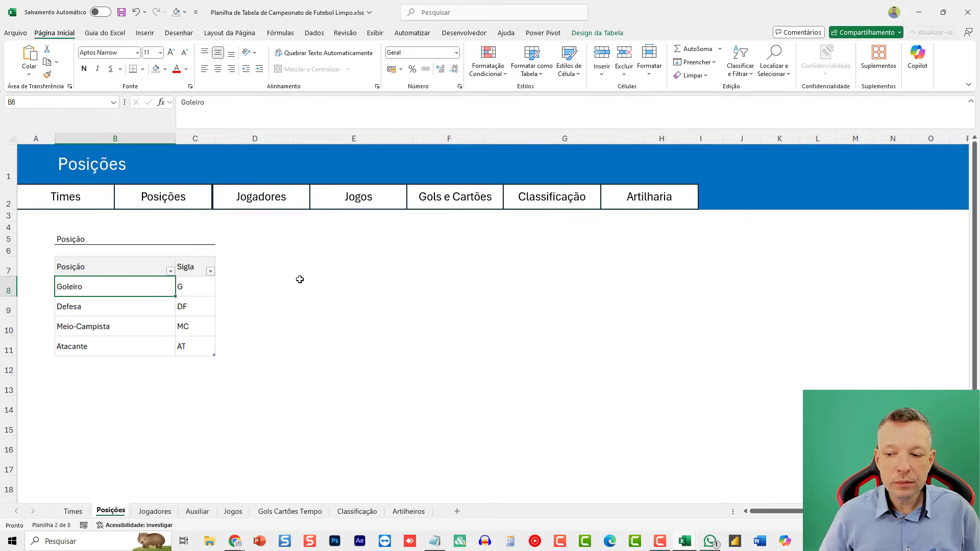
pyautogui.click(215, 187)
pyautogui.click(313, 194)
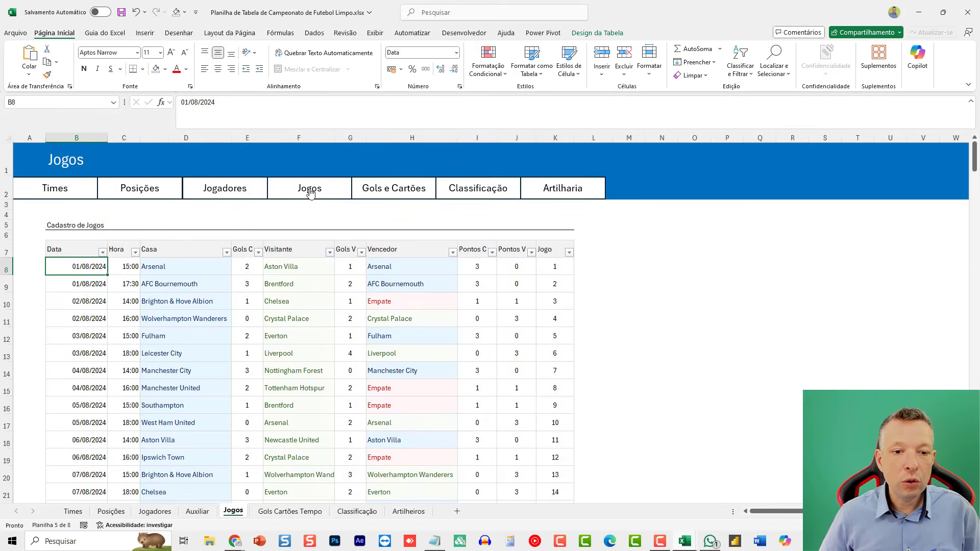
pyautogui.click(395, 191)
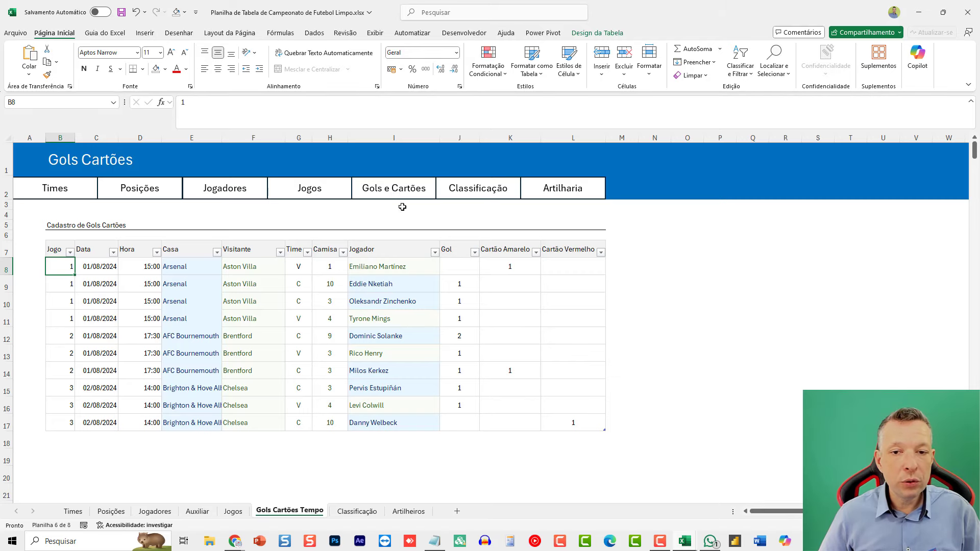
# Step: Go to the Times sheet and select the Pts cell D8 for AFC Bournemouth
pyautogui.click(60, 187)
pyautogui.scroll(-4, 378, 344)
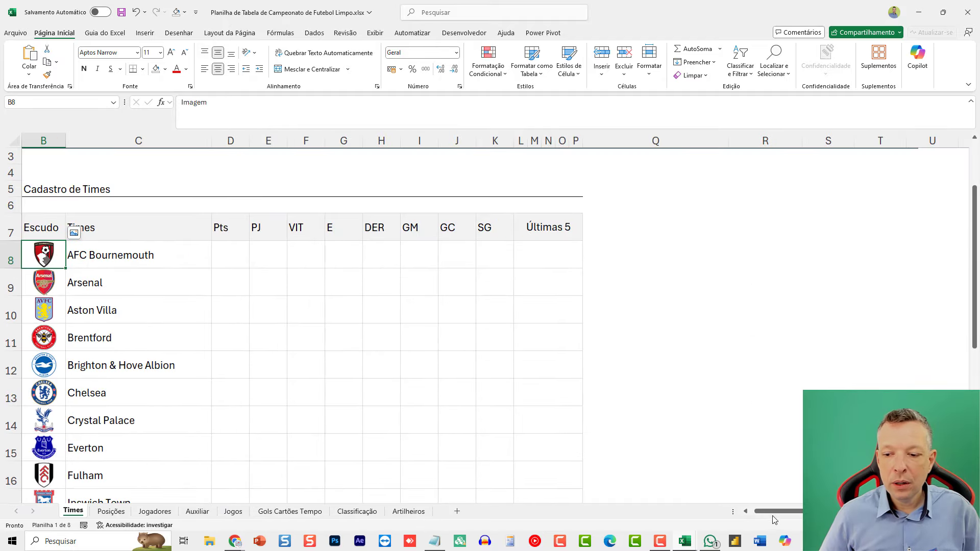
pyautogui.hscroll(-1, 773, 520)
pyautogui.scroll(1, 302, 370)
pyautogui.click(286, 339)
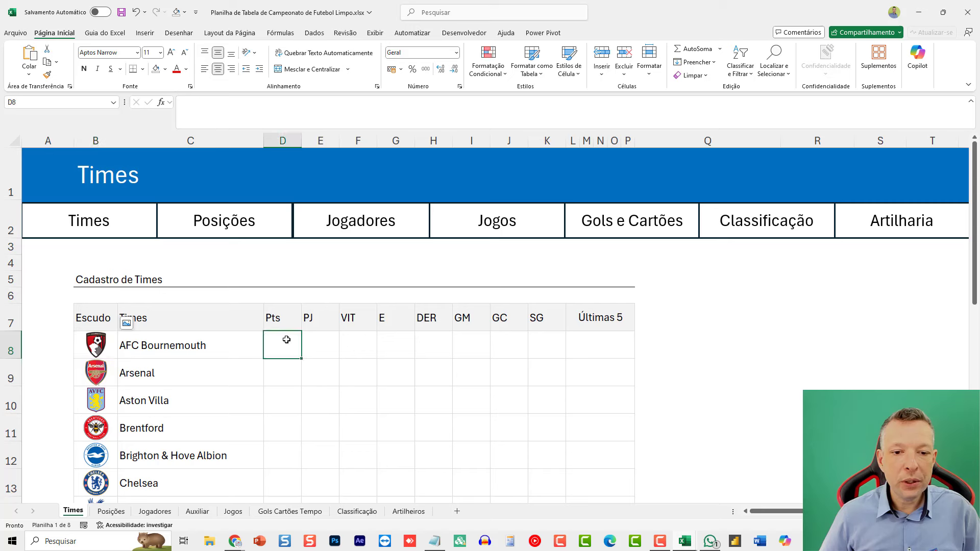
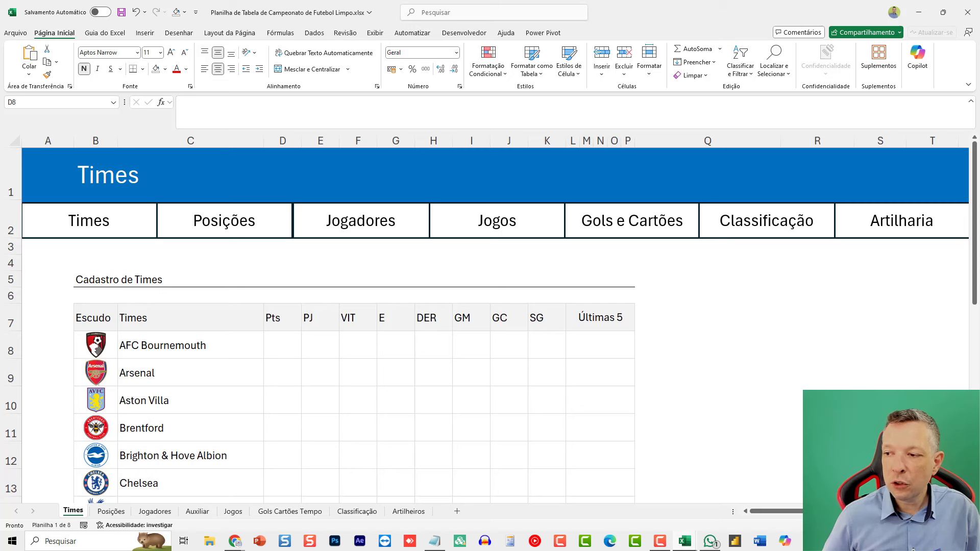
# Step: Start a SOMASES formula in the Pts cell D8 for AFC Bournemouth
pyautogui.click(294, 353)
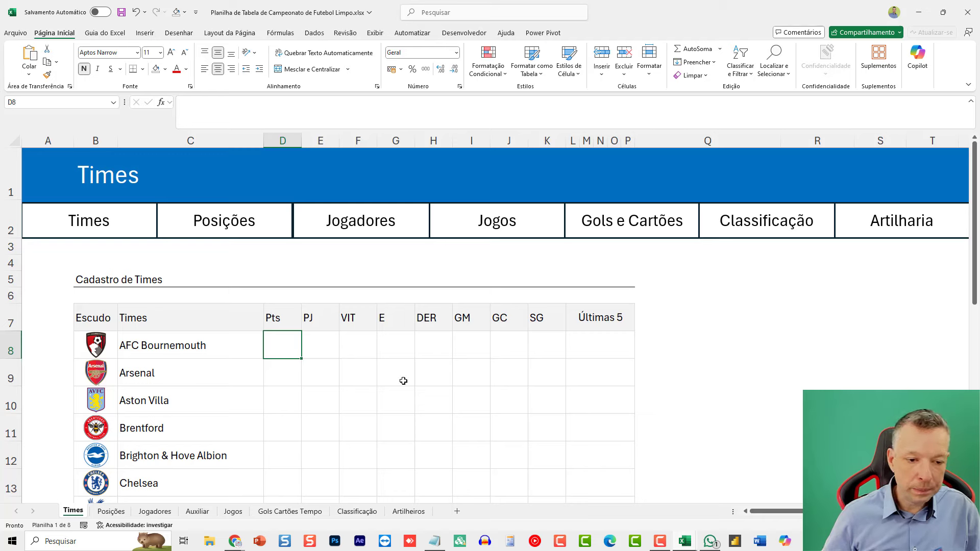
pyautogui.write('=')
pyautogui.press('Escape')
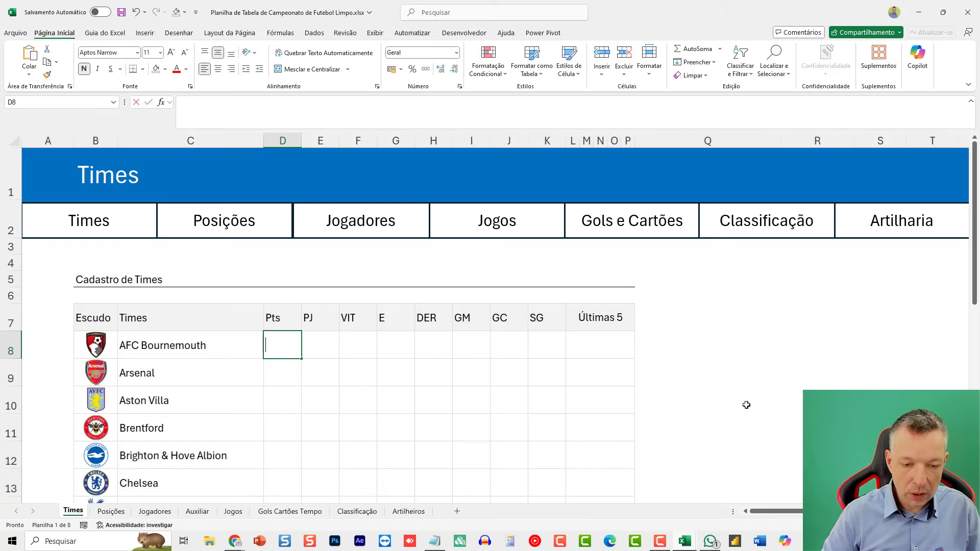
pyautogui.write('=somases')
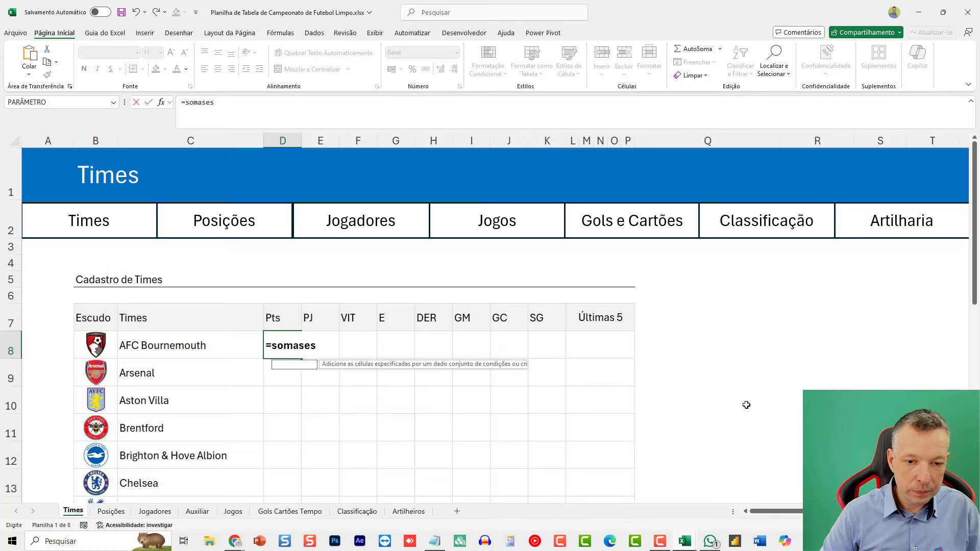
pyautogui.press('BackSpace')
pyautogui.press('BackSpace')
pyautogui.press('BackSpace')
pyautogui.press('BackSpace')
pyautogui.press('BackSpace')
pyautogui.press('BackSpace')
pyautogui.press('BackSpace')
pyautogui.write('SOMASES')
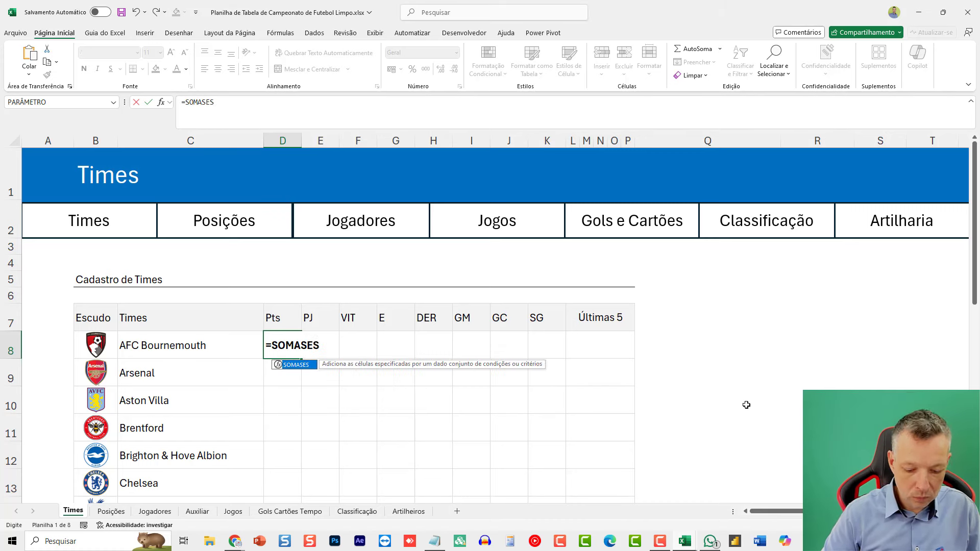
pyautogui.write('(')
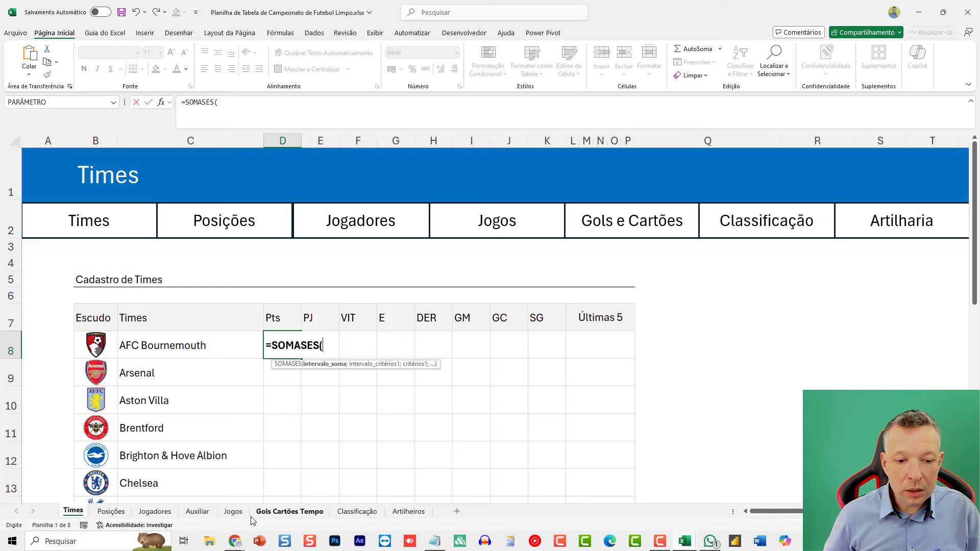
# Step: Set the formula's sum range to the whole Pontos C column of the Jogos sheet, tJogos[Pontos C]
pyautogui.click(233, 512)
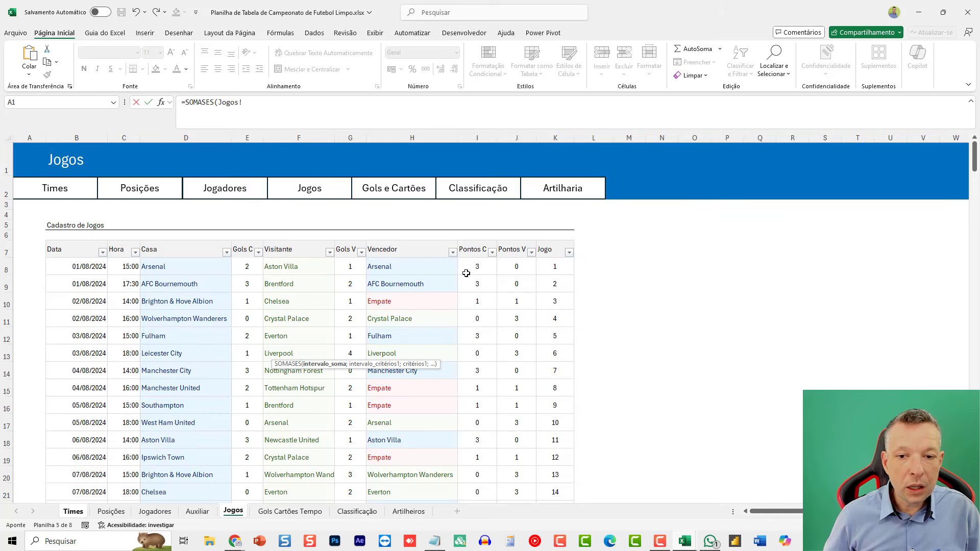
pyautogui.click(493, 262)
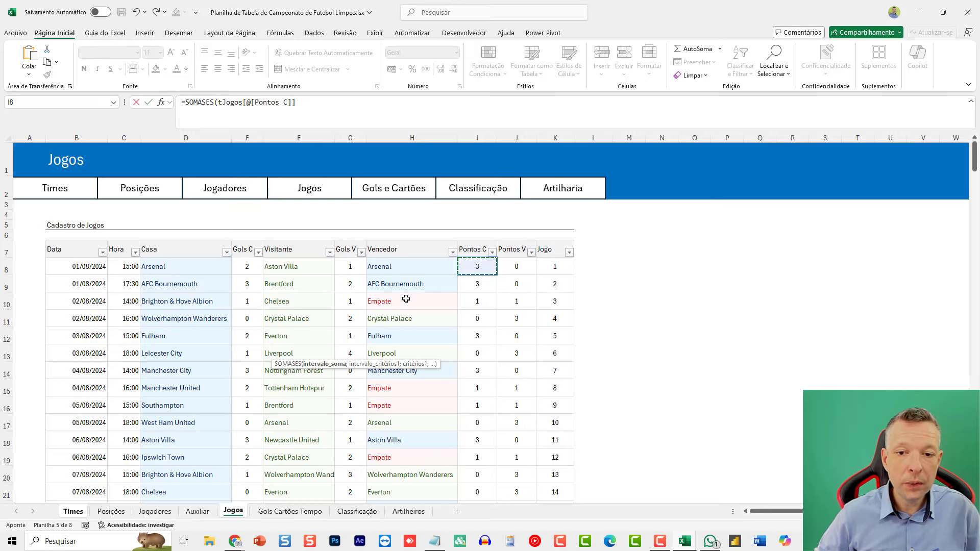
pyautogui.hotkey('ctrl', 'shift', 'Down')
pyautogui.scroll(20, 423, 304)
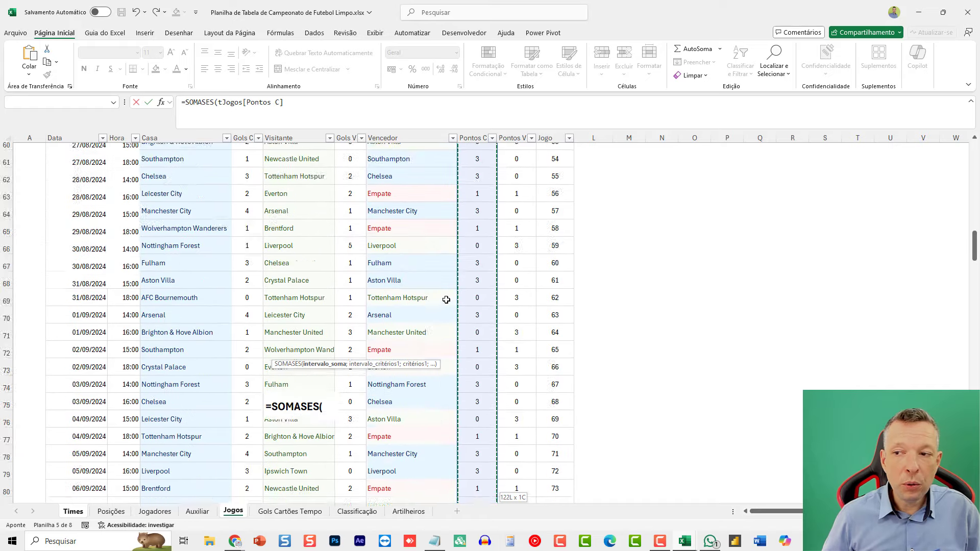
pyautogui.scroll(15, 444, 309)
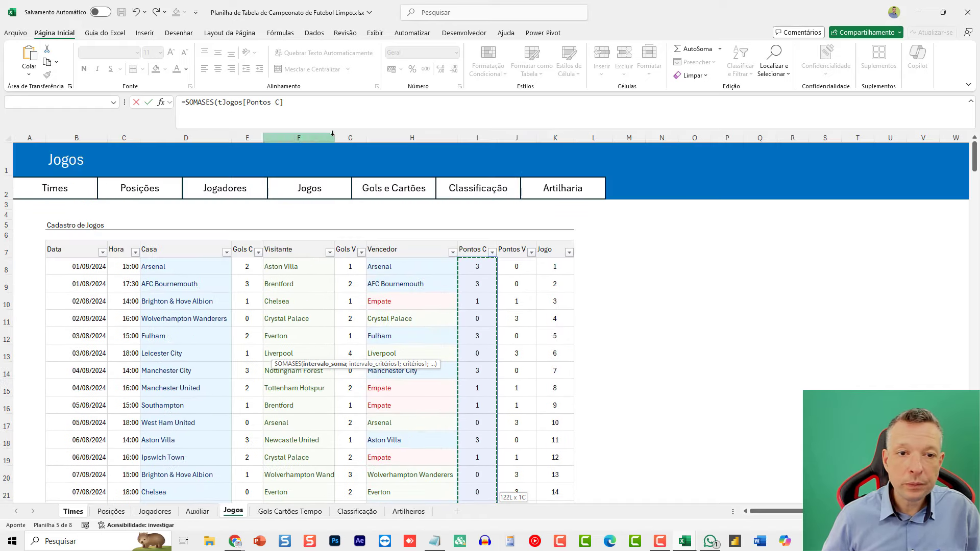
pyautogui.click(313, 104)
pyautogui.write(';')
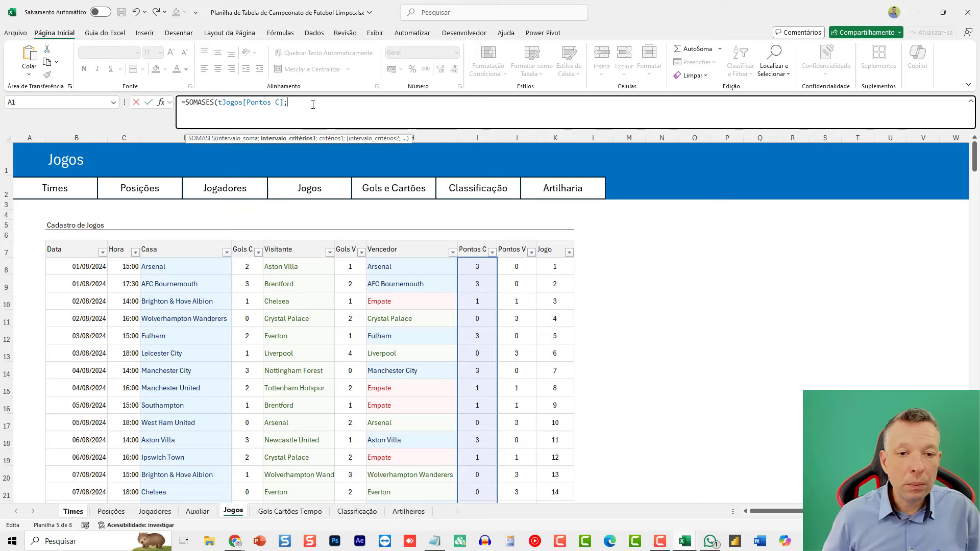
# Step: Add tJogos[Casa] as the criteria range and the team name Times!$C8, with only the column locked, as its criterion
pyautogui.click(201, 266)
pyautogui.hotkey('ctrl', 'shift', 'Down')
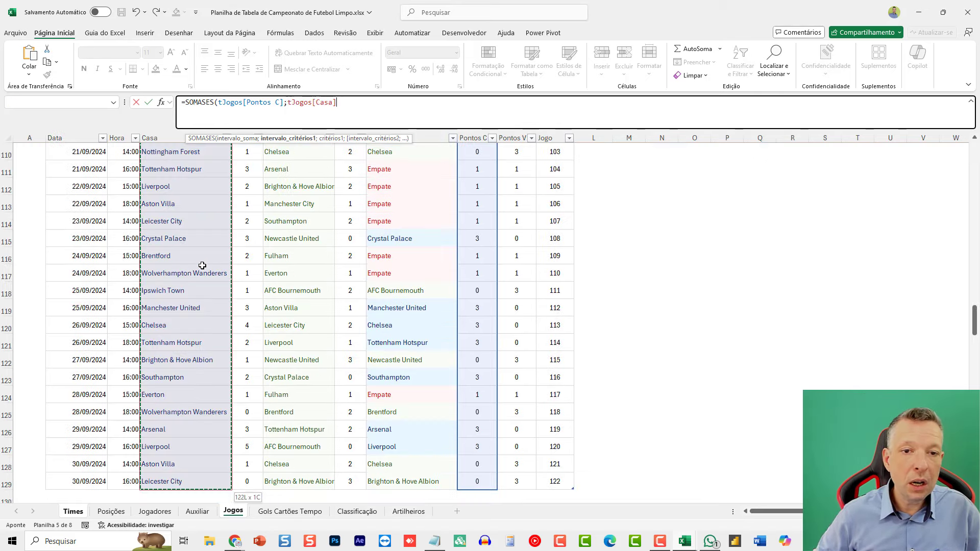
pyautogui.write(';')
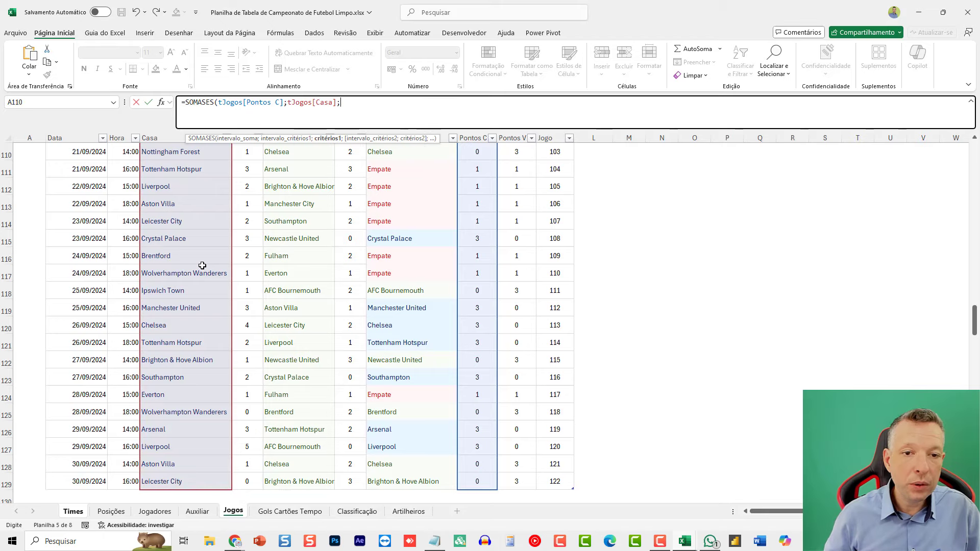
pyautogui.click(73, 512)
pyautogui.click(146, 337)
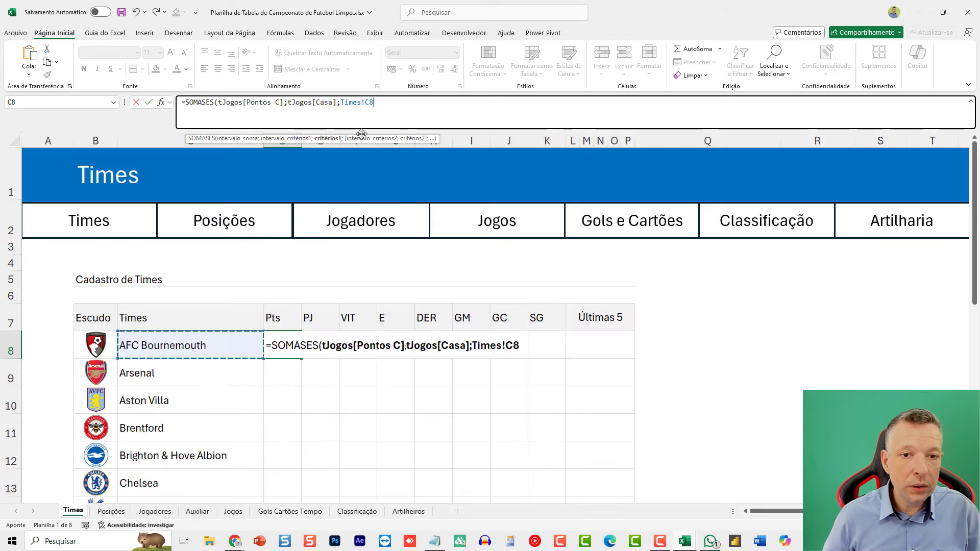
pyautogui.click(388, 103)
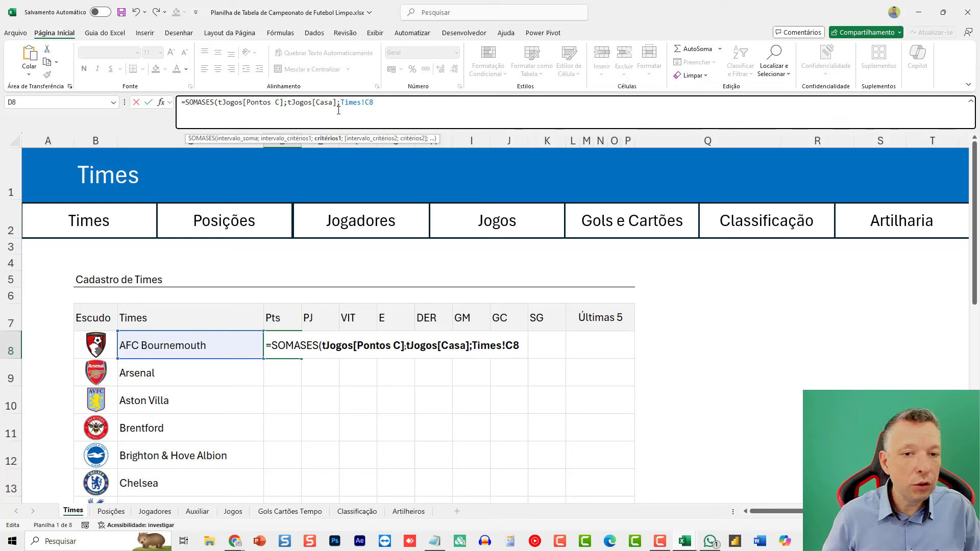
pyautogui.press('F4')
pyautogui.press('F4')
pyautogui.press('F4')
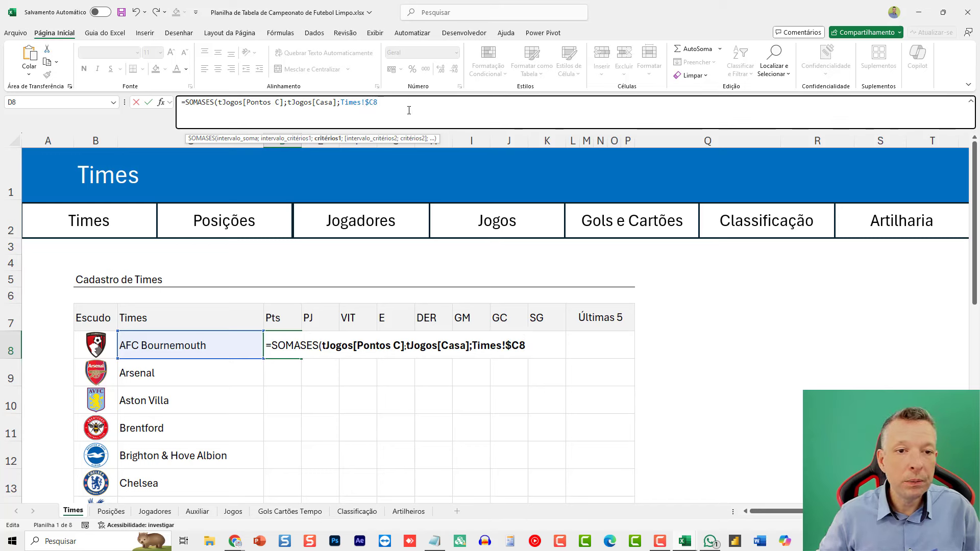
# Step: Review the home-points SOMASES arguments, close the function right after Times!$C8 and commit it in D8
pyautogui.write(';')
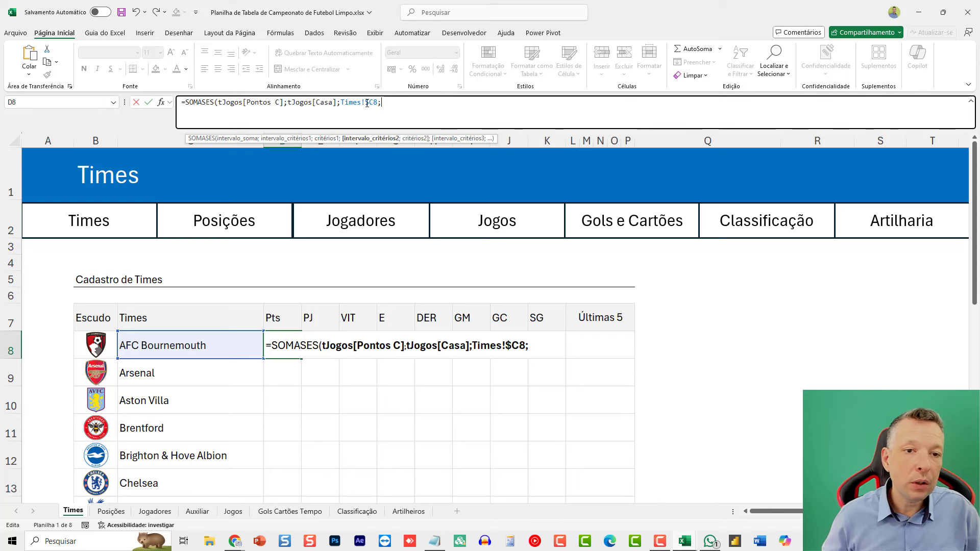
pyautogui.click(292, 104)
pyautogui.click(269, 103)
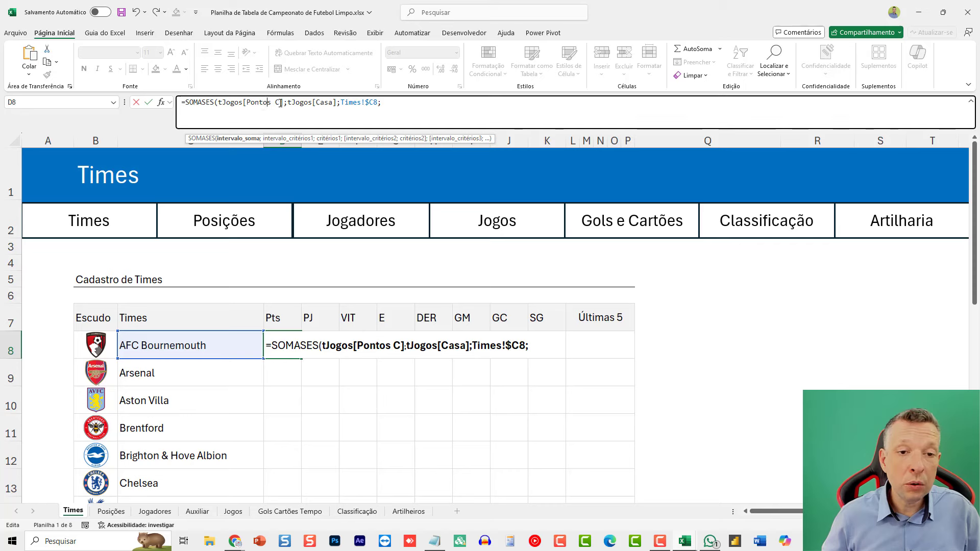
pyautogui.click(302, 102)
pyautogui.click(357, 103)
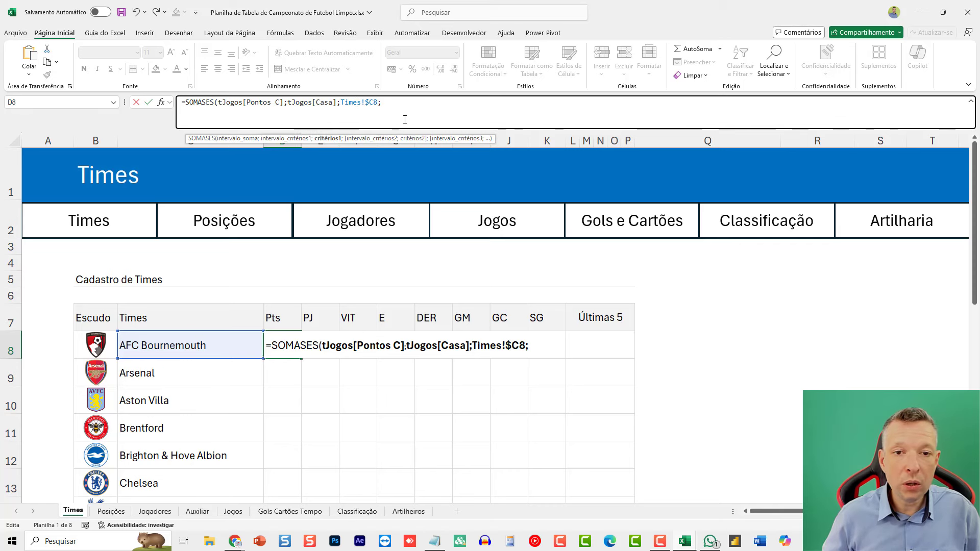
pyautogui.click(392, 104)
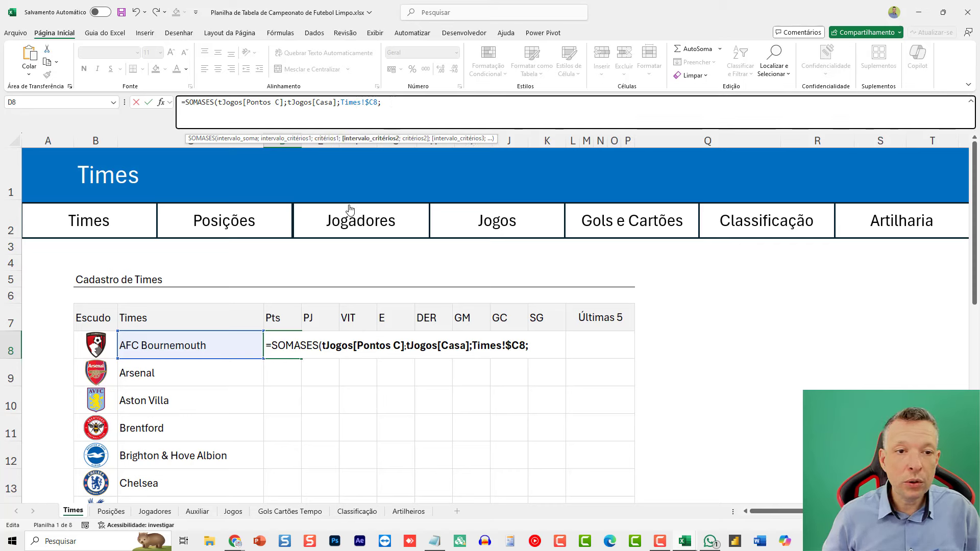
pyautogui.press('BackSpace')
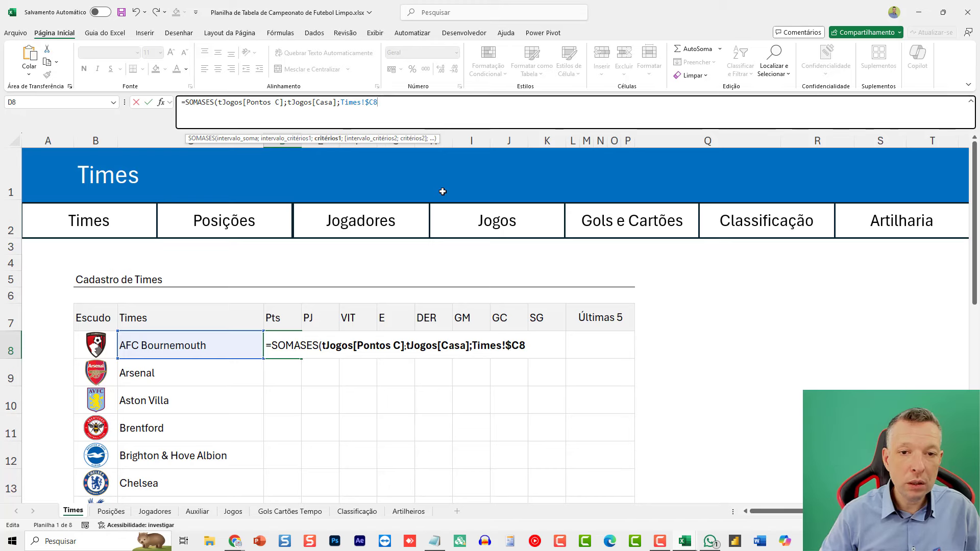
pyautogui.write(')')
pyautogui.hotkey('ctrl', 'Return')
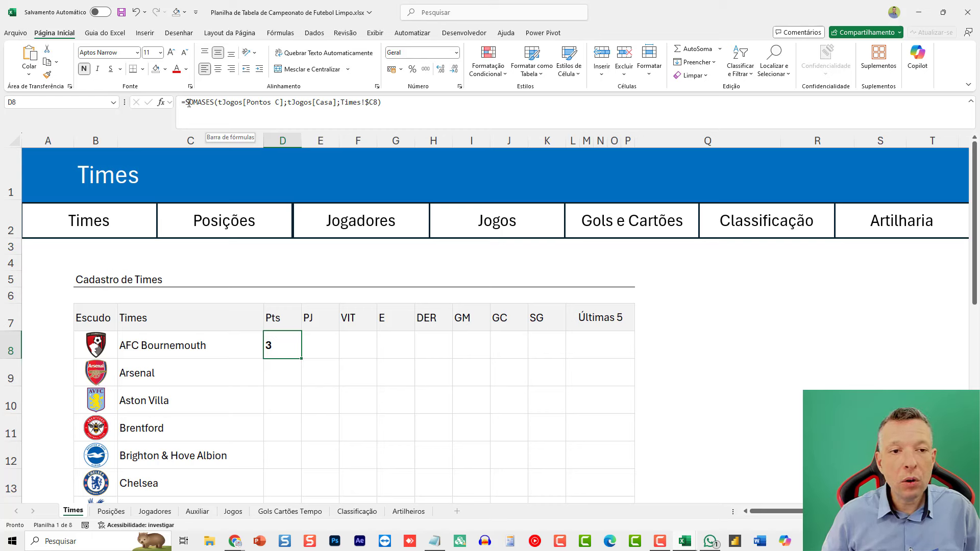
# Step: Append a copy of the SOMASES function to the D8 formula with a plus sign and clear the copy's arguments
pyautogui.moveTo(187, 104); pyautogui.dragTo(384, 102)
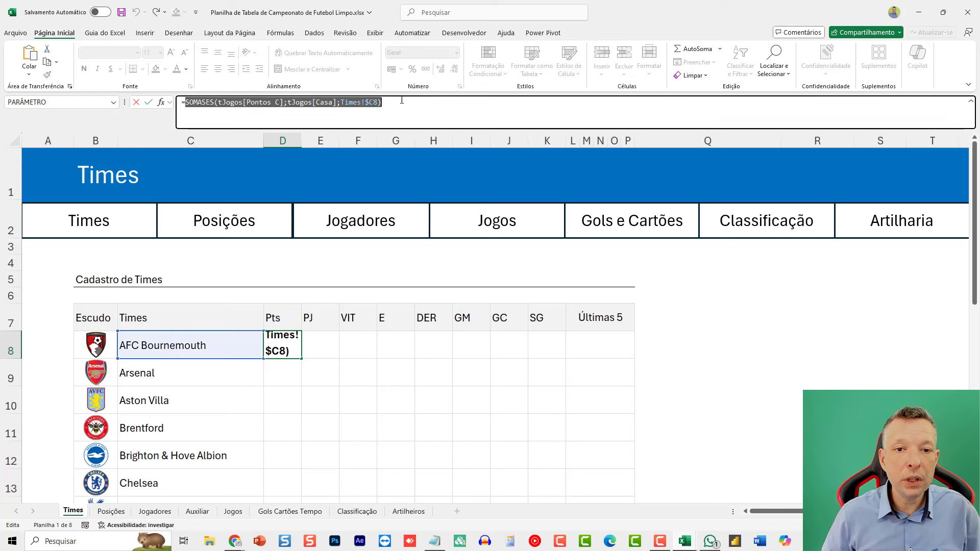
pyautogui.click(438, 100)
pyautogui.write('+')
pyautogui.hotkey('ctrl', 'v')
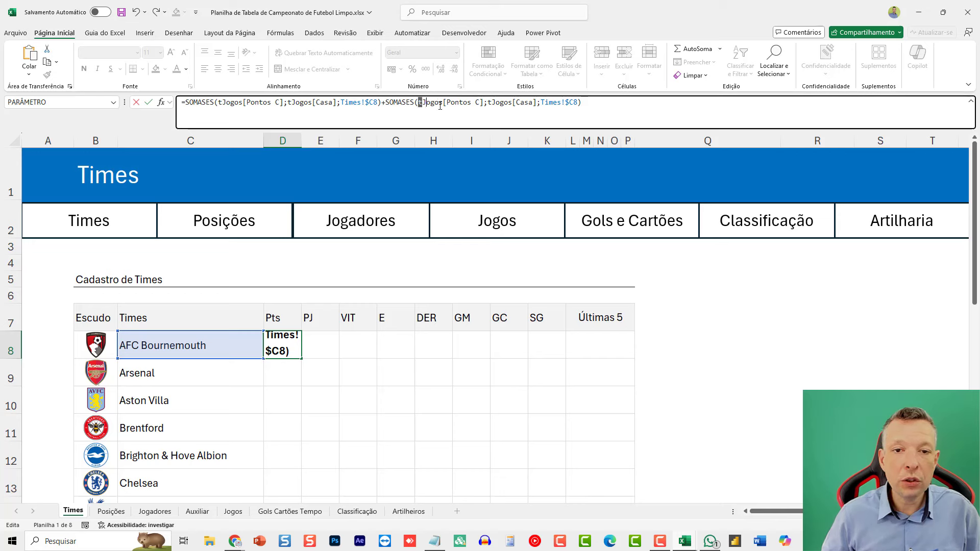
pyautogui.moveTo(440, 105); pyautogui.dragTo(781, 101)
pyautogui.press('BackSpace')
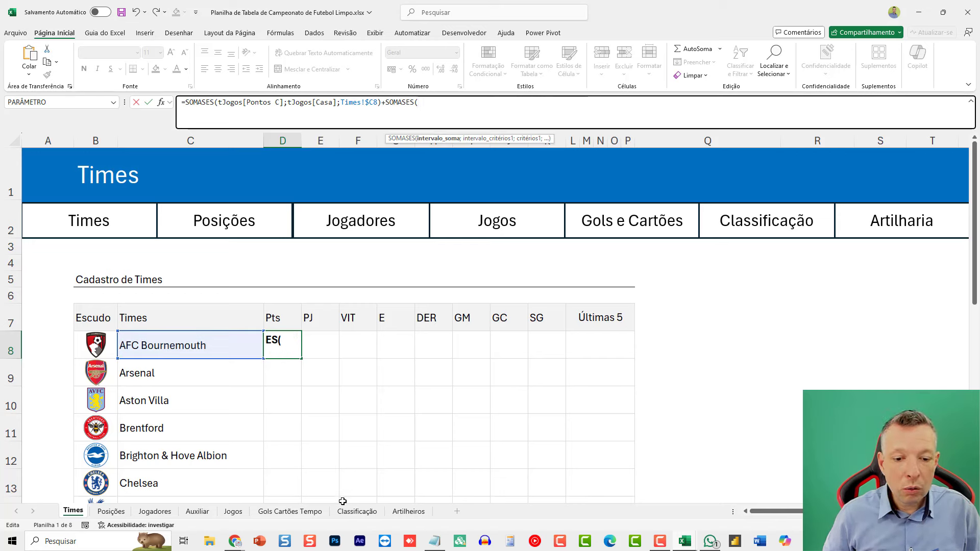
# Step: Set the second SOMASES sum range to the Pontos V column of the Jogos sheet, tJogos[Pontos V]
pyautogui.click(233, 511)
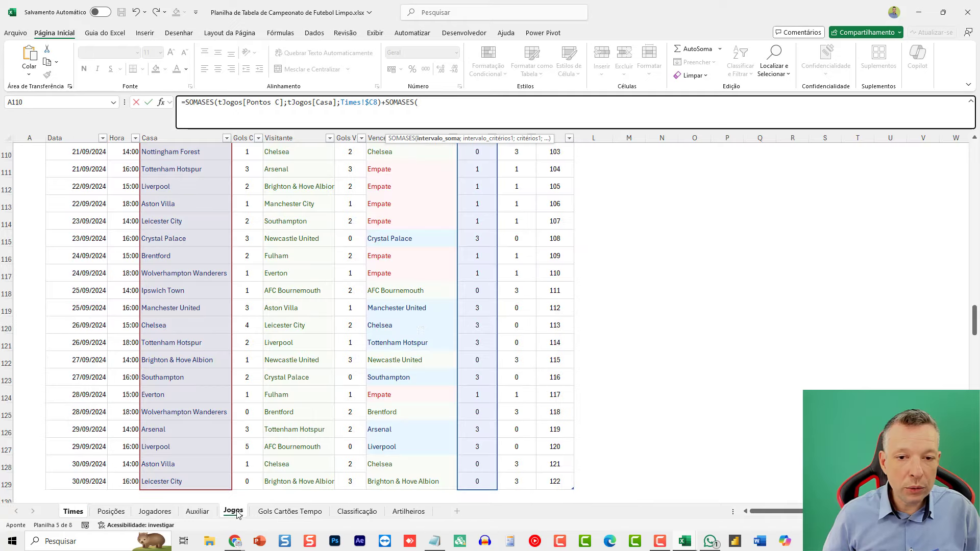
pyautogui.click(526, 233)
pyautogui.hotkey('ctrl', 'Up')
pyautogui.press('Down')
pyautogui.scroll(2, 516, 237)
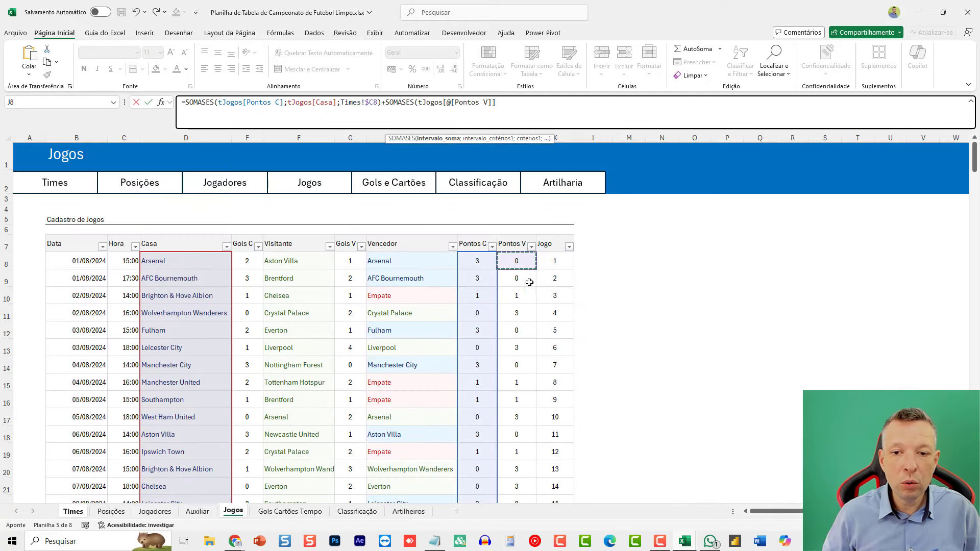
pyautogui.hotkey('ctrl', 'shift', 'Down')
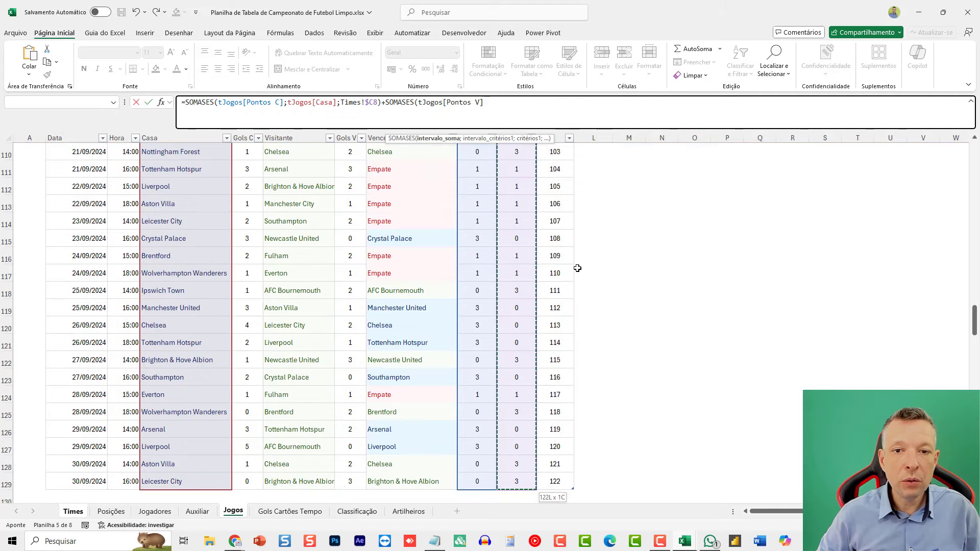
pyautogui.write(';')
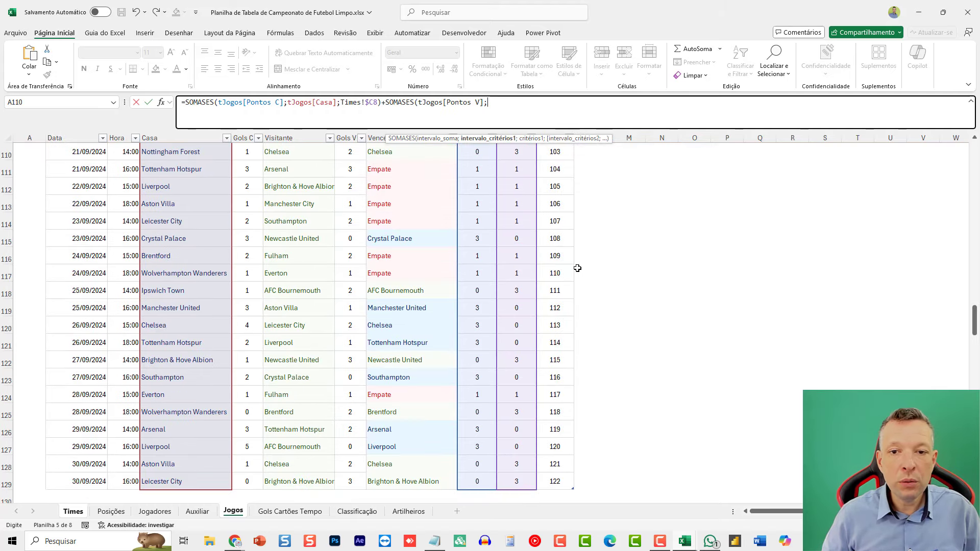
# Step: Use the whole Visitante column, tJogos[Visitante], as the second SOMASES criteria range
pyautogui.click(277, 343)
pyautogui.hotkey('ctrl', 'Down')
pyautogui.hotkey('ctrl', 'shift', 'Up')
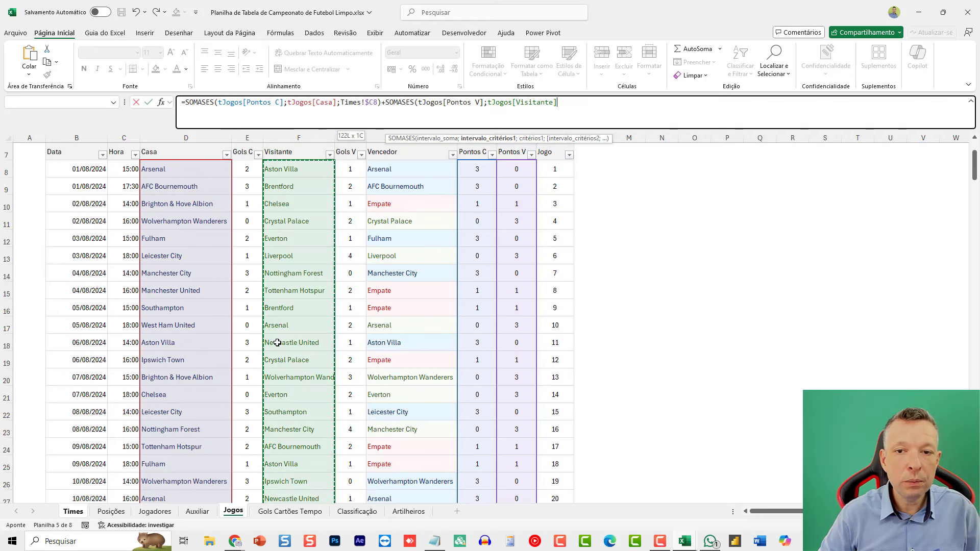
pyautogui.write(';')
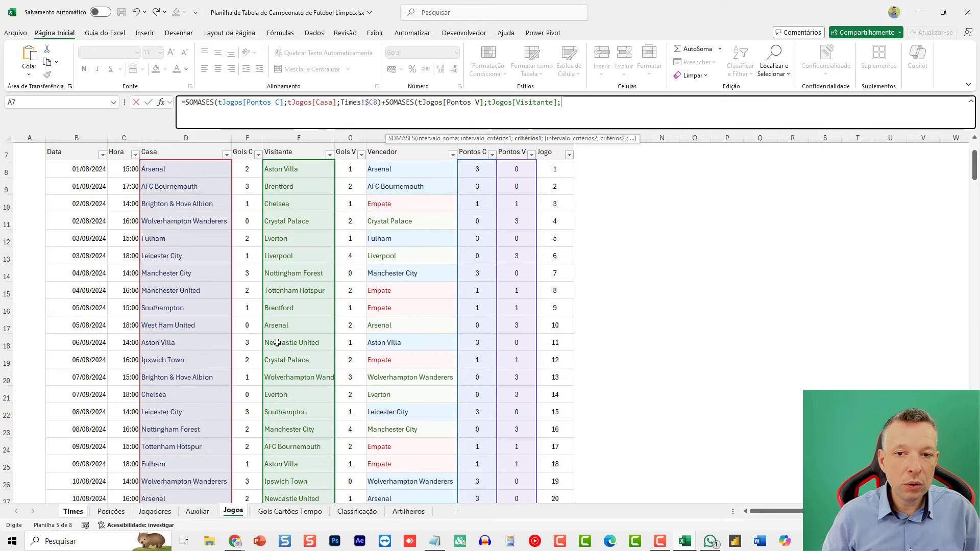
# Step: Set the second criterion to the team name Times!$C8 with only the column locked, and commit the D8 formula
pyautogui.click(73, 512)
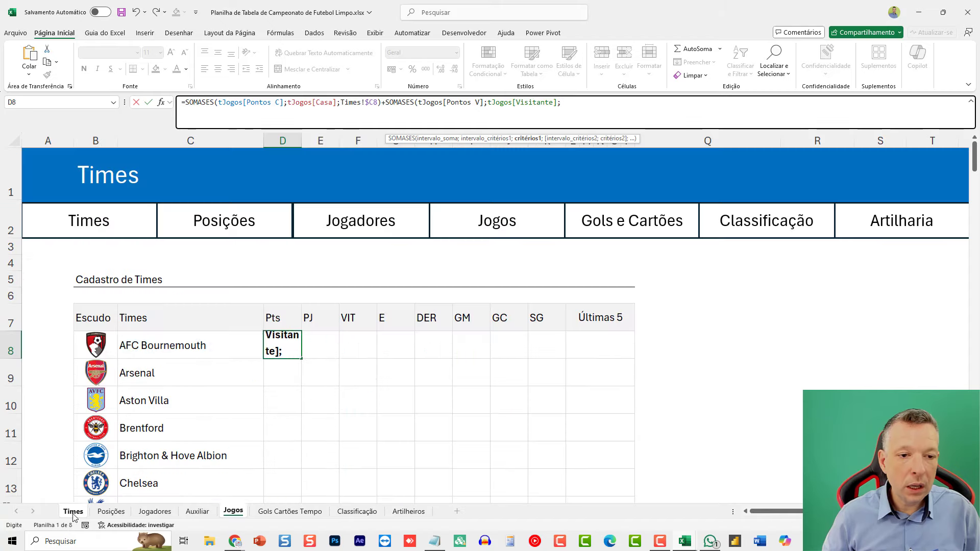
pyautogui.click(154, 346)
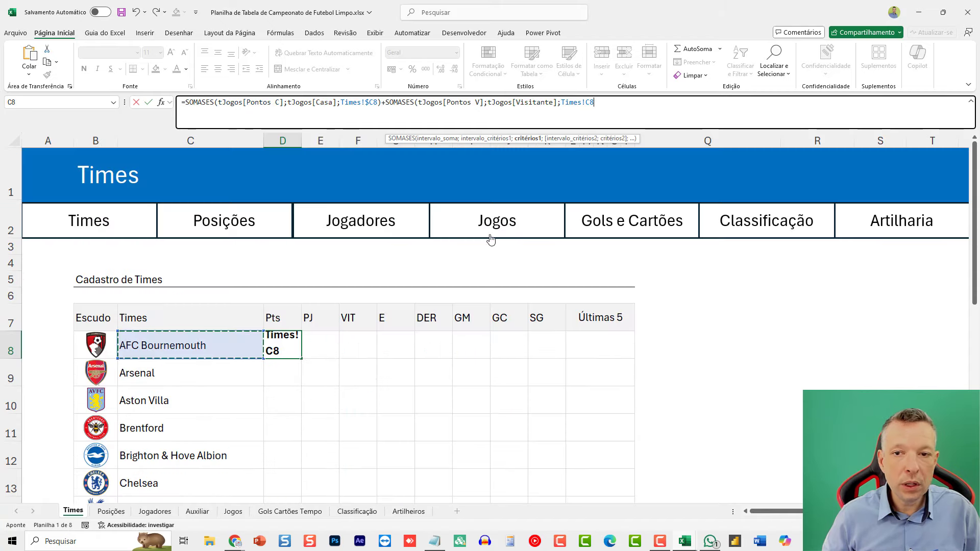
pyautogui.click(617, 109)
pyautogui.press('F4')
pyautogui.press('F4')
pyautogui.press('F4')
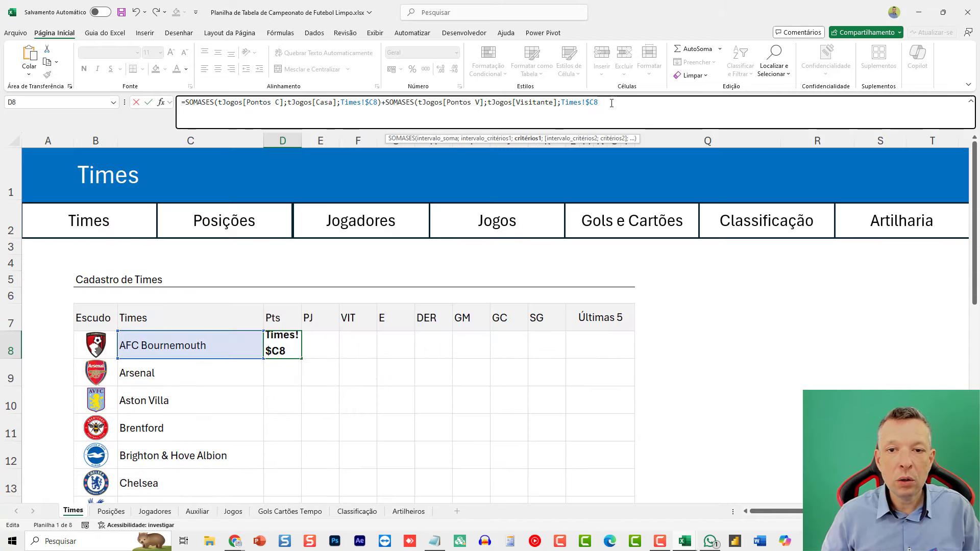
pyautogui.write(')')
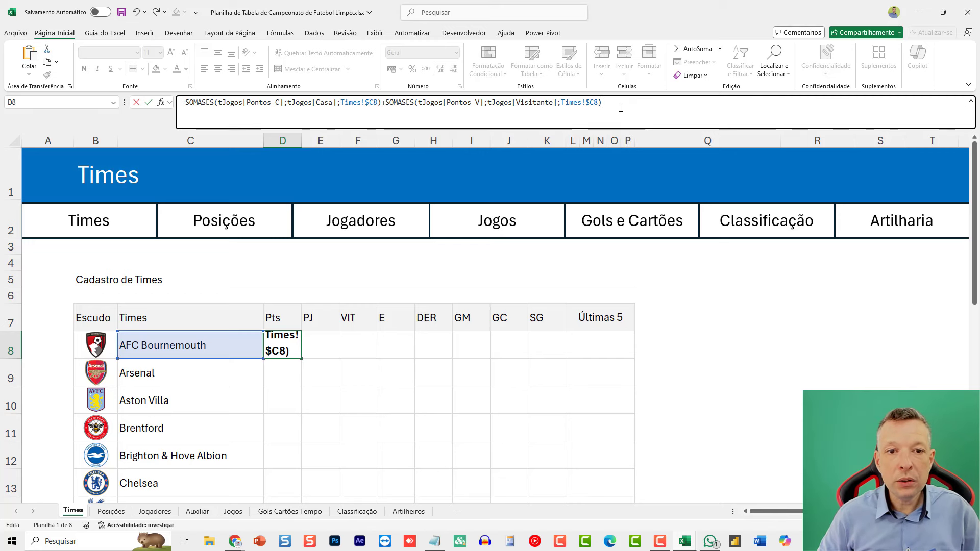
pyautogui.press('Return')
pyautogui.press('Up')
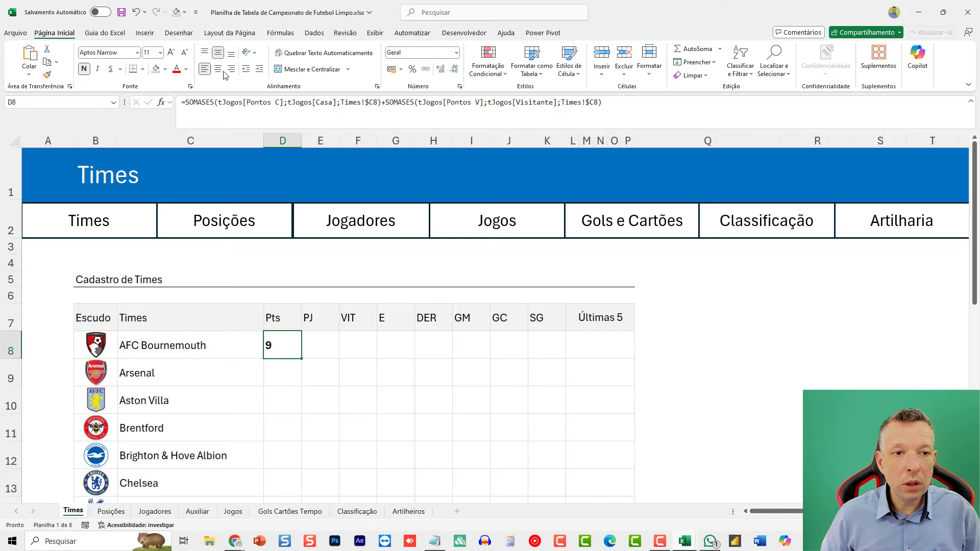
# Step: Center the contents of the AFC Bournemouth points cell D8 horizontally
pyautogui.click(218, 68)
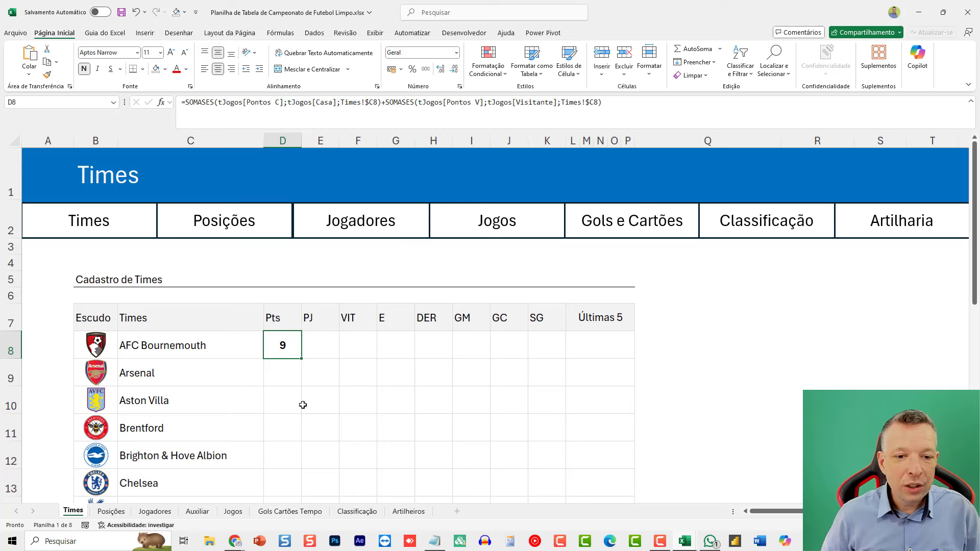
# Step: Examine on the Jogos sheet how AFC Bournemouth's home match, its winner and the Pontos C value feed the points sum
pyautogui.click(235, 511)
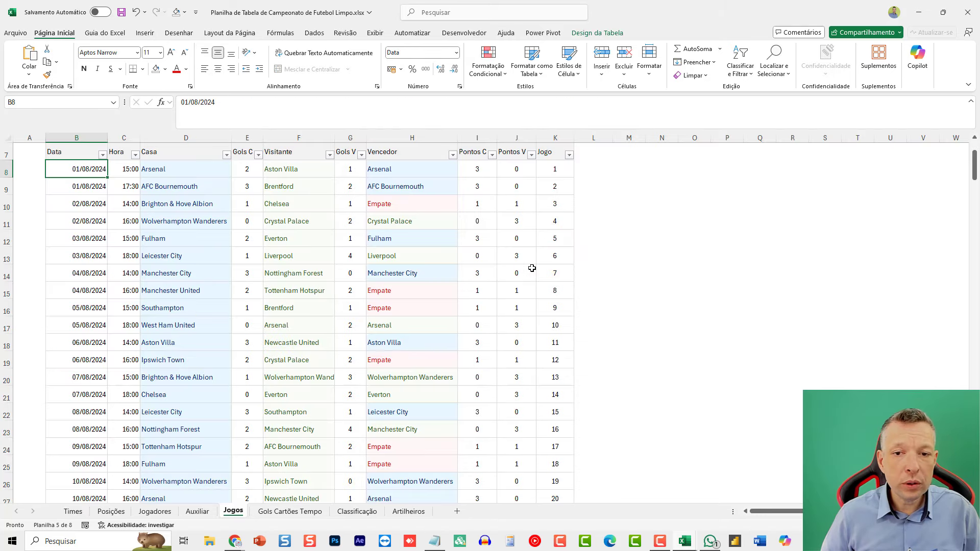
pyautogui.scroll(2, 510, 253)
pyautogui.click(183, 218)
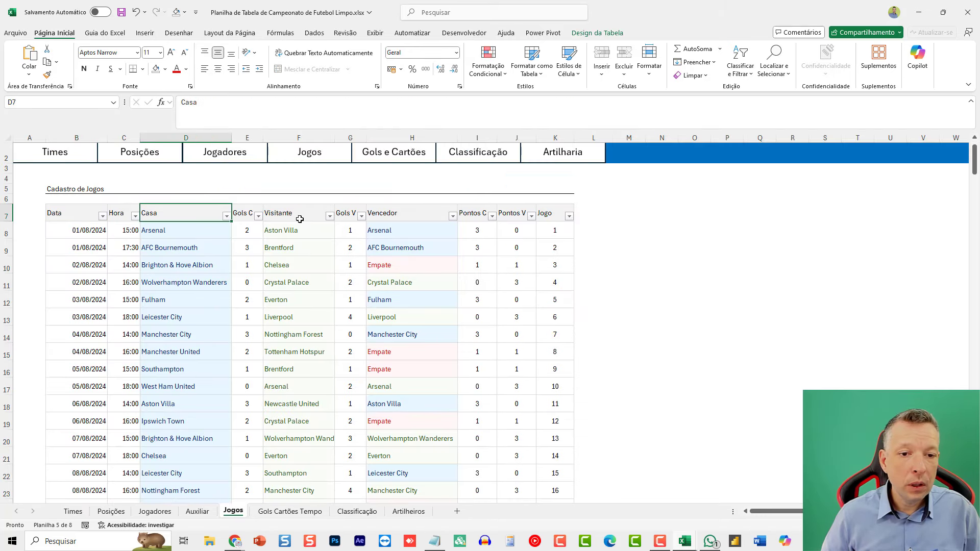
pyautogui.click(412, 250)
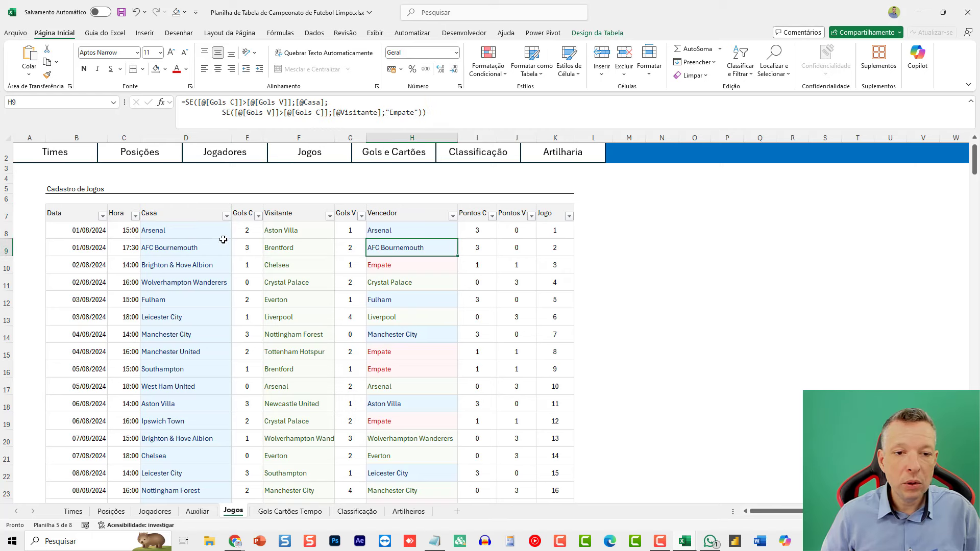
pyautogui.moveTo(183, 236); pyautogui.dragTo(171, 318)
pyautogui.click(169, 252)
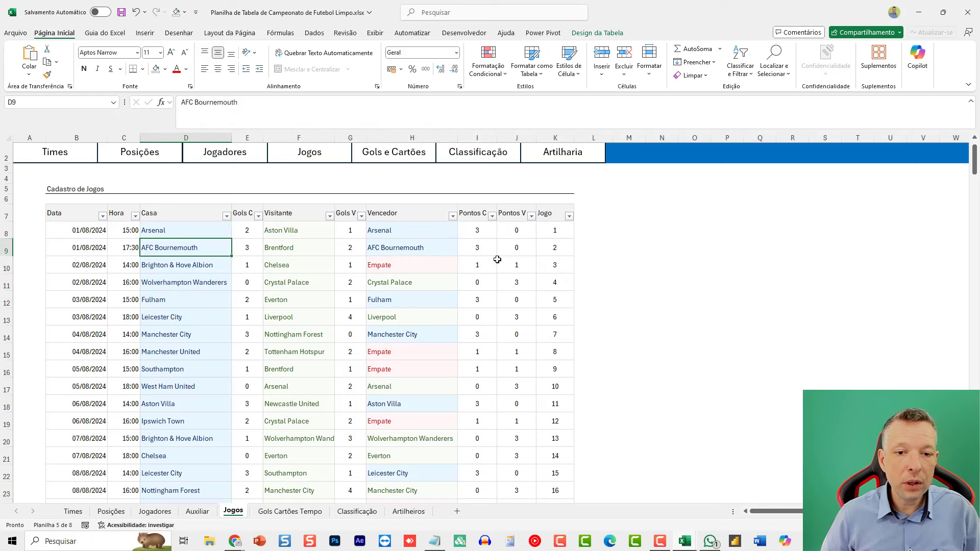
pyautogui.click(481, 249)
pyautogui.scroll(1, 226, 248)
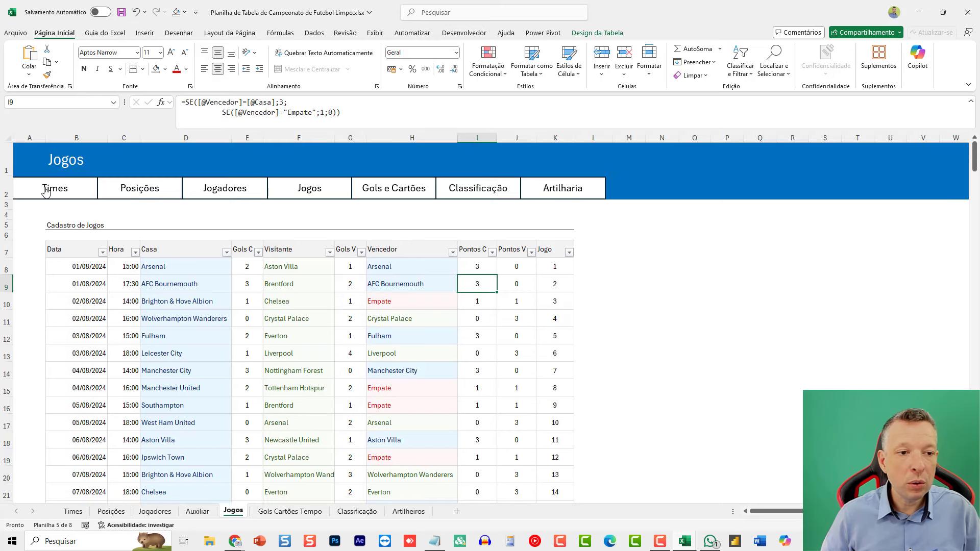
pyautogui.click(52, 187)
# Step: Copy the D8 points formula down the Pts column to every team, through Wolverhampton Wanderers in D27
pyautogui.click(285, 345)
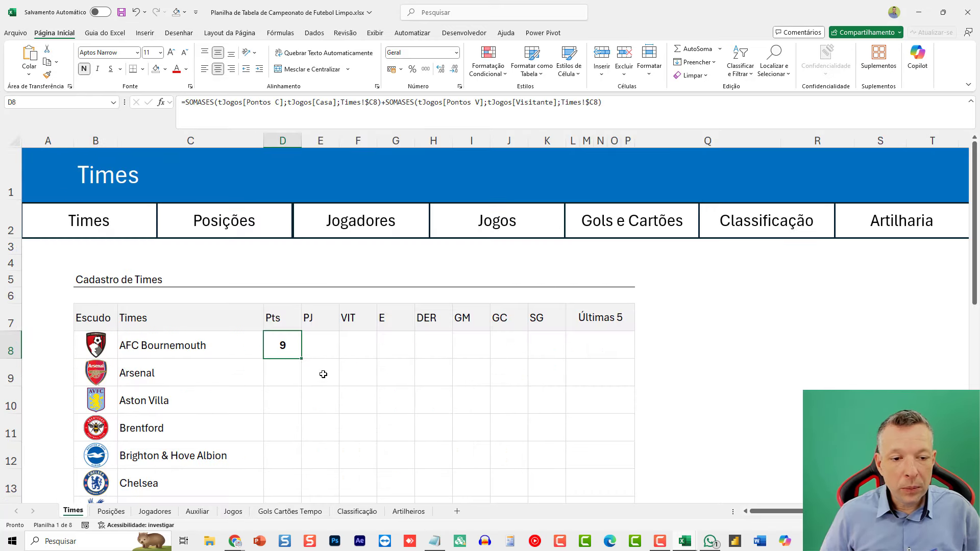
pyautogui.hotkey('ctrl', 'c')
pyautogui.scroll(-6, 321, 374)
pyautogui.keyDown('shift'); pyautogui.click(291, 380); pyautogui.keyUp('shift')
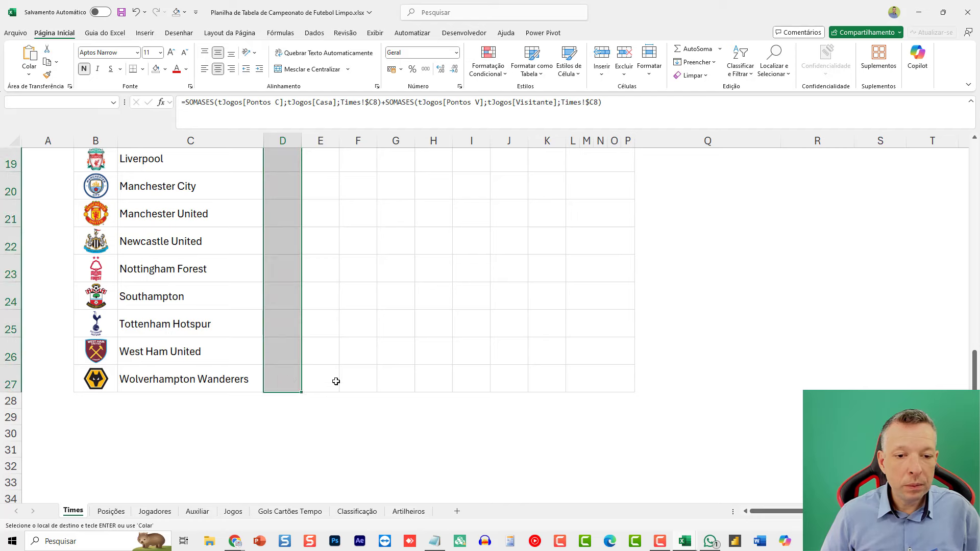
pyautogui.hotkey('ctrl', 'v')
pyautogui.click(278, 320)
pyautogui.press('Escape')
pyautogui.scroll(-5, 306, 367)
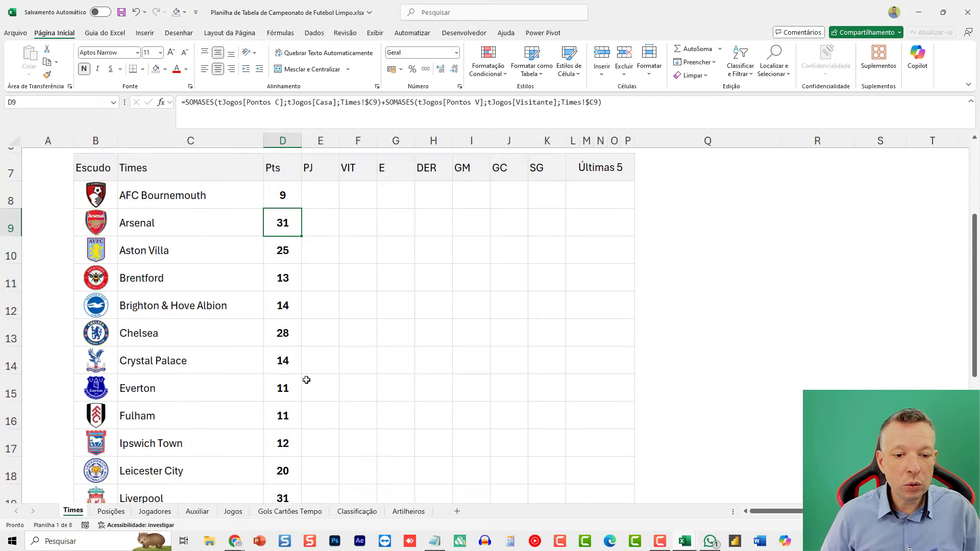
pyautogui.scroll(4, 305, 383)
pyautogui.scroll(1, 303, 385)
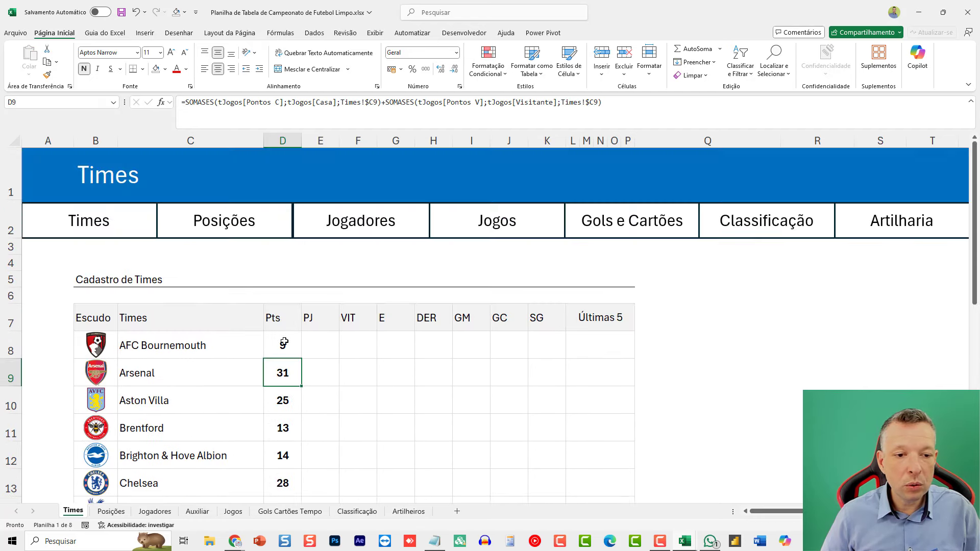
# Step: Check in the Pts formulas of the first teams that the criterion refers to each row's own team name
pyautogui.click(282, 346)
pyautogui.click(296, 378)
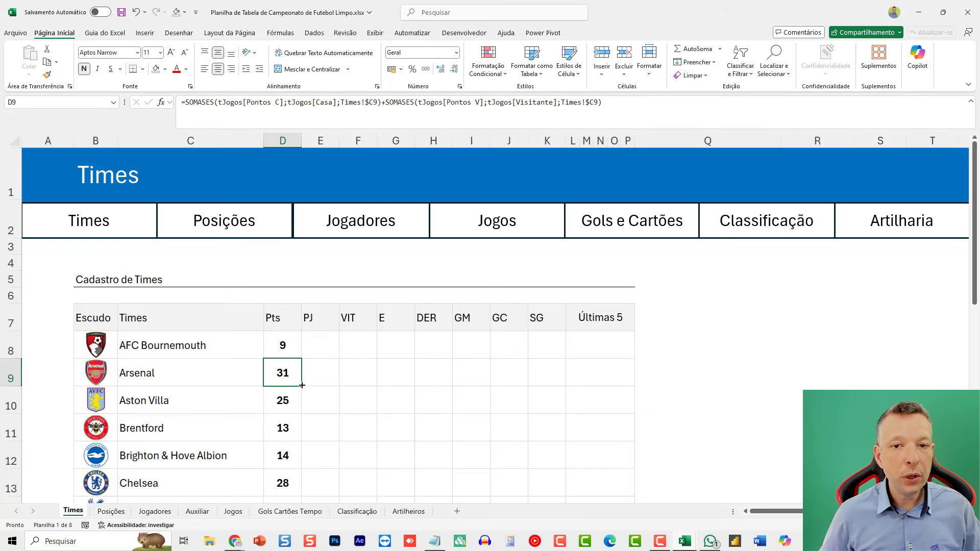
pyautogui.click(278, 428)
pyautogui.click(278, 378)
pyautogui.click(272, 412)
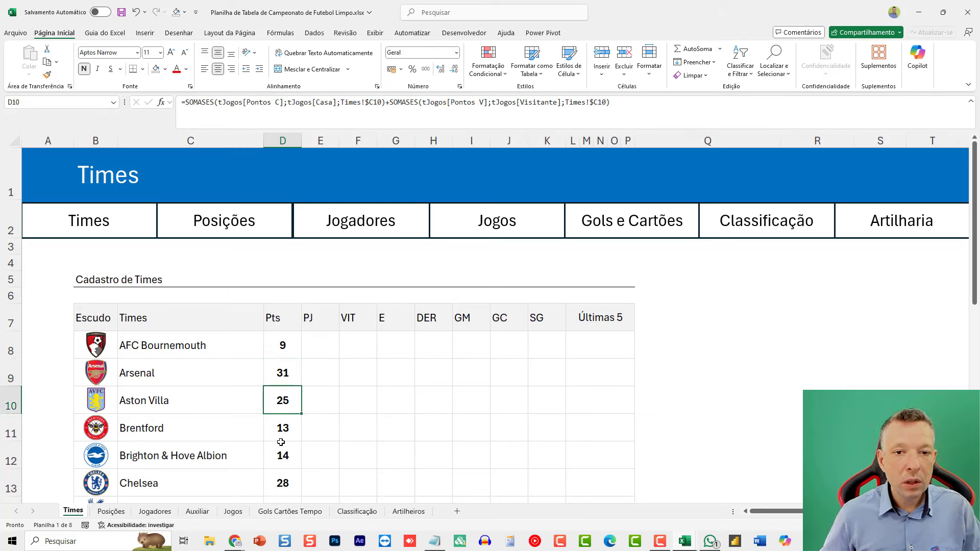
pyautogui.doubleClick(271, 413)
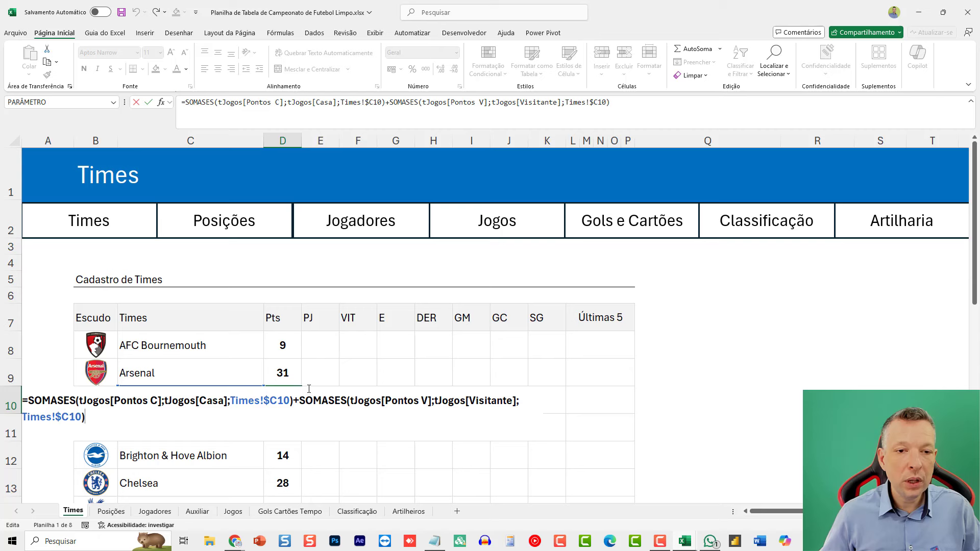
pyautogui.press('Escape')
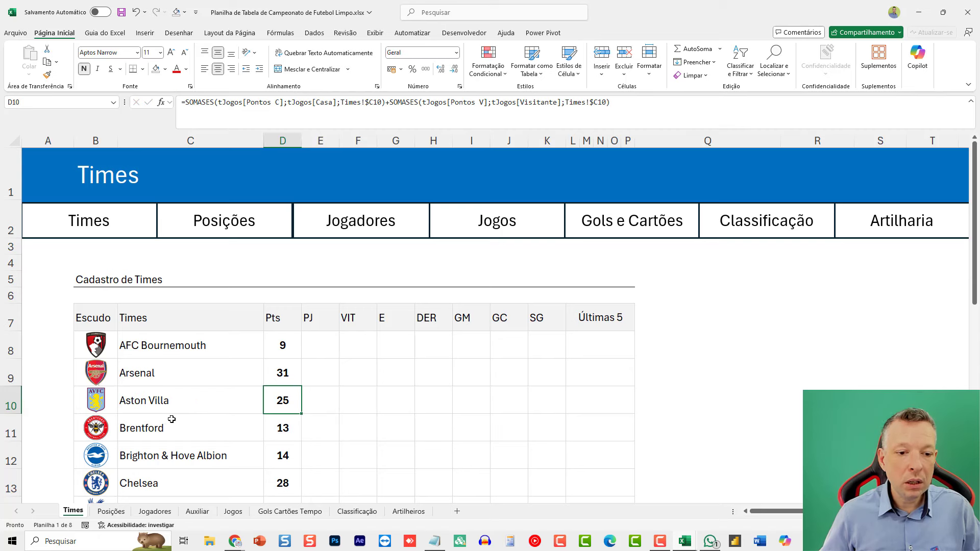
pyautogui.click(285, 371)
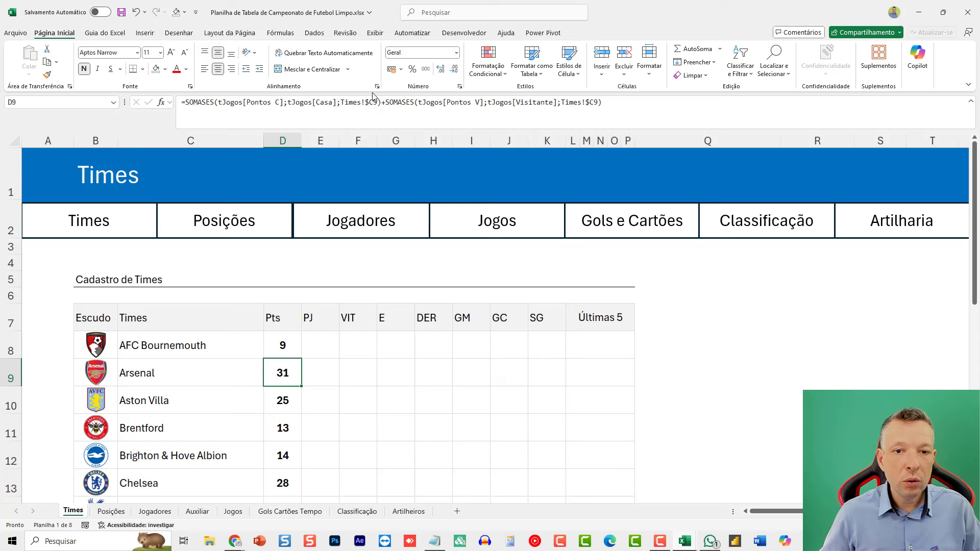
# Step: Start a CONT.SES formula in PJ cell E8 with the Casa column of the Jogos sheet, tJogos[Casa], as criteria range
pyautogui.click(323, 343)
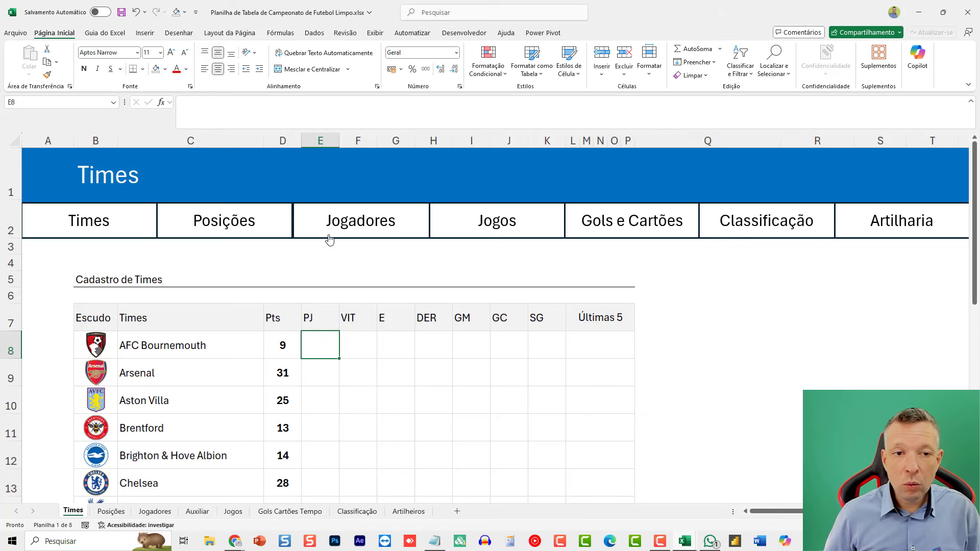
pyautogui.click(279, 350)
pyautogui.click(321, 351)
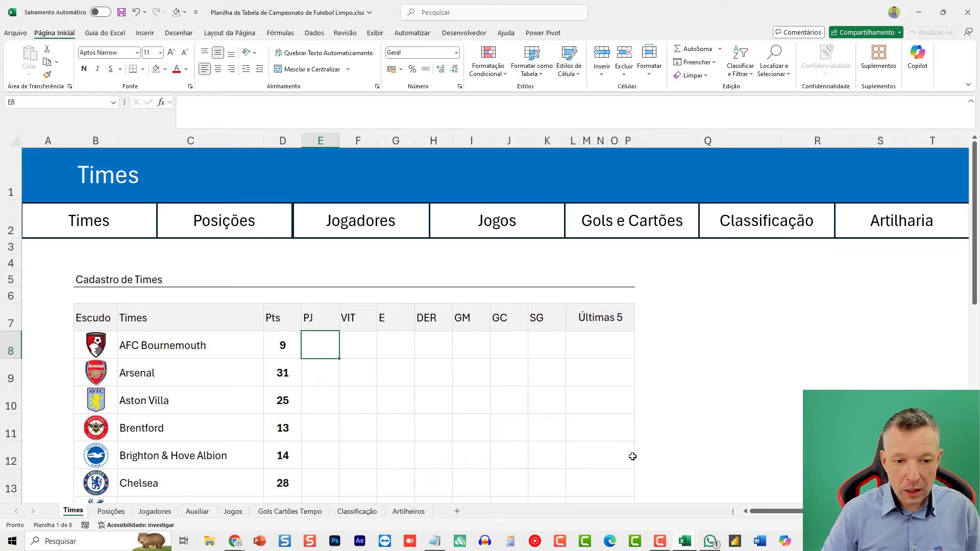
pyautogui.write('=CONT.SES(')
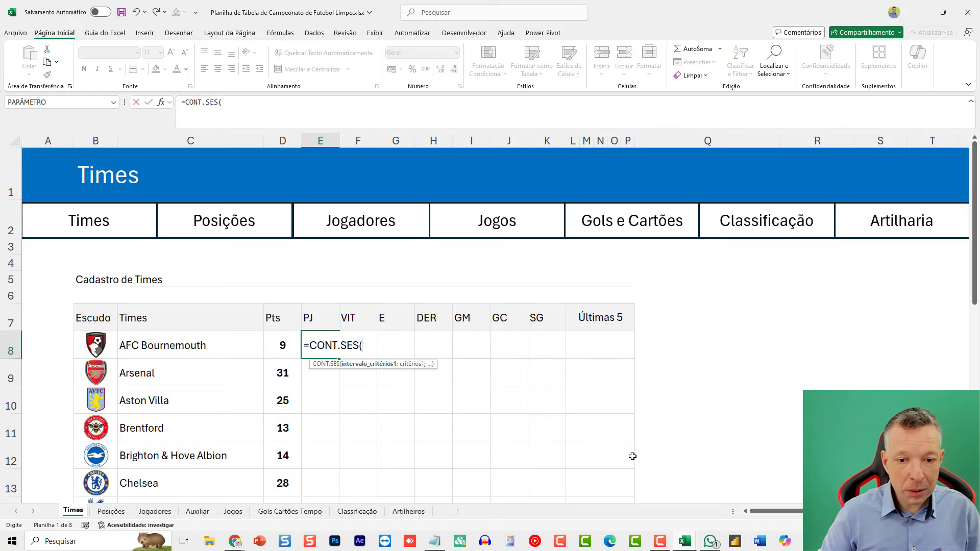
pyautogui.click(233, 511)
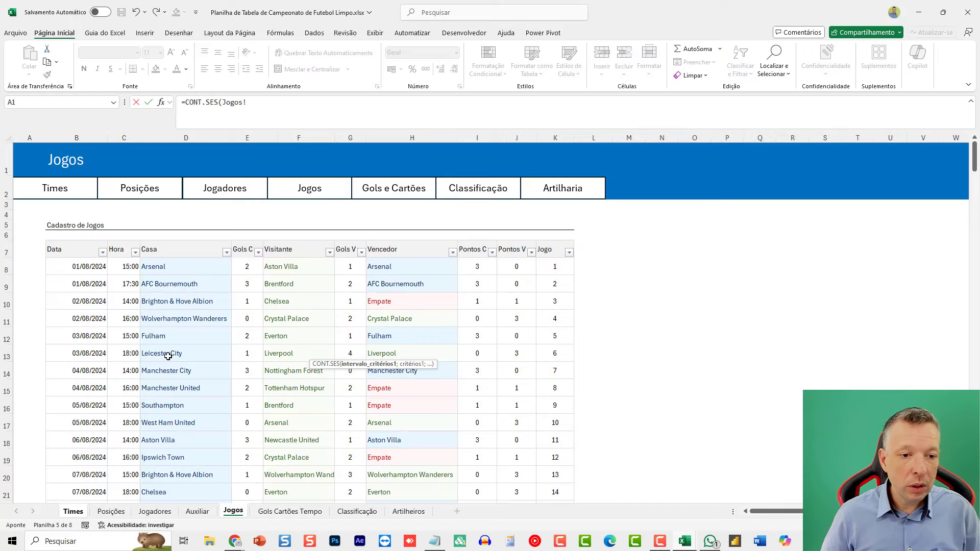
pyautogui.click(168, 357)
pyautogui.hotkey('ctrl', 'Down')
pyautogui.hotkey('ctrl', 'shift', 'Up')
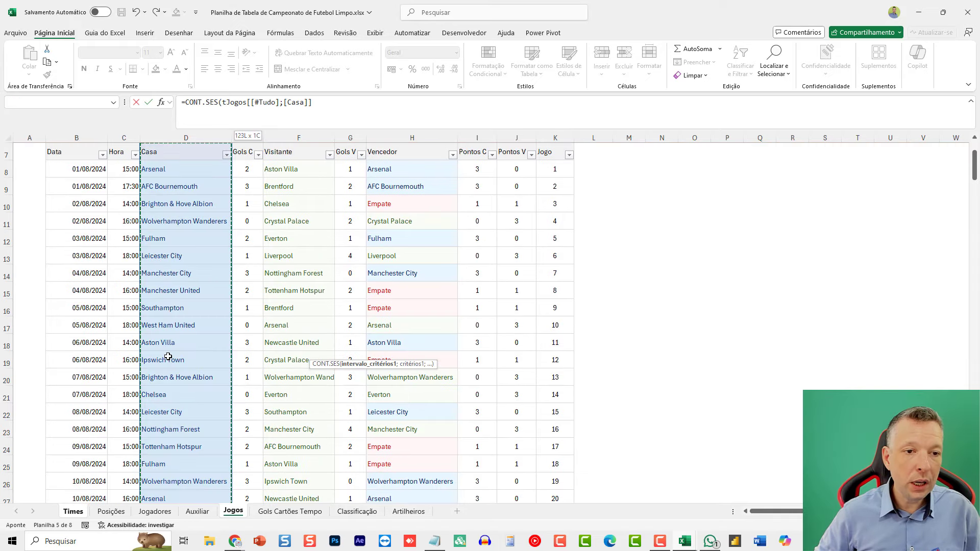
pyautogui.hotkey('shift', 'Down')
pyautogui.write(';')
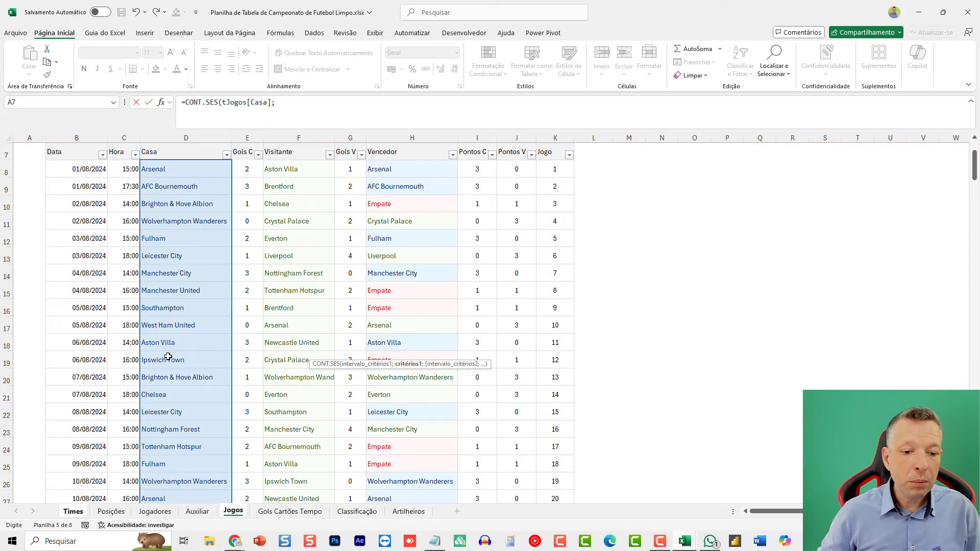
# Step: Set the CONT.SES criterion to the team name Times!$C8 with only the column locked, and commit the formula
pyautogui.click(77, 513)
pyautogui.click(186, 347)
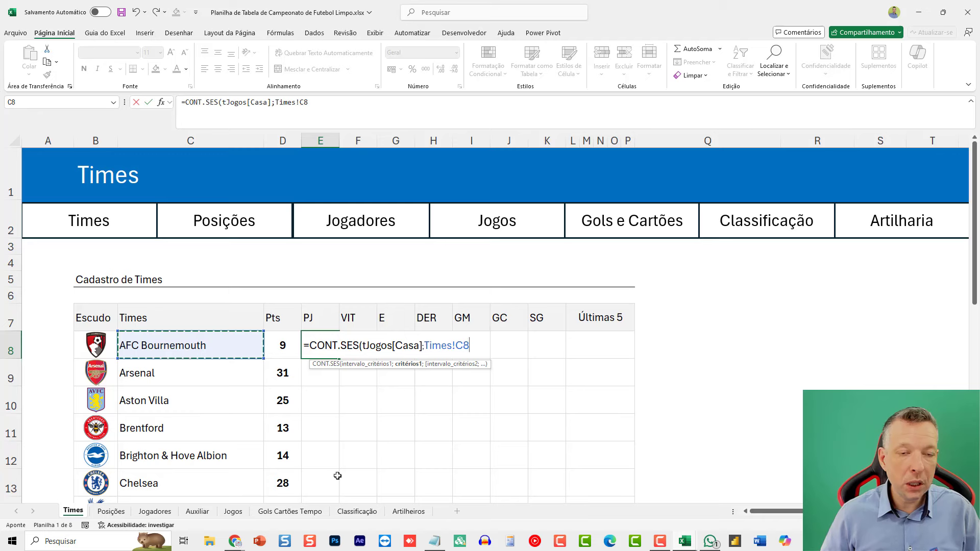
pyautogui.press('F4')
pyautogui.press('F4')
pyautogui.press('F4')
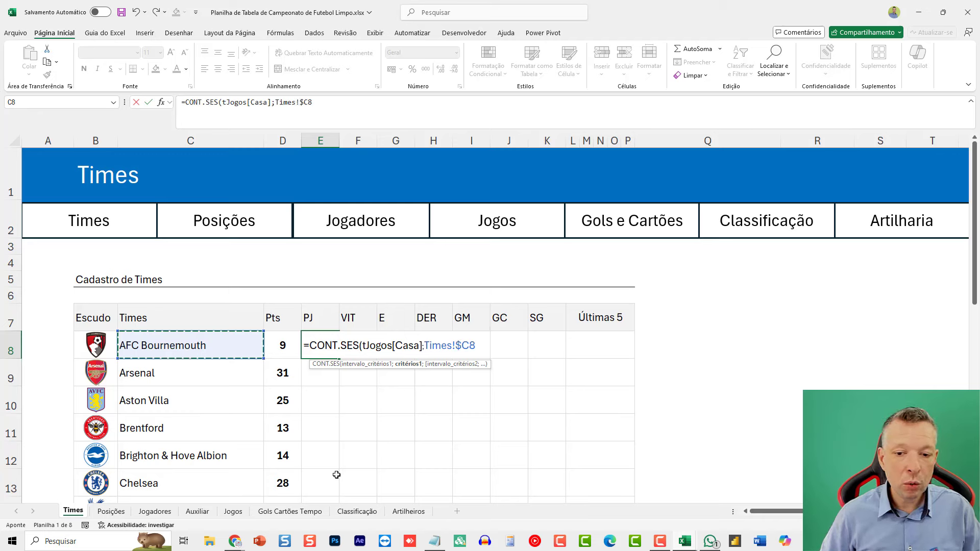
pyautogui.press('Return')
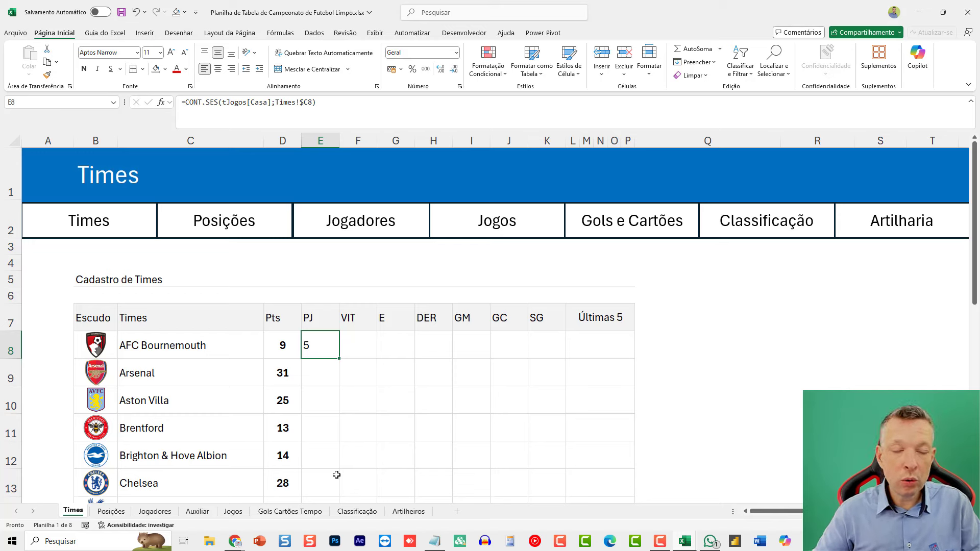
# Step: Add a second CONT.SES to the E8 formula on a new line after a plus sign, with tJogos[Visitante] as criteria range
pyautogui.doubleClick(317, 345)
pyautogui.write('+')
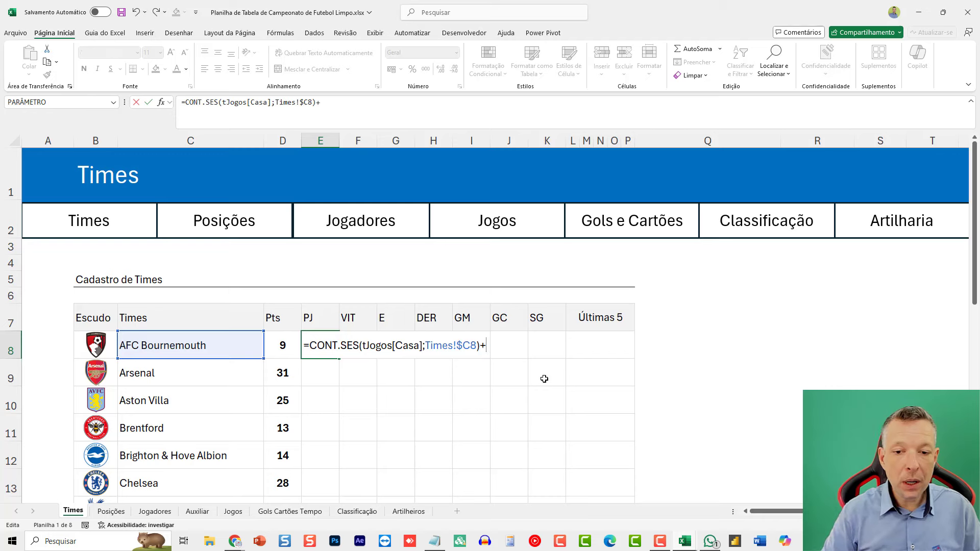
pyautogui.hotkey('alt', 'Return')
pyautogui.write('CONT.SES(')
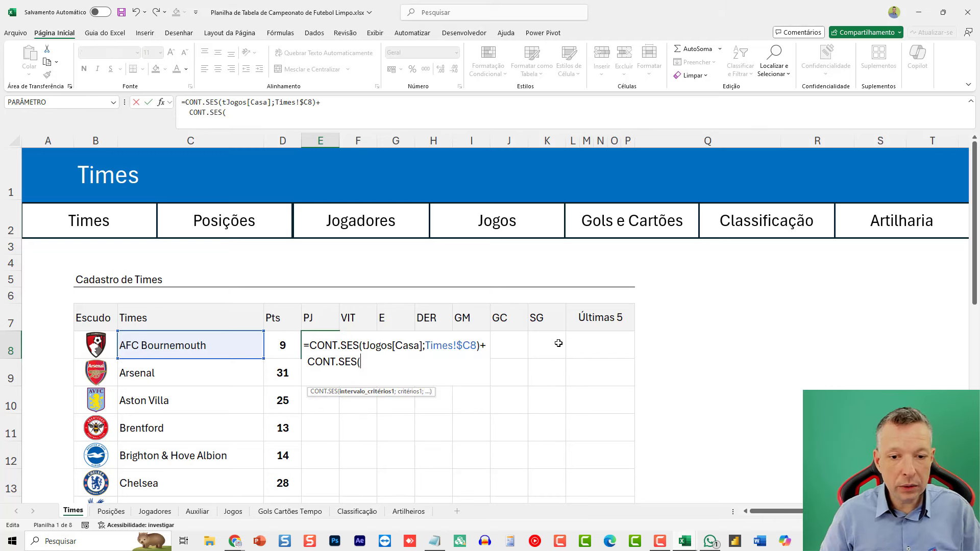
pyautogui.click(234, 511)
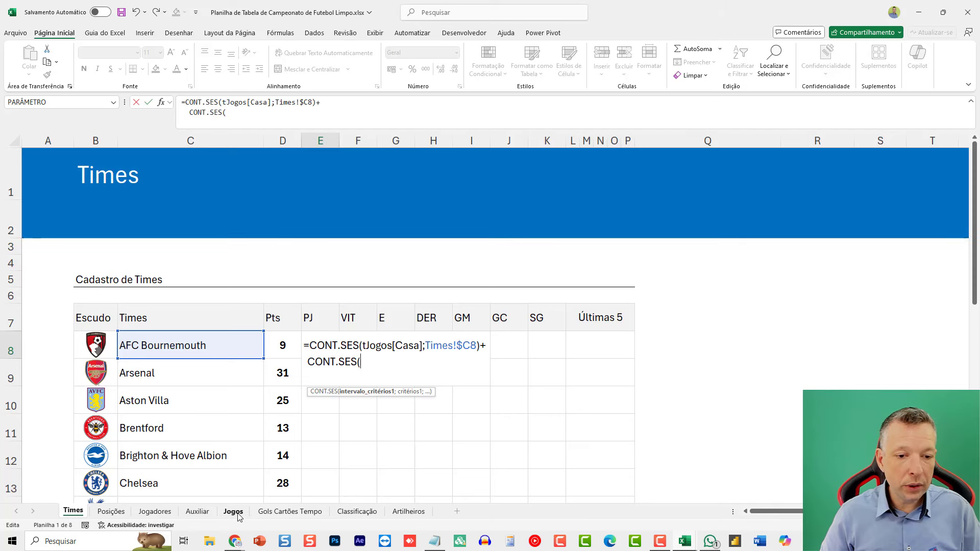
pyautogui.click(313, 323)
pyautogui.hotkey('ctrl', 'space')
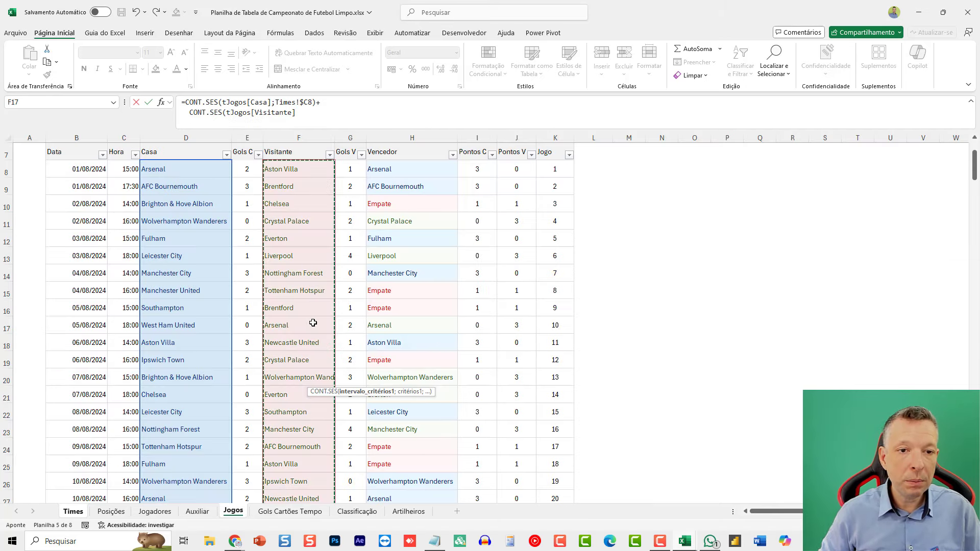
pyautogui.write(';')
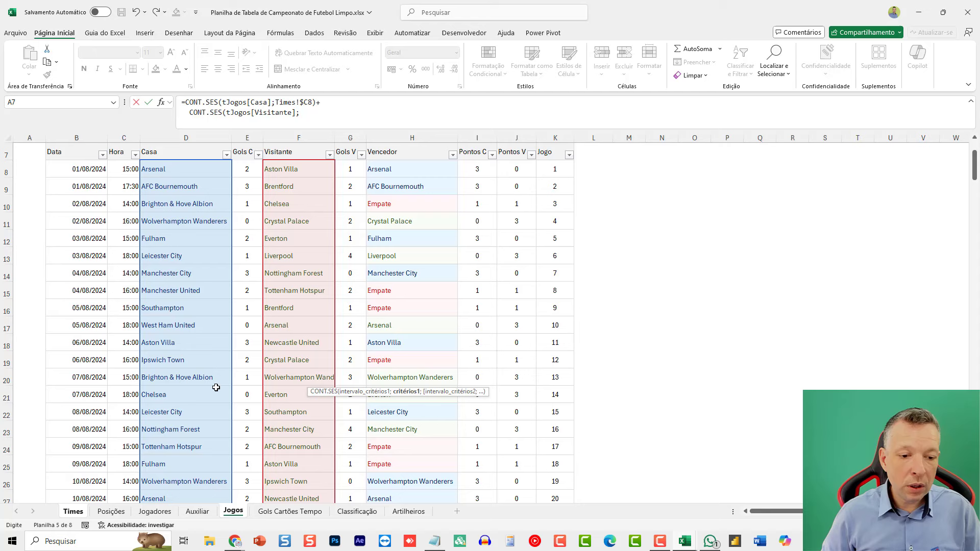
# Step: Use Times!$C8 with only the column locked as the second CONT.SES criterion, close the function and commit the E8 formula
pyautogui.click(73, 511)
pyautogui.click(153, 345)
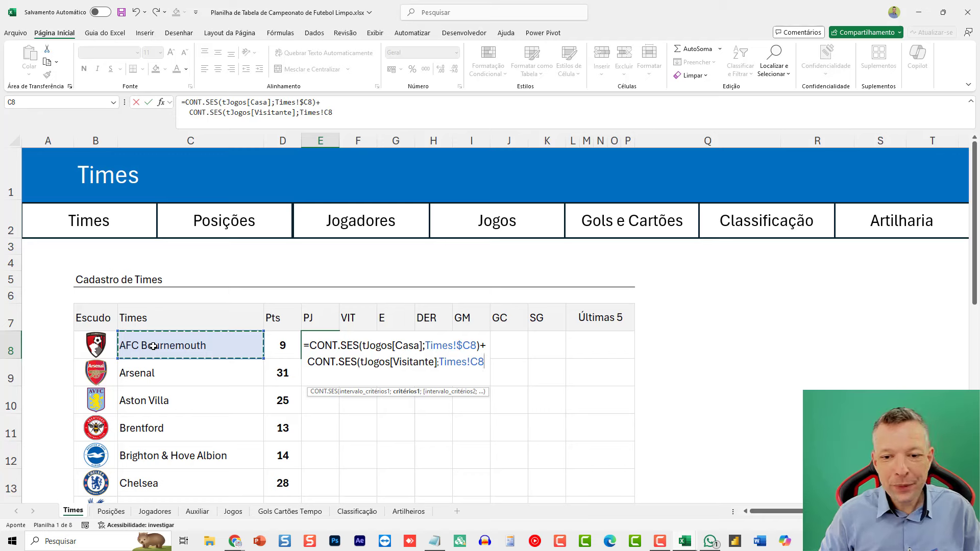
pyautogui.press('F4')
pyautogui.press('F4')
pyautogui.press('F4')
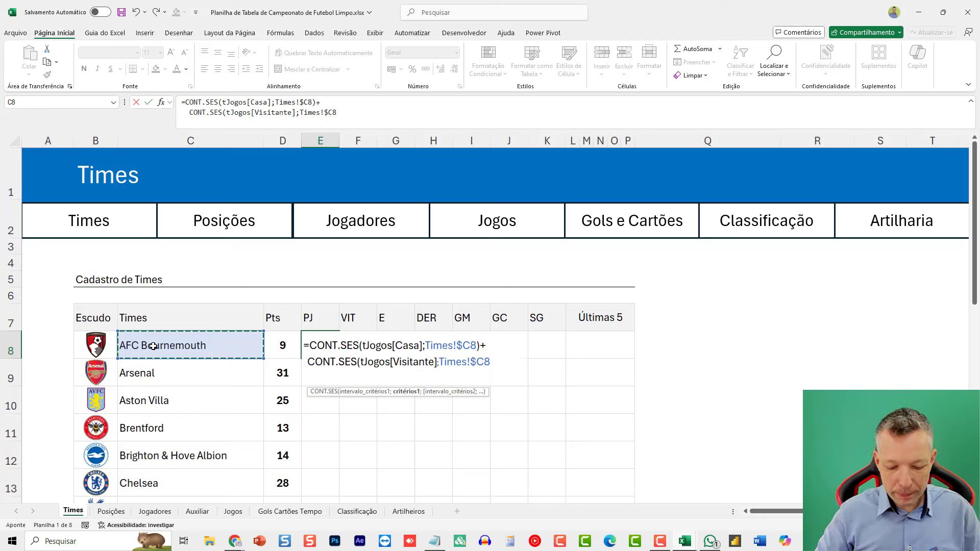
pyautogui.write(')')
pyautogui.press('Return')
pyautogui.press('Up')
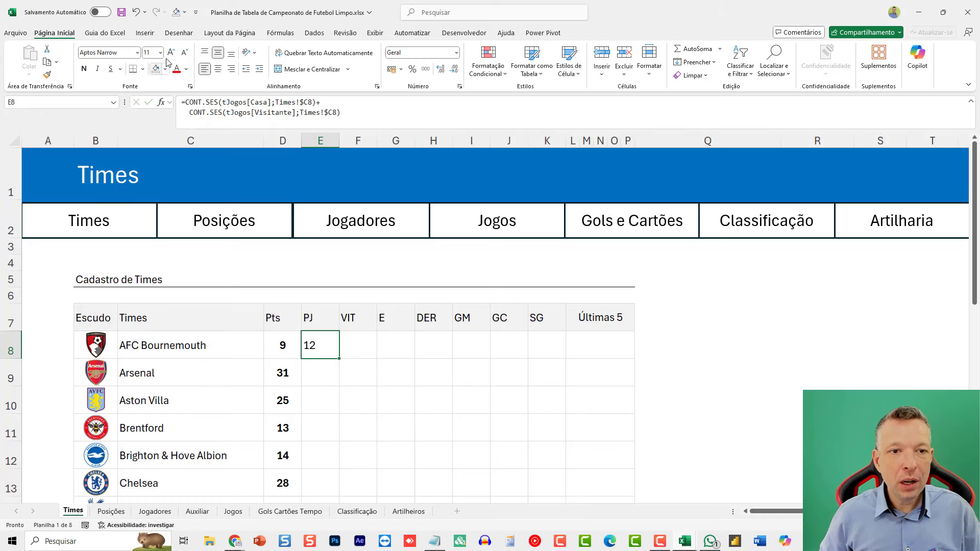
# Step: Center E8 horizontally and fill its matches-played formula down the PJ column for all teams through row 27
pyautogui.click(216, 70)
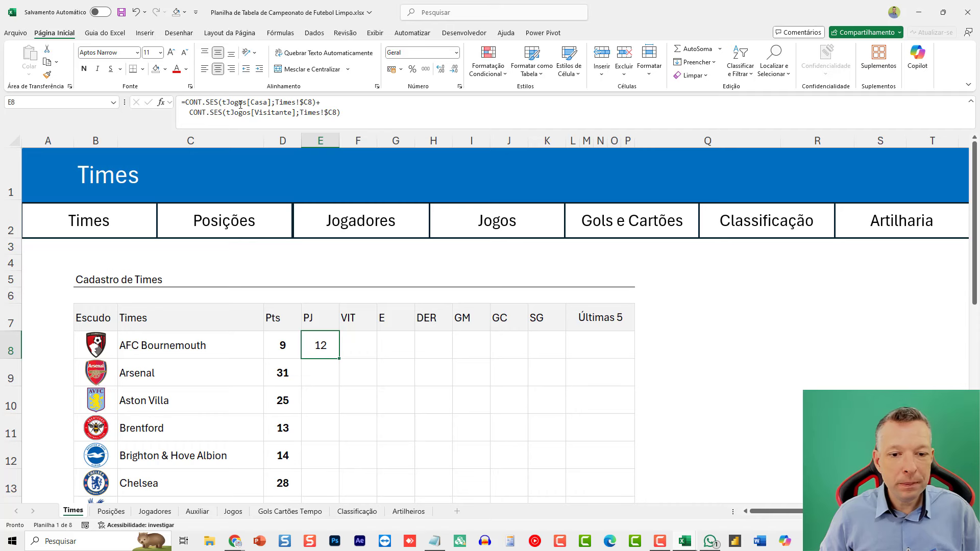
pyautogui.doubleClick(341, 359)
pyautogui.click(320, 373)
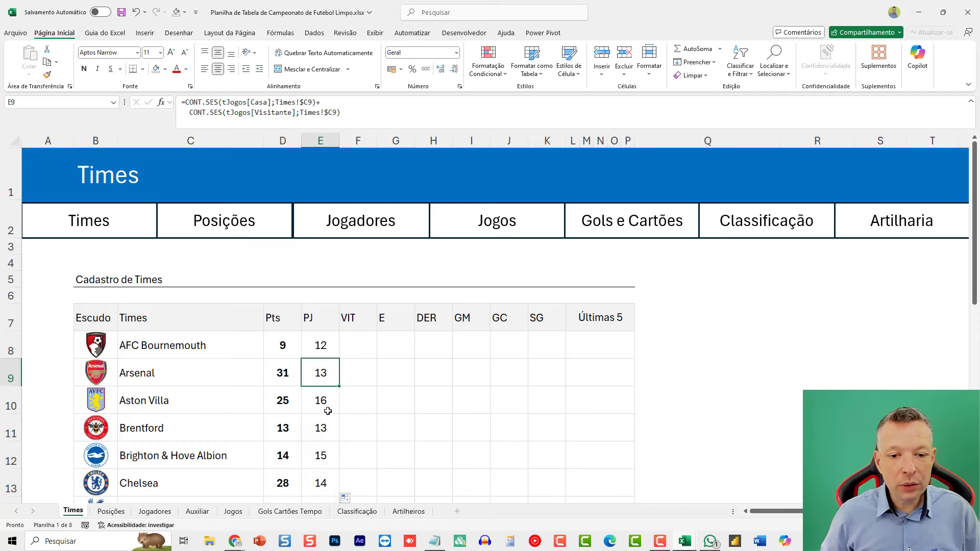
pyautogui.scroll(-5, 327, 409)
pyautogui.scroll(-1, 328, 428)
pyautogui.scroll(5, 327, 426)
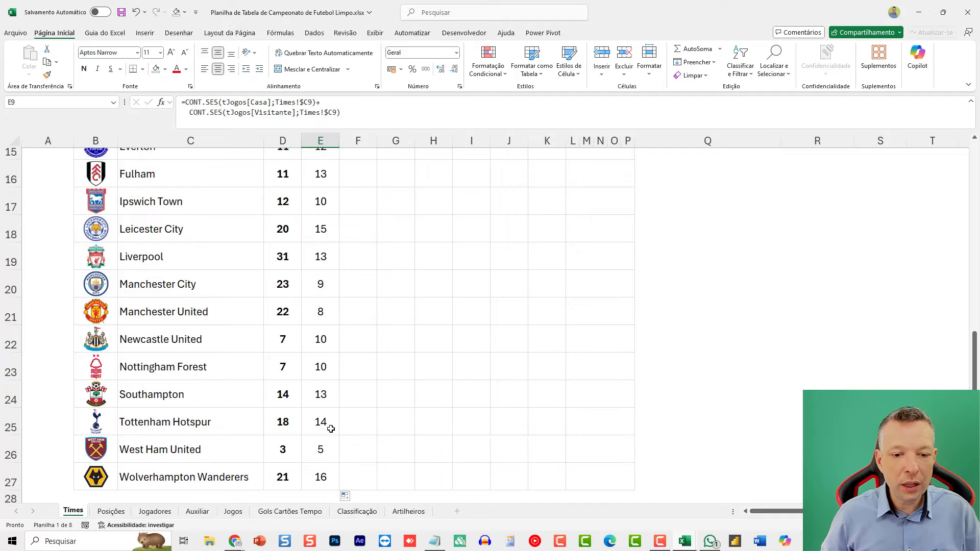
pyautogui.click(321, 345)
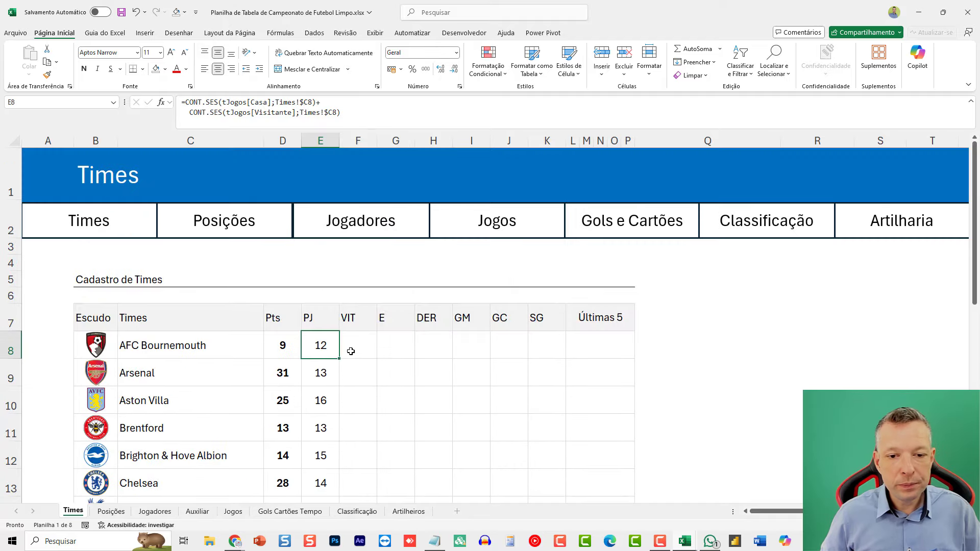
pyautogui.click(350, 350)
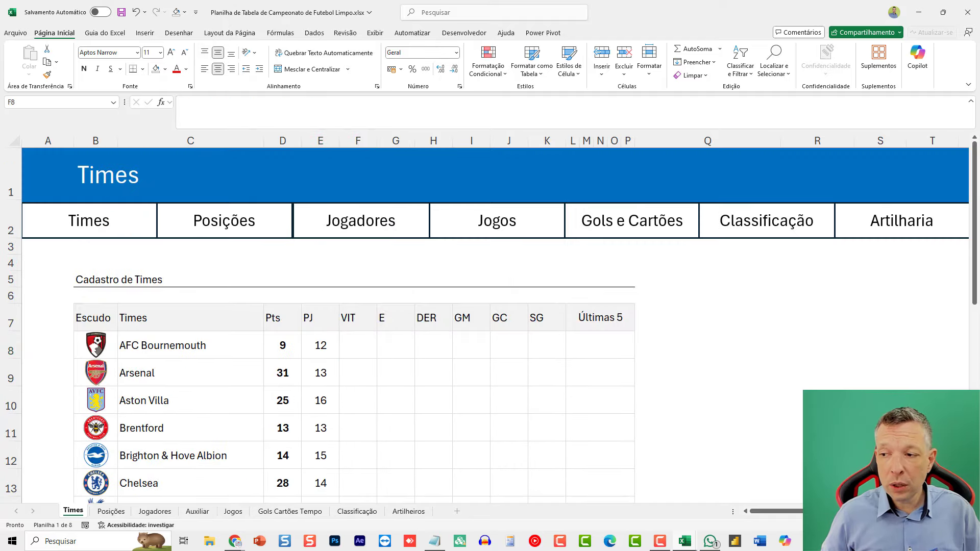
pyautogui.click(367, 351)
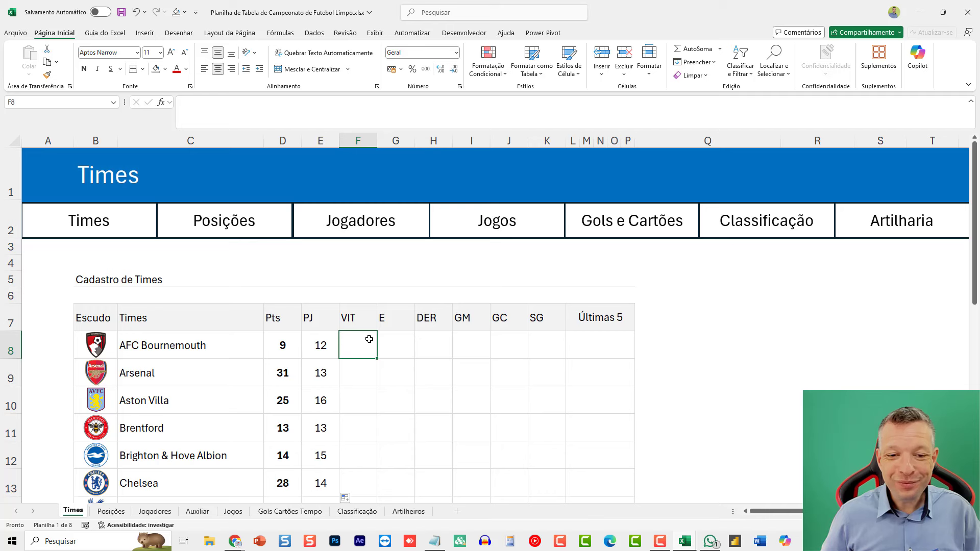
pyautogui.scroll(-2, 314, 360)
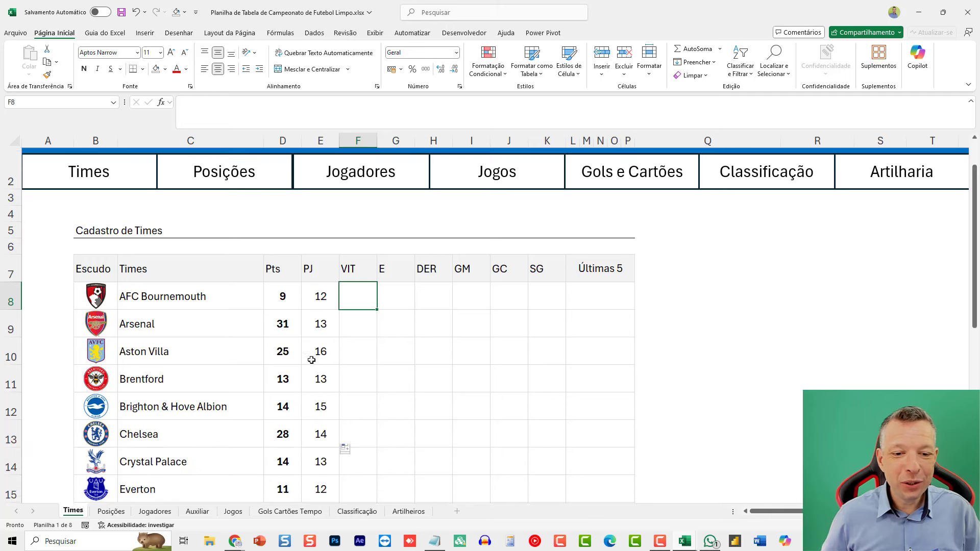
pyautogui.scroll(3, 332, 389)
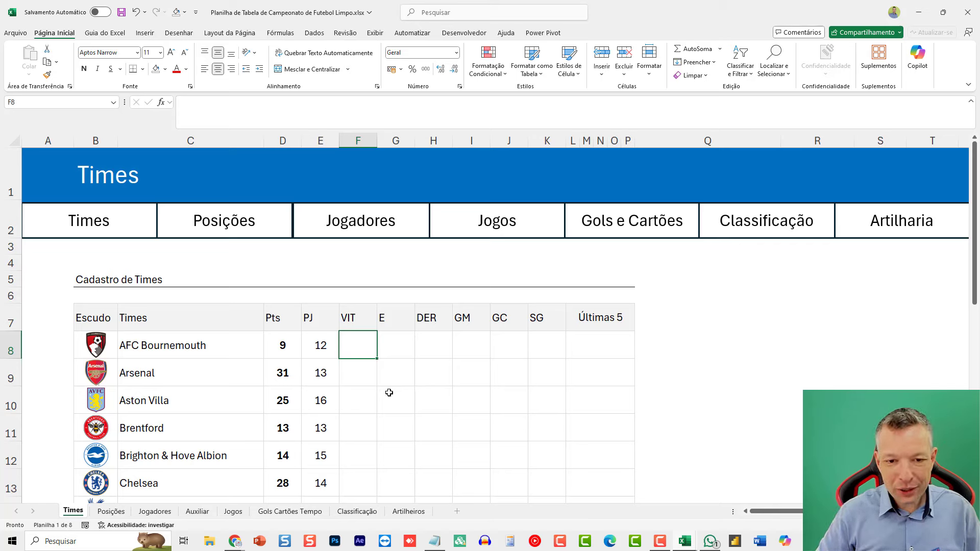
pyautogui.click(159, 345)
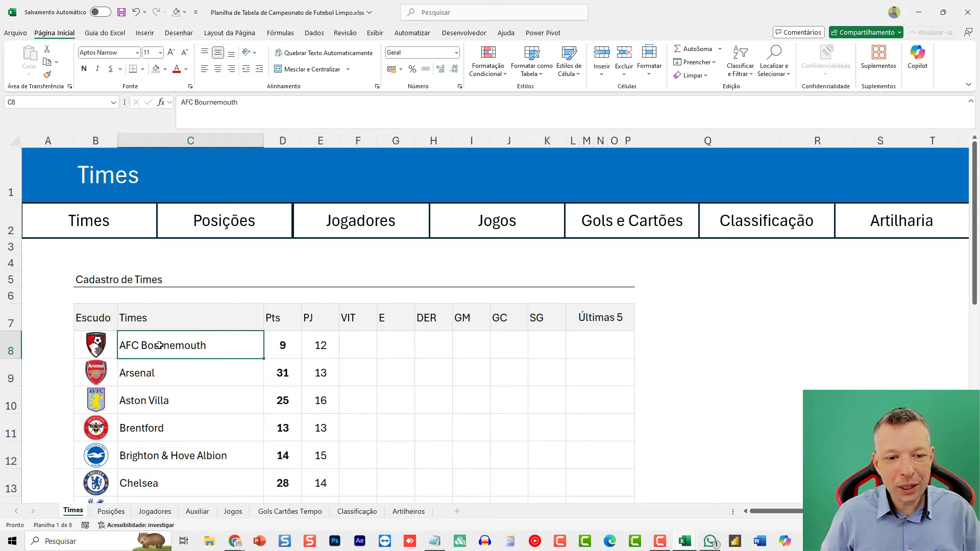
# Step: Start a CONT.SES formula in the VIT cell F8 with the tJogos[Vencedor] column as criteria range
pyautogui.click(359, 344)
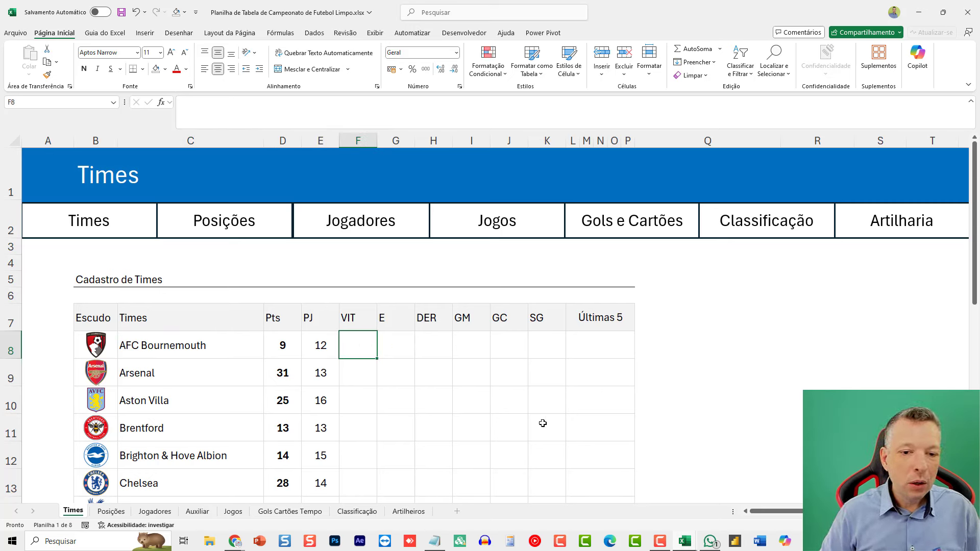
pyautogui.write('=')
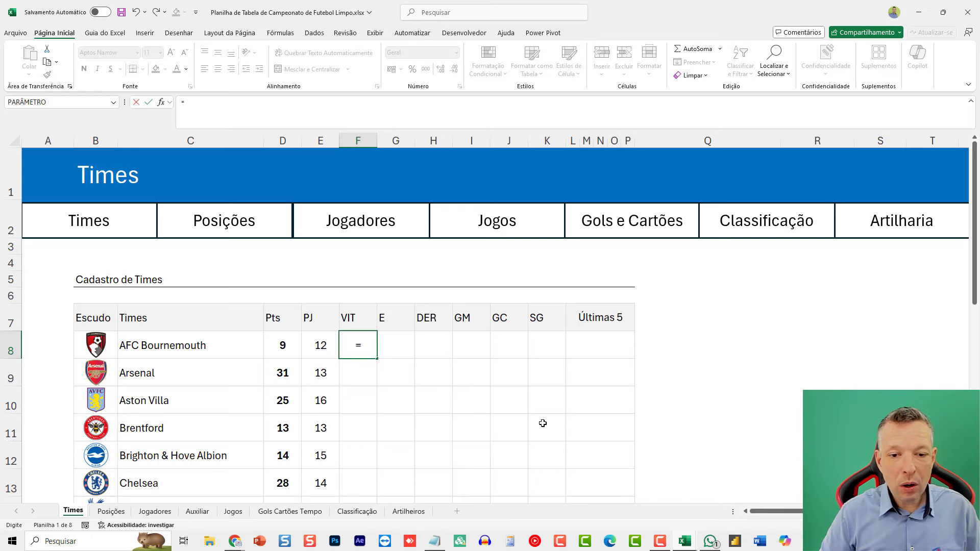
pyautogui.press('Escape')
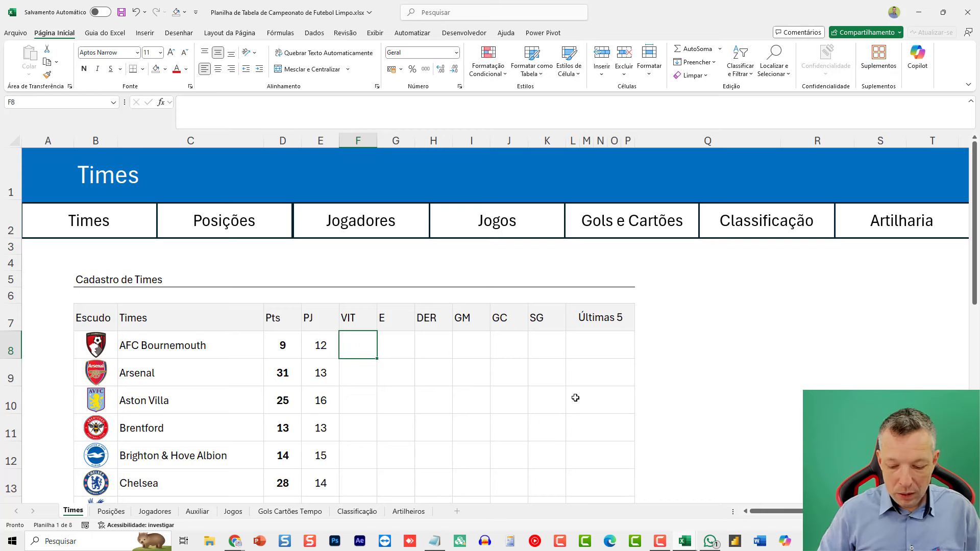
pyautogui.write('=CONT.SES(')
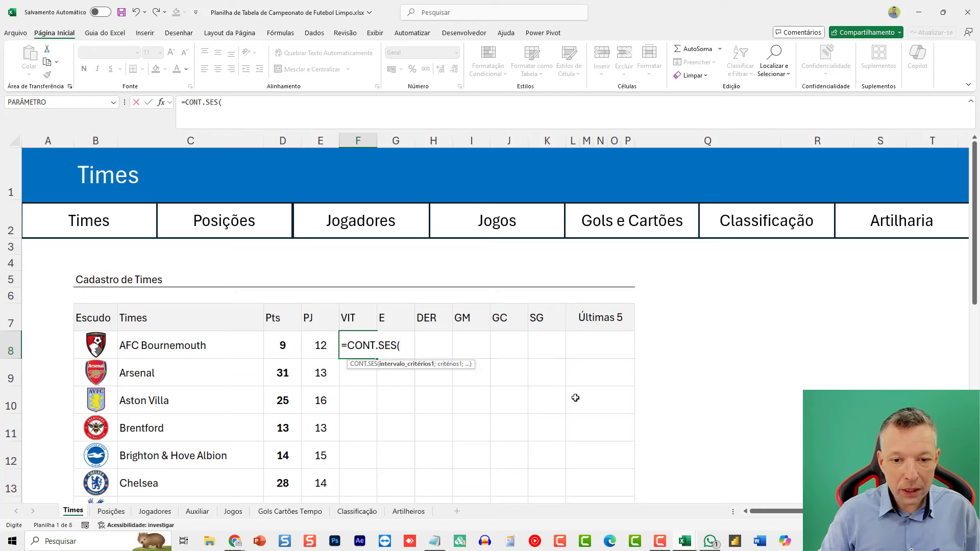
pyautogui.click(233, 511)
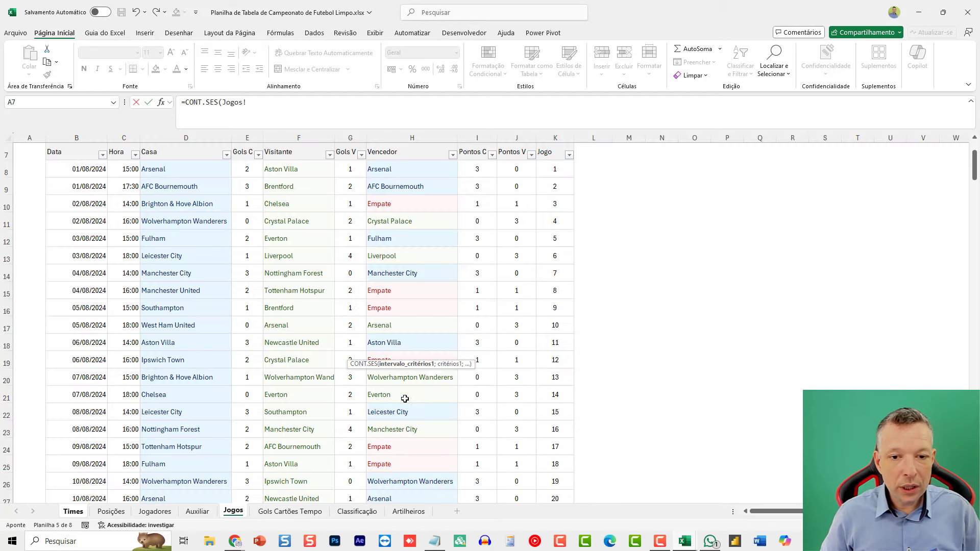
pyautogui.click(418, 309)
pyautogui.hotkey('ctrl', 'Up')
pyautogui.press('Down')
pyautogui.hotkey('ctrl', 'shift', 'Down')
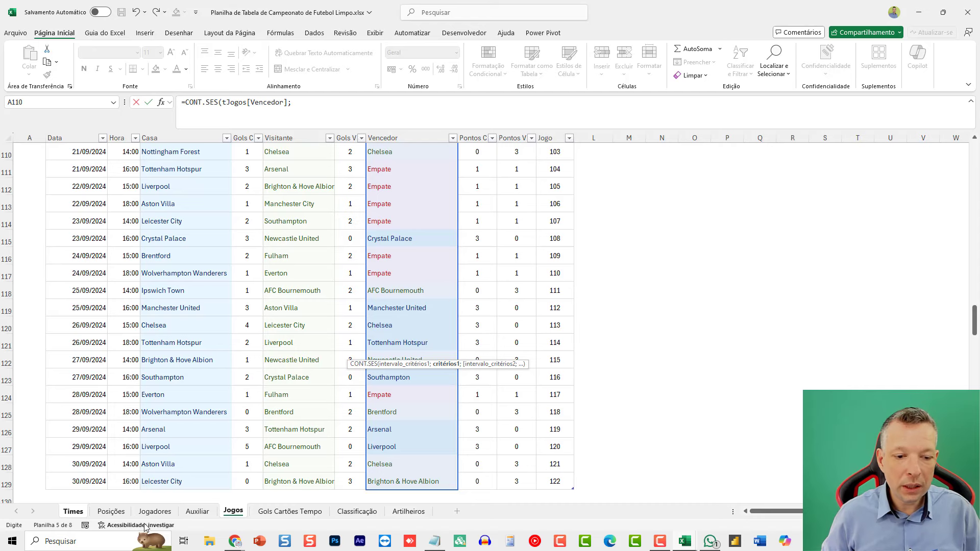
# Step: Use Times!$C8 with only the column locked as the CONT.SES criterion, close the function and commit the F8 formula
pyautogui.click(73, 511)
pyautogui.click(152, 342)
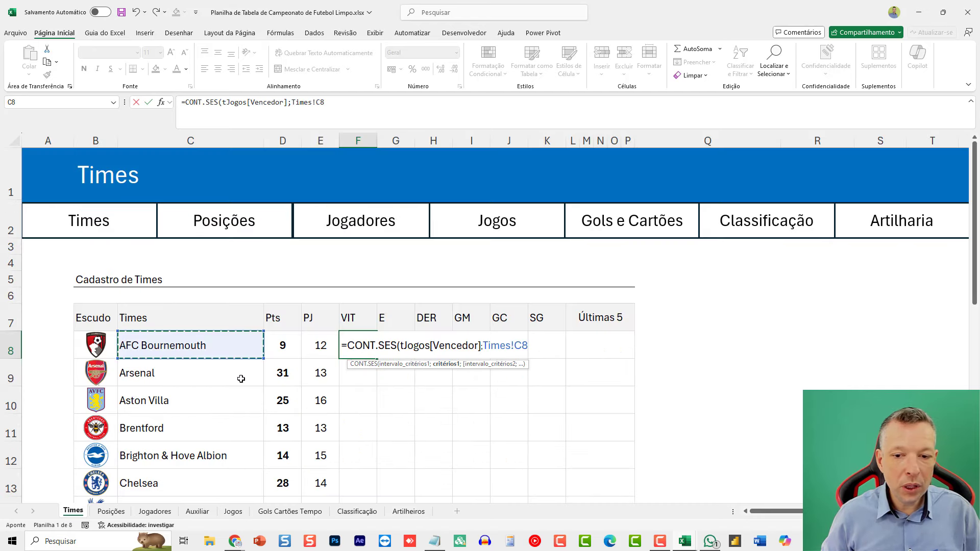
pyautogui.press('F4')
pyautogui.press('F4')
pyautogui.press('F4')
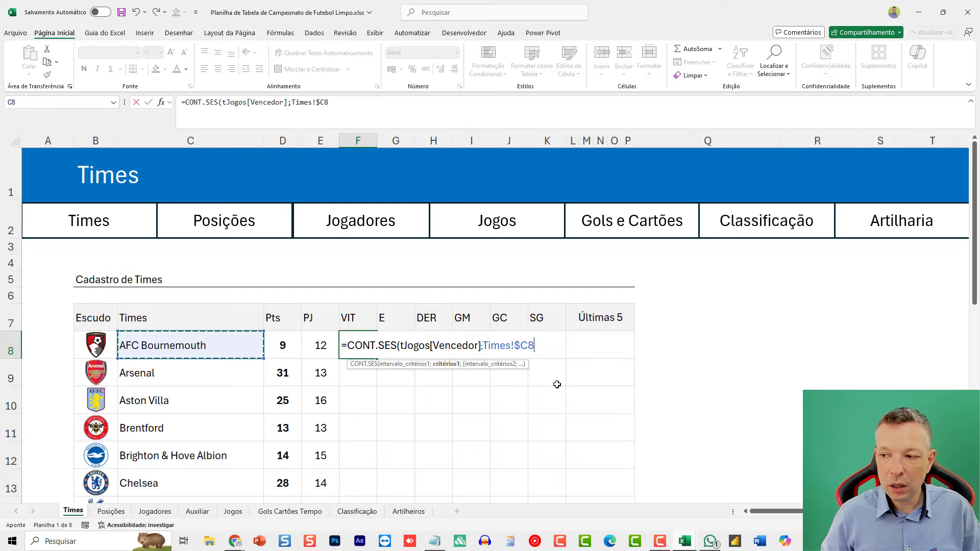
pyautogui.write(')')
pyautogui.press('Return')
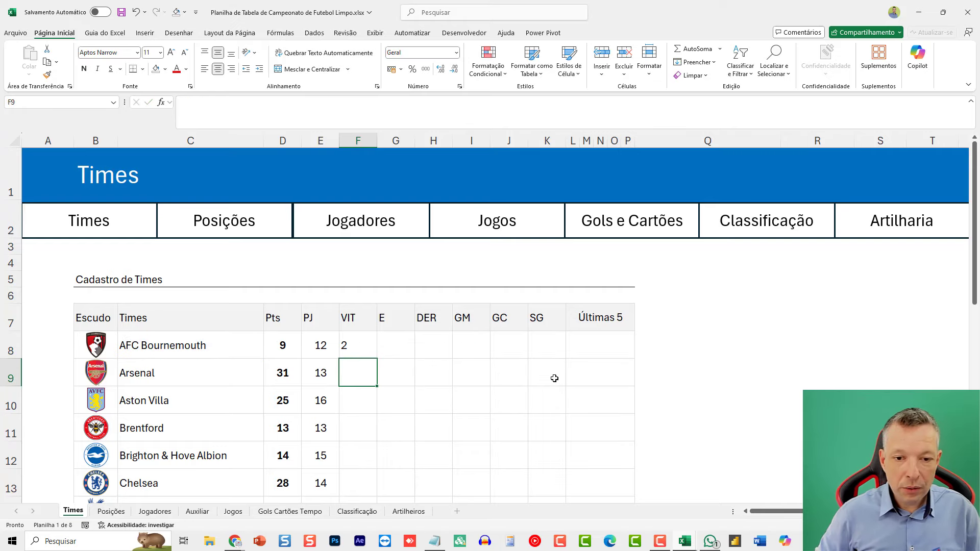
# Step: Copy the F8 wins formula down the VIT column for all teams through row 27 and center the column horizontally
pyautogui.press('Up')
pyautogui.hotkey('ctrl', 'c')
pyautogui.press('Left')
pyautogui.hotkey('ctrl', 'Down')
pyautogui.press('Right')
pyautogui.hotkey('ctrl', 'shift', 'Up')
pyautogui.hotkey('ctrl', 'v')
pyautogui.press('Escape')
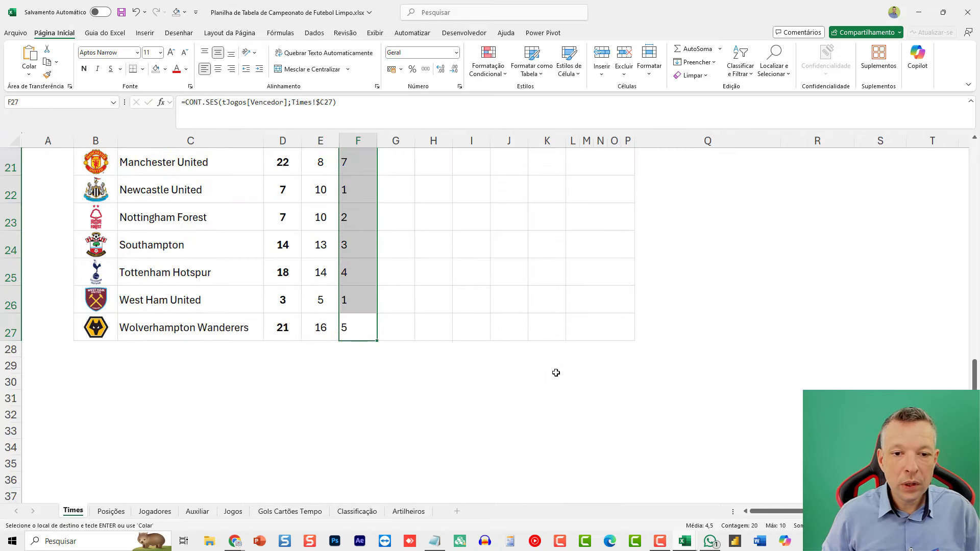
pyautogui.scroll(5, 556, 373)
pyautogui.scroll(-5, 531, 366)
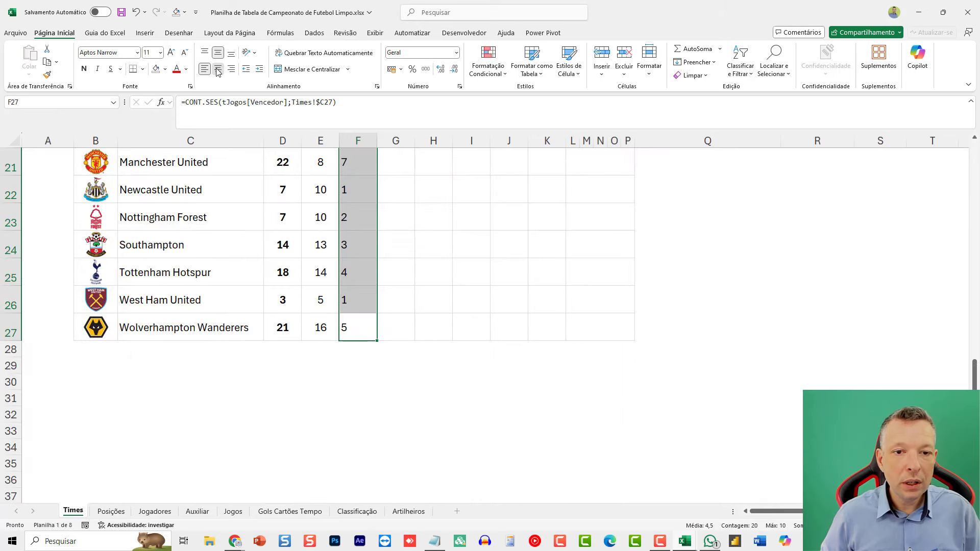
pyautogui.scroll(7, 394, 277)
pyautogui.click(359, 341)
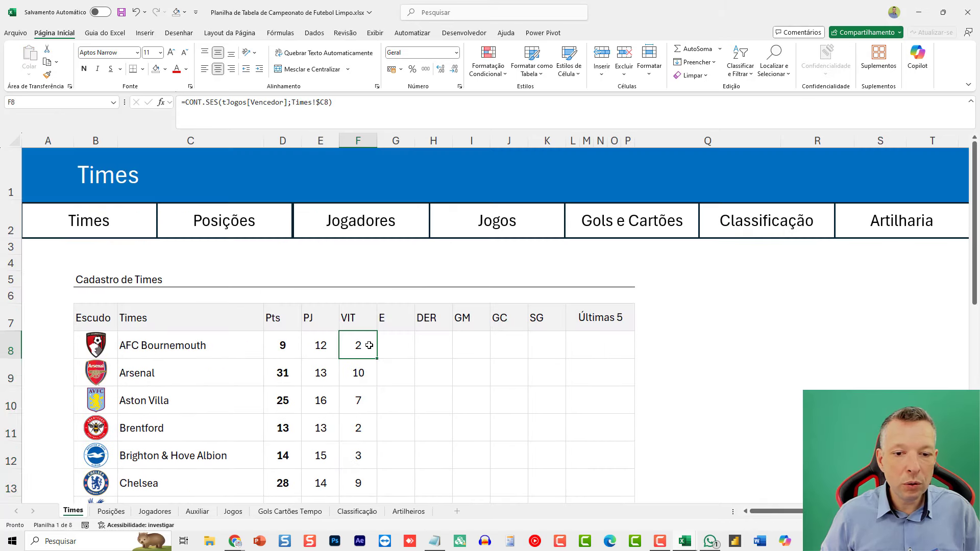
pyautogui.doubleClick(357, 344)
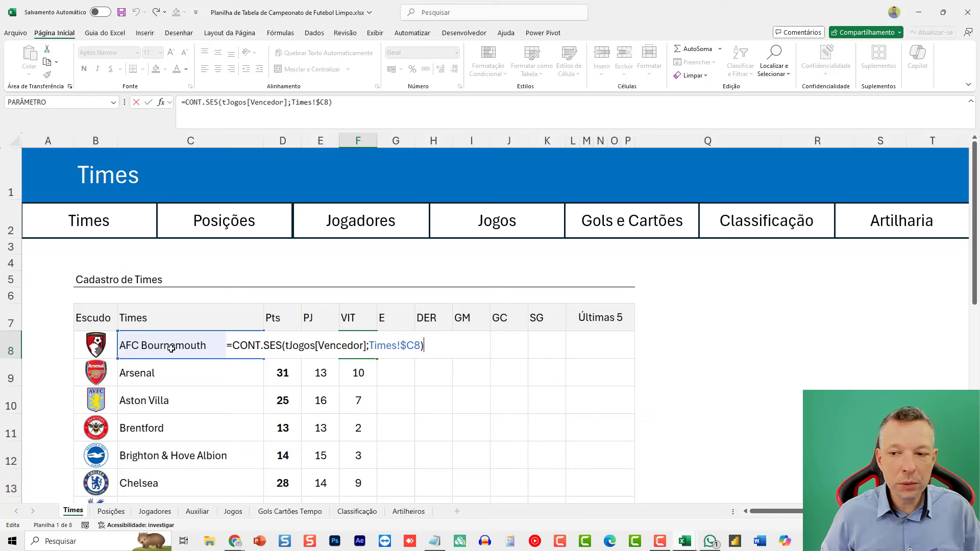
pyautogui.press('Escape')
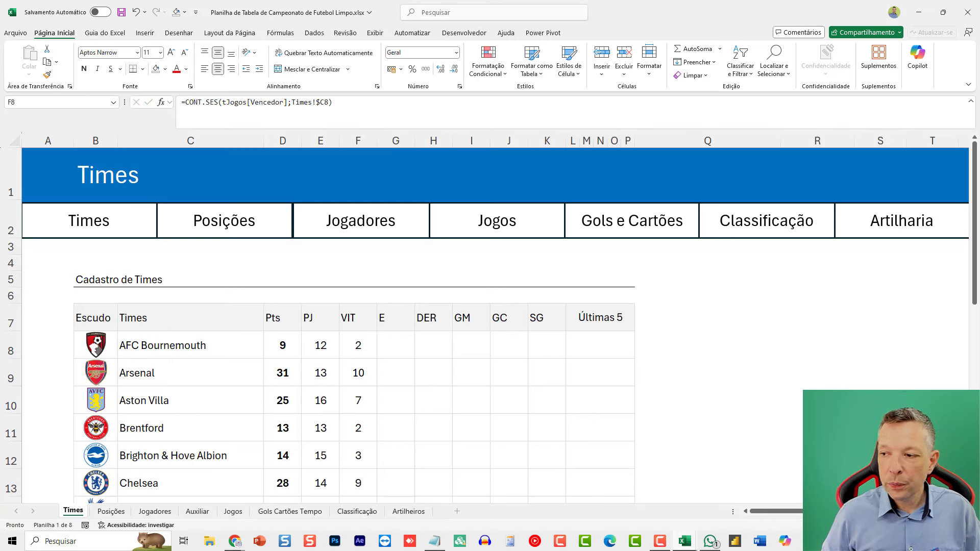
# Step: Start a CONT.SES formula in the draws cell G8 with the tJogos[Casa] column as first criteria range
pyautogui.click(401, 341)
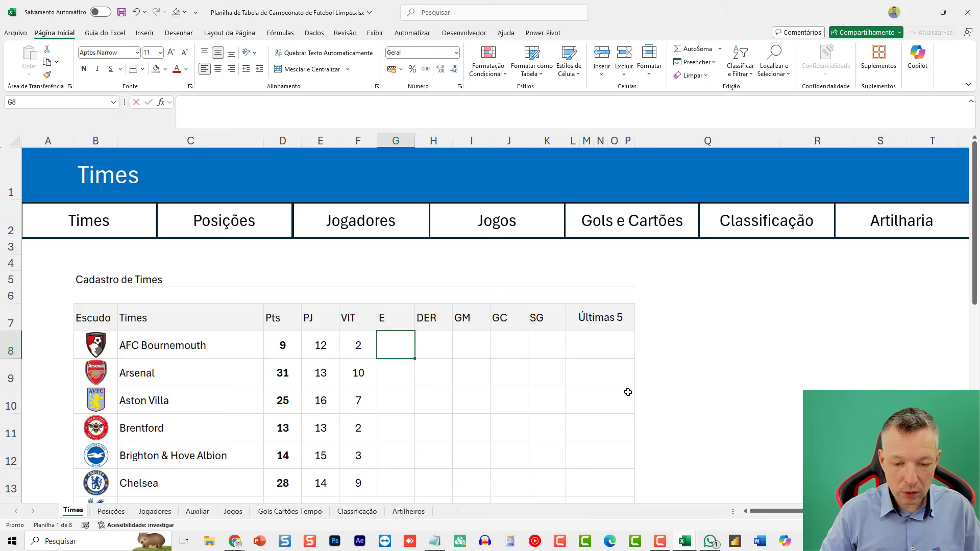
pyautogui.write('=COINT.S')
pyautogui.press('BackSpace')
pyautogui.press('BackSpace')
pyautogui.press('BackSpace')
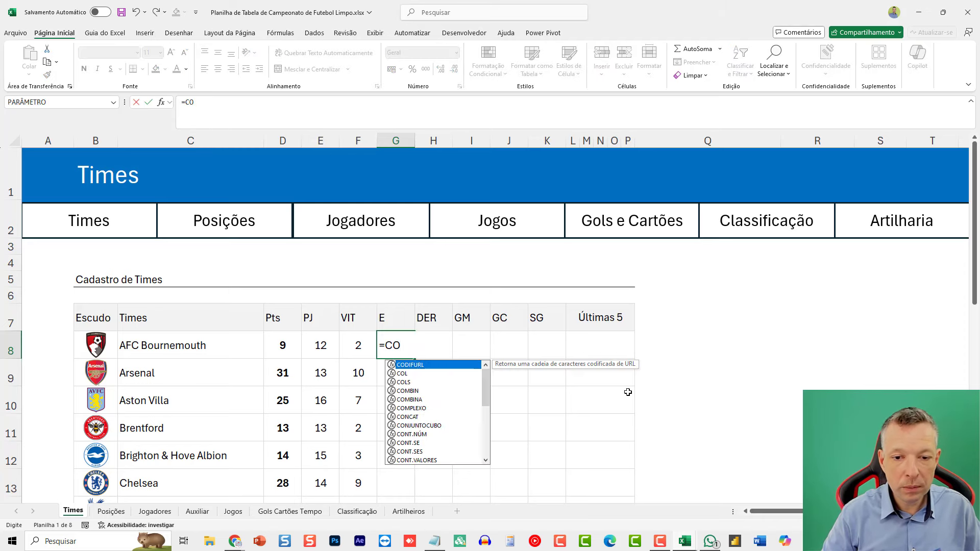
pyautogui.write('NT.SES(')
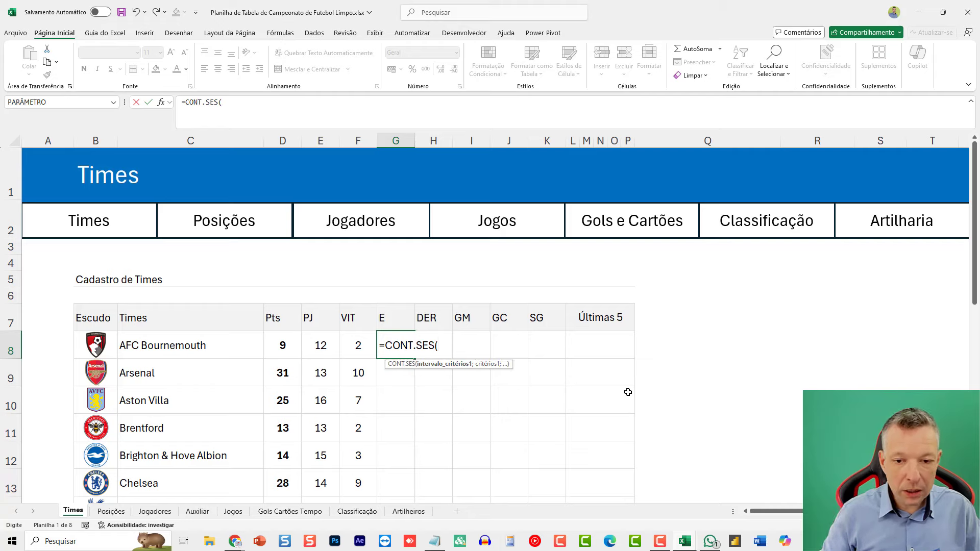
pyautogui.click(233, 511)
pyautogui.click(202, 383)
pyautogui.hotkey('ctrl', 'Up')
pyautogui.hotkey('ctrl', 'shift', 'Down')
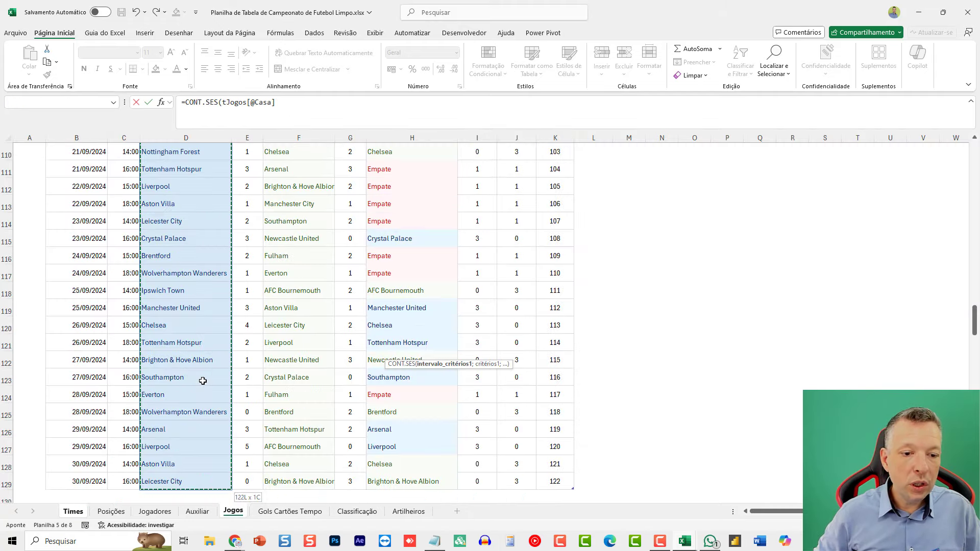
pyautogui.write(';')
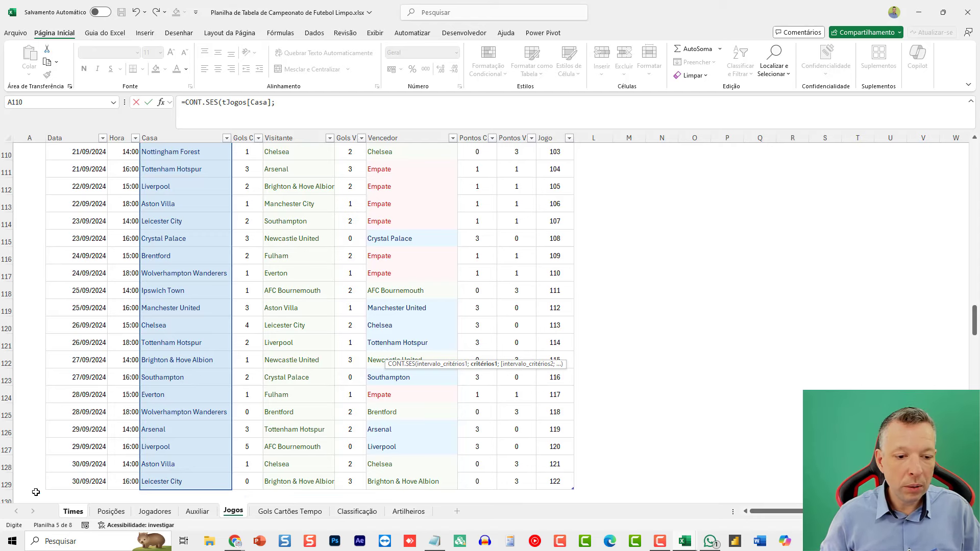
# Step: Set the first criterion of the G8 formula to the team name Times!$C8 with only the column locked
pyautogui.click(72, 512)
pyautogui.click(199, 346)
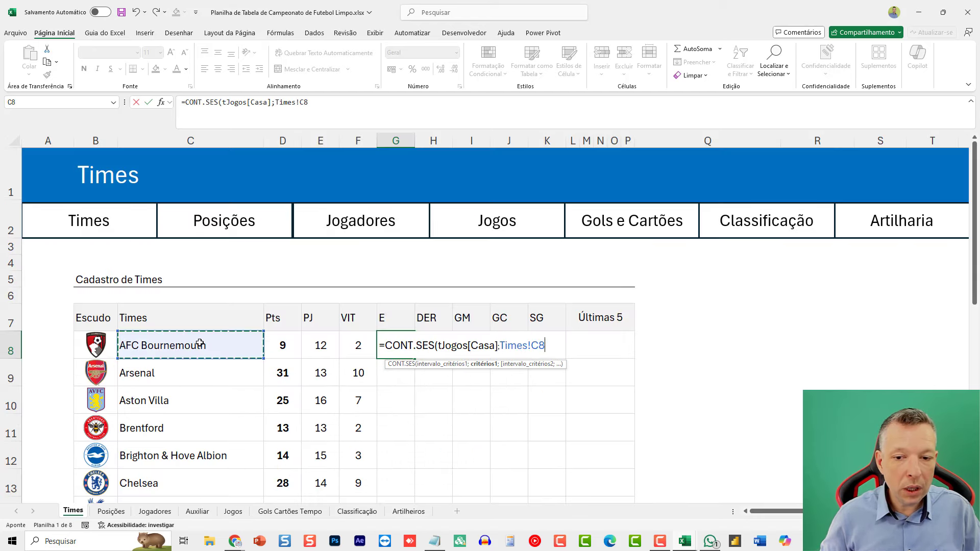
pyautogui.press('F4')
pyautogui.press('F4')
pyautogui.press('F4')
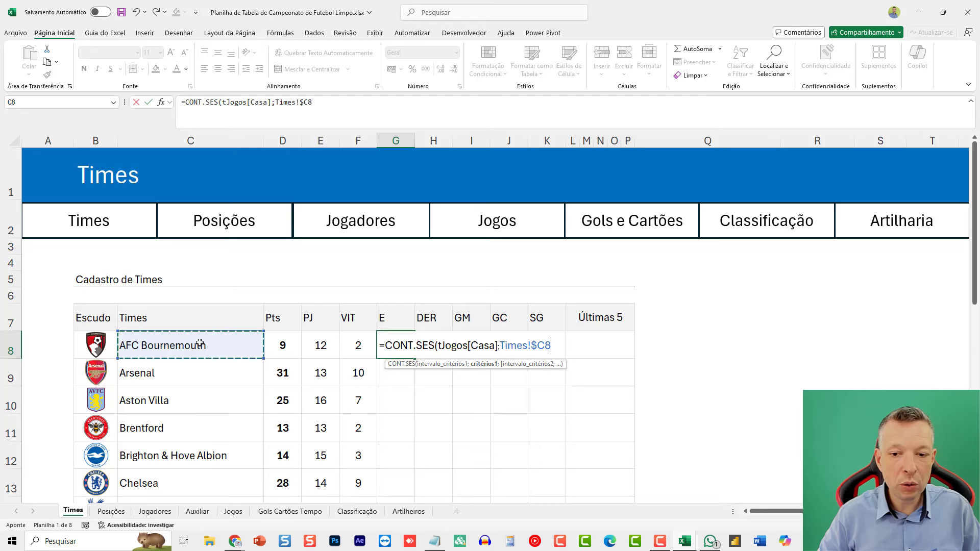
# Step: Add tJogos[Vencedor] as second criteria range with criterion "Empate", close the function and commit the G8 formula
pyautogui.write(';')
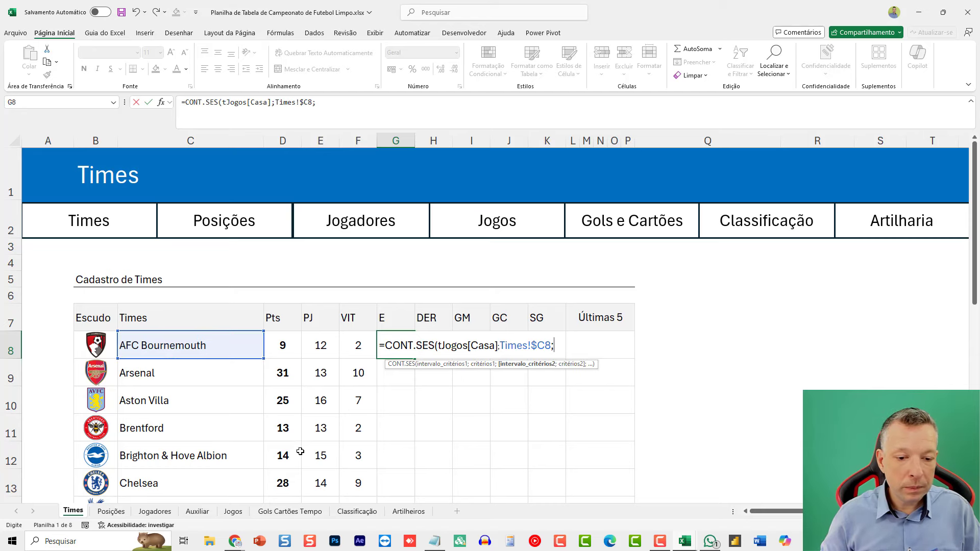
pyautogui.click(232, 511)
pyautogui.click(426, 309)
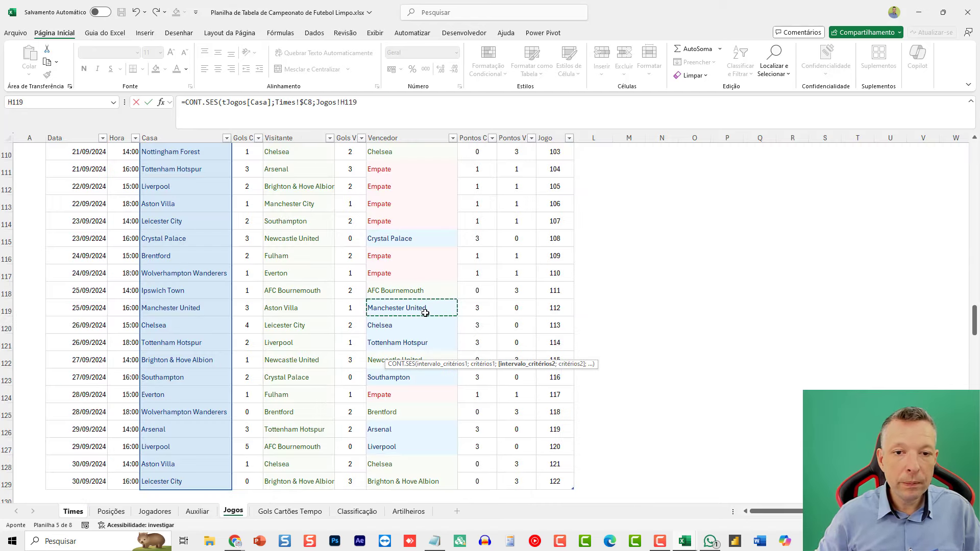
pyautogui.hotkey('ctrl', 'Up')
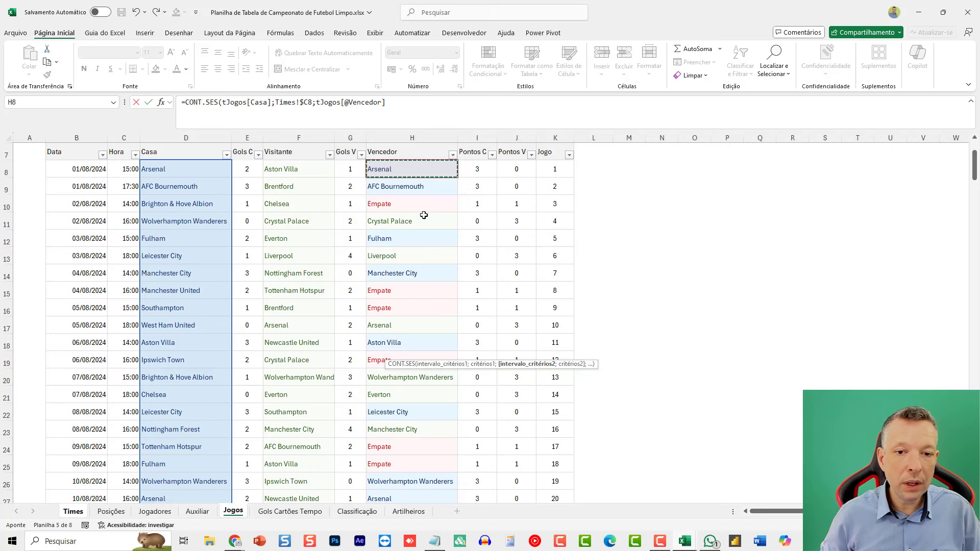
pyautogui.hotkey('ctrl', 'shift', 'Down')
pyautogui.write(';"Empate')
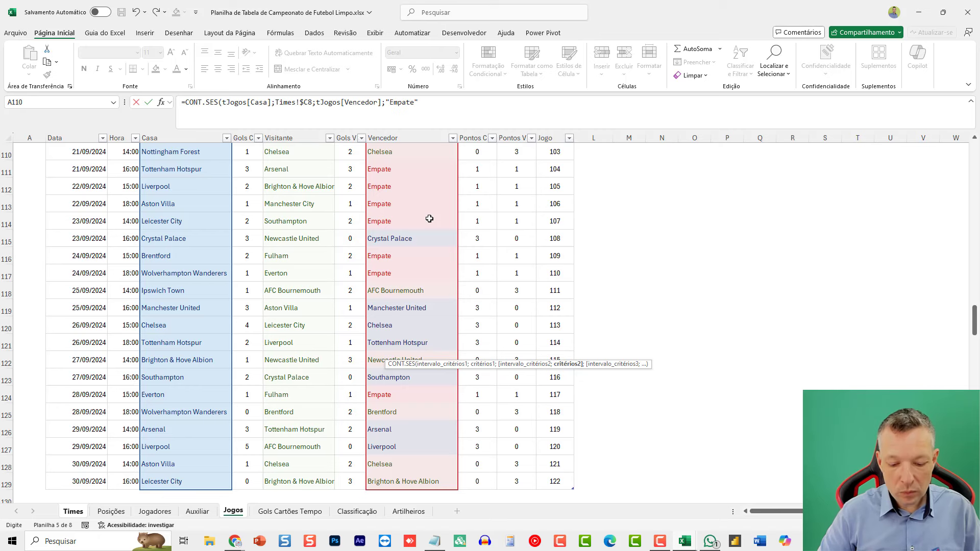
pyautogui.write('")')
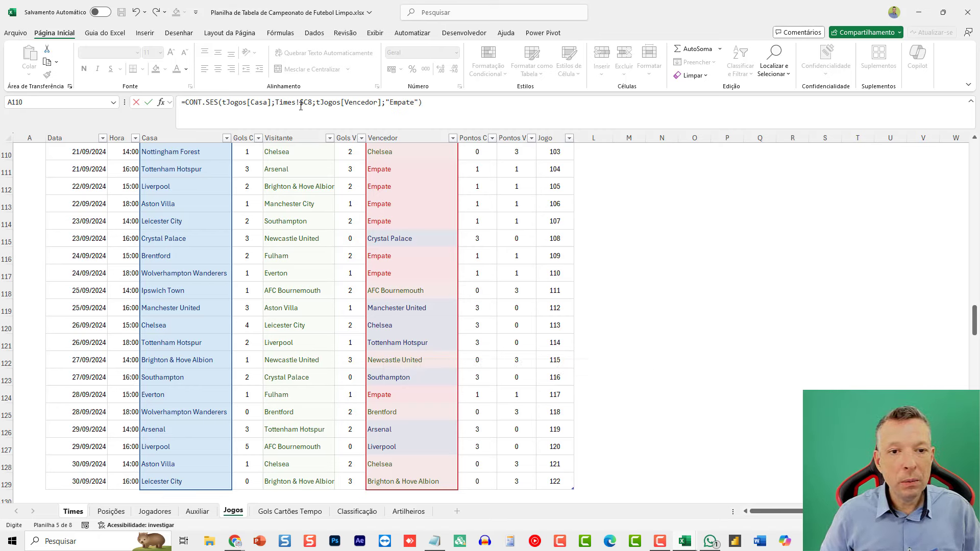
pyautogui.hotkey('ctrl', 'Return')
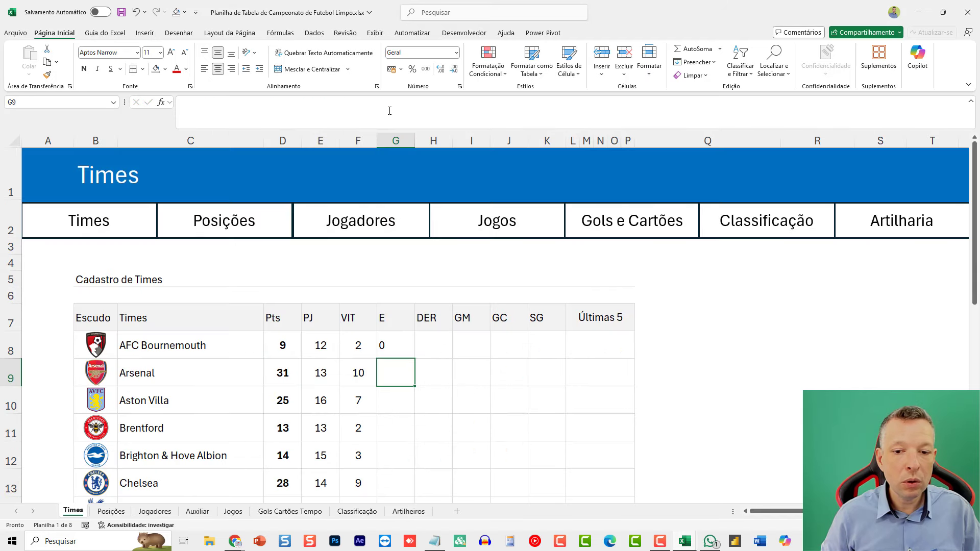
# Step: Center G8 horizontally and extend its draws formula by adding a second CONT.SES that uses tJogos[Visitante] with the same team and "Empate" criteria
pyautogui.click(218, 69)
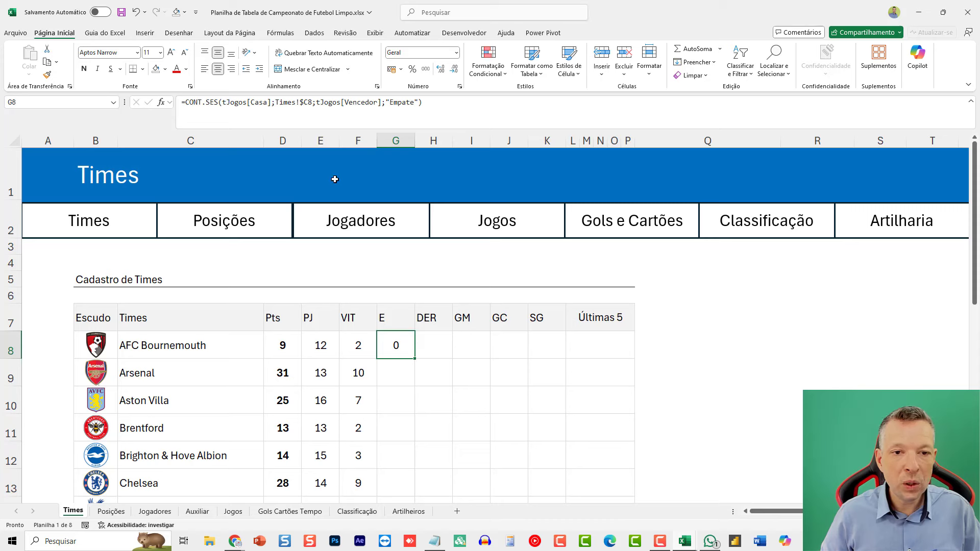
pyautogui.moveTo(446, 111); pyautogui.dragTo(197, 102)
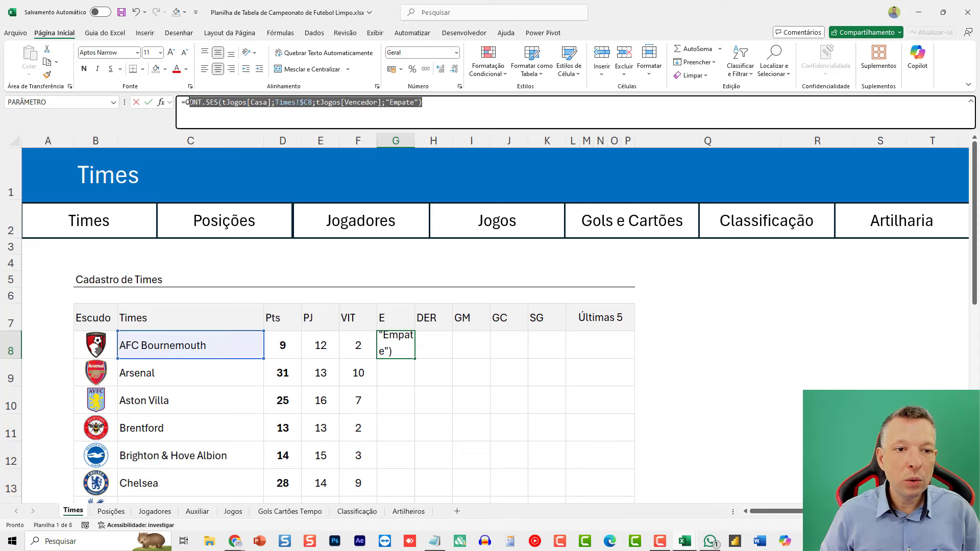
pyautogui.click(442, 105)
pyautogui.write('+')
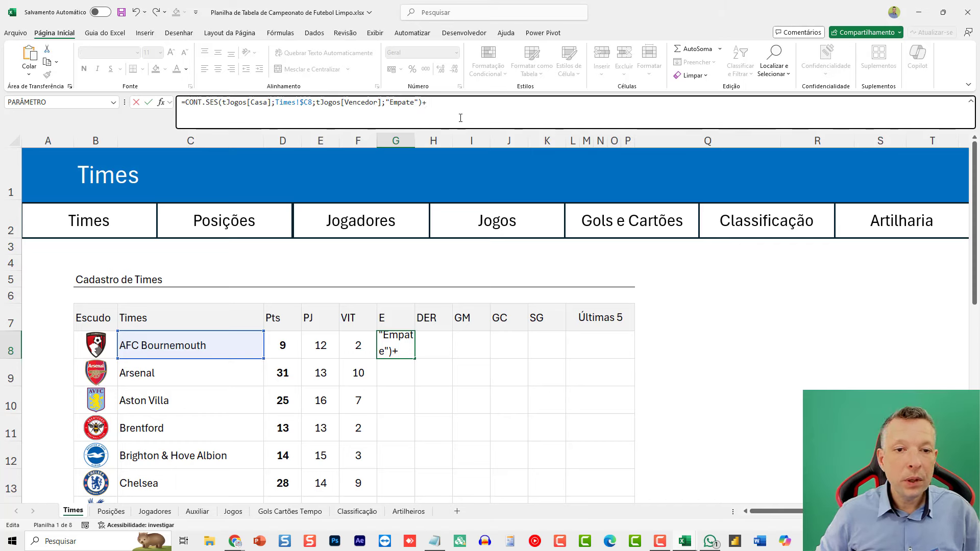
pyautogui.hotkey('ctrl', 'v')
pyautogui.moveTo(494, 105); pyautogui.dragTo(507, 103)
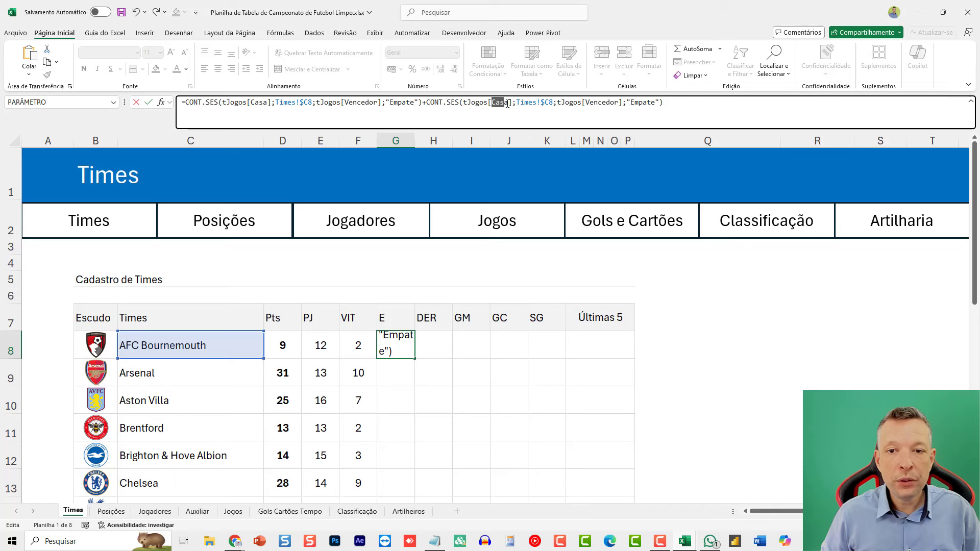
pyautogui.write('Visitant')
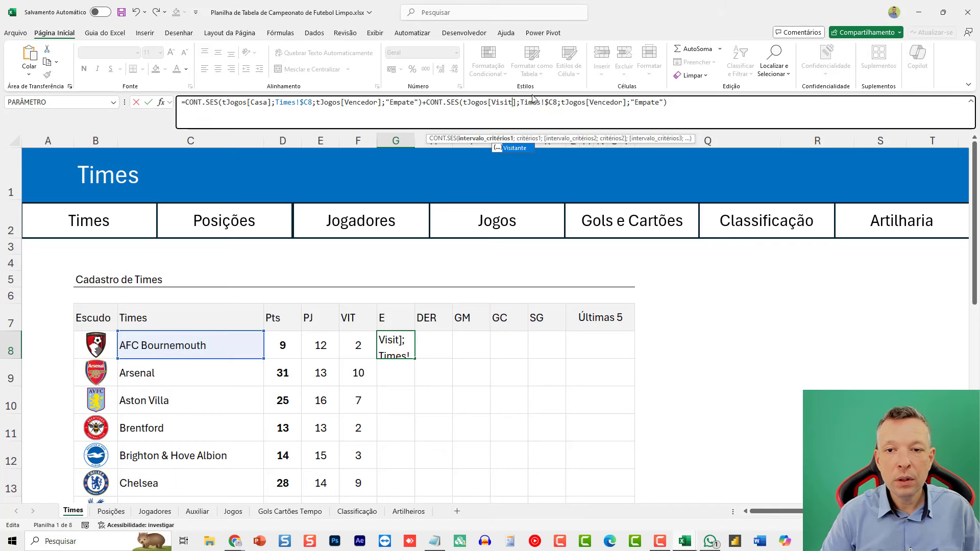
pyautogui.write('e')
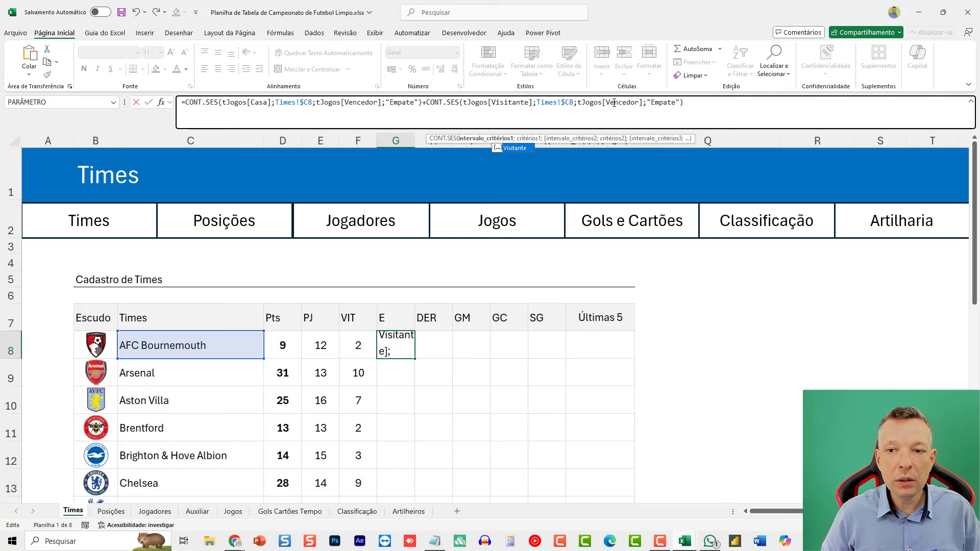
pyautogui.press('Return')
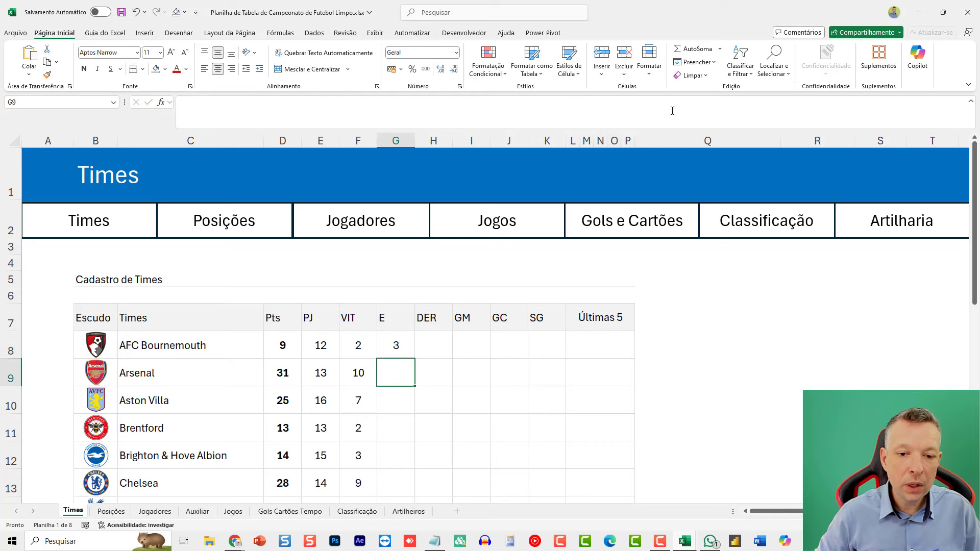
# Step: Copy the G8 draws formula down the E column for all teams and check the filled rows
pyautogui.press('Up')
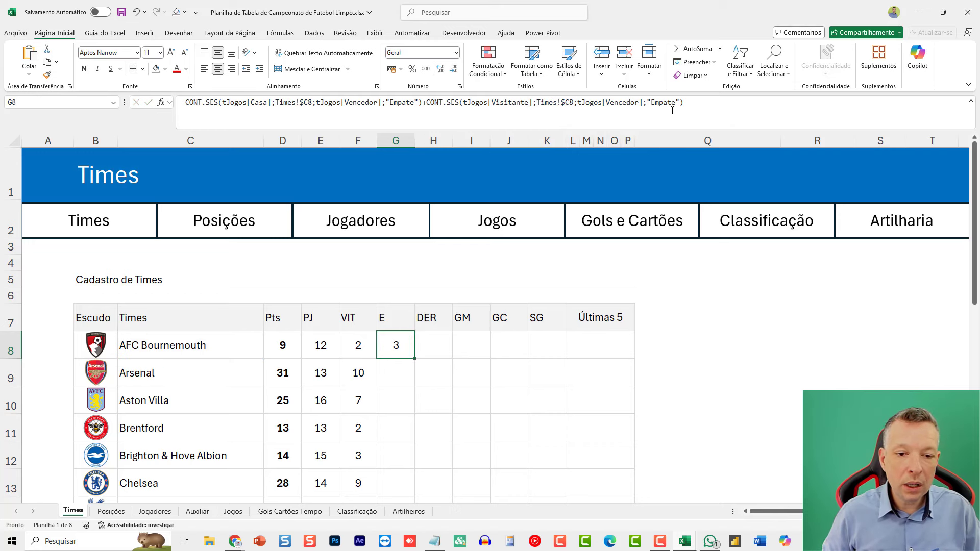
pyautogui.doubleClick(417, 359)
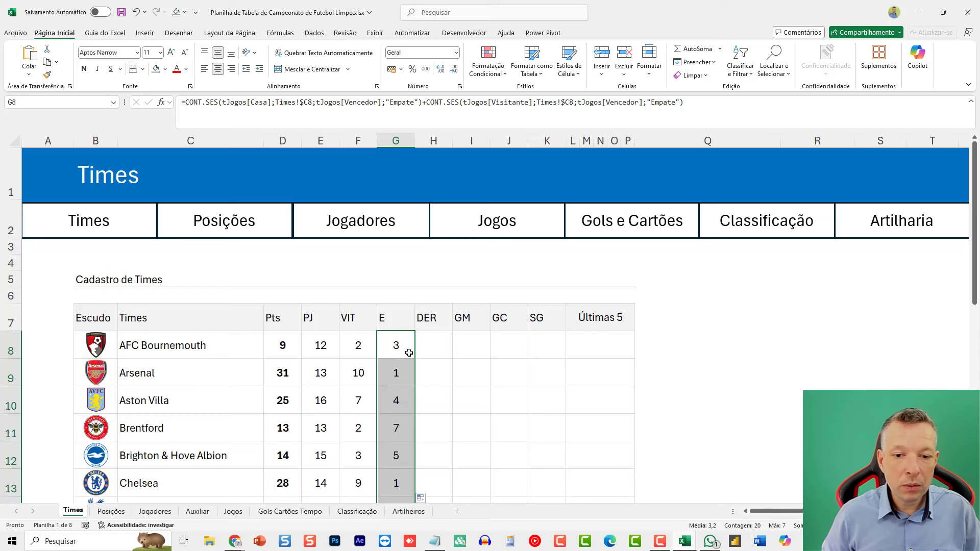
pyautogui.scroll(-4, 433, 428)
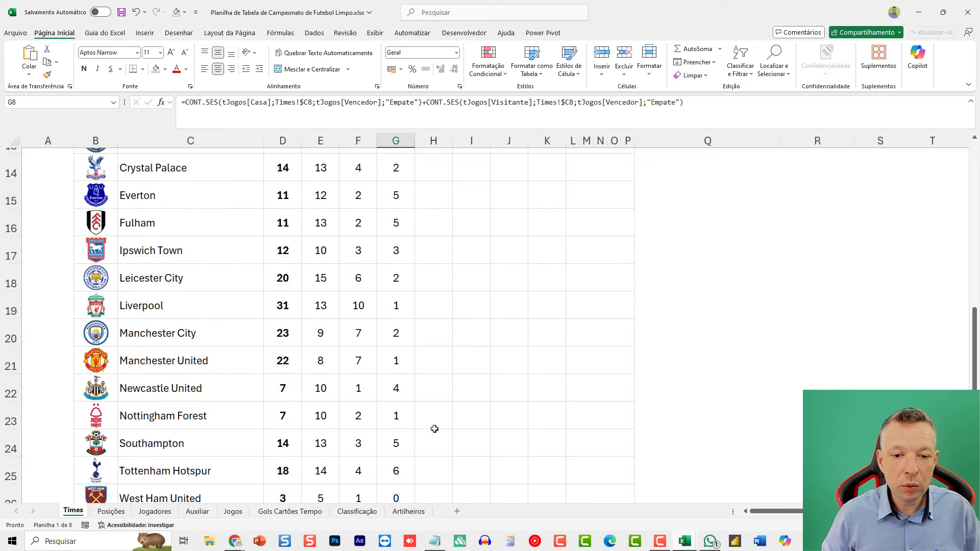
pyautogui.scroll(4, 433, 430)
# Step: Enter the losses formula =E8-F8-G8 in cell H8 of the DER column
pyautogui.click(428, 346)
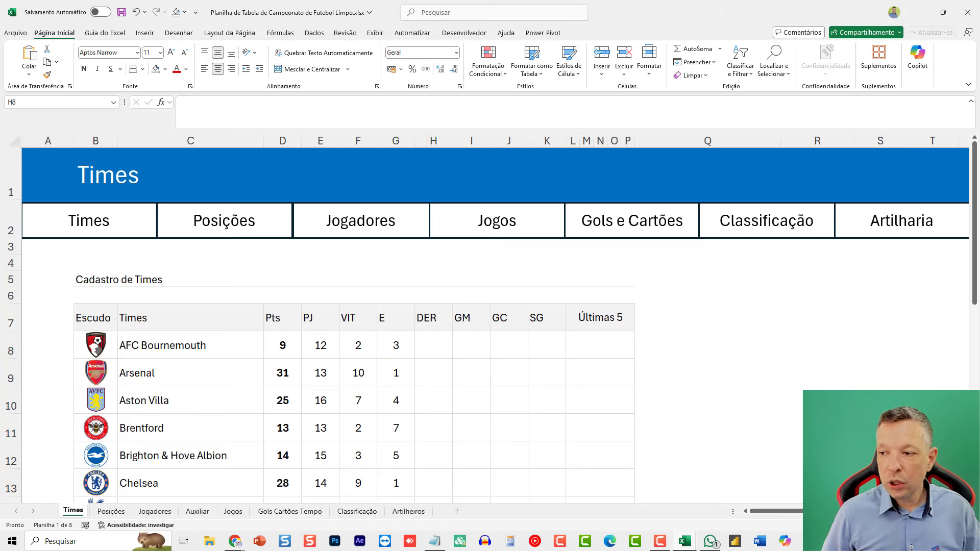
pyautogui.click(433, 345)
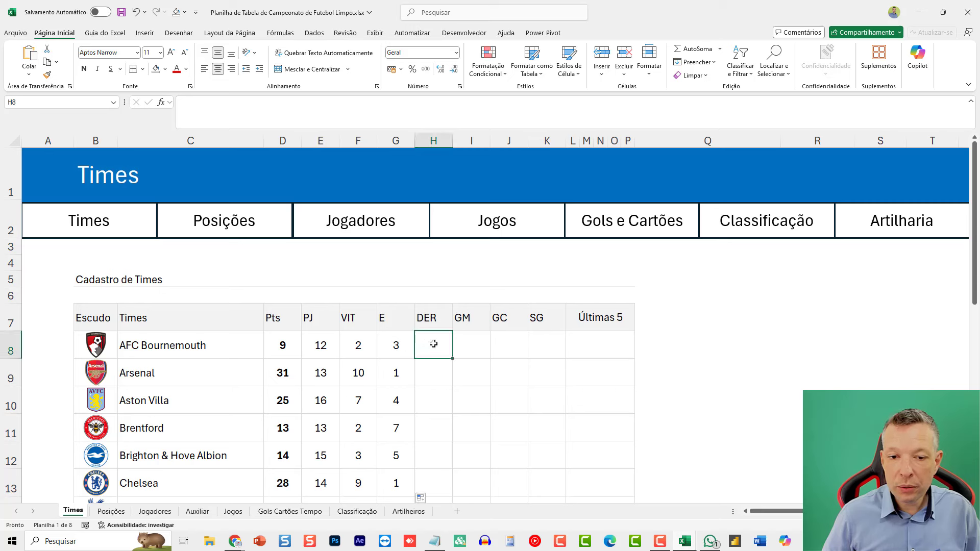
pyautogui.write('=')
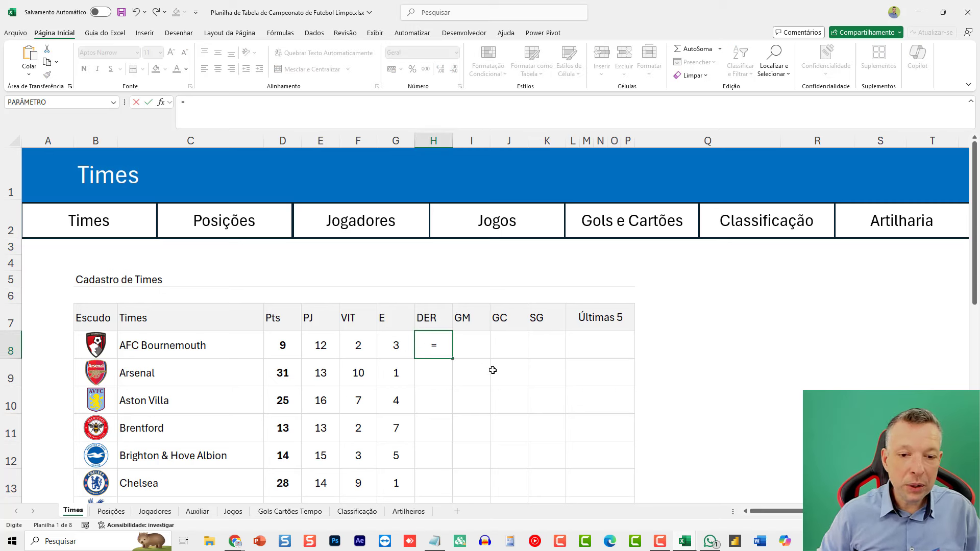
pyautogui.press('Left')
pyautogui.press('Left')
pyautogui.press('Left')
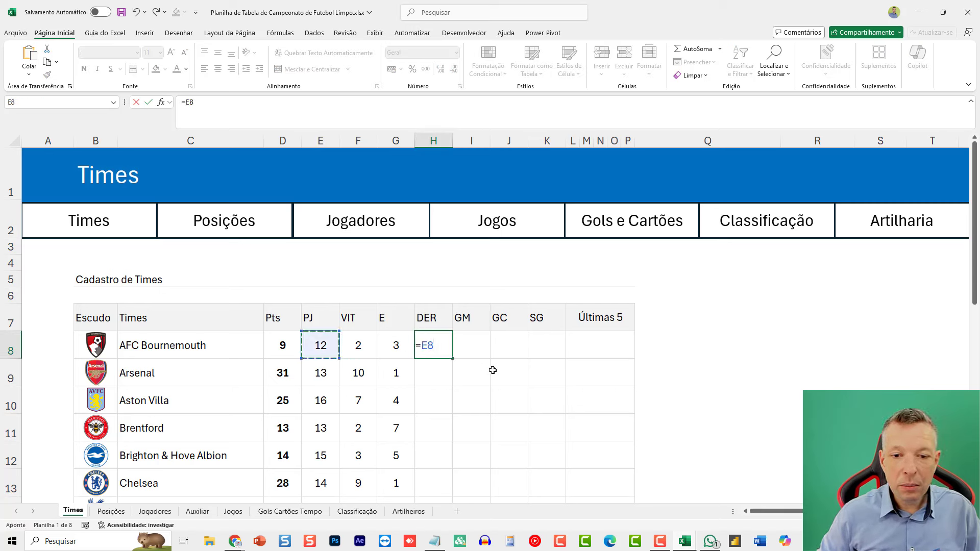
pyautogui.write('-')
pyautogui.press('Left')
pyautogui.press('Left')
pyautogui.write('-')
pyautogui.press('Left')
pyautogui.hotkey('ctrl', 'Return')
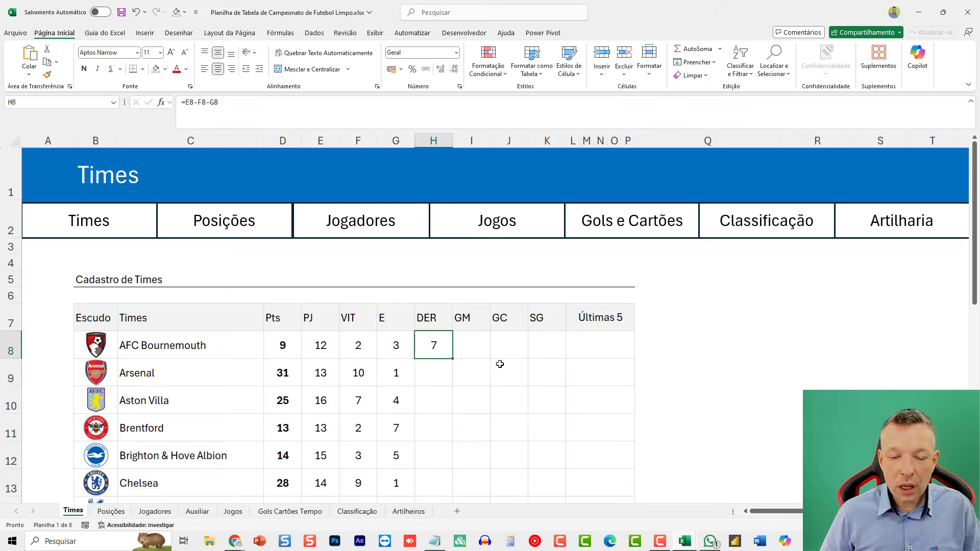
# Step: Copy the H8 losses formula down the DER column for all teams and check the filled rows
pyautogui.doubleClick(454, 359)
pyautogui.click(437, 346)
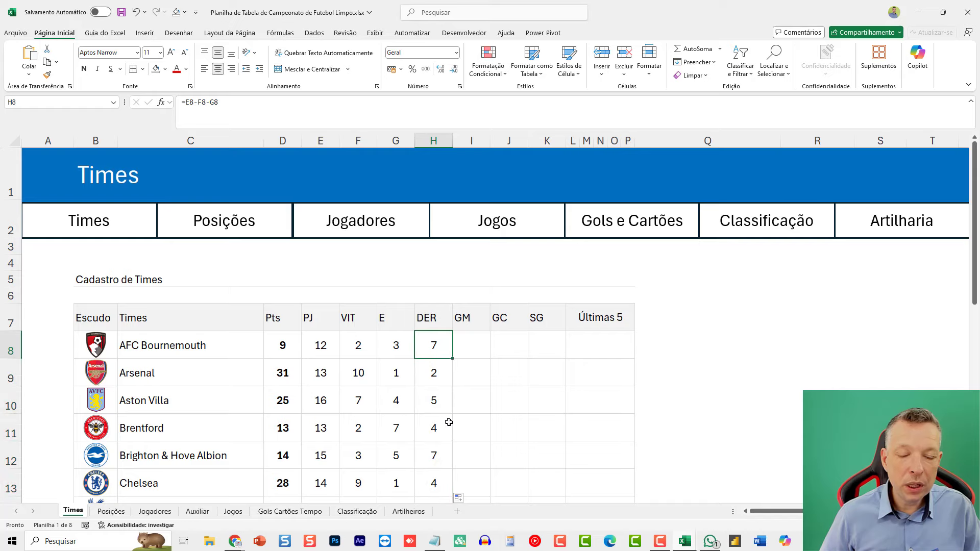
pyautogui.scroll(-4, 450, 428)
pyautogui.scroll(-2, 449, 427)
pyautogui.scroll(6, 450, 427)
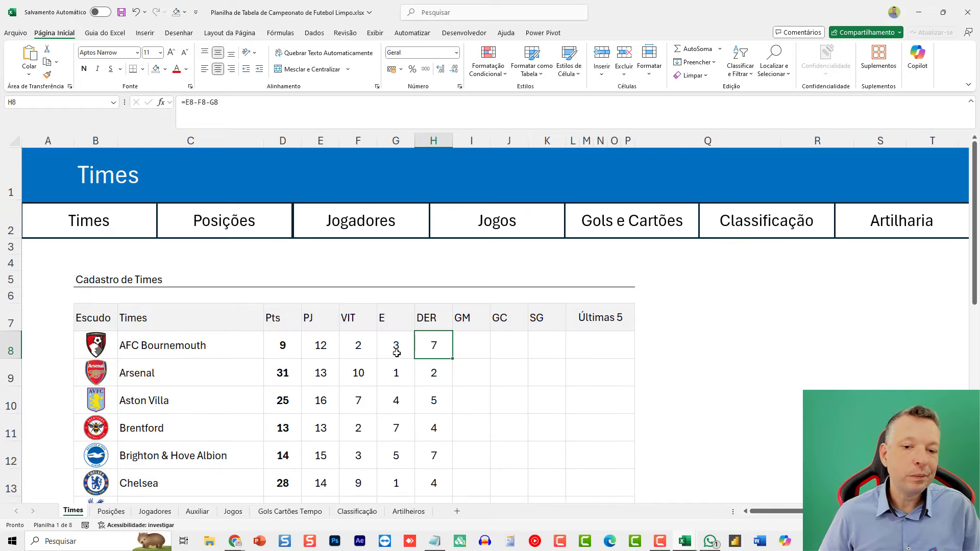
# Step: Examine the wins and draws cells F8:G8 and the cell references in the H8 losses formula
pyautogui.moveTo(358, 348); pyautogui.dragTo(398, 342)
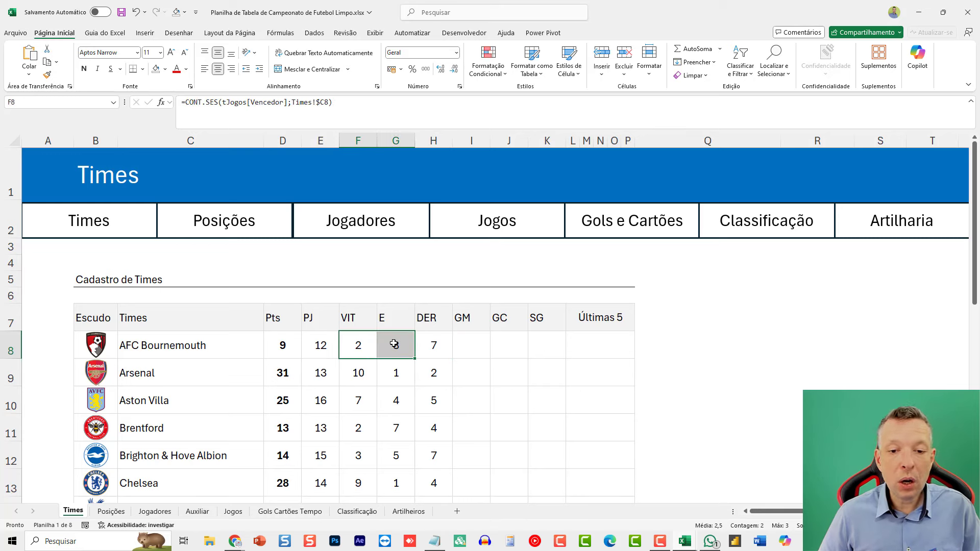
pyautogui.click(422, 345)
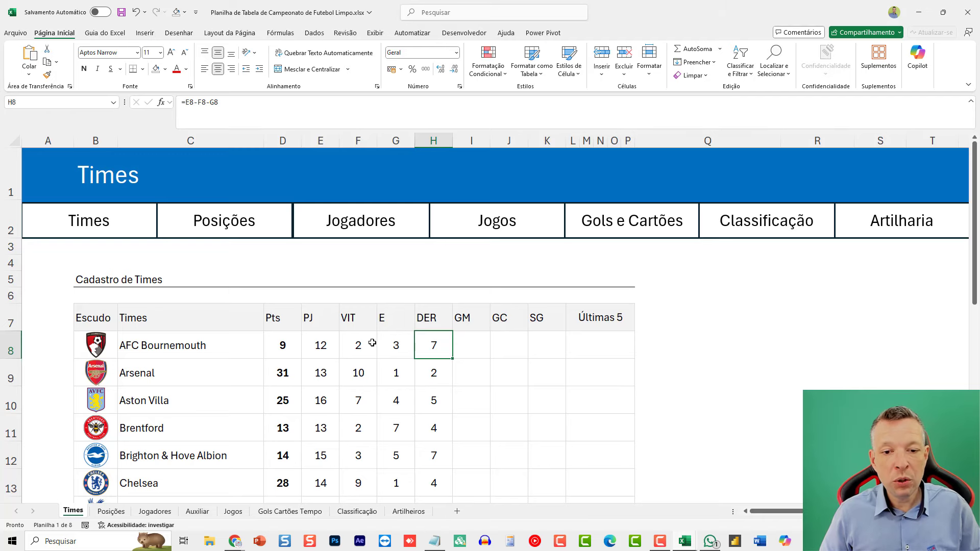
pyautogui.press('F2')
pyautogui.press('Escape')
pyautogui.press('F2')
pyautogui.press('Escape')
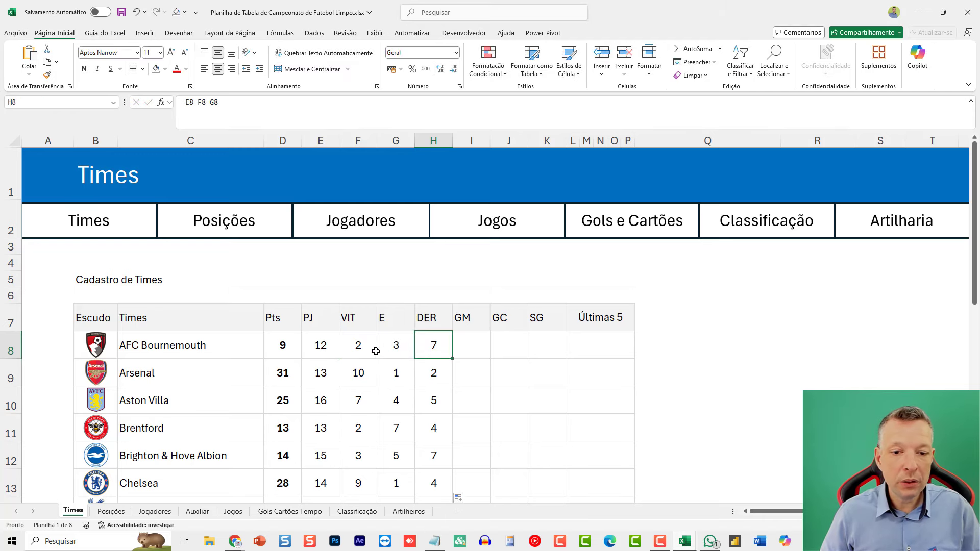
pyautogui.press('F2')
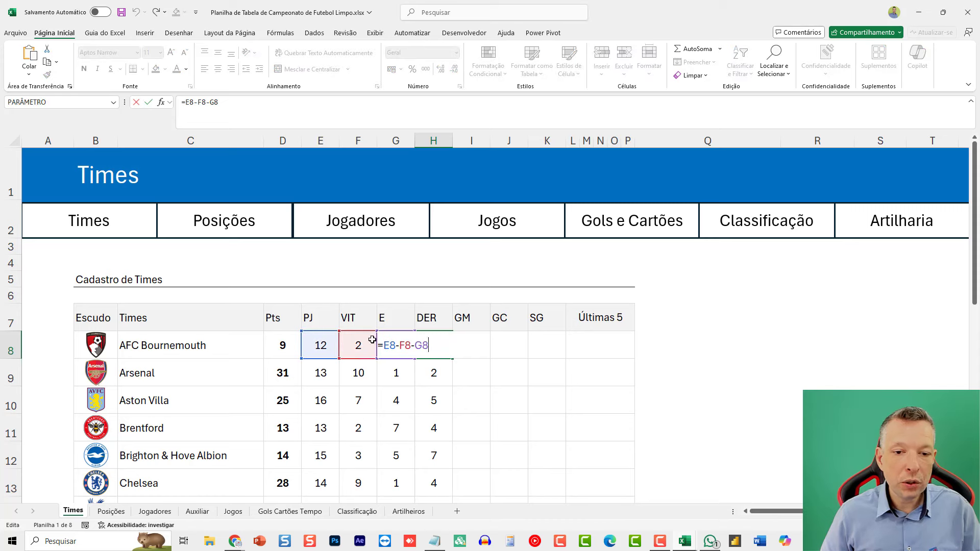
pyautogui.press('Escape')
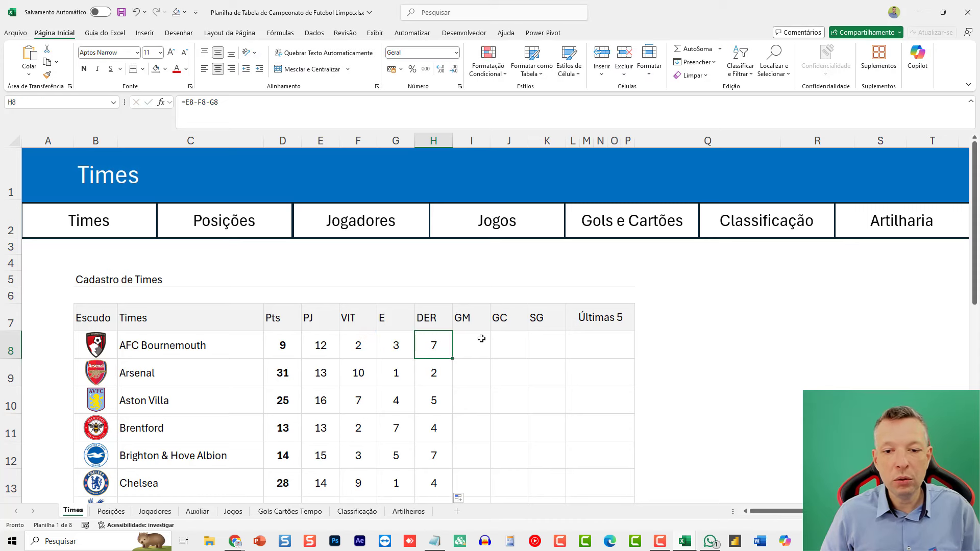
# Step: Examine the Casa, Gols C, Visitante and Gols V columns on the Jogos sheet as sources for the goals scored, and return to Times
pyautogui.click(468, 347)
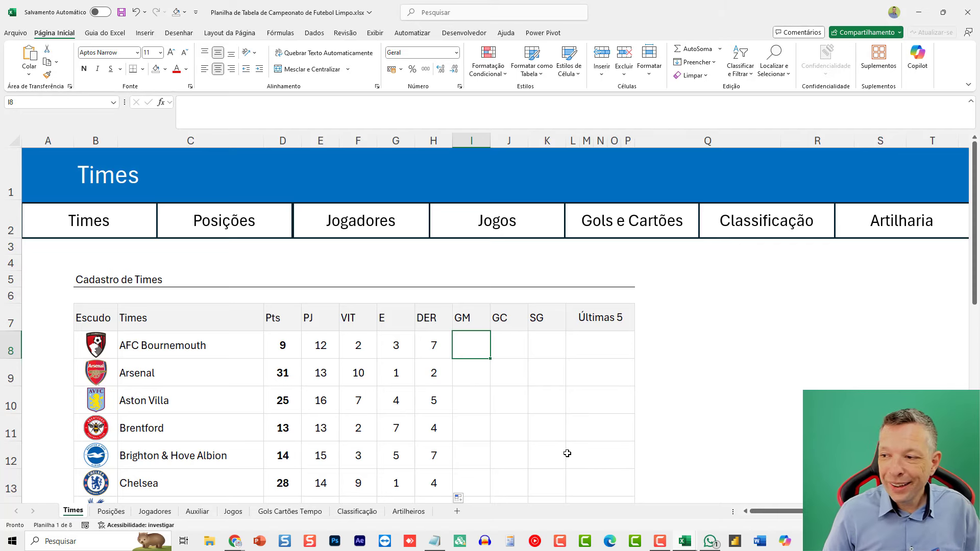
pyautogui.click(233, 511)
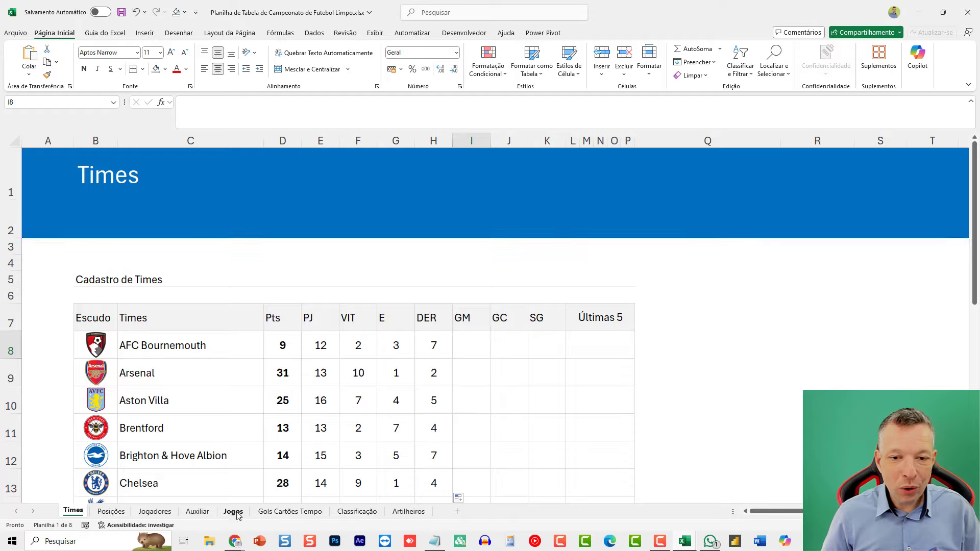
pyautogui.scroll(20, 429, 343)
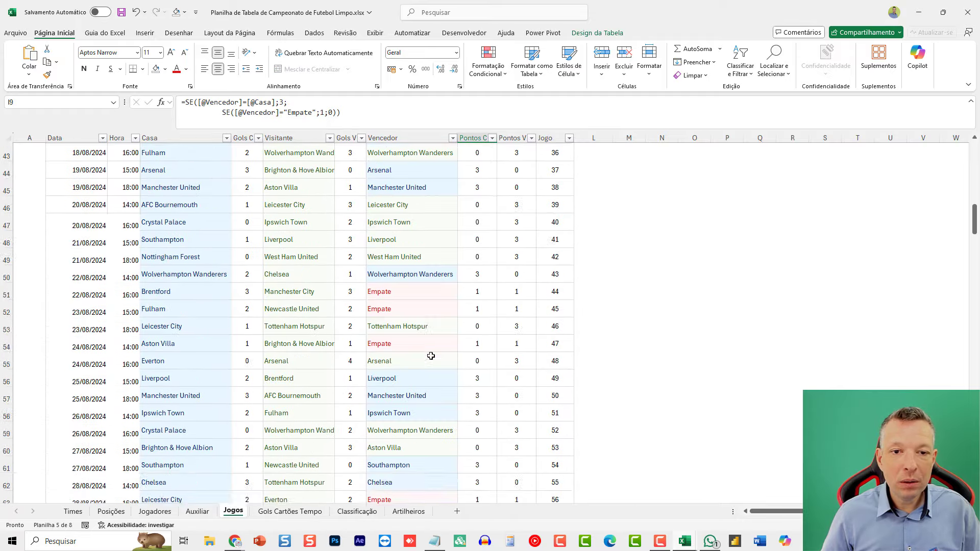
pyautogui.scroll(7, 431, 356)
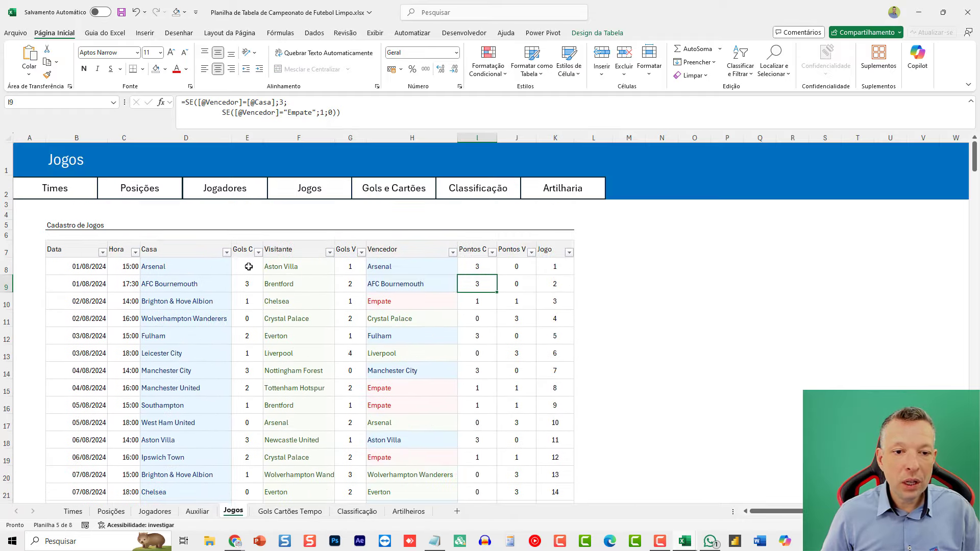
pyautogui.moveTo(247, 267); pyautogui.dragTo(240, 409)
pyautogui.moveTo(201, 269); pyautogui.dragTo(187, 408)
pyautogui.moveTo(353, 269); pyautogui.dragTo(350, 389)
pyautogui.moveTo(291, 271); pyautogui.dragTo(282, 392)
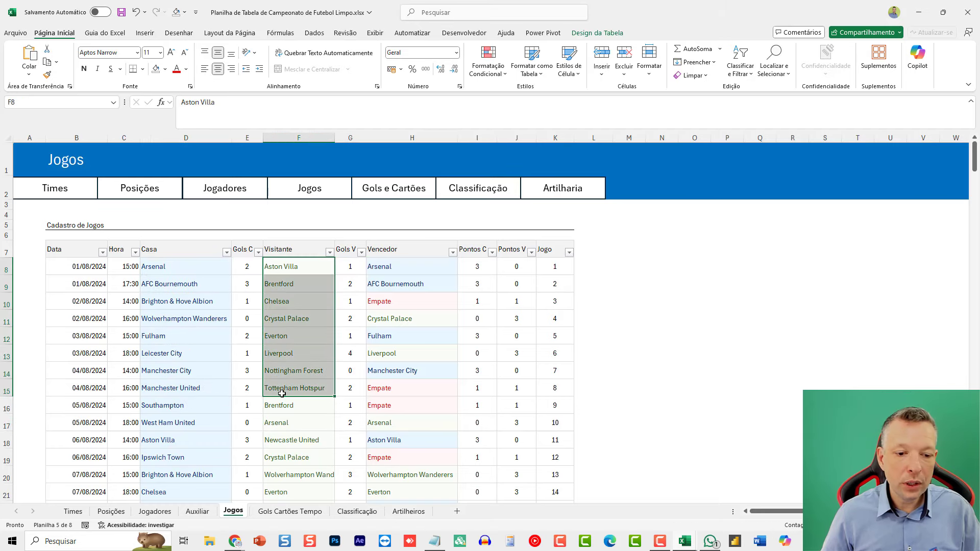
pyautogui.click(111, 513)
pyautogui.click(149, 514)
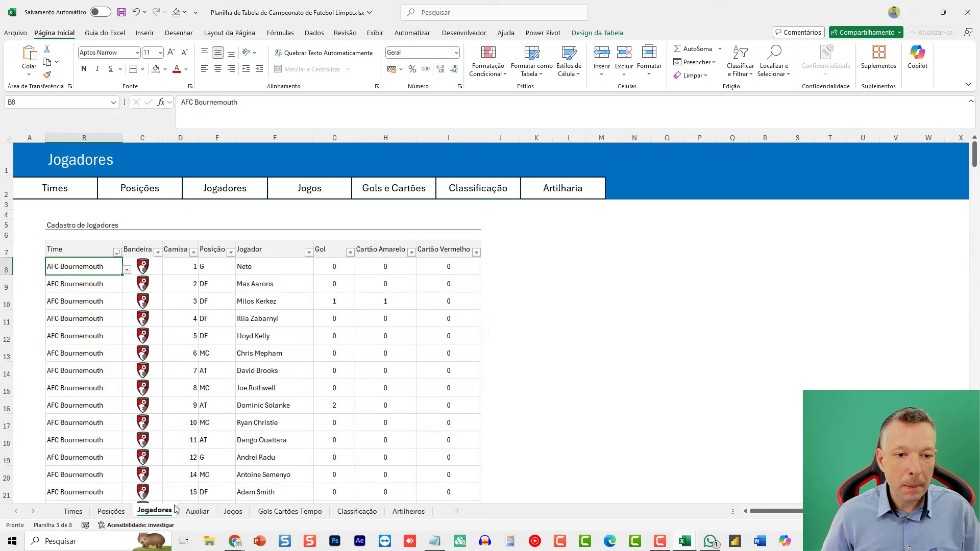
pyautogui.click(198, 512)
pyautogui.click(110, 512)
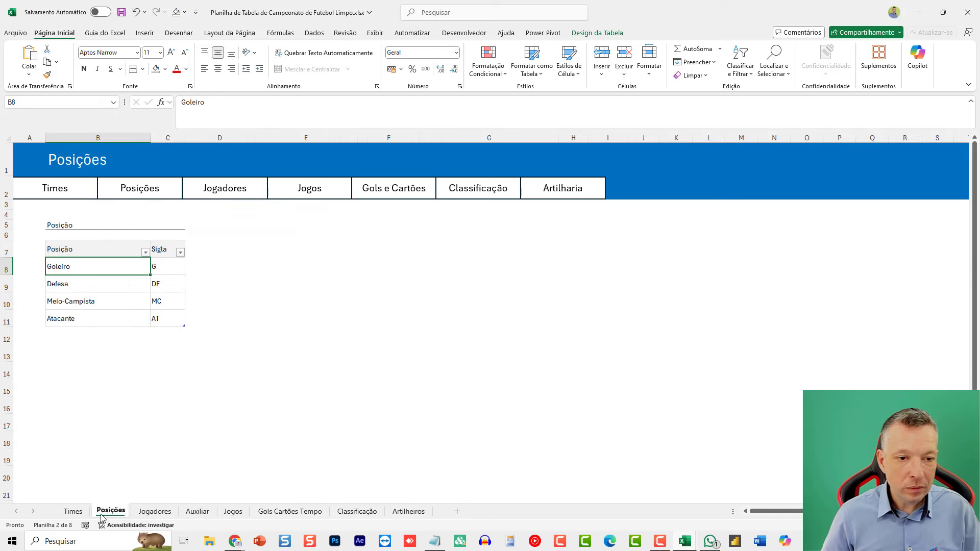
pyautogui.click(73, 512)
# Step: Start a SOMASES formula in the goals-scored cell I8 of Times with the tJogos[Gols C] column as sum range
pyautogui.write('=')
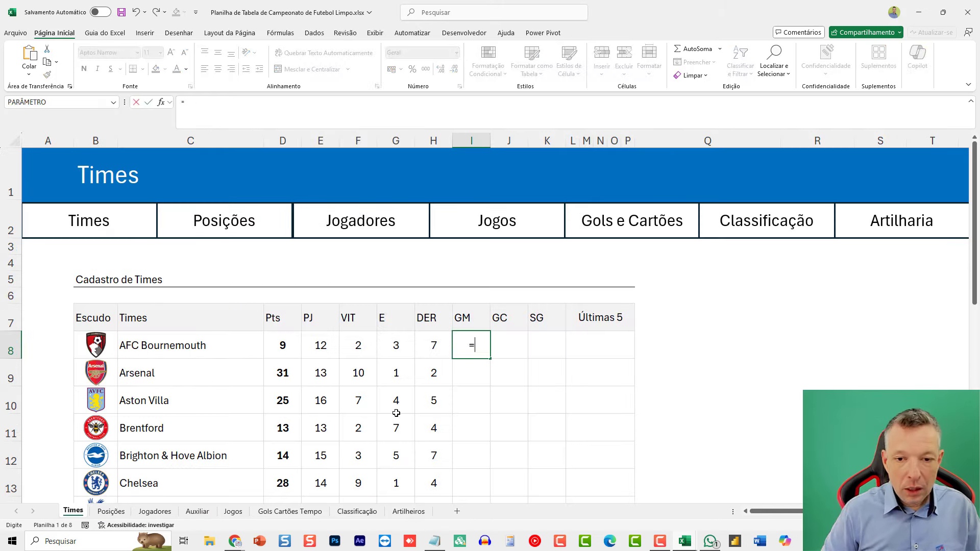
pyautogui.press('Escape')
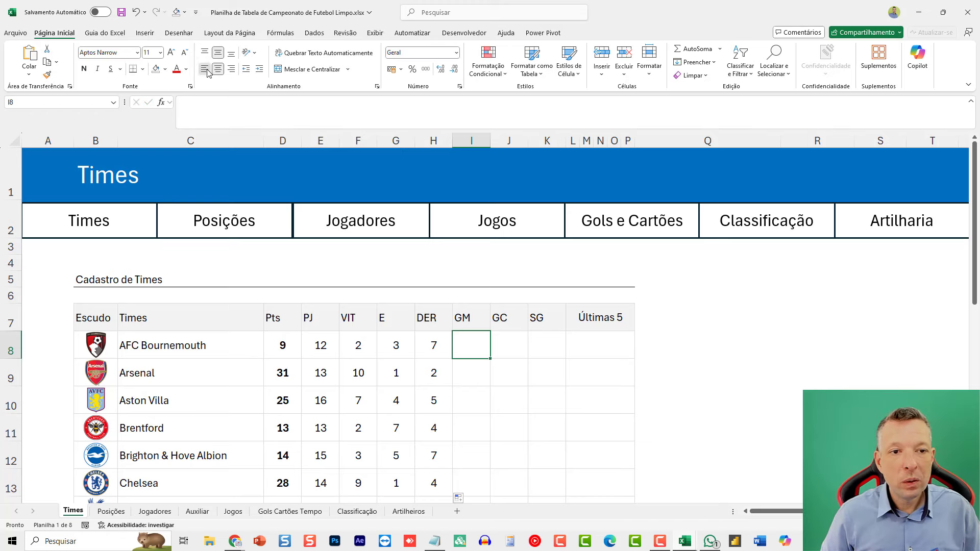
pyautogui.write('=somas')
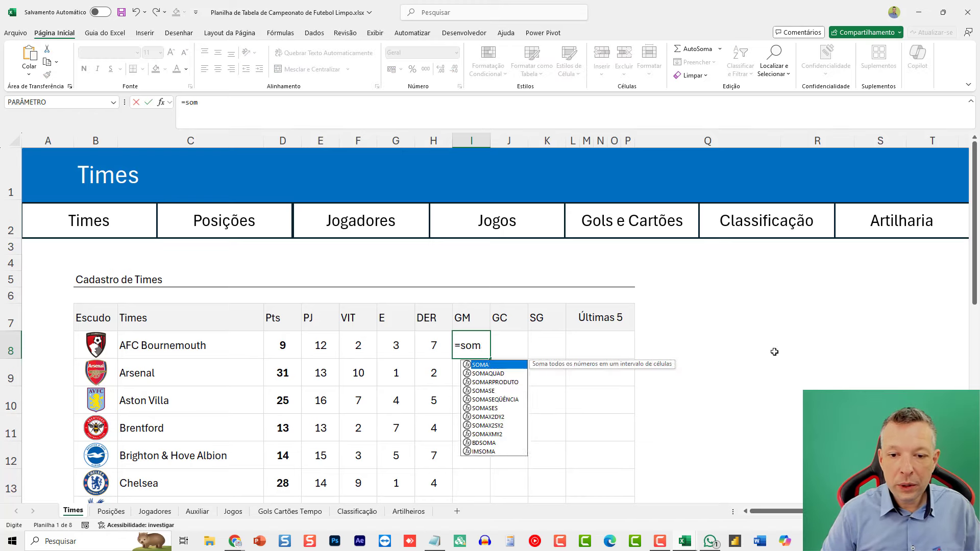
pyautogui.press('BackSpace')
pyautogui.press('BackSpace')
pyautogui.press('BackSpace')
pyautogui.press('BackSpace')
pyautogui.press('BackSpace')
pyautogui.write('SOMASES(')
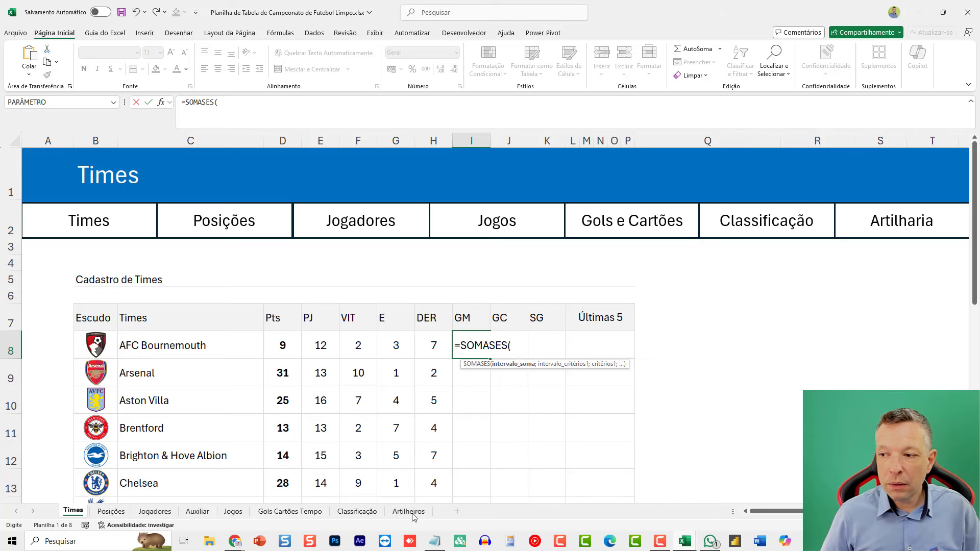
pyautogui.click(233, 512)
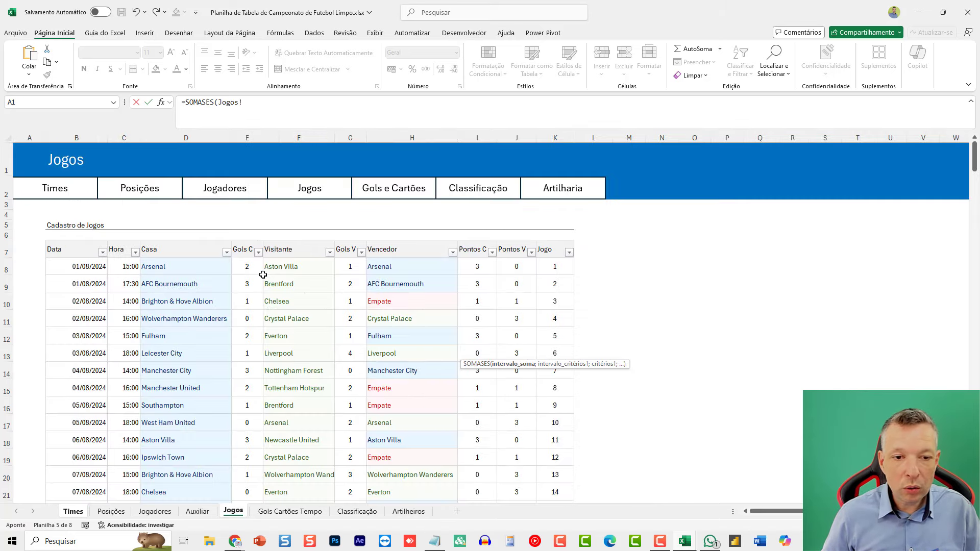
pyautogui.click(253, 273)
pyautogui.hotkey('ctrl', 'shift', 'Down')
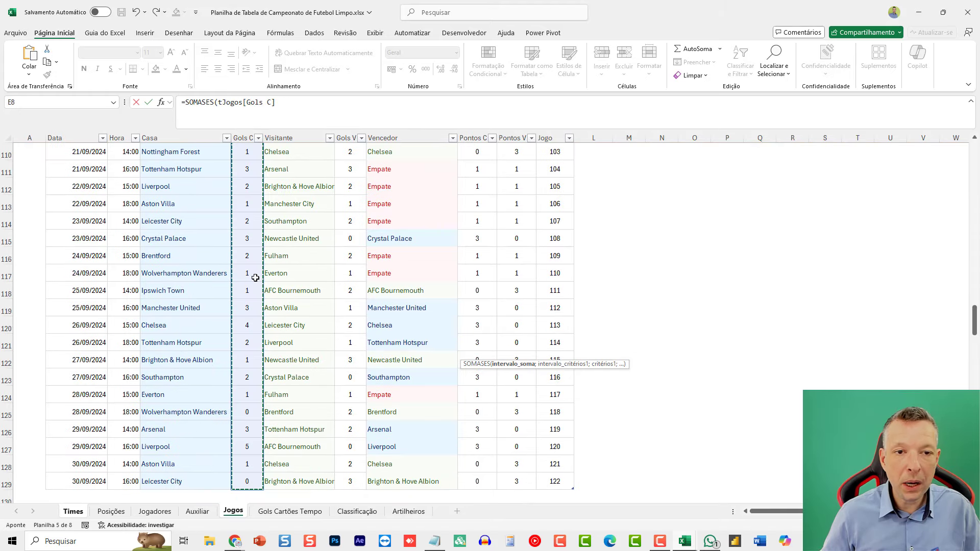
# Step: Complete the I8 goals-scored SOMASES with tJogos[Casa] as criteria range and the team cell Times!$C8, column locked, as criterion
pyautogui.write(';')
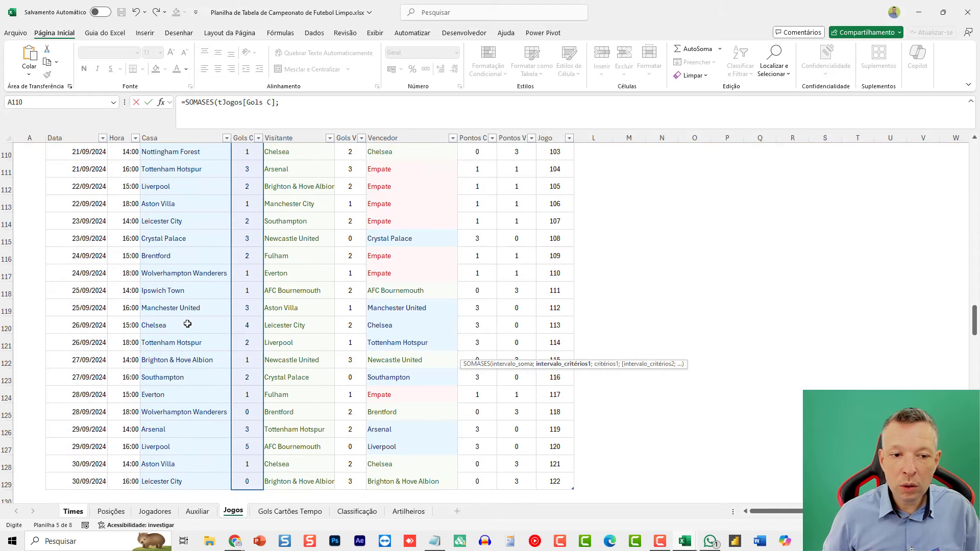
pyautogui.click(187, 324)
pyautogui.hotkey('ctrl', 'space')
pyautogui.write(';')
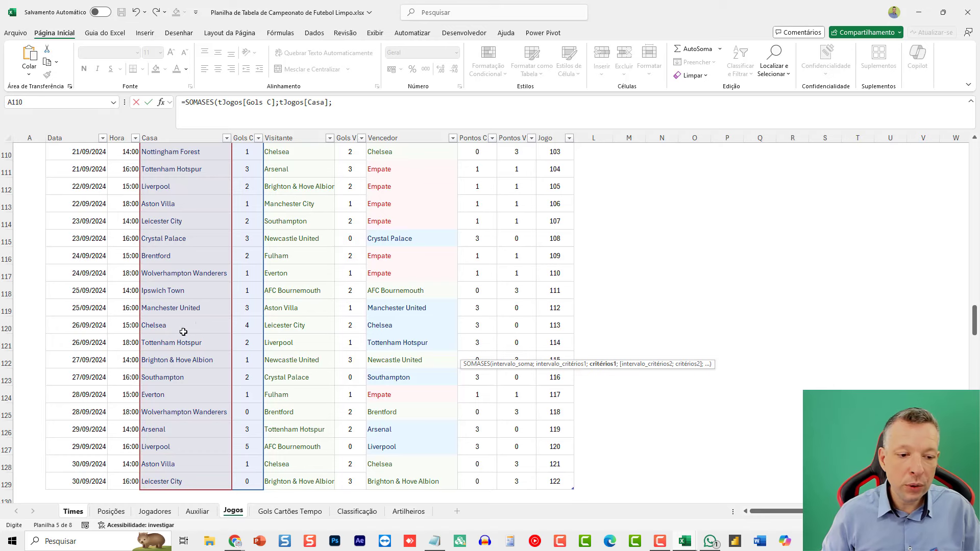
pyautogui.click(74, 512)
pyautogui.click(161, 350)
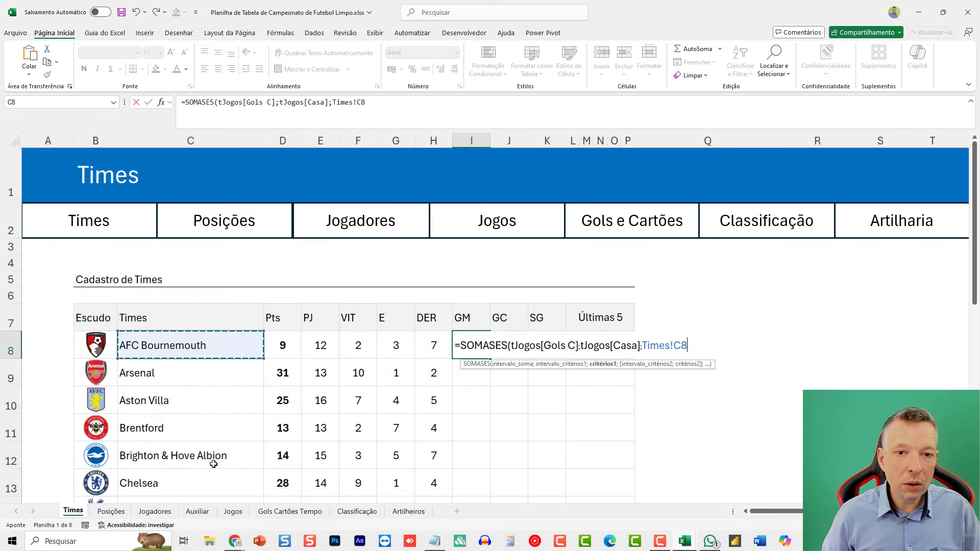
pyautogui.press('F4')
pyautogui.press('F4')
pyautogui.press('F4')
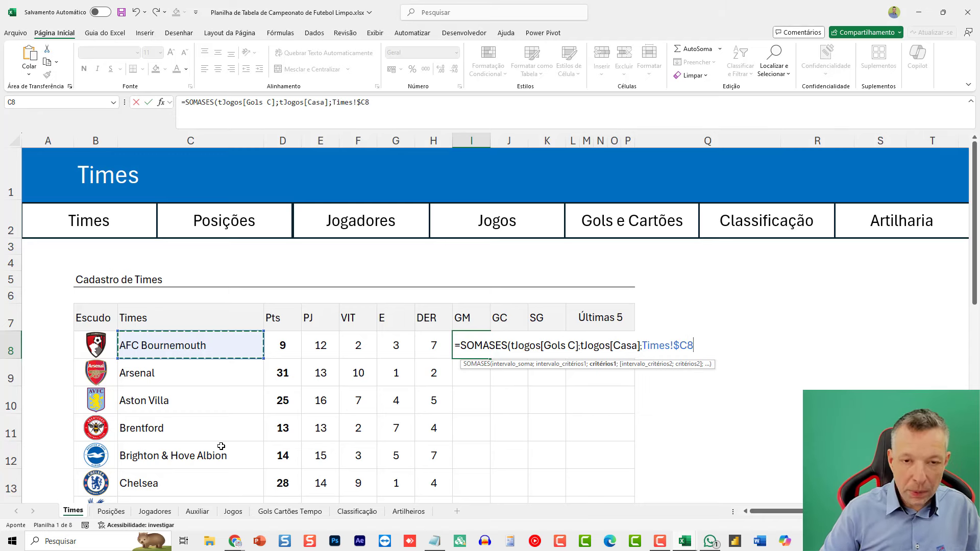
pyautogui.write(')')
pyautogui.hotkey('ctrl', 'Return')
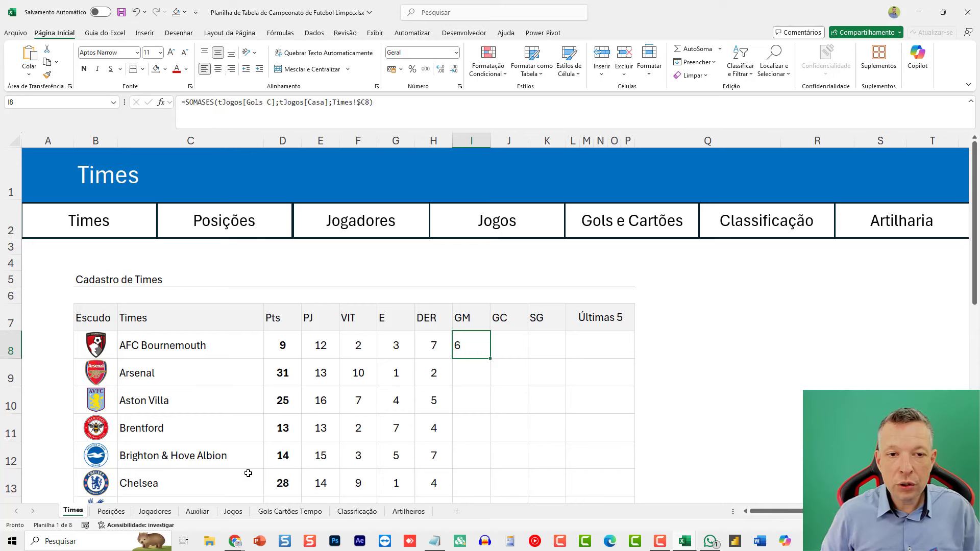
# Step: Extend the I8 formula by adding a second SOMASES with tJogos[Gols V] as its sum range
pyautogui.press('F2')
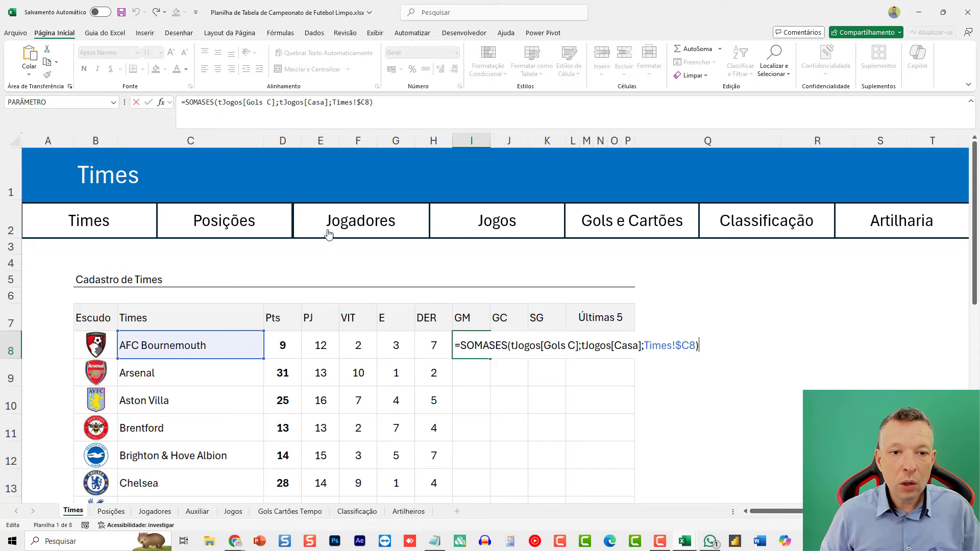
pyautogui.click(383, 103)
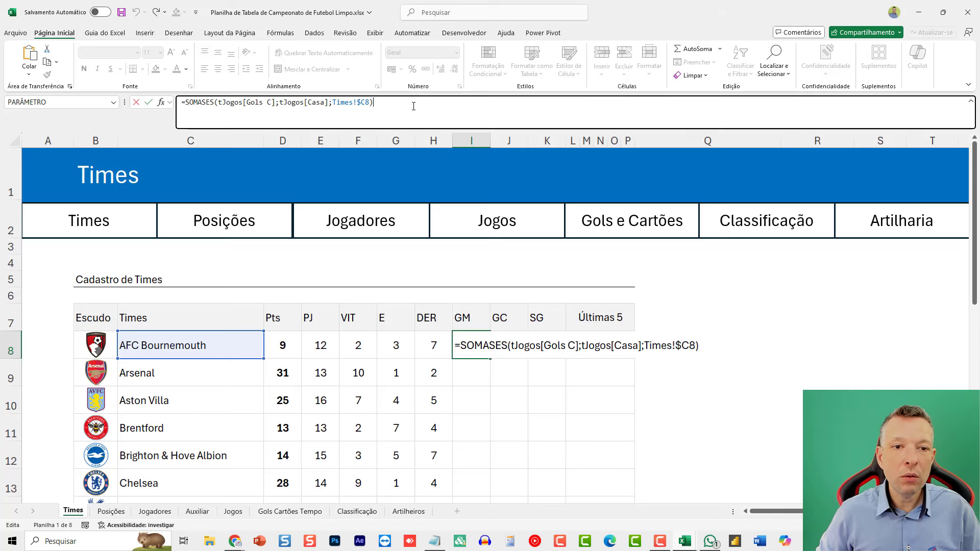
pyautogui.write('+')
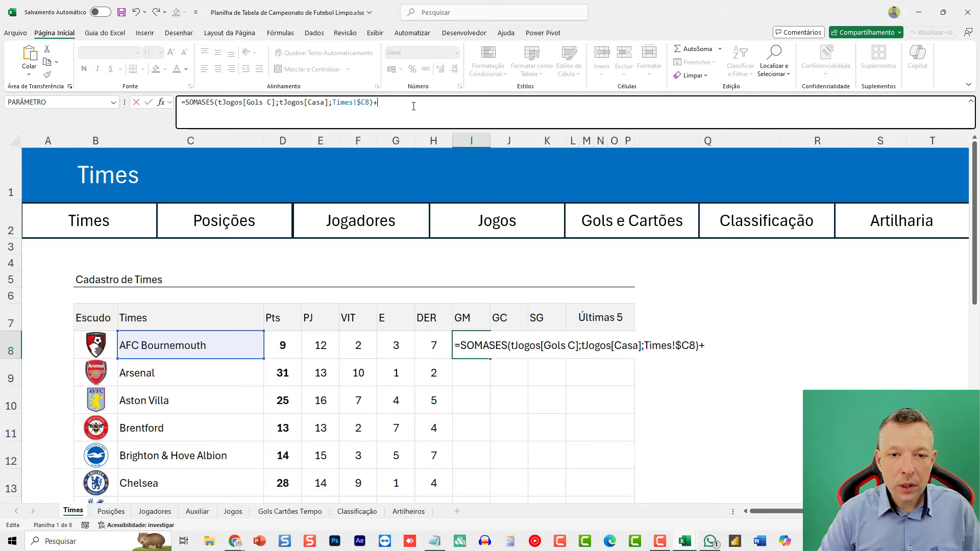
pyautogui.write('SOMASES')
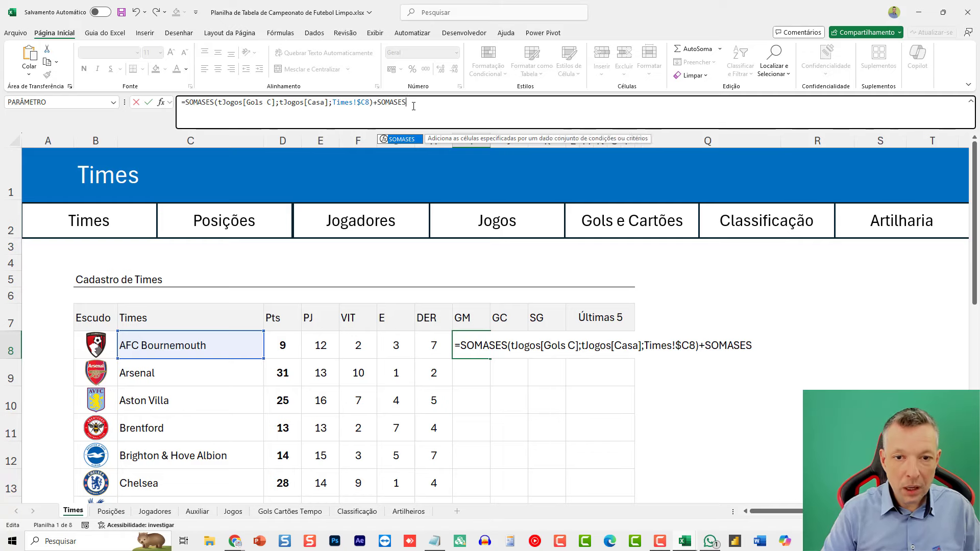
pyautogui.write('(')
pyautogui.click(227, 515)
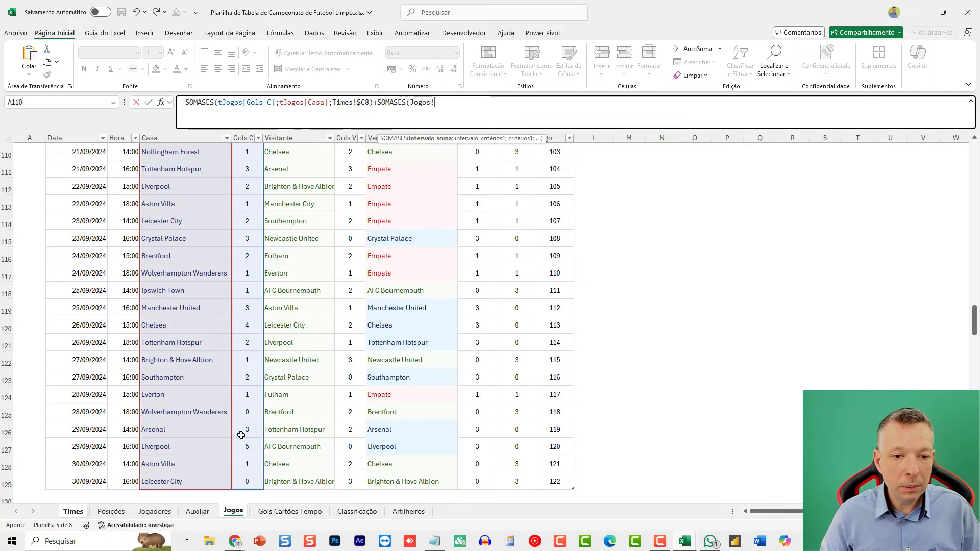
pyautogui.click(350, 308)
pyautogui.hotkey('ctrl', 'space')
pyautogui.write(';')
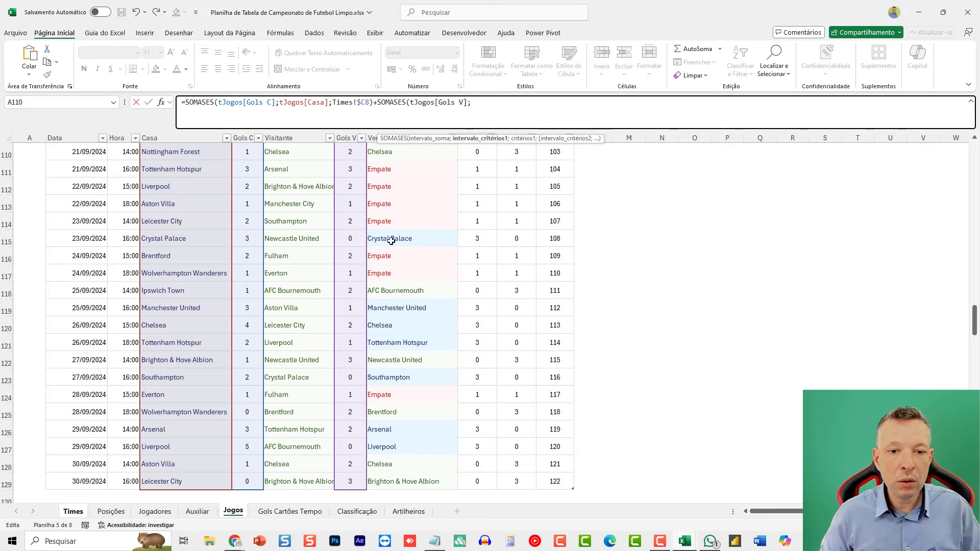
# Step: Complete the second SOMASES in I8 with tJogos[Visitante] as criteria range and Times!$C8 as criterion
pyautogui.click(317, 273)
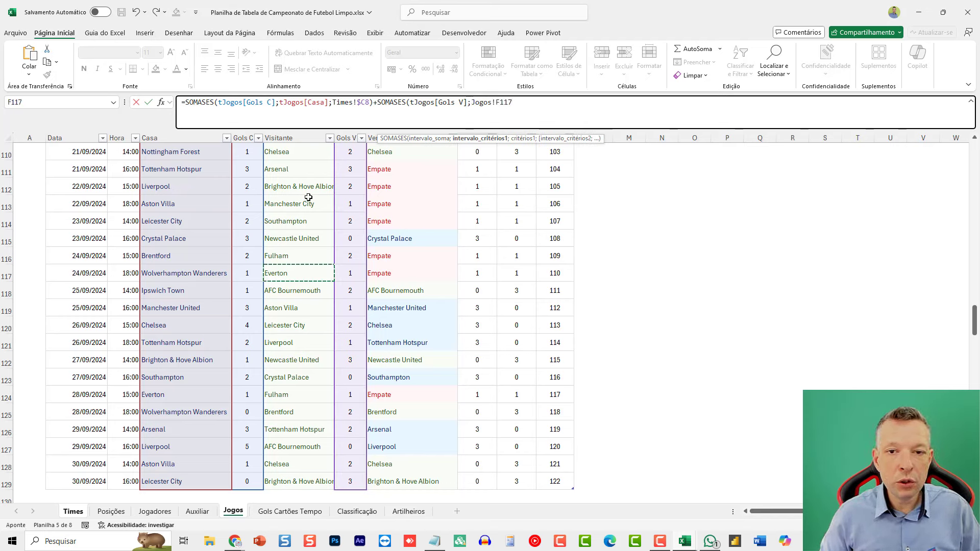
pyautogui.hotkey('ctrl', 'space')
pyautogui.click(560, 102)
pyautogui.write(';')
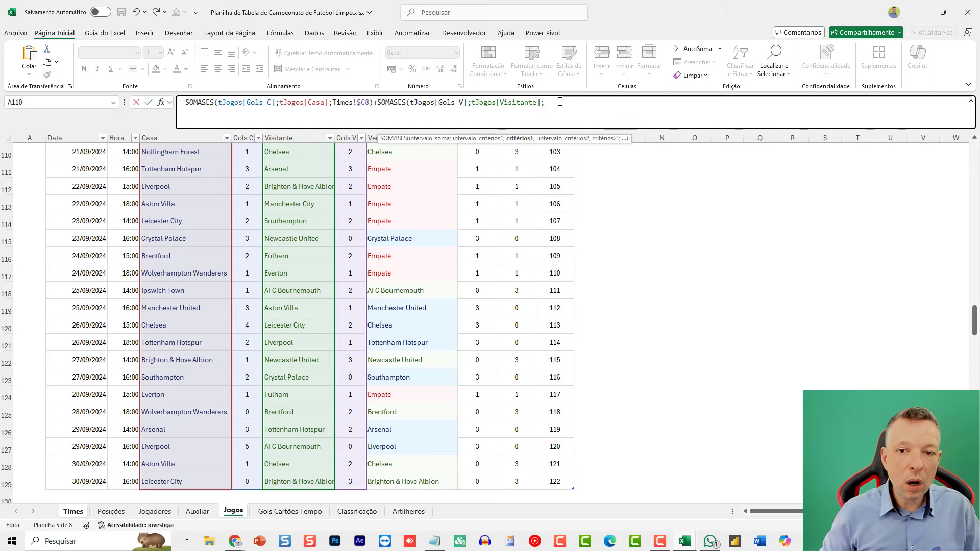
pyautogui.click(74, 512)
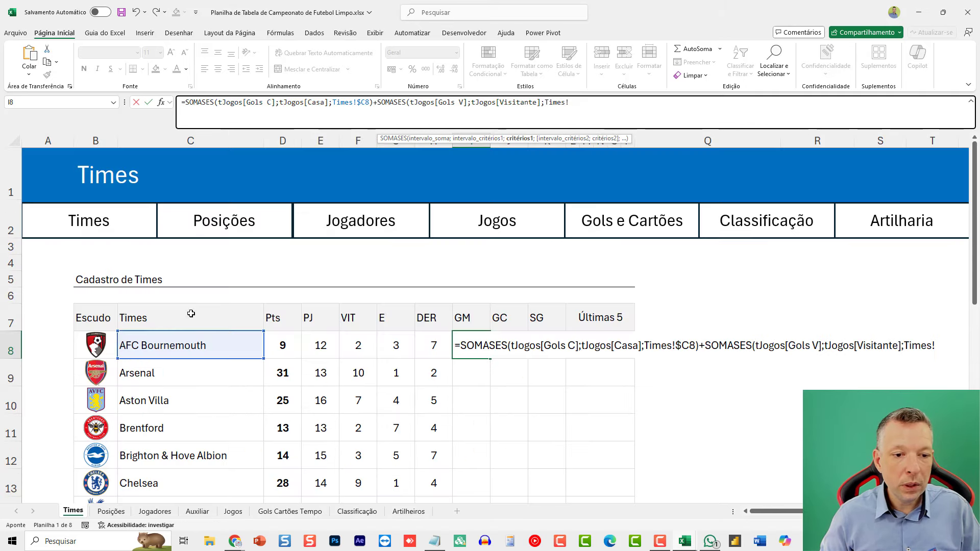
pyautogui.click(164, 344)
pyautogui.press('F4')
pyautogui.press('F4')
pyautogui.press('F4')
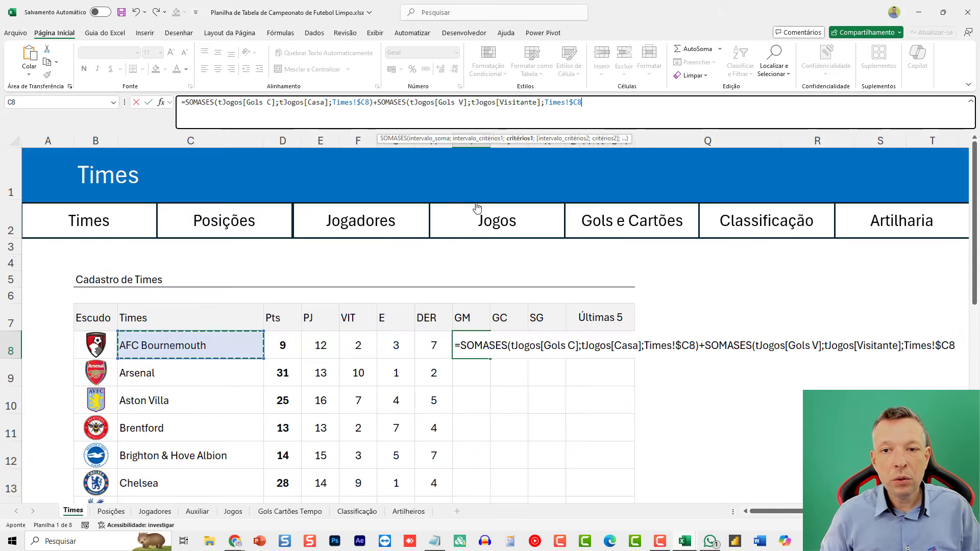
pyautogui.click(612, 106)
pyautogui.write(')')
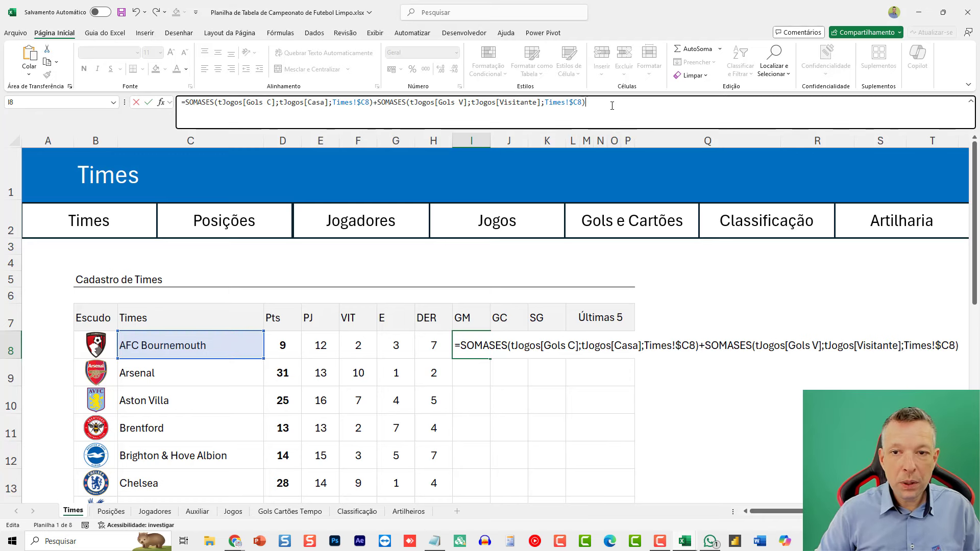
pyautogui.press('Return')
pyautogui.press('Up')
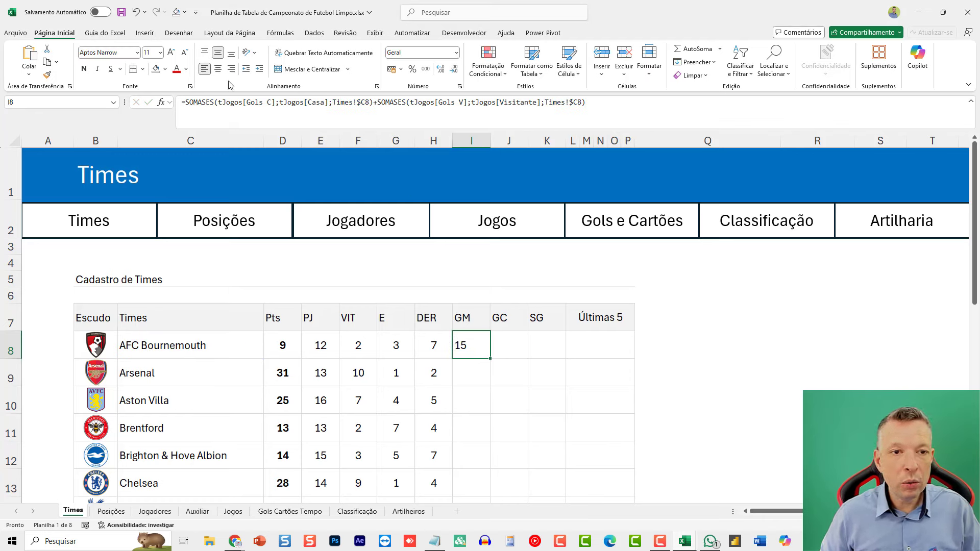
# Step: Centre the goals-scored cell I8, copy its formula down the GM column for all teams and check the filled rows
pyautogui.click(218, 69)
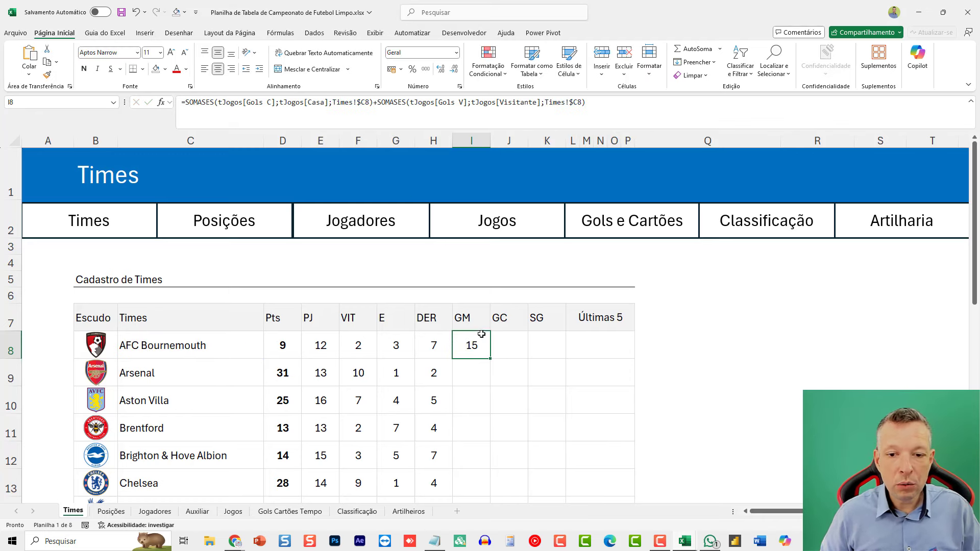
pyautogui.doubleClick(491, 358)
pyautogui.press('Down')
pyautogui.scroll(-1, 497, 416)
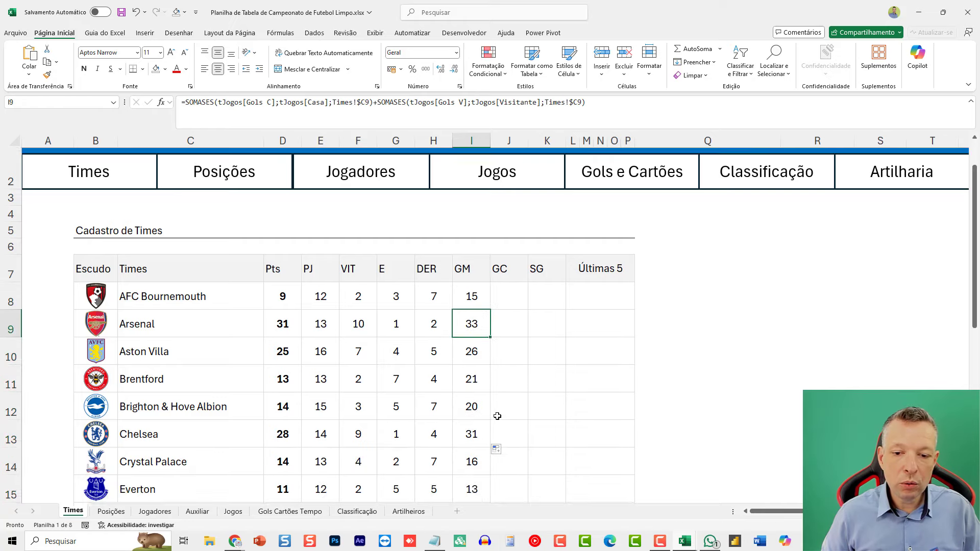
pyautogui.scroll(-5, 498, 417)
pyautogui.scroll(5, 497, 416)
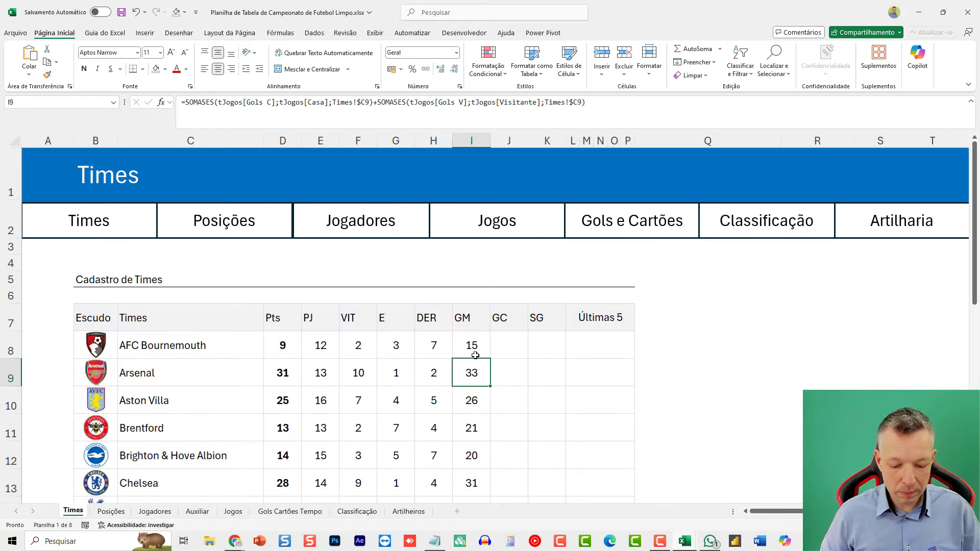
pyautogui.click(503, 345)
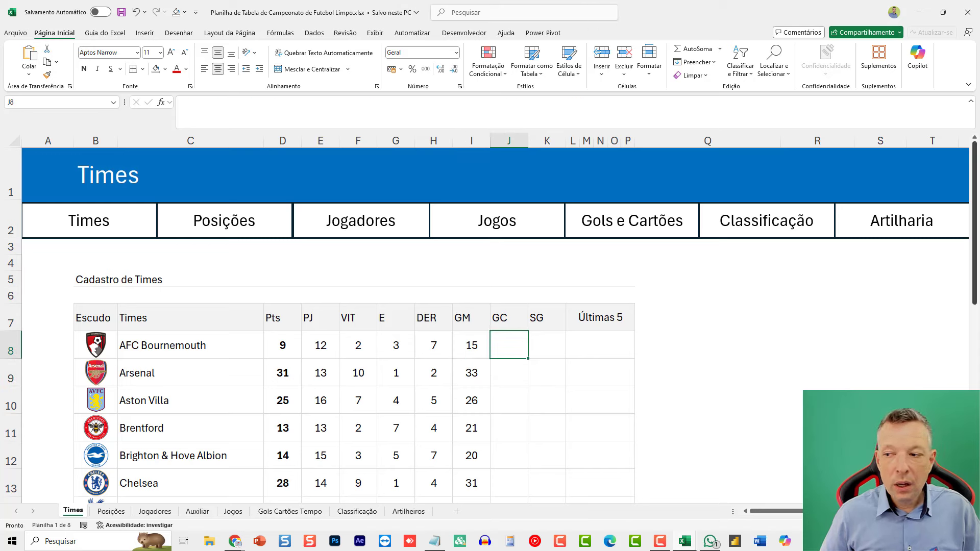
pyautogui.hotkey('alt', 'Tab')
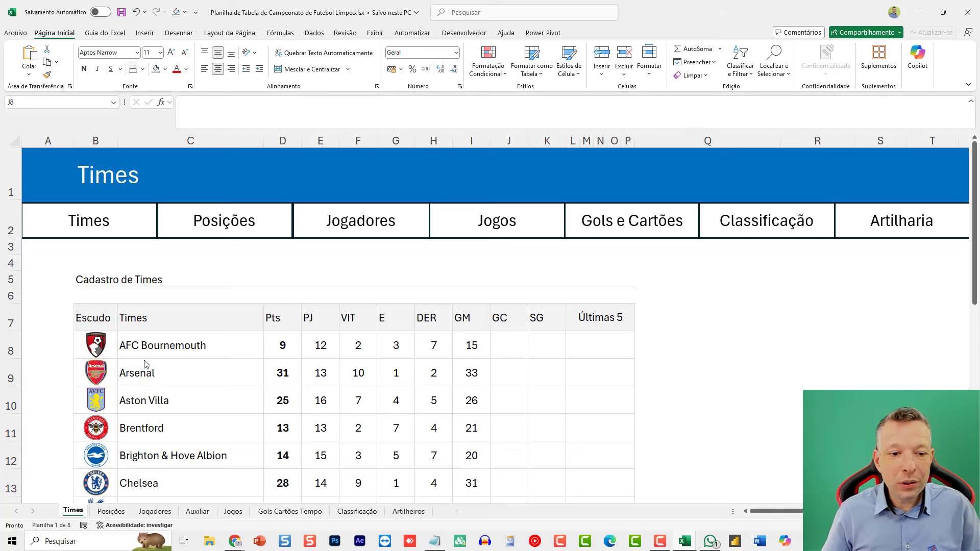
pyautogui.click(147, 345)
pyautogui.click(524, 341)
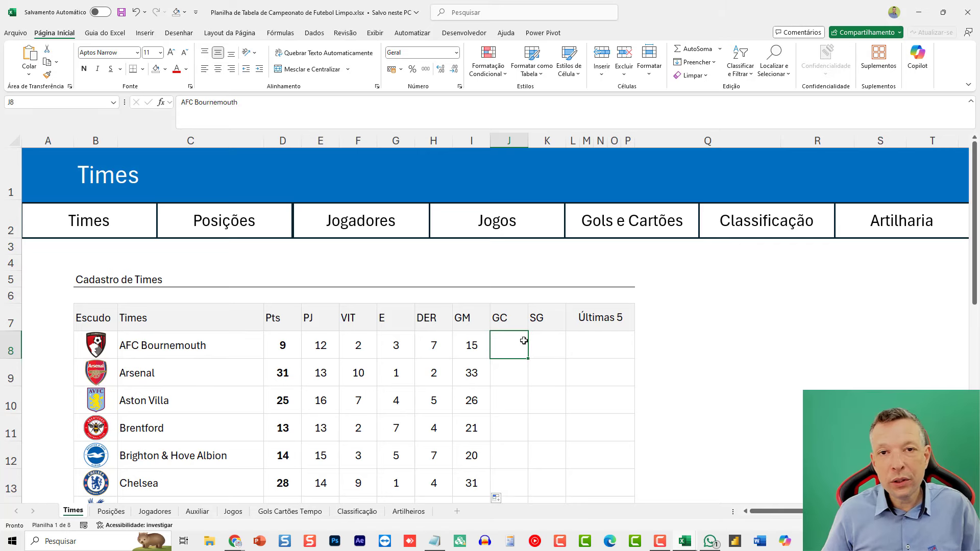
pyautogui.click(219, 350)
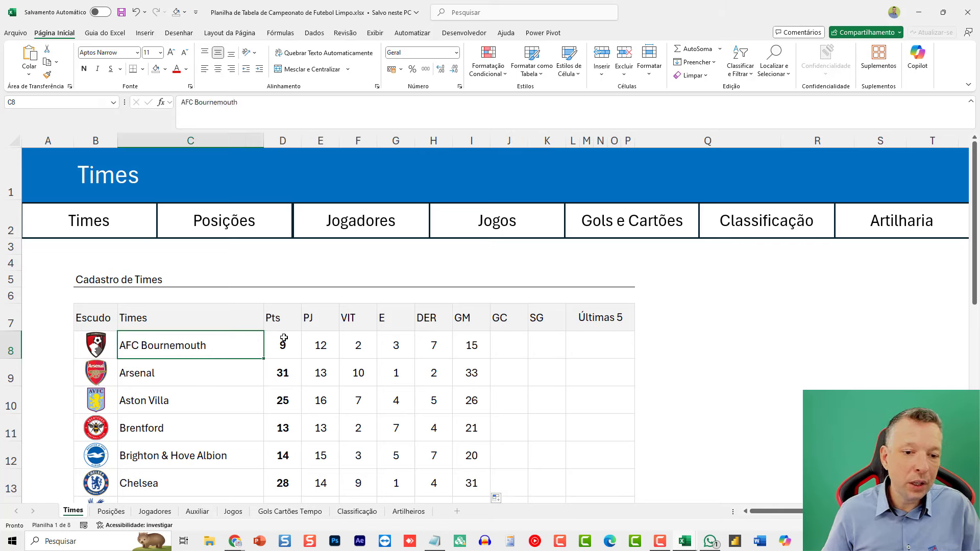
pyautogui.click(504, 347)
# Step: Copy the text of the I8 goals-scored formula into the goals-conceded cell J8
pyautogui.click(475, 346)
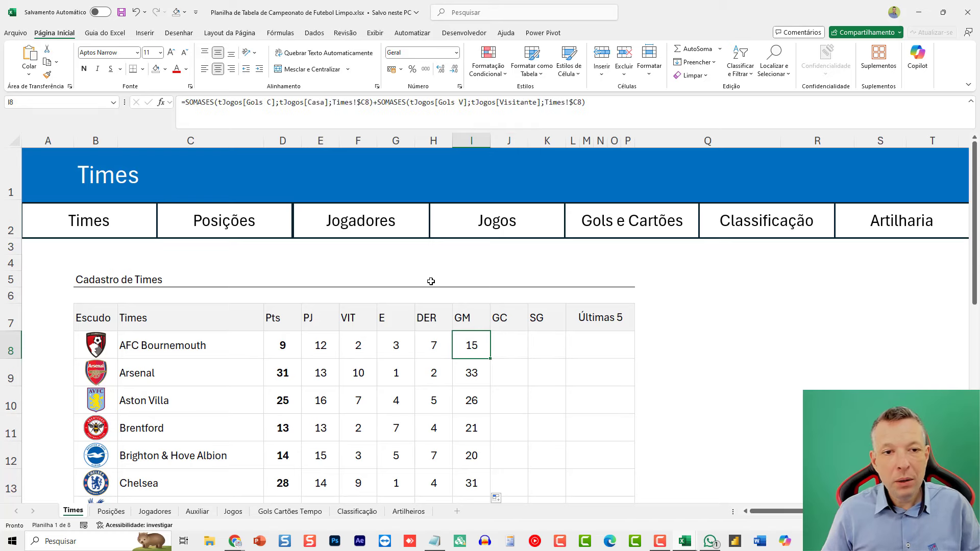
pyautogui.moveTo(624, 102); pyautogui.dragTo(182, 102)
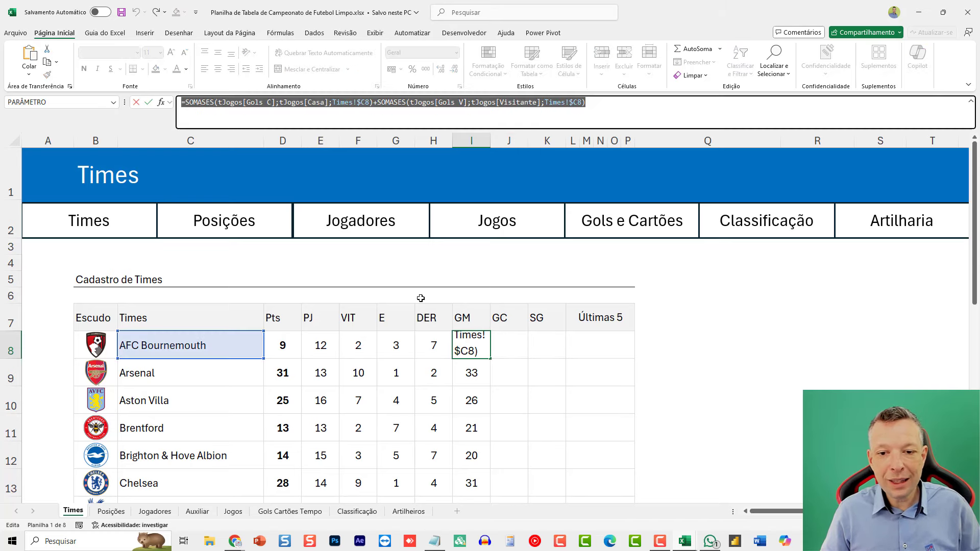
pyautogui.hotkey('ctrl', 'c')
pyautogui.click(509, 337)
pyautogui.click(285, 106)
pyautogui.hotkey('ctrl', 'v')
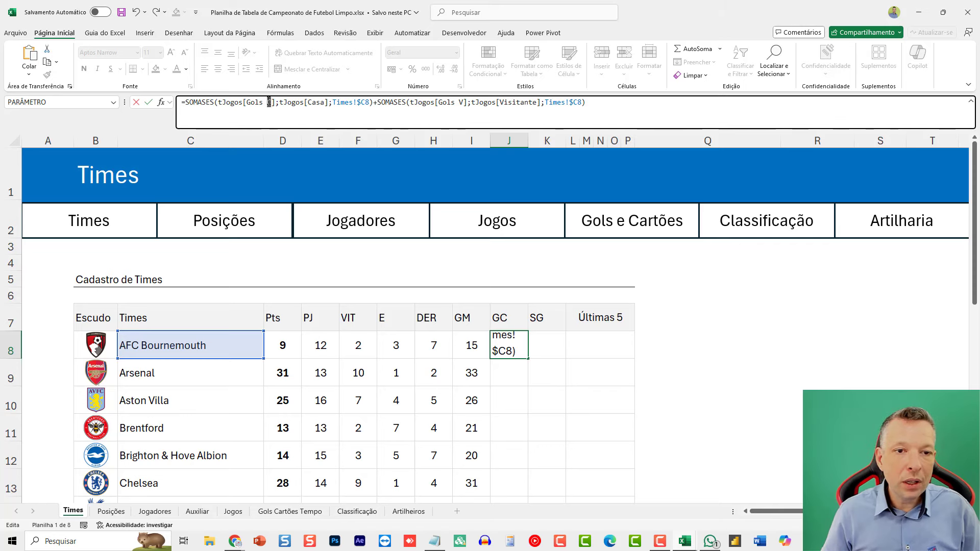
# Step: Swap the sum ranges in the J8 formula to tJogos[Gols V] for Casa and tJogos[Gols C] for Visitante
pyautogui.write('V')
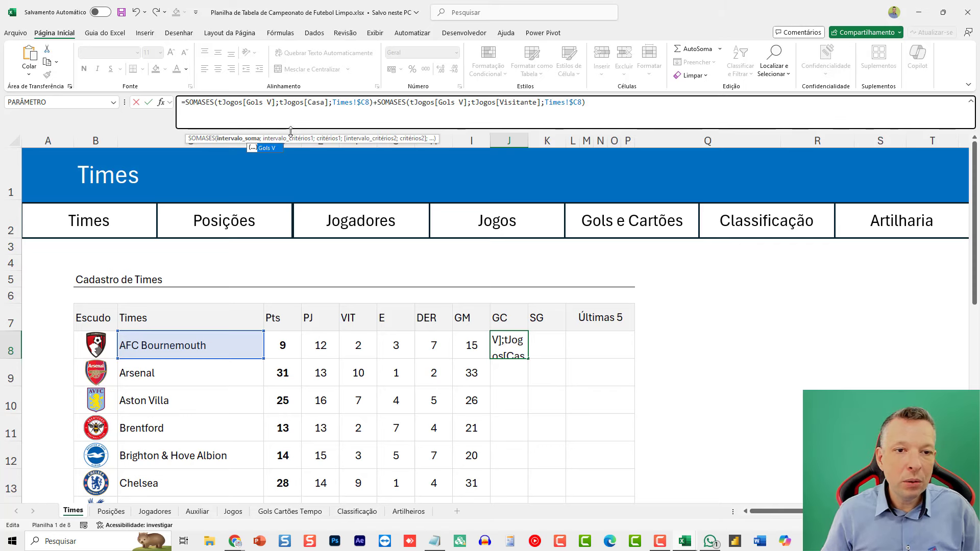
pyautogui.doubleClick(462, 103)
pyautogui.write('C')
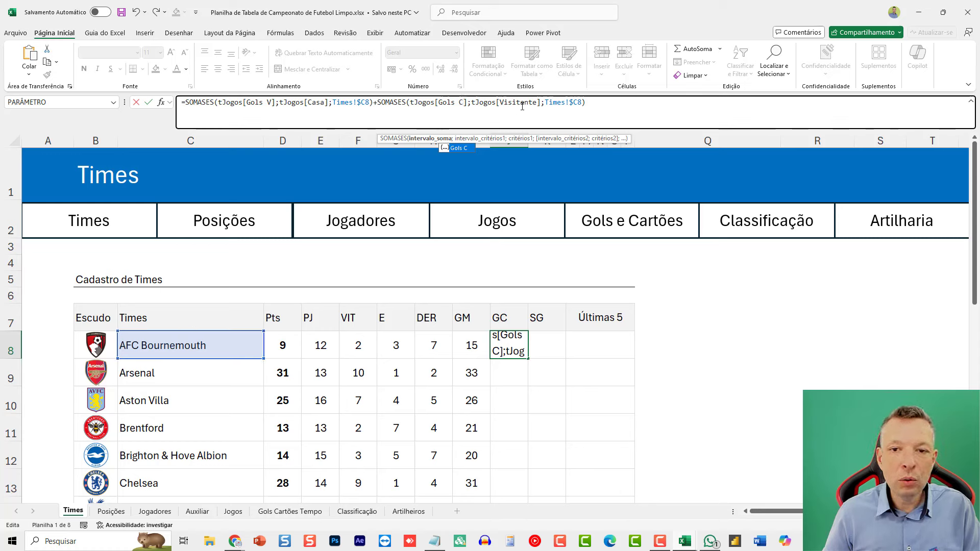
pyautogui.press('Escape')
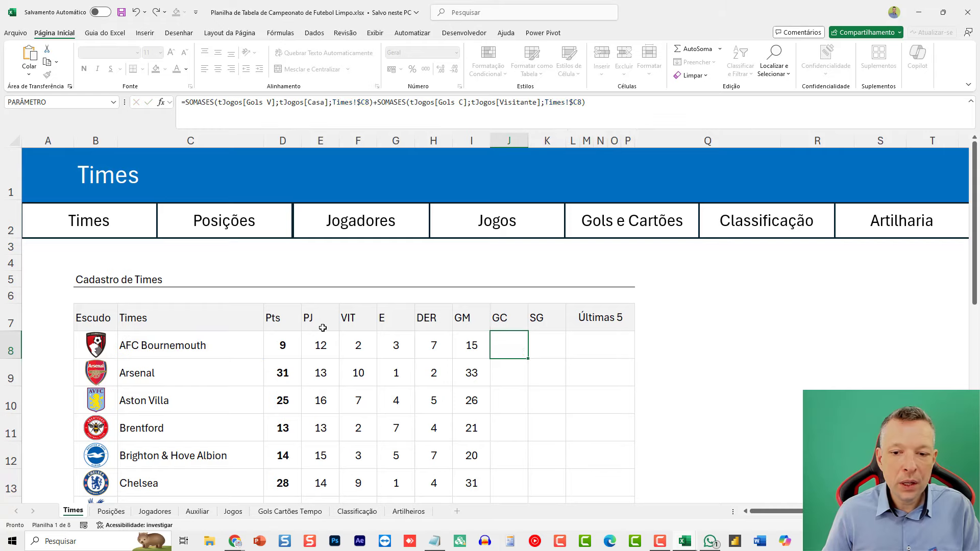
pyautogui.press('Return')
pyautogui.click(521, 338)
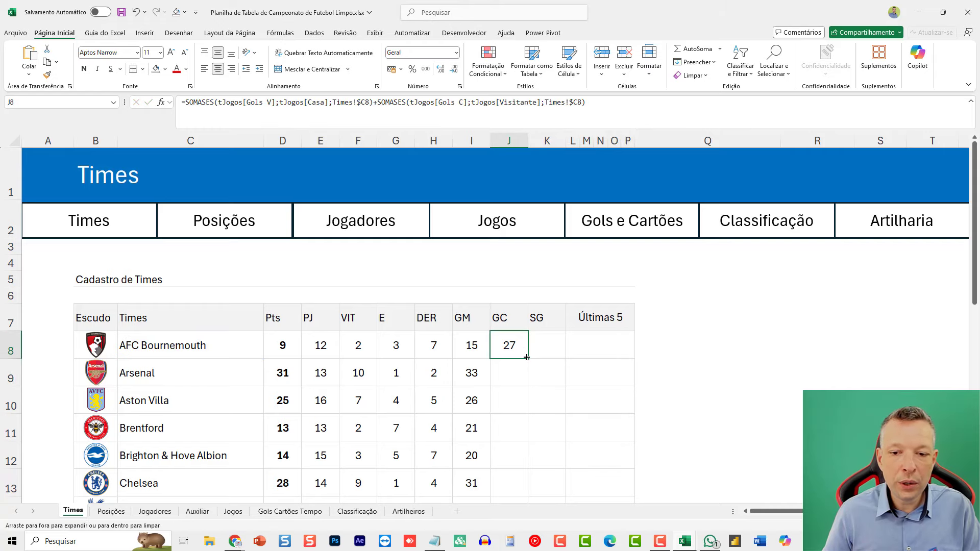
# Step: Copy the J8 goals-conceded formula down the GC column for all teams and check the filled rows
pyautogui.doubleClick(526, 357)
pyautogui.scroll(-6, 538, 411)
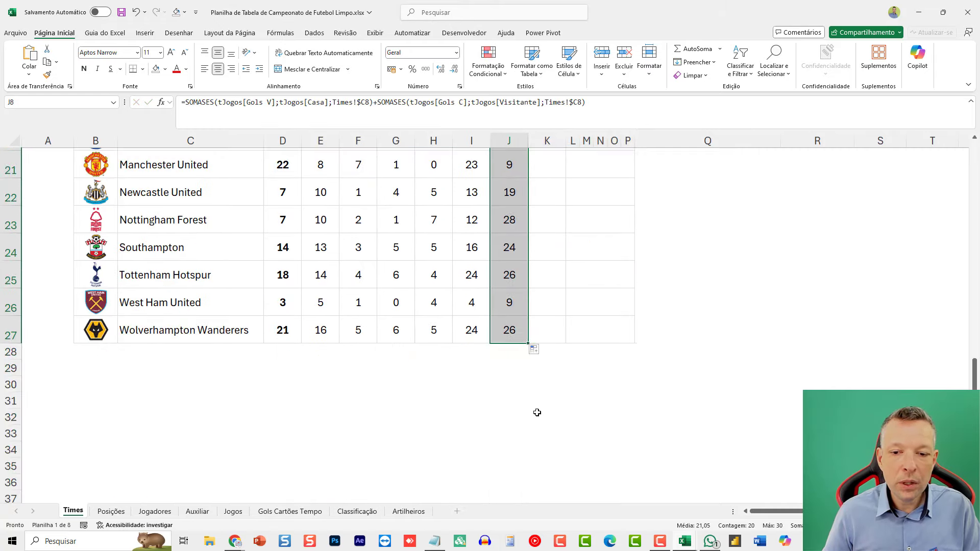
pyautogui.scroll(6, 537, 413)
pyautogui.click(521, 346)
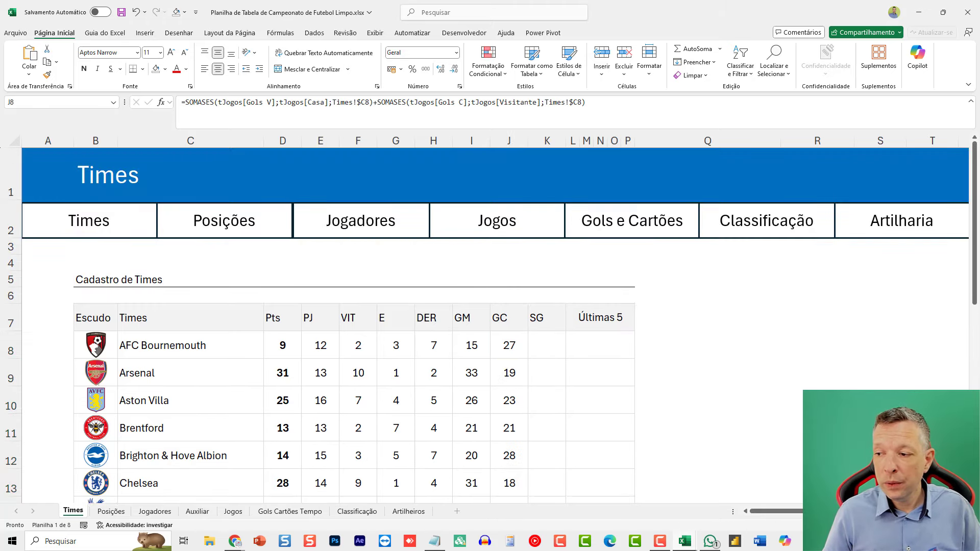
# Step: Enter the goal-difference formula =I8-J8 in cell K8 of the SG column
pyautogui.click(551, 348)
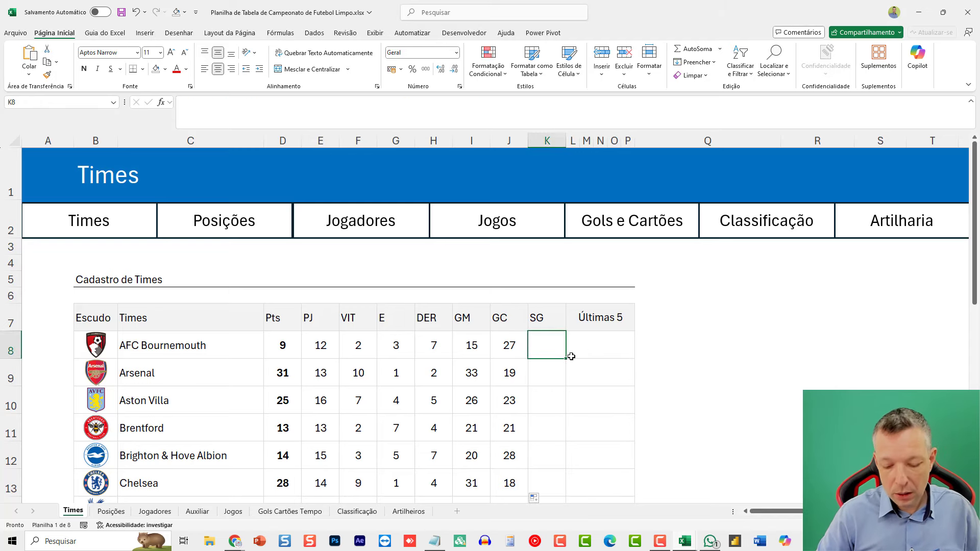
pyautogui.write('=')
pyautogui.press('Left')
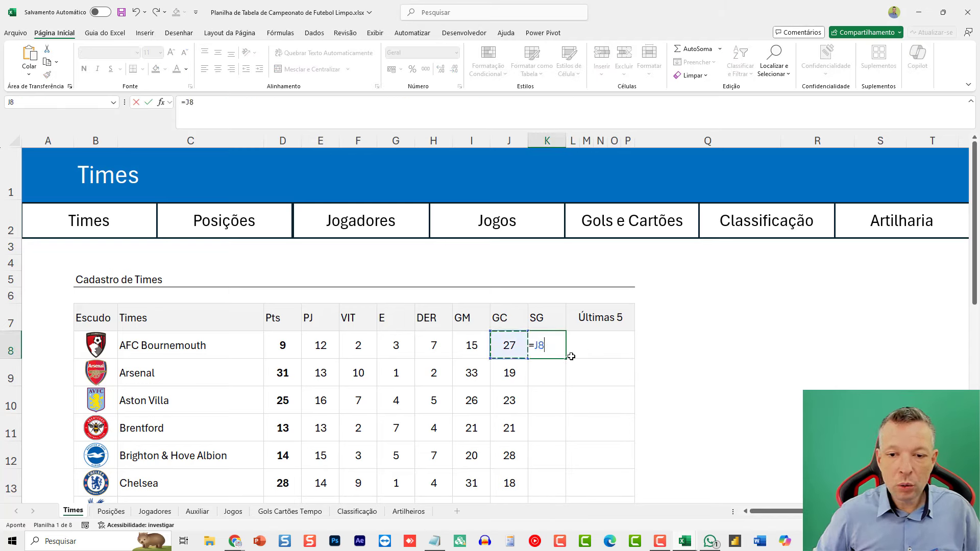
pyautogui.press('Left')
pyautogui.write('-')
pyautogui.press('Left')
pyautogui.hotkey('ctrl', 'Return')
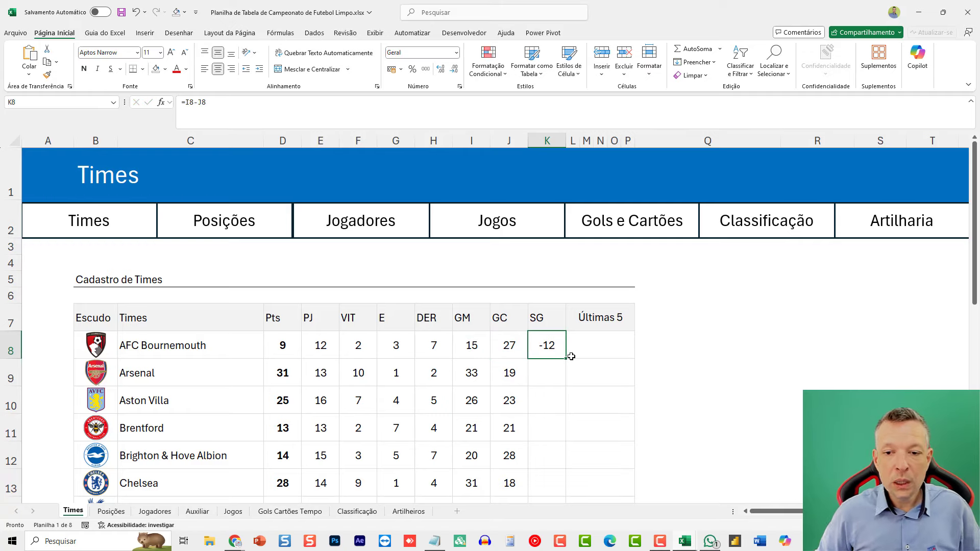
# Step: Copy the K8 goal-difference formula down the SG column for all teams and save the workbook
pyautogui.hotkey('ctrl', 'c')
pyautogui.press('Left')
pyautogui.hotkey('ctrl', 'Down')
pyautogui.press('Right')
pyautogui.hotkey('ctrl', 'shift', 'Up')
pyautogui.hotkey('ctrl', 'v')
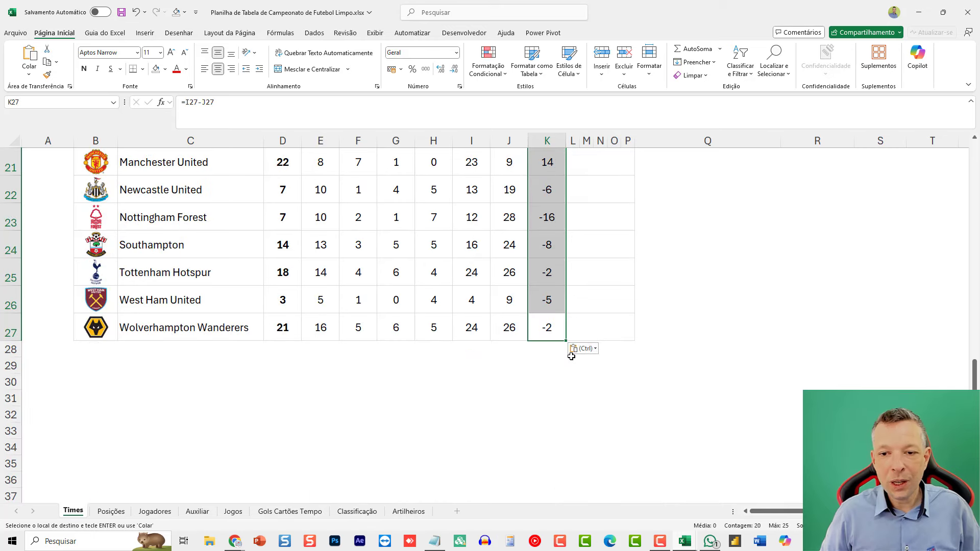
pyautogui.press('Escape')
pyautogui.scroll(7, 559, 364)
pyautogui.click(542, 344)
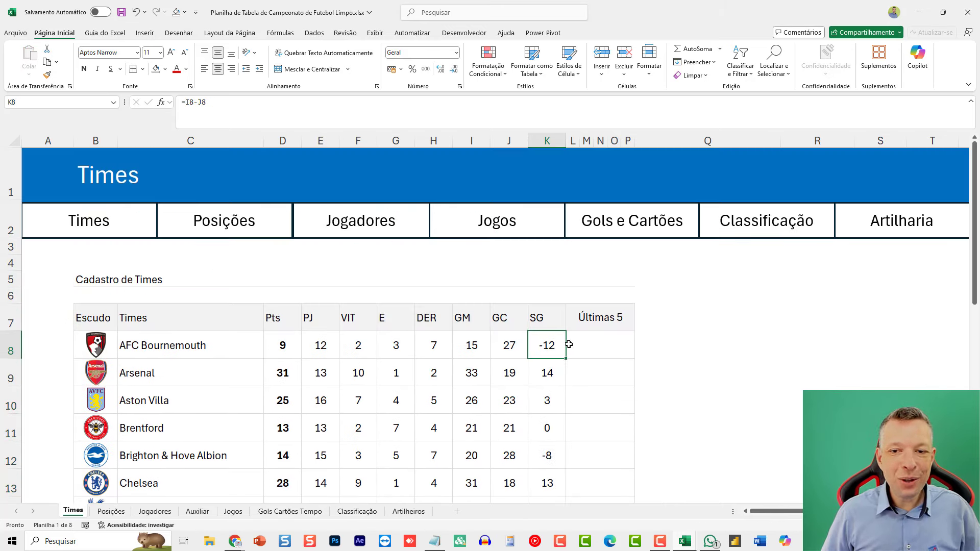
pyautogui.hotkey('ctrl', 's')
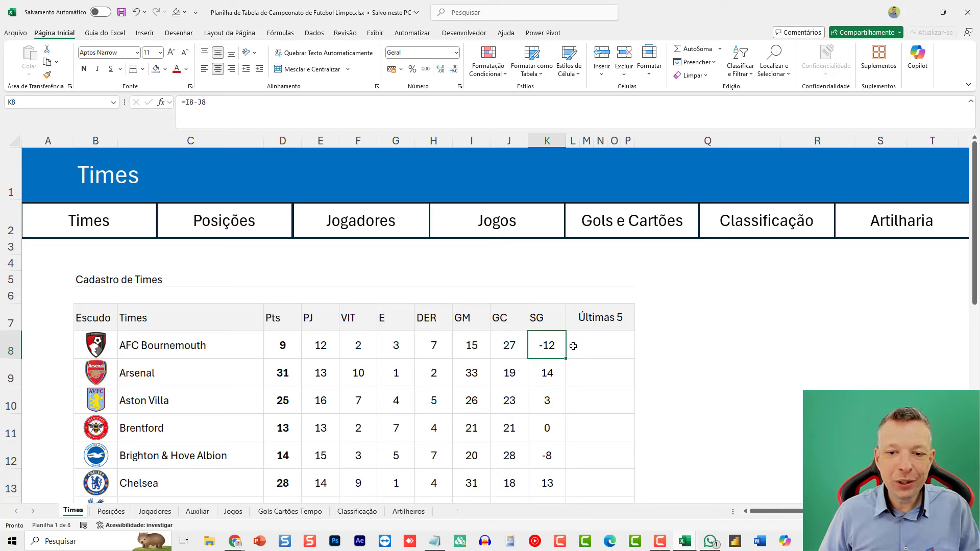
# Step: Switch to Chrome, examine the last-five result icons in Google's Brasileirão Série A standings, and close the browser window
pyautogui.moveTo(574, 346); pyautogui.dragTo(587, 346)
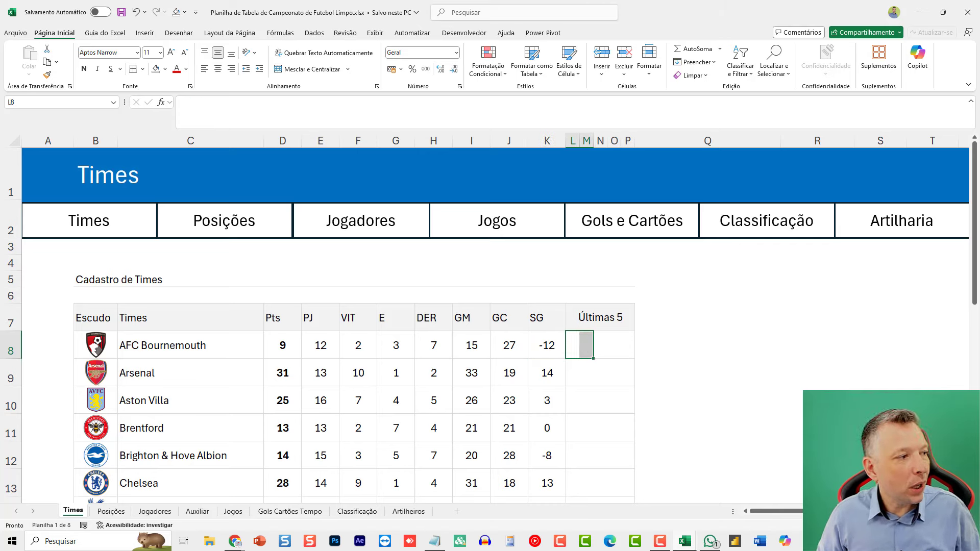
pyautogui.hotkey('alt', 'Tab')
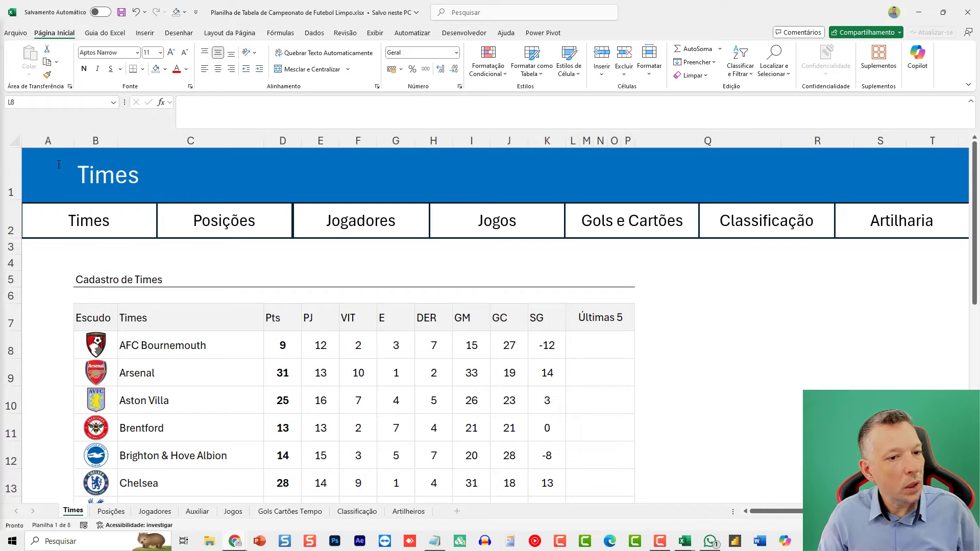
pyautogui.moveTo(0, 31); pyautogui.dragTo(555, 152)
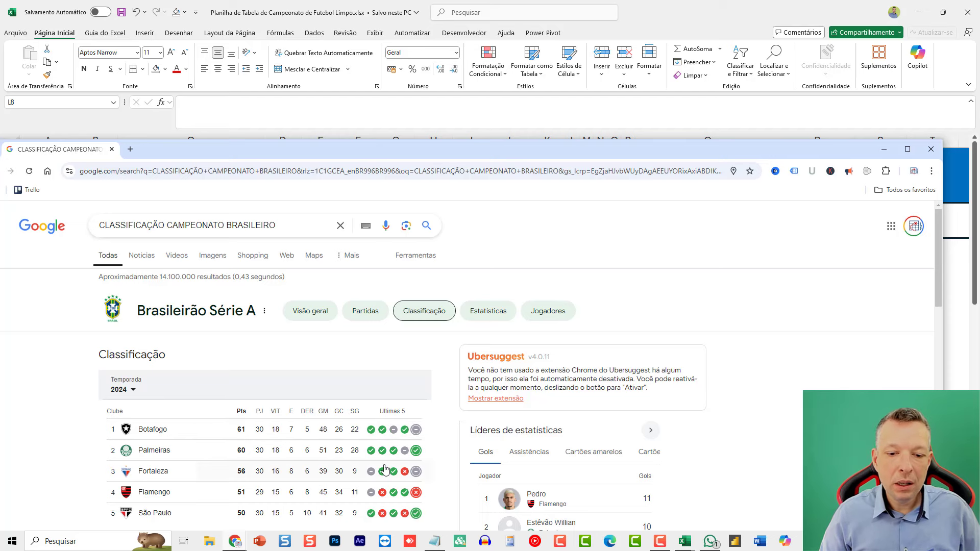
pyautogui.scroll(-1, 387, 470)
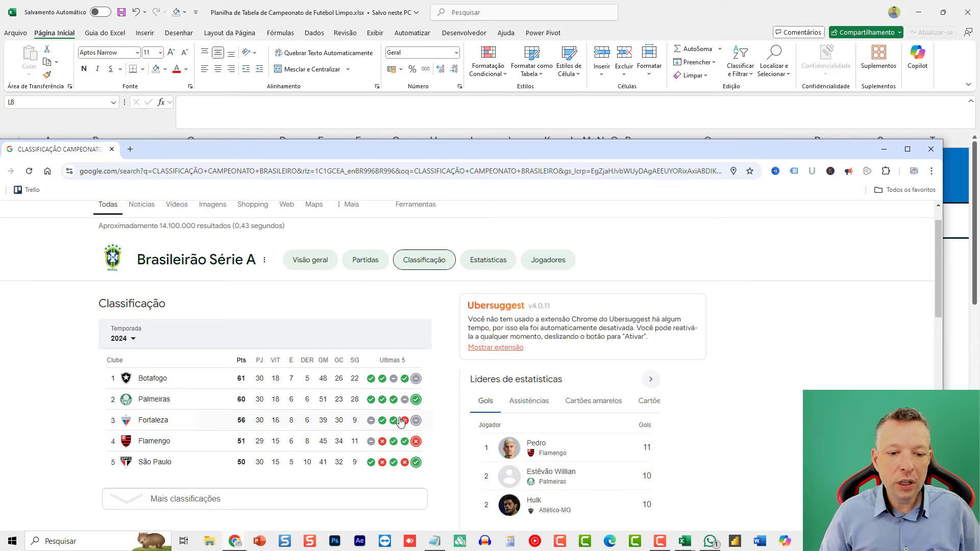
pyautogui.click(932, 148)
# Step: Examine the five narrow columns L to P under the Últimas 5 header and their cells in the AFC Bournemouth row
pyautogui.click(571, 345)
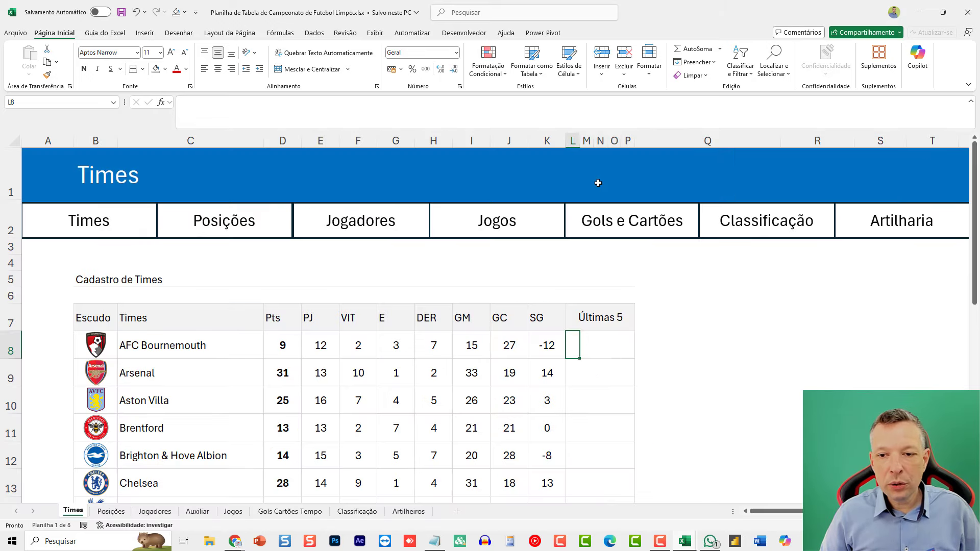
pyautogui.click(573, 139)
pyautogui.click(587, 140)
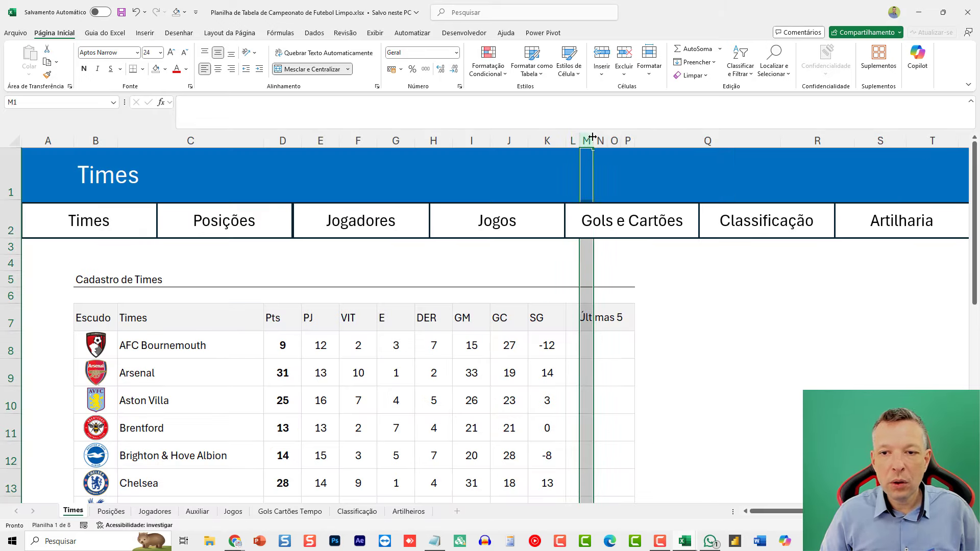
pyautogui.click(601, 140)
pyautogui.click(614, 140)
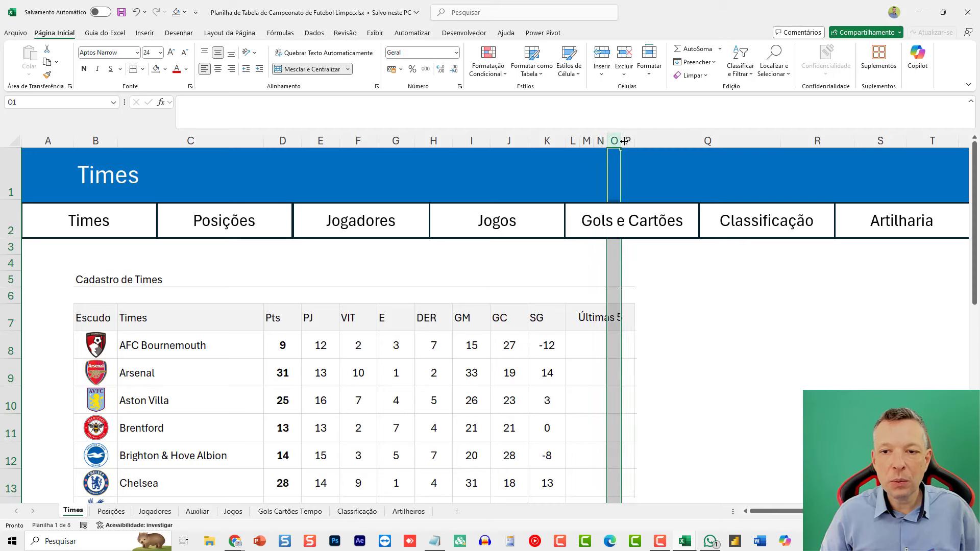
pyautogui.click(628, 139)
pyautogui.click(573, 343)
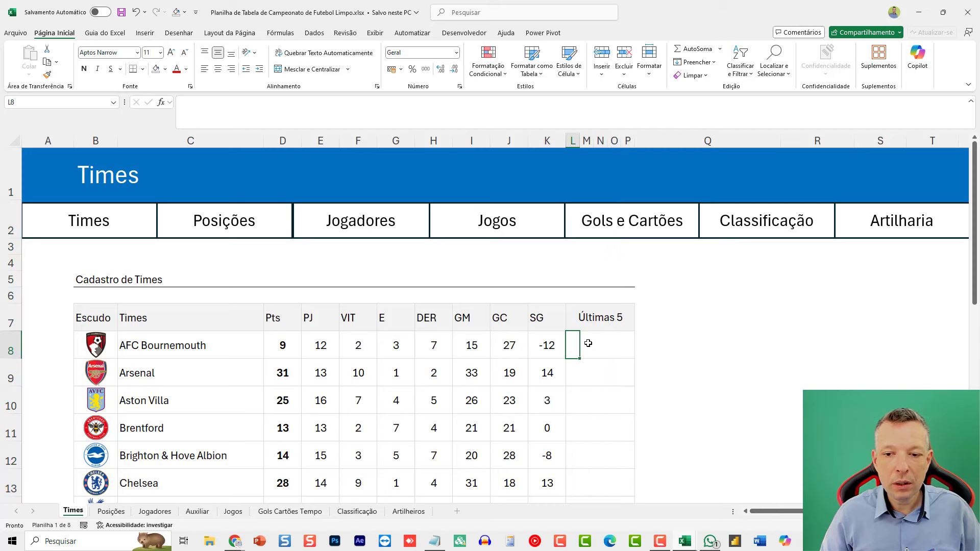
pyautogui.press('Right')
pyautogui.press('Right')
pyautogui.press('Right')
pyautogui.press('Right')
pyautogui.press('Left')
pyautogui.press('Left')
pyautogui.press('Left')
pyautogui.press('Left')
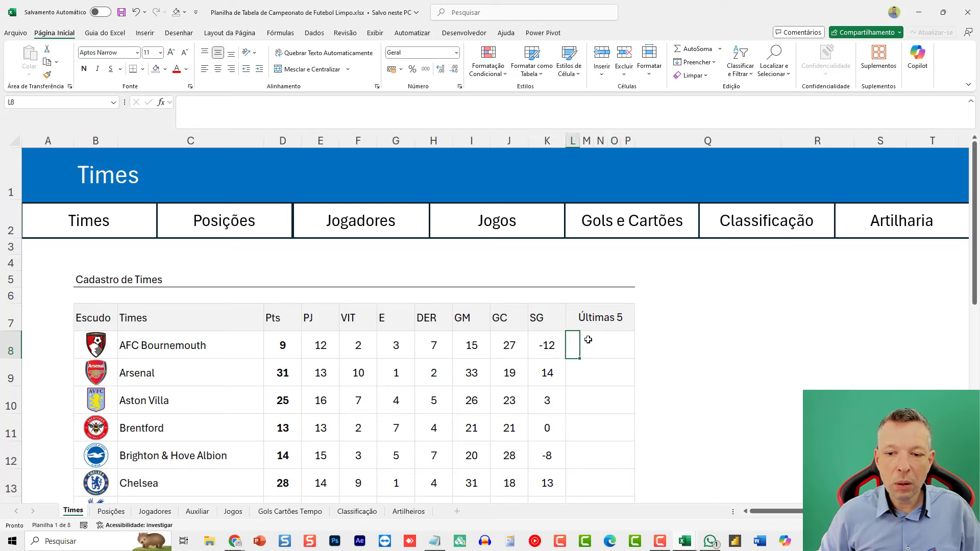
pyautogui.press('Right')
pyautogui.press('Right')
pyautogui.press('Right')
pyautogui.press('Left')
pyautogui.press('Left')
pyautogui.press('Left')
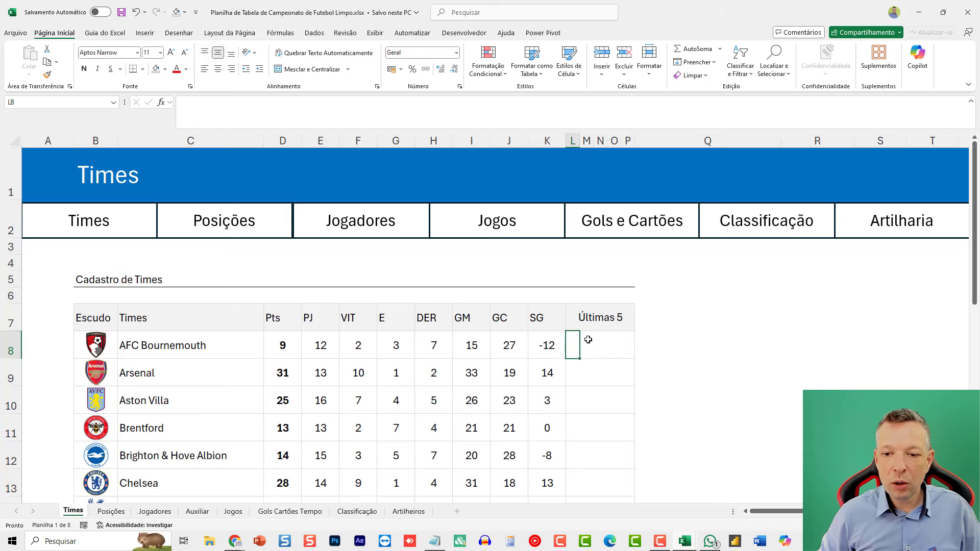
pyautogui.press('Right')
# Step: Open the Auxiliar sheet and review the Vitória, Derrota and Empate entries with their images
pyautogui.click(185, 512)
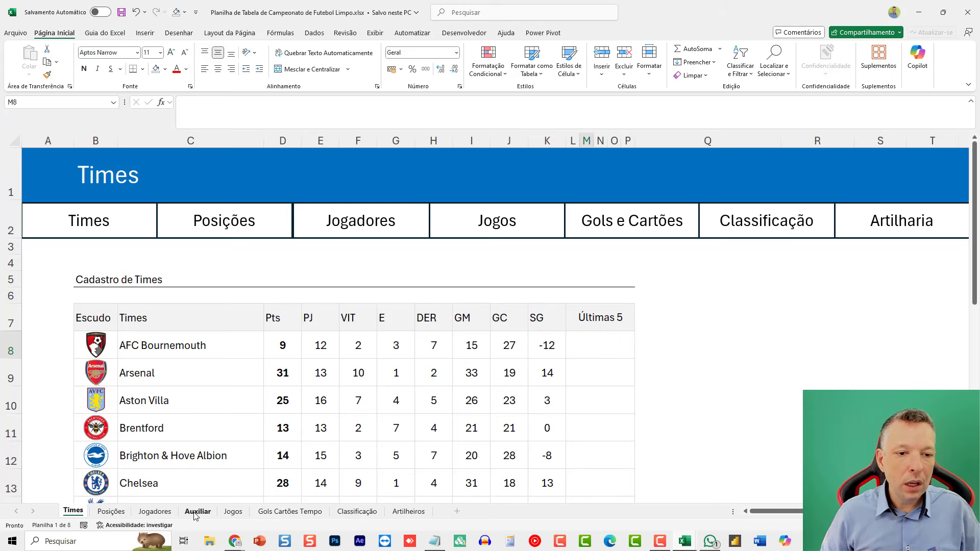
pyautogui.click(96, 264)
pyautogui.click(103, 285)
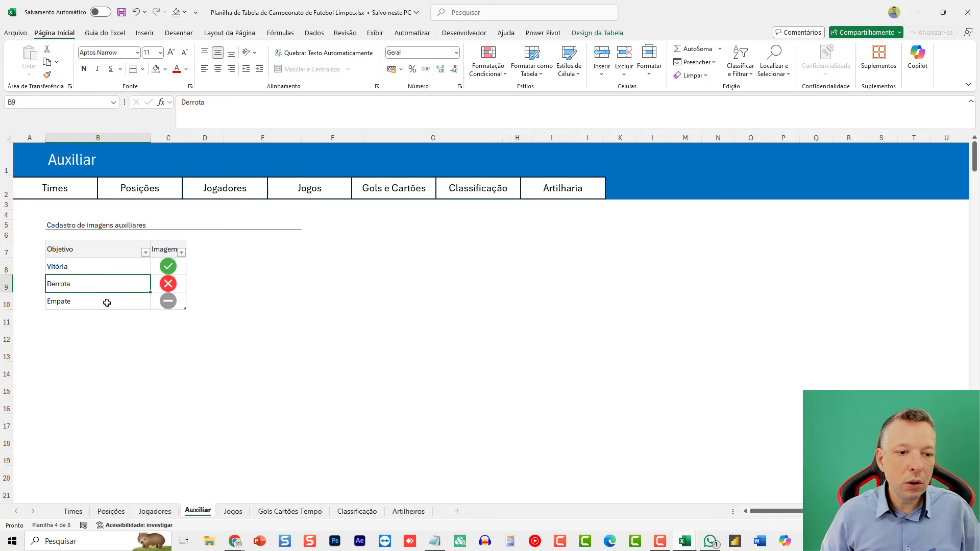
pyautogui.click(107, 302)
pyautogui.click(178, 282)
pyautogui.click(169, 300)
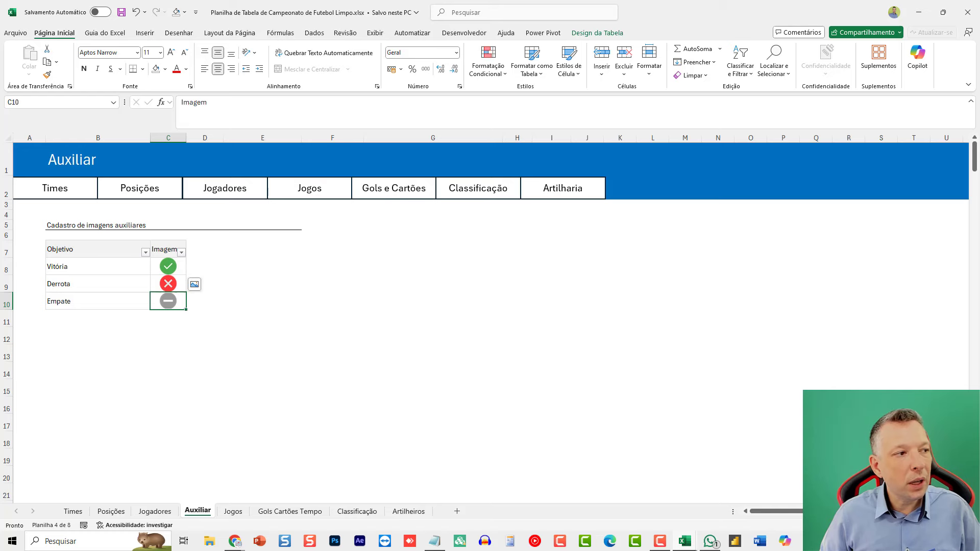
# Step: Switch to Chrome and open the flaticon.com icon website
pyautogui.moveTo(0, 66); pyautogui.dragTo(464, 127)
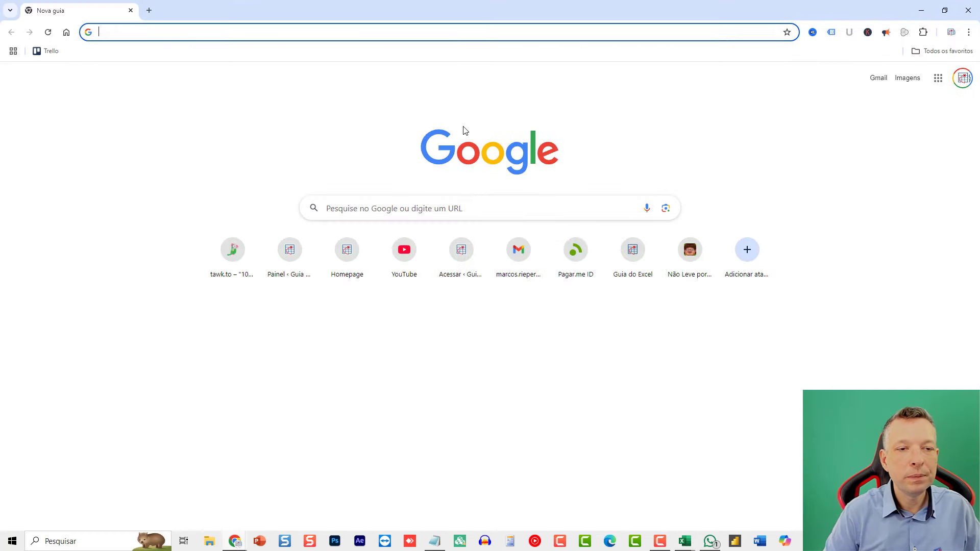
pyautogui.write('flat')
pyautogui.press('Return')
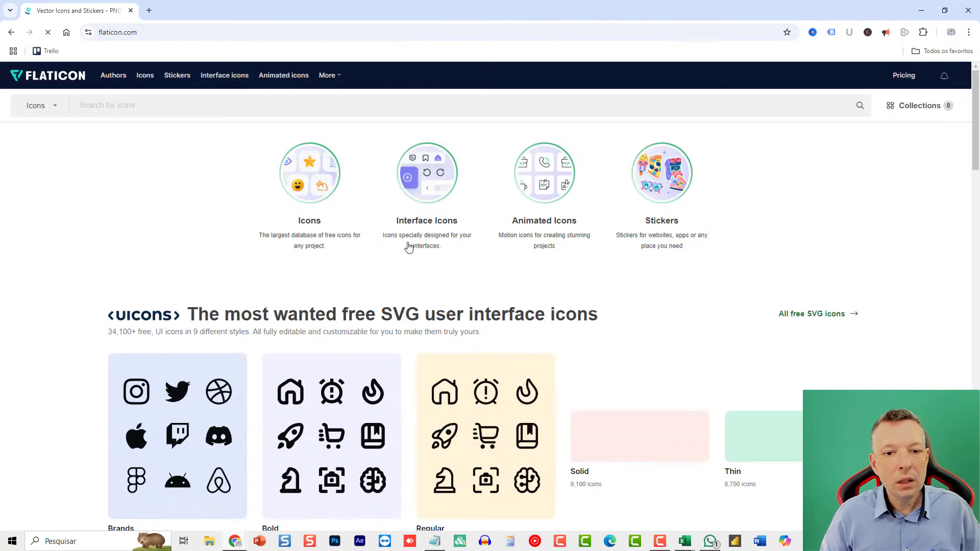
# Step: Search Flaticon for "ticket" icons, dismiss the pop-up window and browse the results
pyautogui.click(222, 105)
pyautogui.write('ticket')
pyautogui.press('Return')
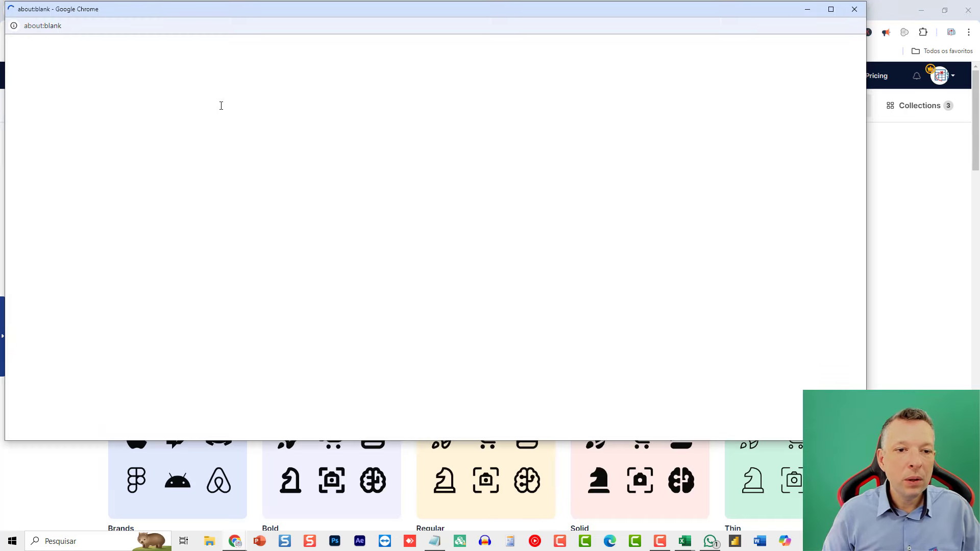
pyautogui.click(854, 9)
pyautogui.scroll(-7, 481, 343)
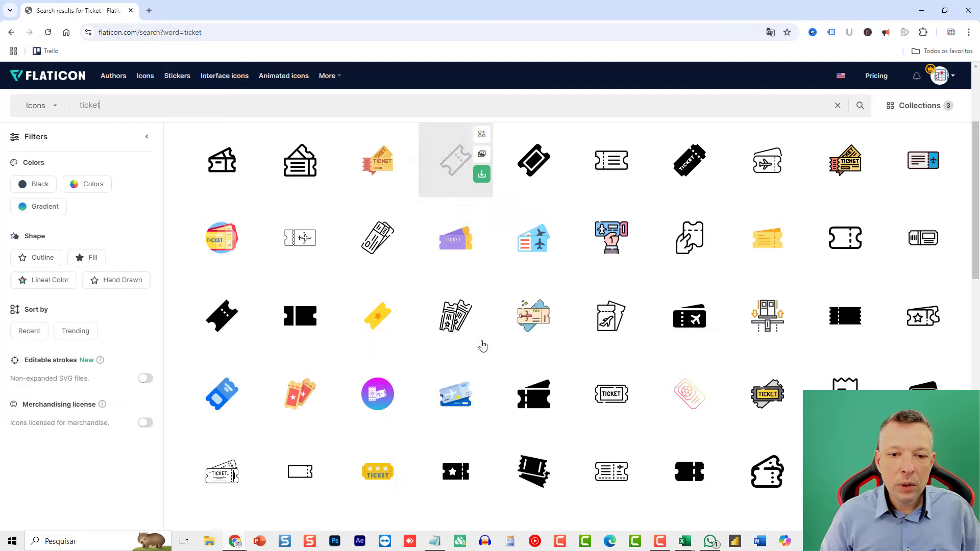
pyautogui.scroll(8, 490, 355)
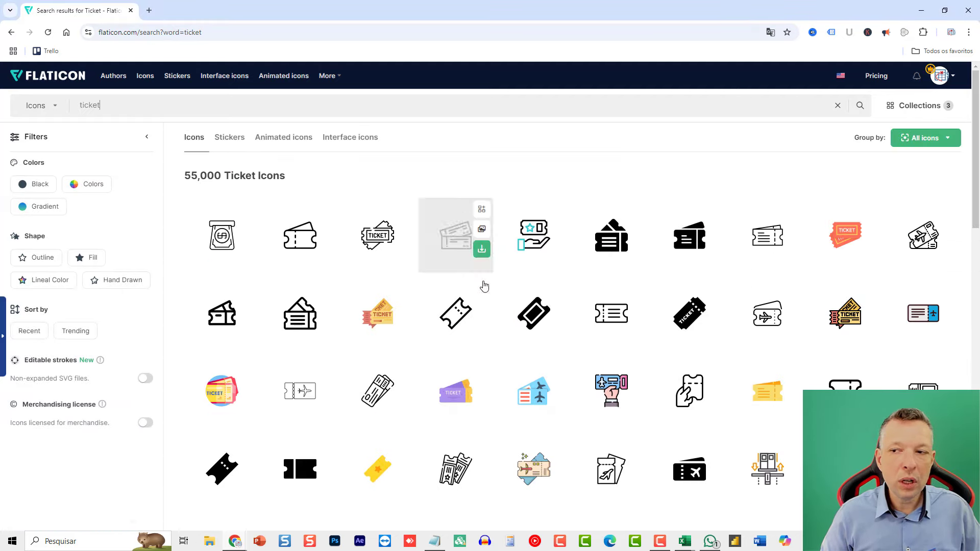
# Step: Search the icon library for "ok" icons, then close the browser to return to the Excel workbook
pyautogui.doubleClick(92, 107)
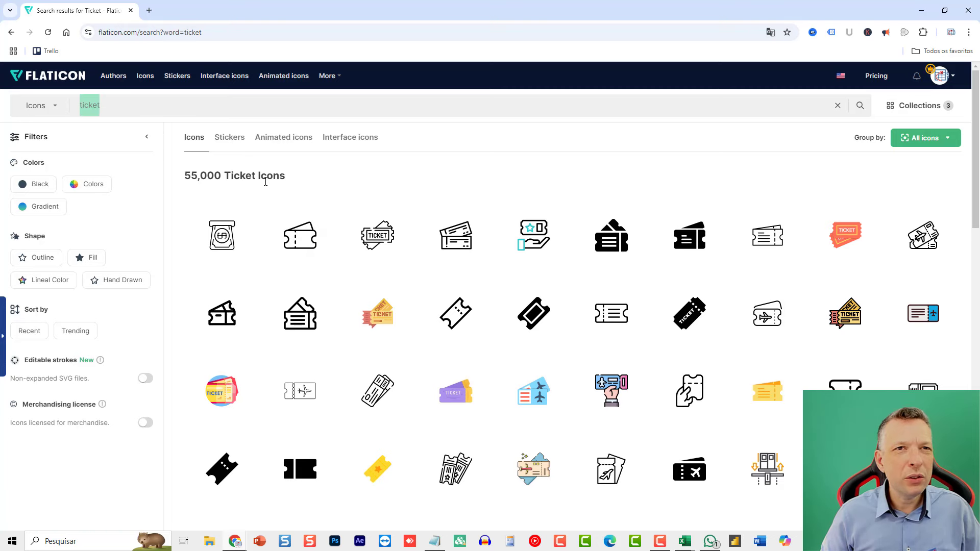
pyautogui.write('ok')
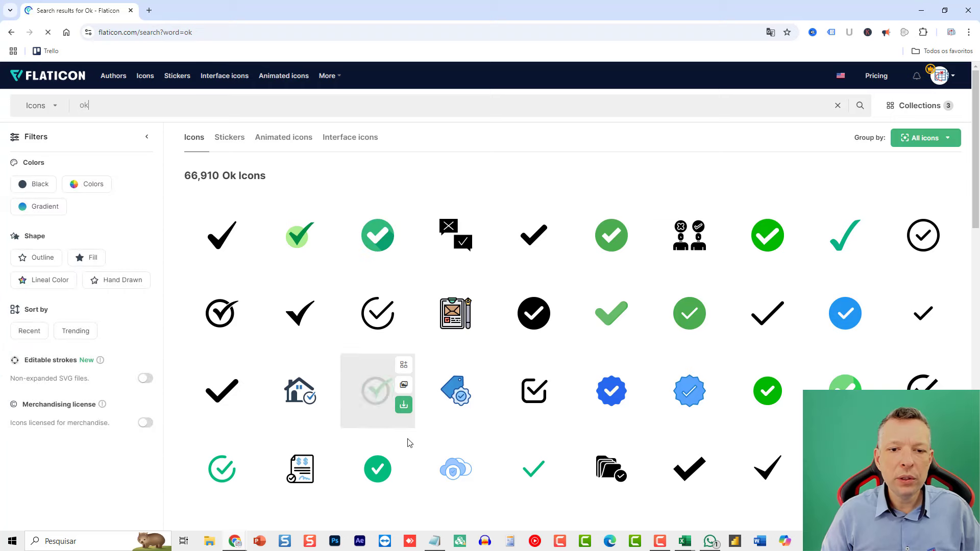
pyautogui.click(966, 11)
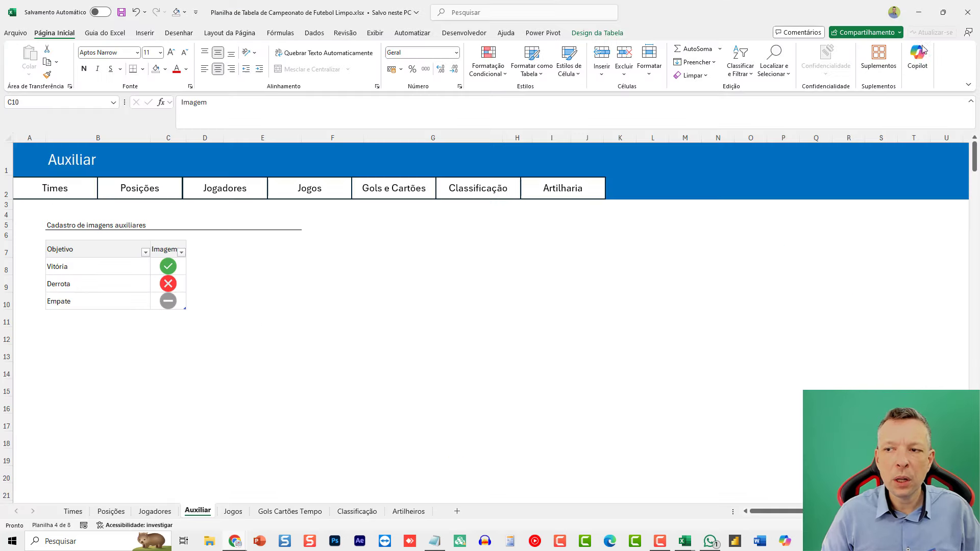
# Step: Review the Vitória, Derrota and Empate entries and the images in the auxiliary images table
pyautogui.click(165, 266)
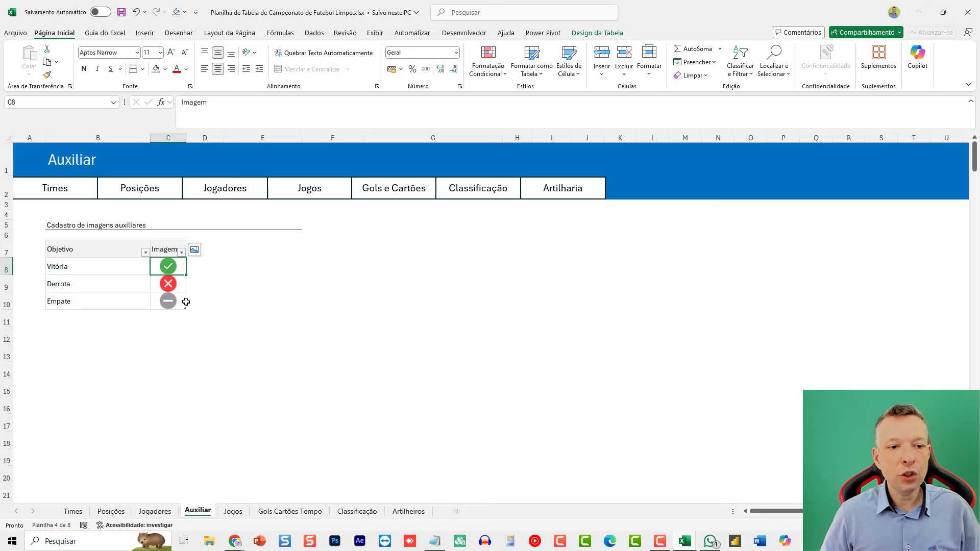
pyautogui.click(90, 271)
pyautogui.click(92, 285)
pyautogui.click(92, 301)
pyautogui.click(175, 263)
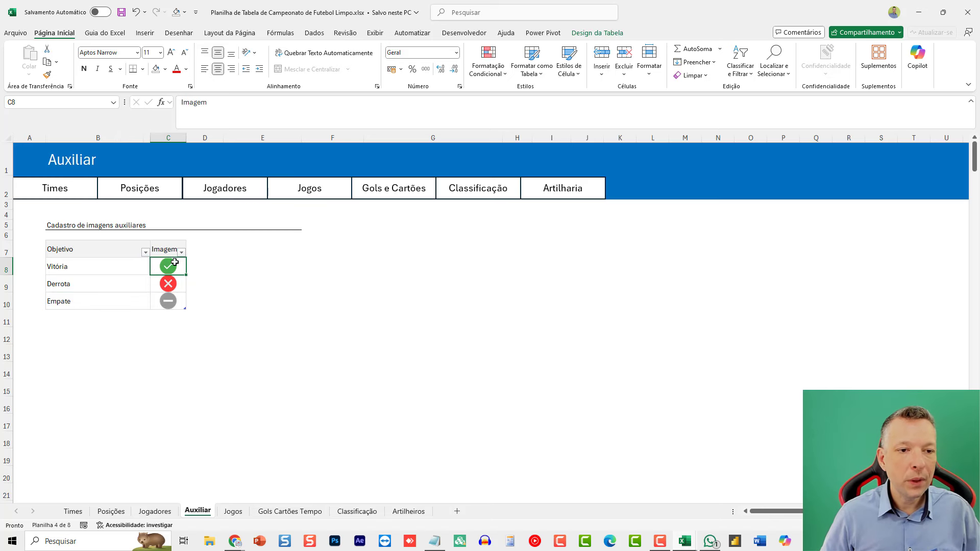
# Step: Go to the Times sheet and select cells L8:P8 under Últimas 5 in the AFC Bournemouth row
pyautogui.click(154, 512)
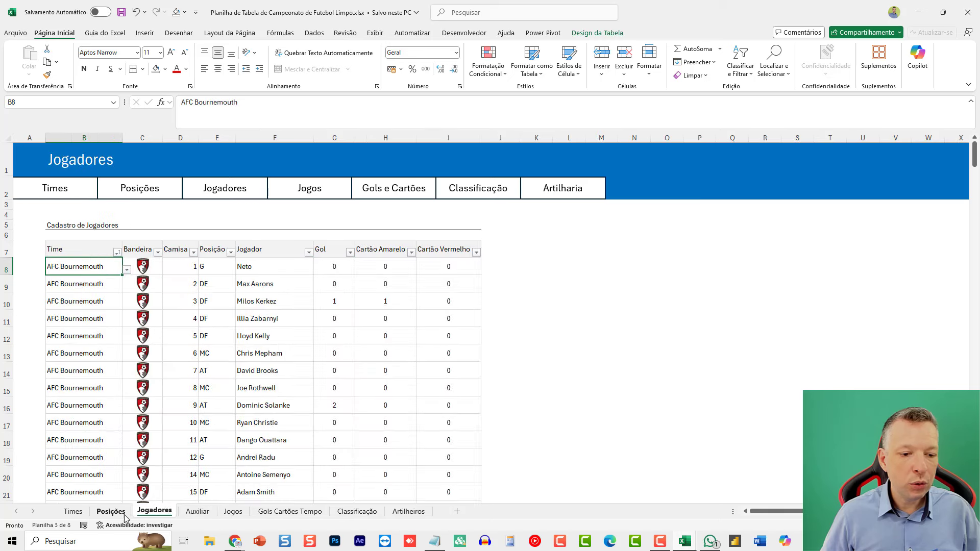
pyautogui.click(73, 512)
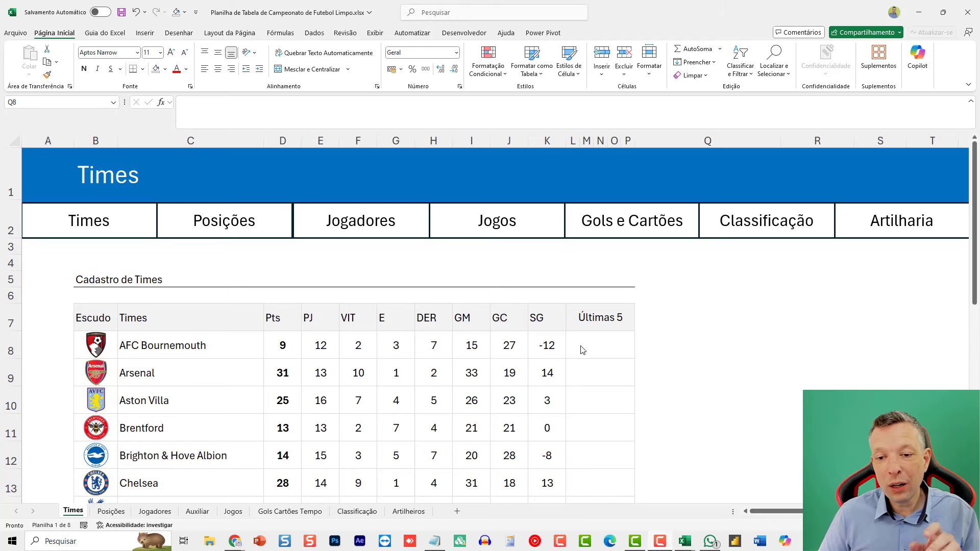
pyautogui.moveTo(583, 349); pyautogui.dragTo(622, 350)
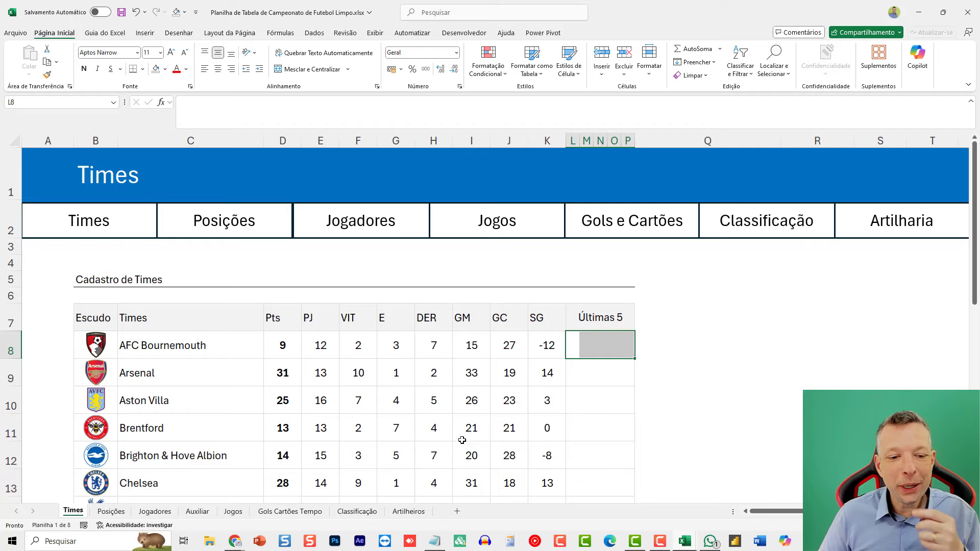
# Step: Examine the Casa, Visitante and Vencedor columns of the games table on the Jogos sheet
pyautogui.click(233, 511)
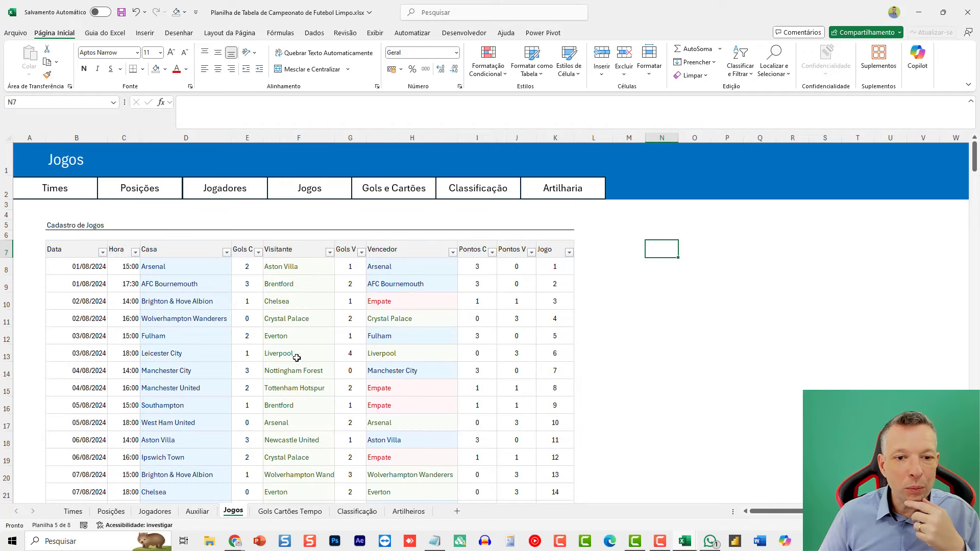
pyautogui.click(162, 271)
pyautogui.moveTo(164, 438); pyautogui.dragTo(164, 434)
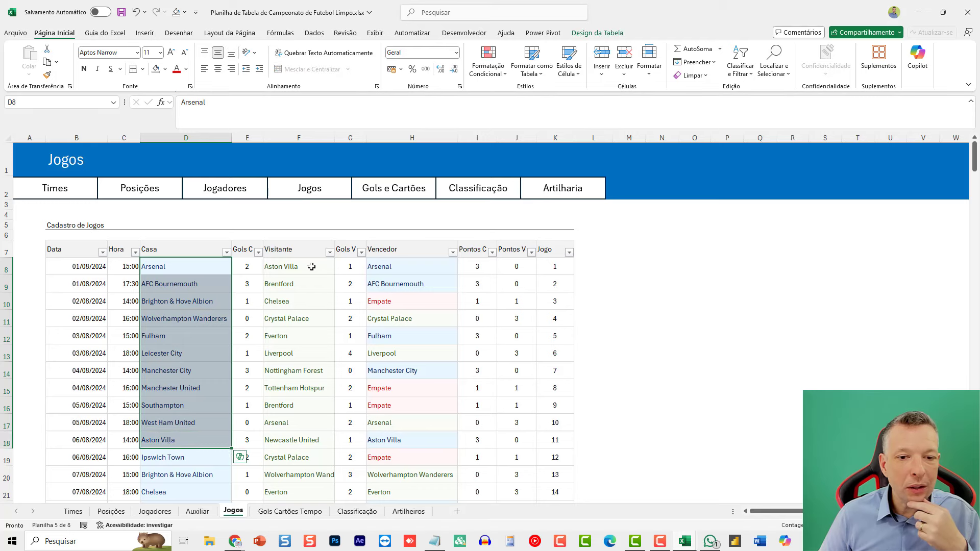
pyautogui.moveTo(309, 266); pyautogui.dragTo(304, 424)
pyautogui.moveTo(396, 266); pyautogui.dragTo(378, 398)
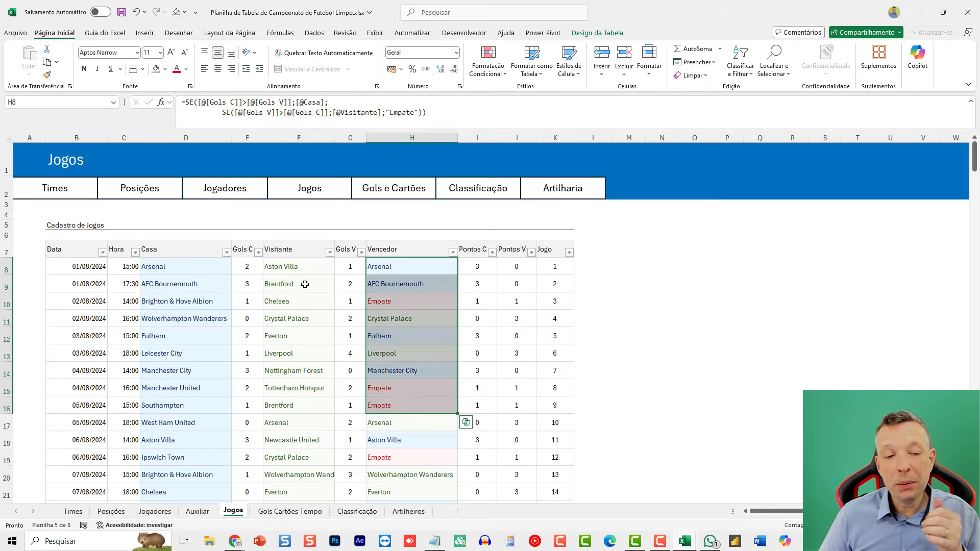
pyautogui.click(179, 266)
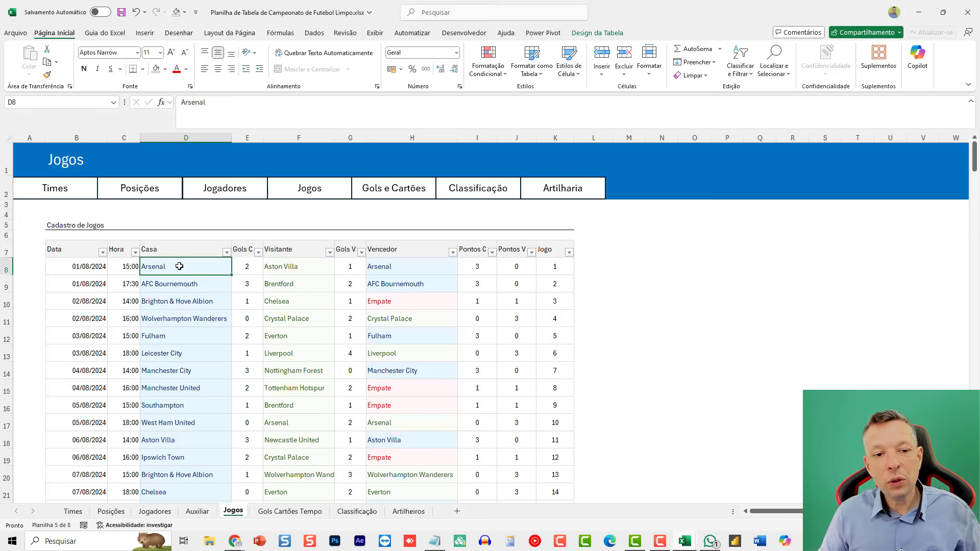
pyautogui.moveTo(180, 266); pyautogui.dragTo(178, 392)
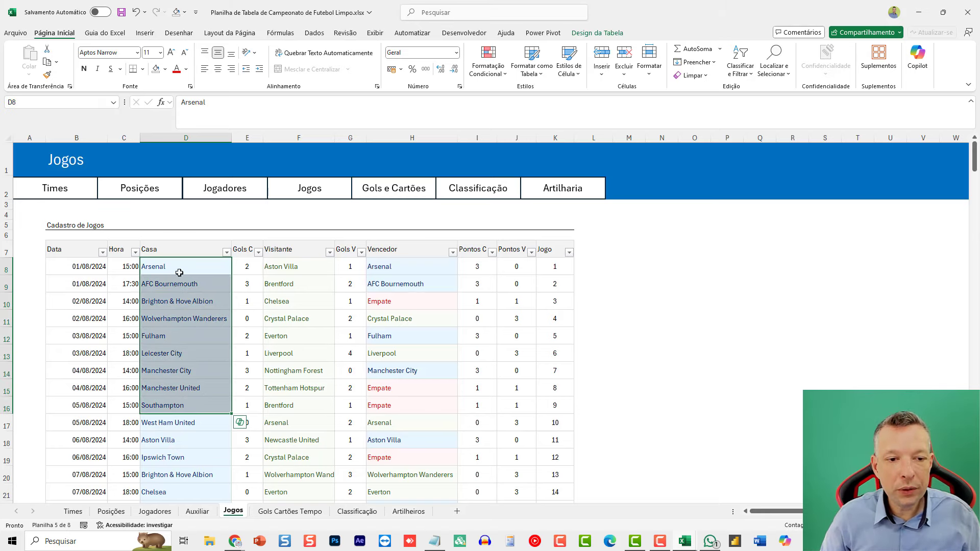
pyautogui.moveTo(174, 266); pyautogui.dragTo(167, 444)
pyautogui.moveTo(298, 267); pyautogui.dragTo(299, 440)
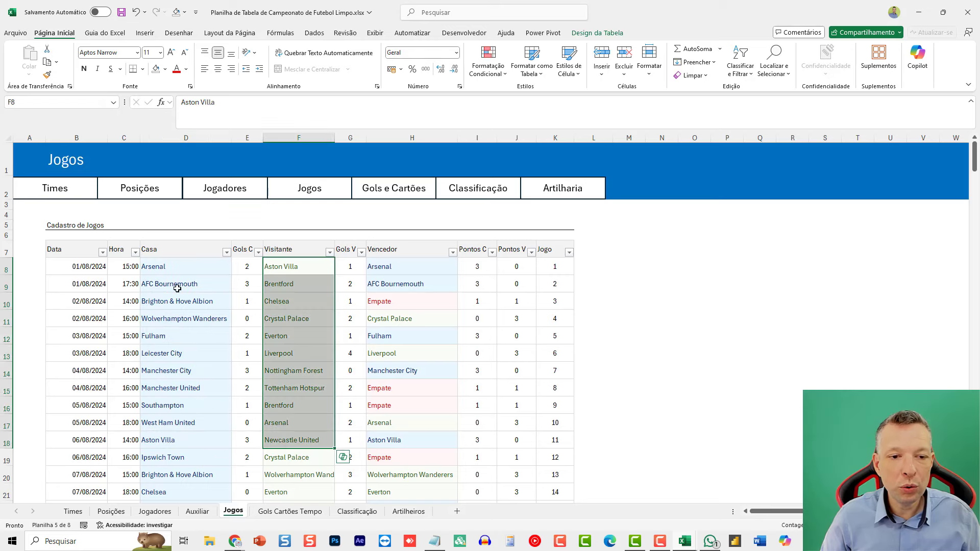
# Step: Copy the Casa teams in D8:D18 to the empty area starting at N8
pyautogui.moveTo(168, 267); pyautogui.dragTo(176, 441)
pyautogui.hotkey('ctrl', 'c')
pyautogui.click(653, 257)
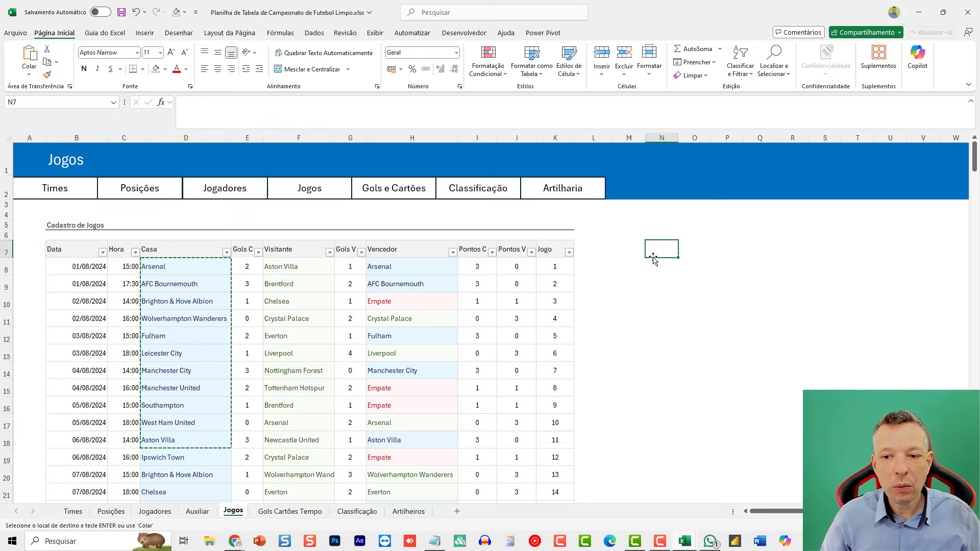
pyautogui.click(658, 264)
pyautogui.hotkey('ctrl', 'v')
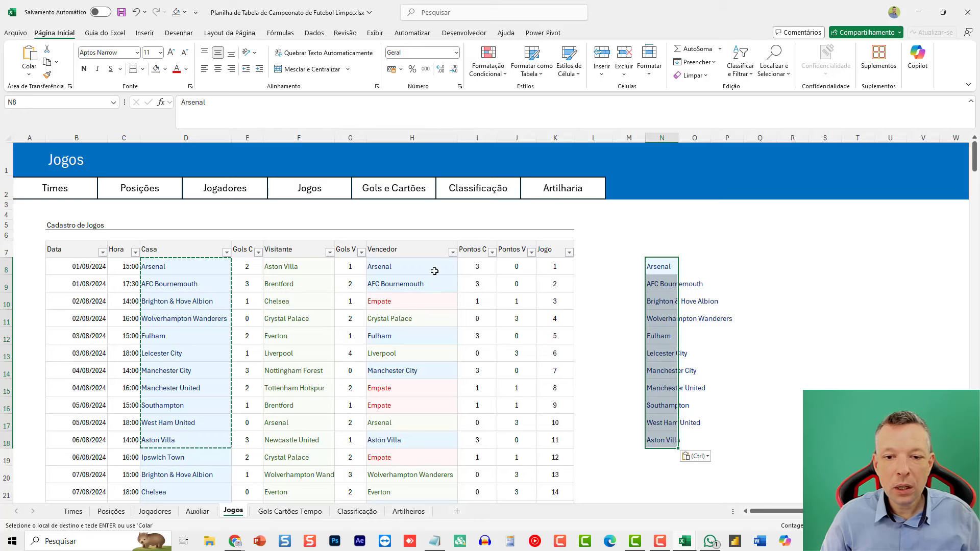
# Step: Copy the Vencedor cells H8:H18 to O8, beside the copied home teams
pyautogui.moveTo(433, 269); pyautogui.dragTo(412, 433)
pyautogui.hotkey('ctrl', 'c')
pyautogui.click(704, 266)
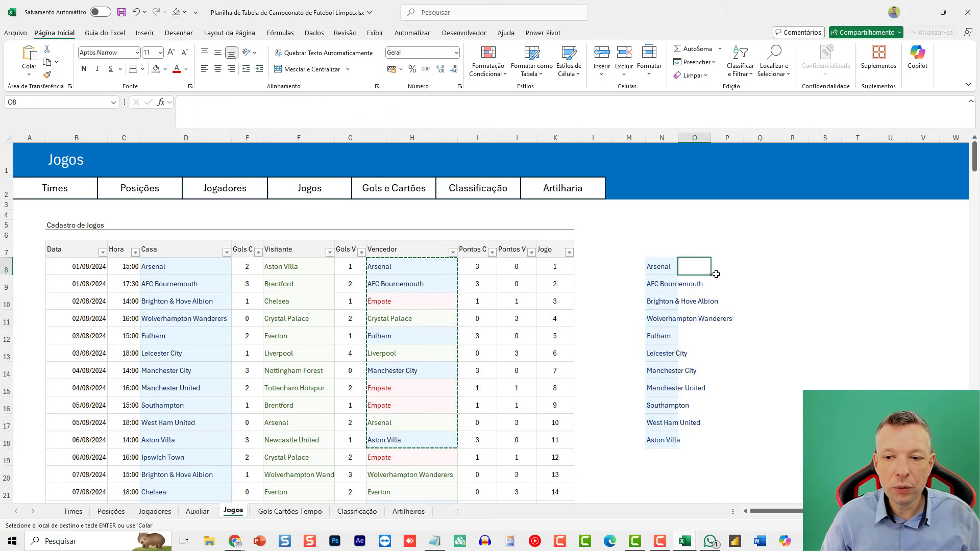
pyautogui.hotkey('ctrl', 'v')
pyautogui.click(667, 266)
pyautogui.click(698, 268)
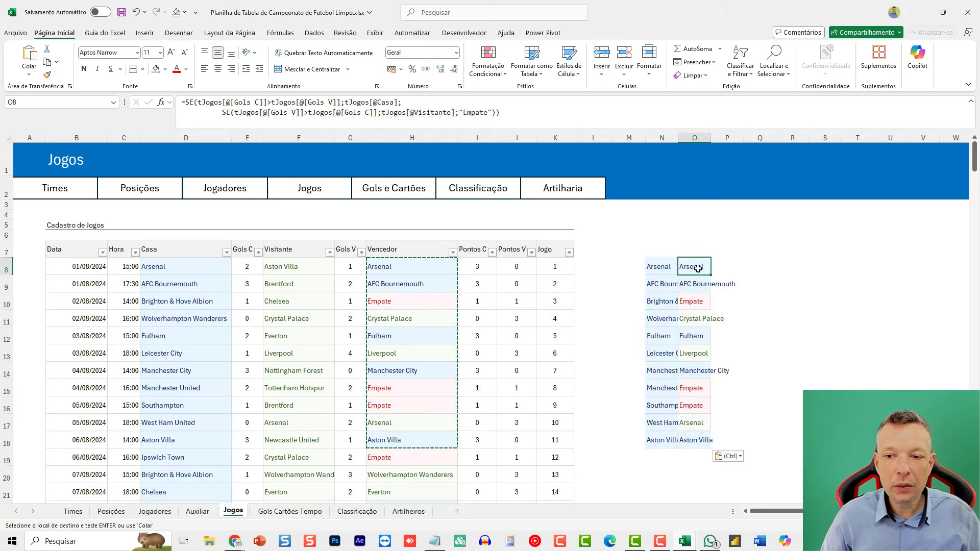
# Step: Enter the example outcomes vitória, vitória, empate and derrota in cells P8 to P11
pyautogui.click(720, 266)
pyautogui.write('vit')
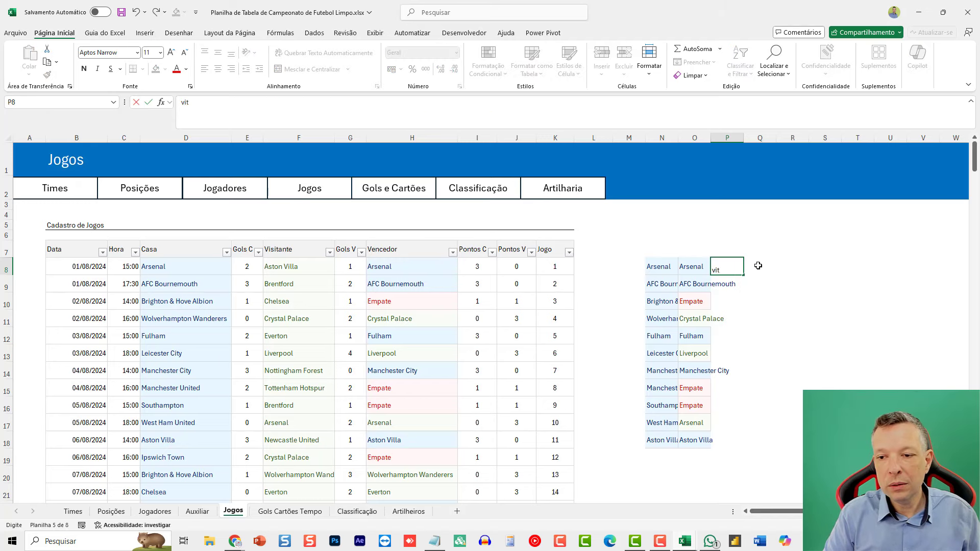
pyautogui.write('ória')
pyautogui.press('Return')
pyautogui.press('Up')
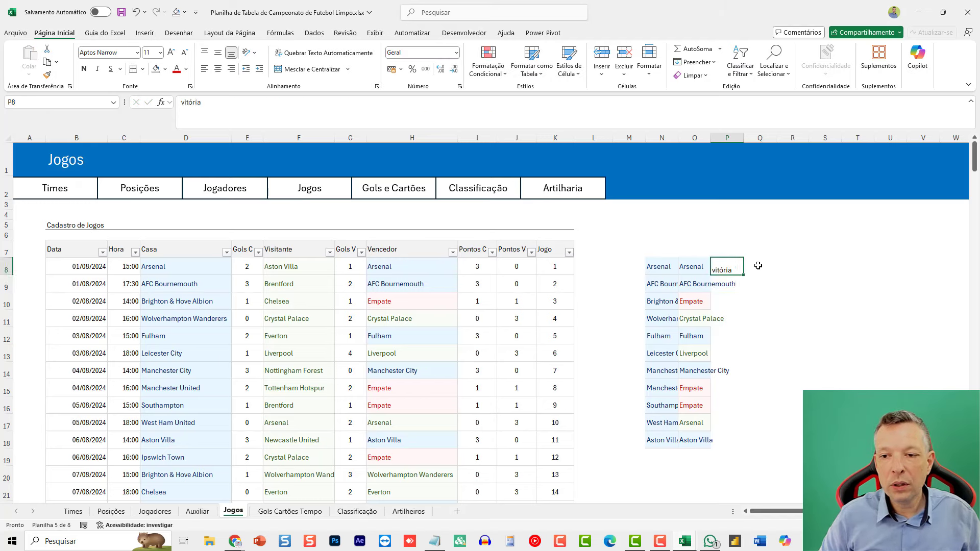
pyautogui.press('Down')
pyautogui.write('vitória')
pyautogui.press('Return')
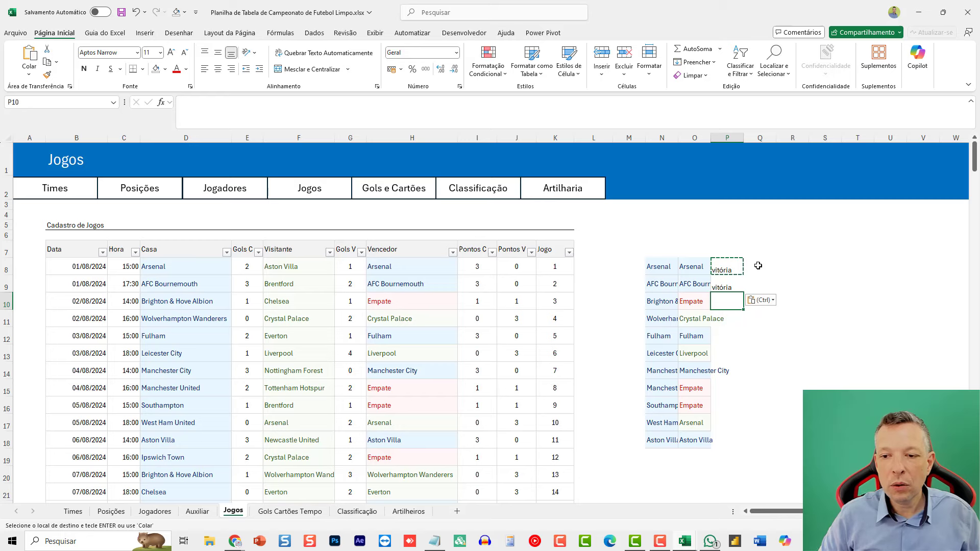
pyautogui.write('empate')
pyautogui.press('Return')
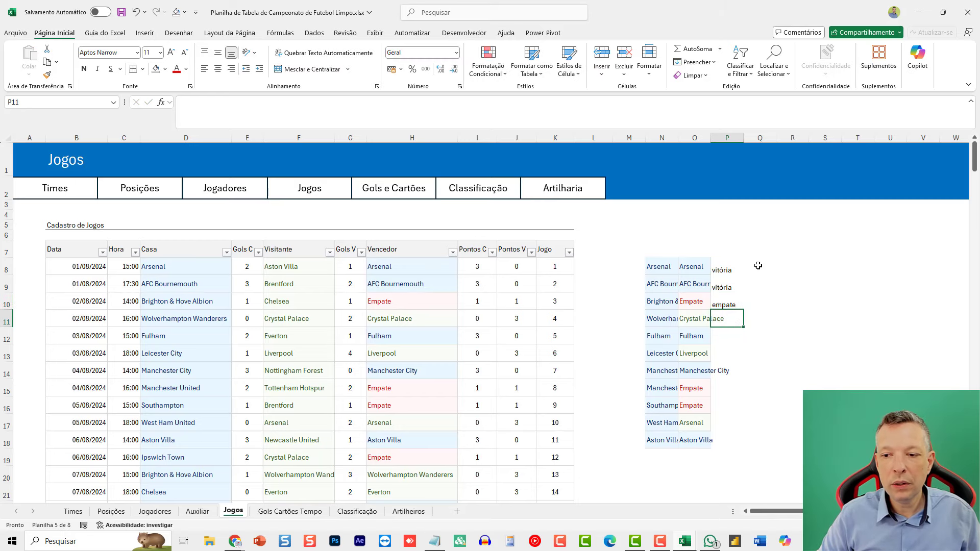
pyautogui.write('derrota')
pyautogui.press('Return')
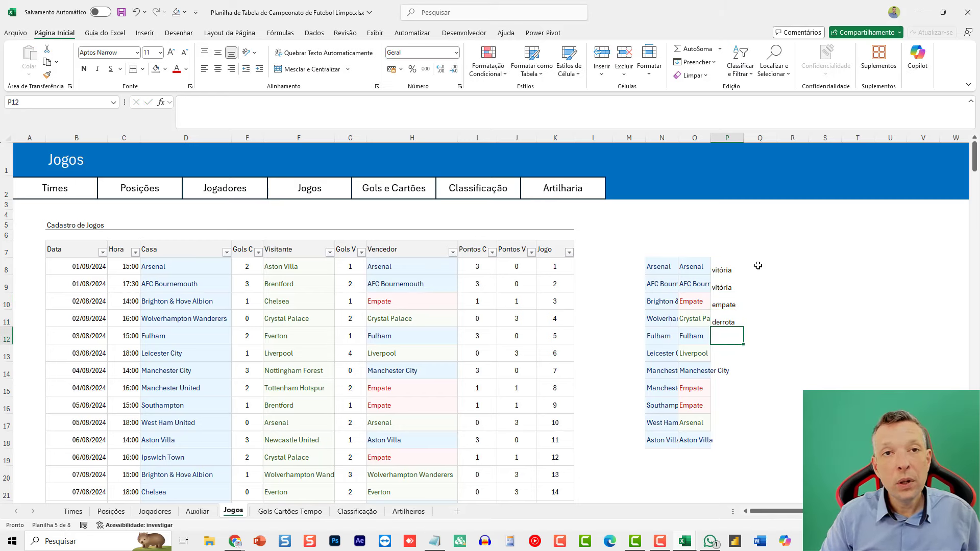
pyautogui.moveTo(725, 269); pyautogui.dragTo(717, 321)
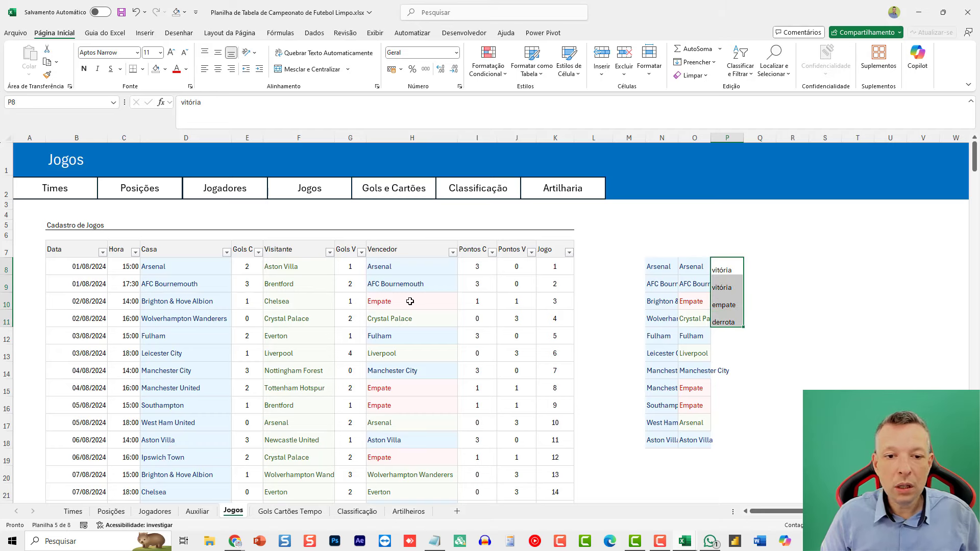
# Step: Copy the Visitante teams in F8:F19 to N19, below the copied home teams
pyautogui.moveTo(310, 273); pyautogui.dragTo(284, 455)
pyautogui.hotkey('ctrl', 'c')
pyautogui.click(662, 457)
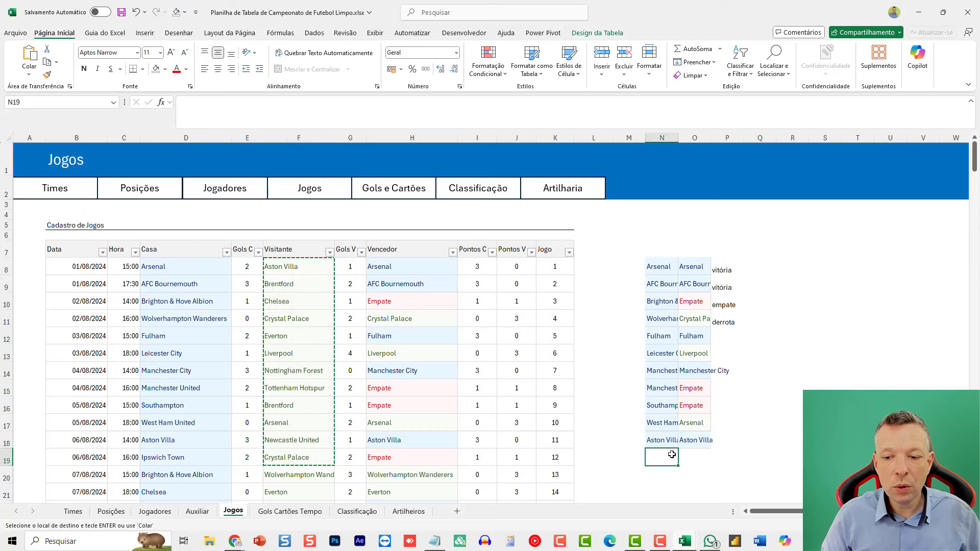
pyautogui.hotkey('ctrl', 'v')
# Step: Copy the Vencedor cells H8:H19 to O19, beside the copied visiting teams
pyautogui.moveTo(411, 455); pyautogui.dragTo(409, 265)
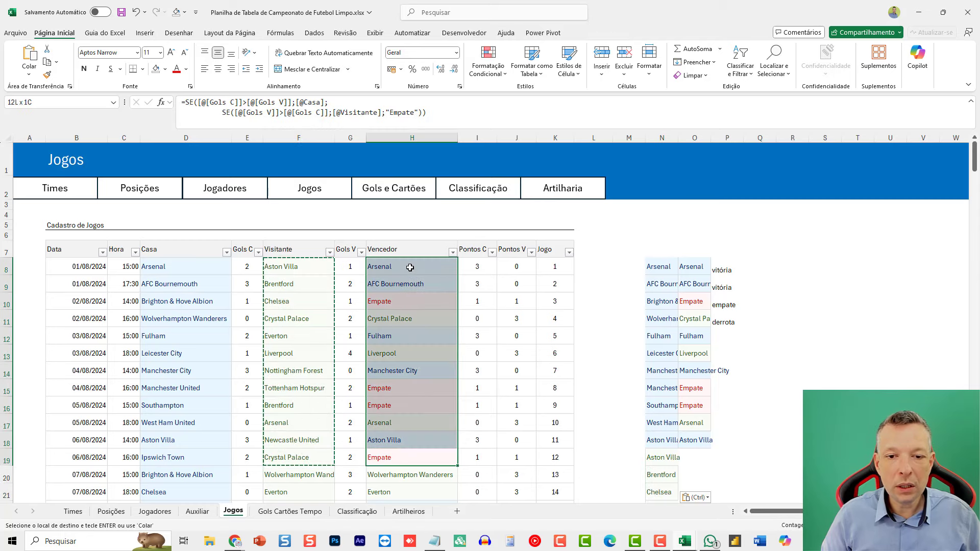
pyautogui.hotkey('ctrl', 'c')
pyautogui.moveTo(707, 458); pyautogui.dragTo(710, 448)
pyautogui.click(696, 455)
pyautogui.hotkey('ctrl', 'v')
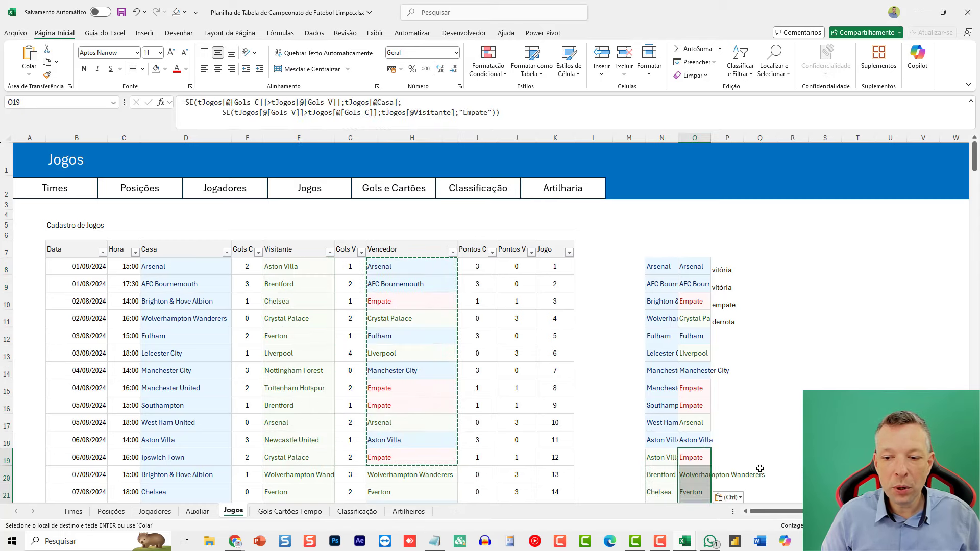
# Step: Compare the example outcomes on Jogos with the Objetivo entries on the Auxiliar sheet
pyautogui.click(723, 325)
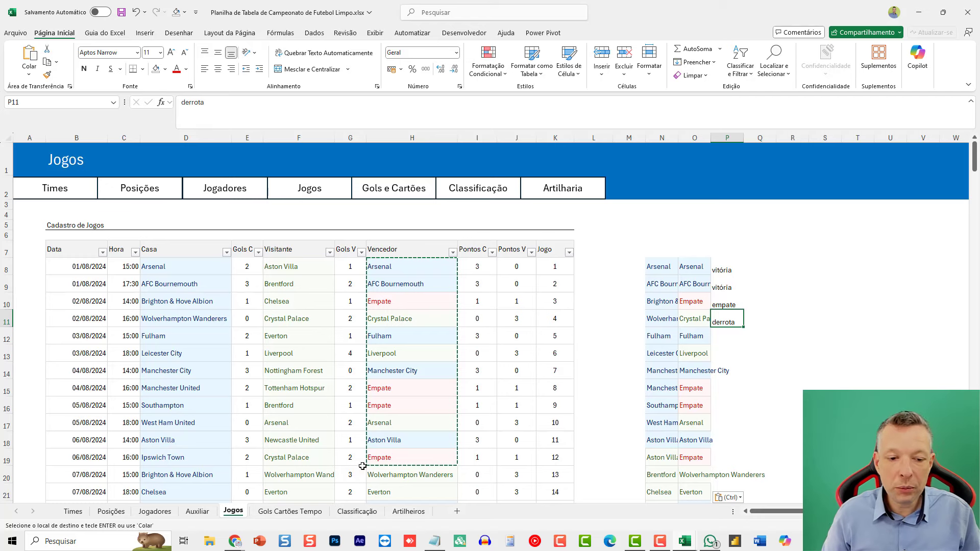
pyautogui.click(199, 512)
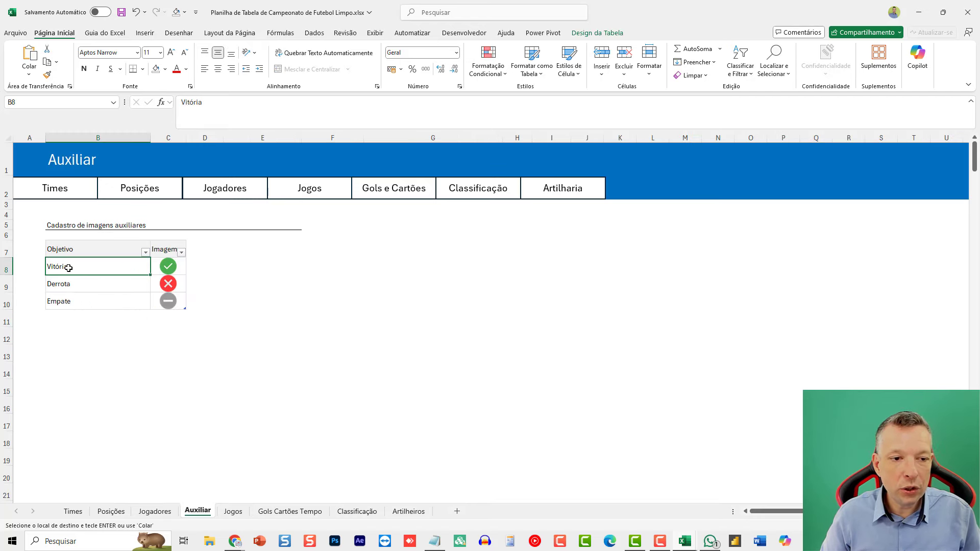
pyautogui.moveTo(69, 267); pyautogui.dragTo(66, 296)
pyautogui.click(233, 512)
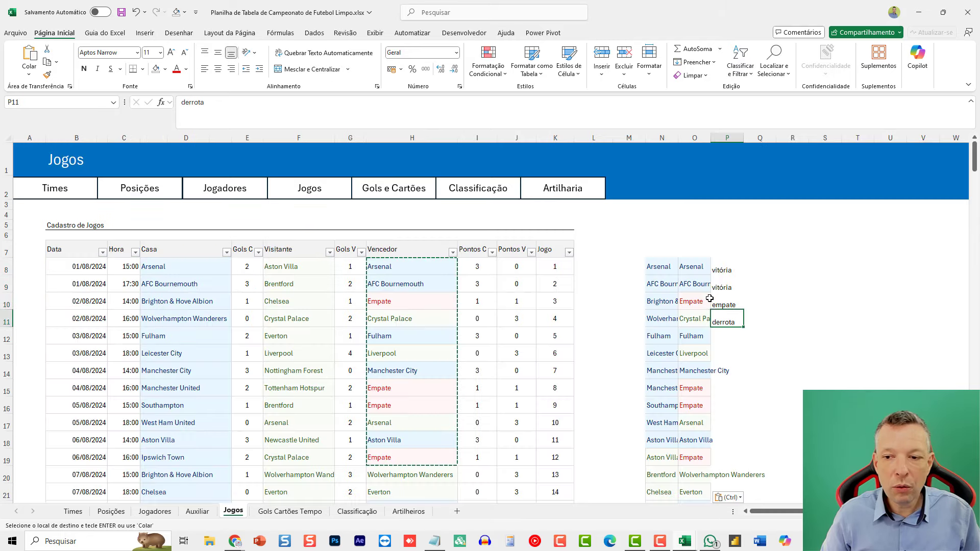
# Step: Clear the copied teams, winners and example outcomes from columns N to P on the Jogos sheet
pyautogui.click(673, 236)
pyautogui.scroll(-4, 756, 332)
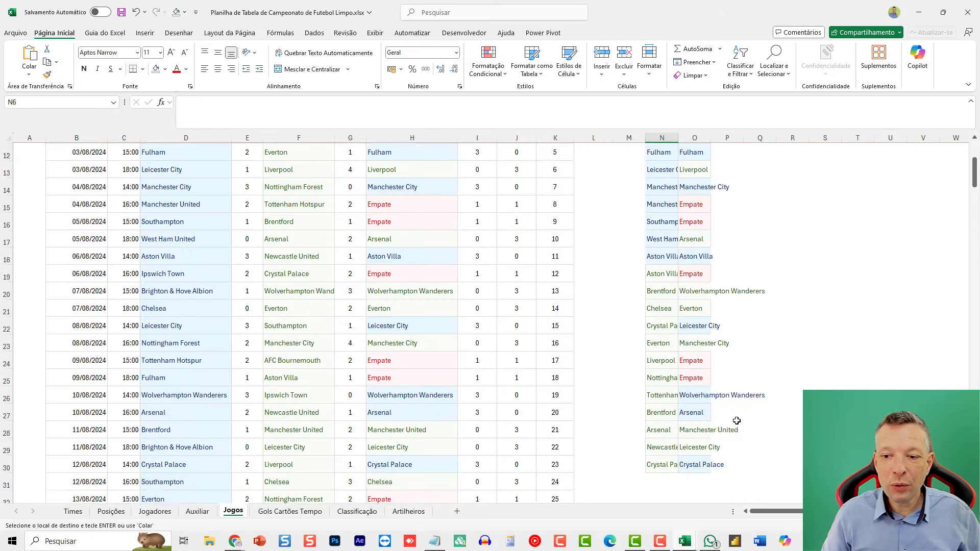
pyautogui.scroll(4, 685, 146)
pyautogui.press('Escape')
pyautogui.moveTo(668, 138); pyautogui.dragTo(715, 143)
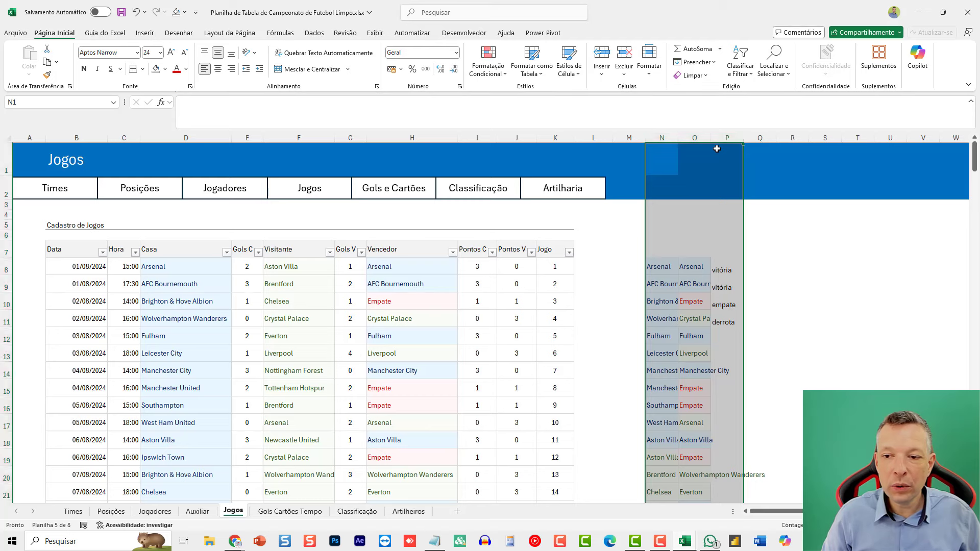
pyautogui.press('Delete')
pyautogui.click(676, 241)
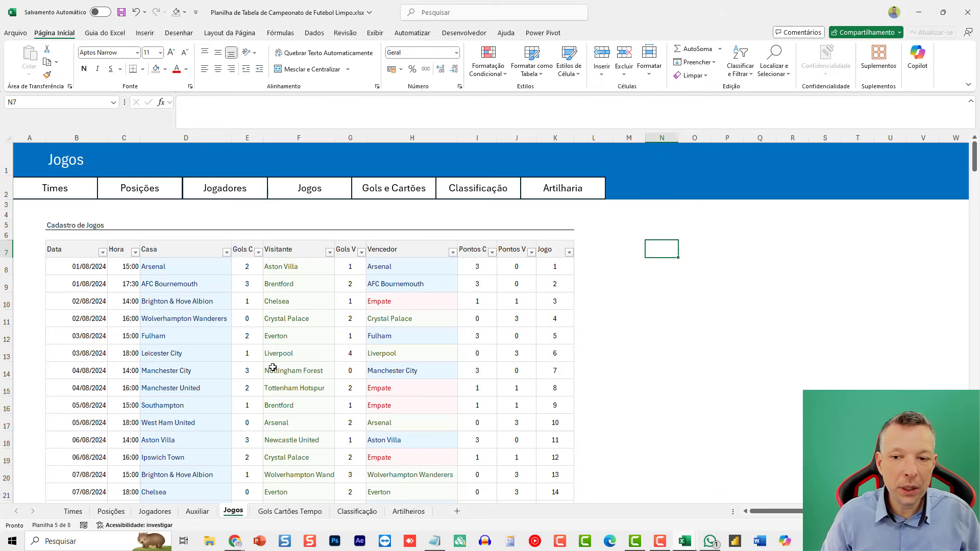
# Step: Select cell R8 on the Times sheet, beyond the Últimas 5 column, as the place for a helper formula
pyautogui.click(71, 512)
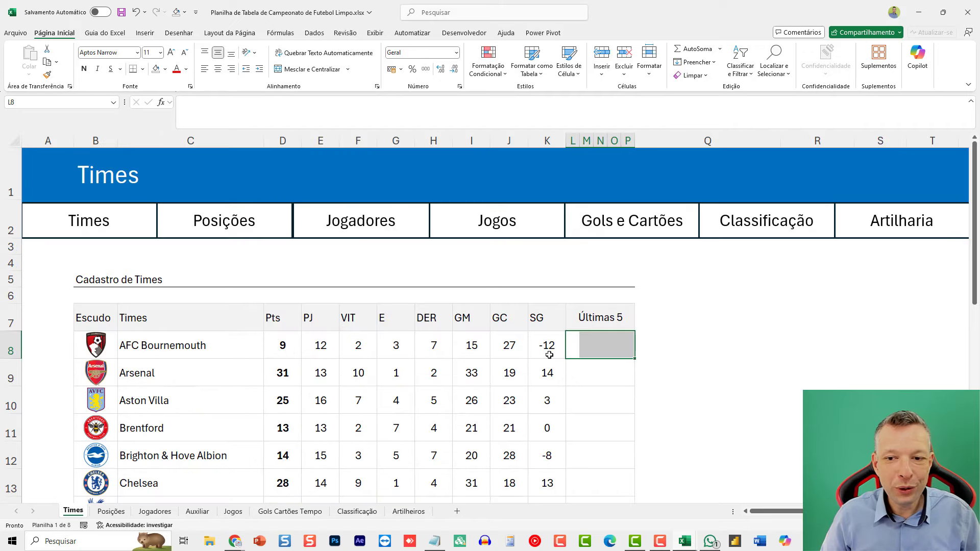
pyautogui.click(684, 336)
pyautogui.press('Right')
pyautogui.press('Right')
pyautogui.press('Left')
pyautogui.press('Left')
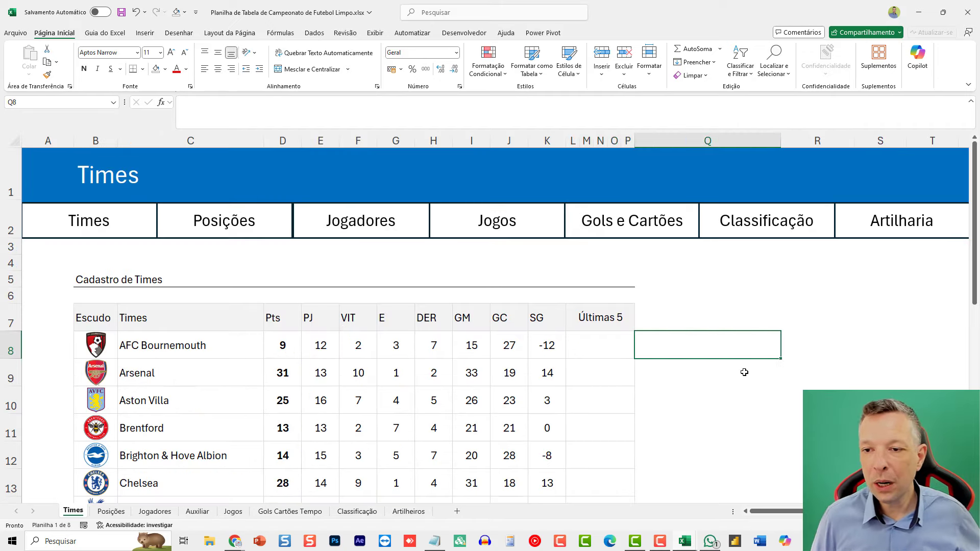
pyautogui.press('Right')
pyautogui.keyDown('ctrl'); pyautogui.scroll(-2, 745, 372); pyautogui.keyUp('ctrl')
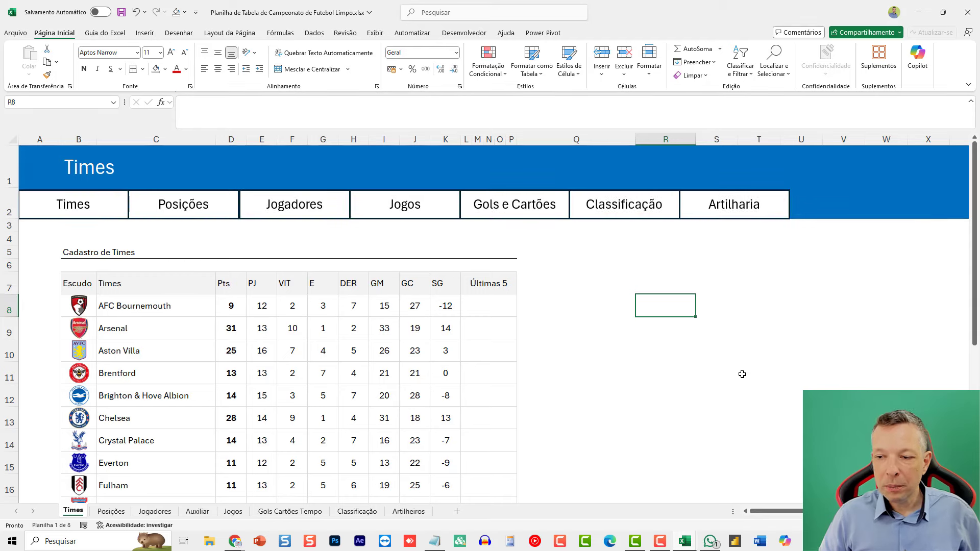
pyautogui.write('=cl')
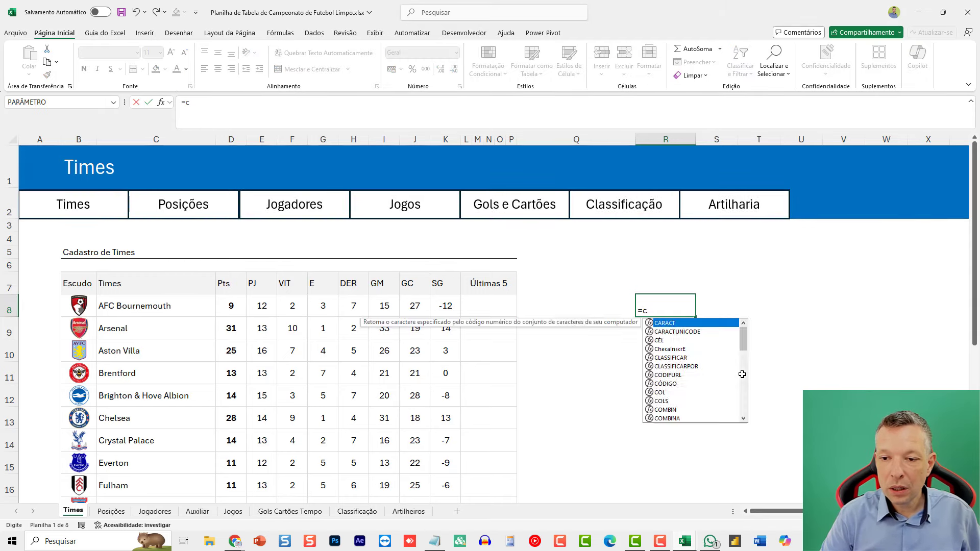
pyautogui.press('Escape')
pyautogui.press('Escape')
# Step: Left-align cell R8 and start its formula with CLASSIFICAR containing a nested EMPILHARV
pyautogui.click(204, 69)
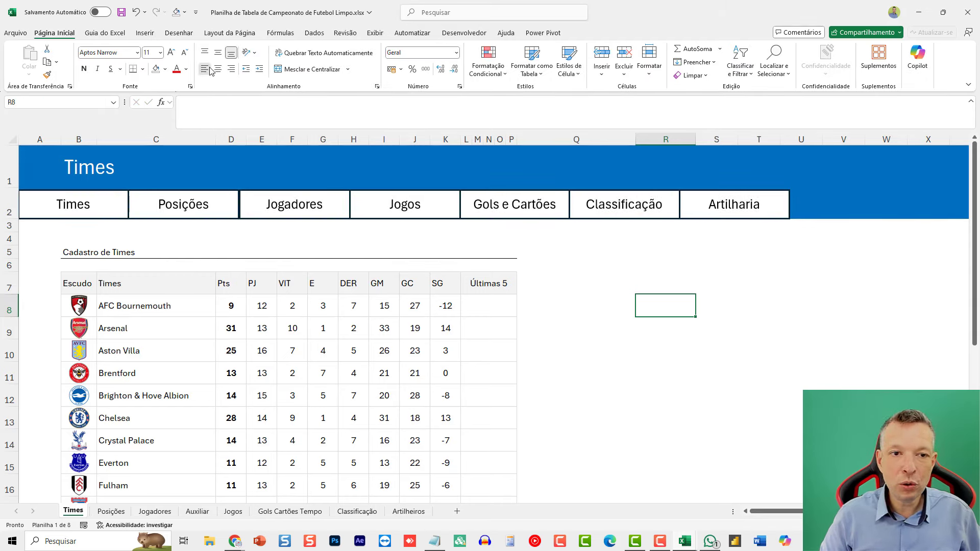
pyautogui.keyDown('ctrl'); pyautogui.scroll(2, 746, 401); pyautogui.keyUp('ctrl')
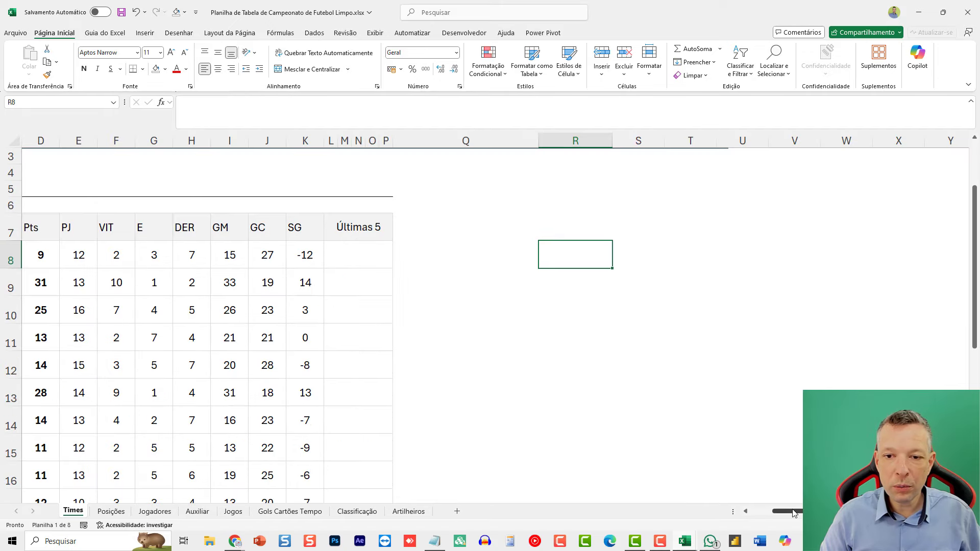
pyautogui.moveTo(800, 513); pyautogui.dragTo(776, 513)
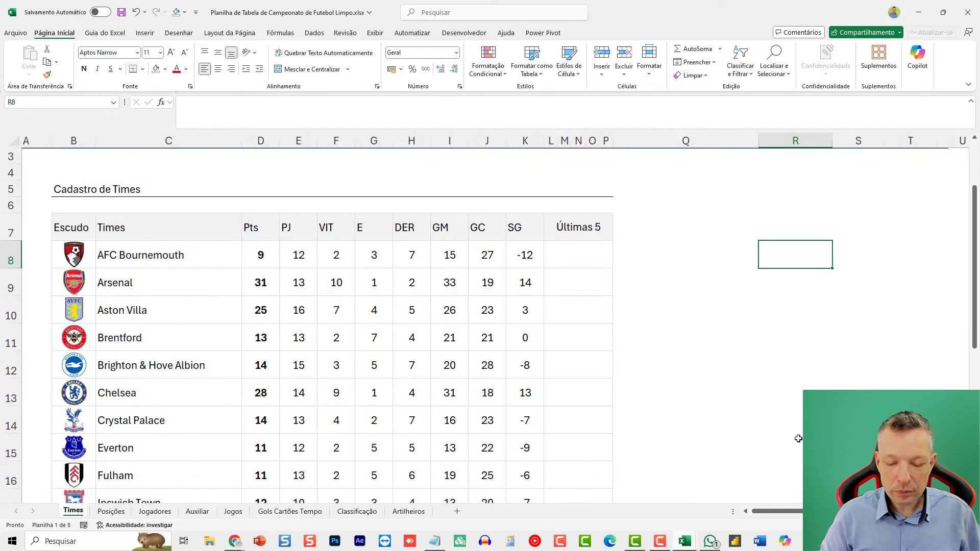
pyautogui.write('=CLASSIFIC')
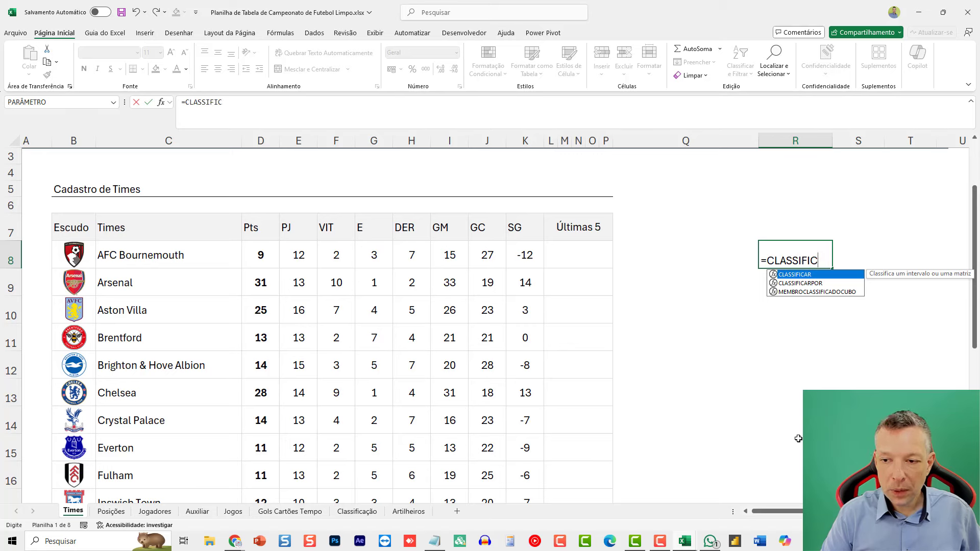
pyautogui.write('AR(')
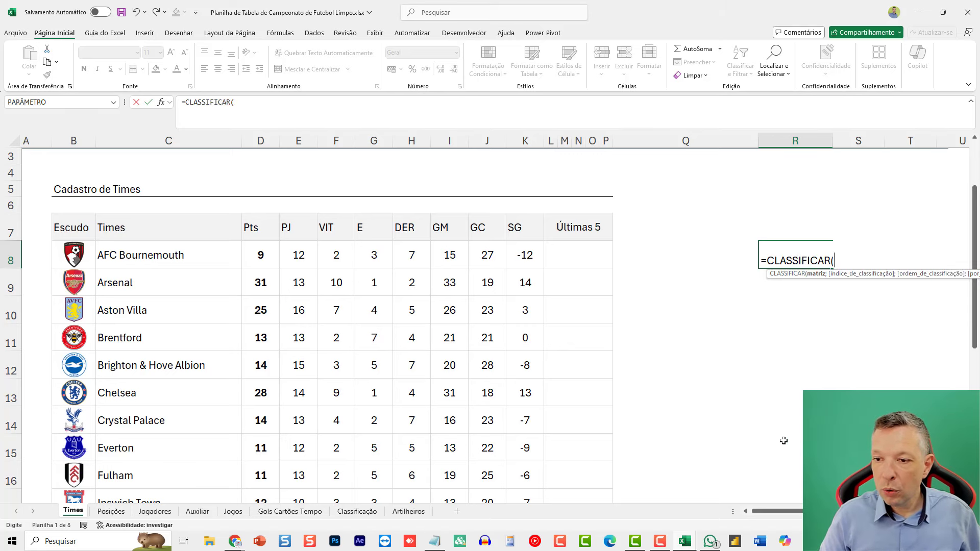
pyautogui.moveTo(777, 513); pyautogui.dragTo(816, 512)
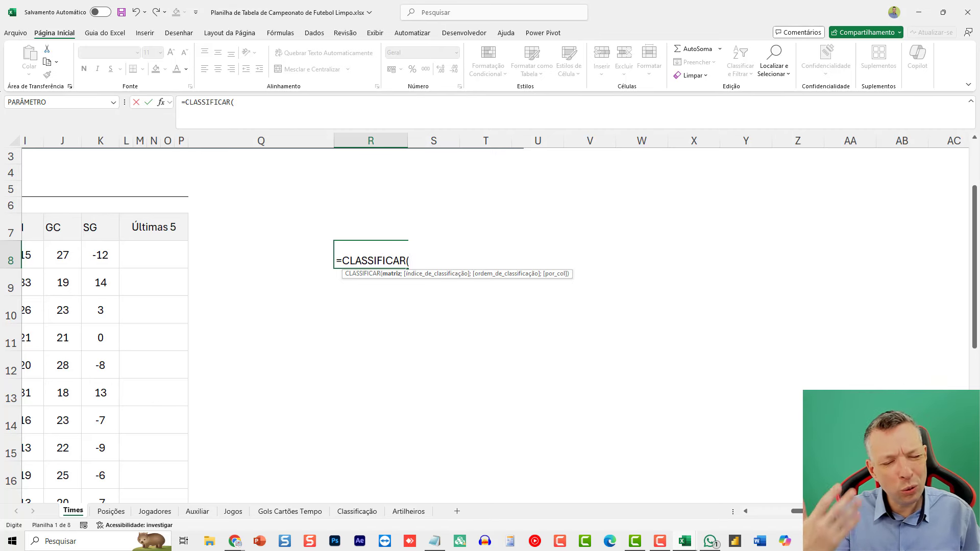
pyautogui.write('EMP')
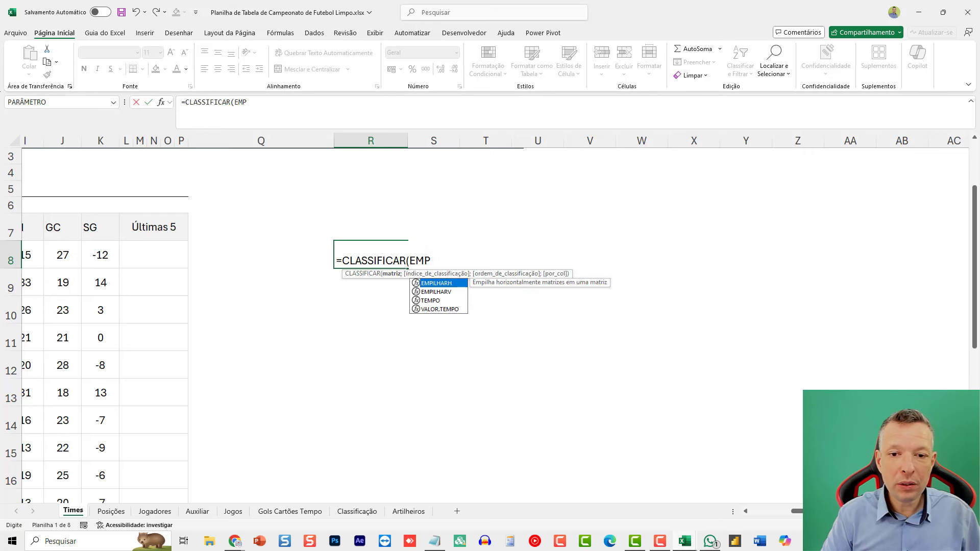
pyautogui.write('ILHAR')
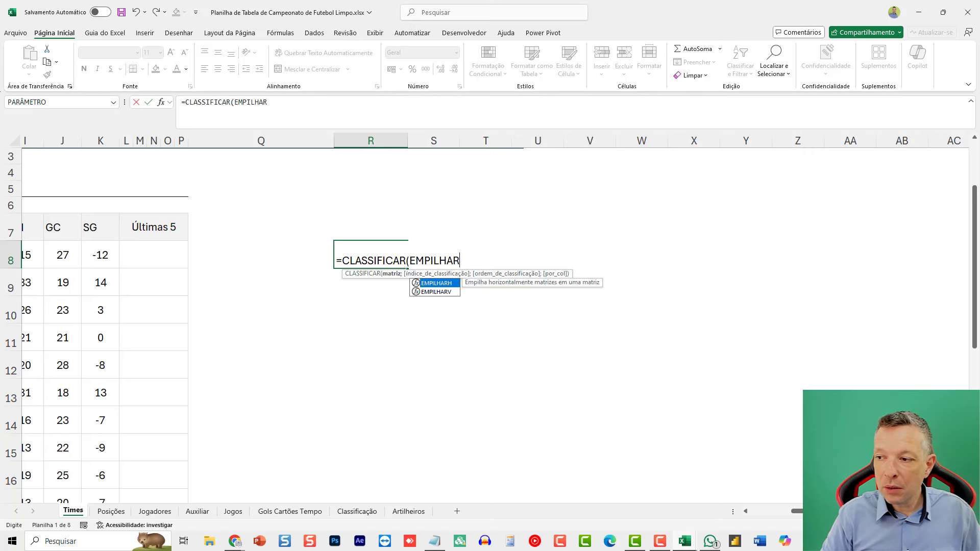
pyautogui.write('V')
pyautogui.press('Tab')
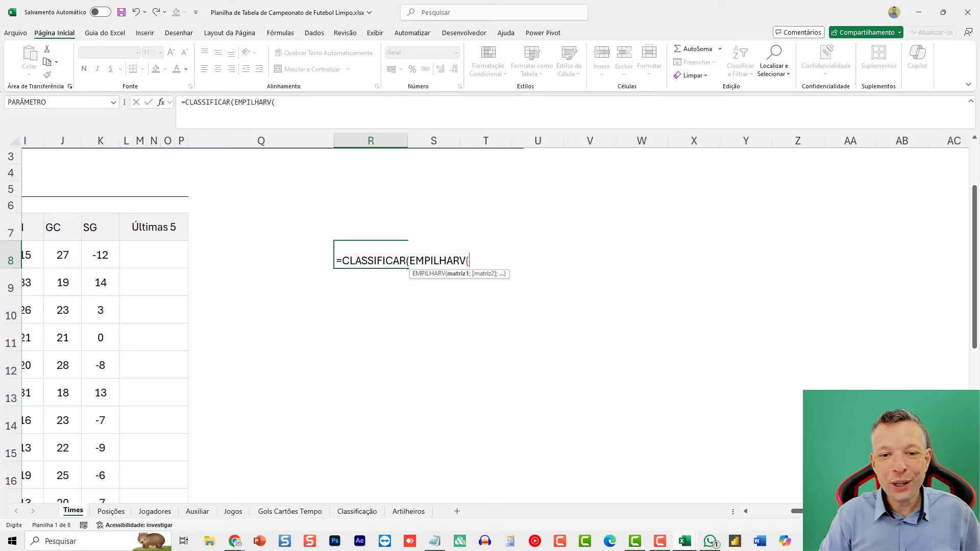
# Step: Nest ESCOLHERCOLS inside EMPILHARV and reference the whole tJogos table on the Jogos sheet as its array
pyautogui.write('ES')
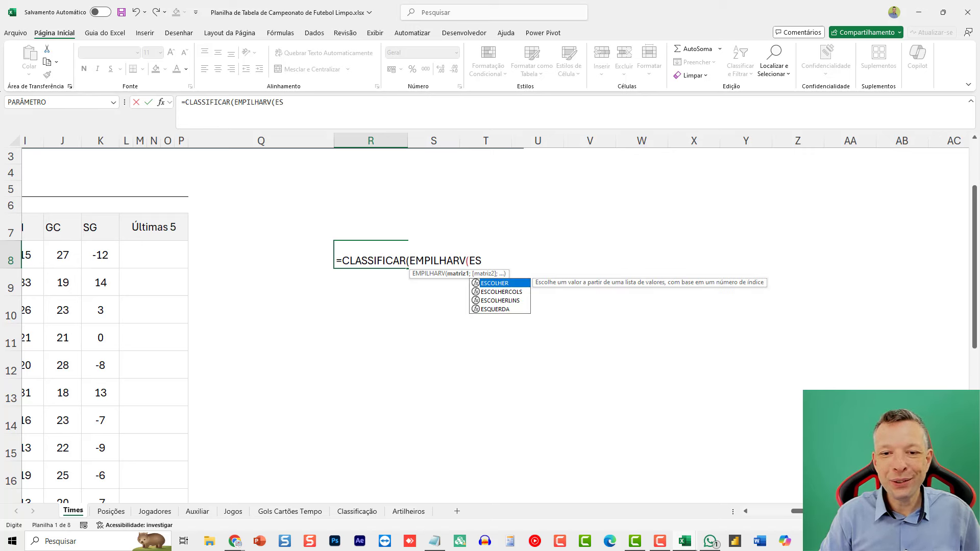
pyautogui.write('COLHERCO')
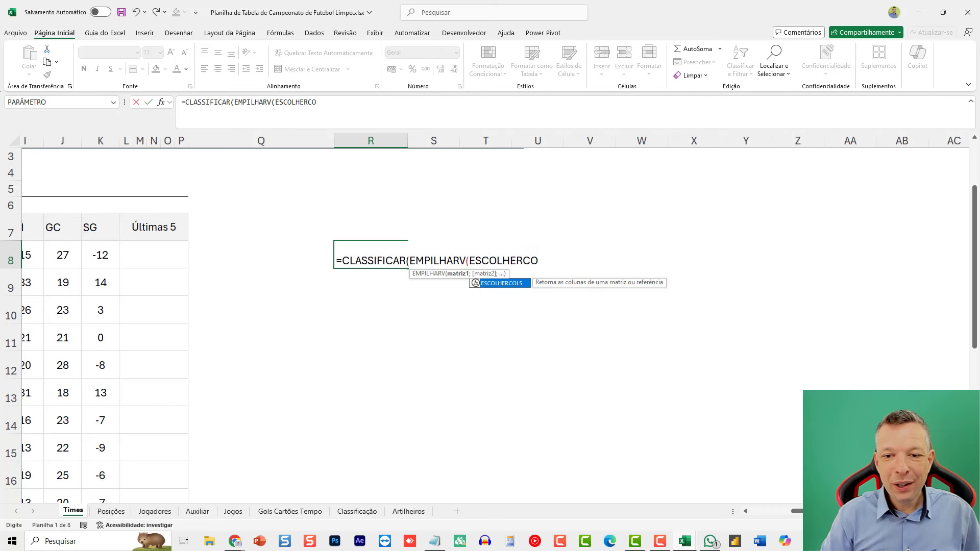
pyautogui.write('LS(')
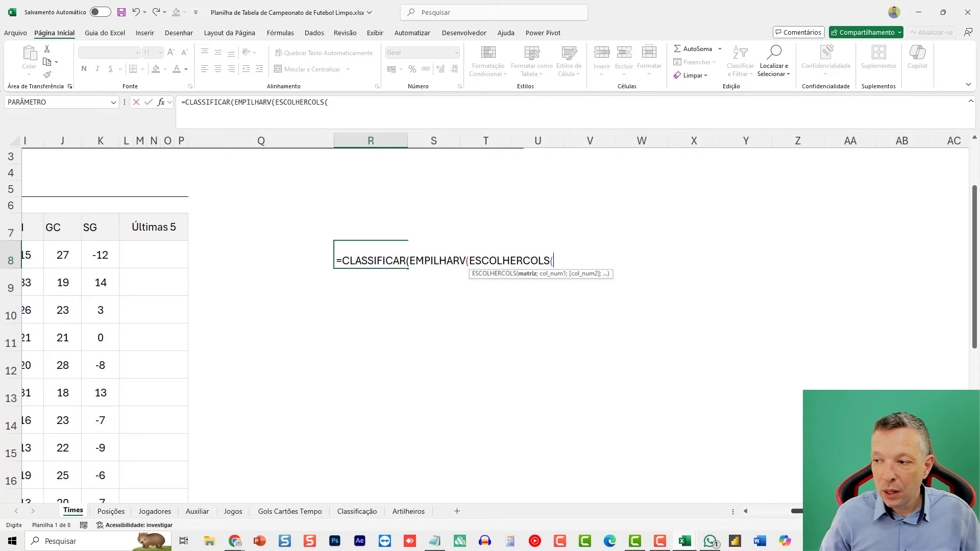
pyautogui.click(233, 512)
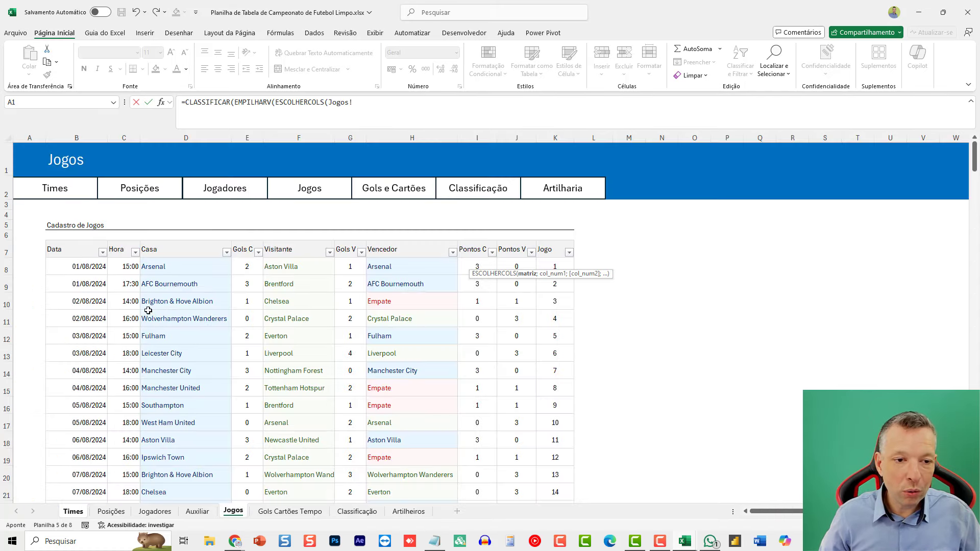
pyautogui.moveTo(71, 262); pyautogui.dragTo(570, 375)
pyautogui.scroll(20, 570, 376)
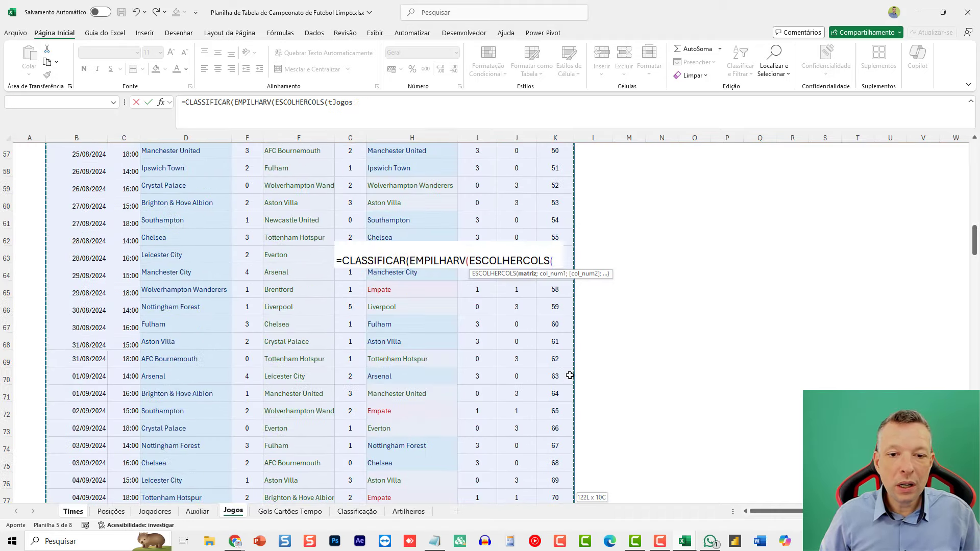
pyautogui.scroll(1, 570, 376)
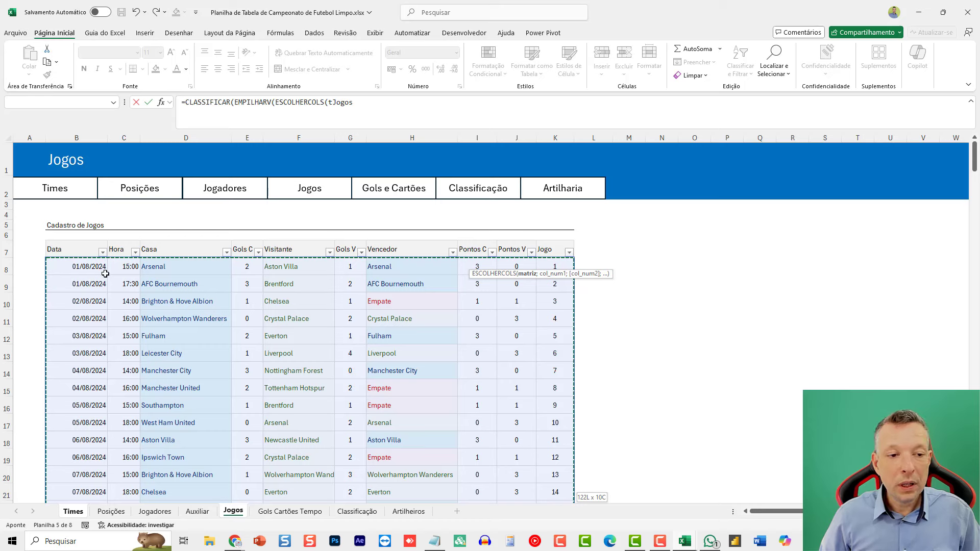
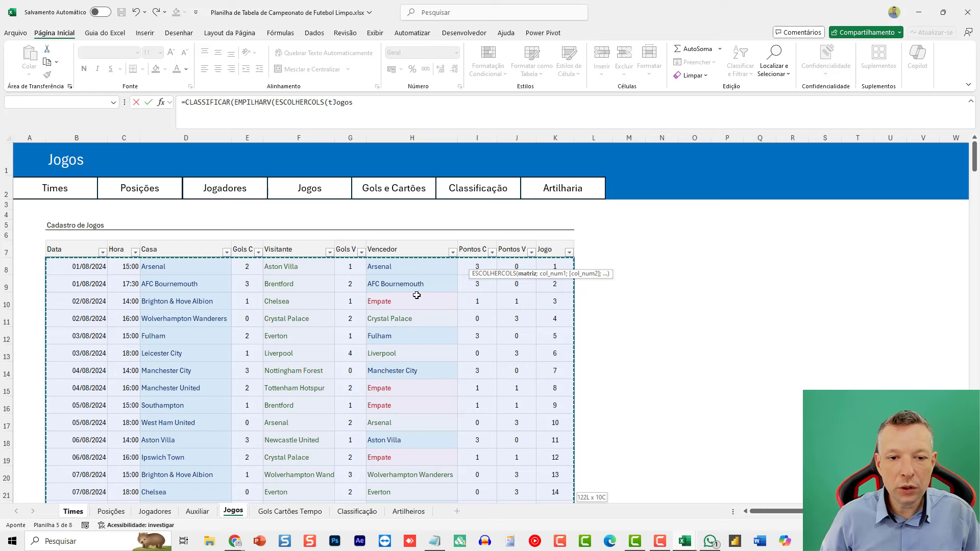
# Step: Pick columns 1, 2, 3 and 7 of tJogos in ESCOLHERCOLS, close all three functions and enter the formula
pyautogui.click(364, 102)
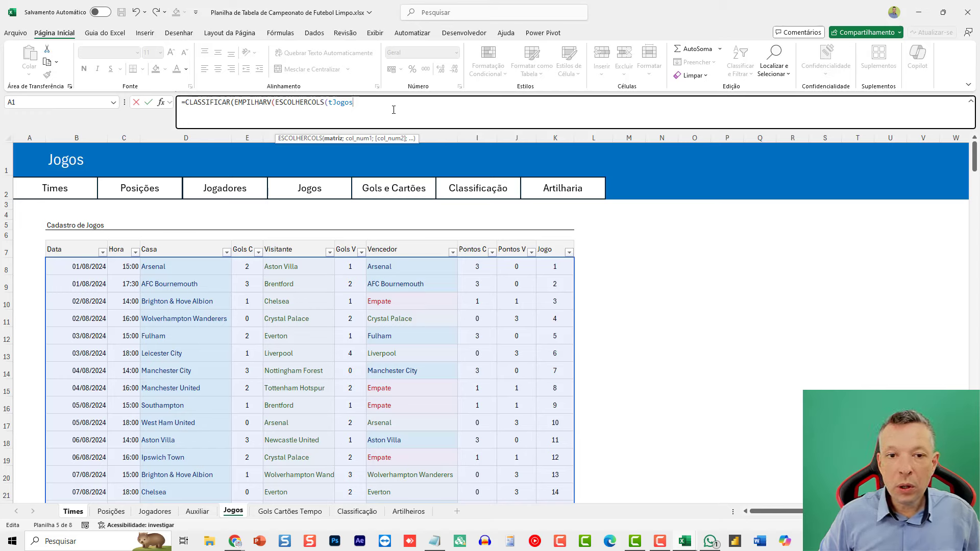
pyautogui.write(';')
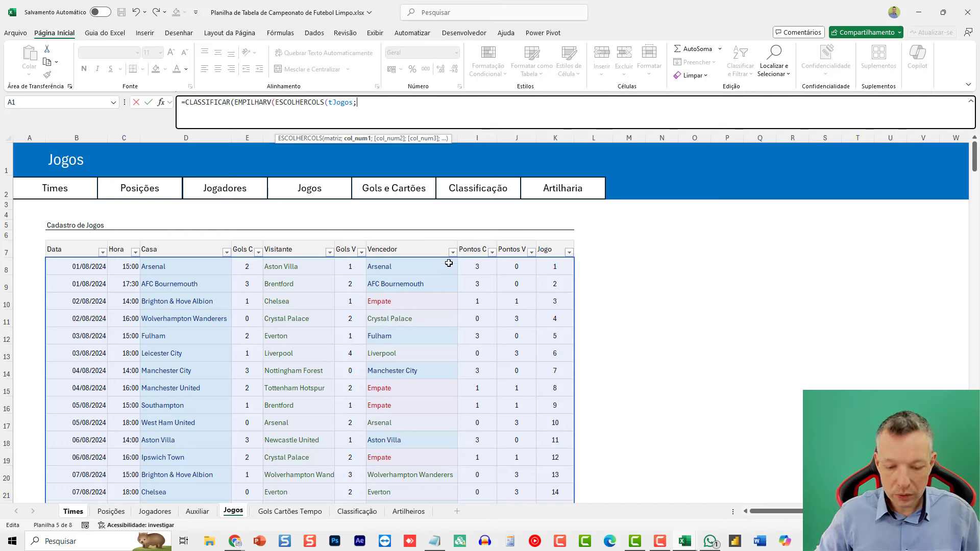
pyautogui.write('1;2;')
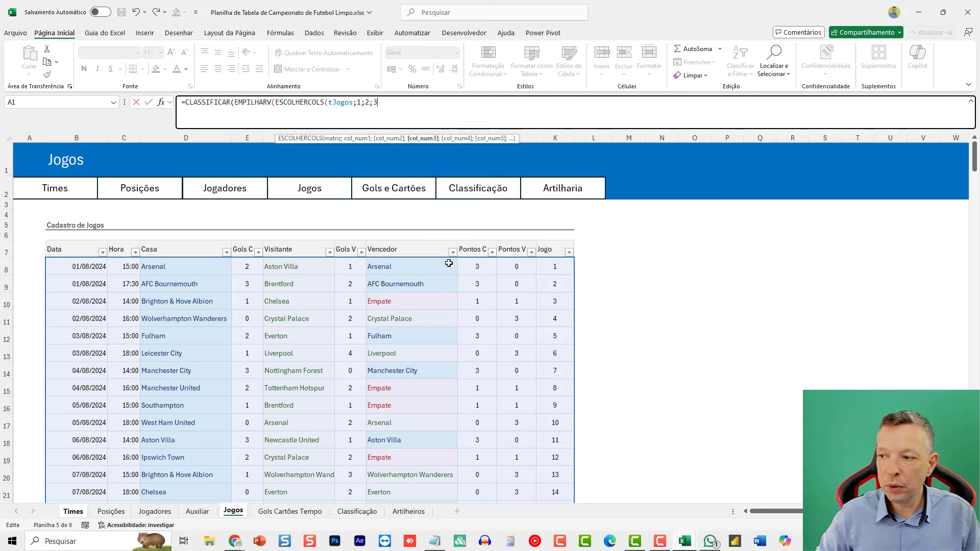
pyautogui.write('3;7')
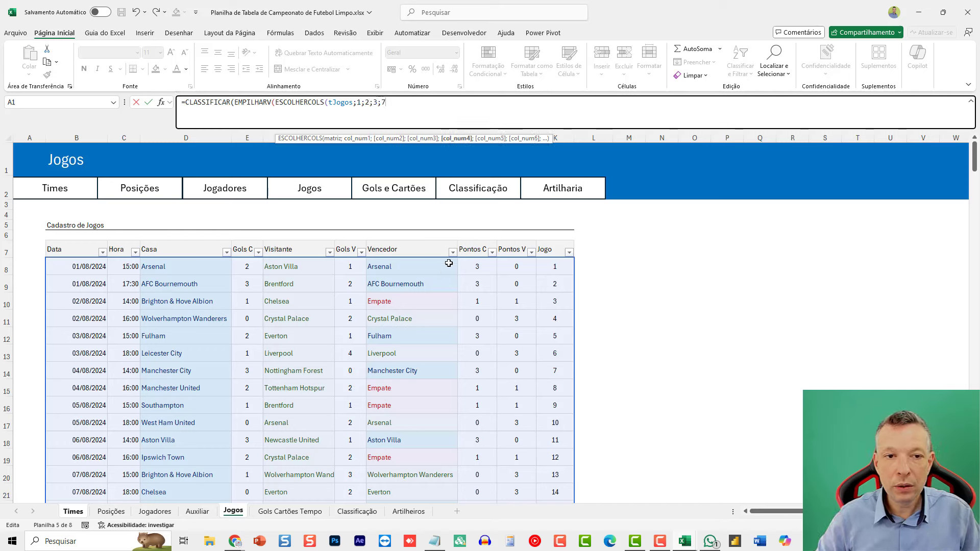
pyautogui.write(')')
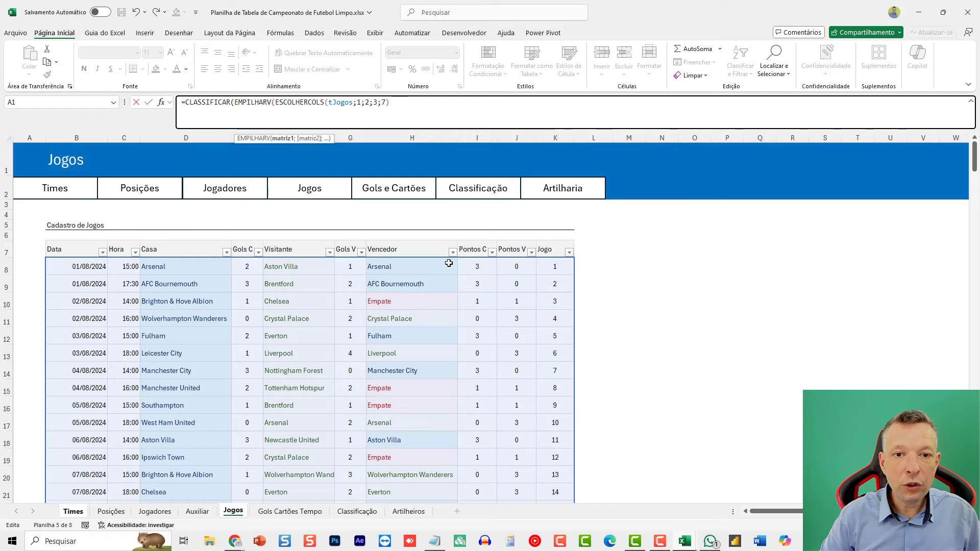
pyautogui.write(')')
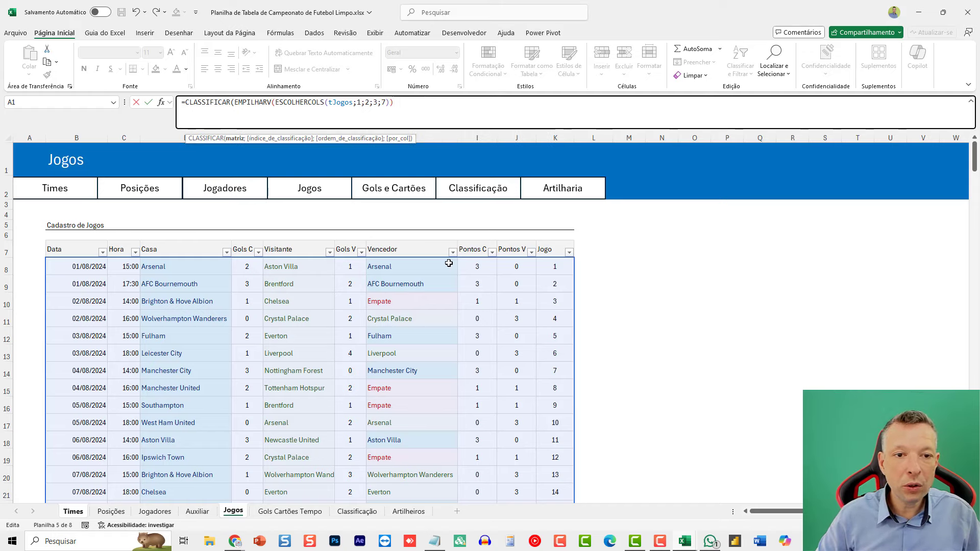
pyautogui.write(')')
pyautogui.press('Return')
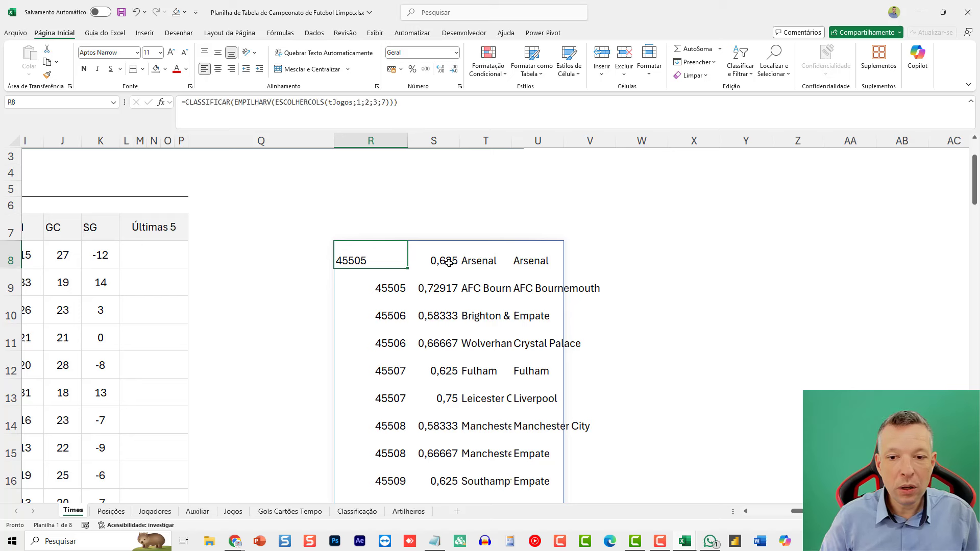
# Step: Try the Data number format on the first spilled values in R8:R12 and undo it
pyautogui.moveTo(373, 282); pyautogui.dragTo(385, 335)
pyautogui.hotkey('ctrl', '1')
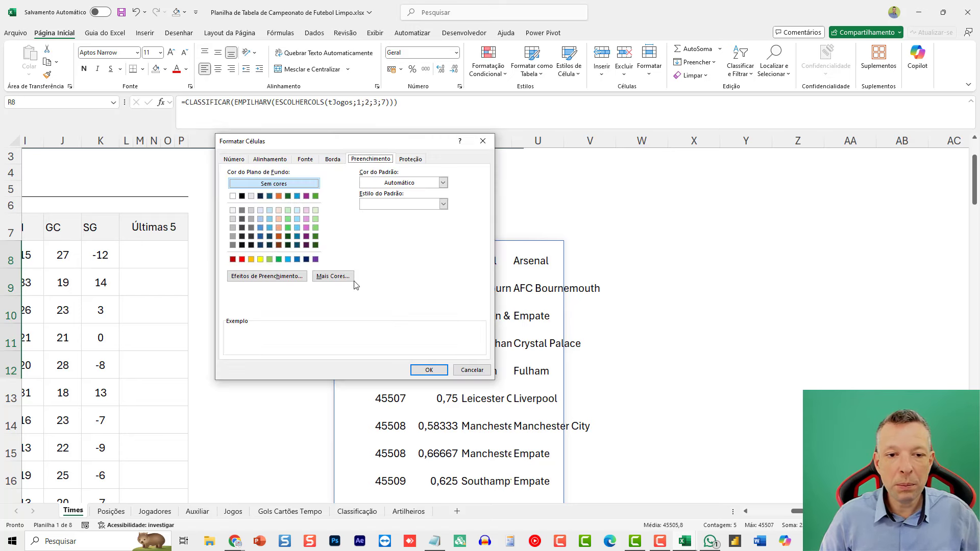
pyautogui.click(234, 160)
pyautogui.click(241, 210)
pyautogui.click(429, 370)
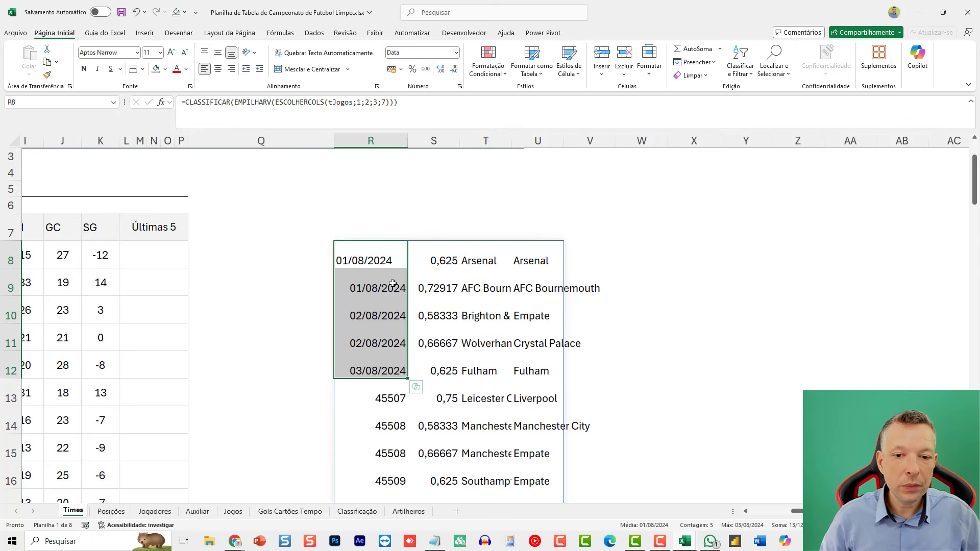
pyautogui.hotkey('ctrl', 'z')
# Step: Check the time, home team and winner columns of the spilled result, ending on the formula in R8
pyautogui.moveTo(435, 260); pyautogui.dragTo(439, 373)
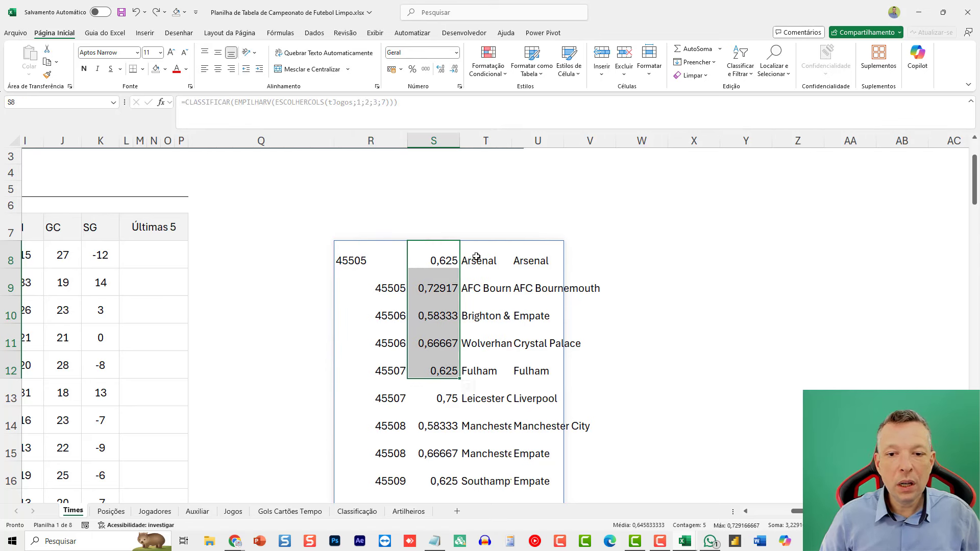
pyautogui.moveTo(475, 253); pyautogui.dragTo(477, 376)
pyautogui.moveTo(531, 261); pyautogui.dragTo(534, 398)
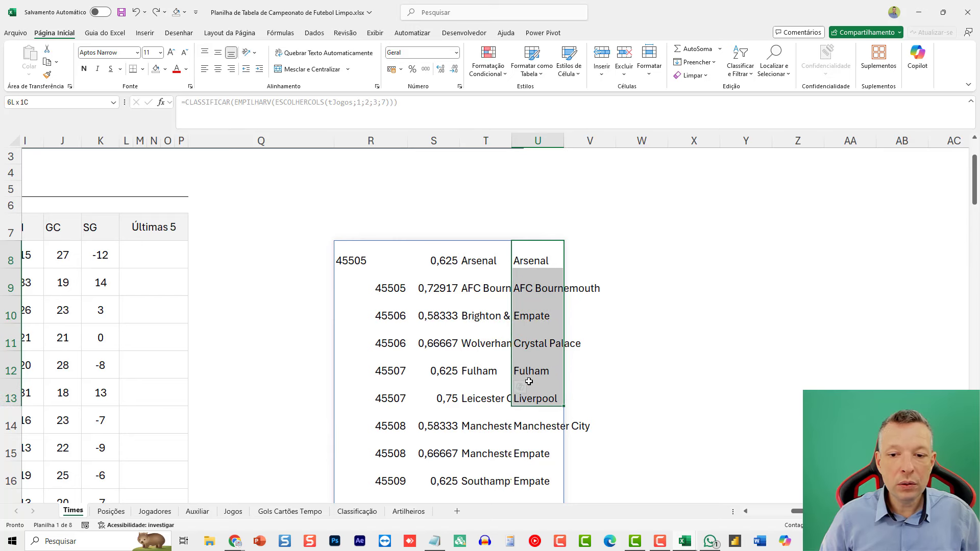
pyautogui.click(382, 255)
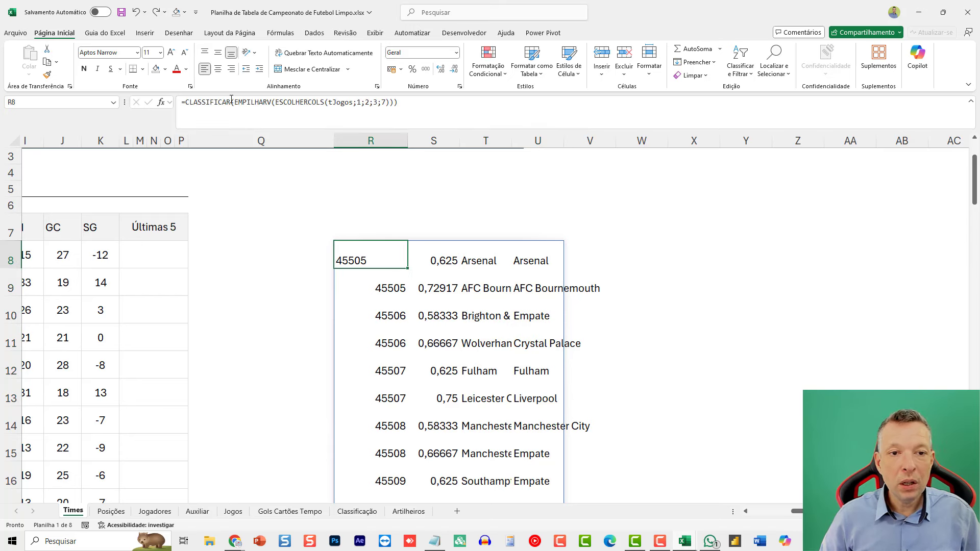
# Step: Copy the whole formula from R8, clear the cell and paste the formula back into it for editing
pyautogui.tripleClick(422, 100)
pyautogui.hotkey('ctrl', 'c')
pyautogui.press('Escape')
pyautogui.press('Delete')
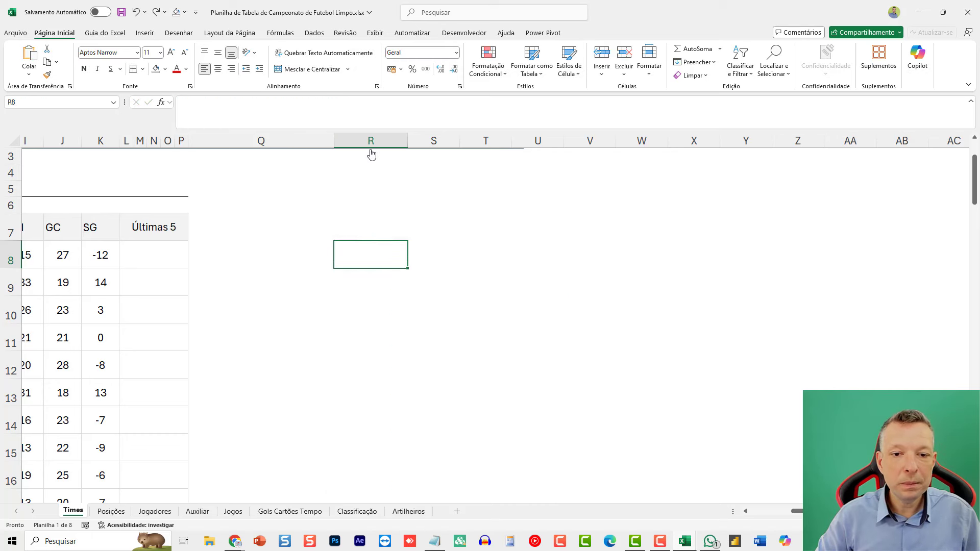
pyautogui.press('F2')
pyautogui.hotkey('ctrl', 'v')
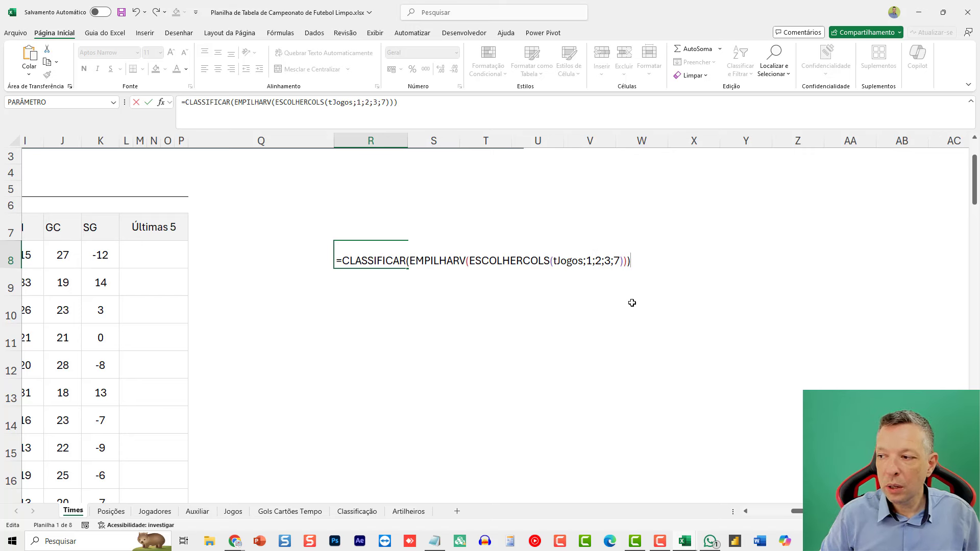
# Step: Reopen CLASSIFICAR in the R8 formula and add a second ESCOLHERCOLS that references the whole tJogos table on the Jogos sheet
pyautogui.press('BackSpace')
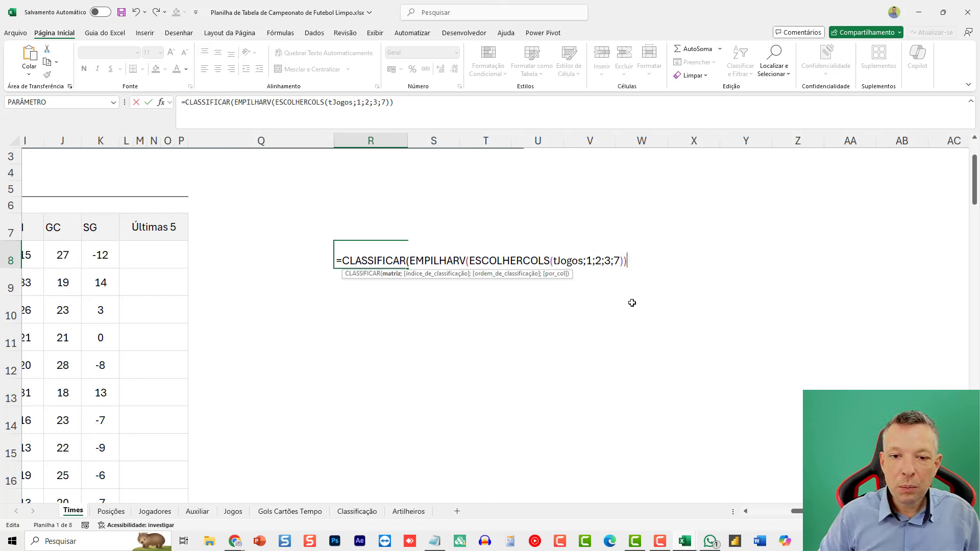
pyautogui.write(';')
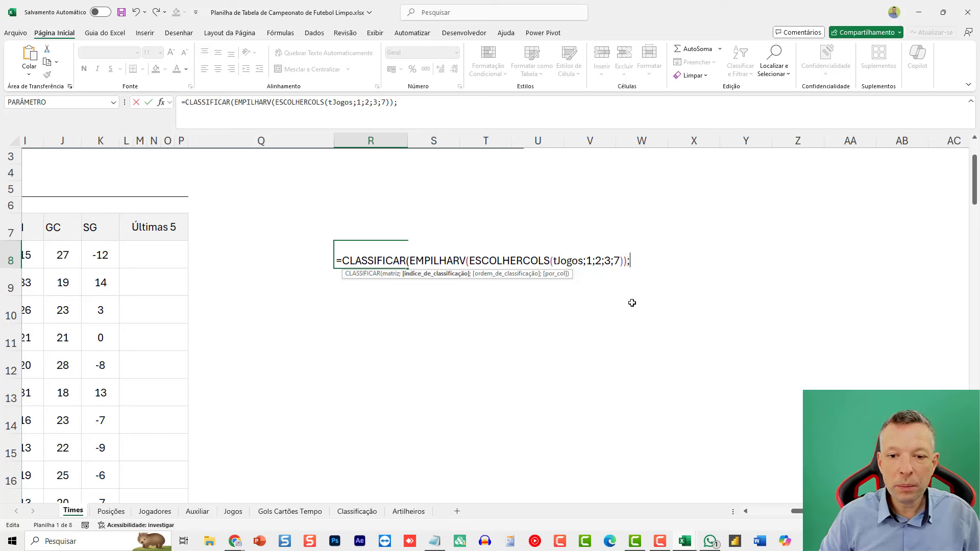
pyautogui.write('ESCOLH')
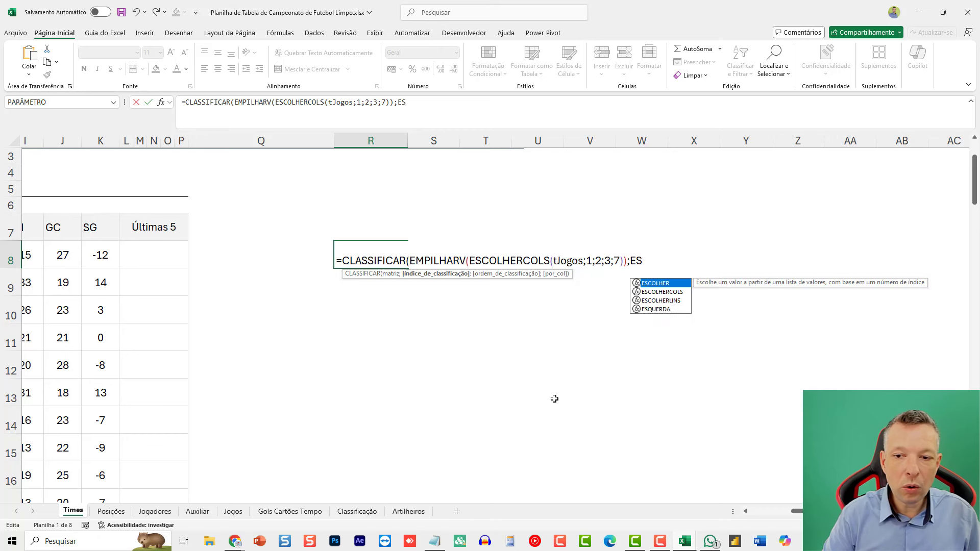
pyautogui.write('ERCOLS')
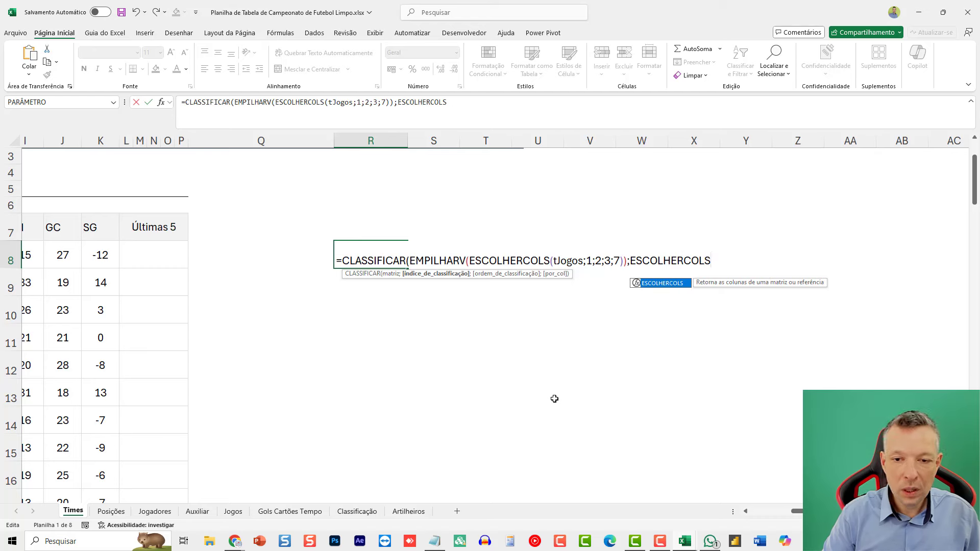
pyautogui.write('(')
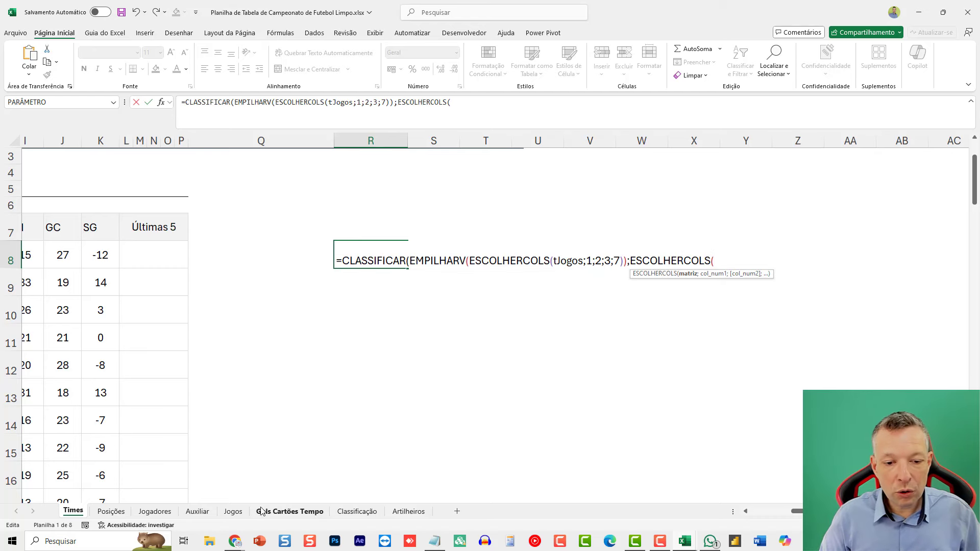
pyautogui.click(235, 513)
pyautogui.moveTo(67, 266); pyautogui.dragTo(559, 398)
pyautogui.hotkey('ctrl', 'shift', 'Down')
pyautogui.scroll(9, 559, 398)
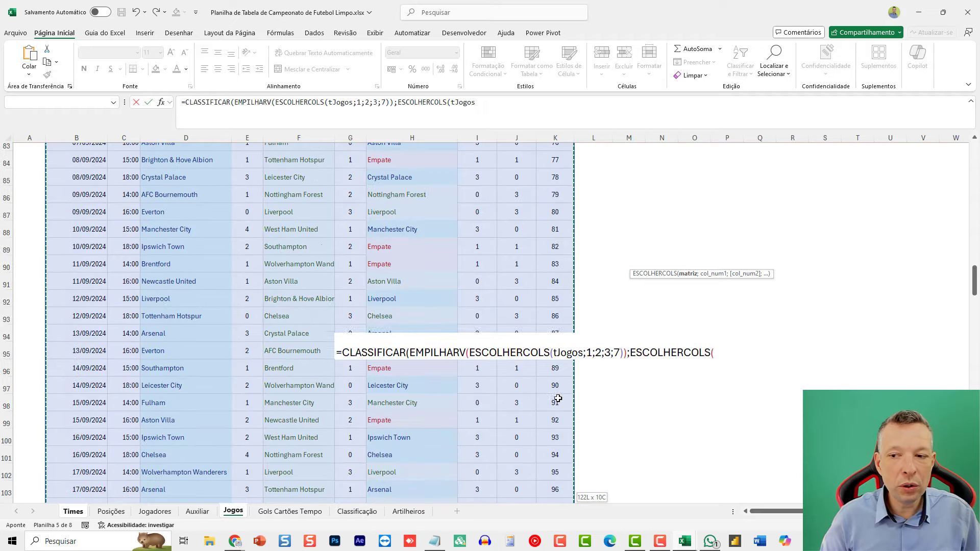
pyautogui.scroll(20, 946, 281)
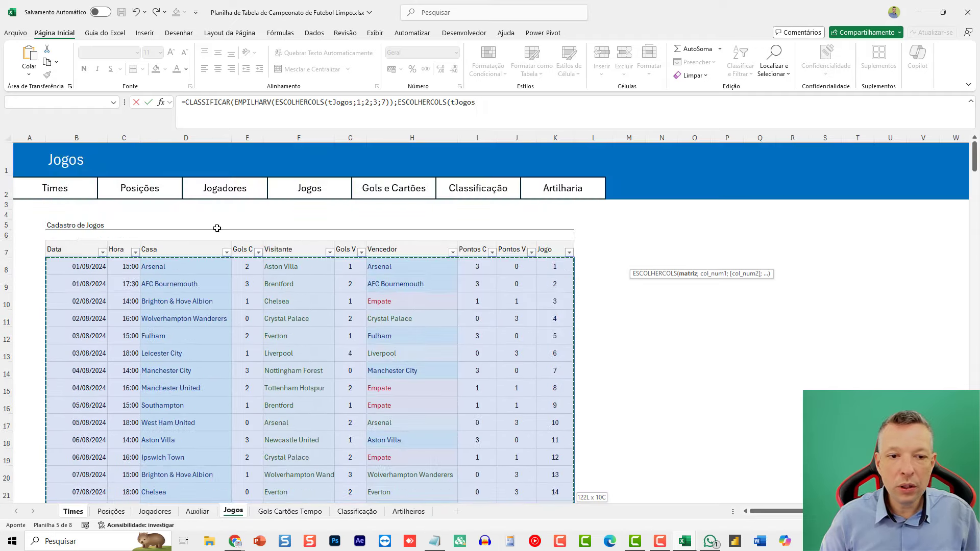
# Step: Pick columns 1, 2, 5 and 7 of tJogos in the second ESCOLHERCOLS and close that function
pyautogui.write(';')
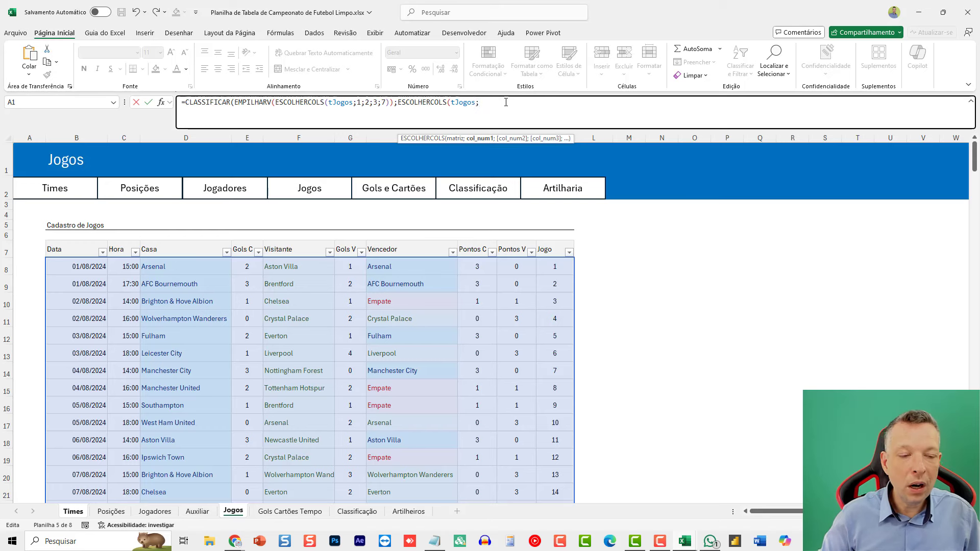
pyautogui.write('1;2')
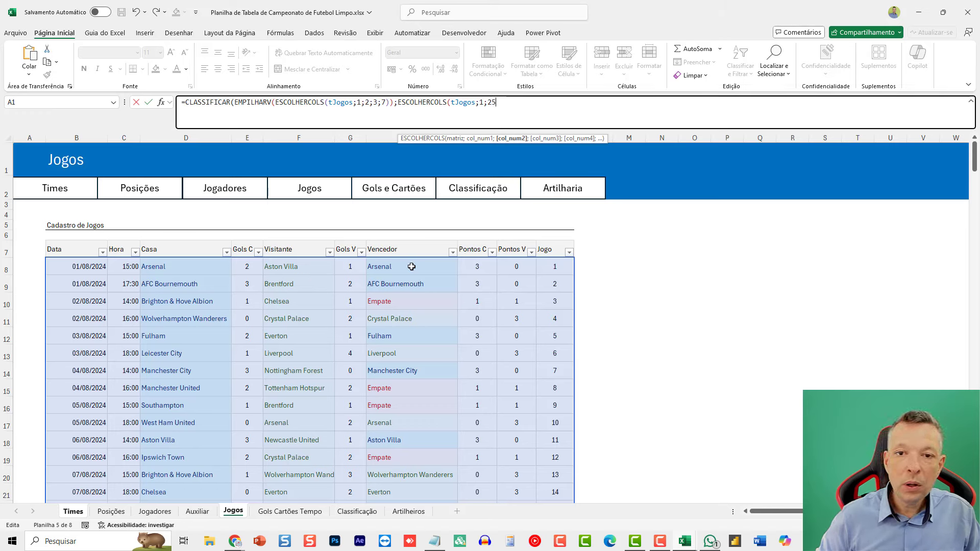
pyautogui.write(';5;')
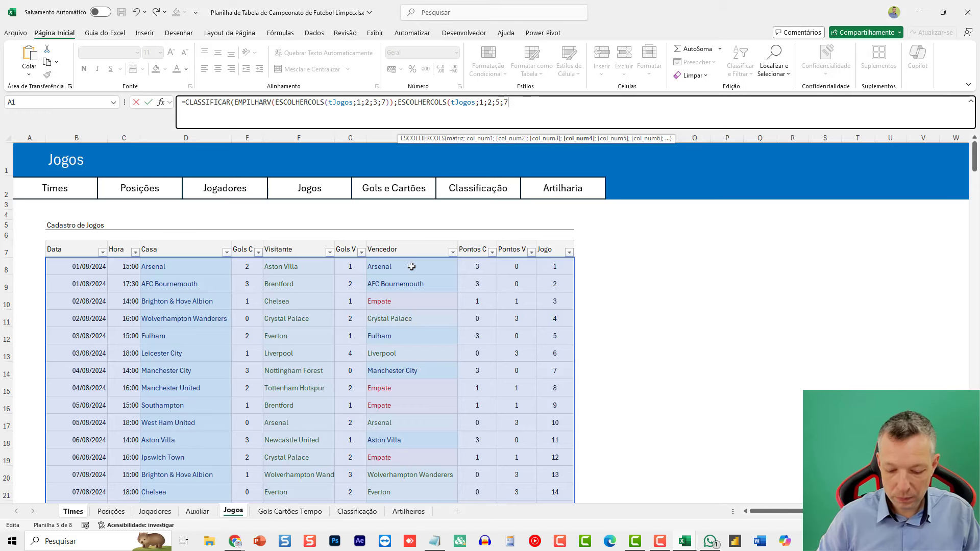
pyautogui.write('7))')
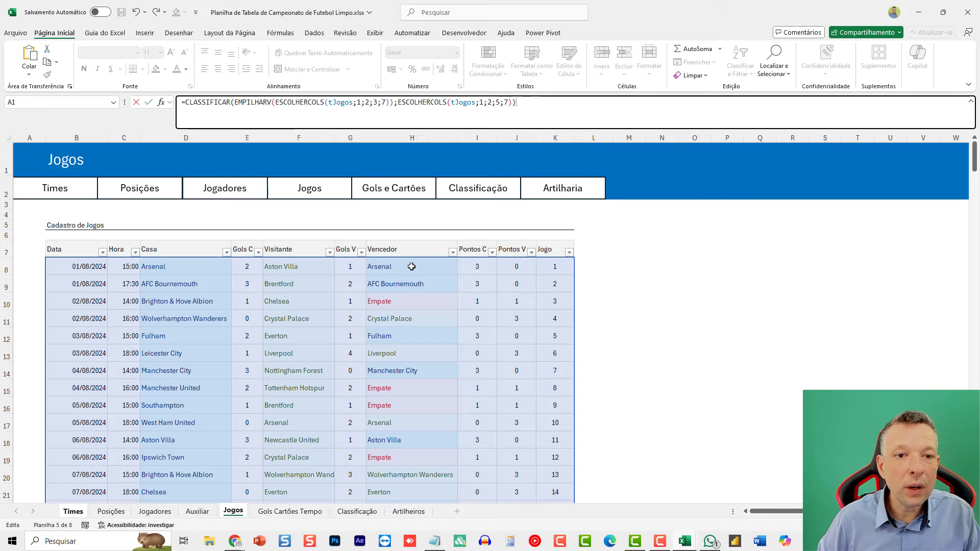
pyautogui.press('BackSpace')
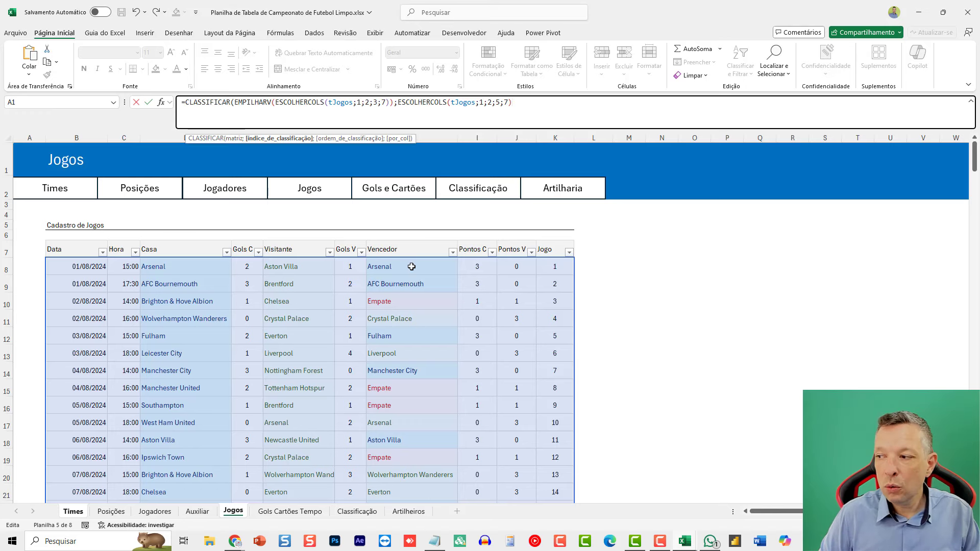
# Step: Add the array {3;1;2} after the second ESCOLHERCOLS as the sort index for CLASSIFICAR
pyautogui.write(';')
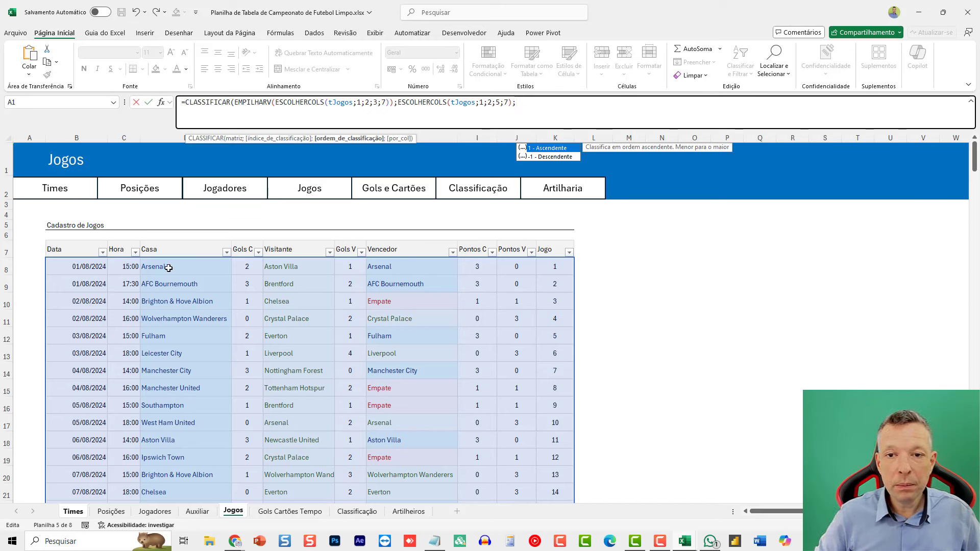
pyautogui.write('3')
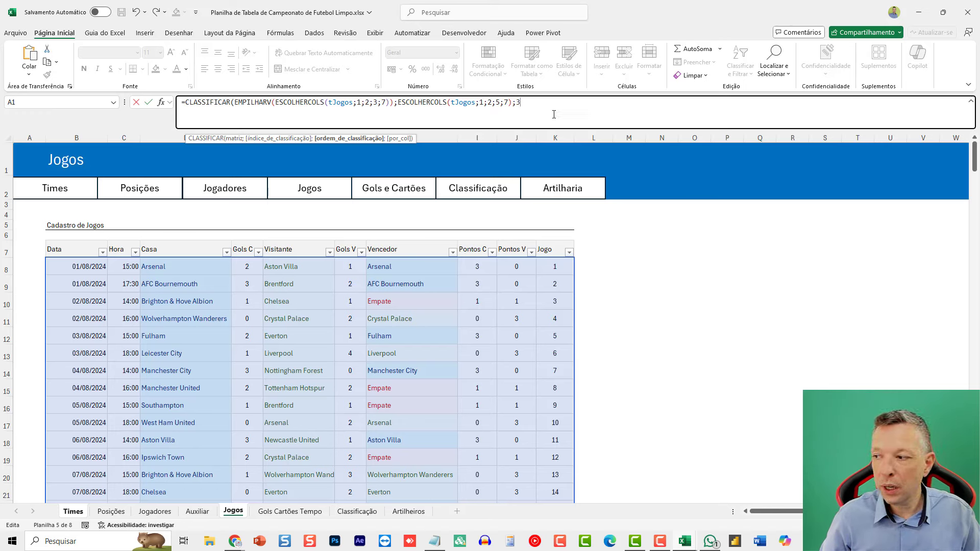
pyautogui.press('BackSpace')
pyautogui.write('{')
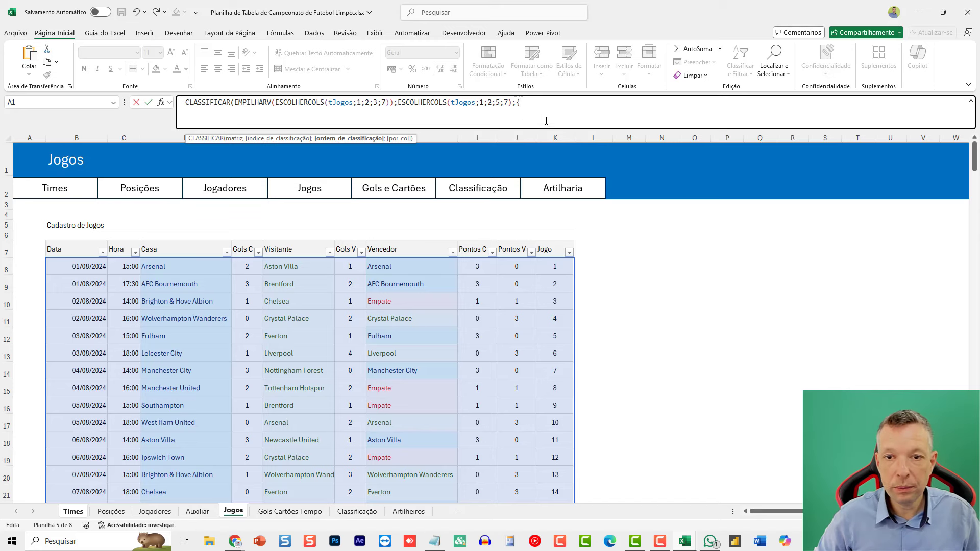
pyautogui.write('3')
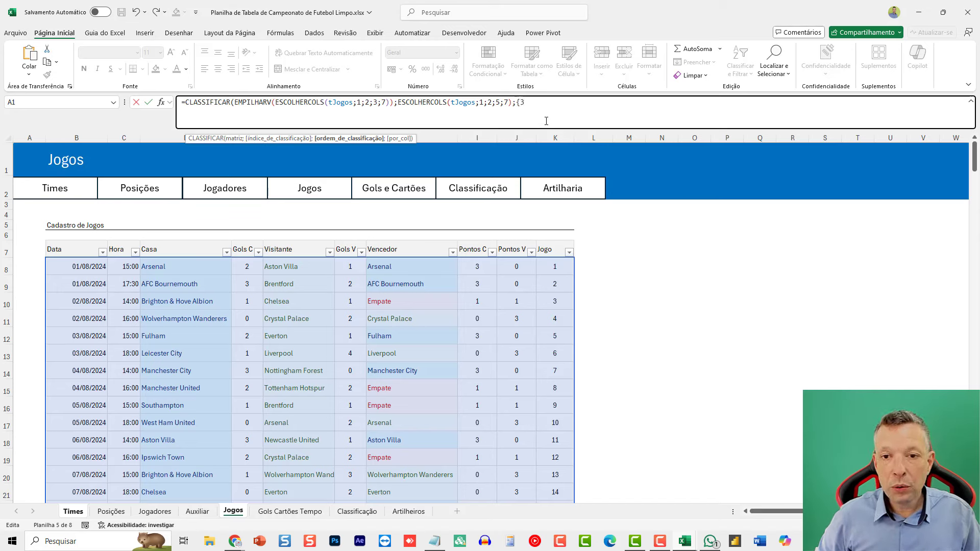
pyautogui.write(';')
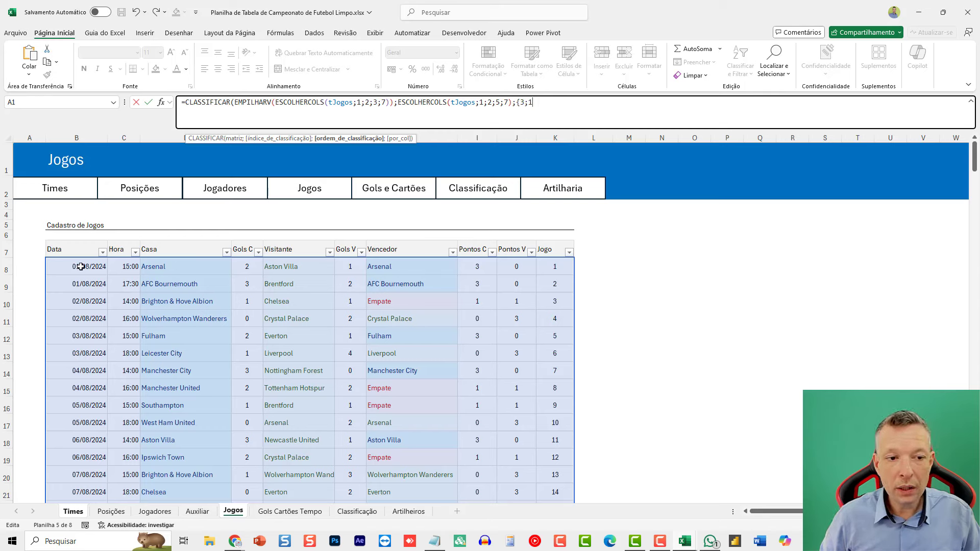
pyautogui.write('1;2')
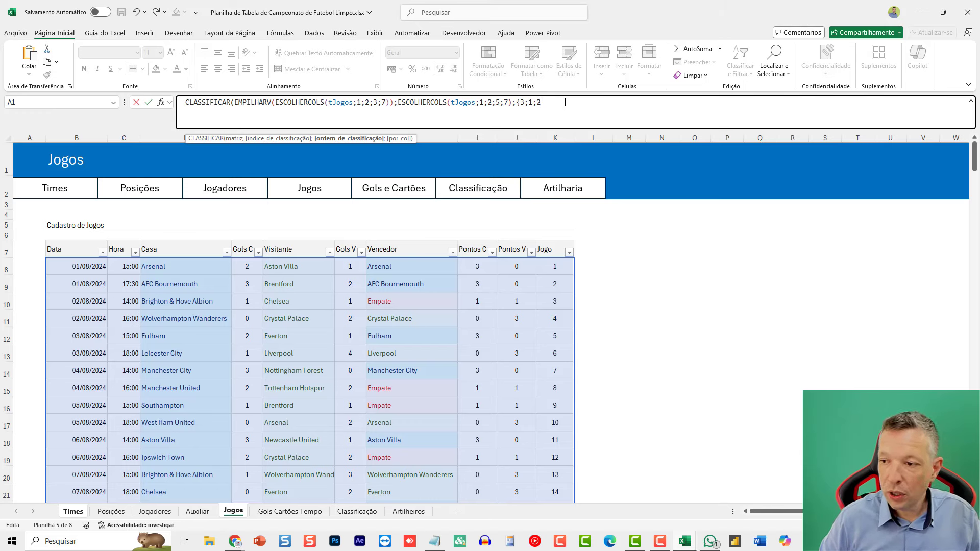
pyautogui.write('}')
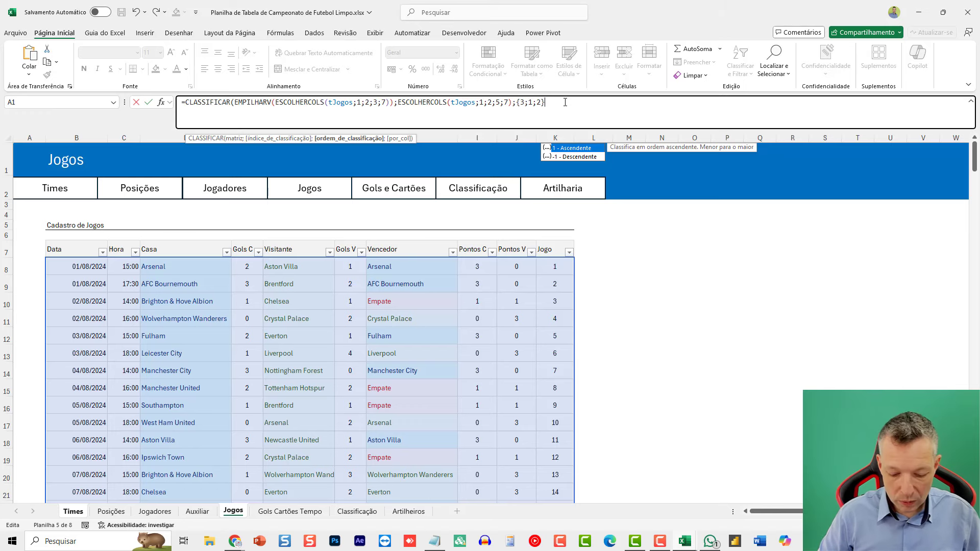
pyautogui.write('{')
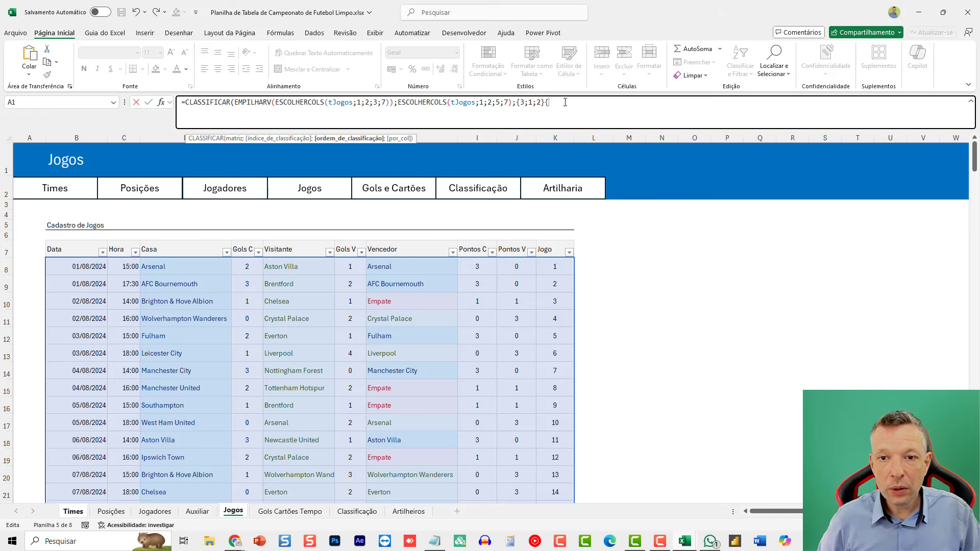
pyautogui.press('BackSpace')
pyautogui.write(';')
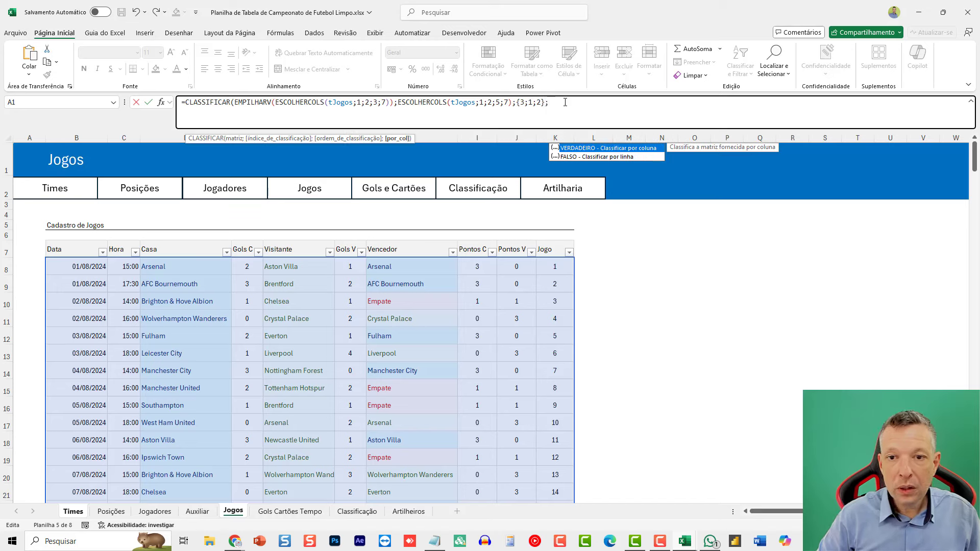
pyautogui.press('BackSpace')
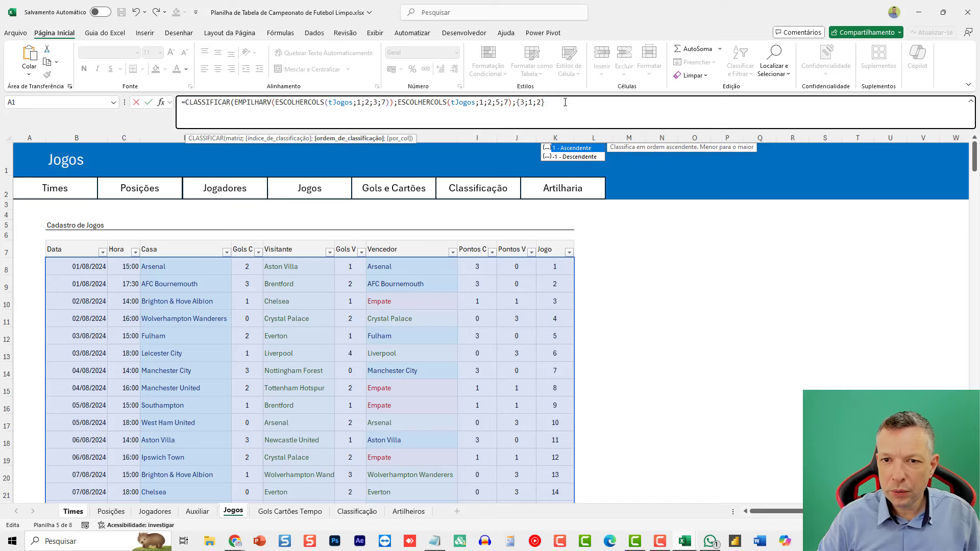
pyautogui.press('Escape')
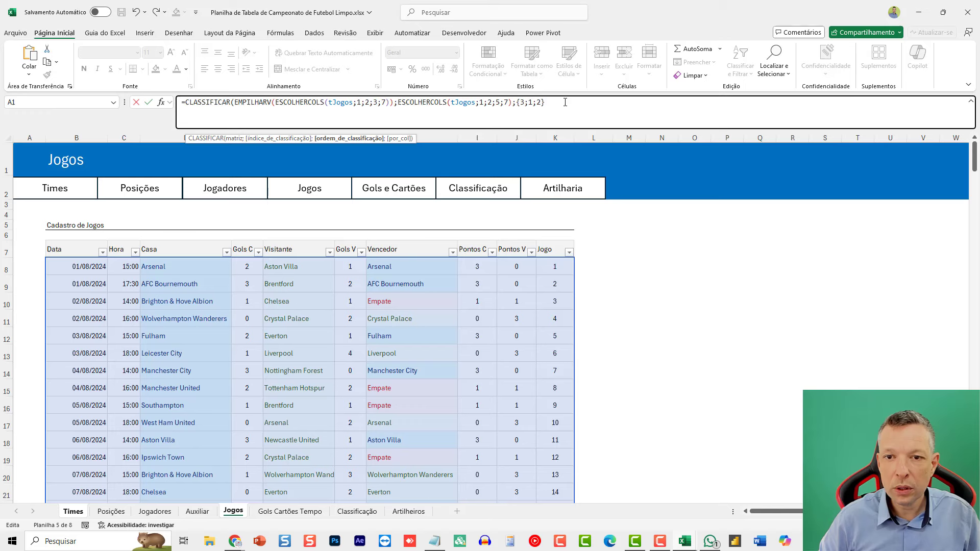
# Step: Move EMPILHARV's closing parenthesis from after the first ESCOLHERCOLS to after the second one, so it encloses both arrays
pyautogui.press('Left')
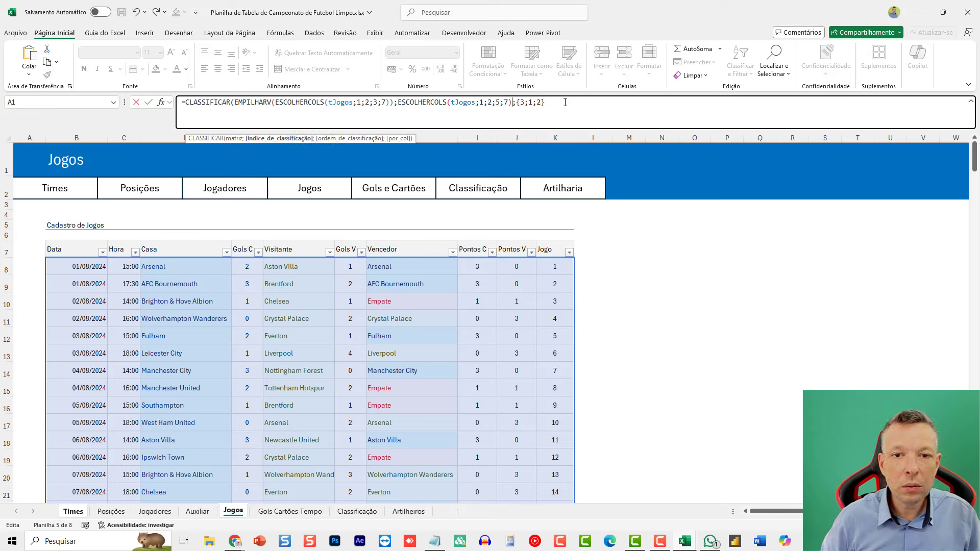
pyautogui.click(391, 101)
pyautogui.press('Delete')
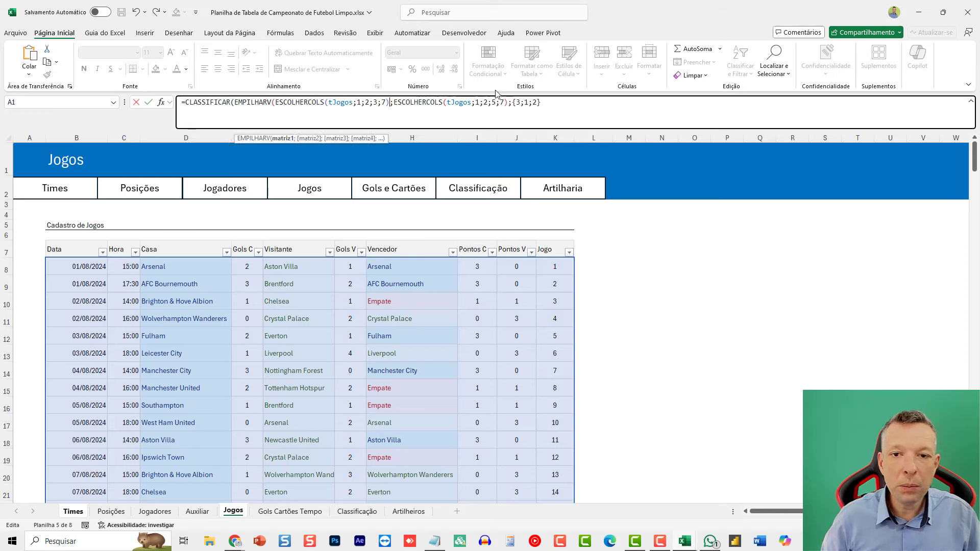
pyautogui.click(508, 102)
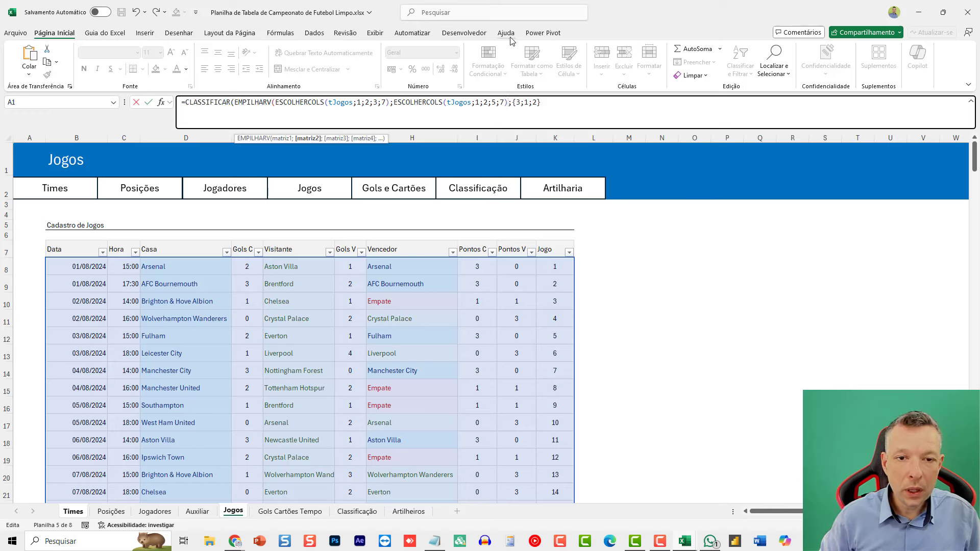
pyautogui.write(')')
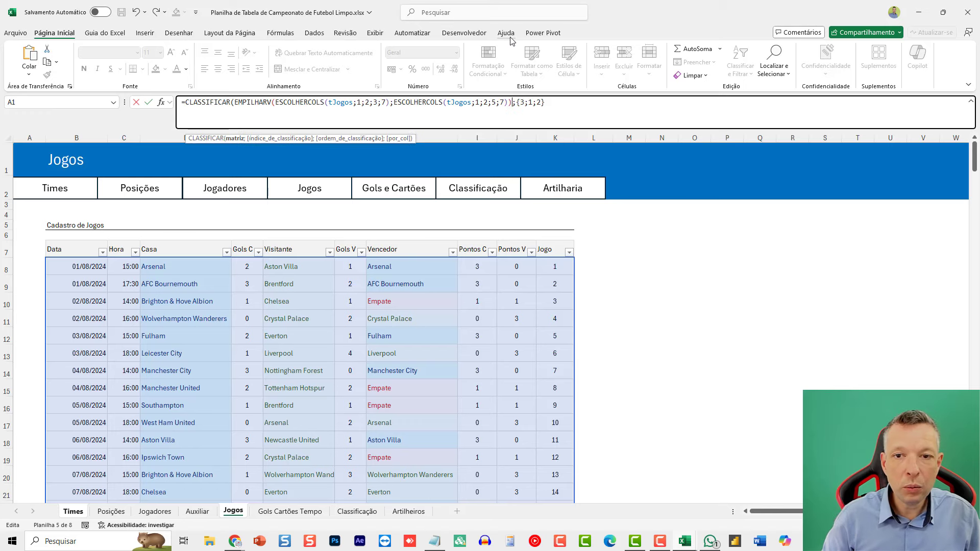
pyautogui.click(518, 99)
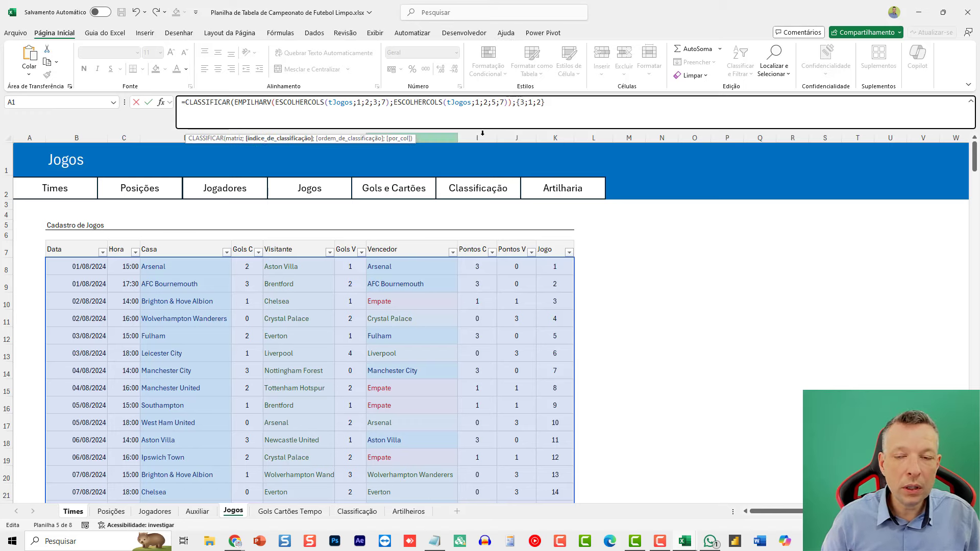
# Step: Set the sort order argument of CLASSIFICAR to {1;-1;-1} and close the function
pyautogui.write(';')
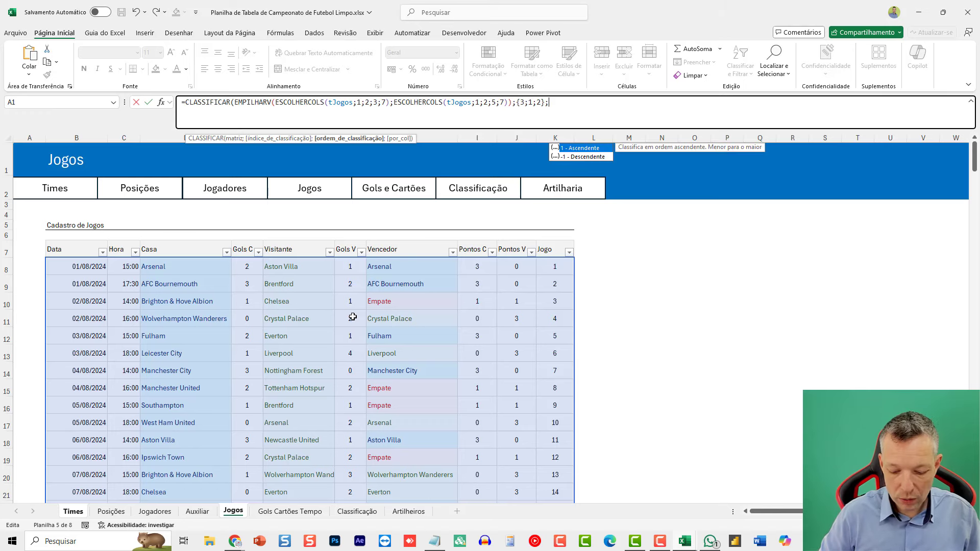
pyautogui.write('{1')
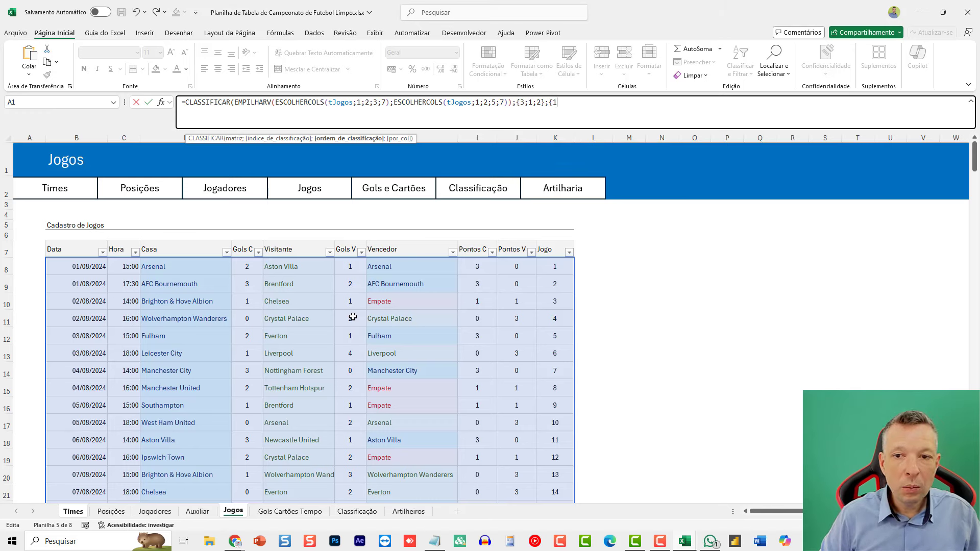
pyautogui.write(';-1')
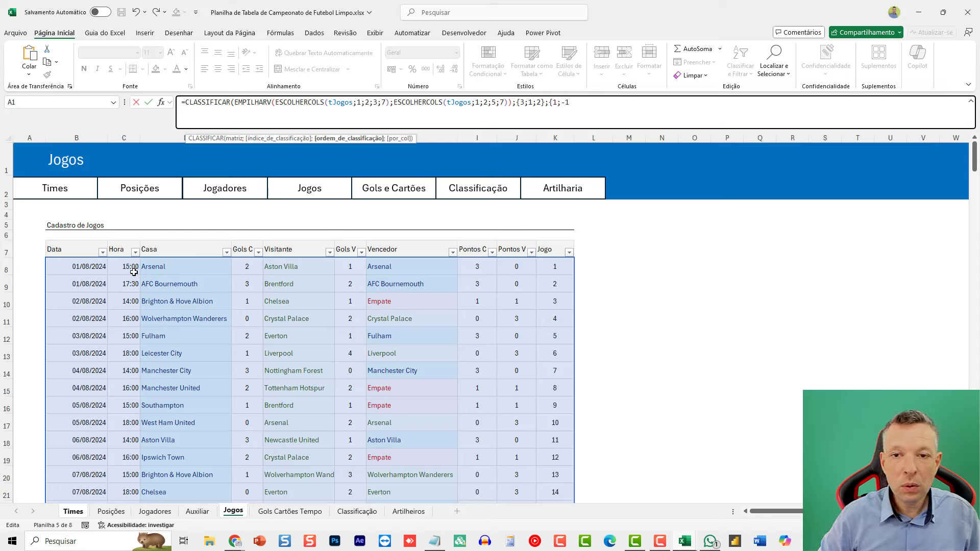
pyautogui.write(';-1')
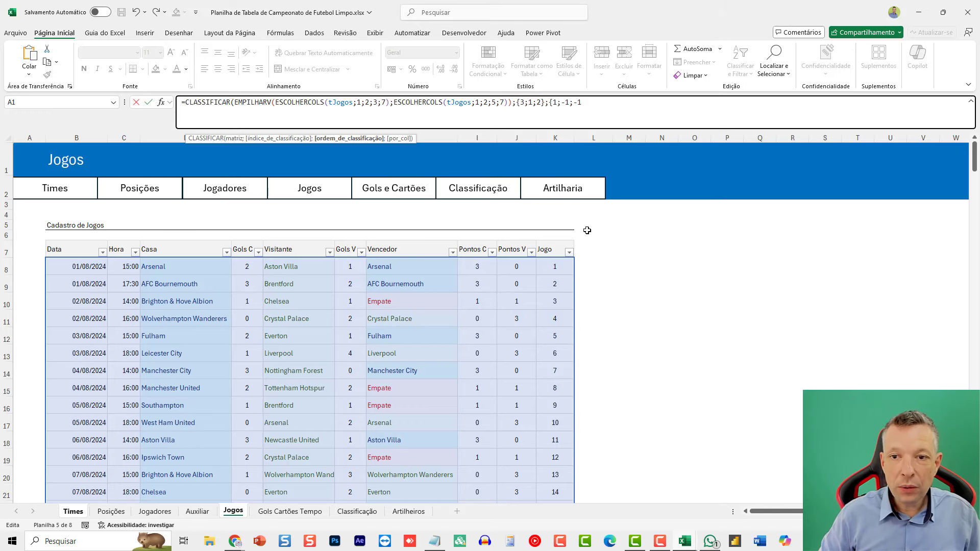
pyautogui.write('})')
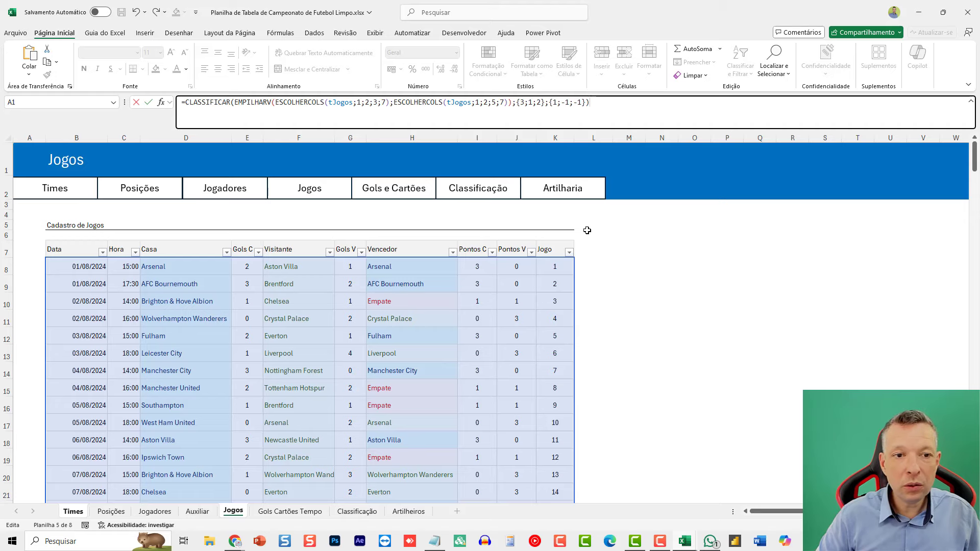
# Step: Commit the CLASSIFICAR formula in R8 and check the stacked list's sorting by team and date
pyautogui.press('Return')
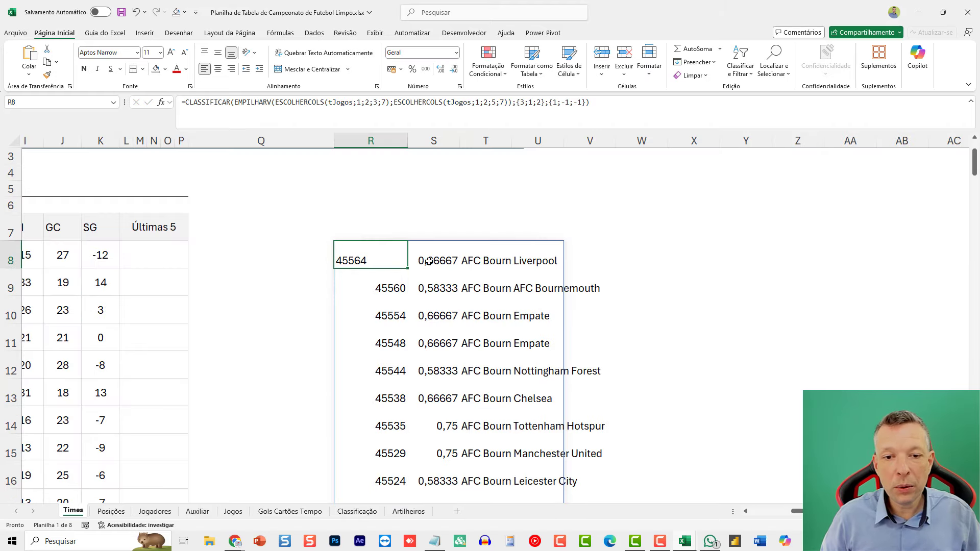
pyautogui.moveTo(385, 254); pyautogui.dragTo(396, 324)
pyautogui.moveTo(486, 259); pyautogui.dragTo(470, 454)
pyautogui.scroll(-1, 479, 445)
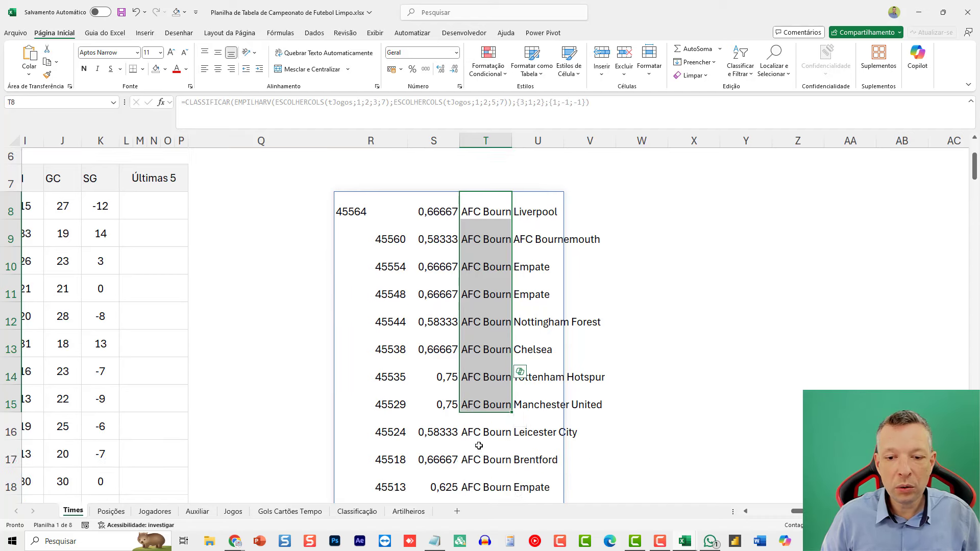
pyautogui.scroll(-1, 479, 446)
pyautogui.scroll(3, 479, 444)
# Step: Try the Data number format on the serial dates in R8:R13, and undo it
pyautogui.moveTo(375, 308); pyautogui.dragTo(409, 452)
pyautogui.hotkey('ctrl', '1')
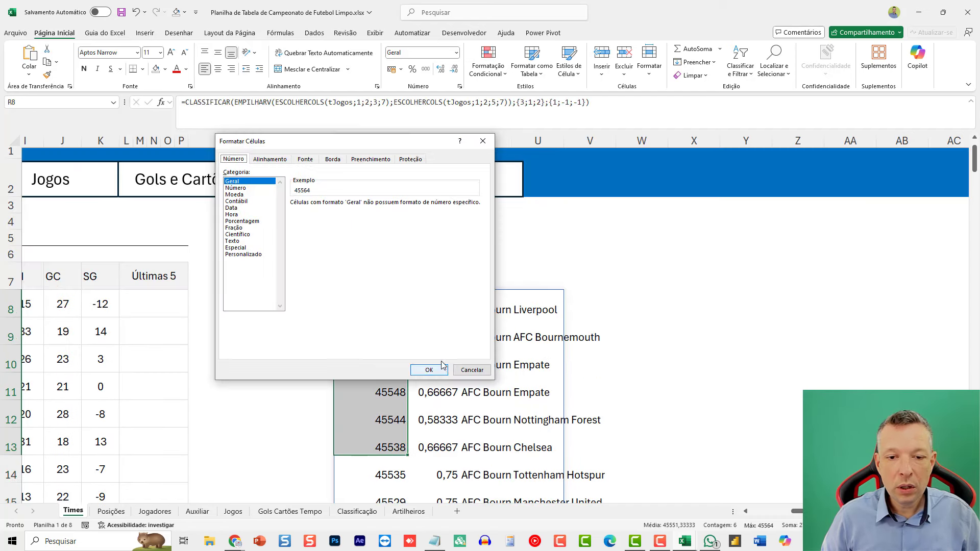
pyautogui.click(235, 208)
pyautogui.press('Return')
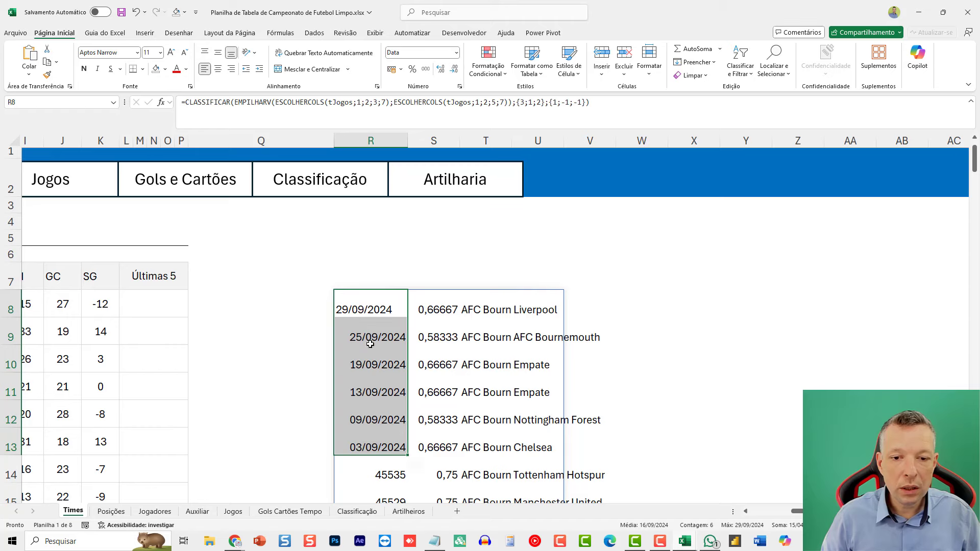
pyautogui.hotkey('ctrl', 'z')
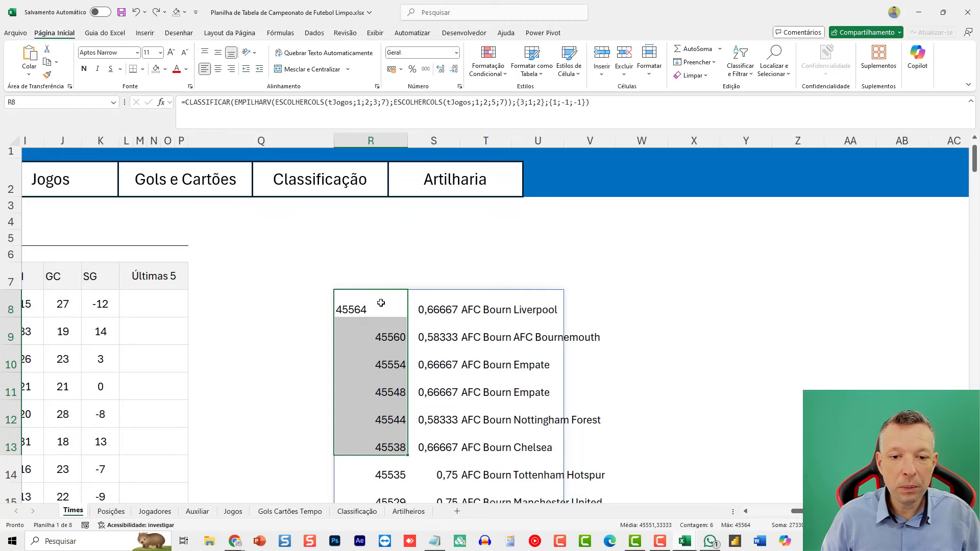
# Step: Autofit columns T and U to the team and winner names in the sorted list
pyautogui.click(381, 304)
pyautogui.scroll(-5, 423, 372)
pyautogui.scroll(2, 422, 373)
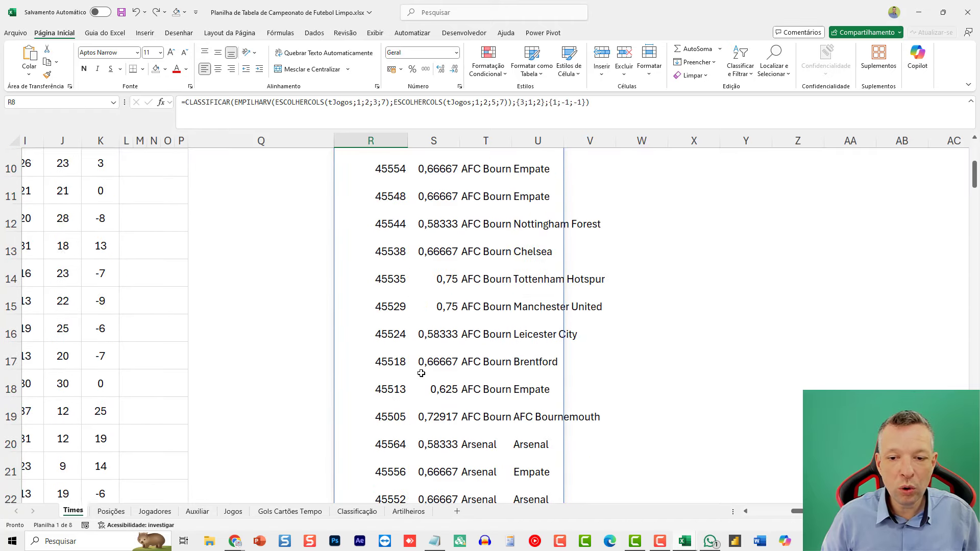
pyautogui.scroll(3, 422, 374)
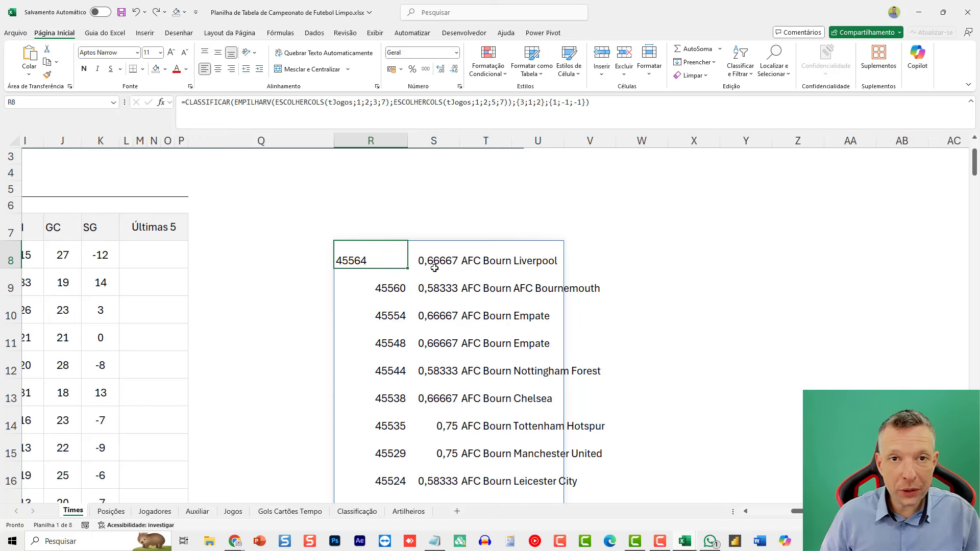
pyautogui.click(654, 253)
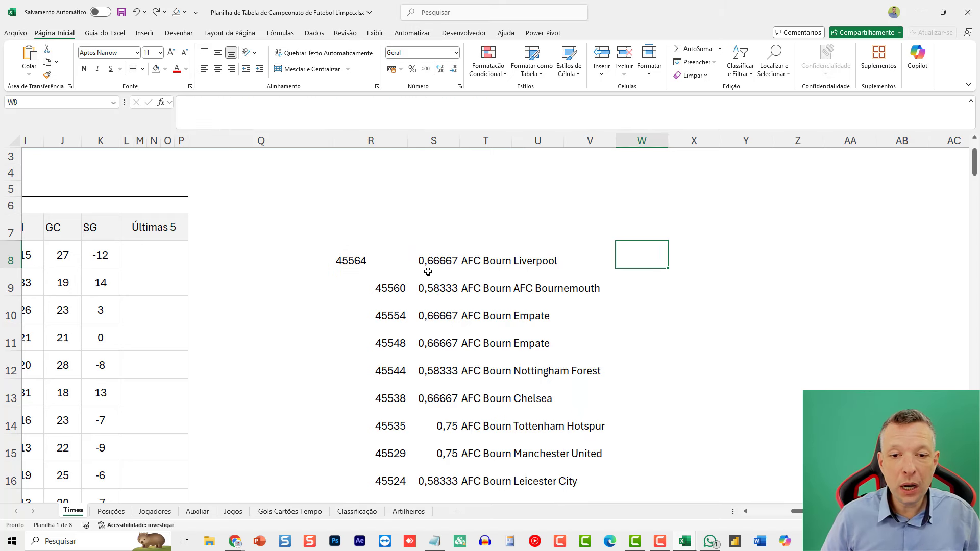
pyautogui.click(441, 262)
pyautogui.click(485, 261)
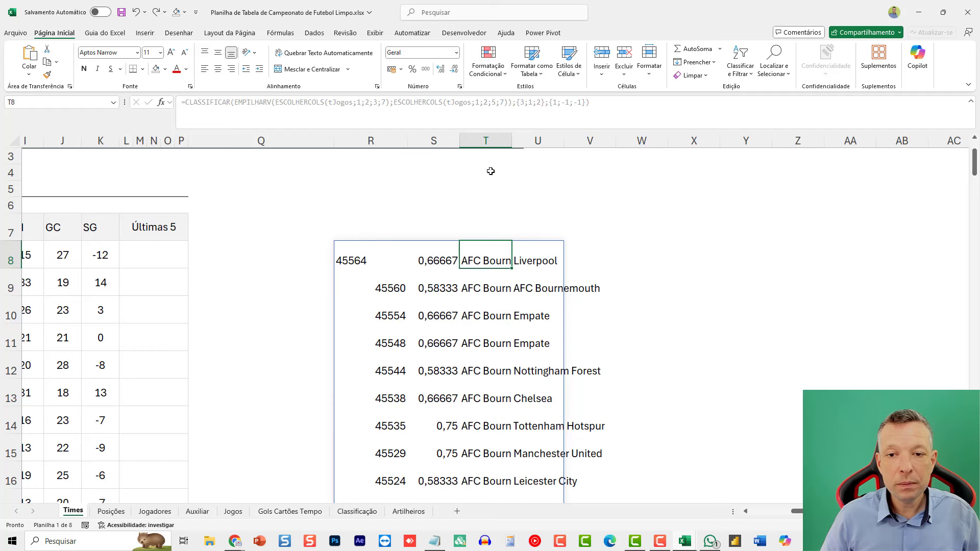
pyautogui.moveTo(505, 139); pyautogui.dragTo(520, 134)
pyautogui.doubleClick(512, 138)
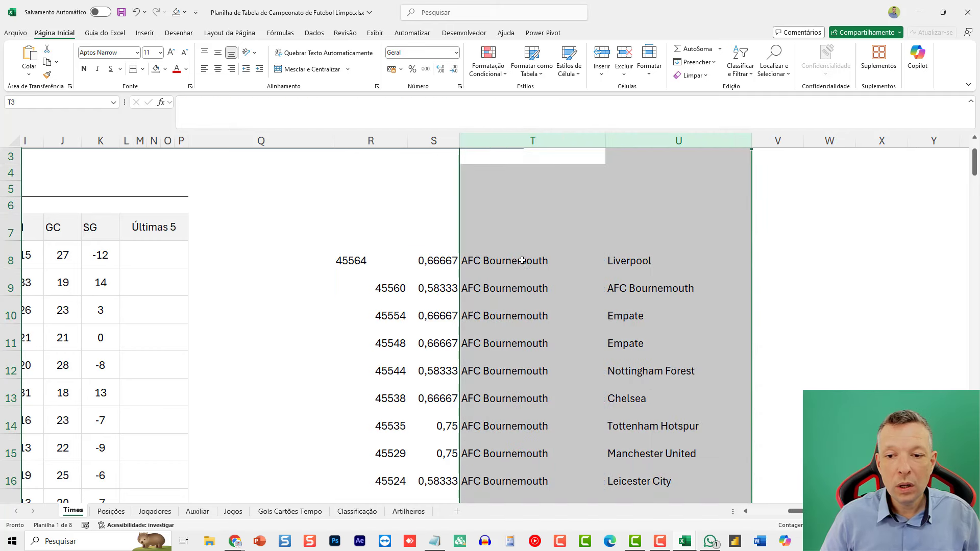
# Step: Compare the team in column T with the winner in column U in the sorted list's first row
pyautogui.click(520, 261)
pyautogui.click(650, 256)
pyautogui.click(768, 253)
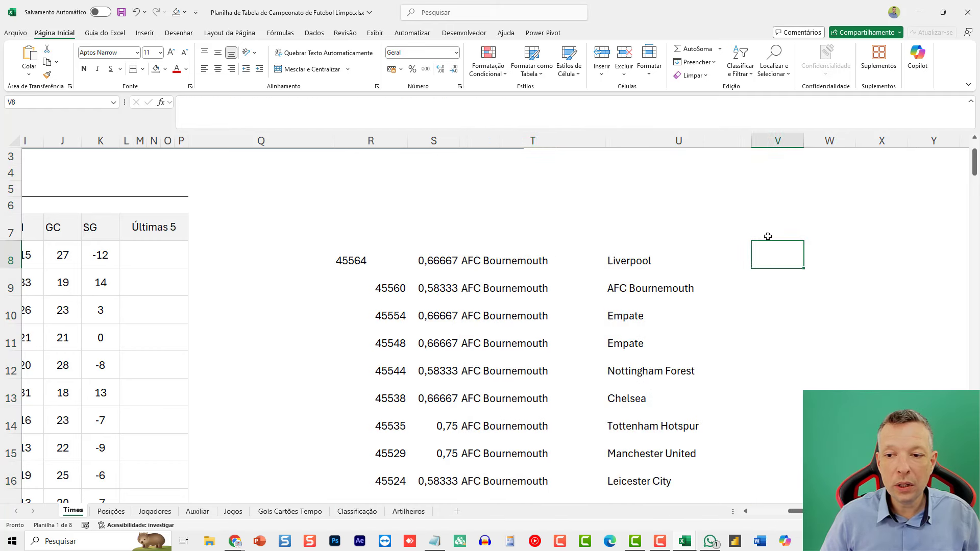
pyautogui.click(530, 259)
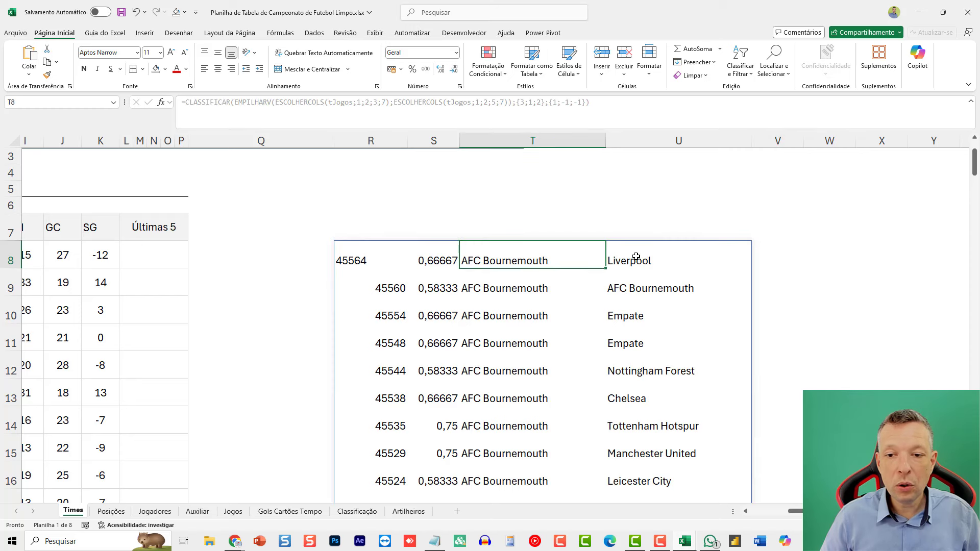
pyautogui.click(671, 265)
pyautogui.click(762, 256)
pyautogui.click(571, 265)
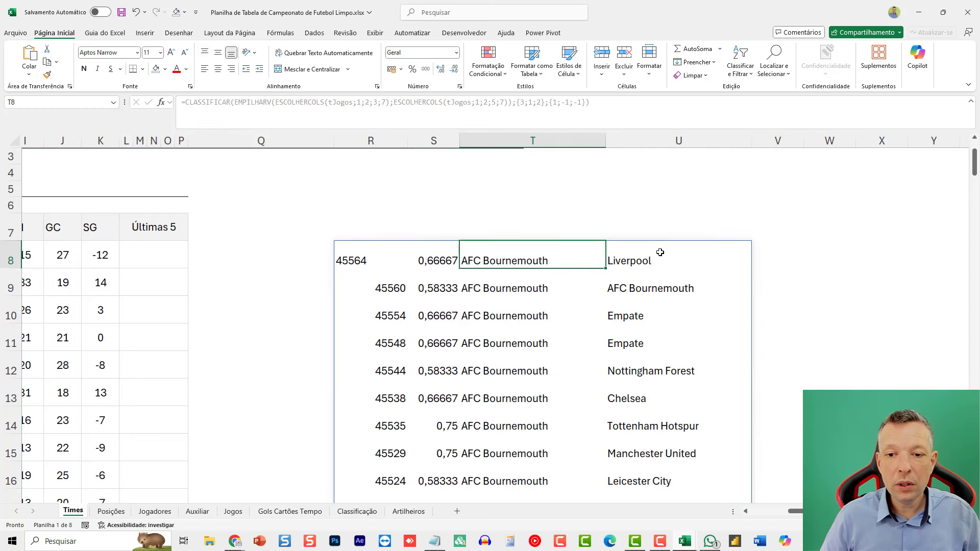
pyautogui.click(660, 254)
pyautogui.click(749, 312)
pyautogui.click(795, 314)
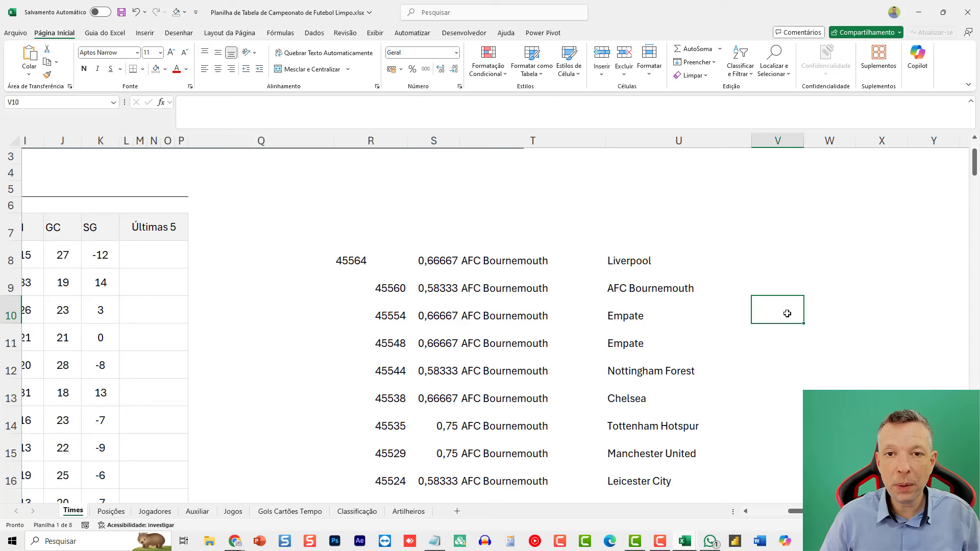
pyautogui.click(788, 252)
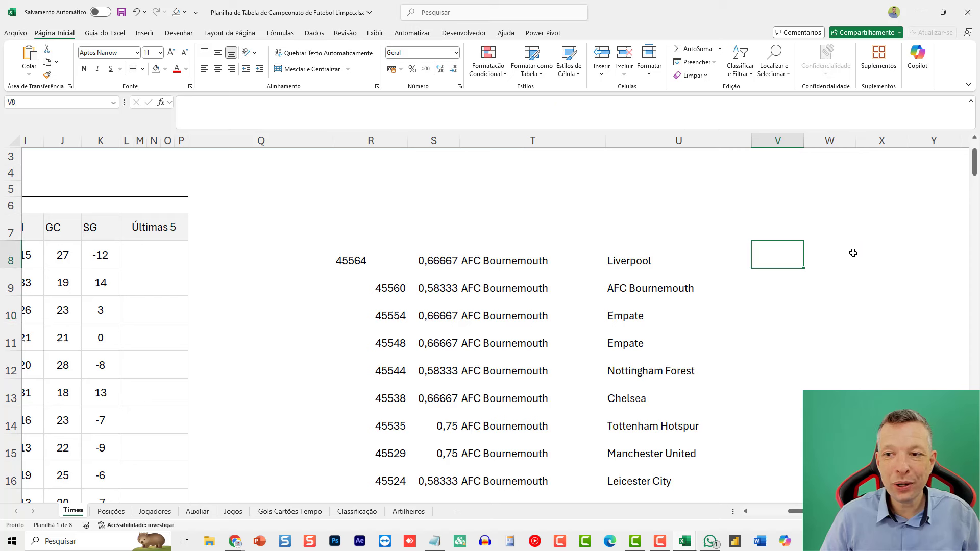
pyautogui.click(838, 254)
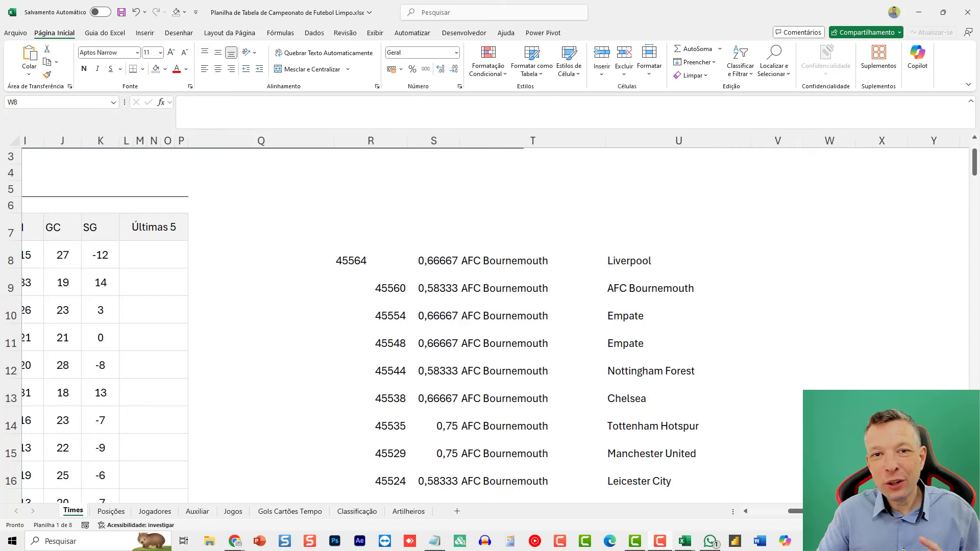
# Step: Right-align the date value in R8
pyautogui.click(803, 513)
pyautogui.moveTo(808, 512); pyautogui.dragTo(829, 511)
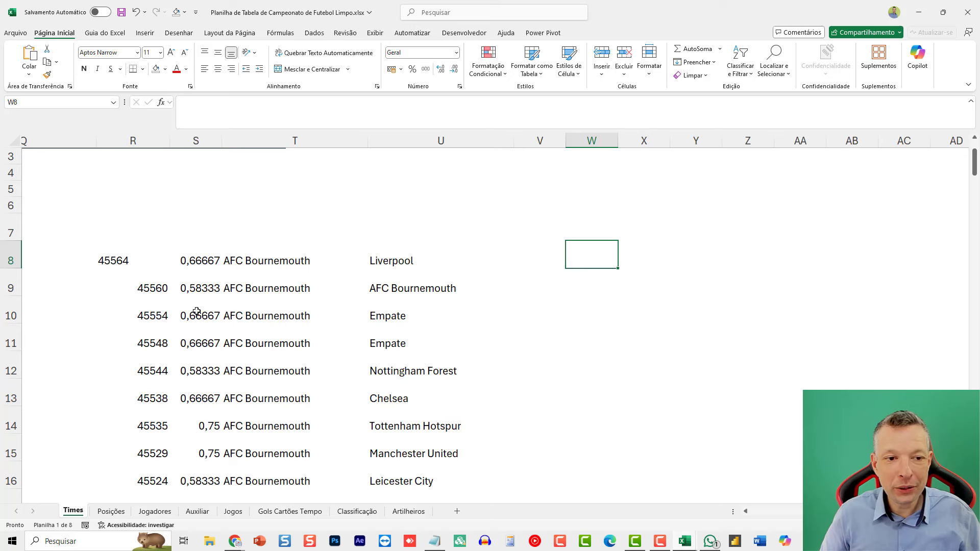
pyautogui.click(158, 267)
pyautogui.click(218, 69)
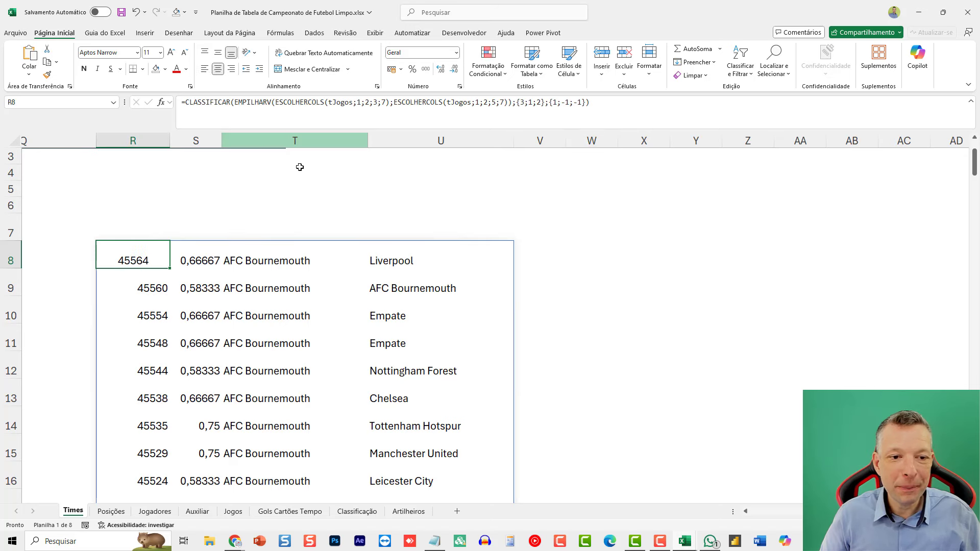
pyautogui.click(236, 70)
# Step: Start a PROCV formula in cell W8, beside the sorted list
pyautogui.click(595, 259)
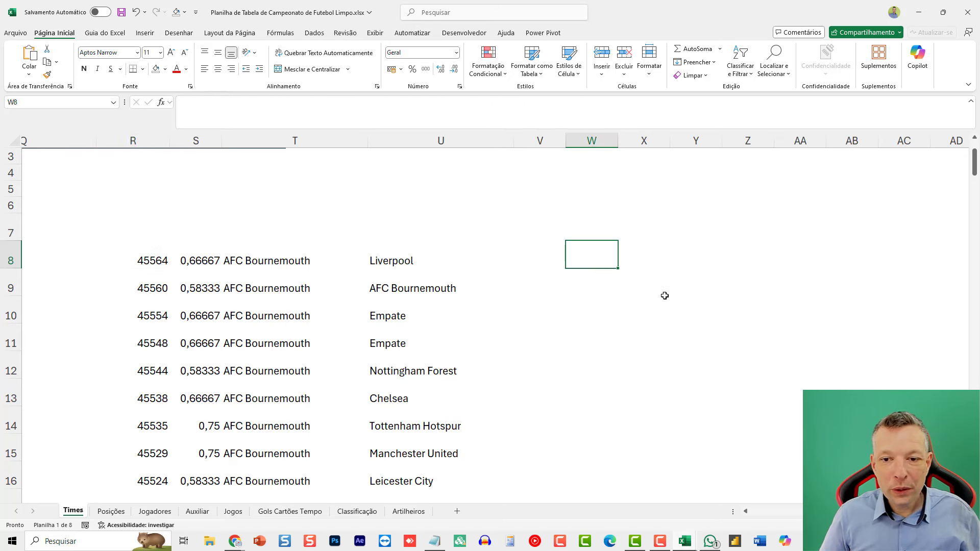
pyautogui.write('=proc')
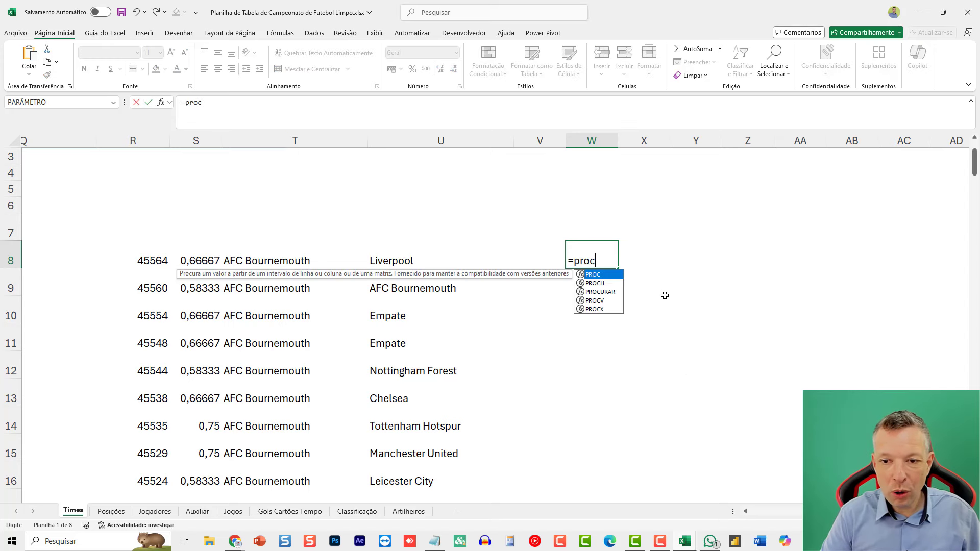
pyautogui.press('BackSpace')
pyautogui.press('BackSpace')
pyautogui.press('BackSpace')
pyautogui.write('rocv')
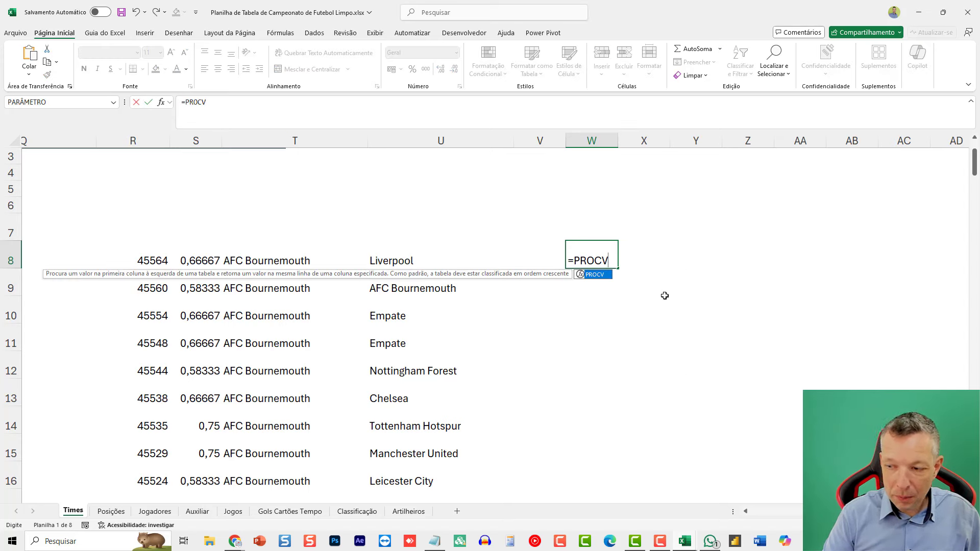
pyautogui.write('(')
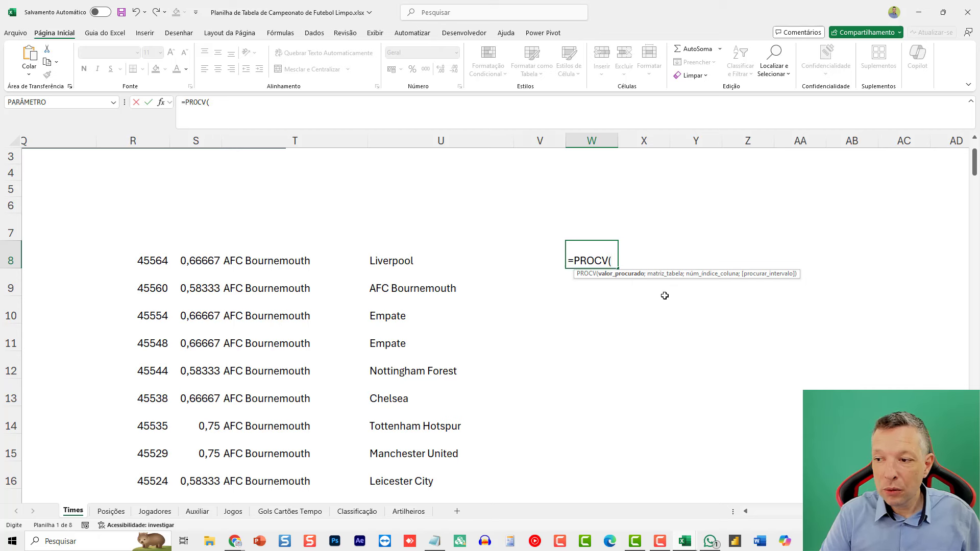
# Step: Nest SE as PROCV's lookup value and begin its logical test with ESCOLHERCOLS(R8#;3) for the team column
pyautogui.write('SE(')
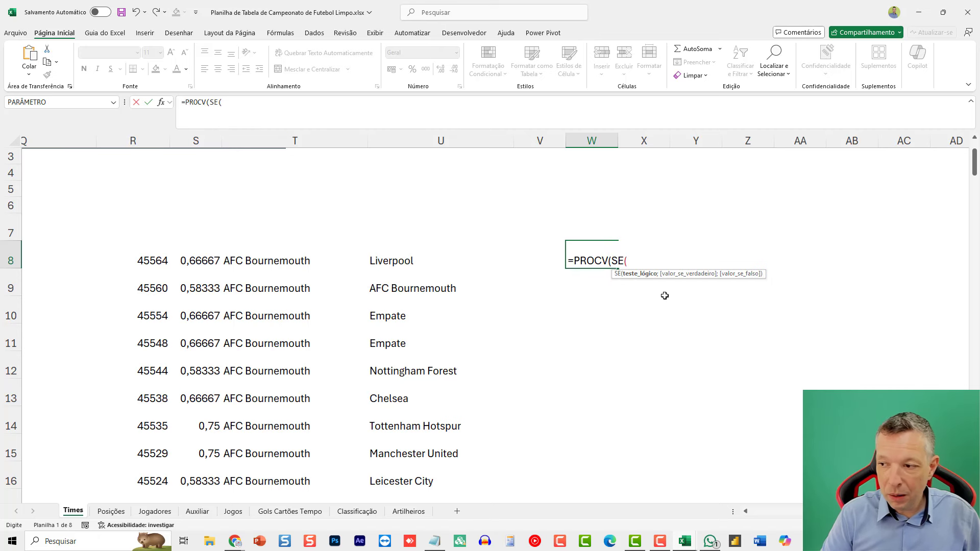
pyautogui.write('ESCOLH')
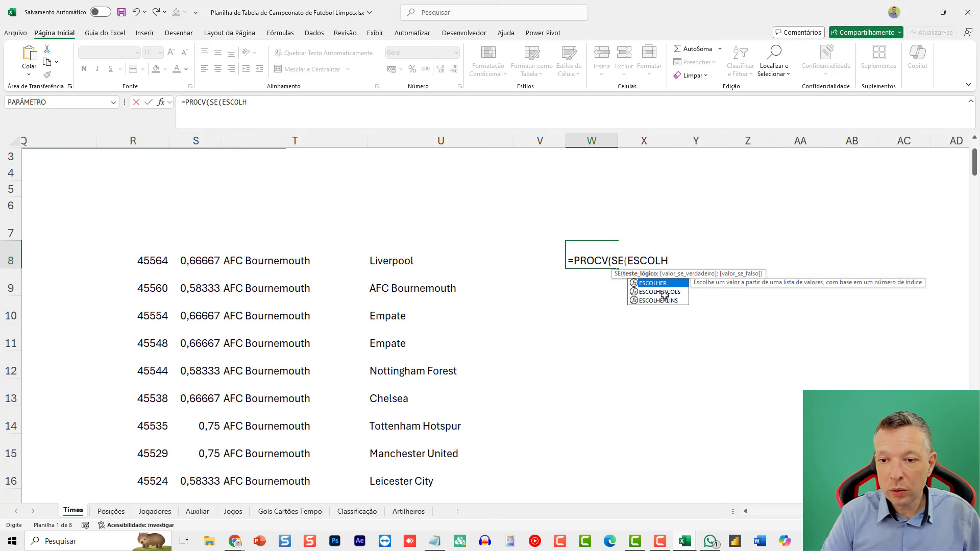
pyautogui.write('ERCOLS(')
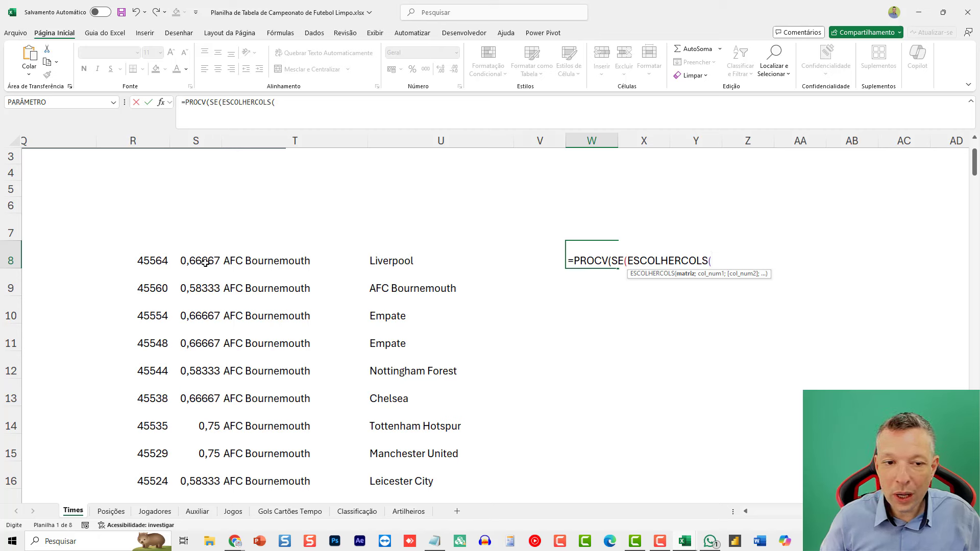
pyautogui.click(725, 265)
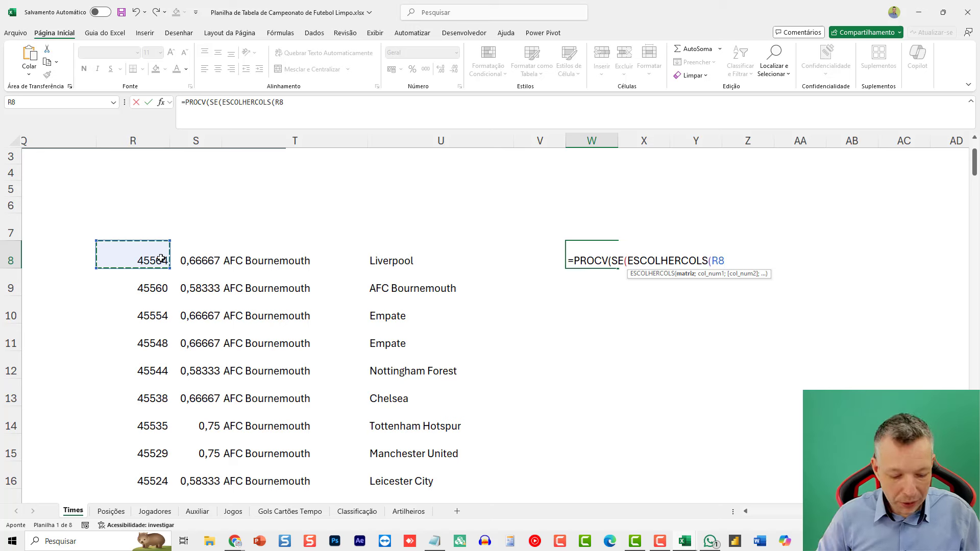
pyautogui.write('#')
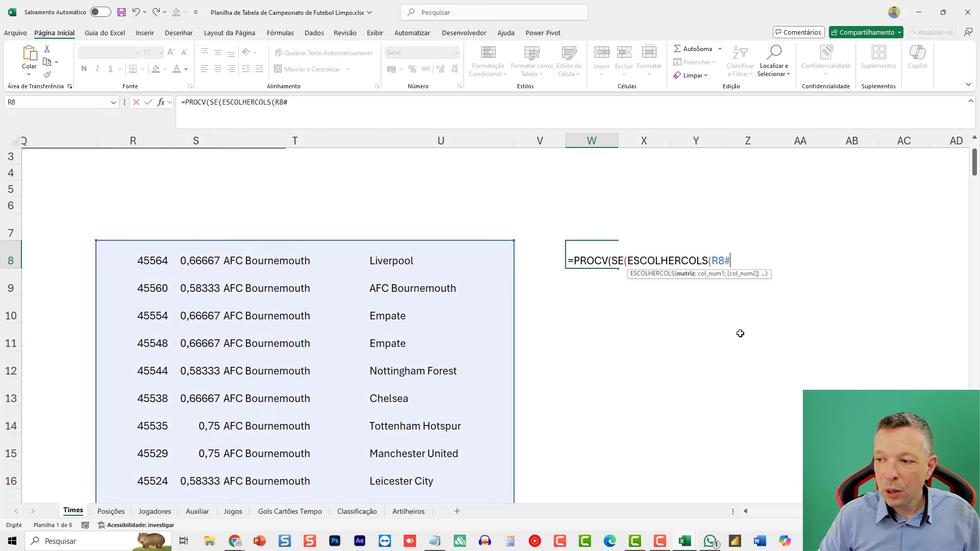
pyautogui.write(';3')
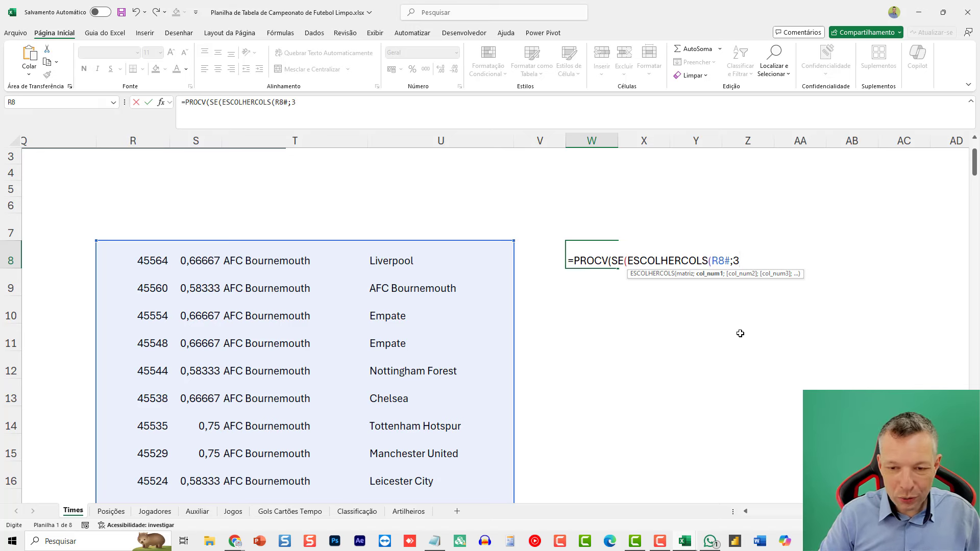
pyautogui.write(')')
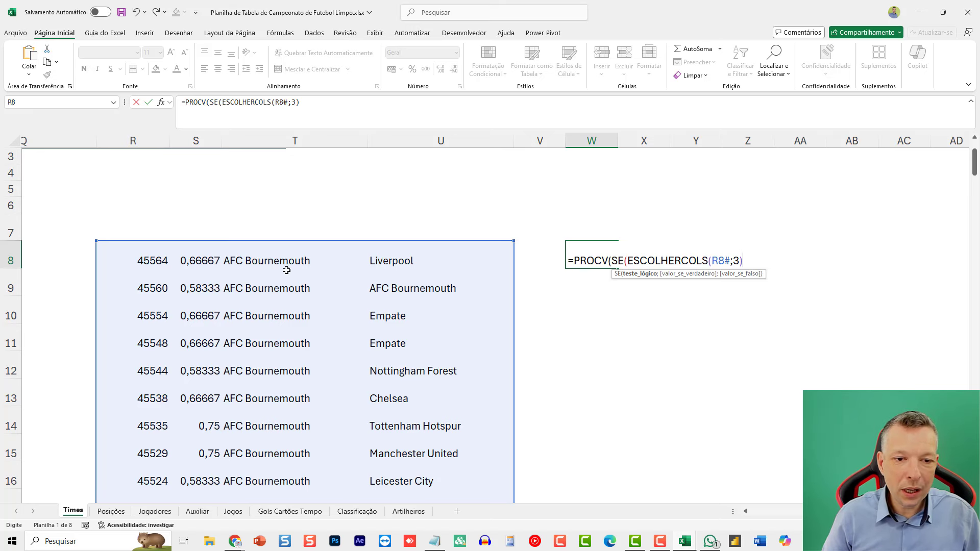
# Step: Complete SE's logical test by setting the team column equal to the winner column, ESCOLHERCOLS(R8#;4)
pyautogui.write('=')
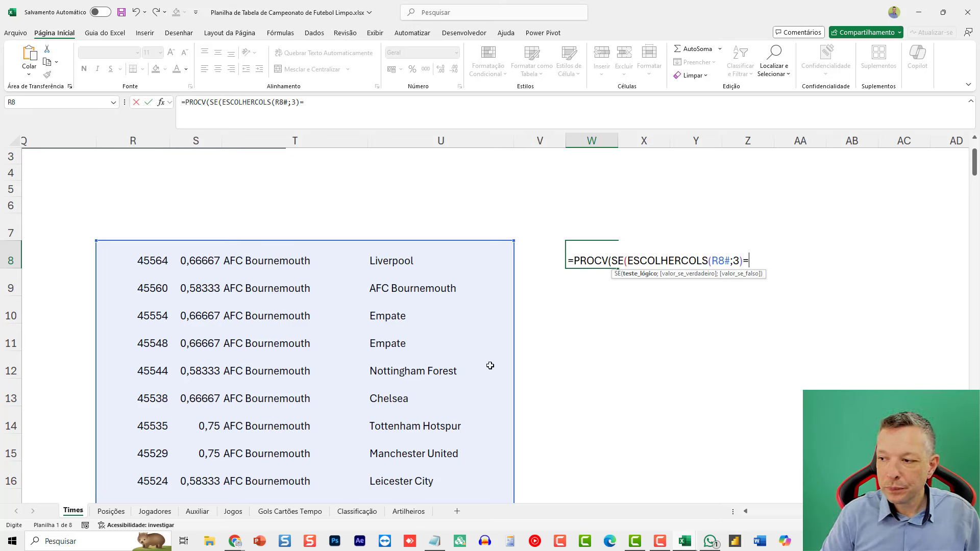
pyautogui.write('ESCOLHERCOLS')
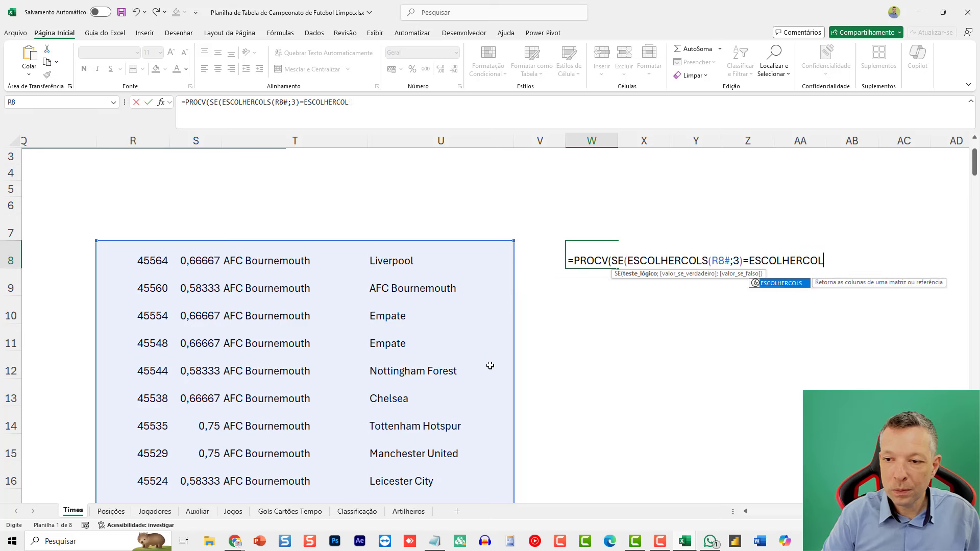
pyautogui.write('(')
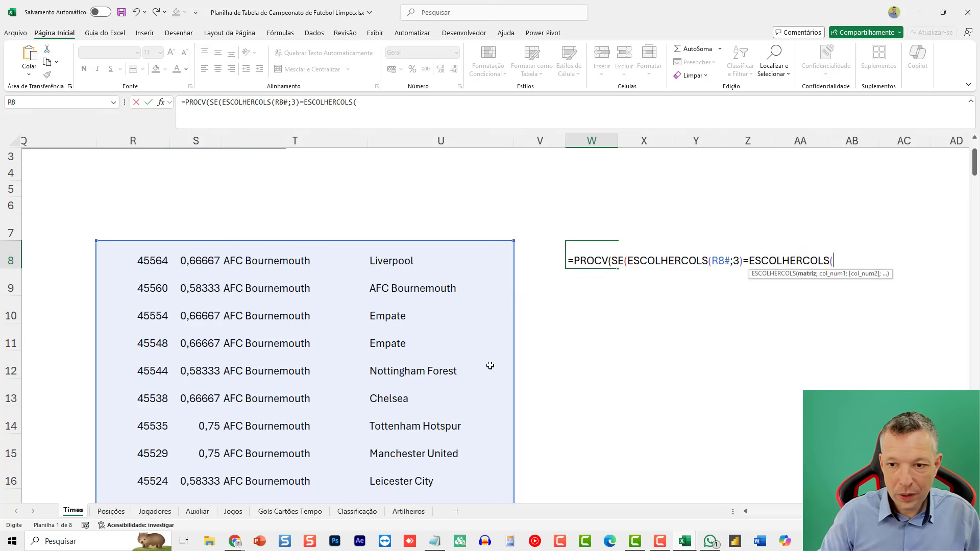
pyautogui.click(132, 260)
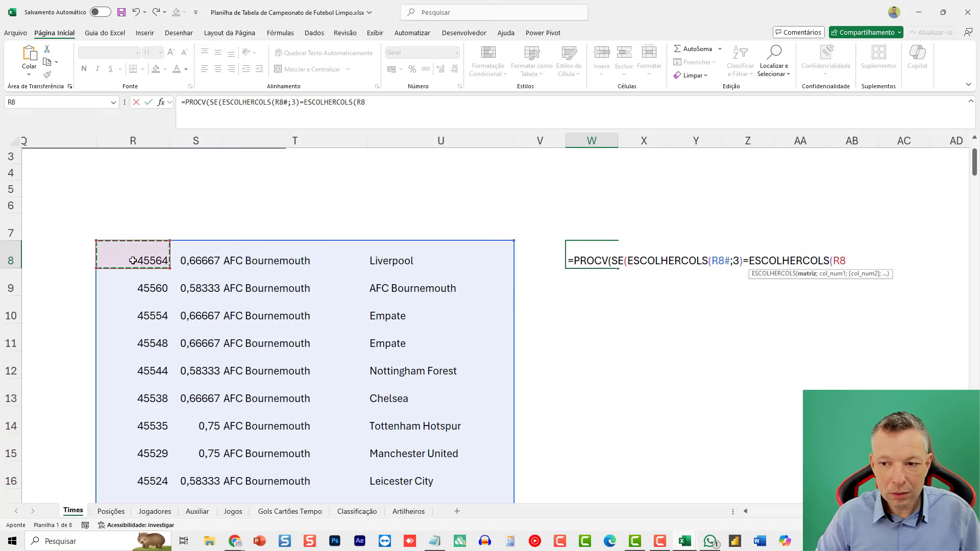
pyautogui.write('#;4')
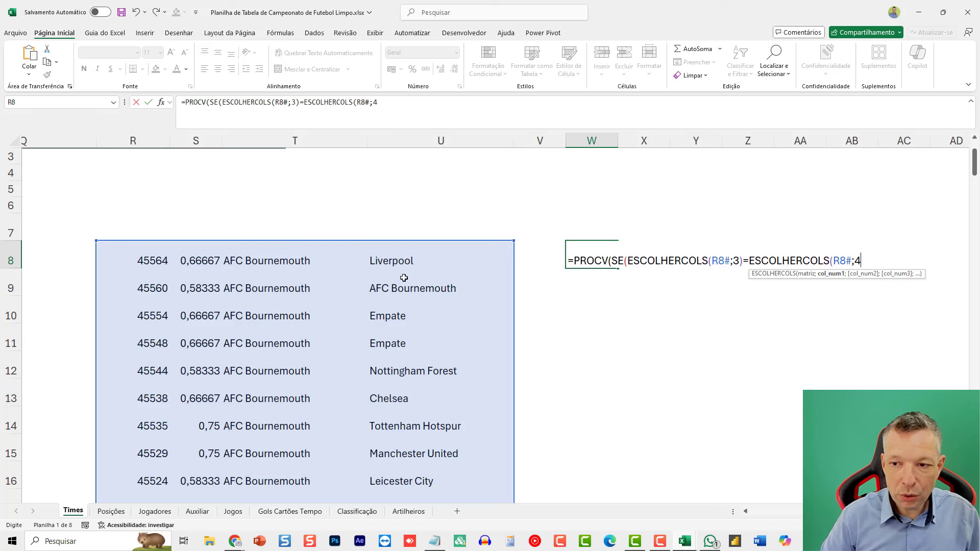
pyautogui.write(')')
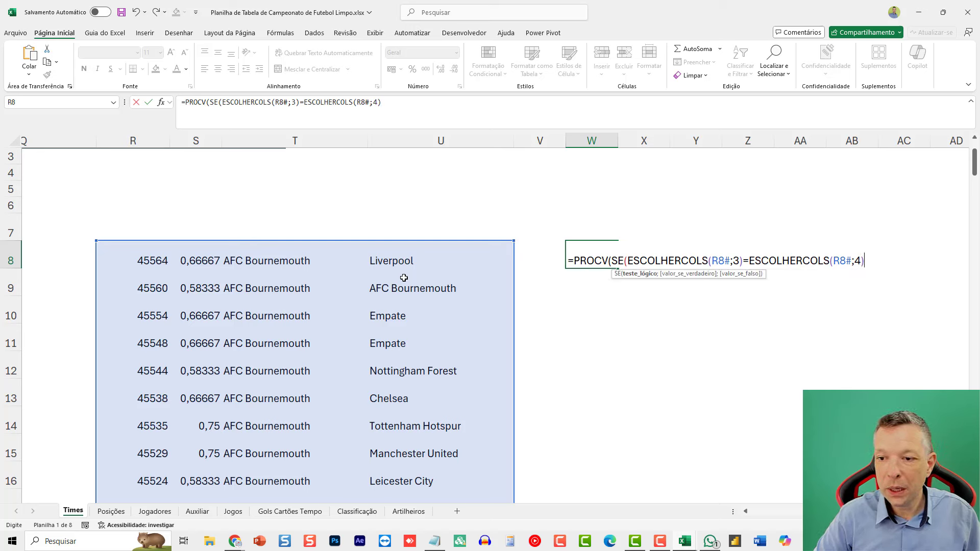
# Step: Set SE's value-if-true to "Vitória" and continue the formula's value-if-false argument on a new line
pyautogui.write(';')
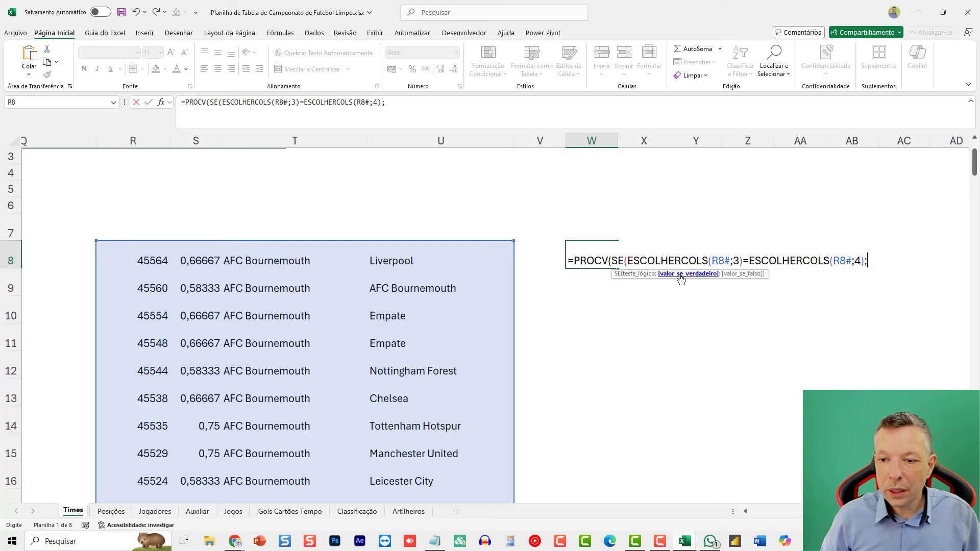
pyautogui.write('"')
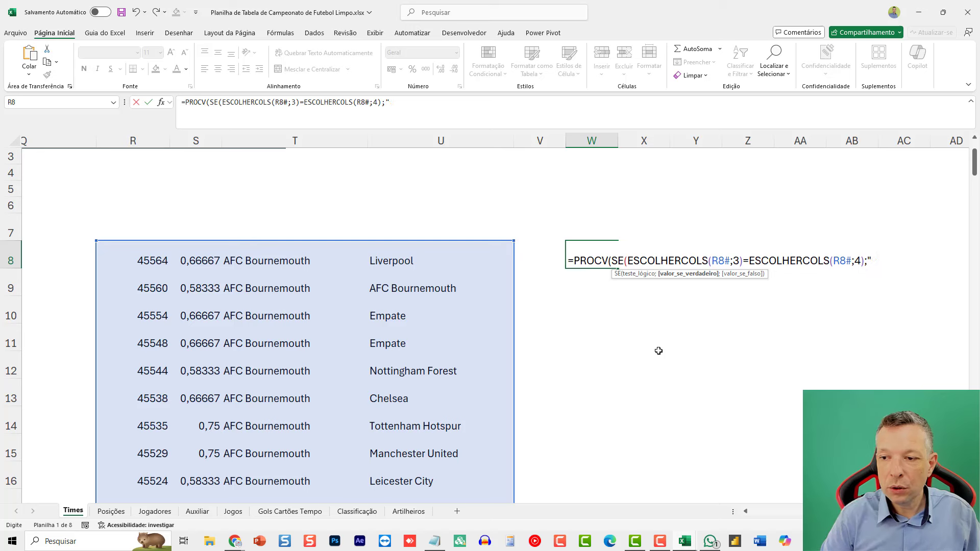
pyautogui.write('Vitória')
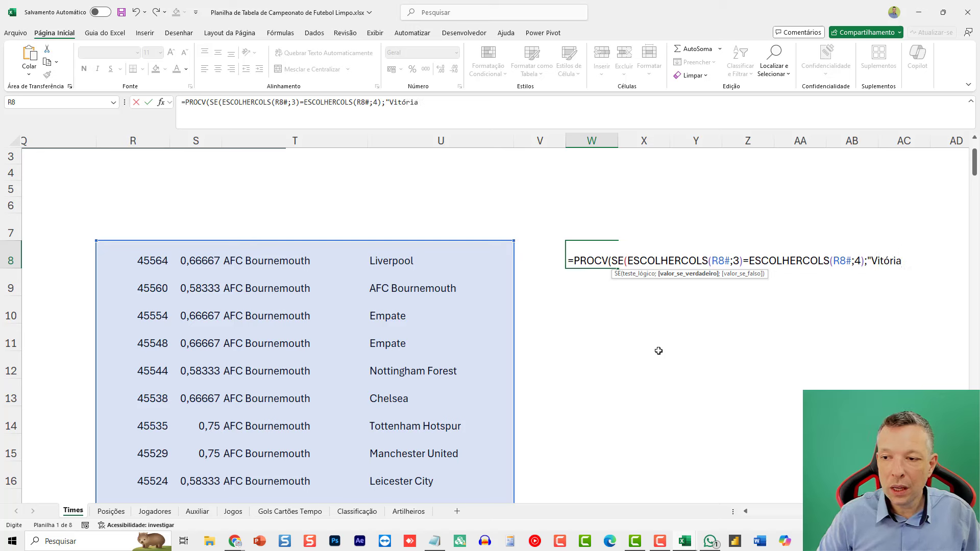
pyautogui.write('";')
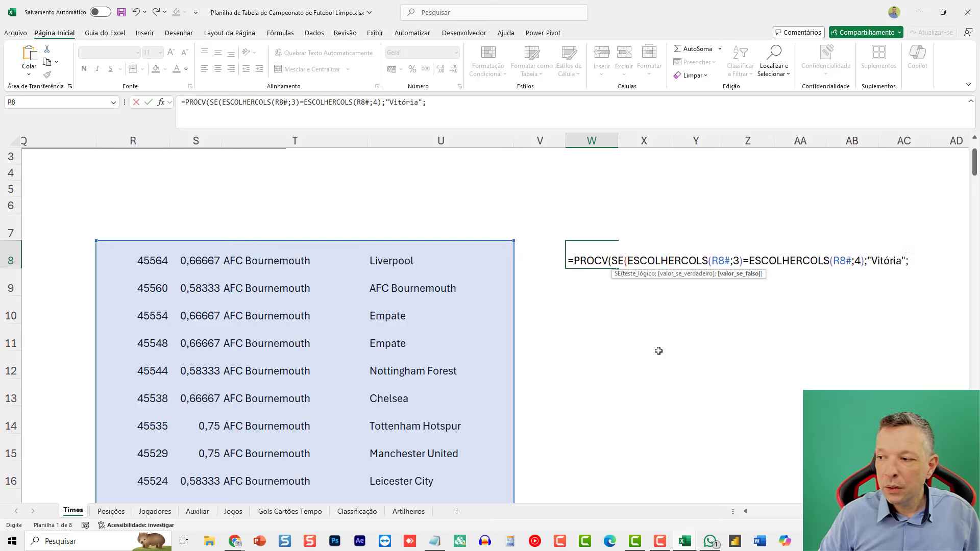
pyautogui.hotkey('alt', 'Return')
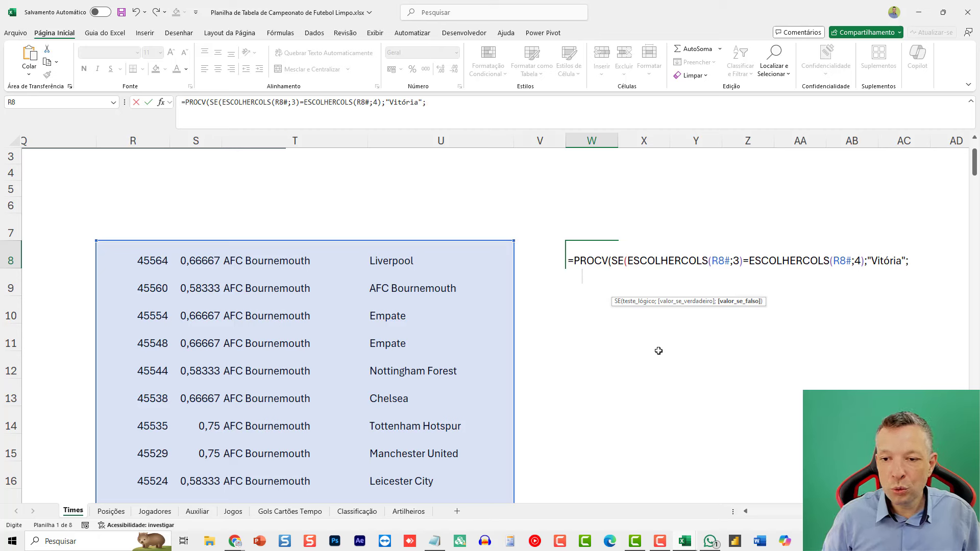
# Step: Nest a second SE, aligned beneath the first, and fill it with a copy of the first SE's test and "Vitória" result
pyautogui.click(617, 257)
pyautogui.write('s')
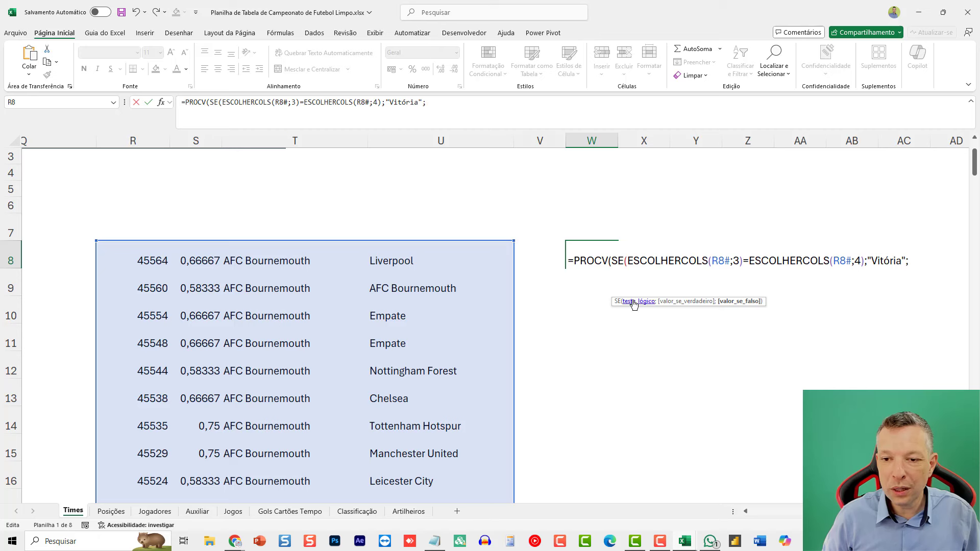
pyautogui.write('e')
pyautogui.press('BackSpace')
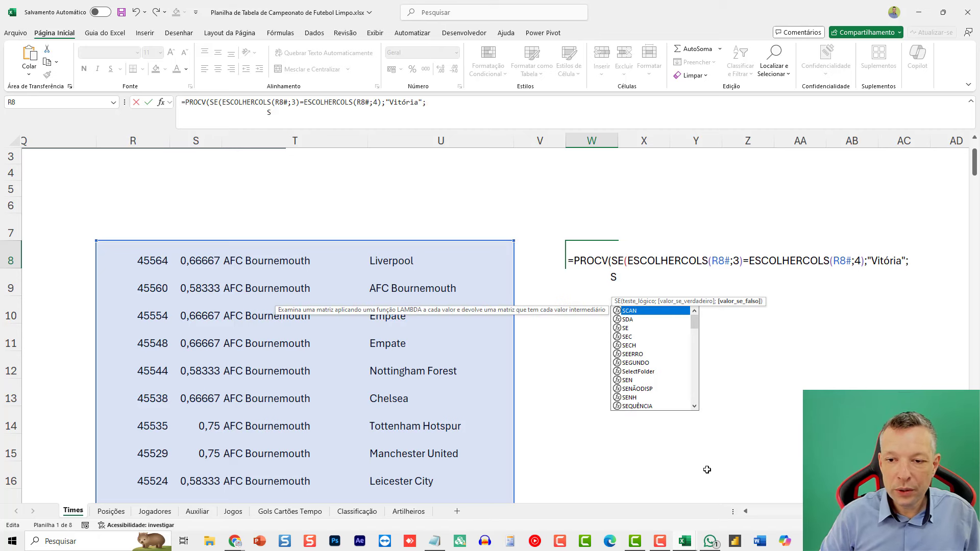
pyautogui.write('e')
pyautogui.press('Tab')
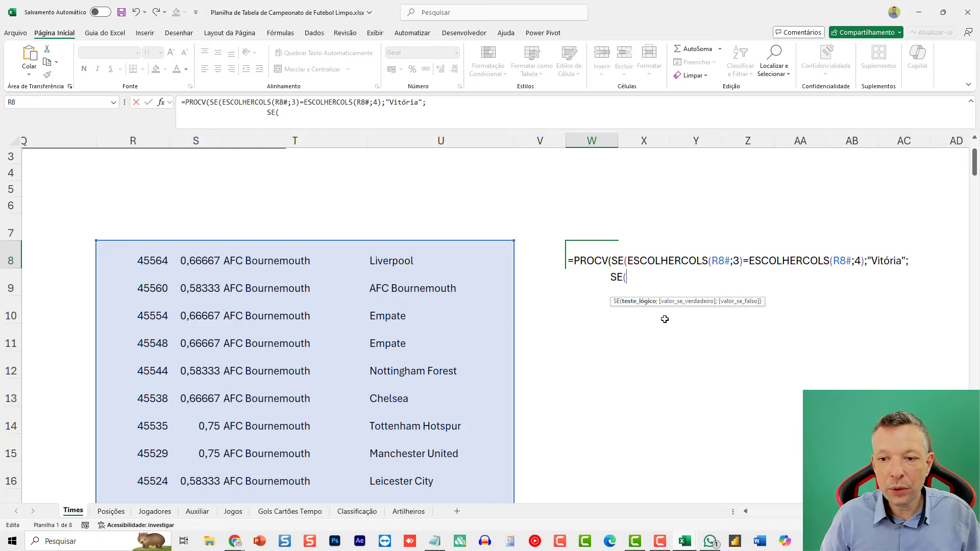
pyautogui.click(619, 260)
pyautogui.moveTo(612, 260); pyautogui.dragTo(909, 261)
pyautogui.hotkey('ctrl', 'c')
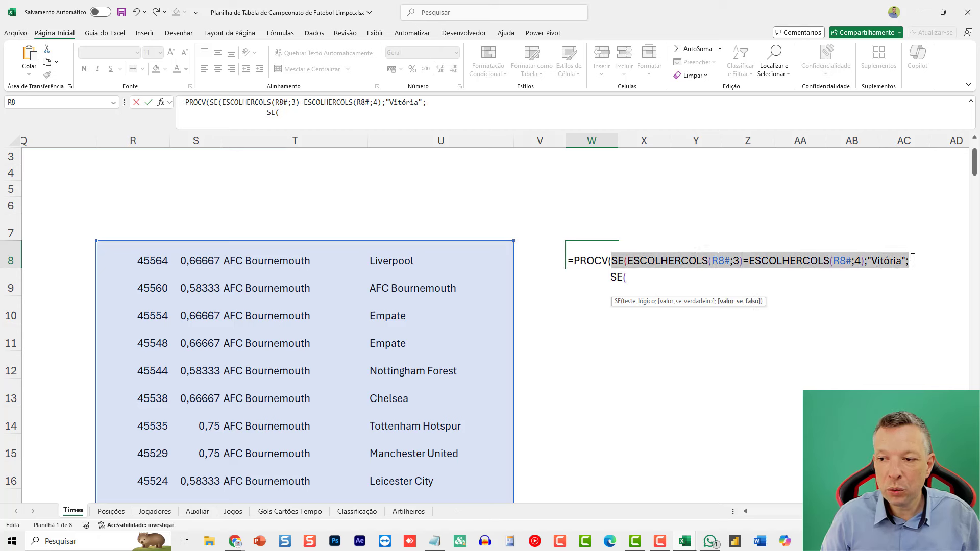
pyautogui.click(619, 277)
pyautogui.hotkey('ctrl', 'v')
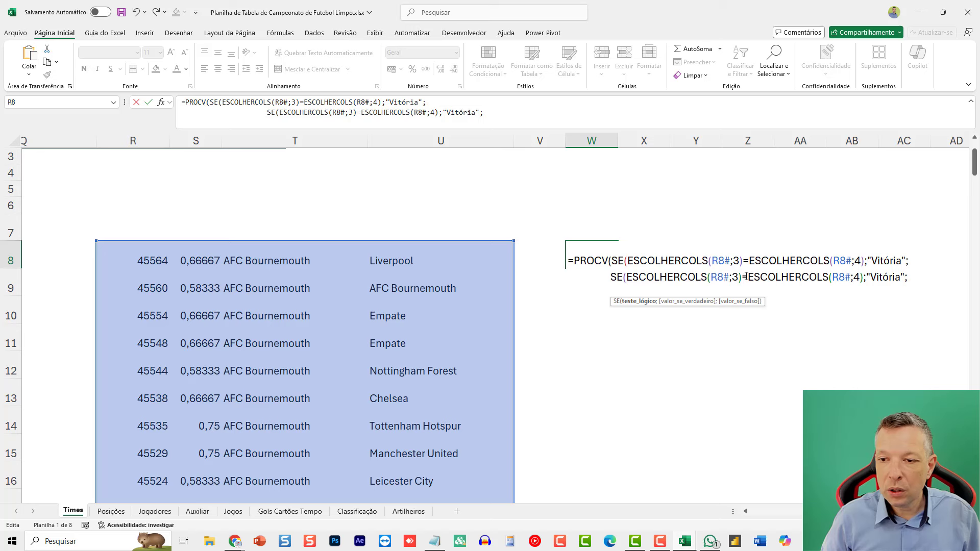
# Step: Change the nested SE's logical test to ESCOLHERCOLS(R8#;4)="Empate", removing the copied comparison and "Vitória" result
pyautogui.moveTo(748, 278); pyautogui.dragTo(742, 276)
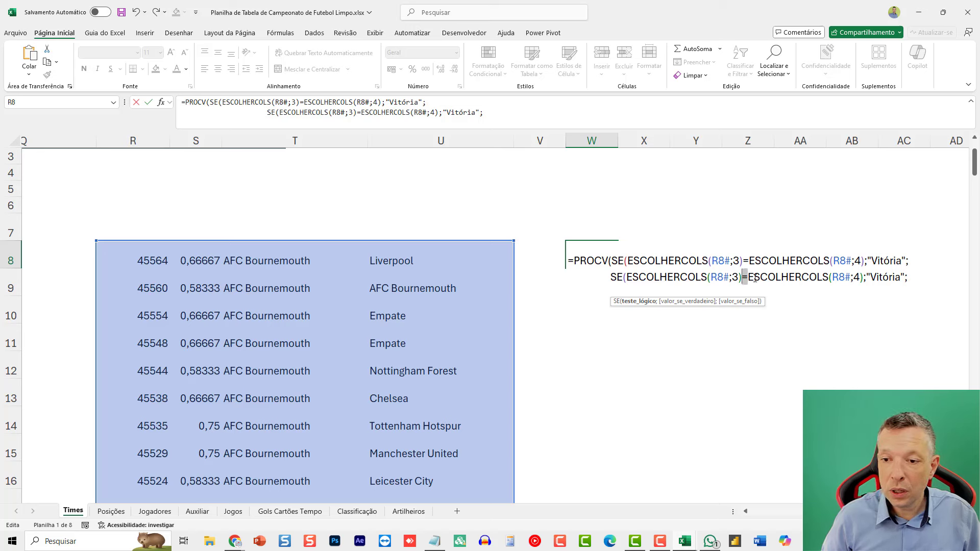
pyautogui.moveTo(739, 277); pyautogui.dragTo(734, 277)
pyautogui.write('4')
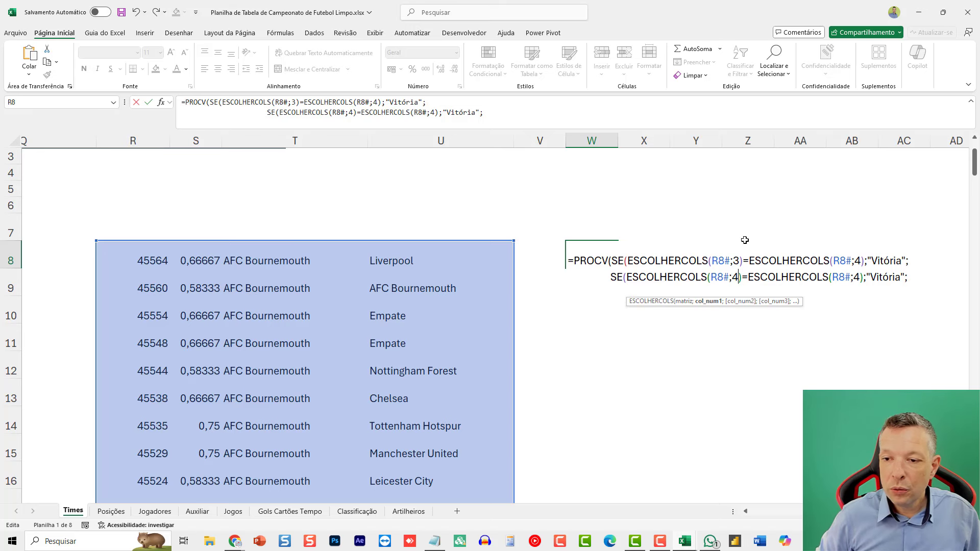
pyautogui.press('Right')
pyautogui.hotkey('shift', 'End')
pyautogui.hotkey('shift', 'Left')
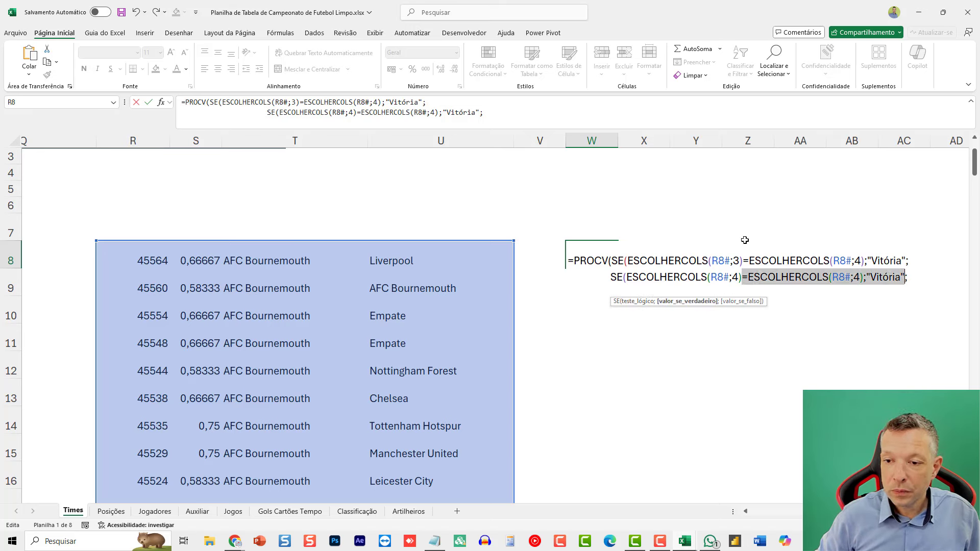
pyautogui.write('="')
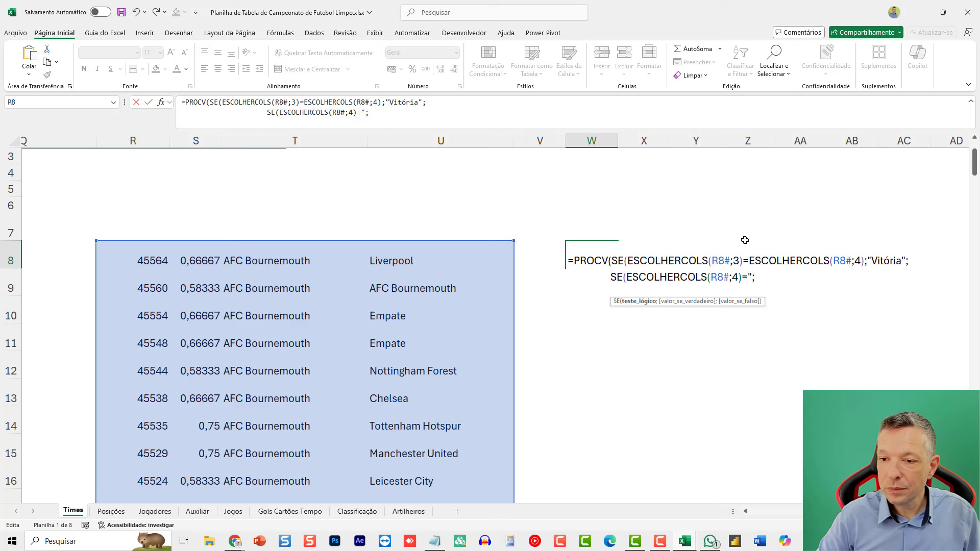
pyautogui.write('Empate')
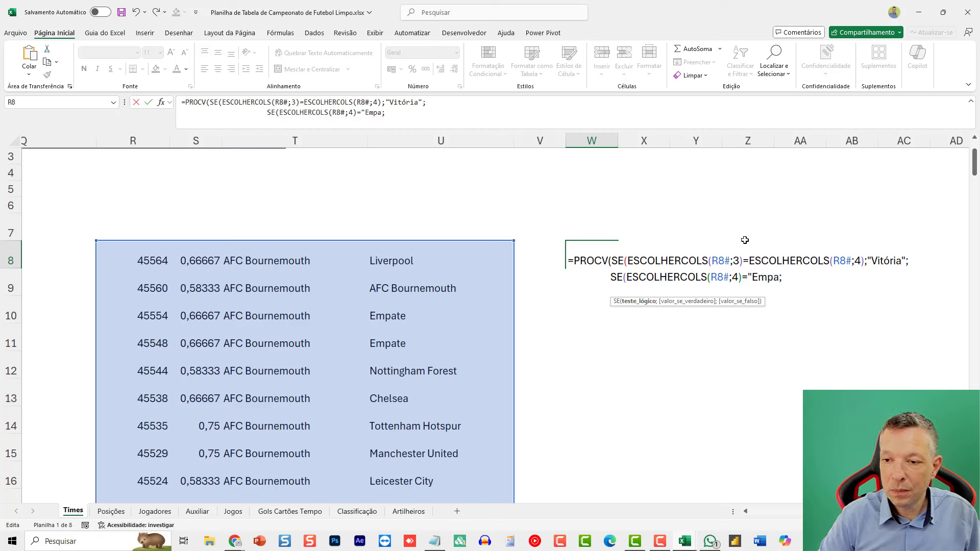
# Step: Make the nested SE return "Empate" if true and "Derrota" otherwise, and close both SE functions
pyautogui.write('";Empa')
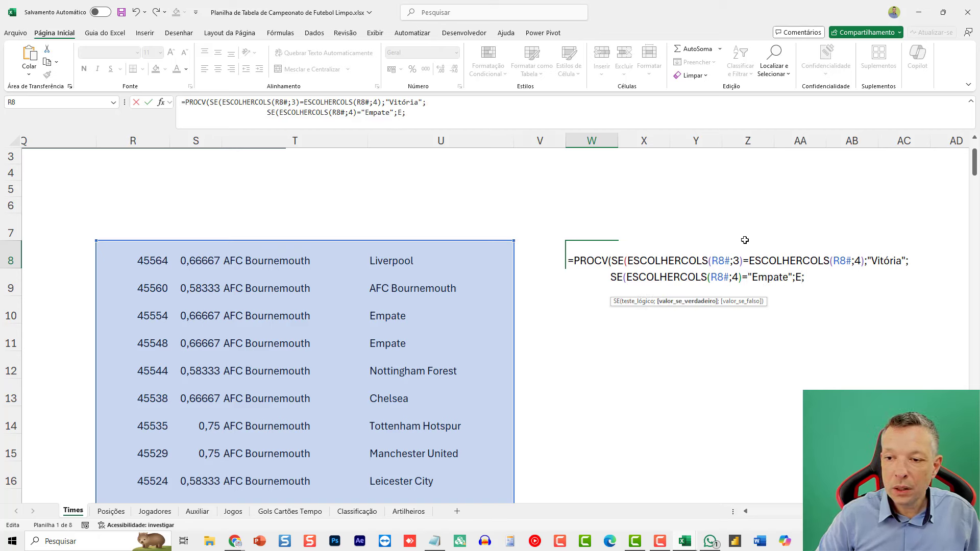
pyautogui.write('te')
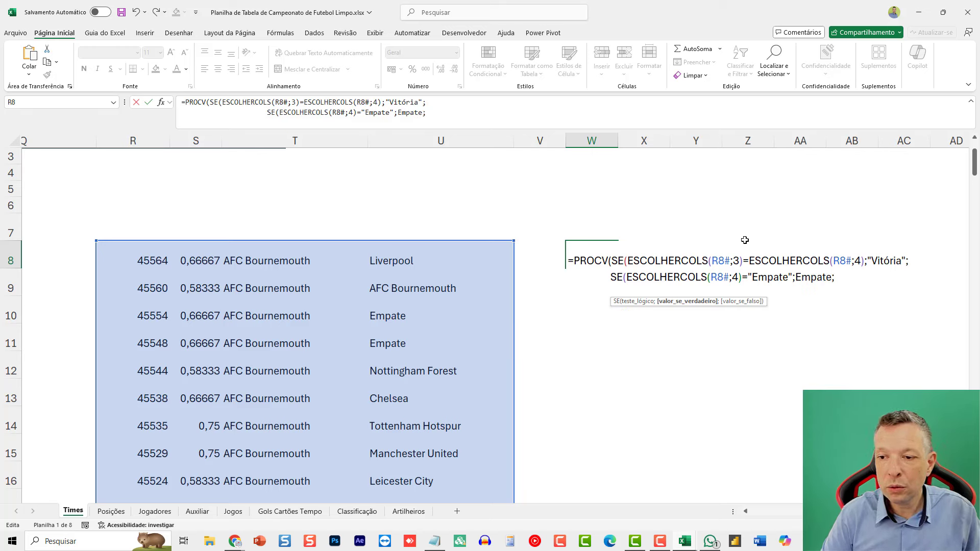
pyautogui.write('"Empate')
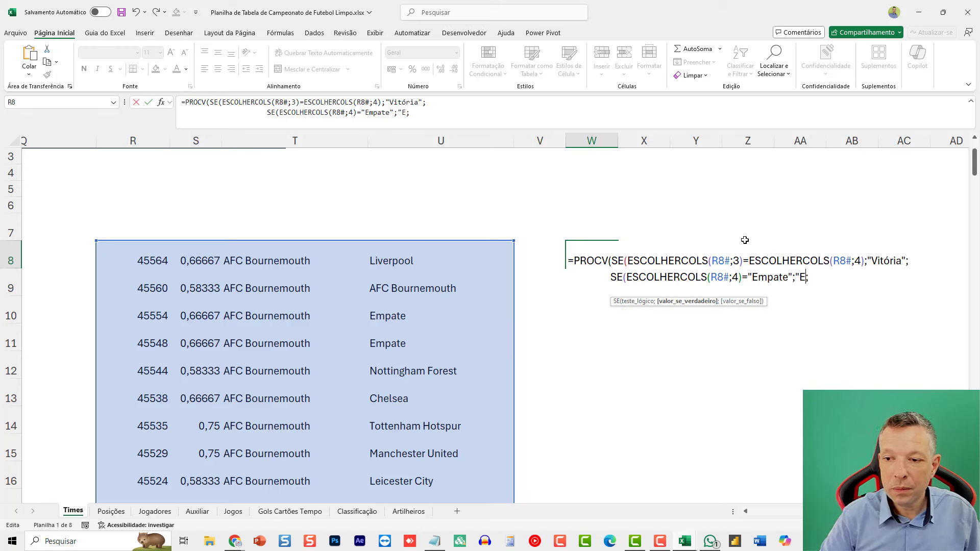
pyautogui.write('"')
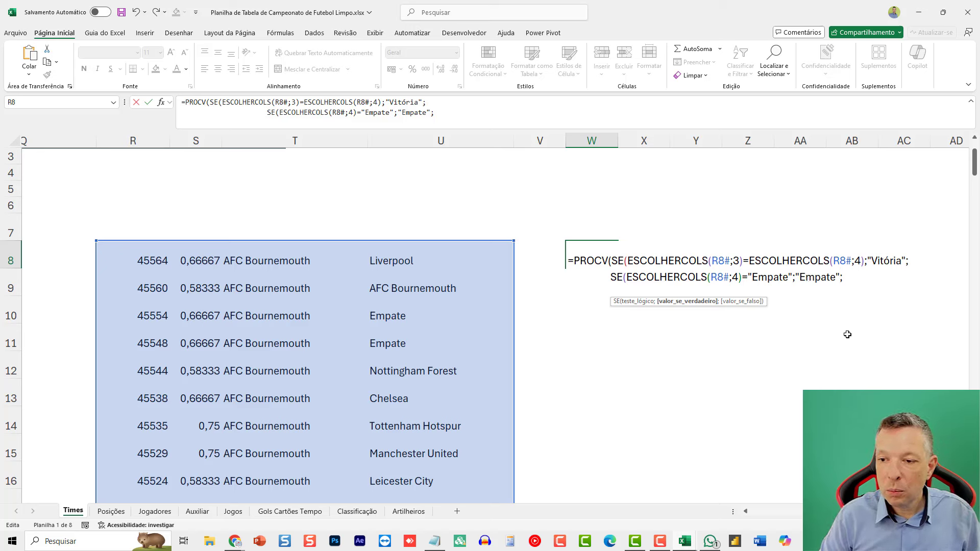
pyautogui.write('";"Derrota"')
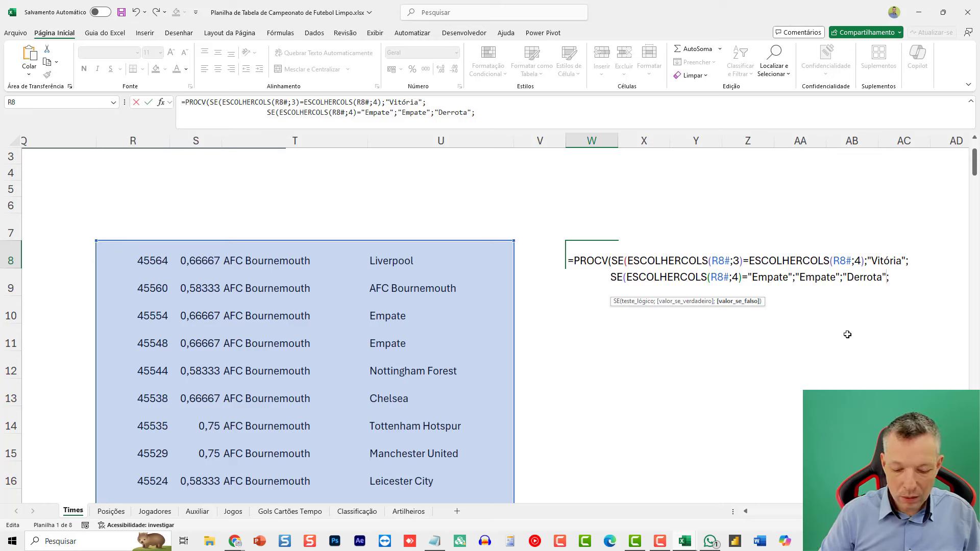
pyautogui.write(')')
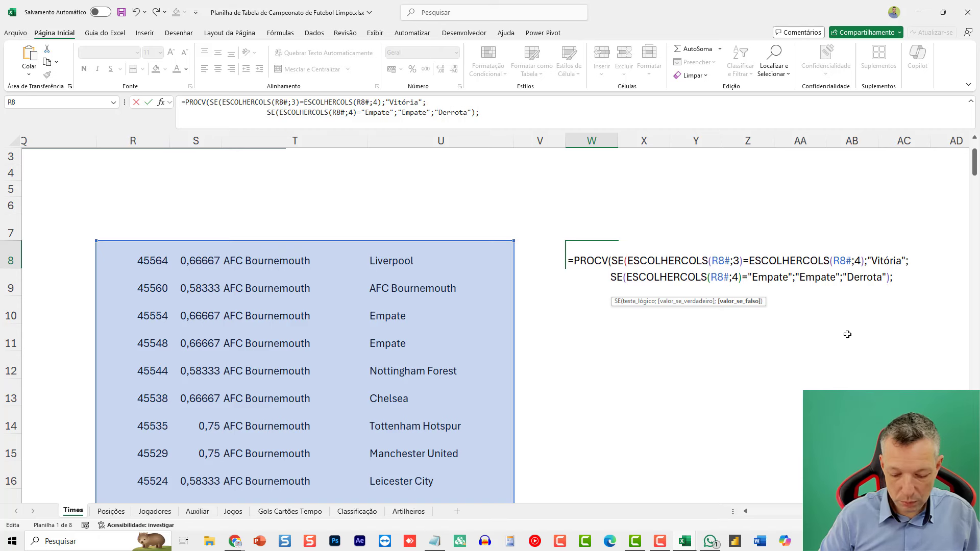
pyautogui.write(')')
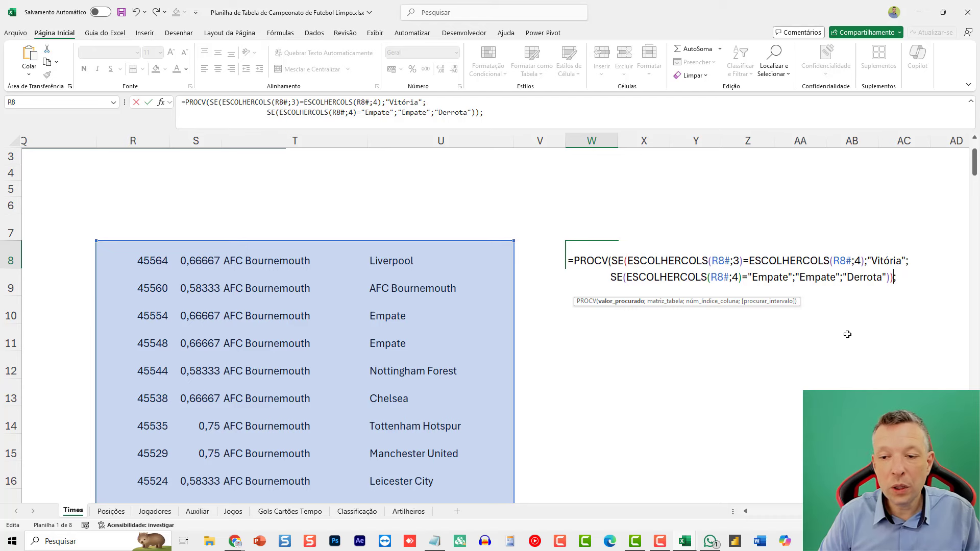
# Step: Evaluate the nested SE expression inside the formula to preview its array, and restore the formula text
pyautogui.keyDown('shift'); pyautogui.click(618, 262); pyautogui.keyUp('shift')
pyautogui.press('F9')
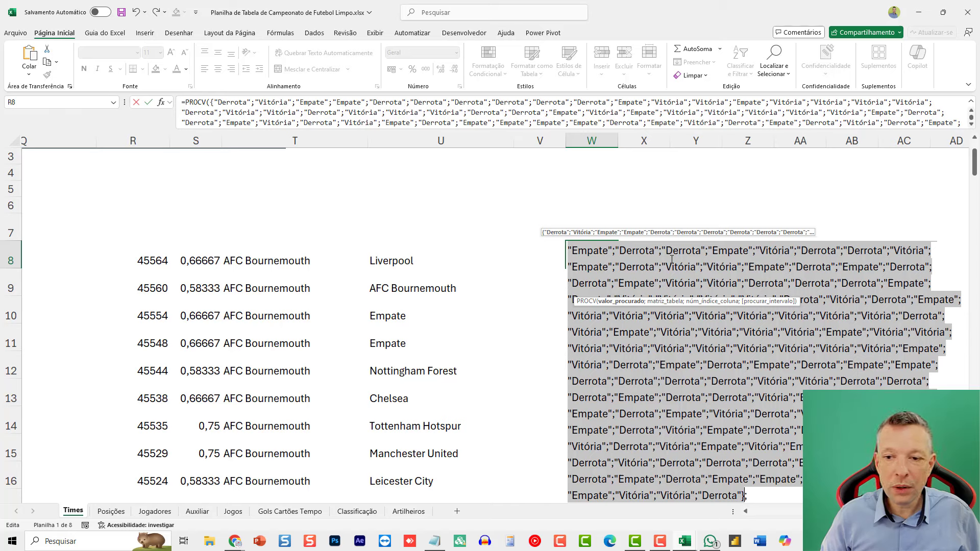
pyautogui.hotkey('ctrl', 'z')
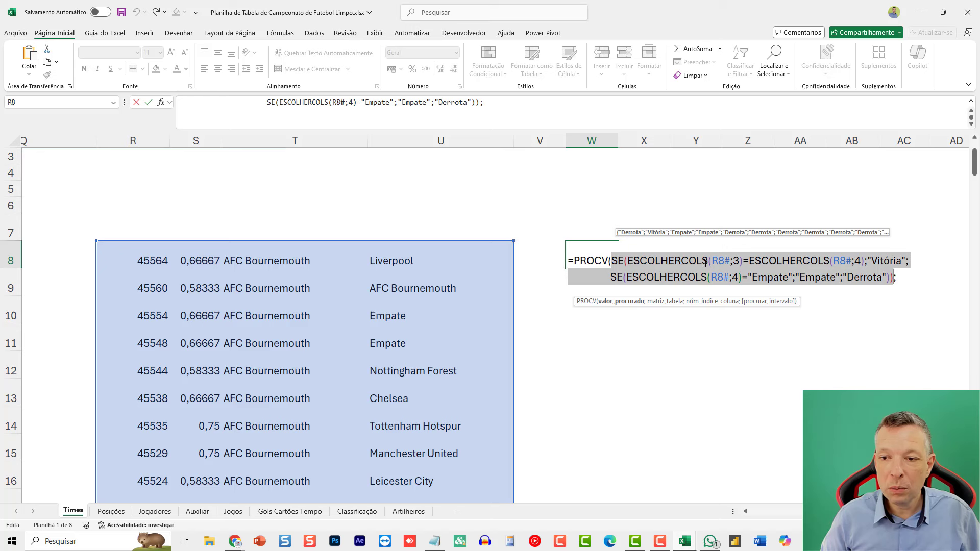
# Step: Complete PROCV with the tImagens table from the Auxiliar sheet, column 2 and exact match 0, and enter the formula in W8
pyautogui.click(889, 287)
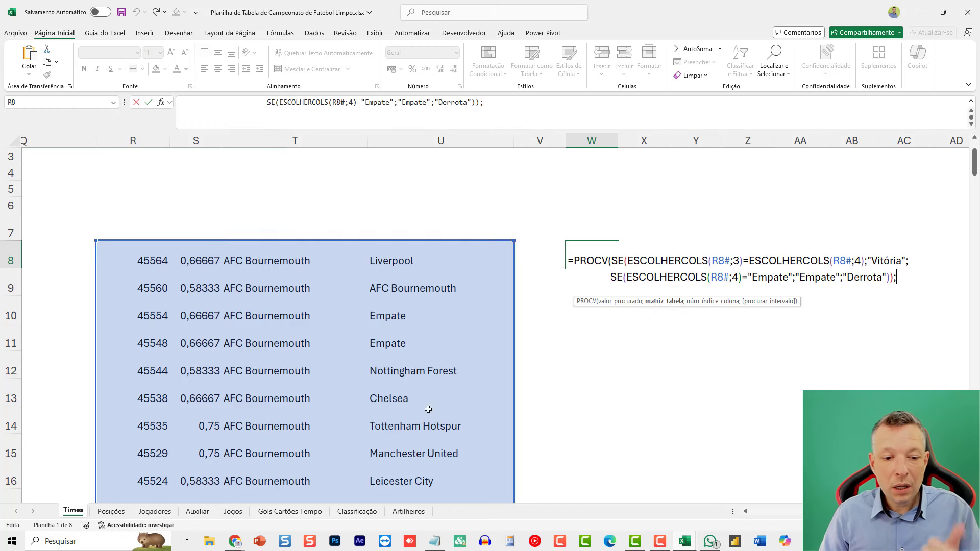
pyautogui.click(197, 512)
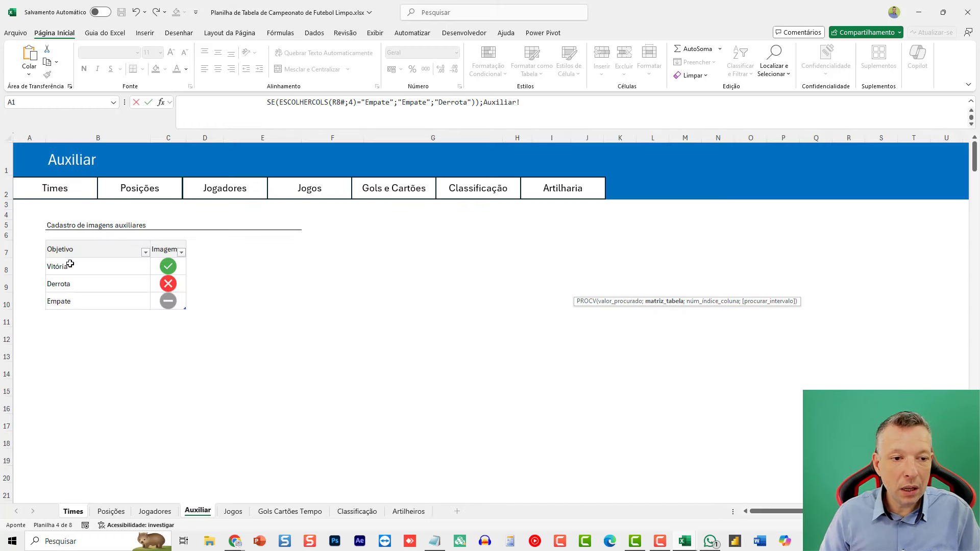
pyautogui.moveTo(72, 266); pyautogui.dragTo(159, 301)
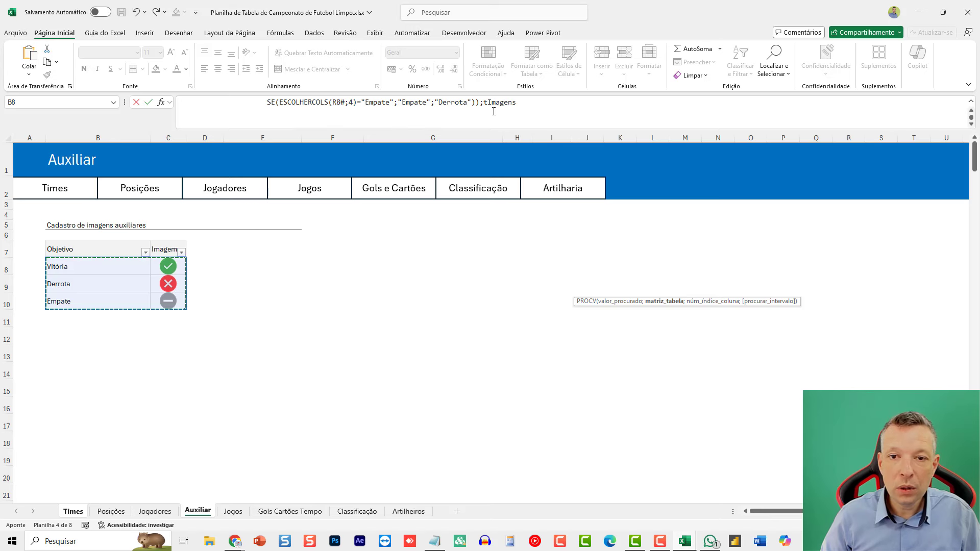
pyautogui.click(531, 104)
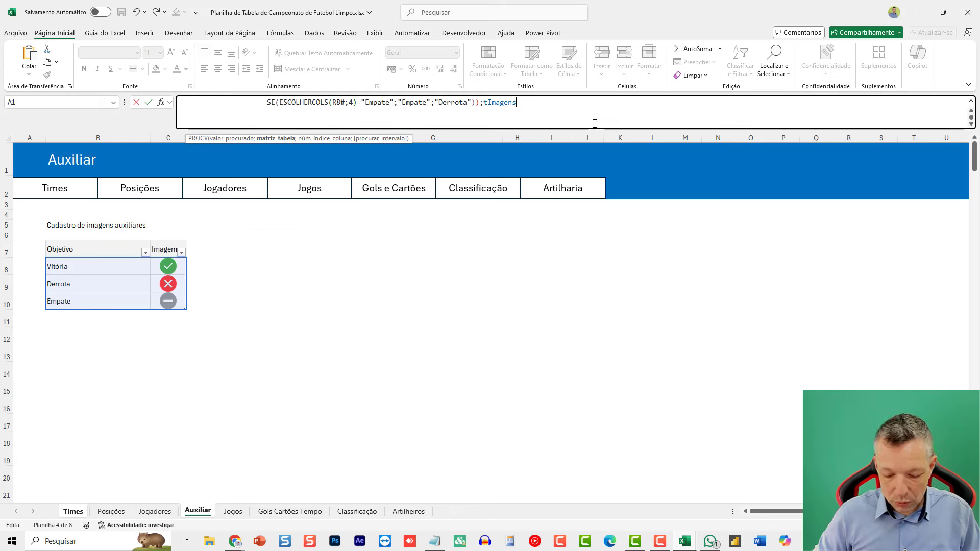
pyautogui.write(';2;0')
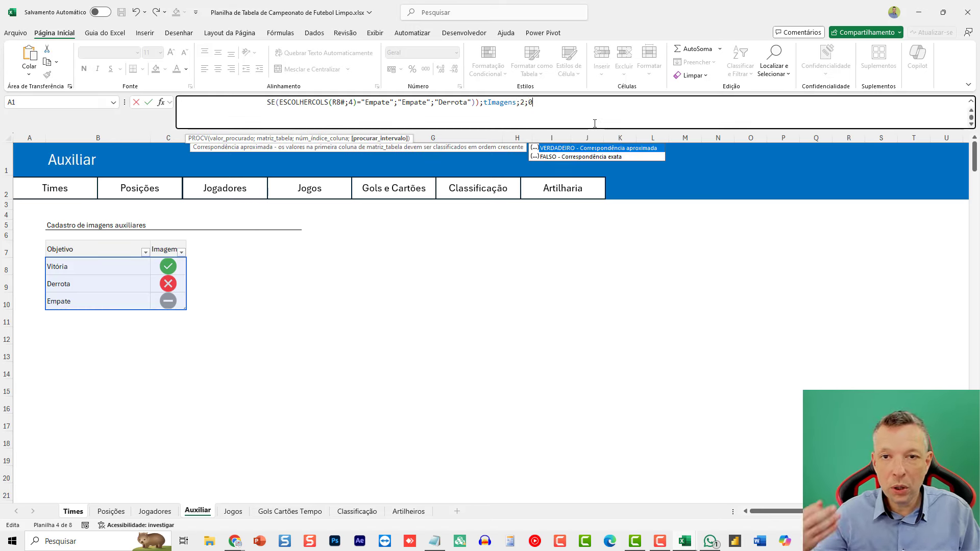
pyautogui.write(')')
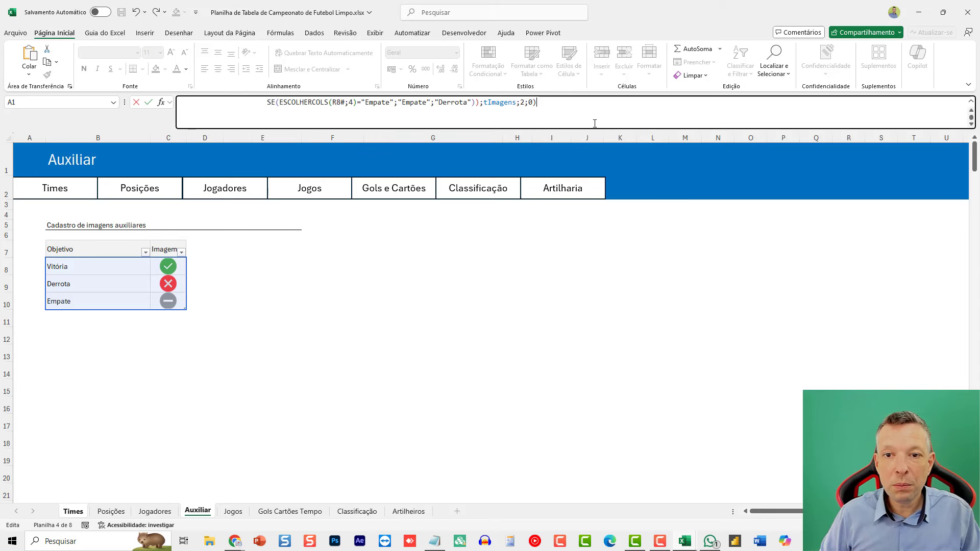
pyautogui.press('Return')
pyautogui.press('Up')
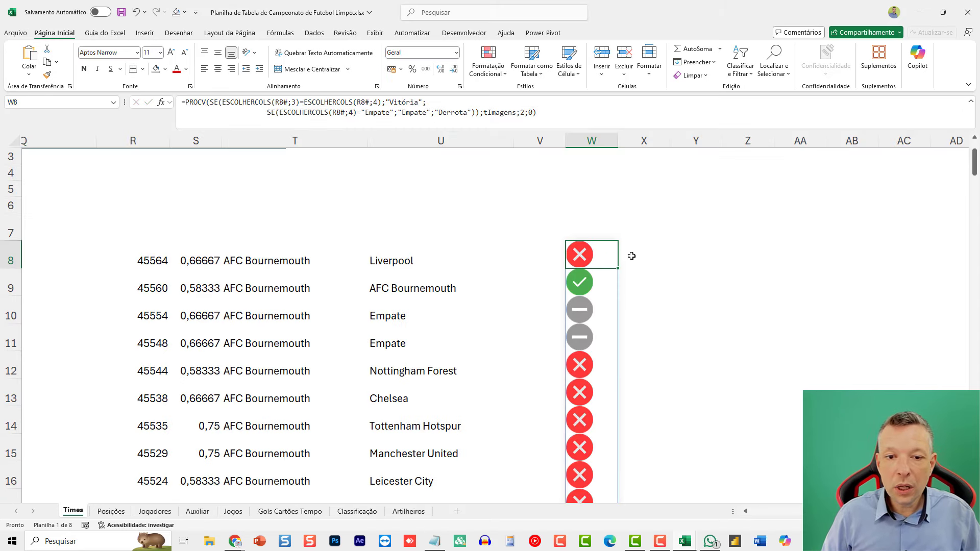
# Step: Compare the result icons in column W with the team and winner columns for AFC Bournemouth and Arsenal
pyautogui.click(595, 282)
pyautogui.press('Down')
pyautogui.press('Down')
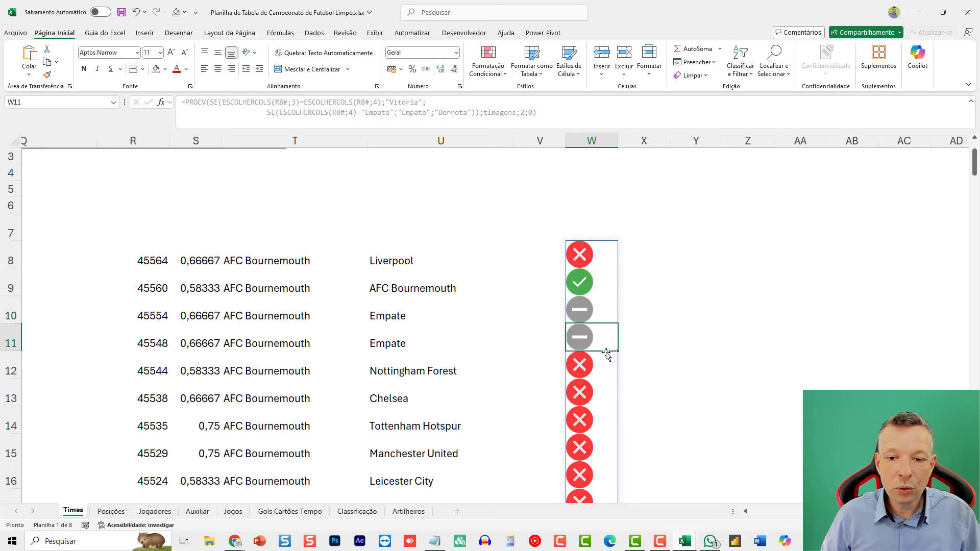
pyautogui.click(590, 364)
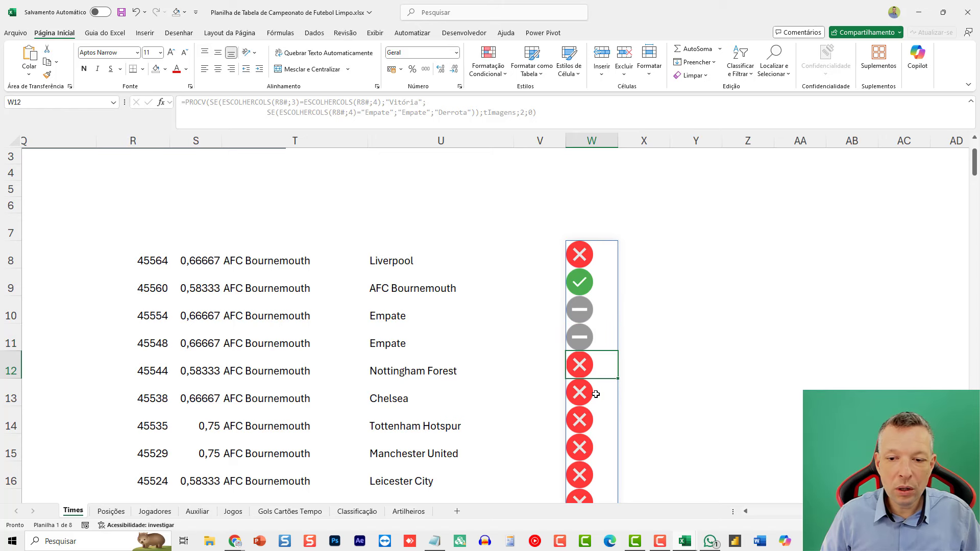
pyautogui.scroll(-3, 618, 444)
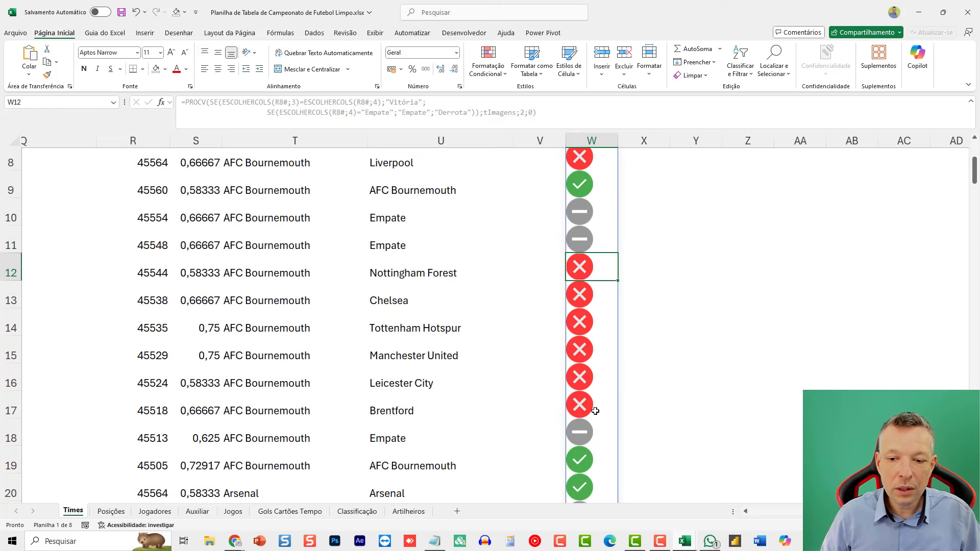
pyautogui.scroll(-3, 596, 453)
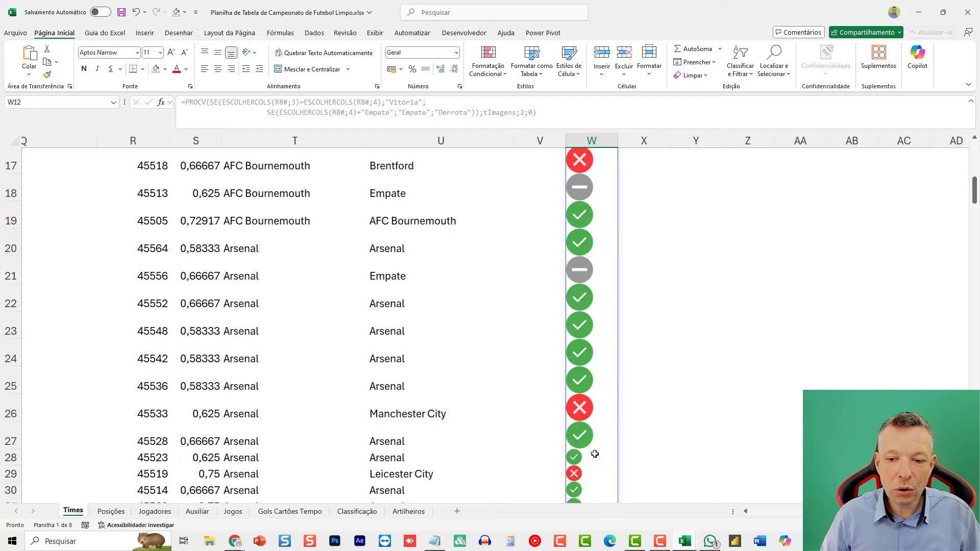
# Step: Review the formulas in W8 and AE8 that produce the result icons and the last five results
pyautogui.scroll(7, 595, 453)
pyautogui.click(590, 351)
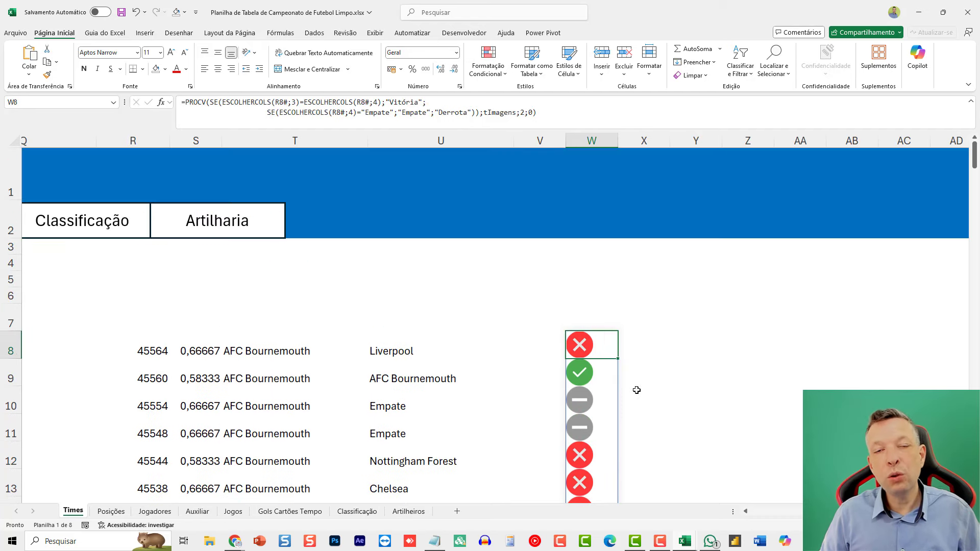
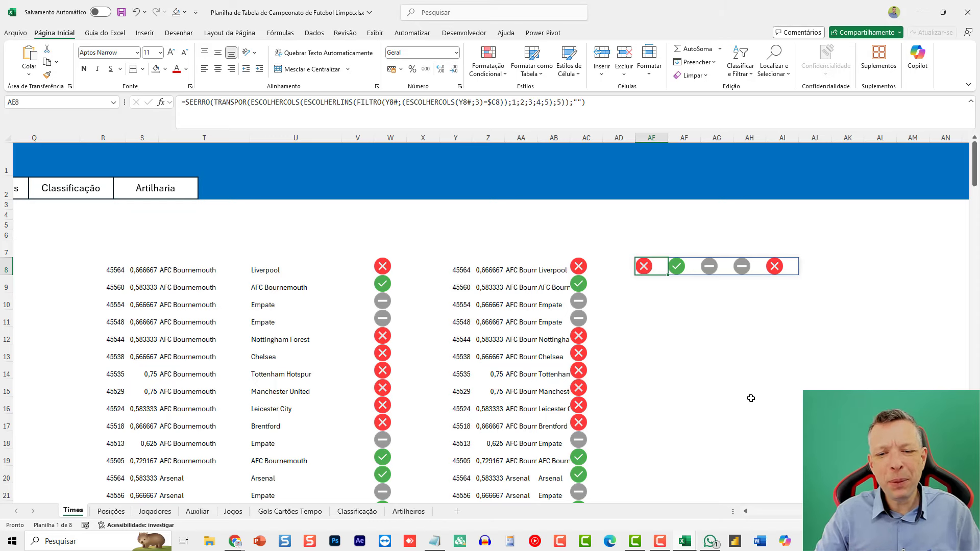
pyautogui.click(651, 314)
pyautogui.click(645, 267)
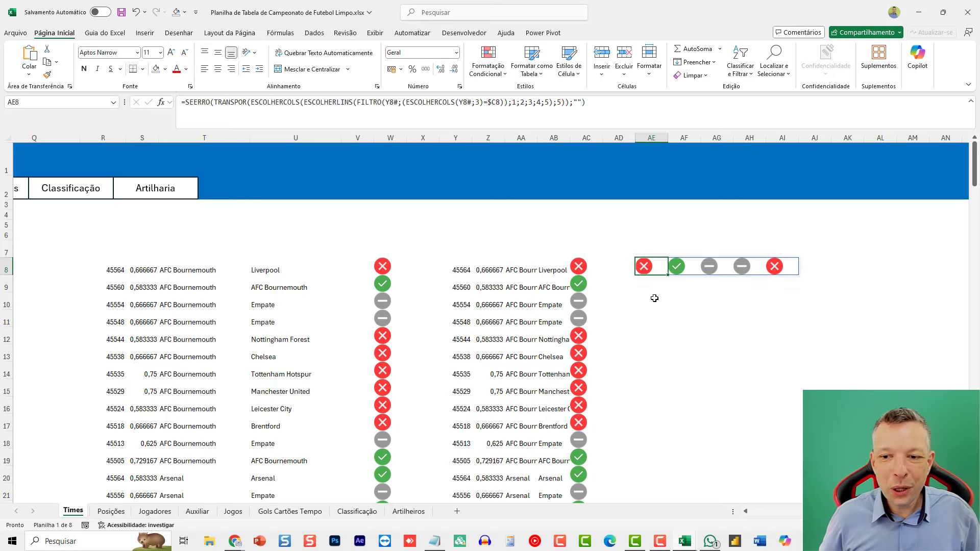
pyautogui.moveTo(654, 307); pyautogui.dragTo(654, 311)
pyautogui.click(650, 301)
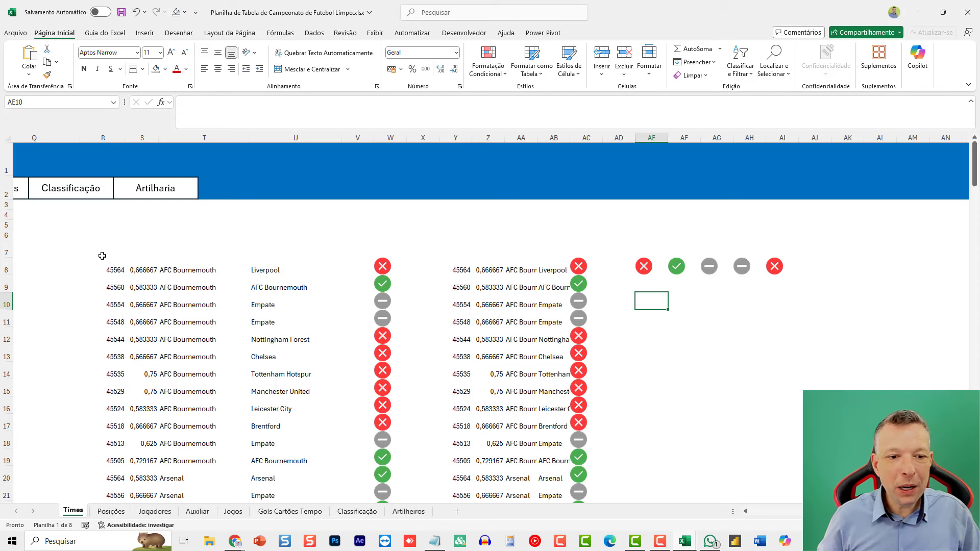
# Step: Inspect the CLASSIFICAR formula in R8 and label its data block BASE in R6
pyautogui.click(109, 269)
pyautogui.moveTo(591, 102); pyautogui.dragTo(183, 102)
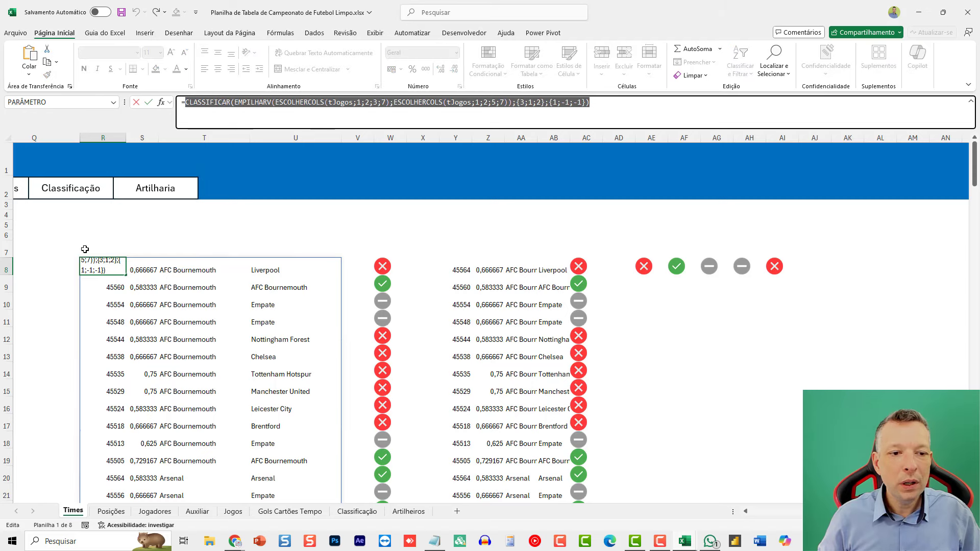
pyautogui.press('Escape')
pyautogui.click(97, 235)
pyautogui.write('BASE')
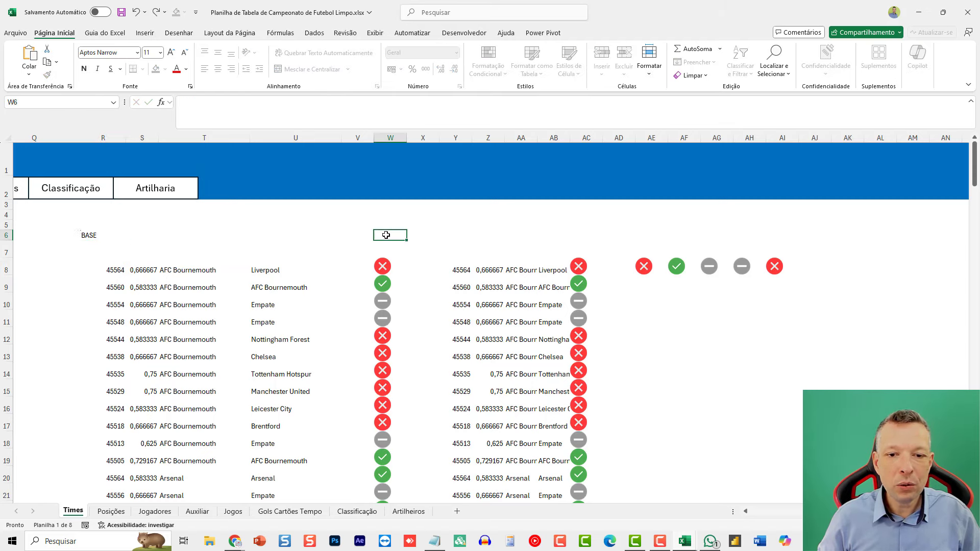
# Step: Label the result icon column imagens in W6
pyautogui.click(393, 238)
pyautogui.click(244, 287)
pyautogui.click(385, 266)
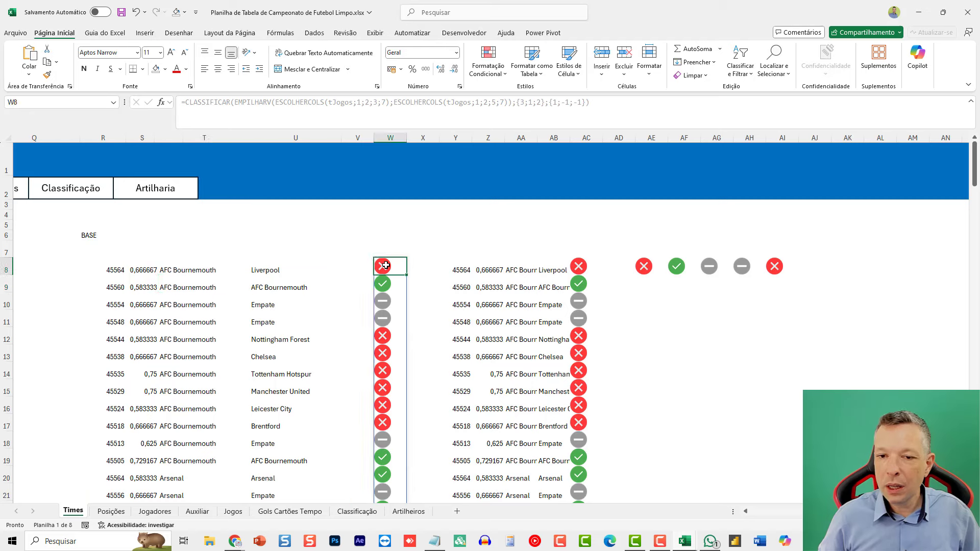
pyautogui.click(396, 237)
pyautogui.write('imagens')
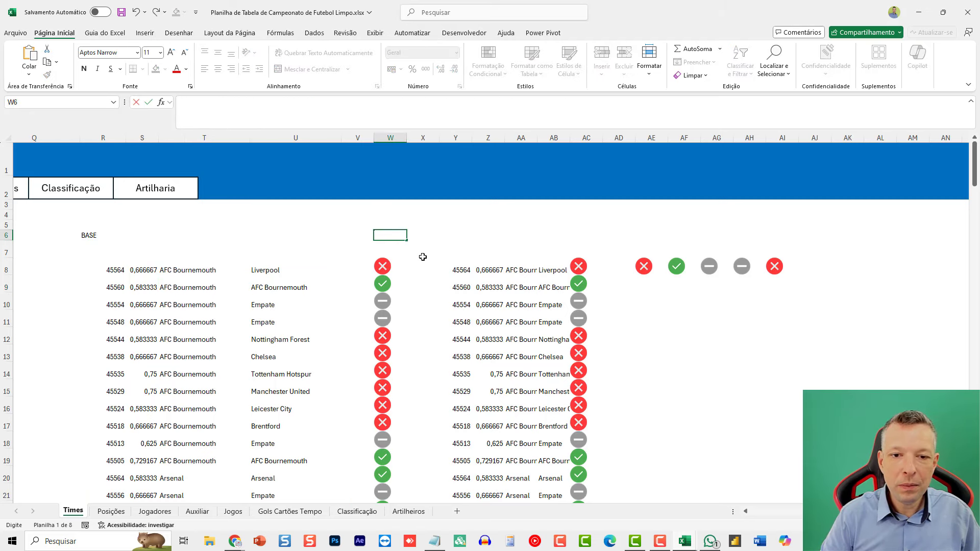
pyautogui.press('Return')
# Step: Label the block that combines the game data with the icons junto in Y6
pyautogui.press('Up')
pyautogui.press('Right')
pyautogui.press('Right')
pyautogui.press('Right')
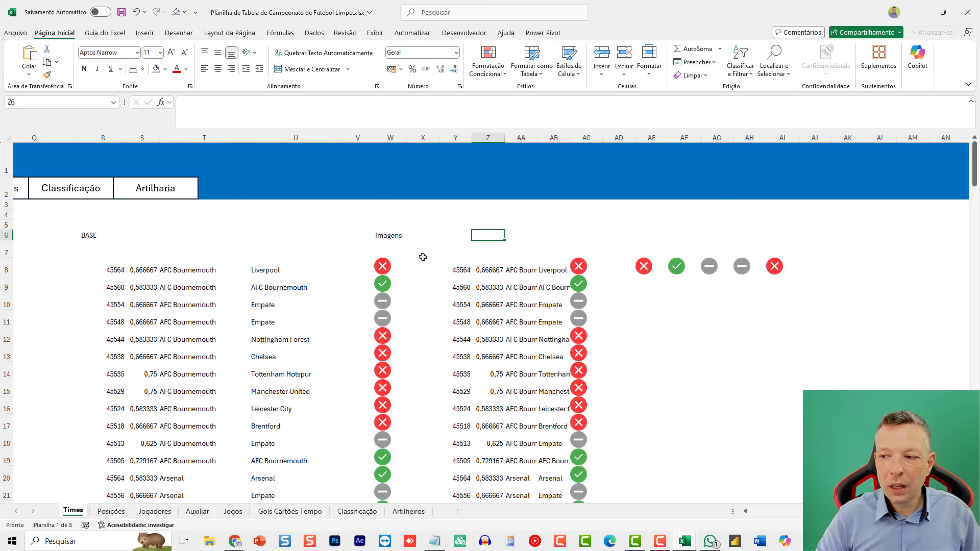
pyautogui.press('Left')
pyautogui.write('junto')
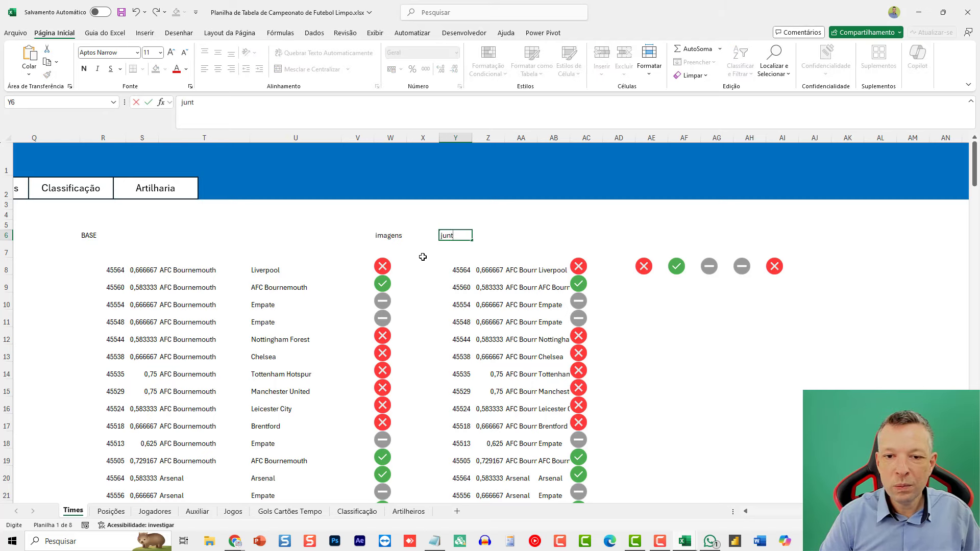
pyautogui.press('Return')
pyautogui.click(637, 236)
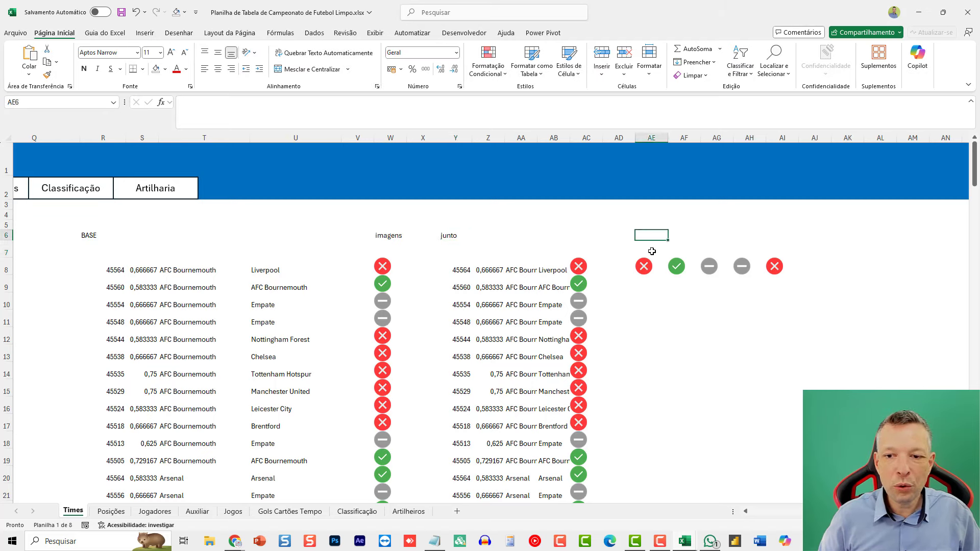
pyautogui.click(647, 313)
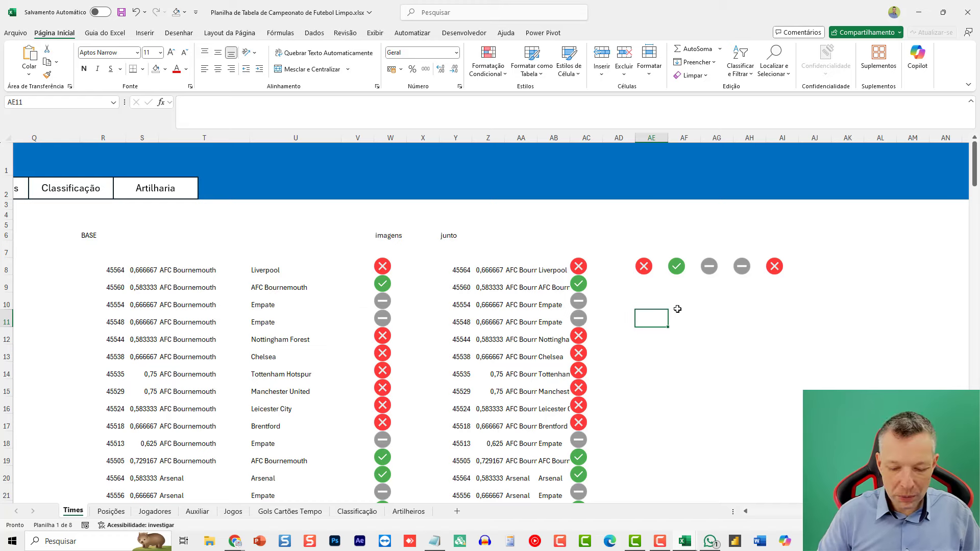
# Step: Copy the CLASSIFICAR formula text from R8 without the equals sign for use in AE10
pyautogui.doubleClick(106, 268)
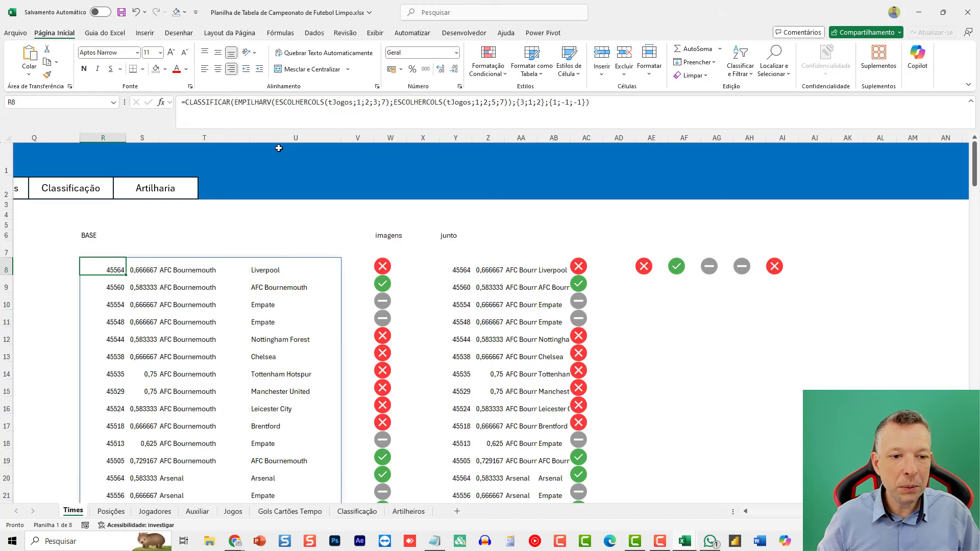
pyautogui.moveTo(517, 102); pyautogui.dragTo(188, 96)
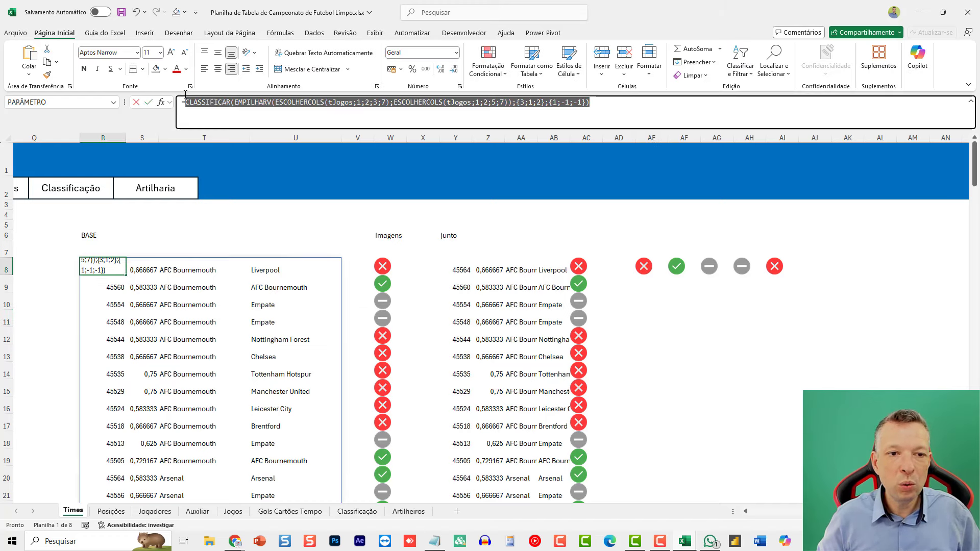
pyautogui.click(638, 302)
pyautogui.write('=let')
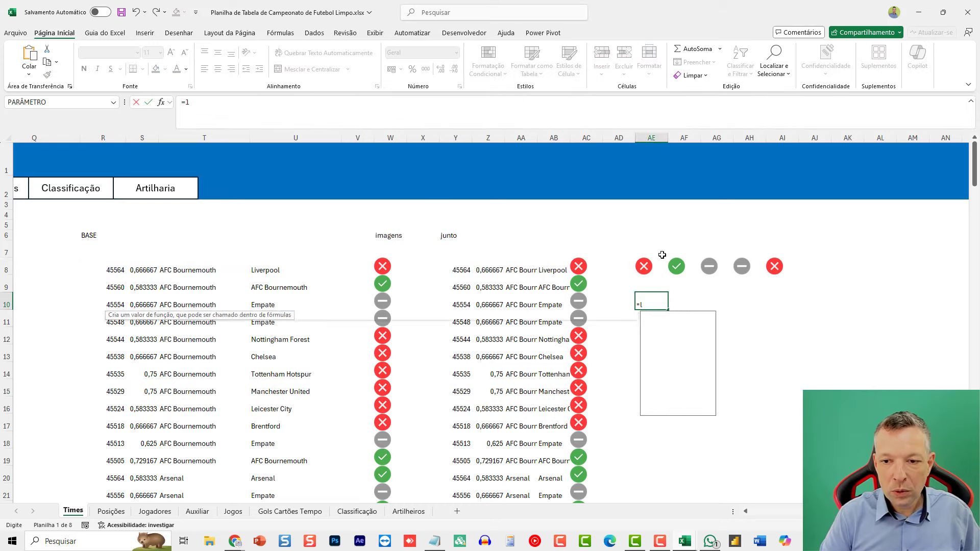
pyautogui.press('Escape')
pyautogui.press('Escape')
pyautogui.write('=let')
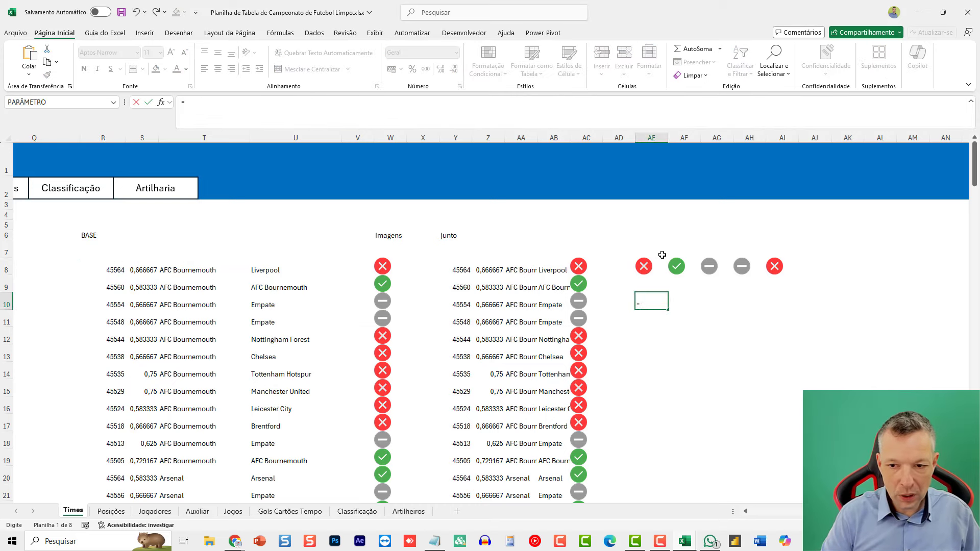
pyautogui.press('Escape')
pyautogui.press('Escape')
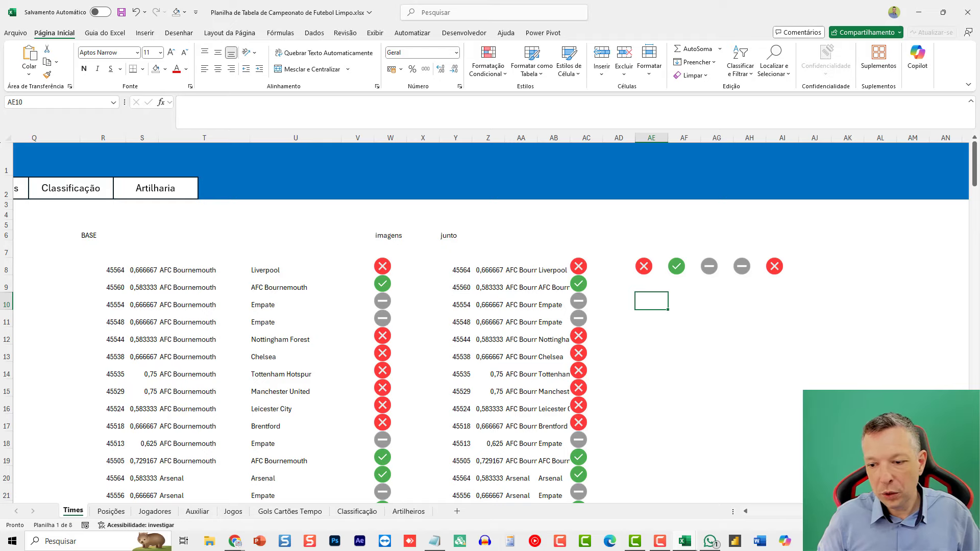
# Step: Start a LET formula in AE10 that defines the name Base as the CLASSIFICAR expression copied from R8
pyautogui.scroll(4, 485, 318)
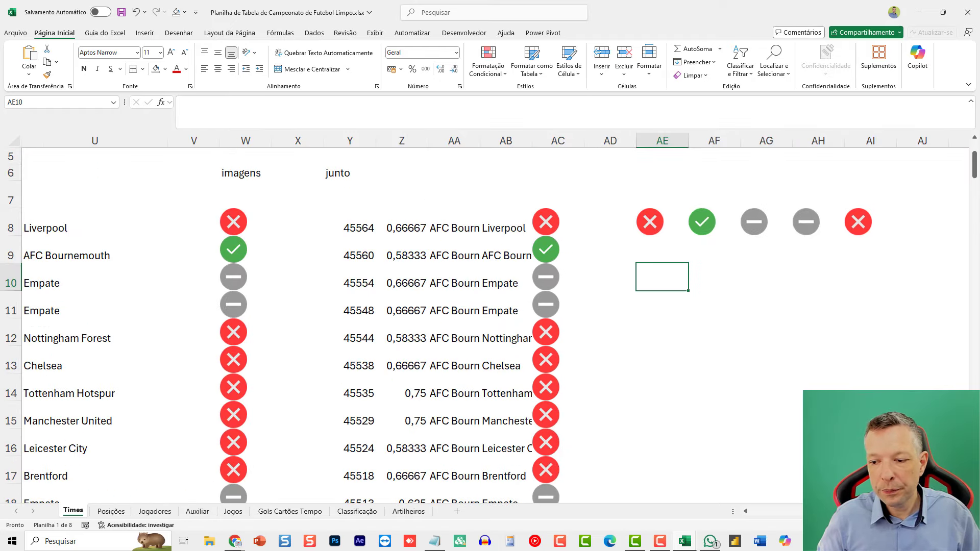
pyautogui.hscroll(3, 540, 433)
pyautogui.write('=L')
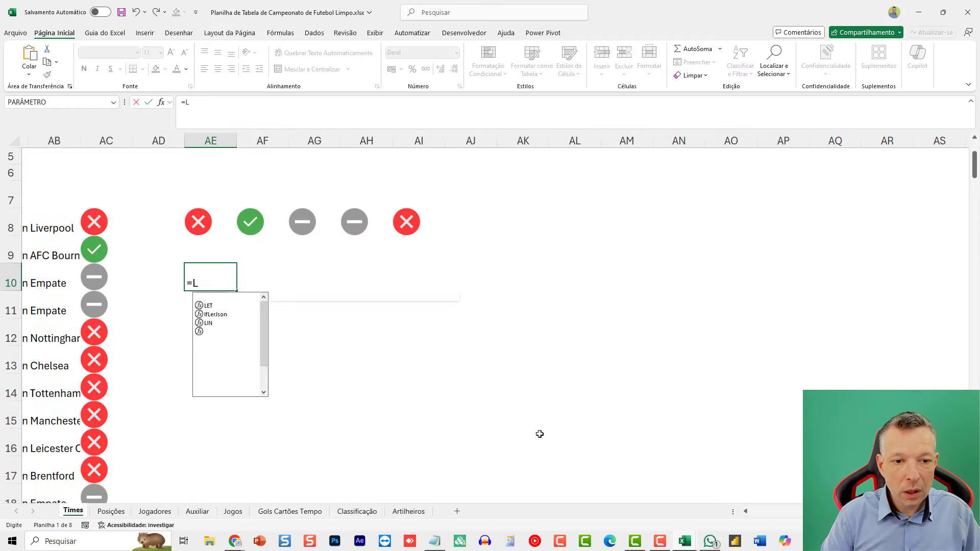
pyautogui.write('ET(')
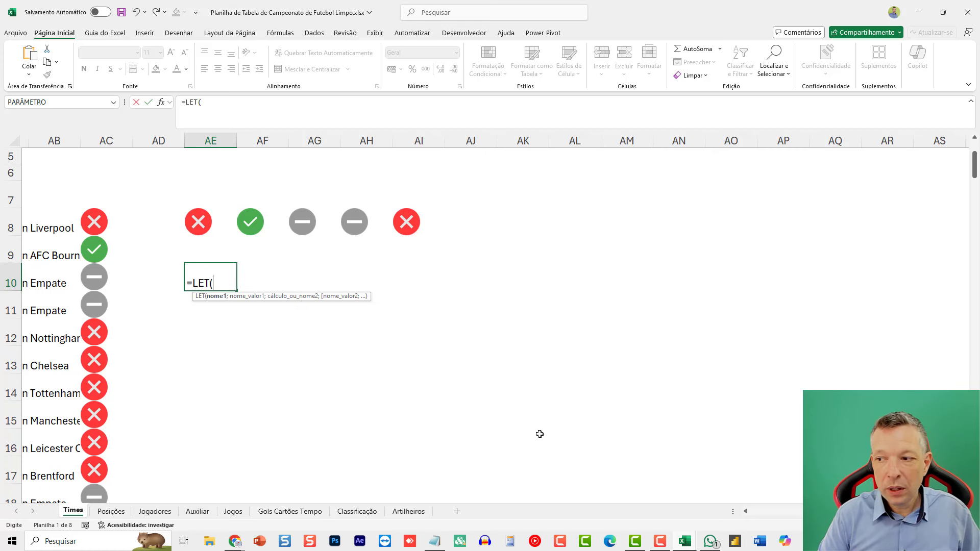
pyautogui.write('b')
pyautogui.press('BackSpace')
pyautogui.write('Ba')
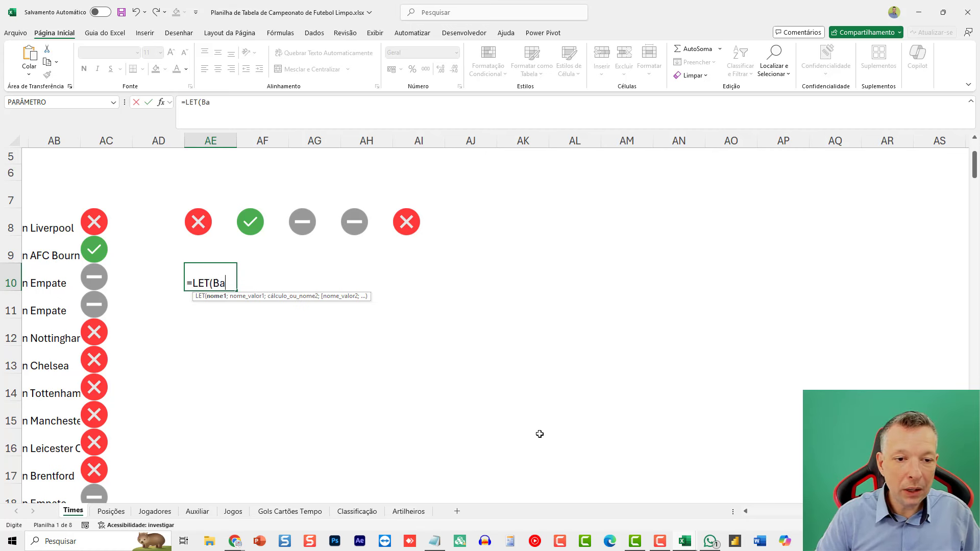
pyautogui.write('se')
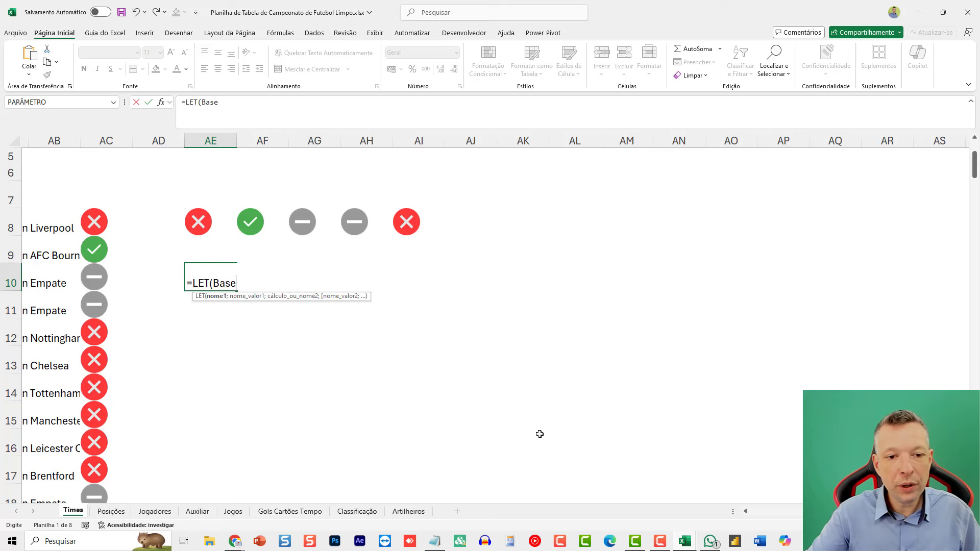
pyautogui.write(';')
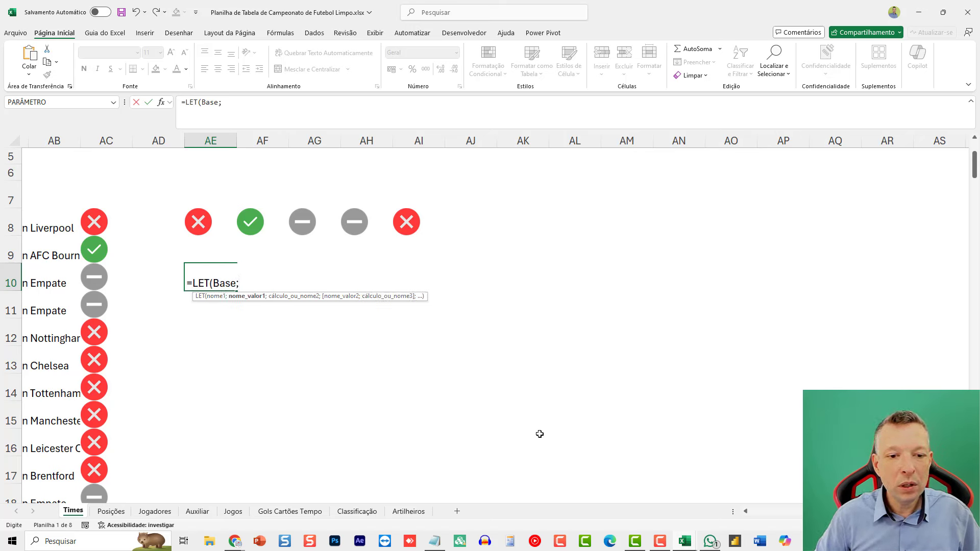
pyautogui.write('CLASSIFICAR(EMPILHARV(ESCOLHERCOLS(tJogos;1;2;3;7);ESCOLHERCOLS(tJogos;1;2;5;7));{3;1;2};{1;-1;-1})')
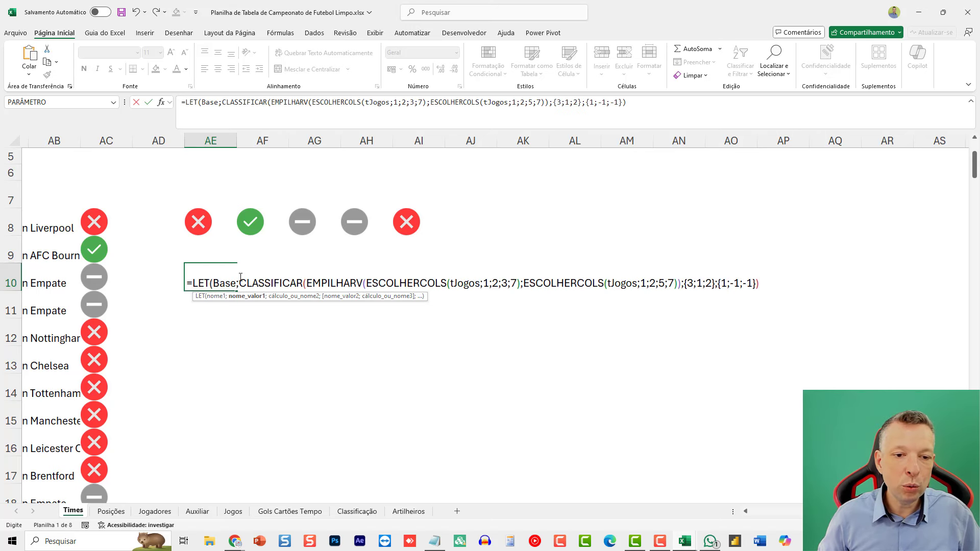
pyautogui.write(';')
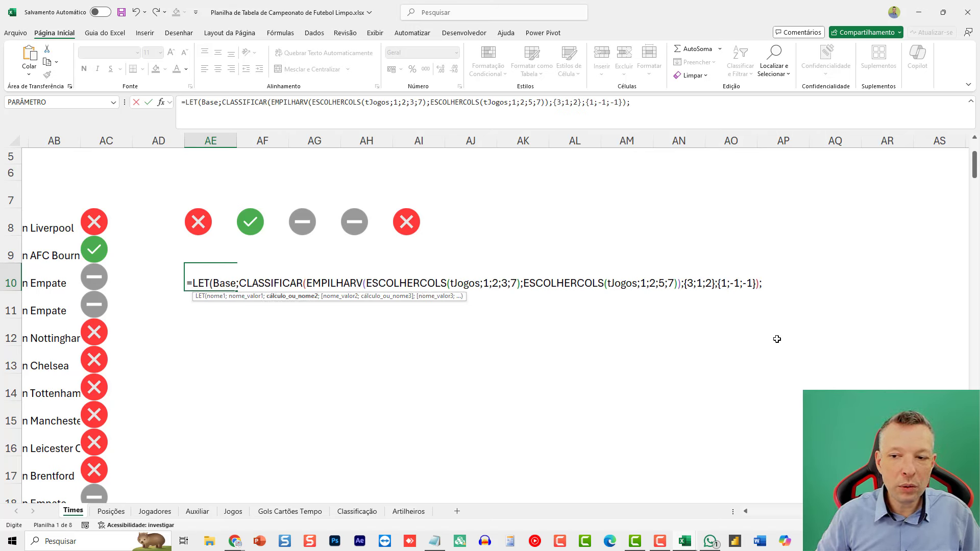
# Step: Make the LET function in AE10 return base on a new line, close it and enter the formula
pyautogui.press('Return')
pyautogui.press('Return')
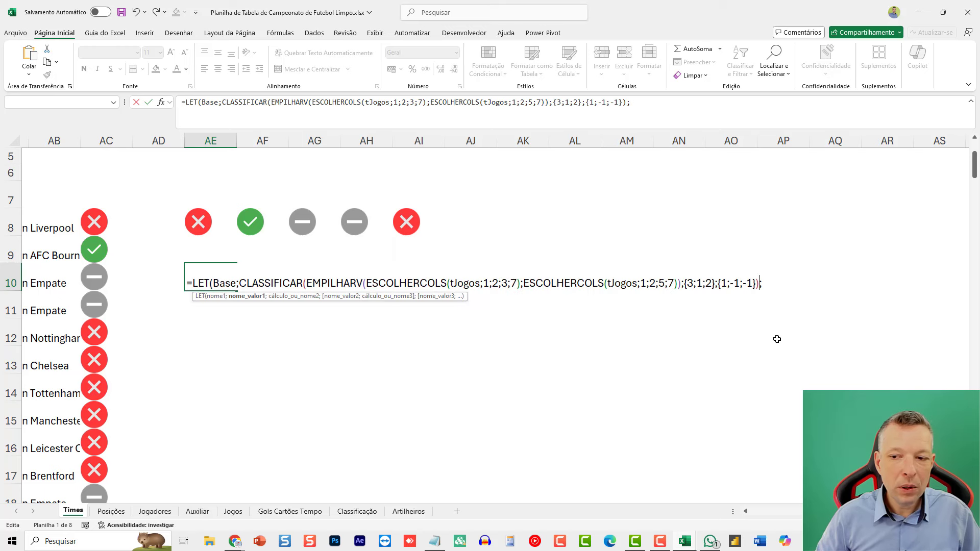
pyautogui.write('base')
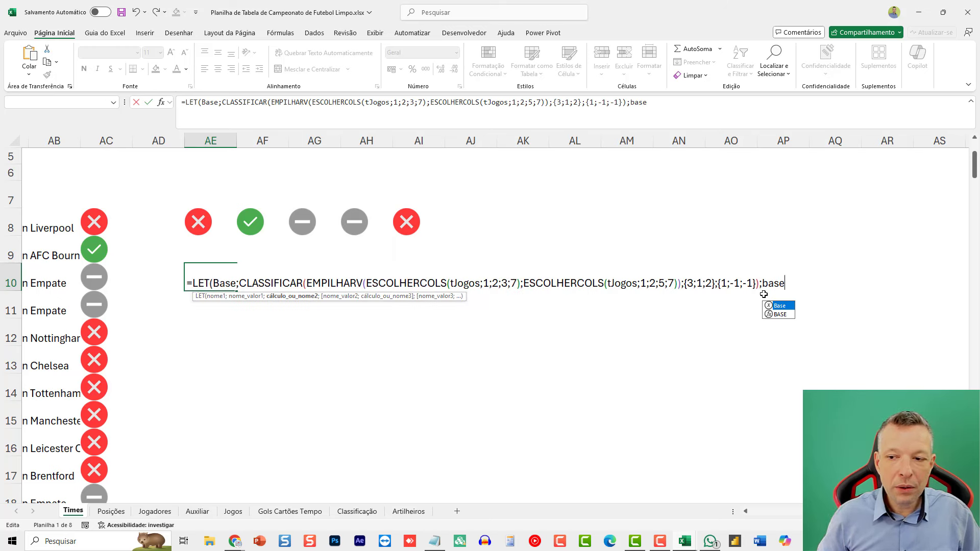
pyautogui.click(763, 283)
pyautogui.hotkey('alt', 'Return')
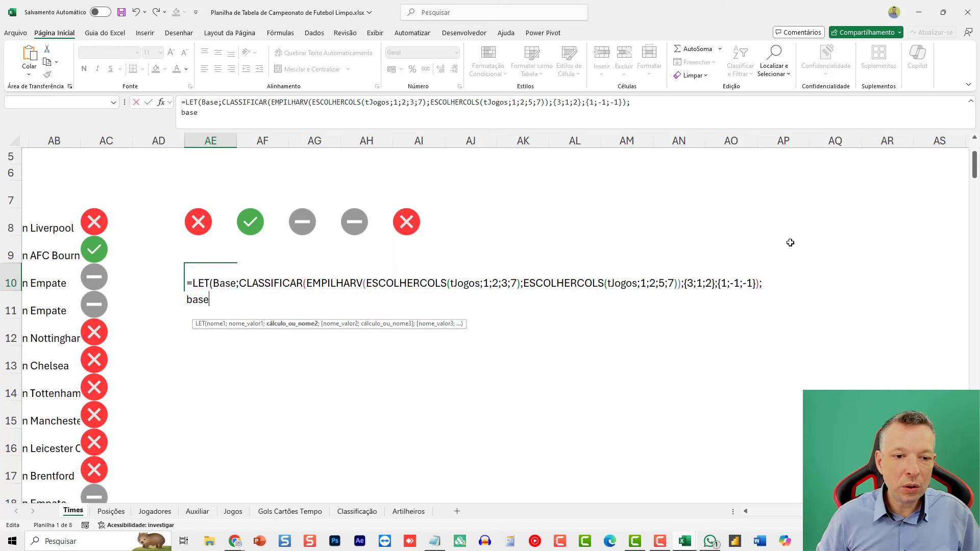
pyautogui.write(')')
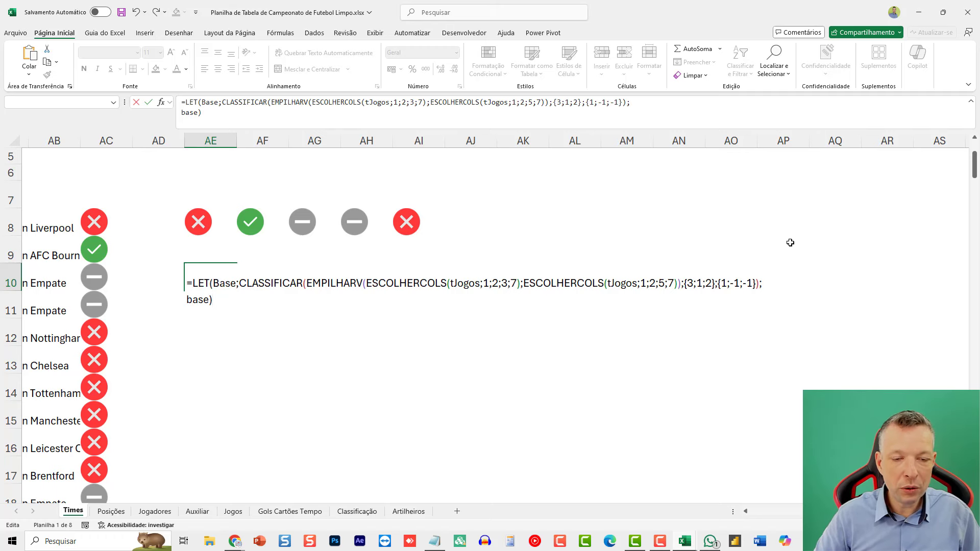
pyautogui.press('Return')
pyautogui.press('Up')
pyautogui.press('F2')
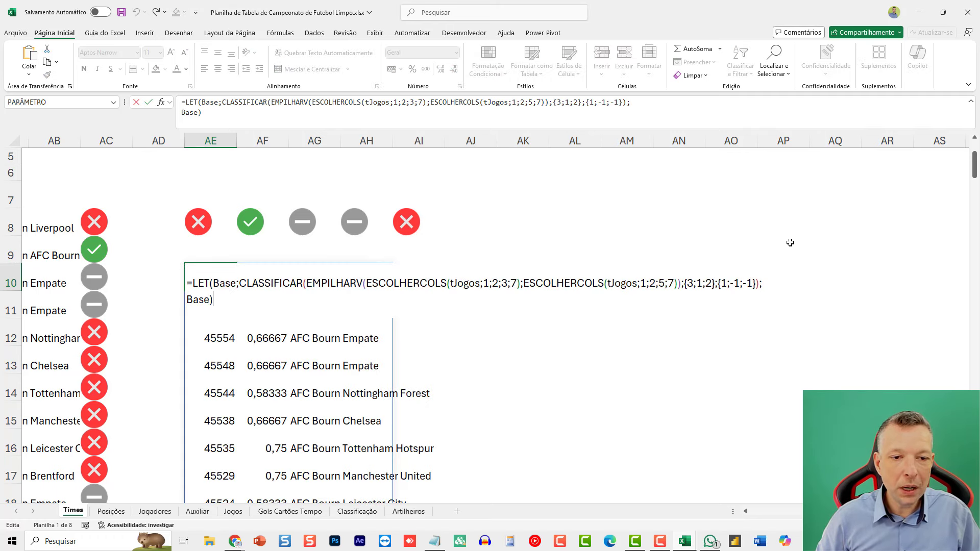
pyautogui.press('Left')
pyautogui.hotkey('ctrl', 'shift', 'Left')
pyautogui.press('BackSpace')
pyautogui.press('BackSpace')
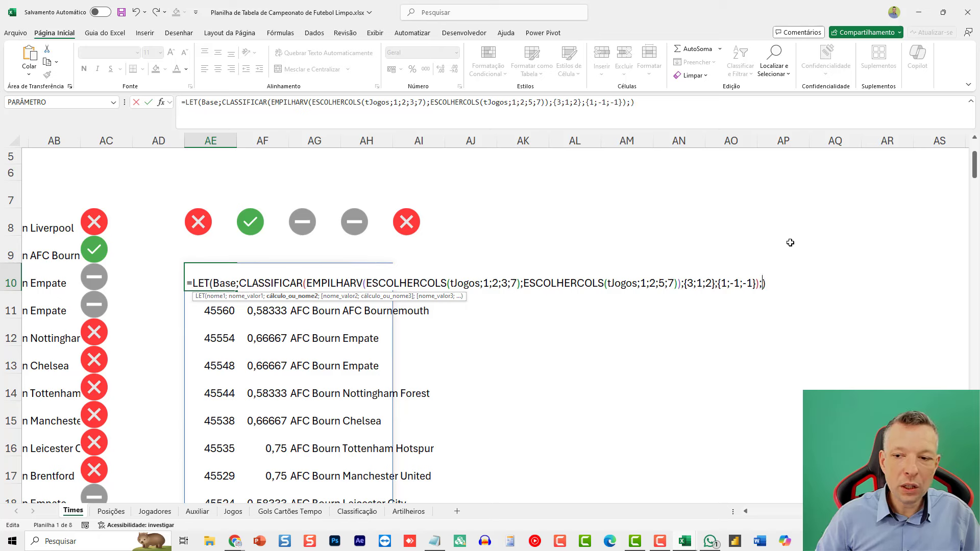
pyautogui.press('Escape')
pyautogui.press('F2')
pyautogui.press('Left')
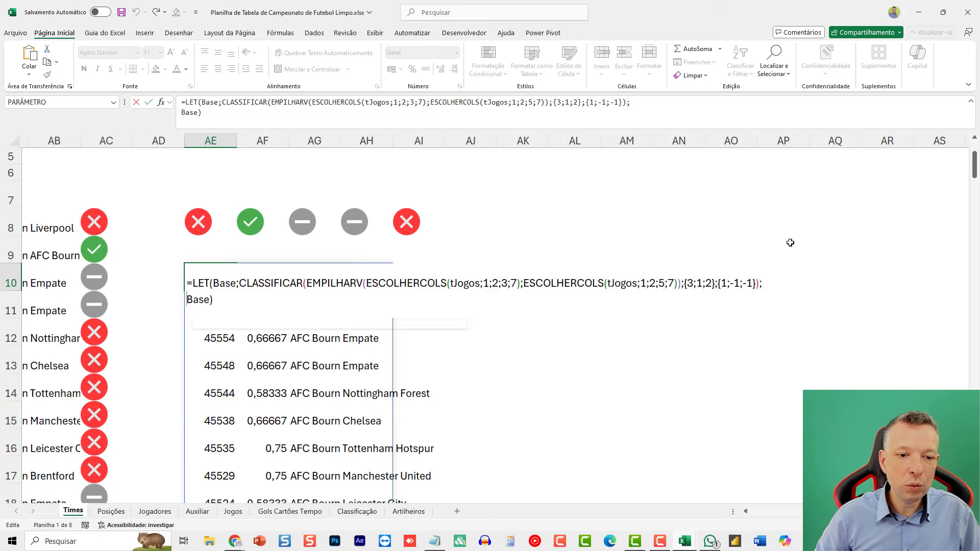
pyautogui.hotkey('ctrl', 'shift', 'Left')
pyautogui.press('BackSpace')
pyautogui.press('BackSpace')
pyautogui.hotkey('ctrl', 'z')
pyautogui.hotkey('ctrl', 'Return')
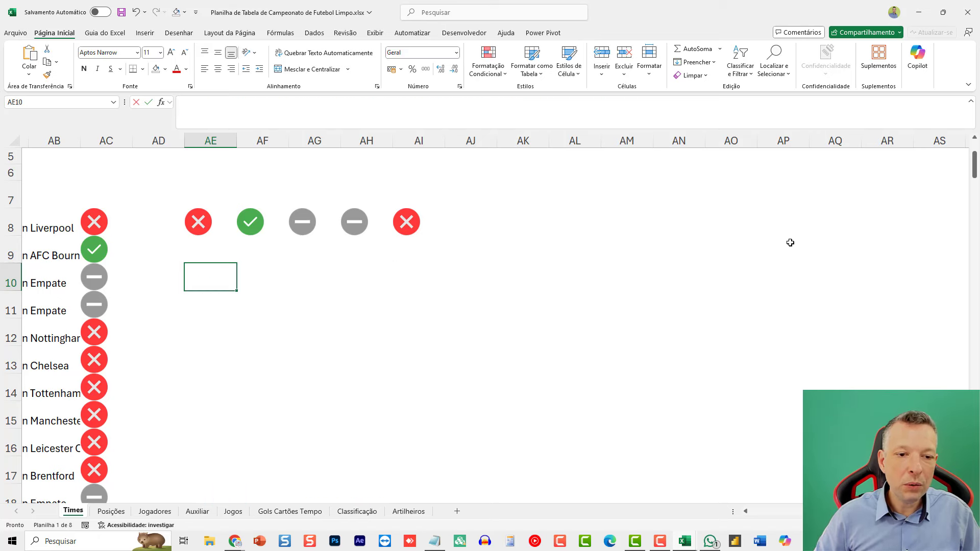
pyautogui.hotkey('ctrl', 'z')
# Step: Reopen the LET formula in AE10 and re-enter it with Base as the returned result on its own line
pyautogui.press('F2')
pyautogui.hotkey('shift', 'Home')
pyautogui.press('BackSpace')
pyautogui.press('BackSpace')
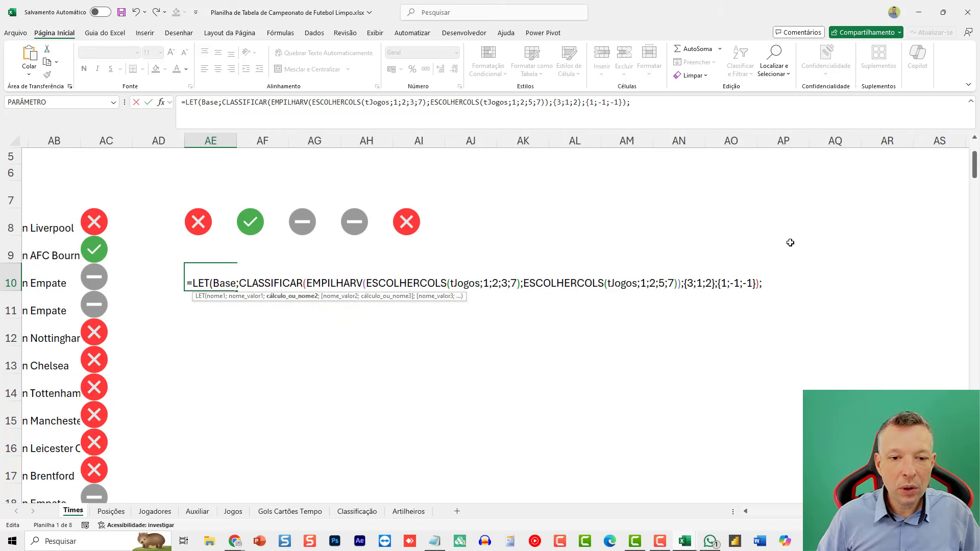
pyautogui.press('BackSpace')
pyautogui.press('BackSpace')
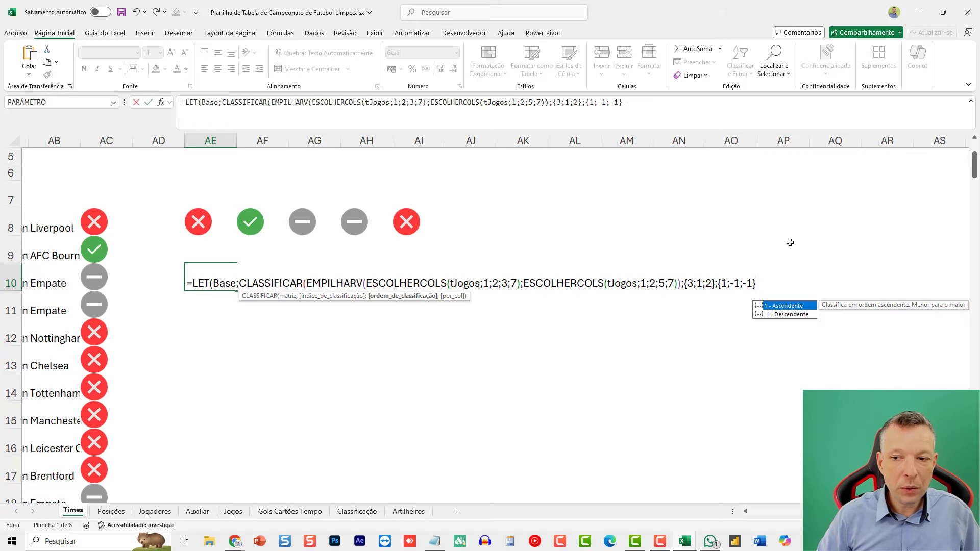
pyautogui.press('Escape')
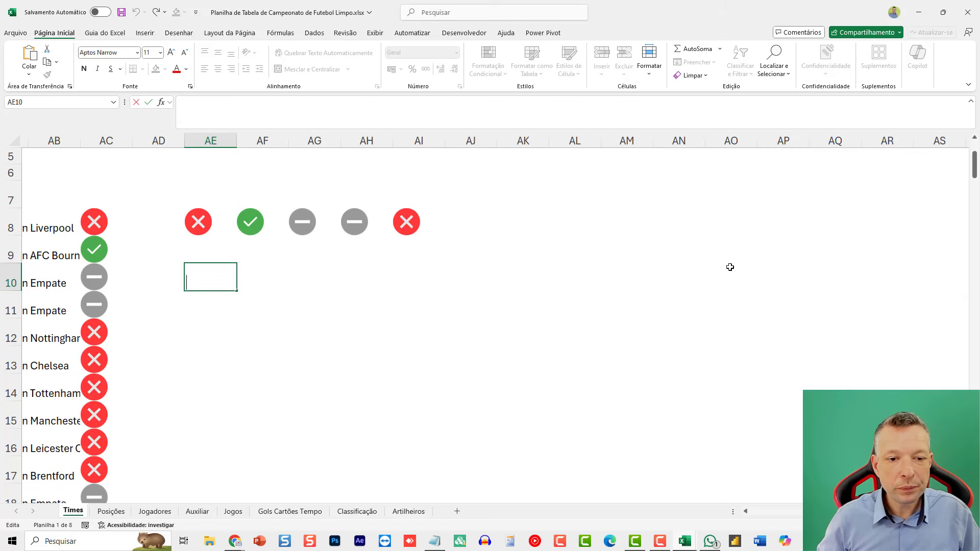
pyautogui.press('F2')
pyautogui.hotkey('ctrl', 'Return')
# Step: Copy the PROCV formula text from W8 without the equals sign, leaving that cell unmodified
pyautogui.press('Left')
pyautogui.press('Left')
pyautogui.press('Left')
pyautogui.press('Left')
pyautogui.press('Left')
pyautogui.press('Left')
pyautogui.press('Left')
pyautogui.press('Left')
pyautogui.press('Left')
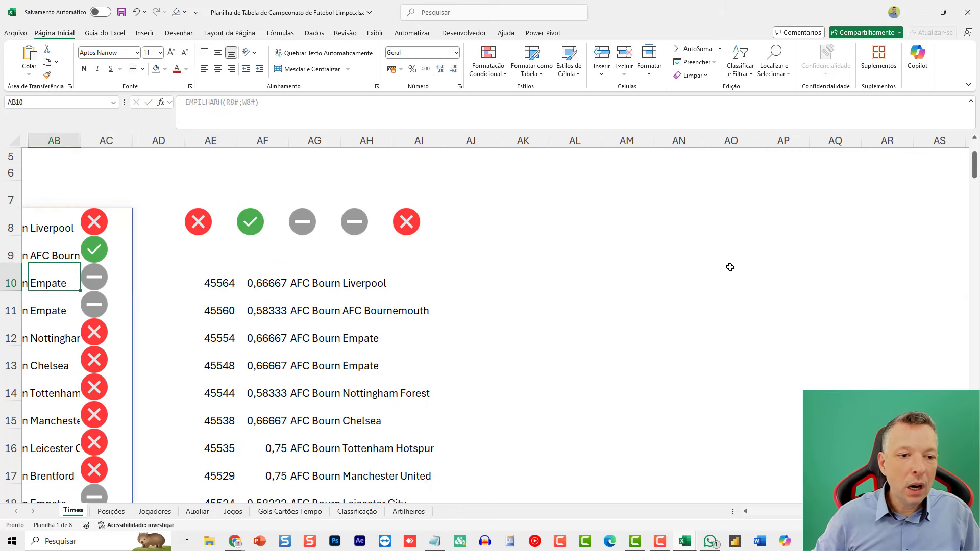
pyautogui.press('Right')
pyautogui.press('Up')
pyautogui.press('Left')
pyautogui.press('Left')
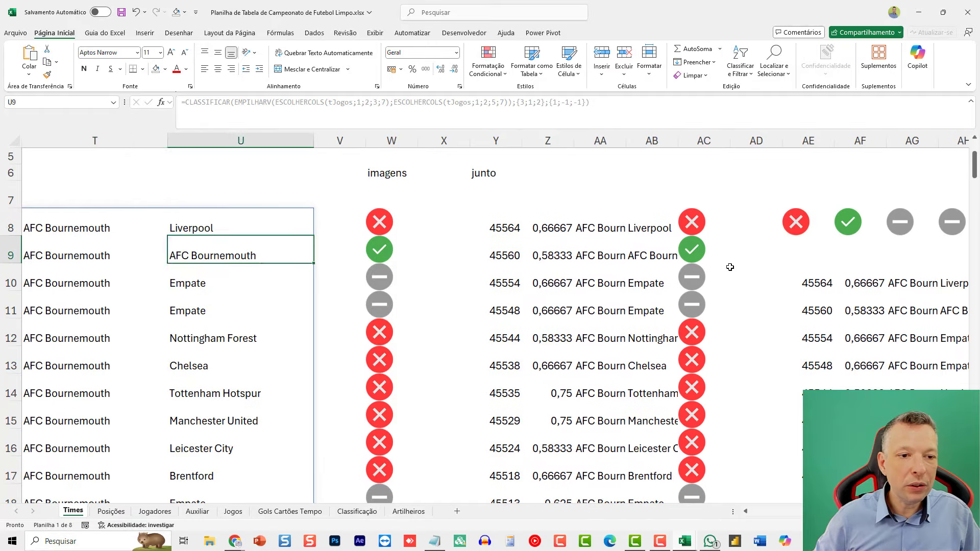
pyautogui.press('Up')
pyautogui.press('Right')
pyautogui.press('Right')
pyautogui.press('F2')
pyautogui.hotkey('shift', 'Home')
pyautogui.hotkey('shift', 'Up')
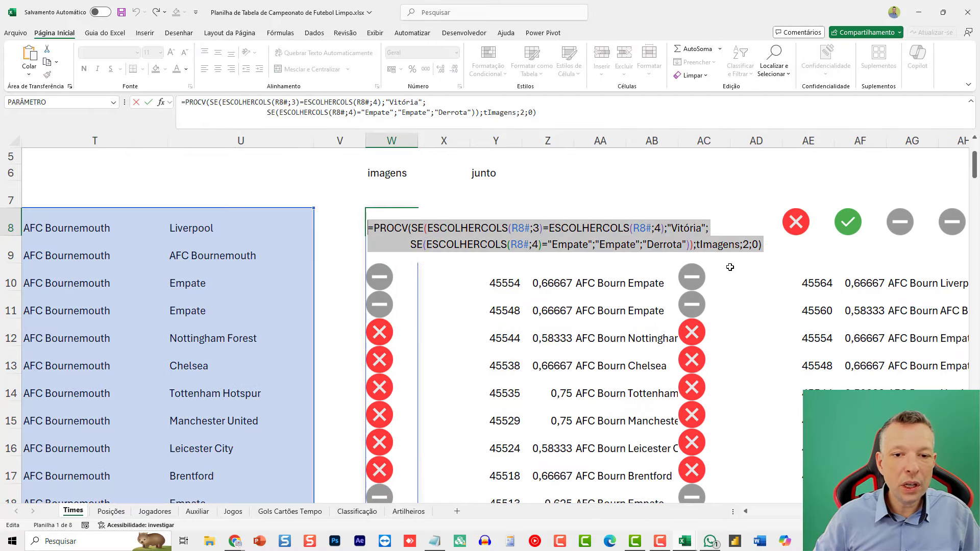
pyautogui.hotkey('shift', 'Right')
pyautogui.hotkey('ctrl', 'c')
pyautogui.press('Escape')
# Step: Replace the returned Base in AE10's LET formula with a new name, Imagens, defined as the PROCV expression copied from W8
pyautogui.press('Right')
pyautogui.press('Right')
pyautogui.press('Right')
pyautogui.press('Right')
pyautogui.press('Down')
pyautogui.press('Right')
pyautogui.press('Right')
pyautogui.press('Right')
pyautogui.press('Right')
pyautogui.press('Right')
pyautogui.press('Right')
pyautogui.press('Right')
pyautogui.press('Right')
pyautogui.press('Right')
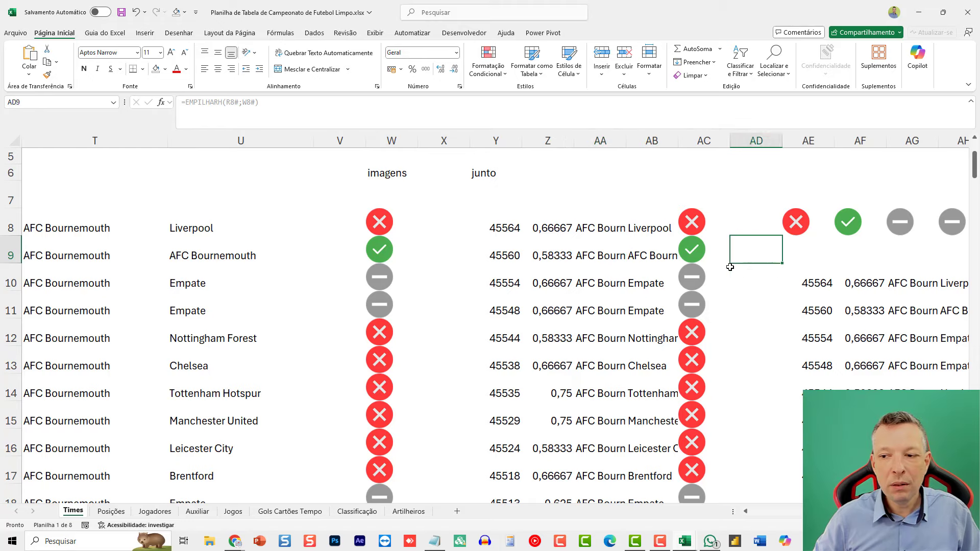
pyautogui.press('Right')
pyautogui.press('Right')
pyautogui.press('Right')
pyautogui.press('Right')
pyautogui.press('Right')
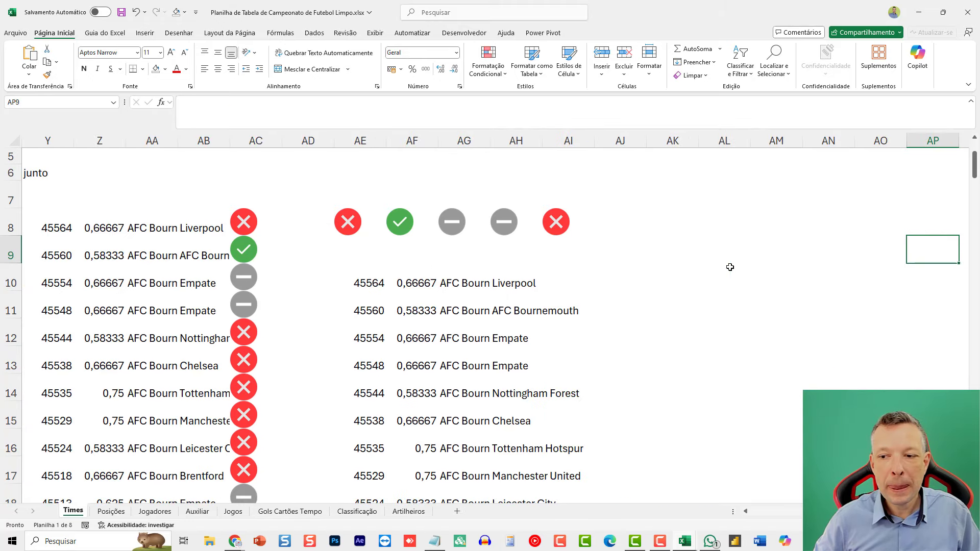
pyautogui.click(327, 282)
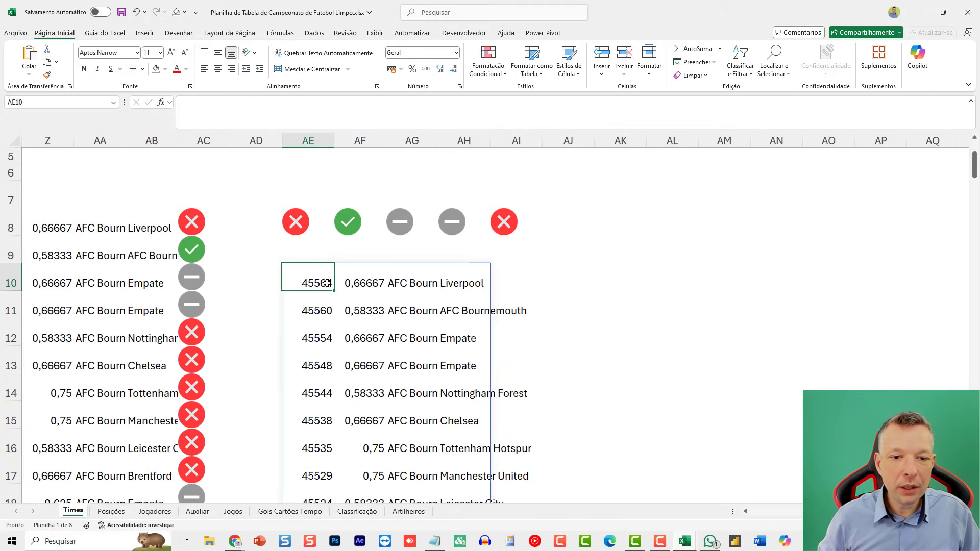
pyautogui.write('=')
pyautogui.hotkey('ctrl', 'v')
pyautogui.click(307, 299)
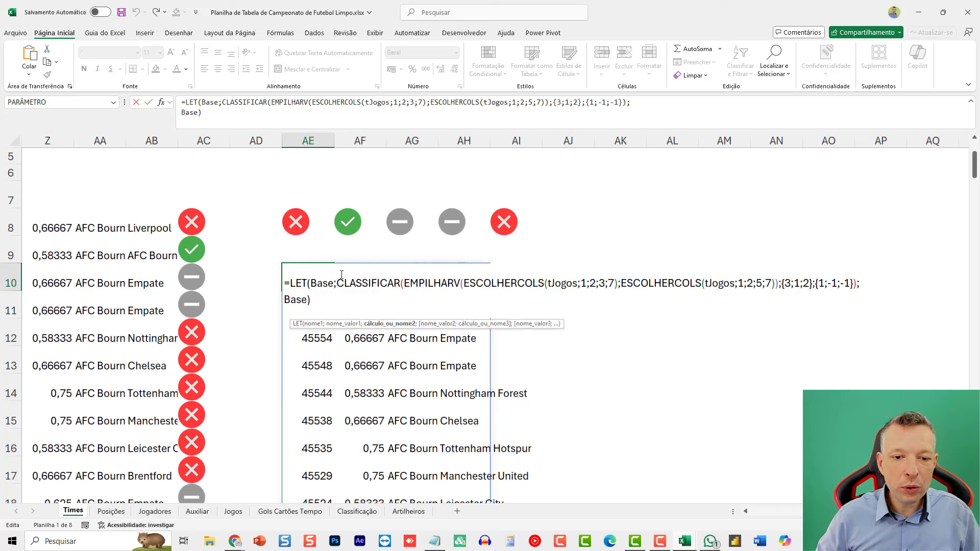
pyautogui.press('Delete')
pyautogui.write(';')
pyautogui.hotkey('alt', 'Return')
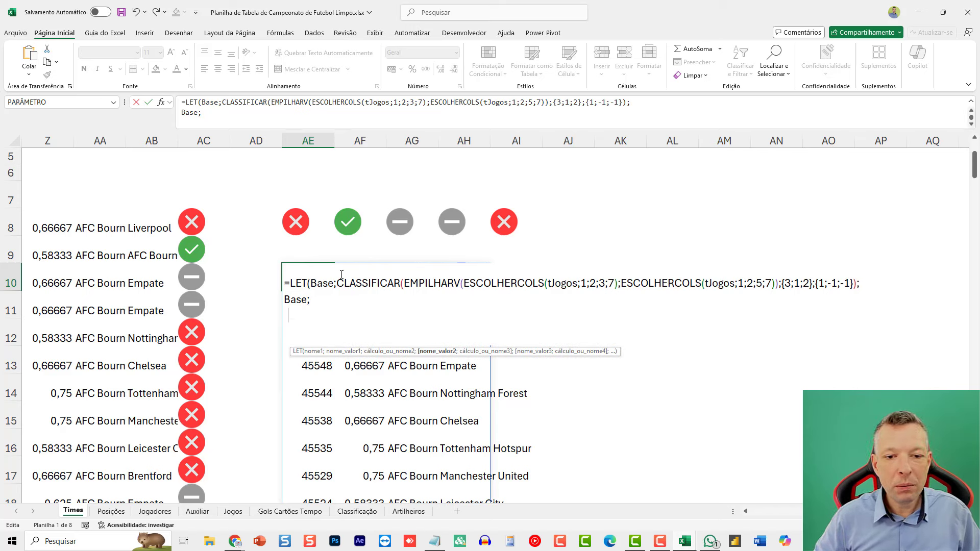
pyautogui.press('BackSpace')
pyautogui.press('BackSpace')
pyautogui.press('BackSpace')
pyautogui.press('BackSpace')
pyautogui.press('BackSpace')
pyautogui.press('BackSpace')
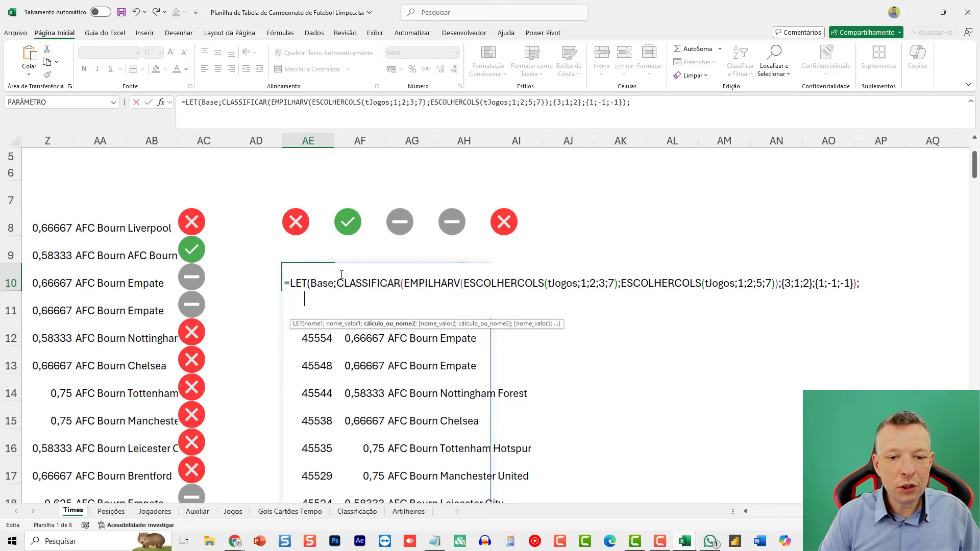
pyautogui.write('Imagens')
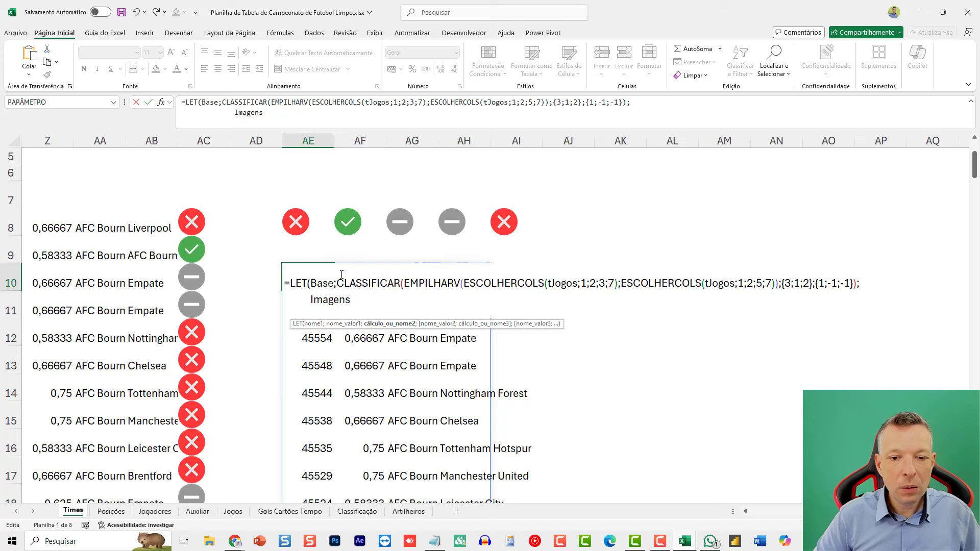
pyautogui.hotkey('ctrl', 'v')
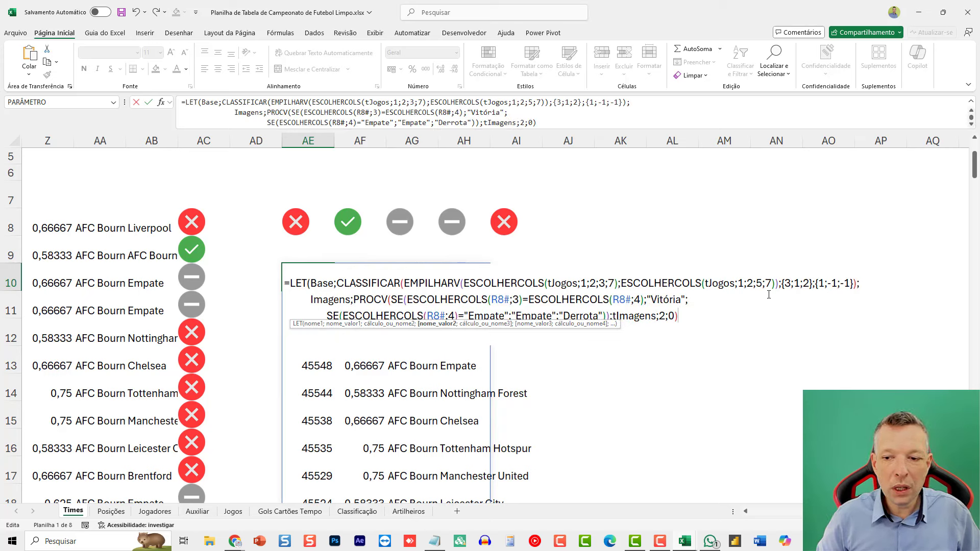
# Step: Remove the line break and spaces before the nested SE so the Imagens definition in AE10 runs on continuously
pyautogui.click(769, 295)
pyautogui.press('Delete')
pyautogui.press('Delete')
pyautogui.press('Delete')
pyautogui.press('Delete')
pyautogui.press('Delete')
pyautogui.press('Delete')
pyautogui.press('Delete')
pyautogui.press('Delete')
pyautogui.press('Delete')
pyautogui.press('Delete')
pyautogui.press('Delete')
pyautogui.press('Delete')
pyautogui.press('Delete')
pyautogui.press('Delete')
pyautogui.press('Delete')
pyautogui.press('Delete')
pyautogui.press('Delete')
pyautogui.press('Delete')
pyautogui.press('Delete')
pyautogui.press('Delete')
pyautogui.press('Delete')
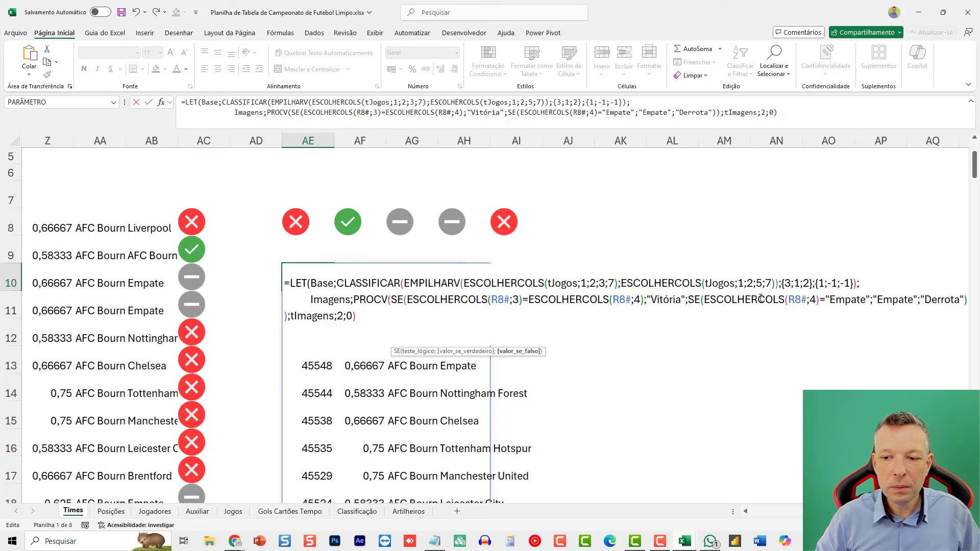
# Step: Make the LET formula in AE10 return Imagens, close it and enter the formula
pyautogui.hotkey('ctrl', 'End')
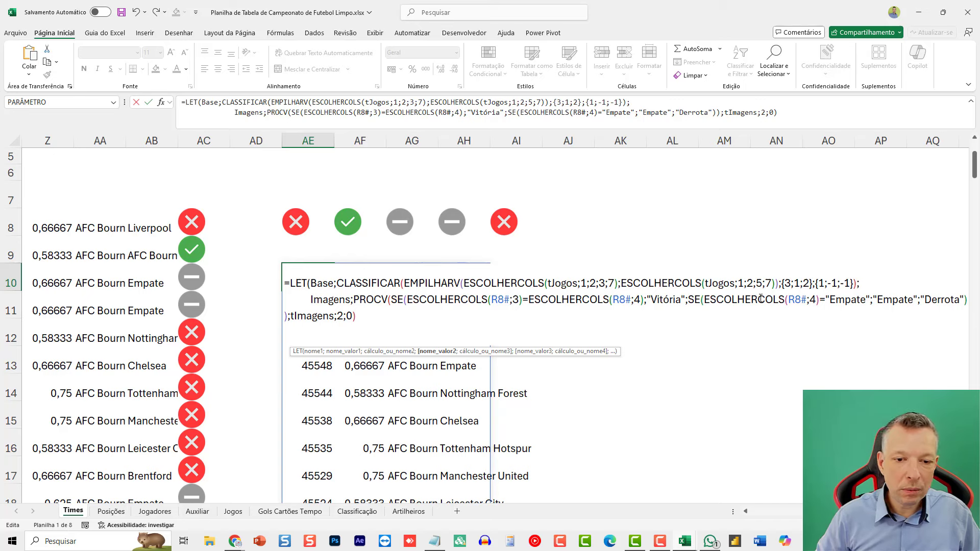
pyautogui.write(')')
pyautogui.press('Return')
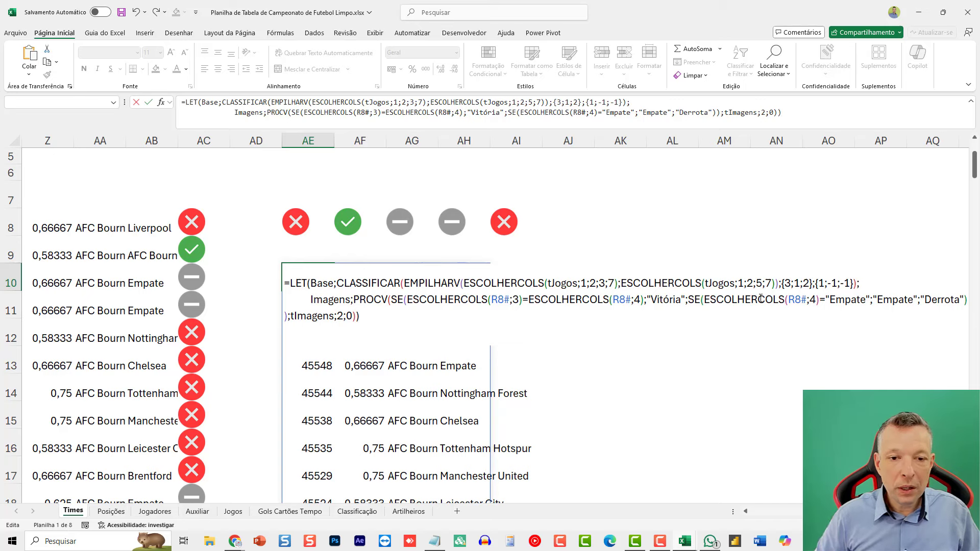
pyautogui.press('Return')
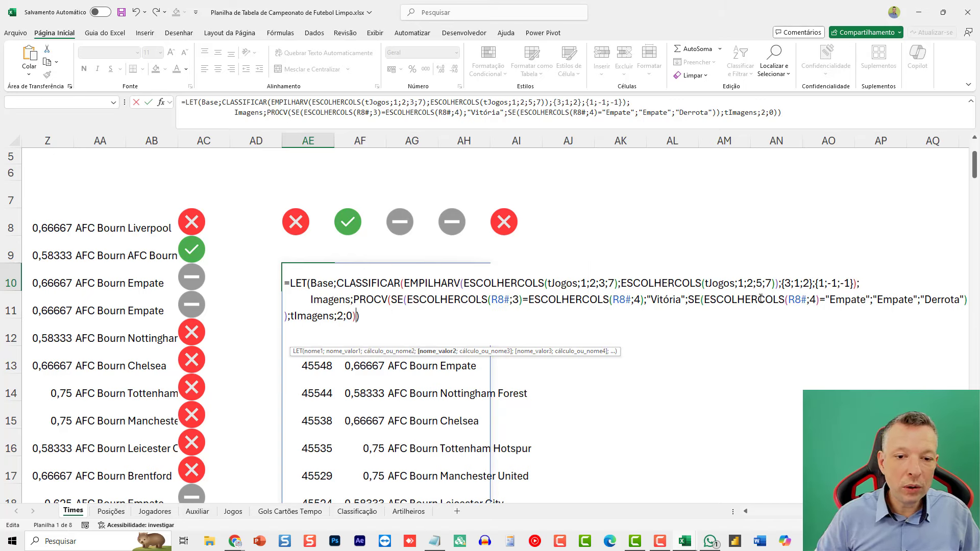
pyautogui.write(';i')
pyautogui.press('Tab')
pyautogui.press('Return')
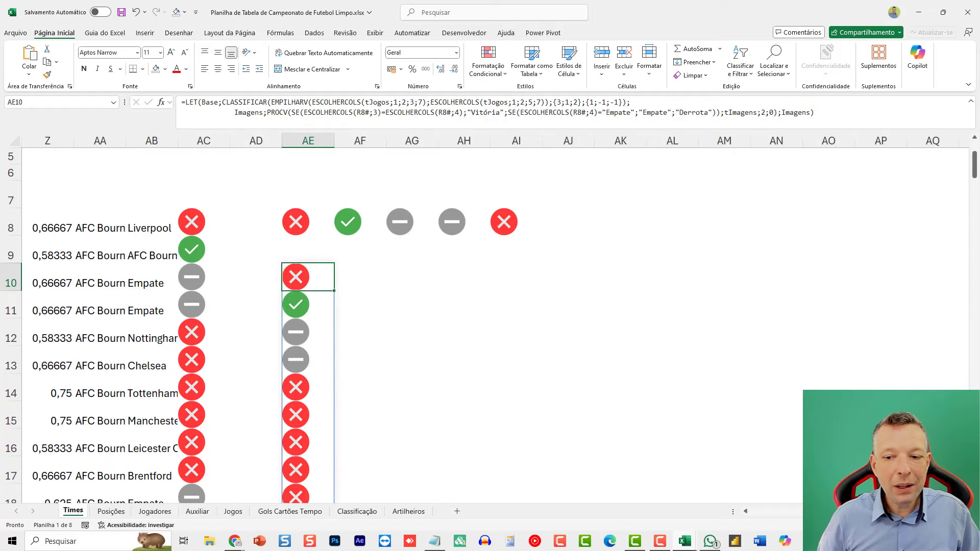
# Step: Copy the EMPILHARH formula text from Y8 without the equals sign
pyautogui.hscroll(-5, 575, 229)
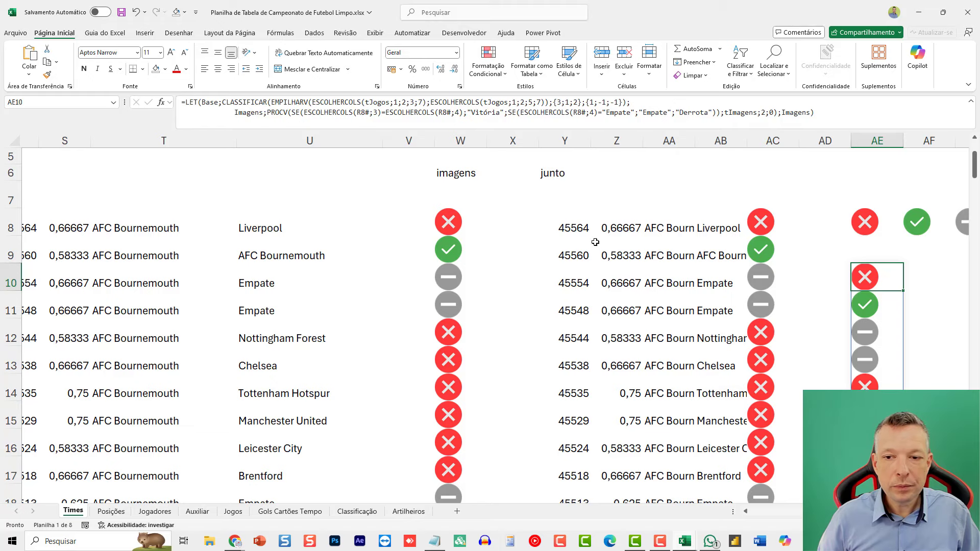
pyautogui.click(575, 230)
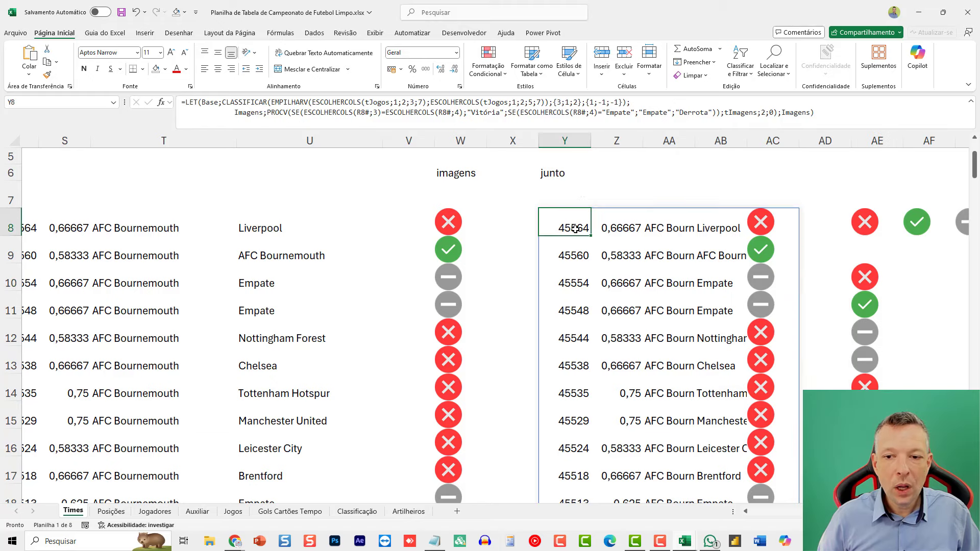
pyautogui.click(199, 105)
pyautogui.press('Escape')
# Step: Replace the returned Imagens in AE10's LET formula with a new line defining Junto as EMPILHARH(R8#;W8#)
pyautogui.hscroll(6, 201, 295)
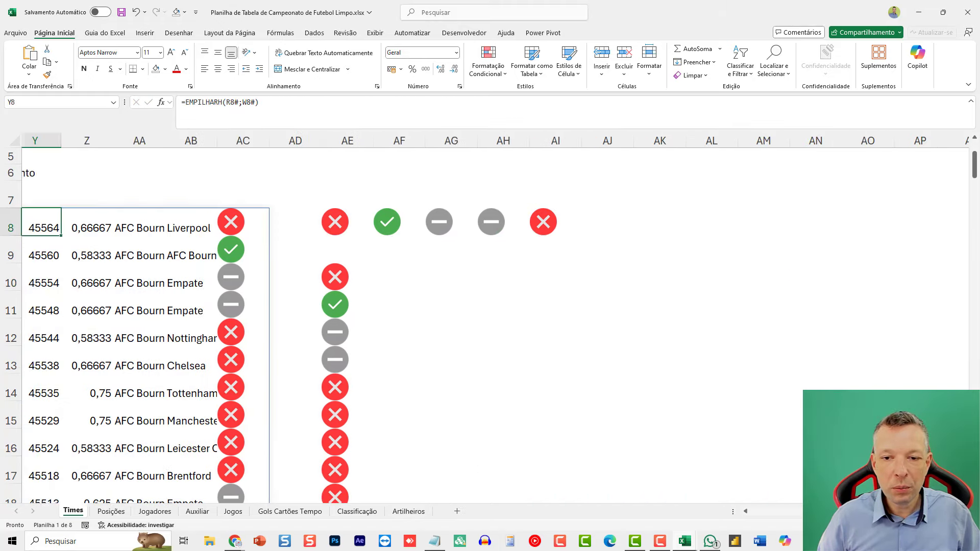
pyautogui.click(201, 293)
pyautogui.press('F2')
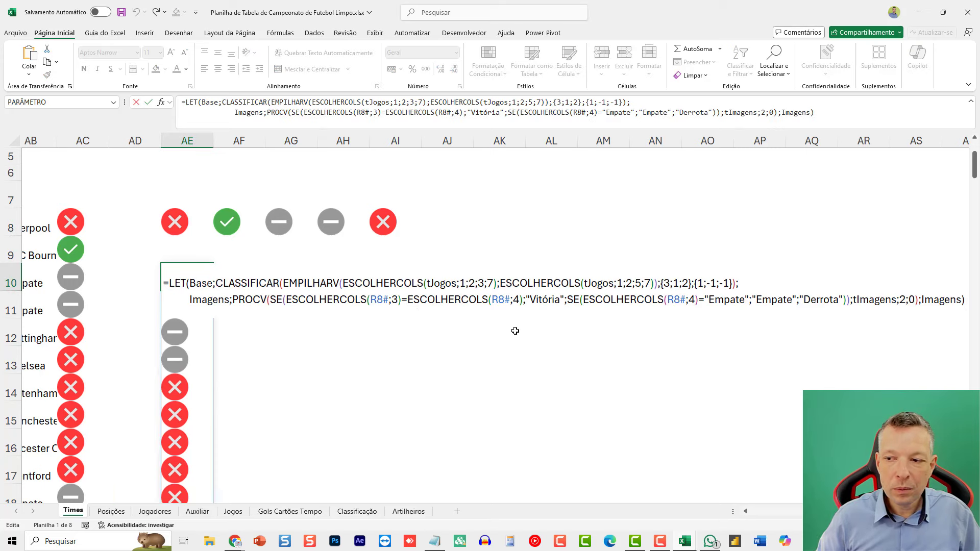
pyautogui.write(';')
pyautogui.press('BackSpace')
pyautogui.press('BackSpace')
pyautogui.press('BackSpace')
pyautogui.press('BackSpace')
pyautogui.press('BackSpace')
pyautogui.press('BackSpace')
pyautogui.press('BackSpace')
pyautogui.press('BackSpace')
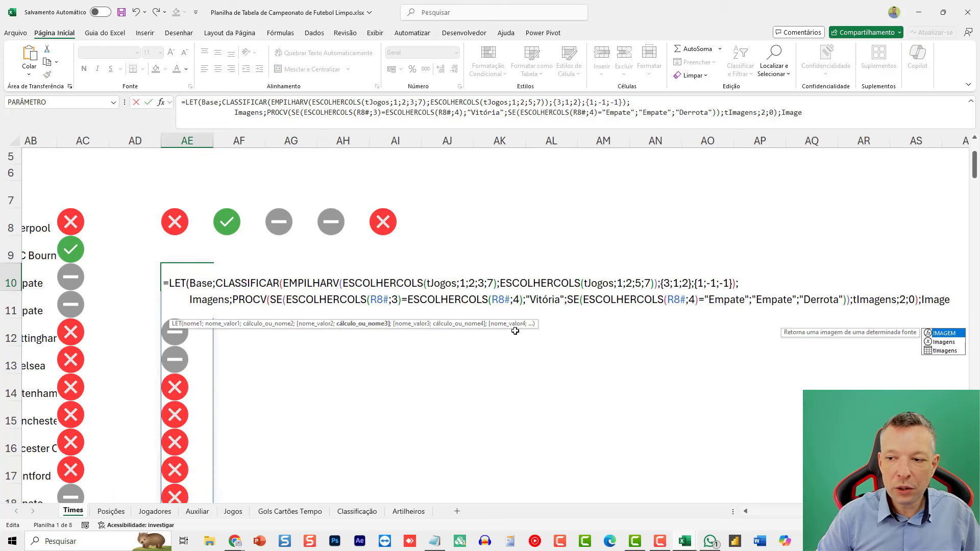
pyautogui.hotkey('alt', 'Return')
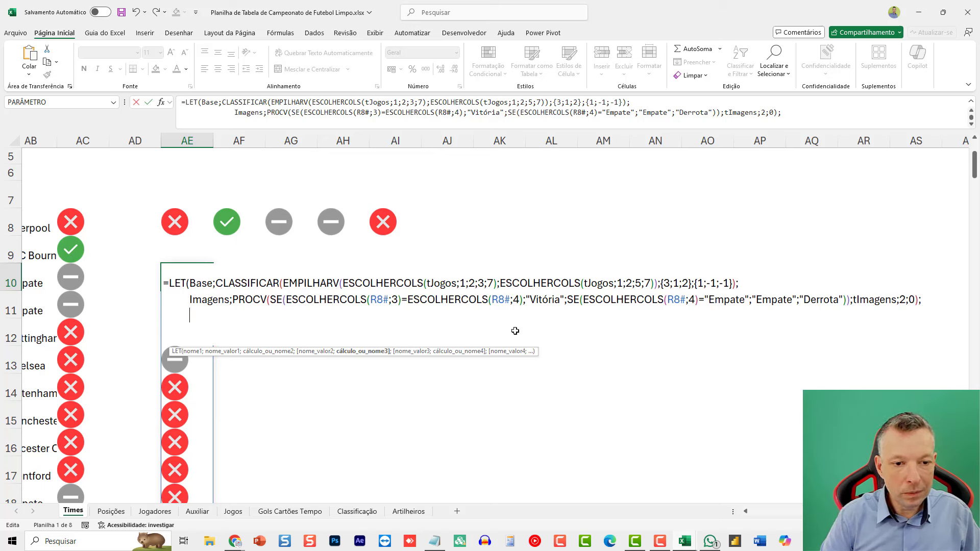
pyautogui.write('Junto;EMPILHARH(R8#;W8#)')
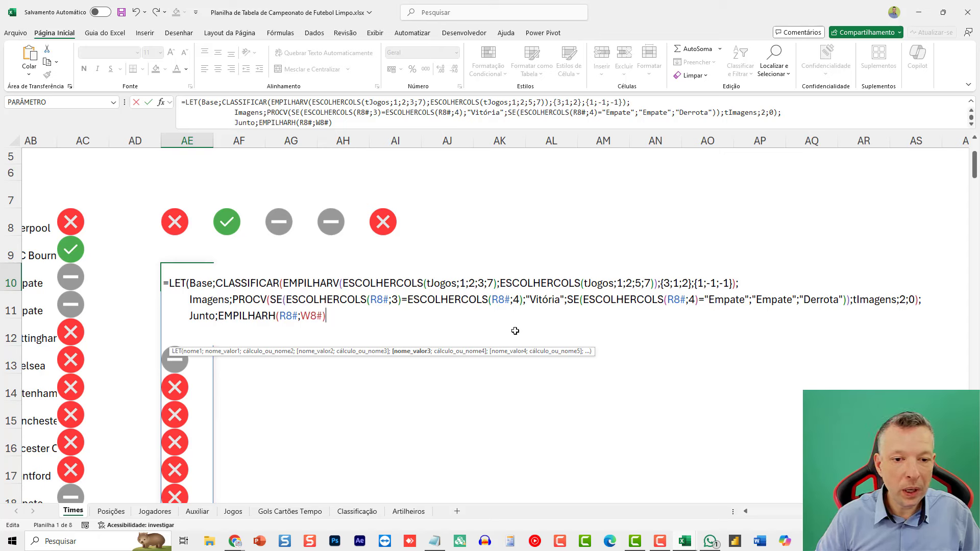
# Step: Make the LET formula in AE10 return Junto, close it and enter the formula
pyautogui.write(';')
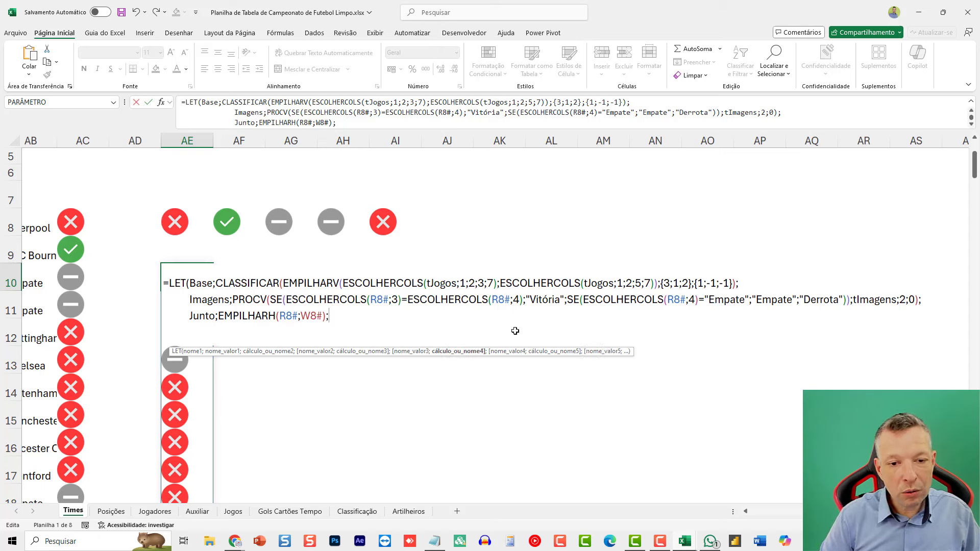
pyautogui.write('Junto)')
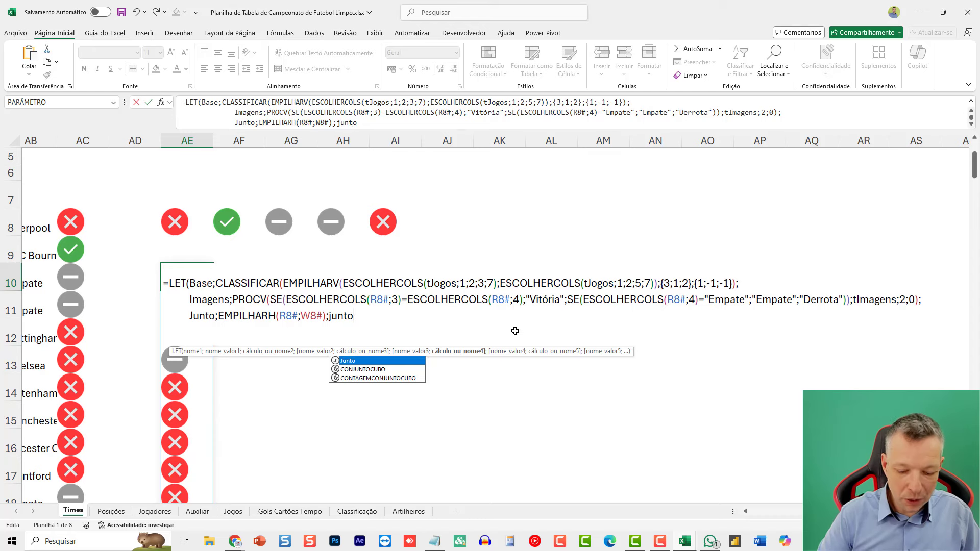
pyautogui.press('Return')
# Step: Copy the SEERRO formula text from AE8 without the equals sign
pyautogui.press('Up')
pyautogui.press('Up')
pyautogui.press('Up')
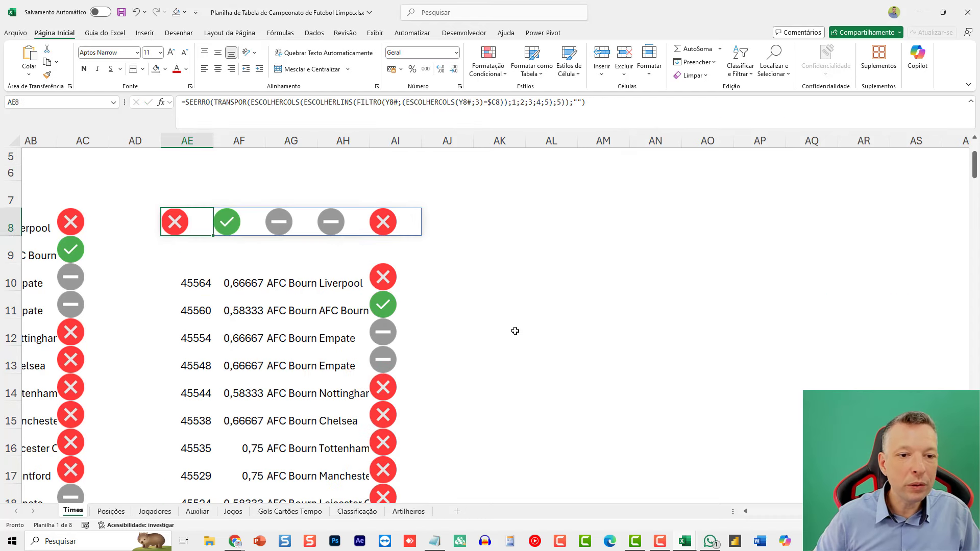
pyautogui.press('F2')
pyautogui.moveTo(170, 234); pyautogui.dragTo(931, 240)
pyautogui.hotkey('ctrl', 'c')
pyautogui.press('Escape')
# Step: Replace the returned Junto in AE10's LET formula with the copied SEERRO expression on a new line and close the LET function
pyautogui.click(190, 285)
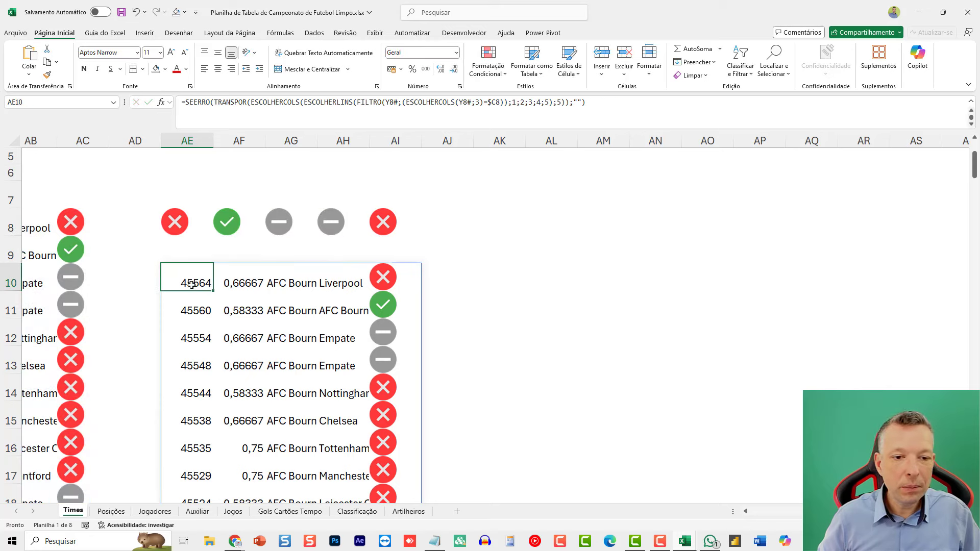
pyautogui.press('F2')
pyautogui.press('BackSpace')
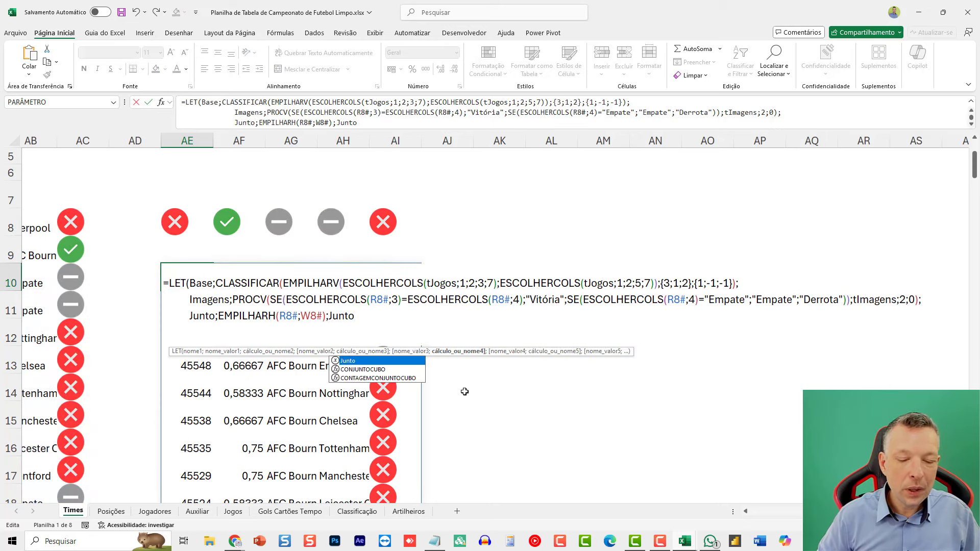
pyautogui.press('BackSpace')
pyautogui.press('BackSpace')
pyautogui.press('BackSpace')
pyautogui.press('BackSpace')
pyautogui.press('BackSpace')
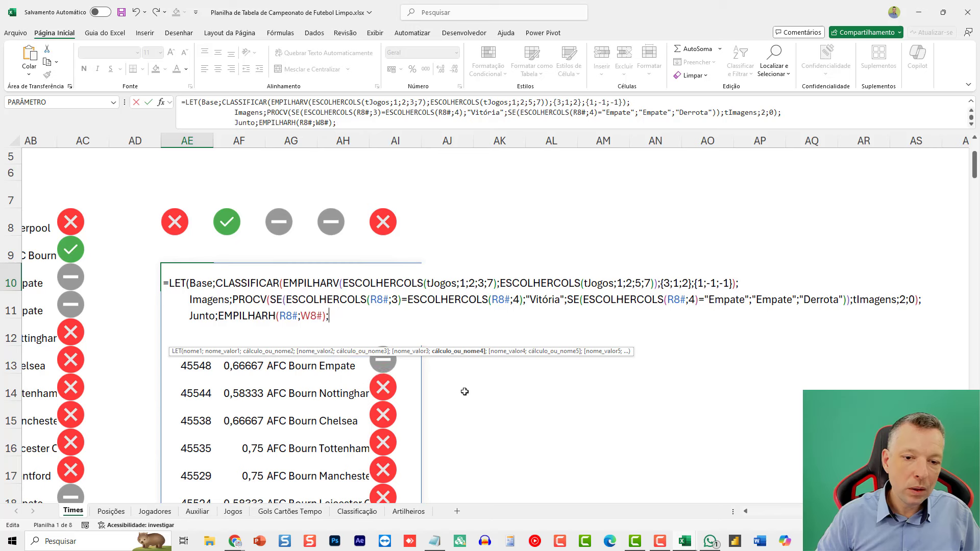
pyautogui.hotkey('alt', 'Return')
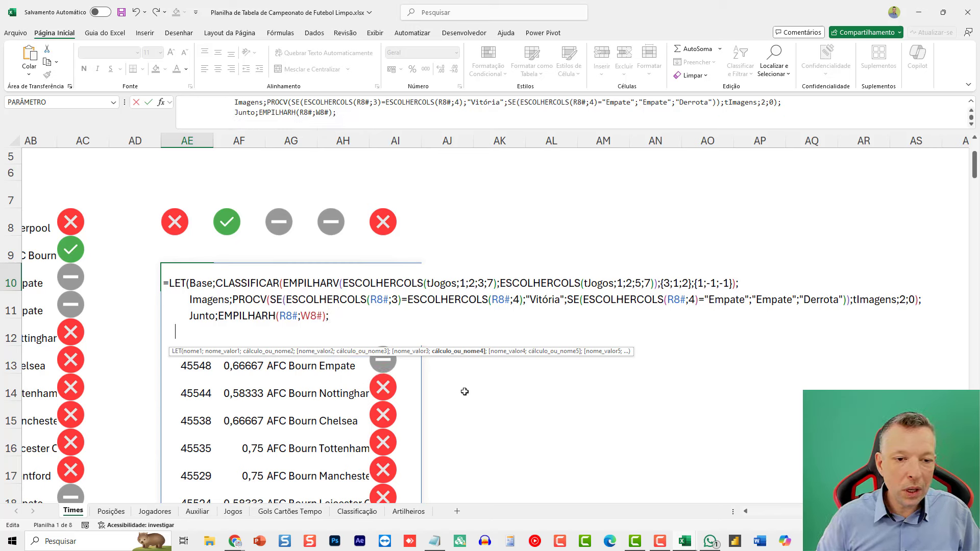
pyautogui.hotkey('ctrl', 'v')
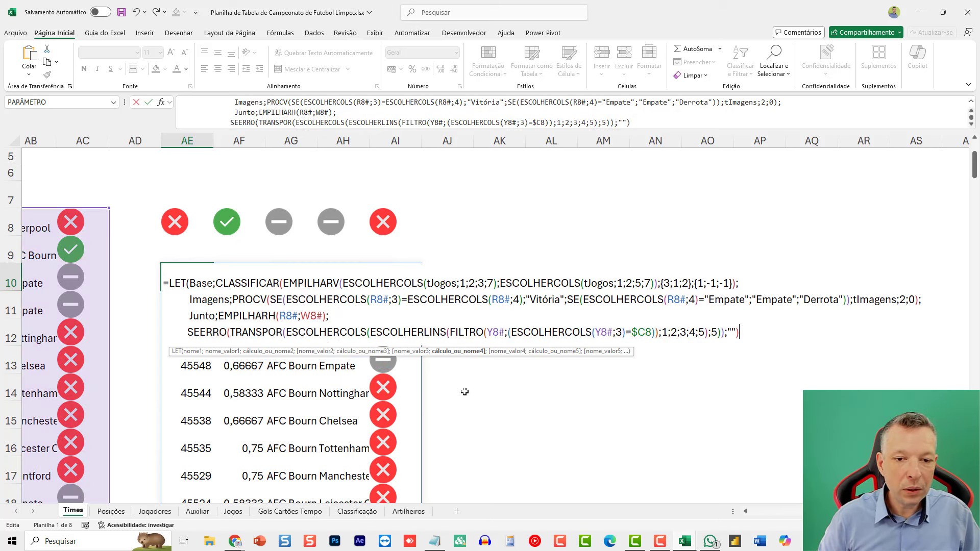
pyautogui.write(')')
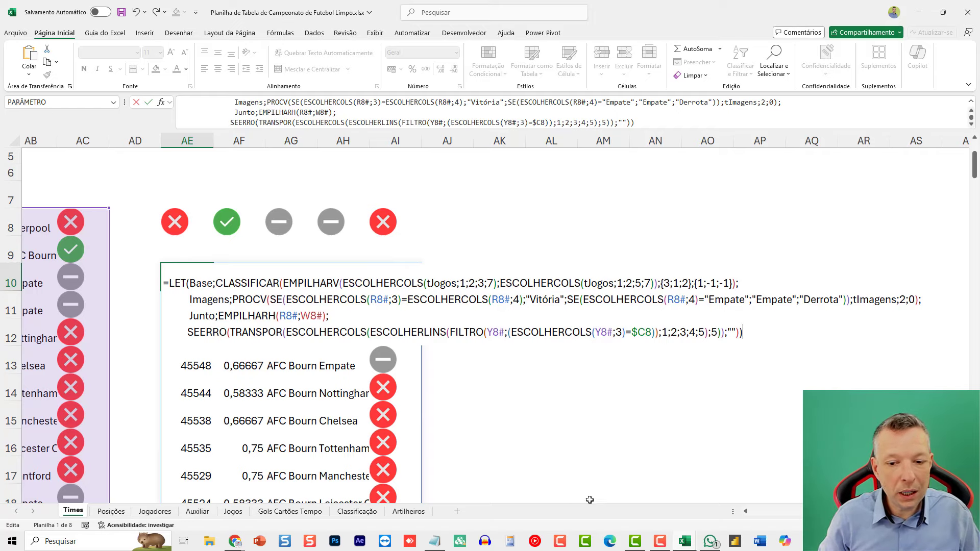
# Step: Replace the three R8# references in the Imagens line of AE10's LET formula with Base
pyautogui.moveTo(883, 512); pyautogui.dragTo(882, 512)
pyautogui.hscroll(3, 496, 352)
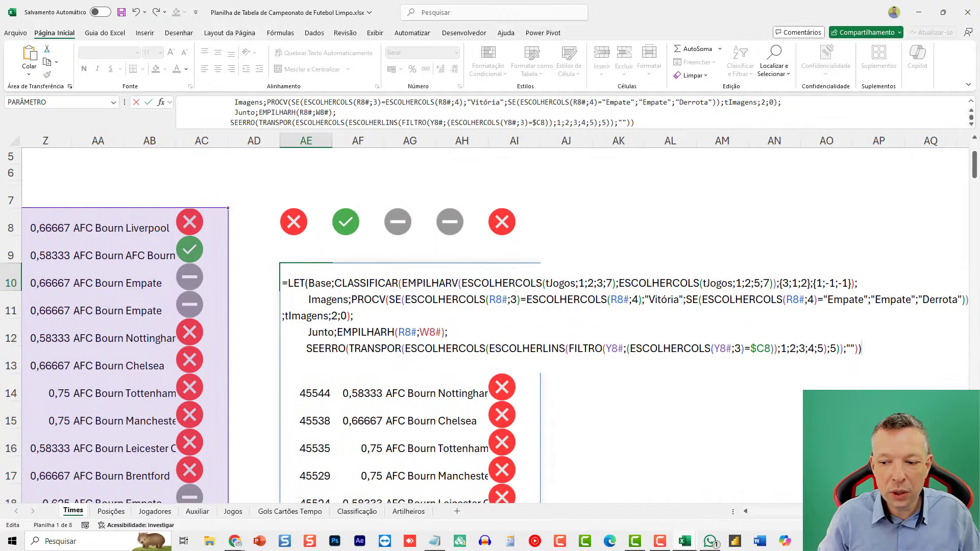
pyautogui.hscroll(2, 302, 365)
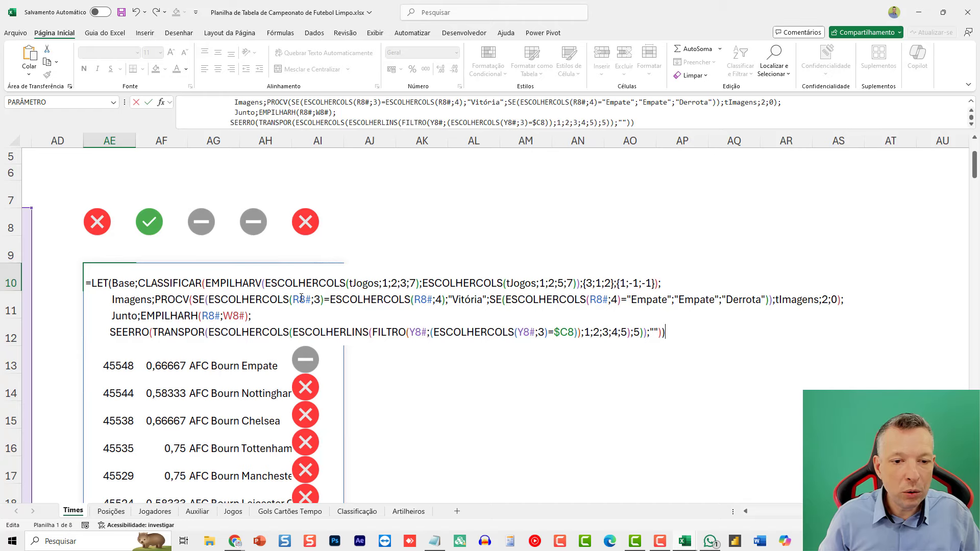
pyautogui.hscroll(-6, 491, 327)
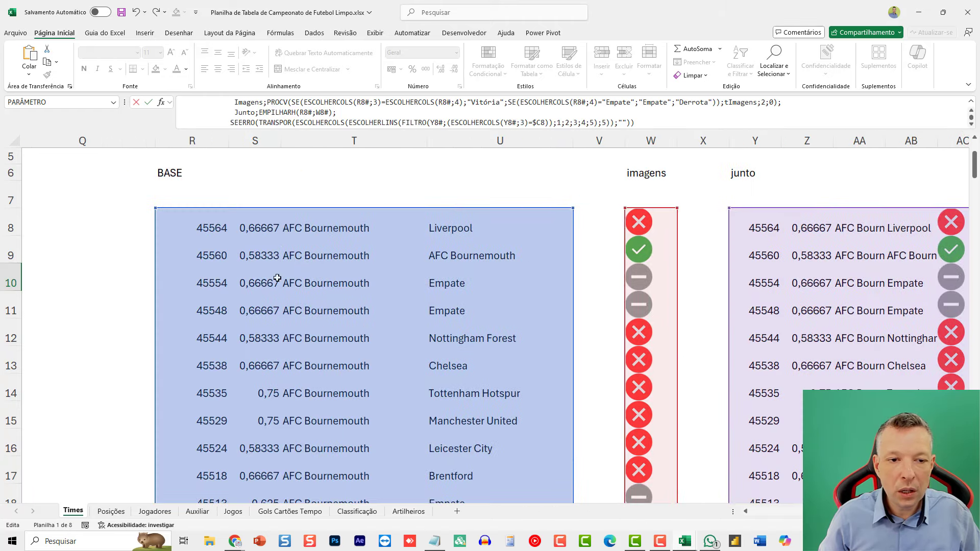
pyautogui.hscroll(5, 355, 332)
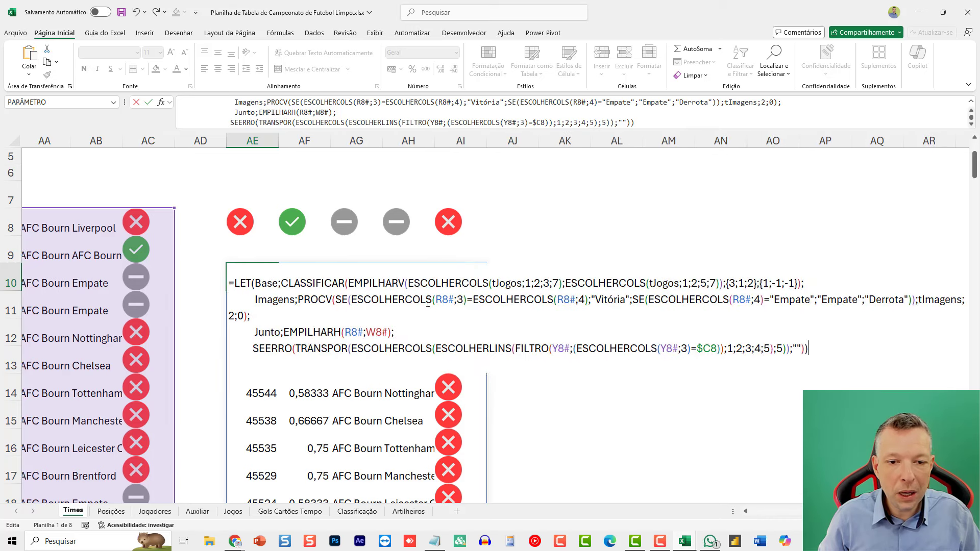
pyautogui.doubleClick(270, 284)
pyautogui.doubleClick(442, 300)
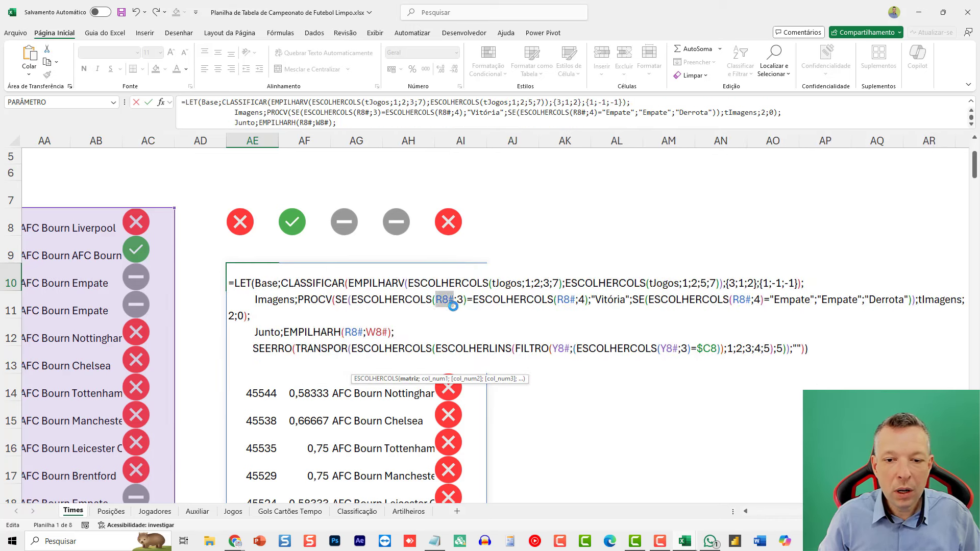
pyautogui.write('Base')
pyautogui.doubleClick(571, 299)
pyautogui.write('Base')
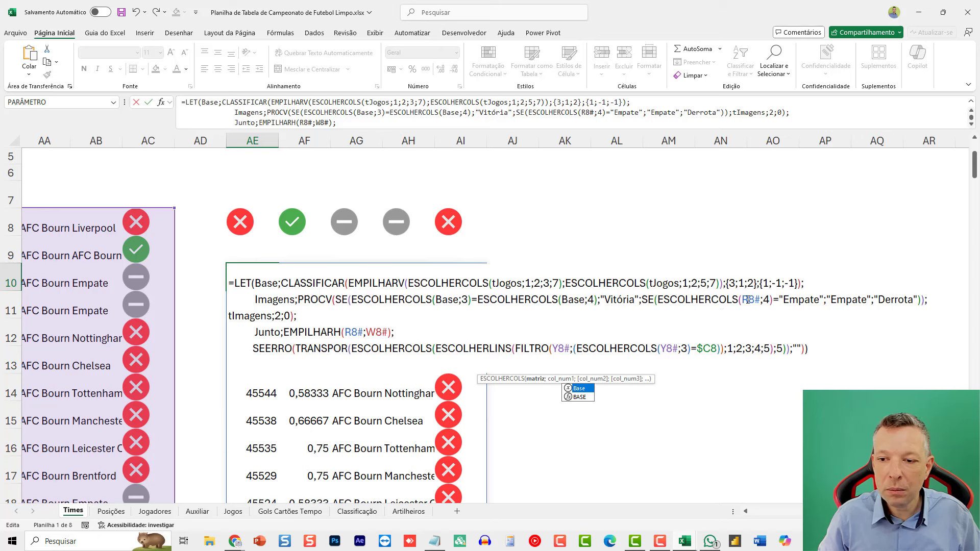
pyautogui.doubleClick(749, 300)
pyautogui.write('Base')
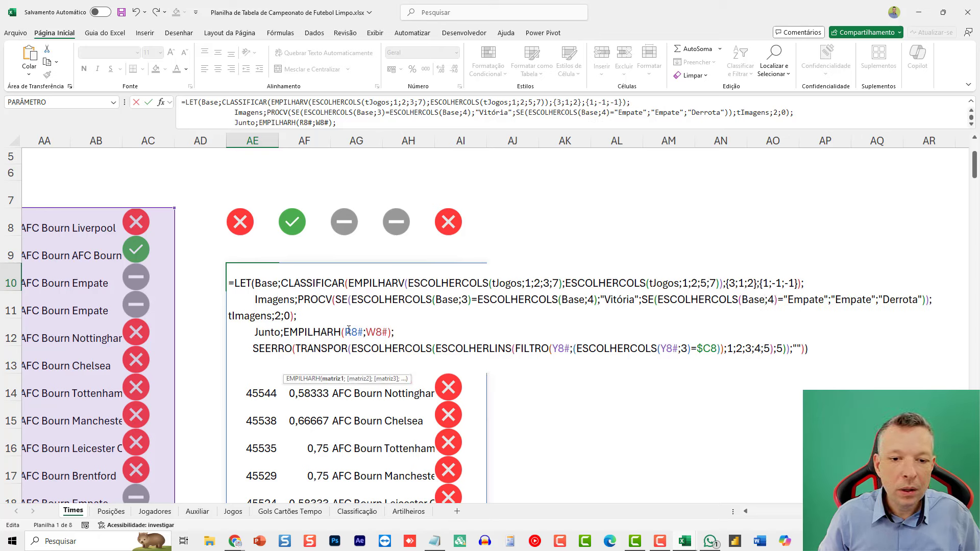
# Step: Change the Junto definition in AE10's LET formula to EMPILHARH(Base;Imagens), replacing its R8# and W8# references
pyautogui.doubleClick(351, 332)
pyautogui.write('Base')
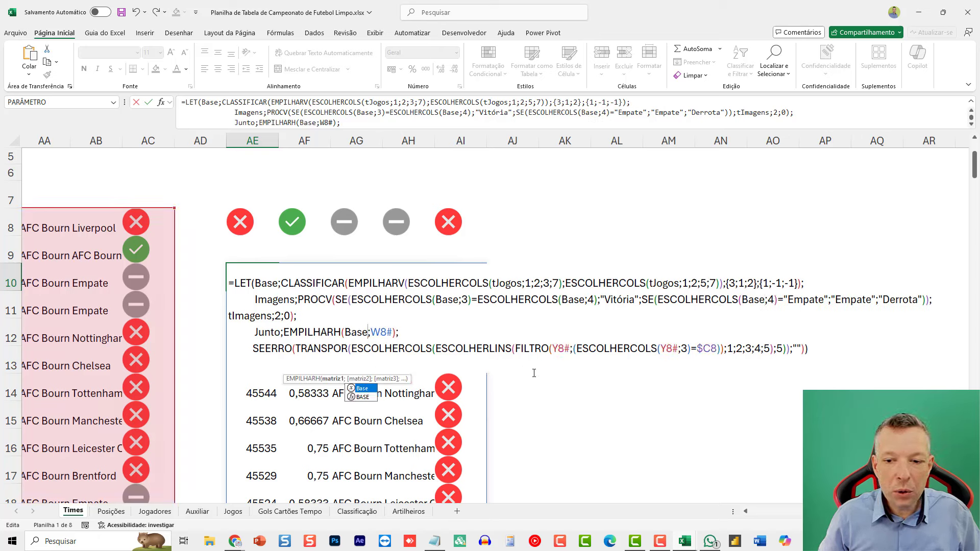
pyautogui.hscroll(-6, 576, 339)
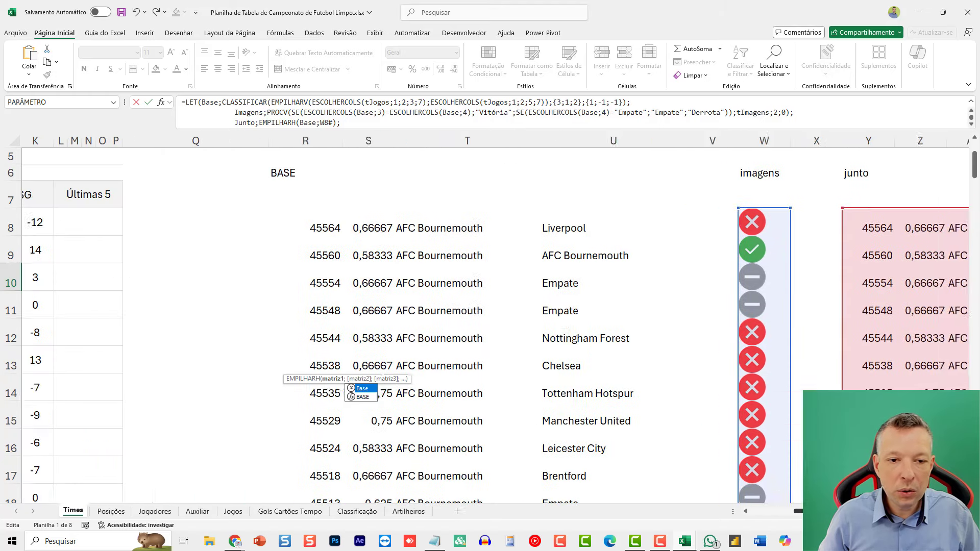
pyautogui.hscroll(2, 576, 339)
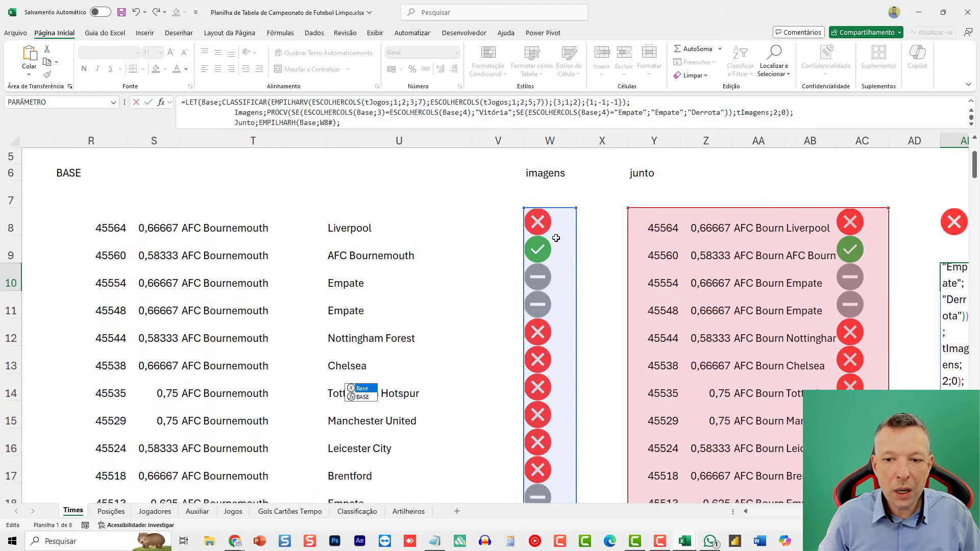
pyautogui.hscroll(3, 579, 271)
pyautogui.hscroll(2, 548, 392)
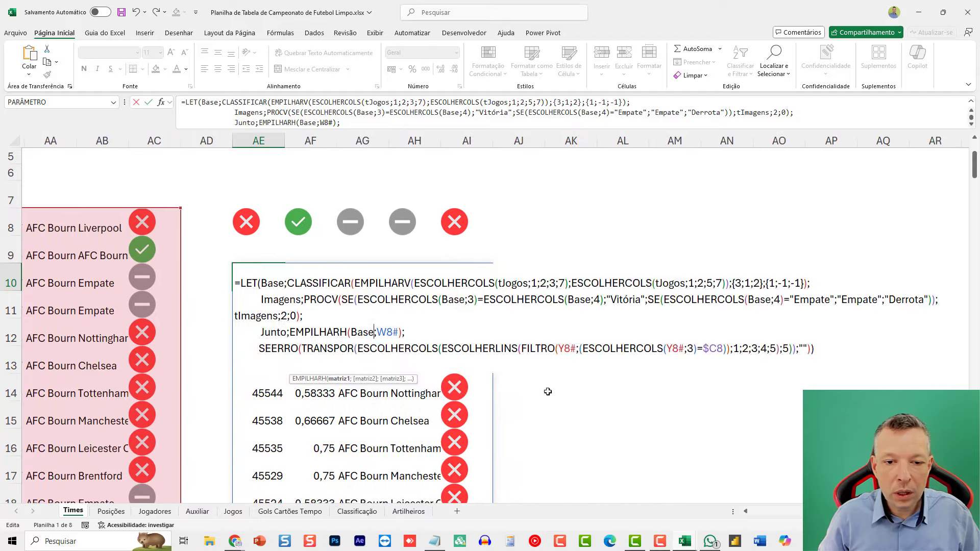
pyautogui.doubleClick(282, 299)
pyautogui.hotkey('ctrl', 'c')
pyautogui.doubleClick(387, 332)
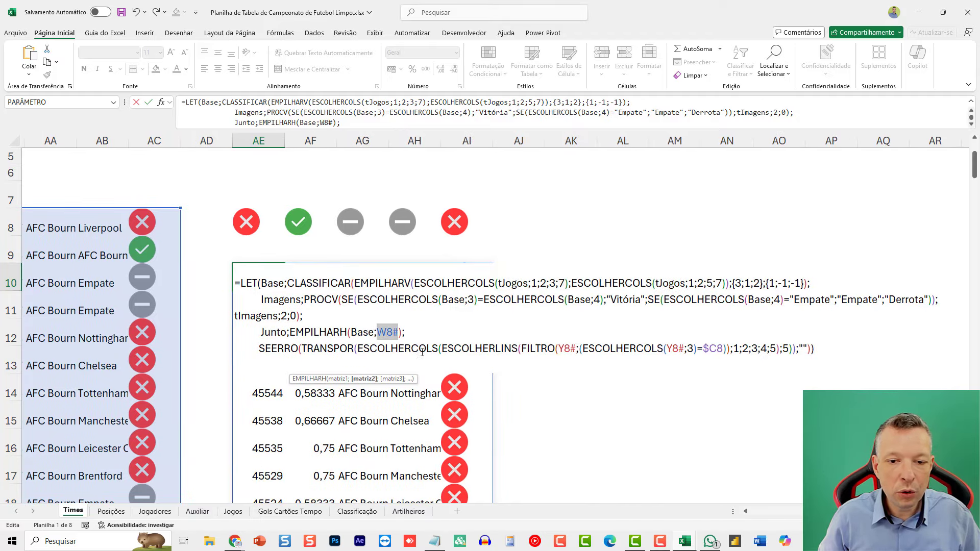
pyautogui.hotkey('ctrl', 'v')
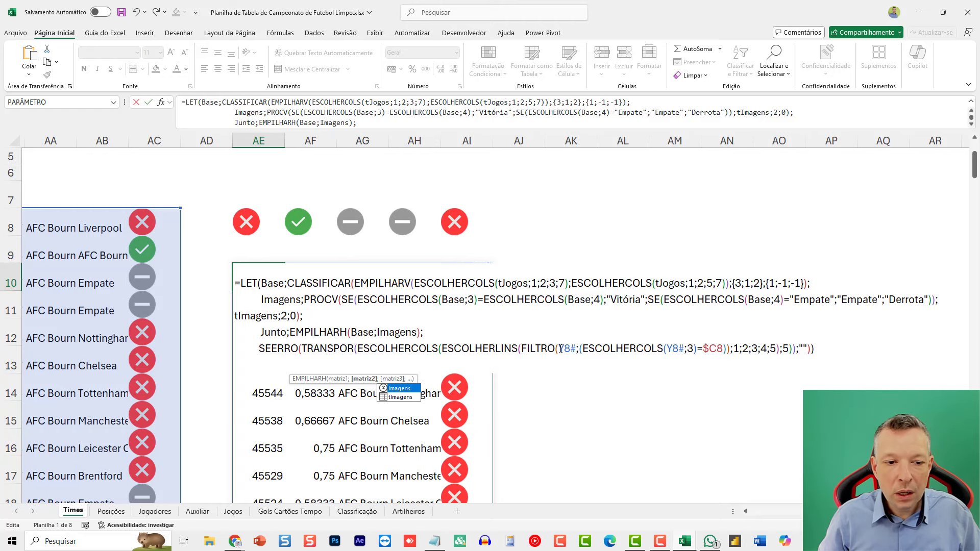
# Step: Replace both Y8# references in the SEERRO expression of AE10's LET formula with Junto and enter the formula
pyautogui.hscroll(-3, 350, 232)
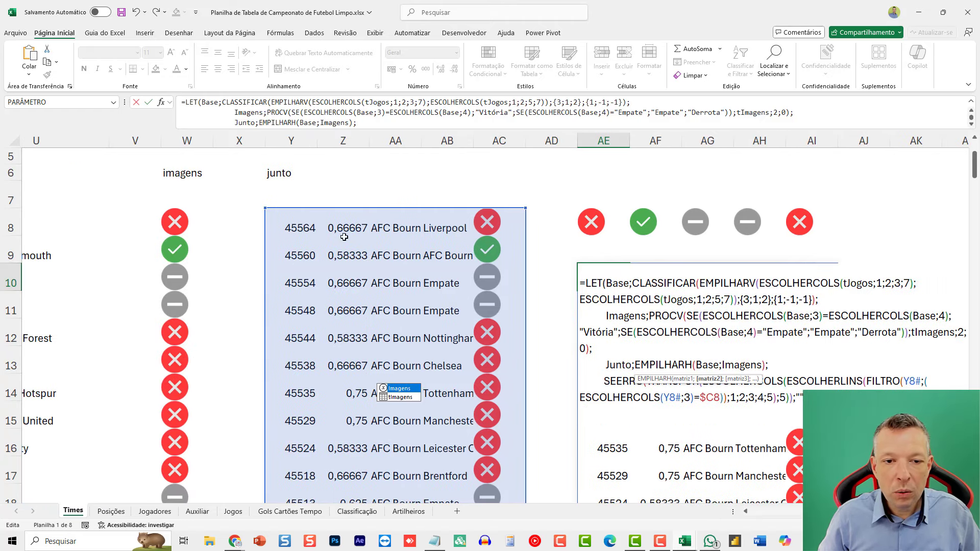
pyautogui.hscroll(5, 127, 317)
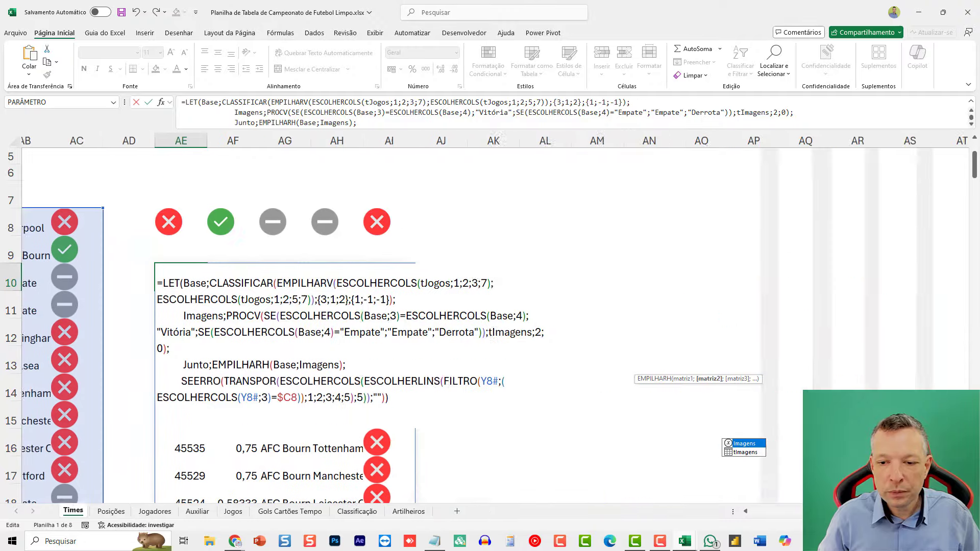
pyautogui.doubleClick(127, 317)
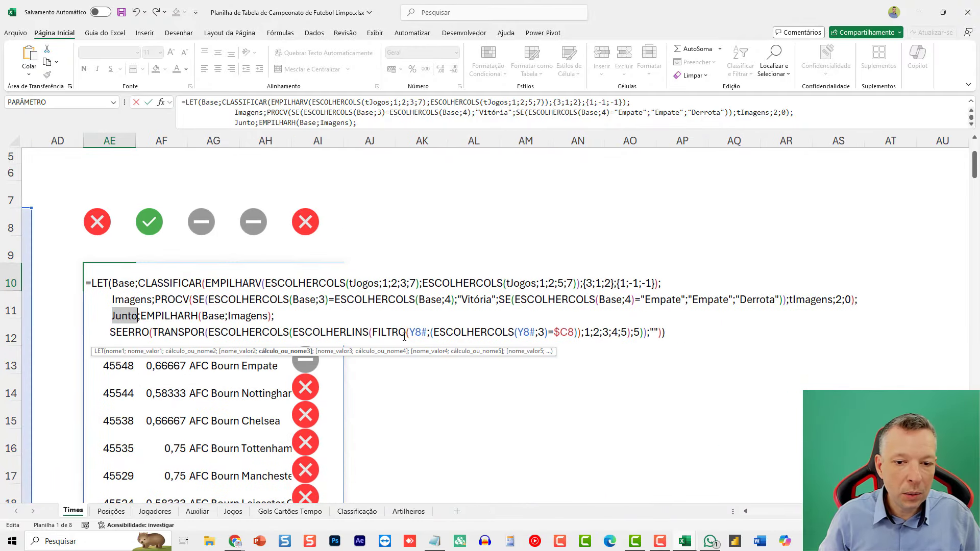
pyautogui.doubleClick(418, 332)
pyautogui.write('Junto')
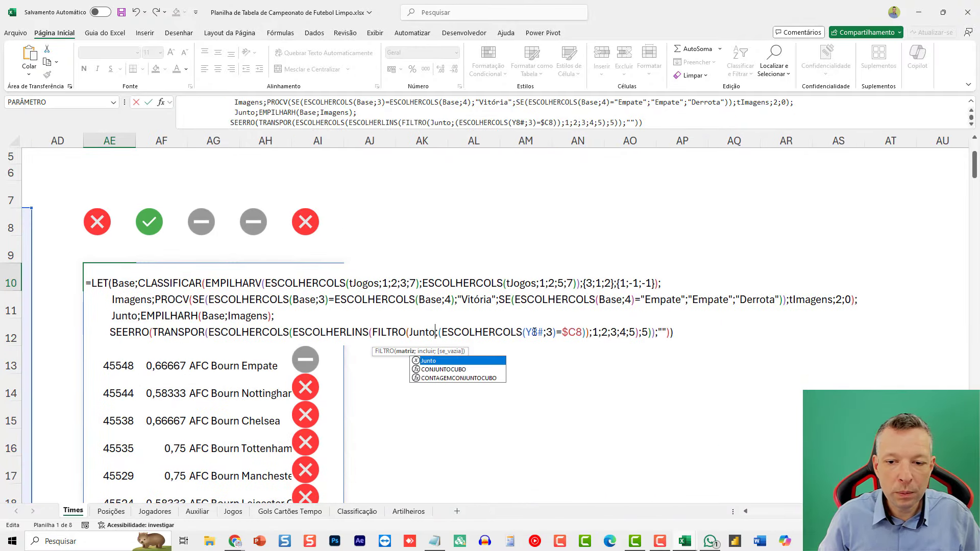
pyautogui.doubleClick(535, 332)
pyautogui.write('Junto')
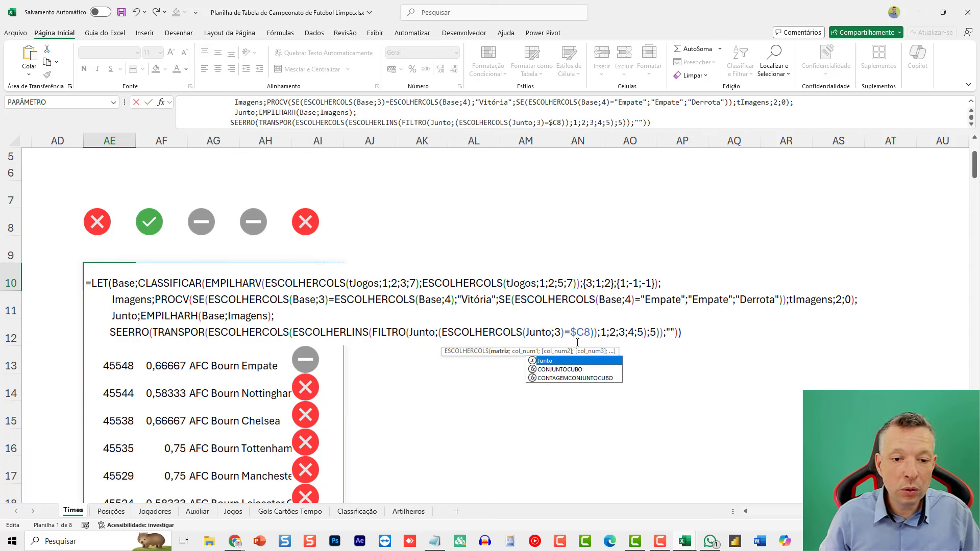
pyautogui.press('Return')
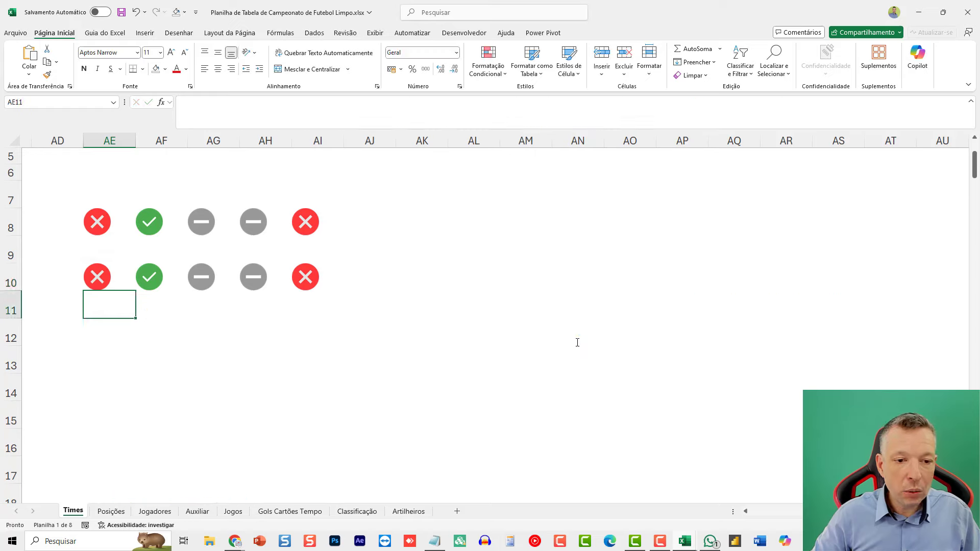
# Step: Copy the complete LET formula text from AE10, leaving the cell unchanged
pyautogui.press('Up')
pyautogui.hscroll(-3, 578, 342)
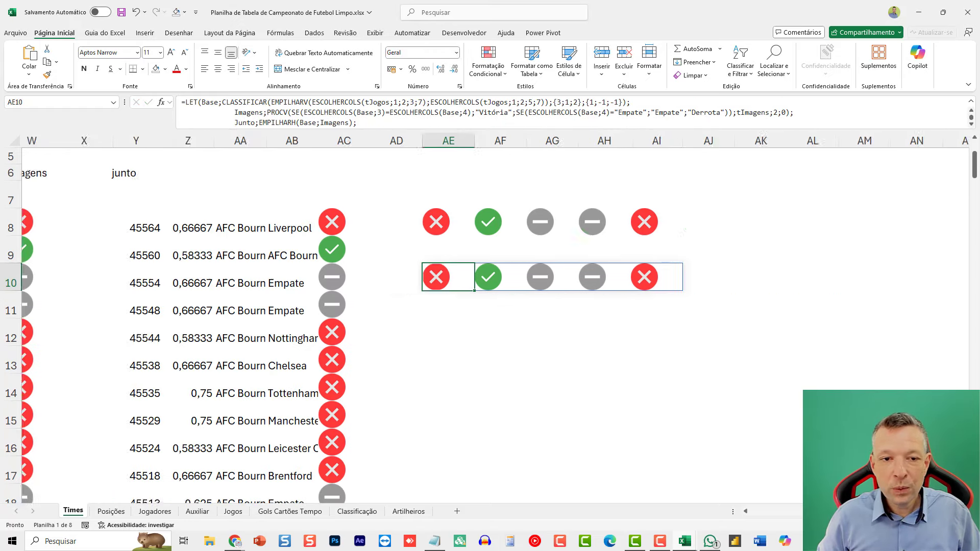
pyautogui.press('F2')
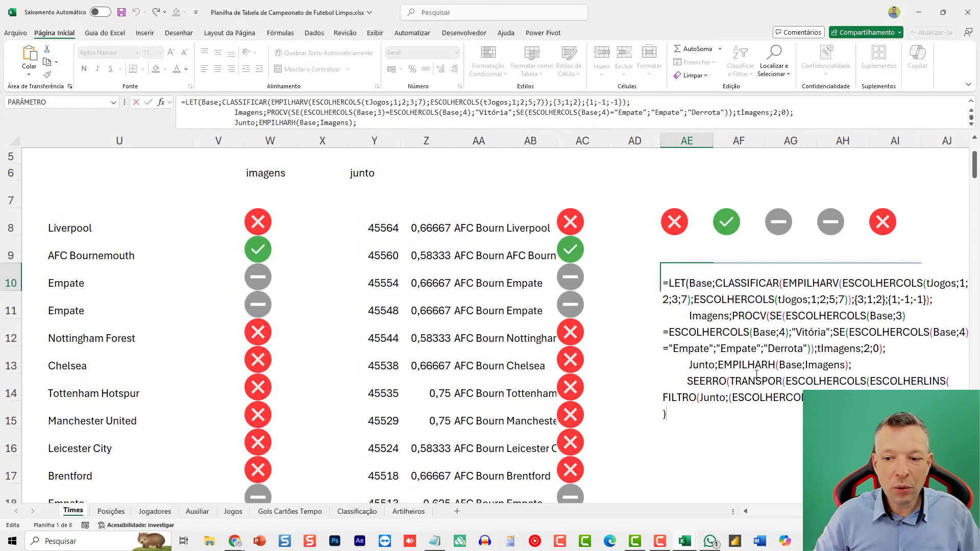
pyautogui.hotkey('ctrl', 'Return')
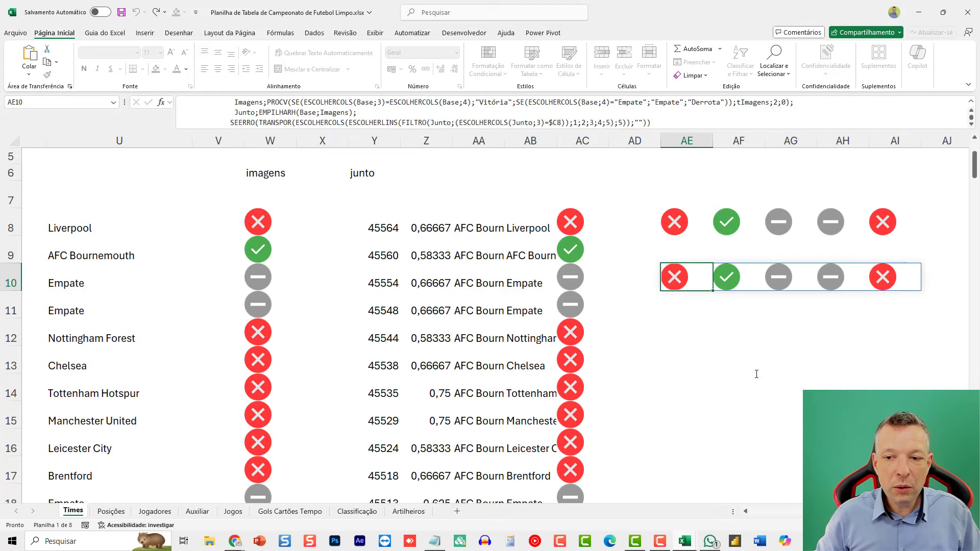
# Step: Enter the copied LET formula in L8, the first Últimas 5 cell of the AFC Bournemouth row
pyautogui.press('Home')
pyautogui.press('Up')
pyautogui.press('Right')
pyautogui.press('Right')
pyautogui.press('Right')
pyautogui.press('Right')
pyautogui.press('Right')
pyautogui.press('Right')
pyautogui.press('Right')
pyautogui.press('Right')
pyautogui.press('Right')
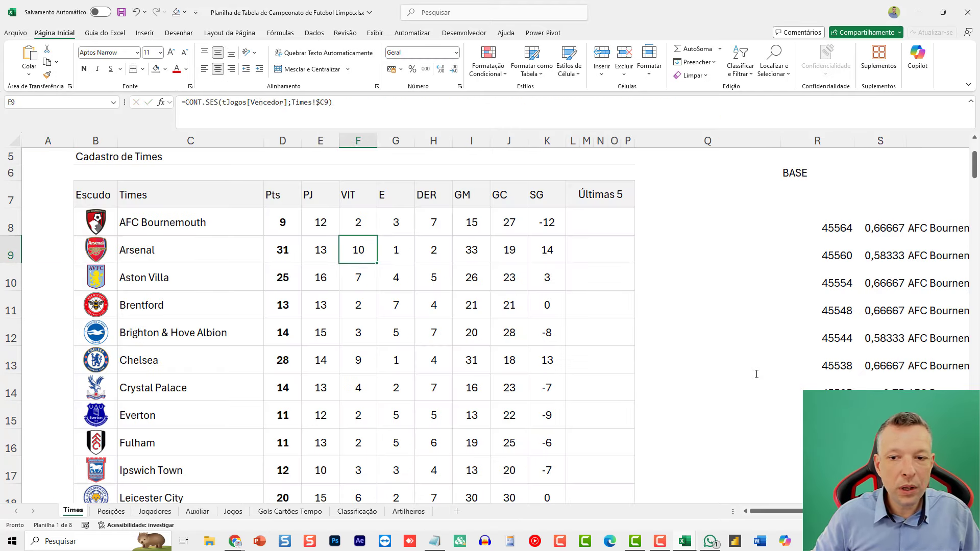
pyautogui.press('Right')
pyautogui.press('Right')
pyautogui.press('Up')
pyautogui.press('Up')
pyautogui.press('Down')
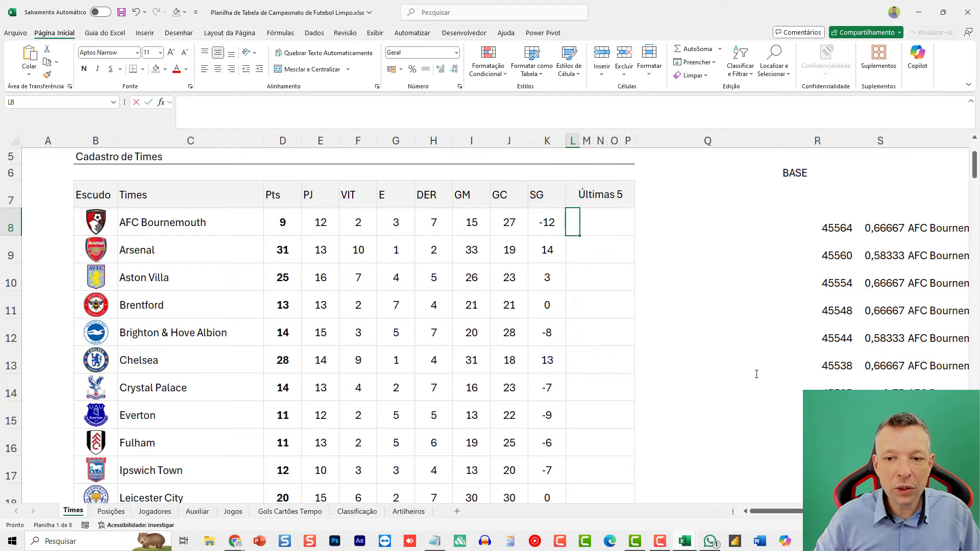
pyautogui.press('F2')
pyautogui.hotkey('ctrl', 'v')
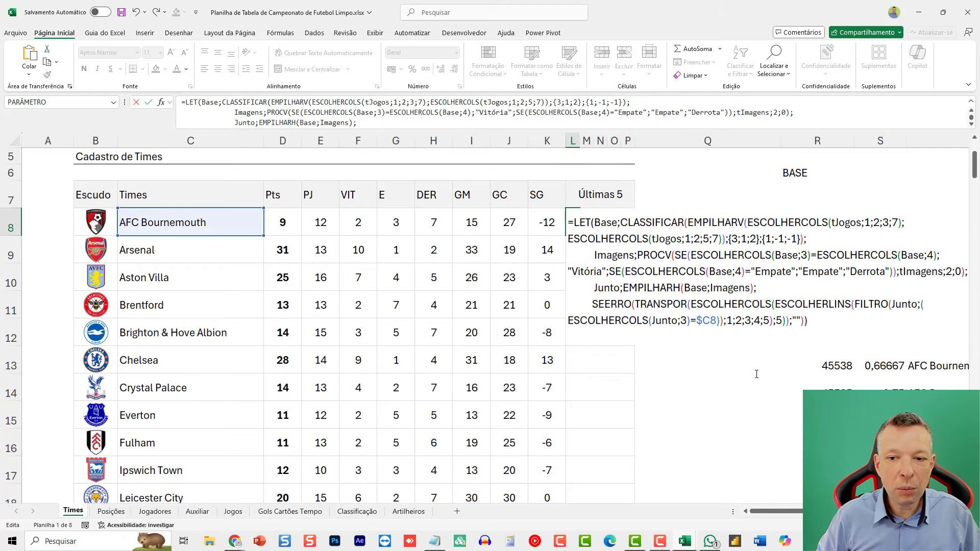
pyautogui.press('Return')
# Step: Copy the Últimas 5 formula from L8 into each cell of L9:L15, from Arsenal through Everton
pyautogui.press('Up')
pyautogui.hotkey('ctrl', 'c')
pyautogui.press('Down')
pyautogui.hotkey('ctrl', 'v')
pyautogui.press('Down')
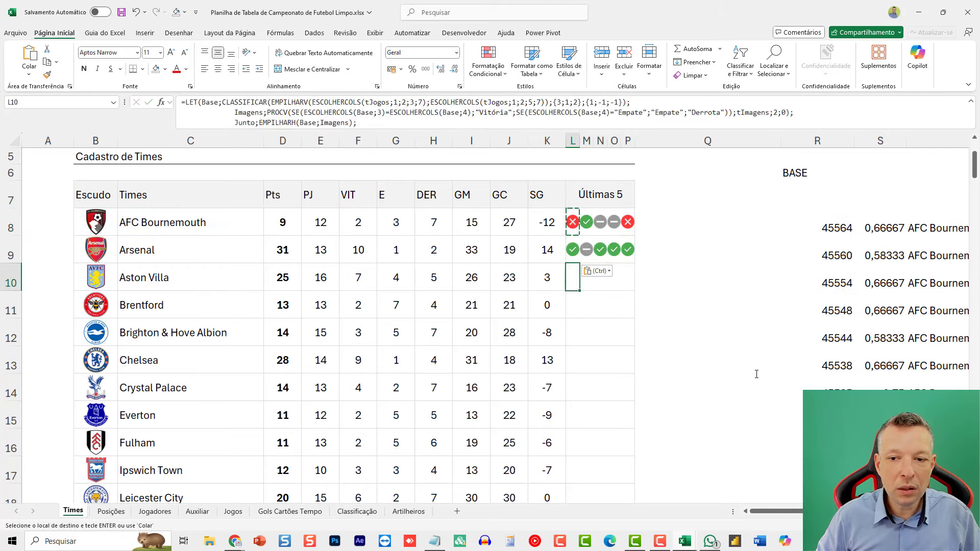
pyautogui.hotkey('ctrl', 'v')
pyautogui.press('Down')
pyautogui.hotkey('ctrl', 'v')
pyautogui.press('Down')
pyautogui.hotkey('ctrl', 'v')
pyautogui.press('Down')
pyautogui.hotkey('ctrl', 'v')
pyautogui.press('Down')
pyautogui.hotkey('ctrl', 'v')
pyautogui.press('Down')
pyautogui.hotkey('ctrl', 'v')
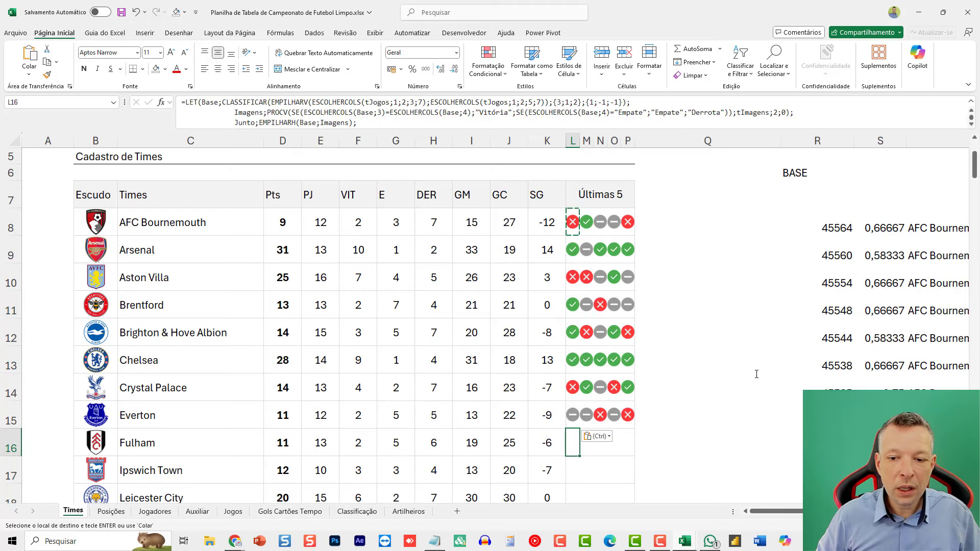
# Step: Copy the Últimas 5 formula from L15 into each cell of L16:L27, from Fulham through Wolverhampton Wanderers
pyautogui.press('Down')
pyautogui.press('Up')
pyautogui.press('F2')
pyautogui.press('Escape')
pyautogui.scroll(-3, 798, 379)
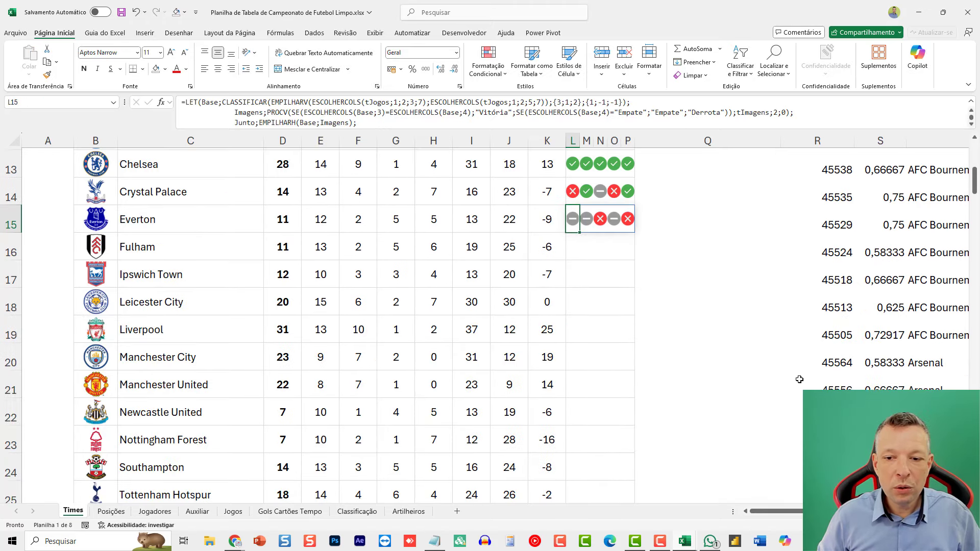
pyautogui.hotkey('ctrl', 'c')
pyautogui.press('Down')
pyautogui.hotkey('ctrl', 'v')
pyautogui.press('Down')
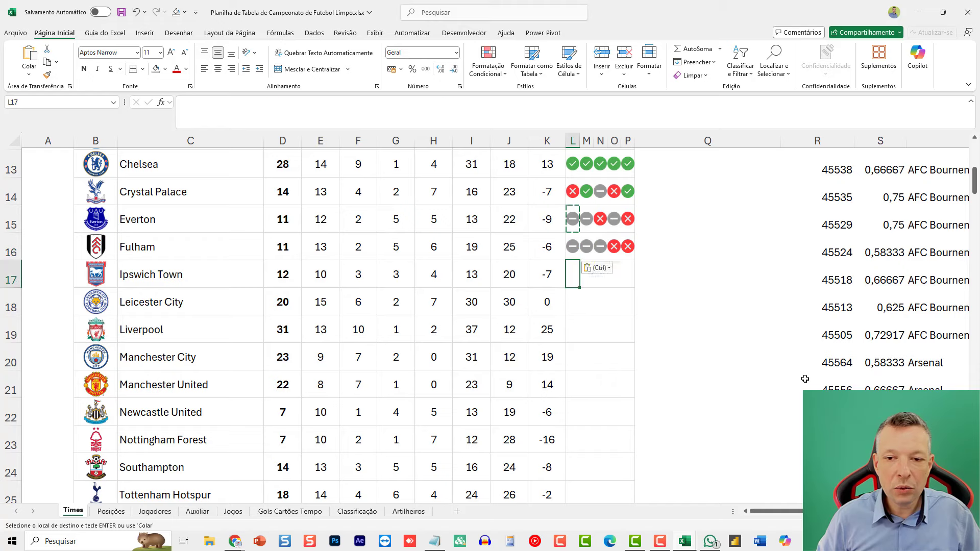
pyautogui.hotkey('ctrl', 'v')
pyautogui.press('Down')
pyautogui.hotkey('ctrl', 'v')
pyautogui.press('Down')
pyautogui.hotkey('ctrl', 'v')
pyautogui.press('Down')
pyautogui.hotkey('ctrl', 'v')
pyautogui.press('Down')
pyautogui.hotkey('ctrl', 'v')
pyautogui.press('Down')
pyautogui.hotkey('ctrl', 'v')
pyautogui.press('Down')
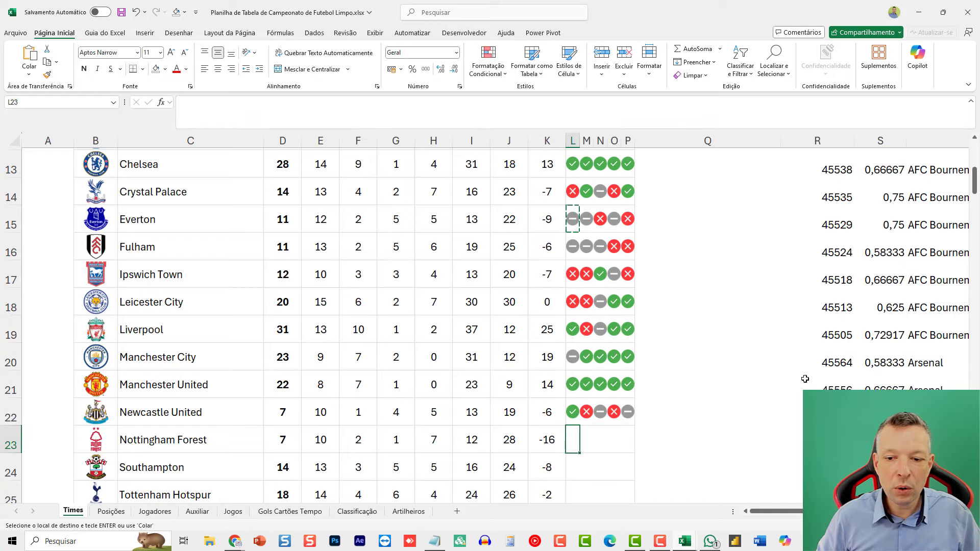
pyautogui.hotkey('ctrl', 'v')
pyautogui.press('Down')
pyautogui.hotkey('ctrl', 'v')
pyautogui.press('Down')
pyautogui.hotkey('ctrl', 'v')
pyautogui.press('Down')
pyautogui.hotkey('ctrl', 'v')
pyautogui.press('Down')
pyautogui.hotkey('ctrl', 'v')
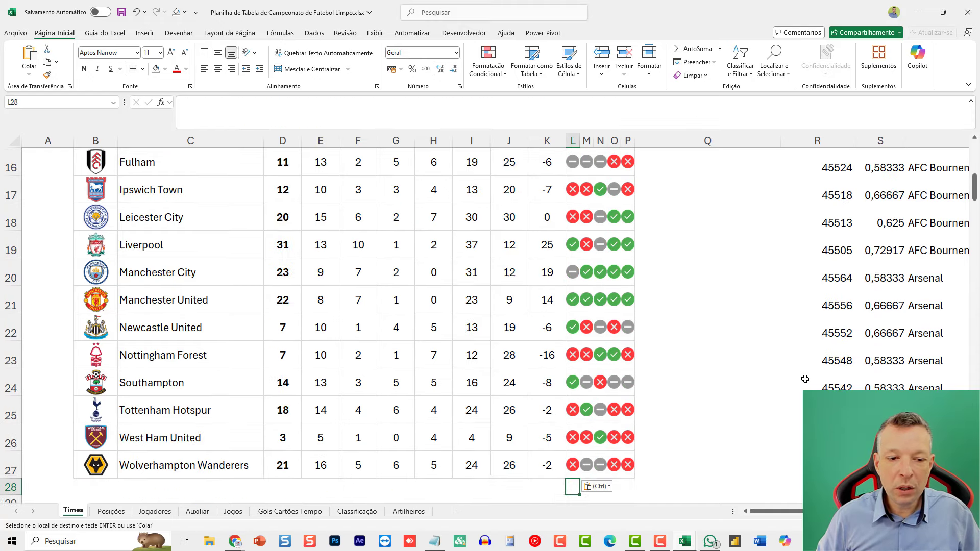
pyautogui.press('Escape')
pyautogui.scroll(5, 800, 374)
pyautogui.moveTo(797, 296); pyautogui.dragTo(894, 485)
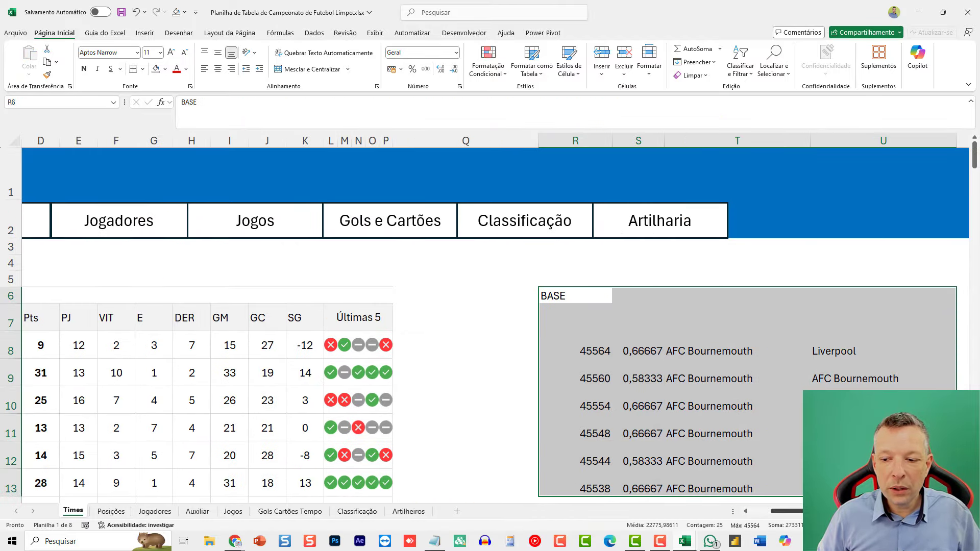
pyautogui.moveTo(812, 511); pyautogui.dragTo(787, 507)
pyautogui.click(638, 330)
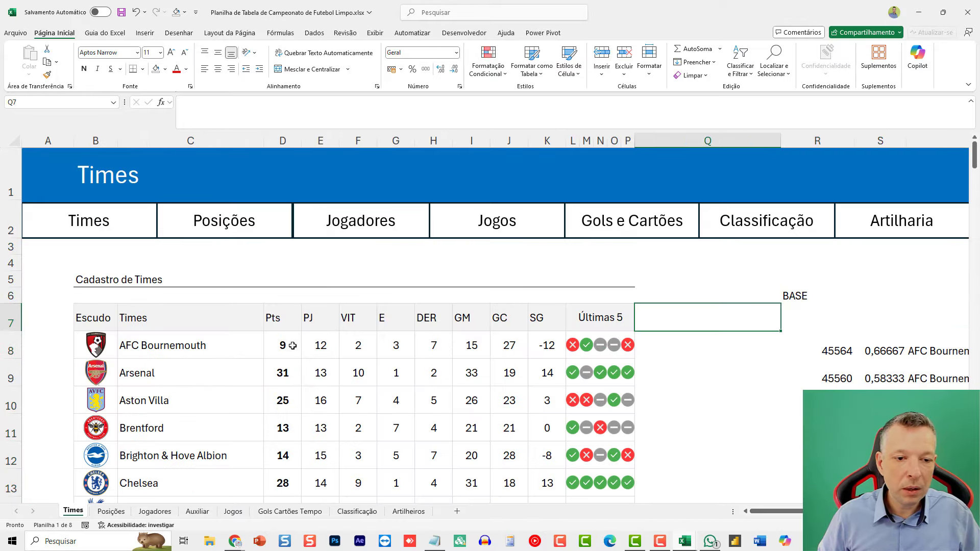
pyautogui.scroll(-1, 294, 347)
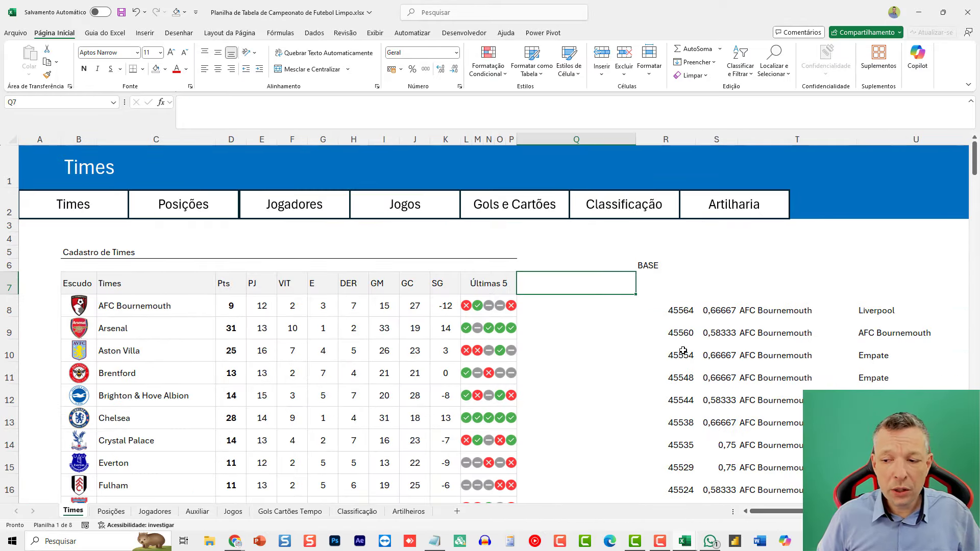
pyautogui.scroll(-3, 683, 352)
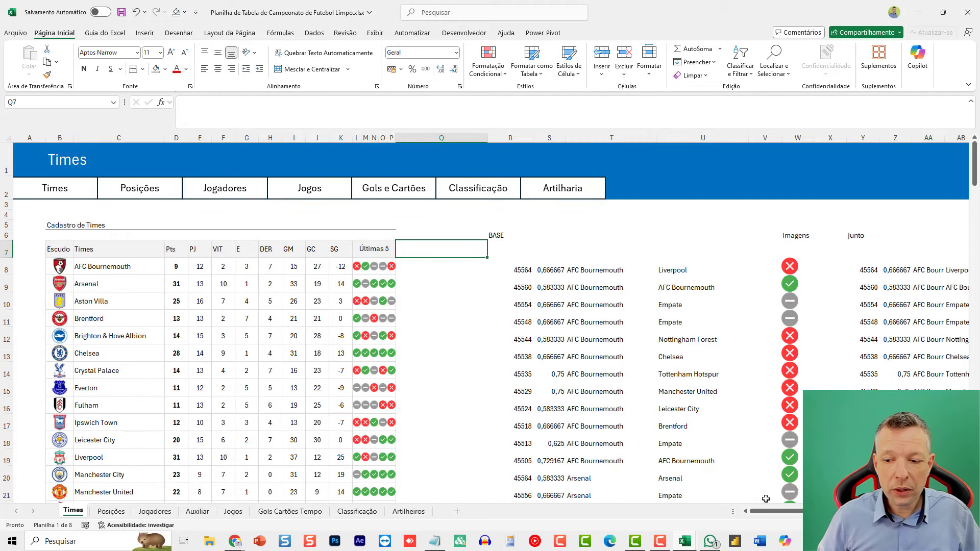
# Step: Save the workbook and go to the Classificação sheet
pyautogui.click(442, 286)
pyautogui.hotkey('ctrl', 's')
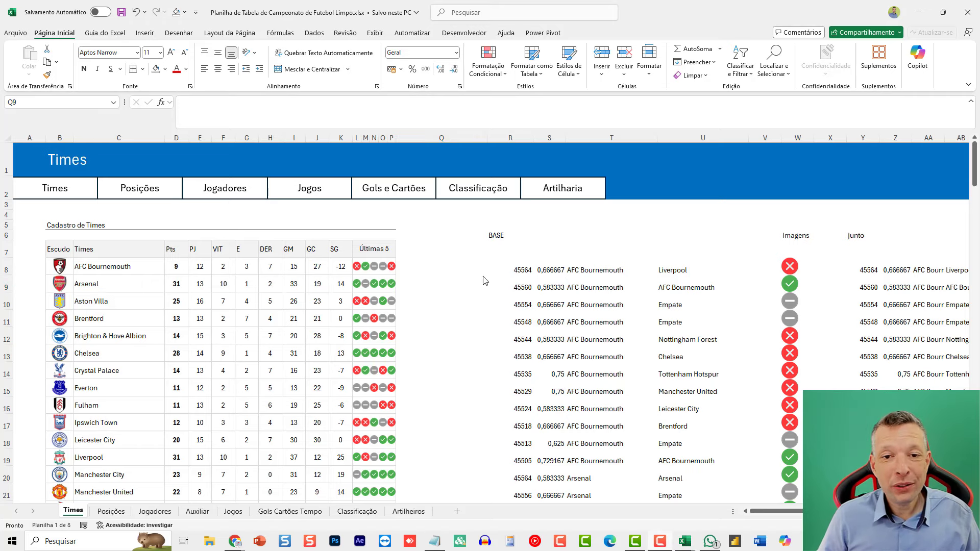
pyautogui.click(472, 190)
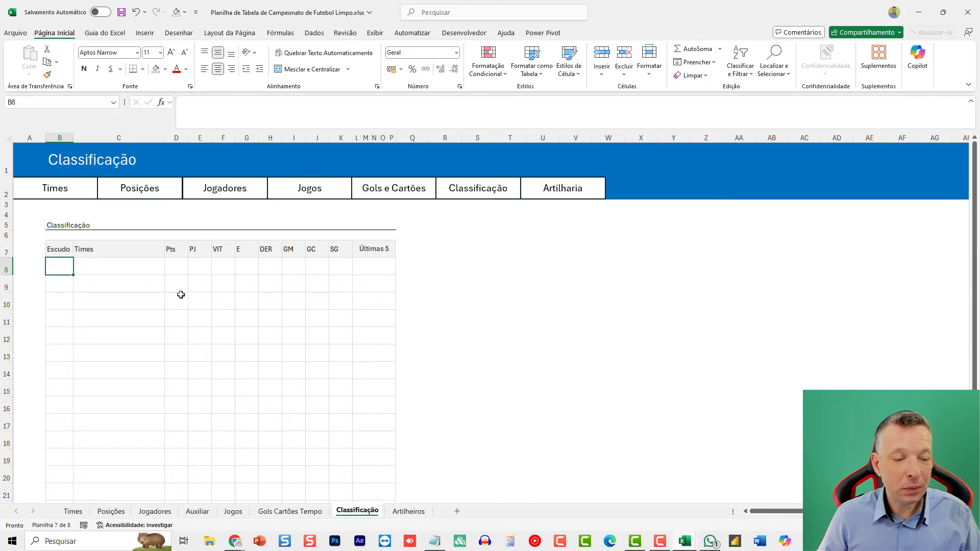
# Step: Start a CLASSIFICAR formula in B8 of the Classificação sheet, using the Times sheet range B8:P27 as its array
pyautogui.scroll(4, 205, 300)
pyautogui.moveTo(776, 511); pyautogui.dragTo(584, 415)
pyautogui.scroll(3, 474, 367)
pyautogui.scroll(3, 584, 415)
pyautogui.scroll(-1, 231, 381)
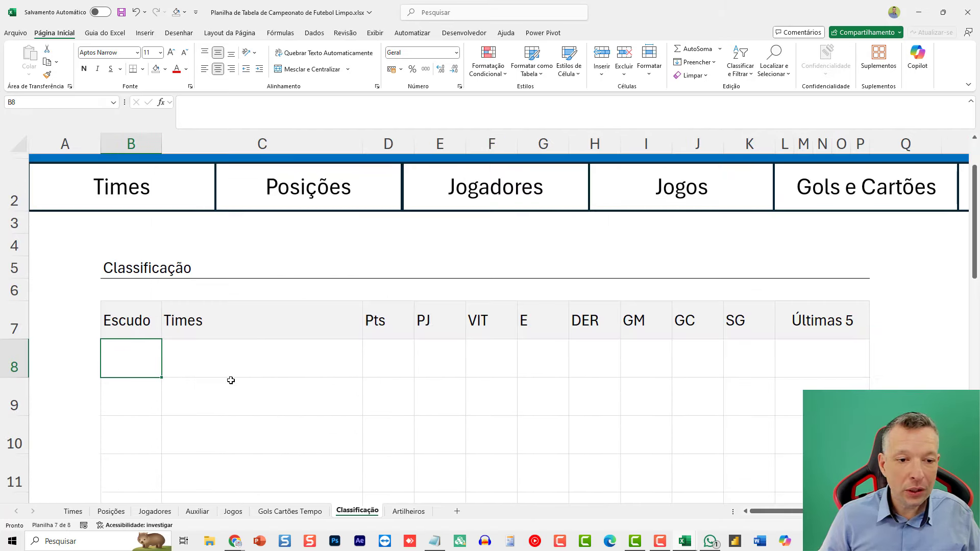
pyautogui.write('=cl')
pyautogui.press('Escape')
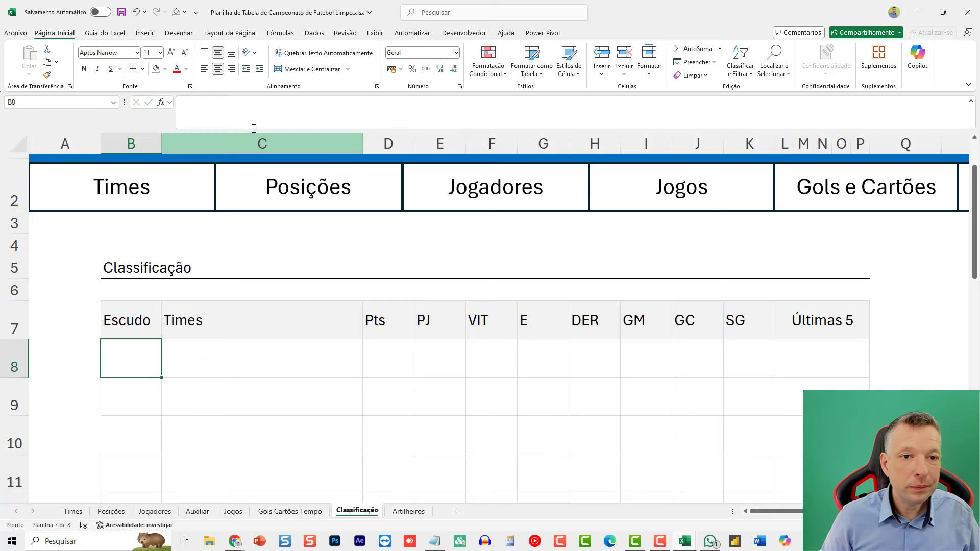
pyautogui.write('=CLASSIFIC')
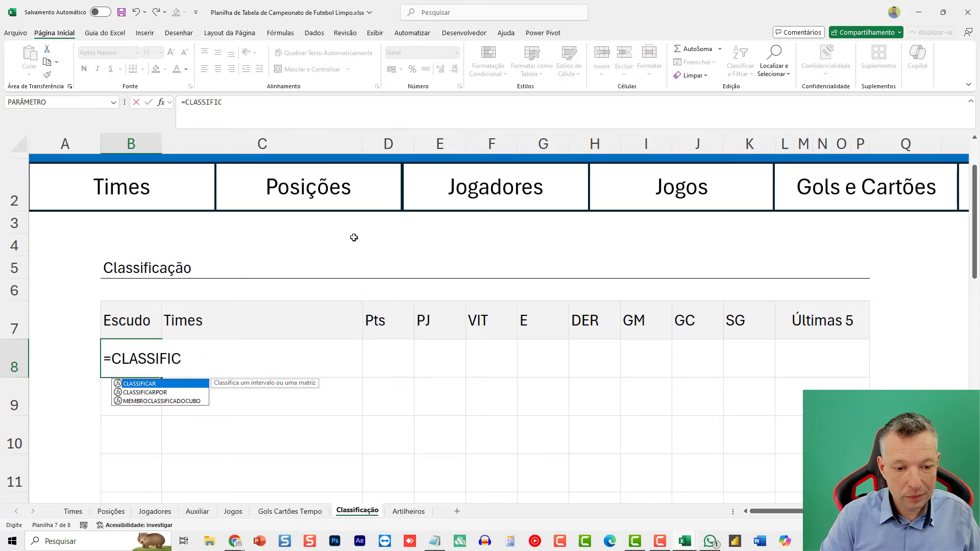
pyautogui.press('Tab')
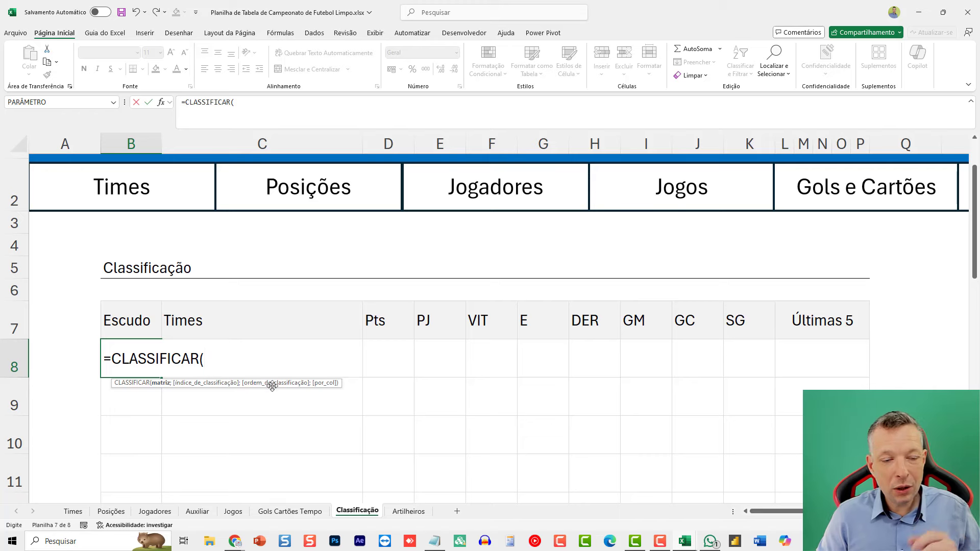
pyautogui.click(73, 511)
pyautogui.click(59, 263)
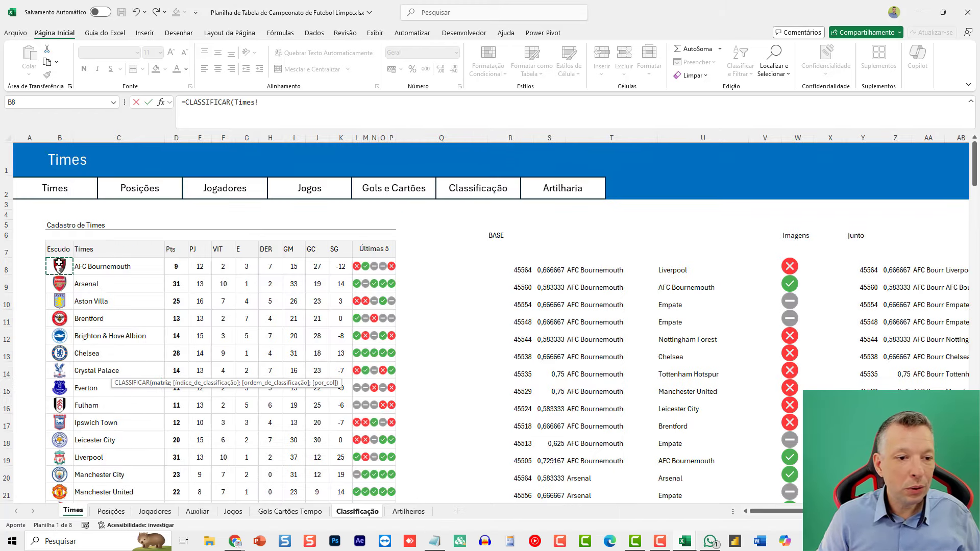
pyautogui.hotkey('ctrl', 'shift', 'Down')
pyautogui.hotkey('ctrl', 'shift', 'Right')
pyautogui.scroll(3, 222, 308)
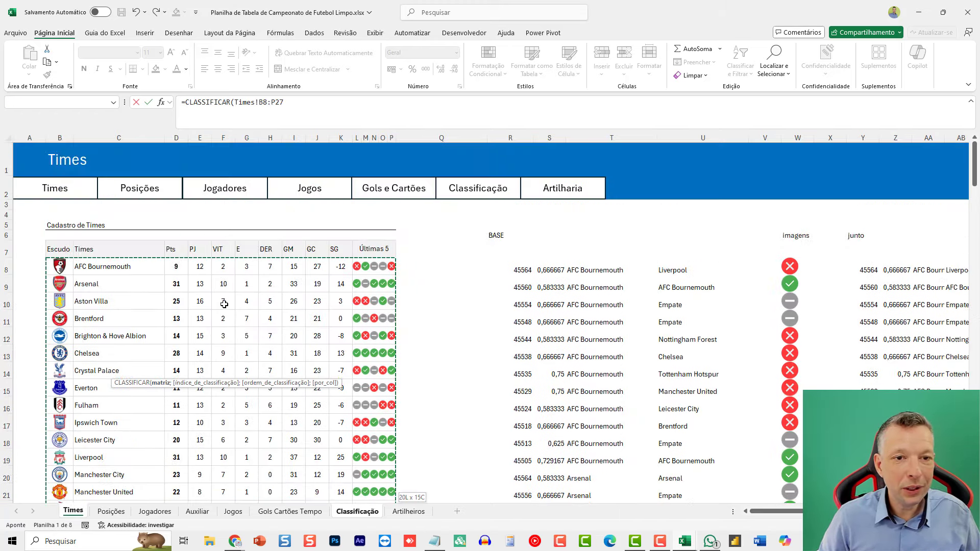
# Step: Make the formula's Times range reference absolute as $B$8:$P$27
pyautogui.click(319, 119)
pyautogui.press('F4')
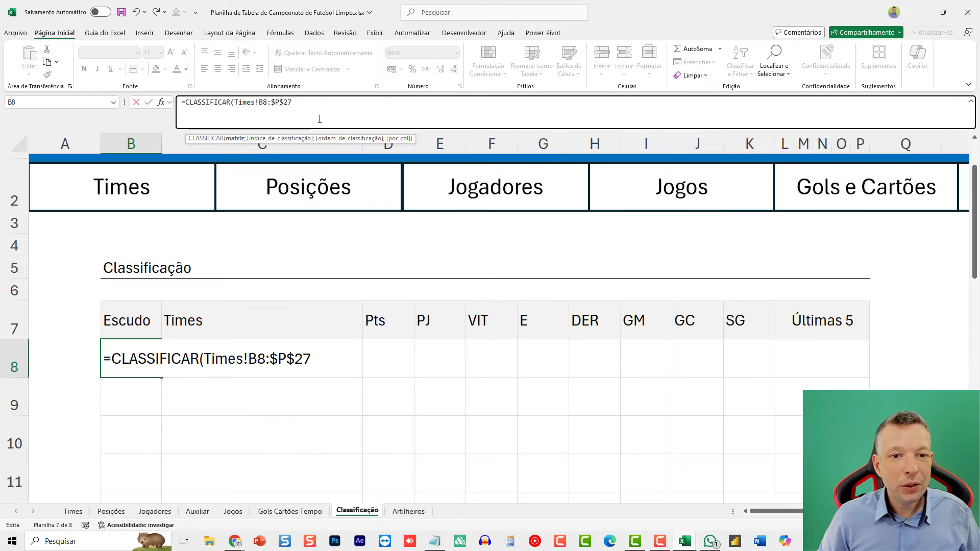
pyautogui.click(263, 106)
pyautogui.press('F4')
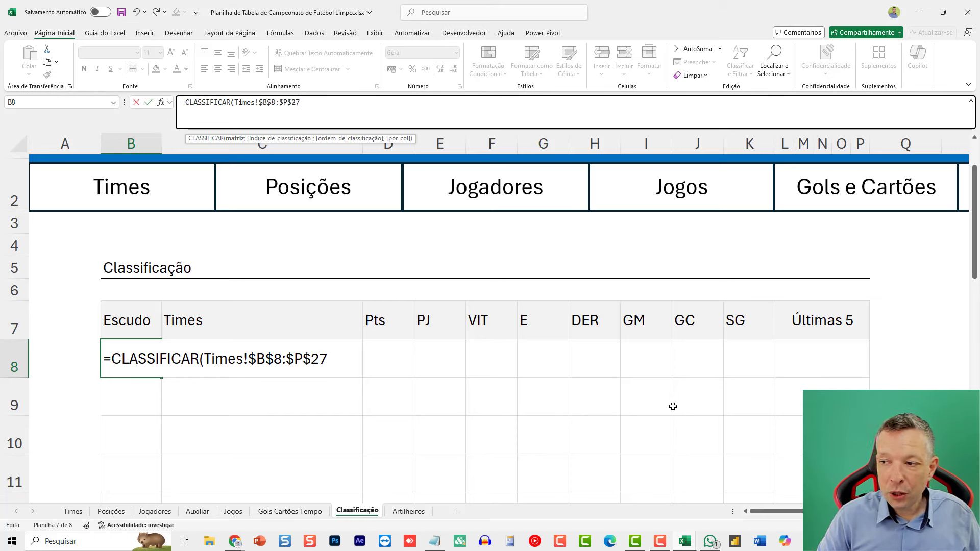
# Step: Set the formula's sort index to {3;5;10;8} so it ranks by Pts, VIT, SG and GM
pyautogui.write(';')
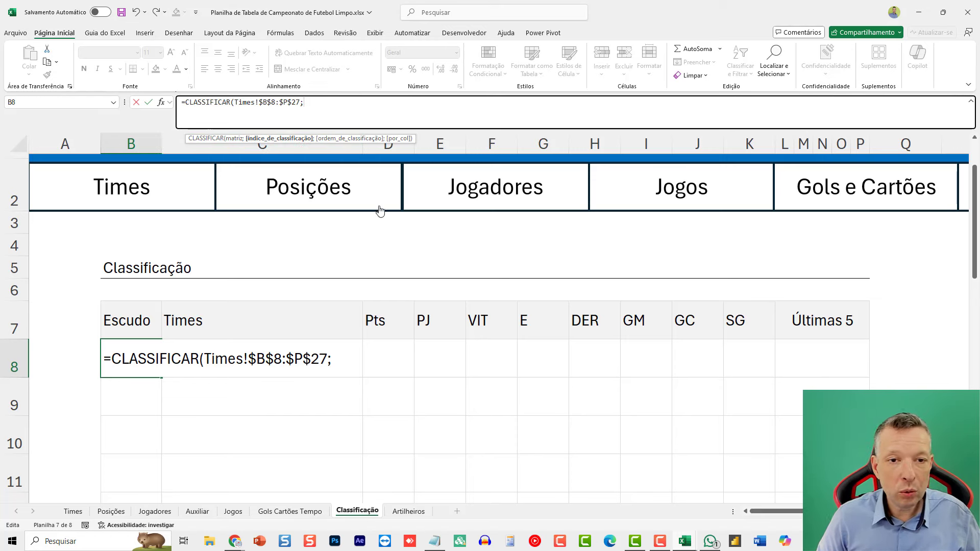
pyautogui.write('{')
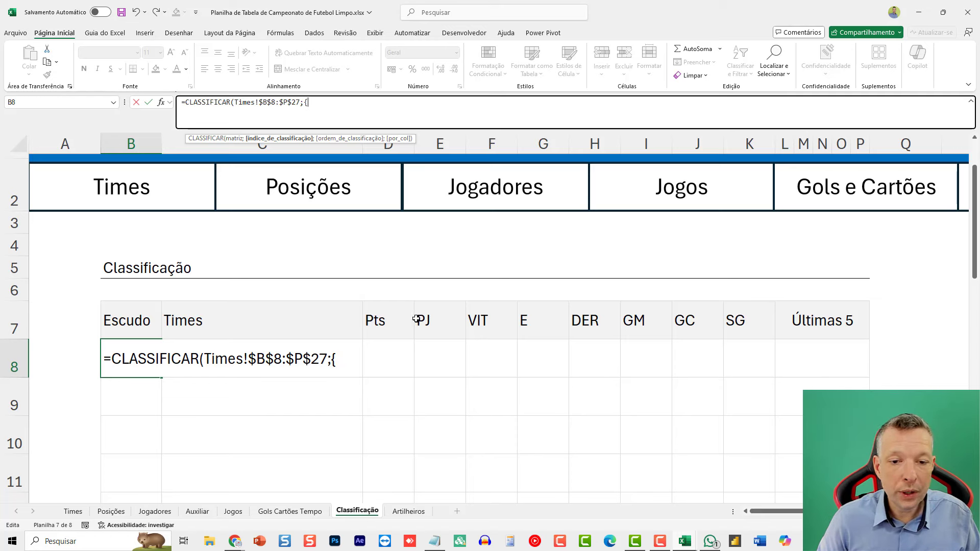
pyautogui.write('3')
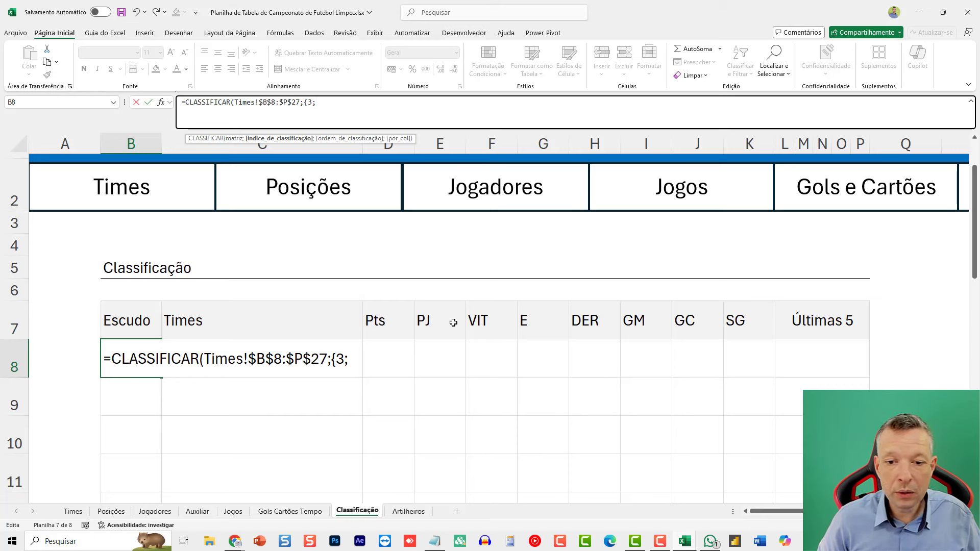
pyautogui.write(';5;')
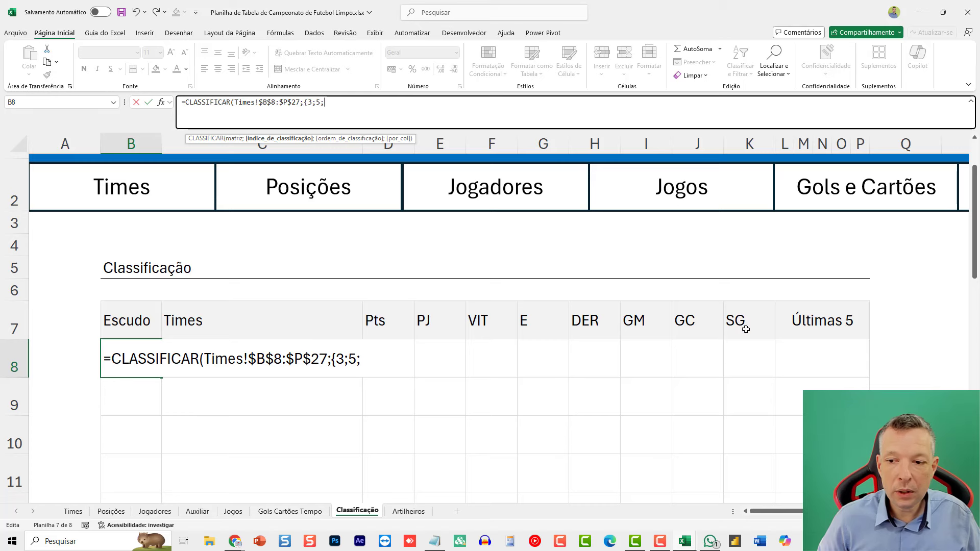
pyautogui.write('10')
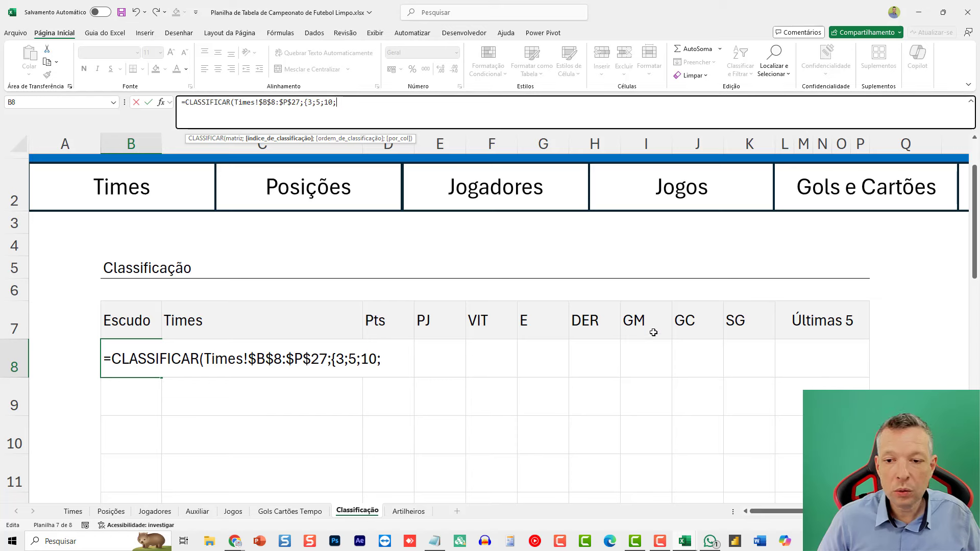
pyautogui.write('8')
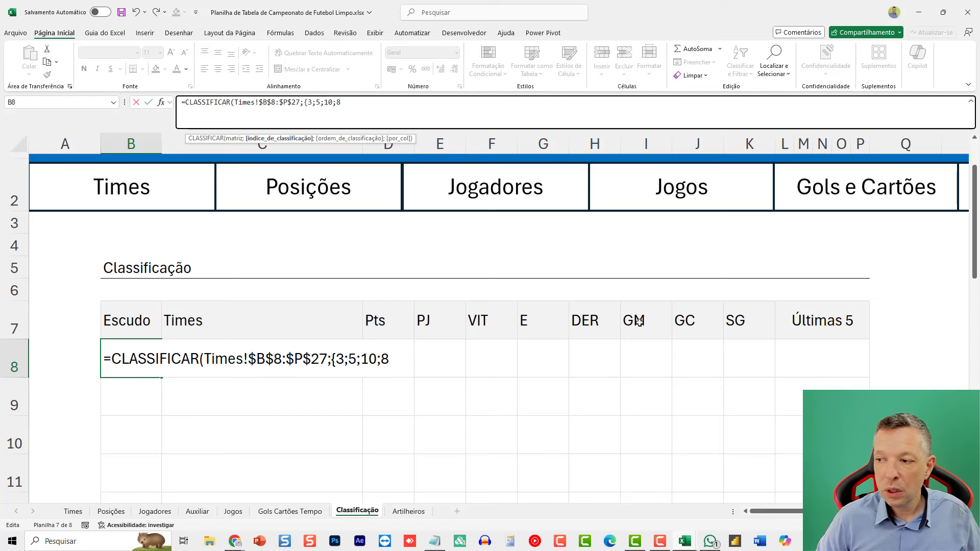
pyautogui.write('}')
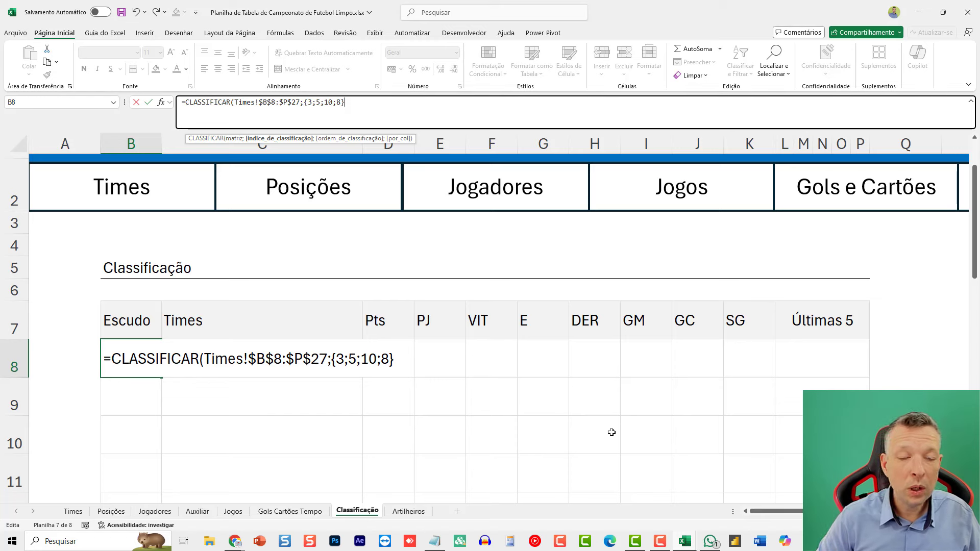
# Step: Set the sort order to {-1;-1;-1;-1}, descending for all four keys, and enter the CLASSIFICAR formula in B8
pyautogui.write(';{')
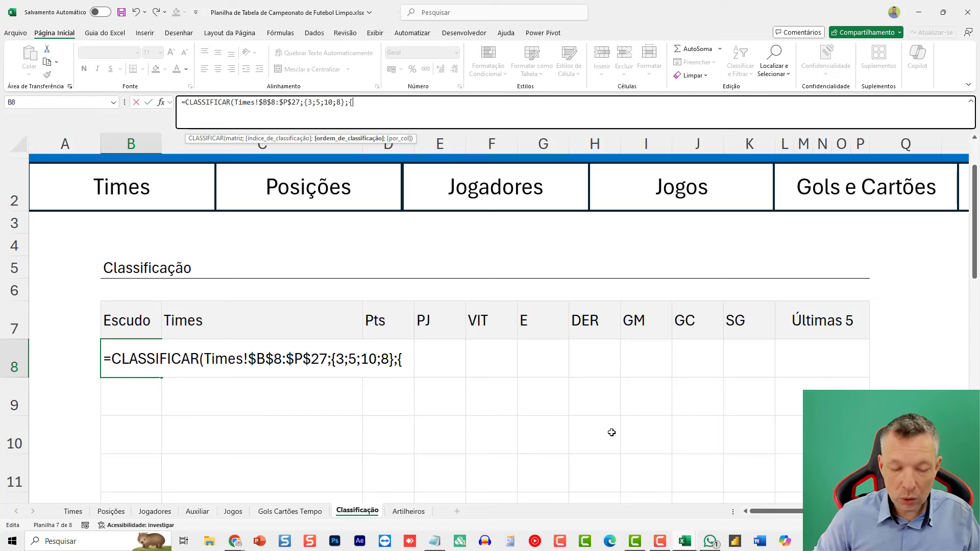
pyautogui.press('BackSpace')
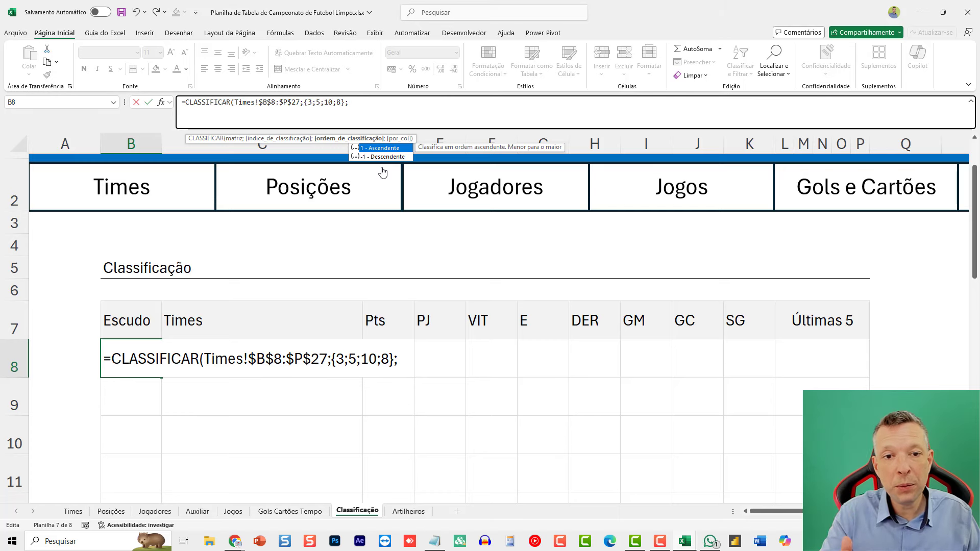
pyautogui.write('{')
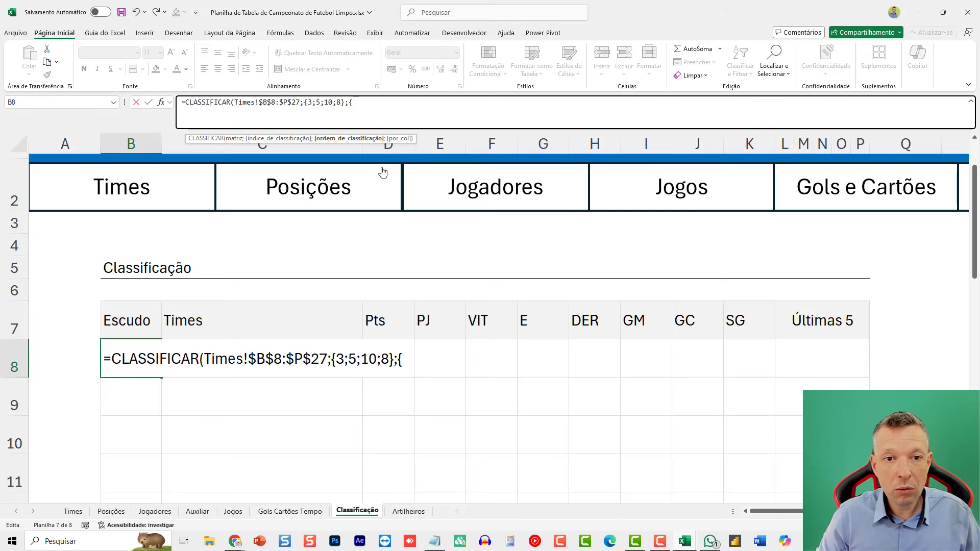
pyautogui.write('-1;-1;-1;-1')
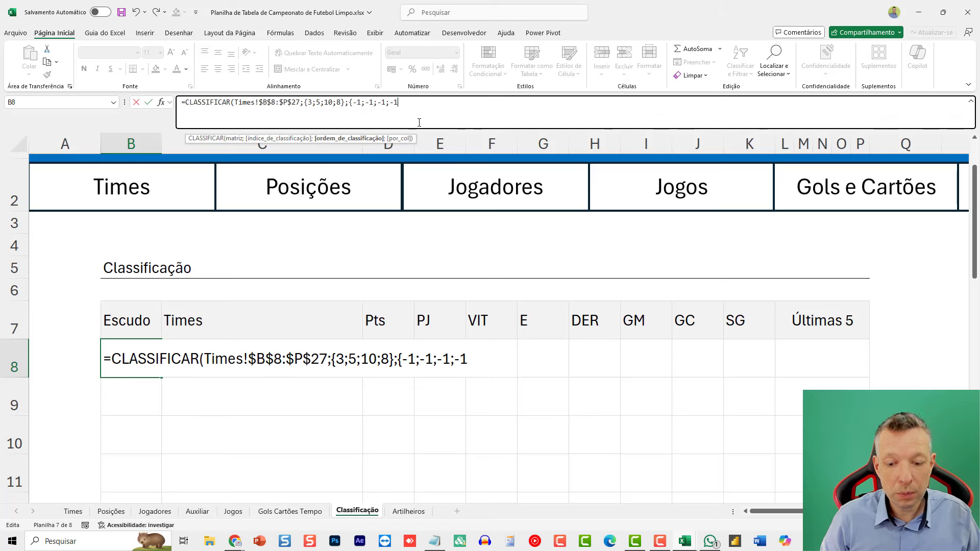
pyautogui.write('}')
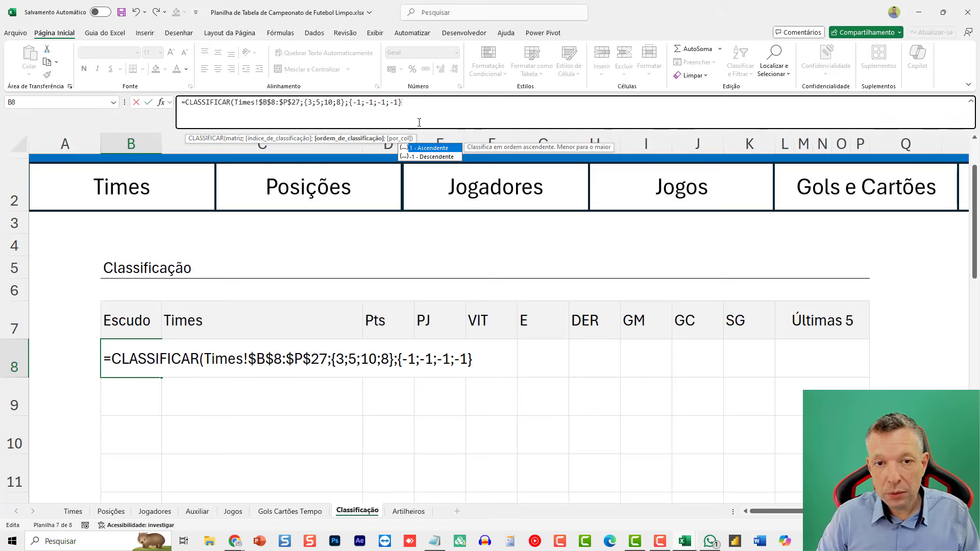
pyautogui.write(')')
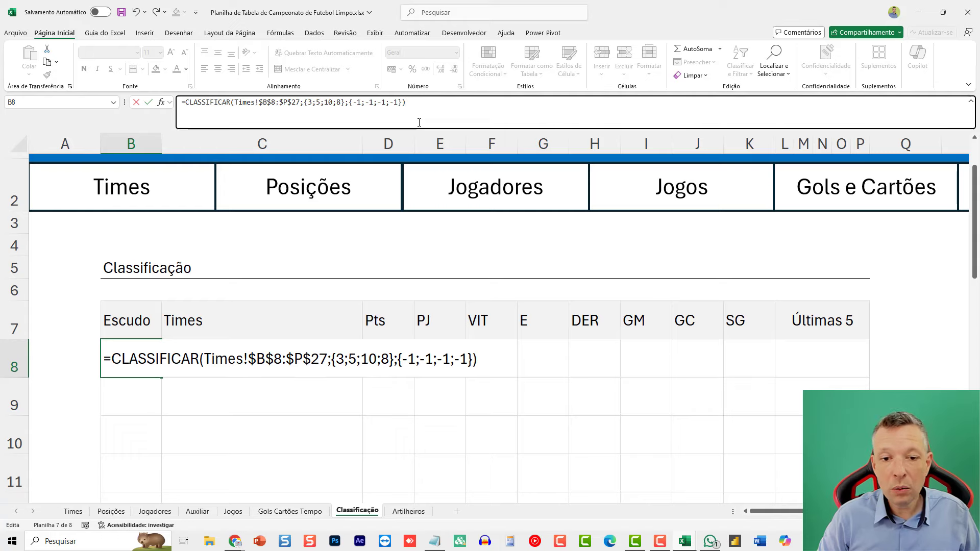
pyautogui.hotkey('ctrl', 'Return')
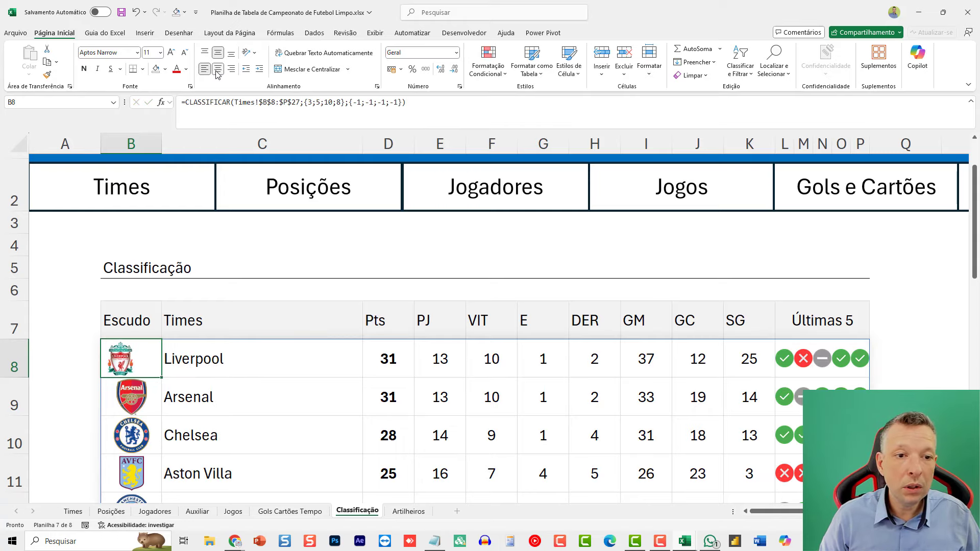
# Step: Examine the sorted standings, checking the first-placed team's Pts, VIT and SG values against the teams below it
pyautogui.scroll(-2, 394, 326)
pyautogui.scroll(-3, 394, 326)
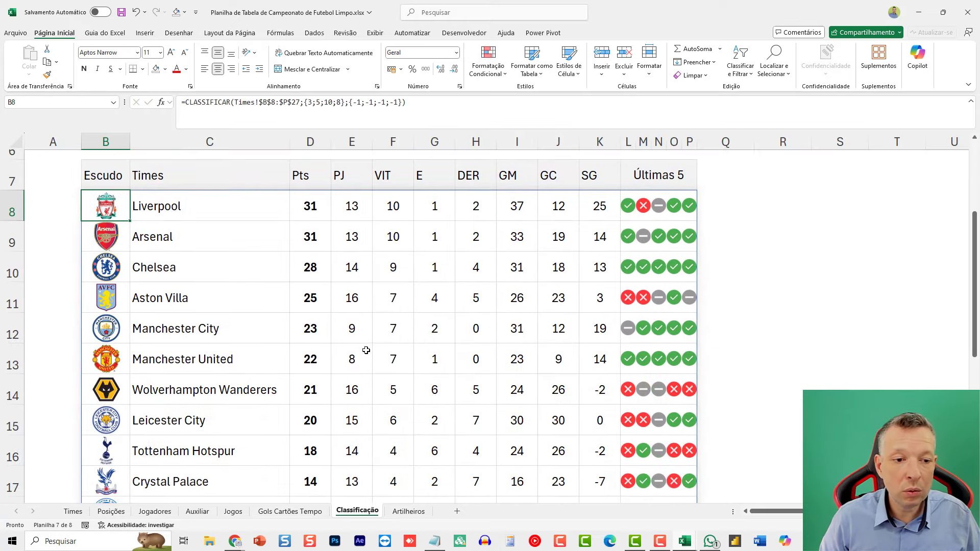
pyautogui.click(300, 207)
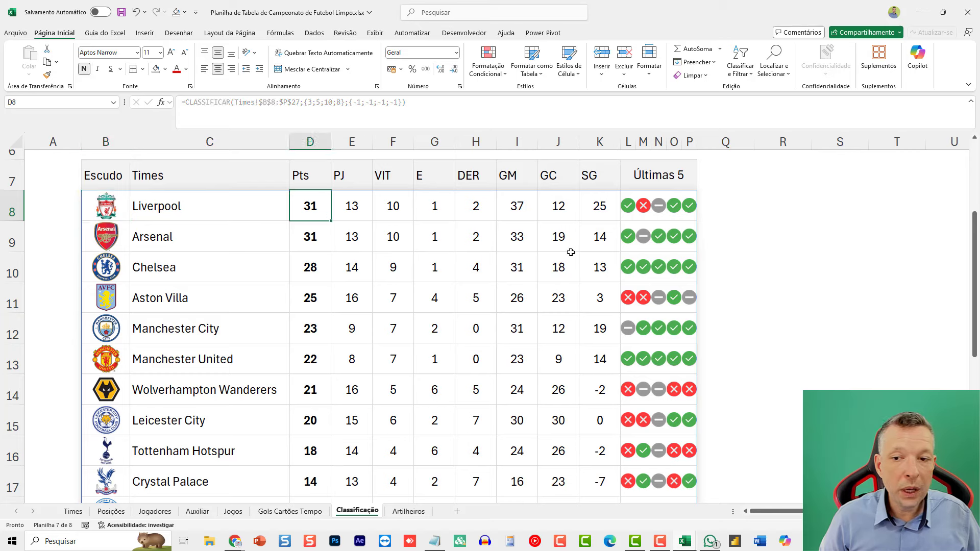
pyautogui.click(392, 209)
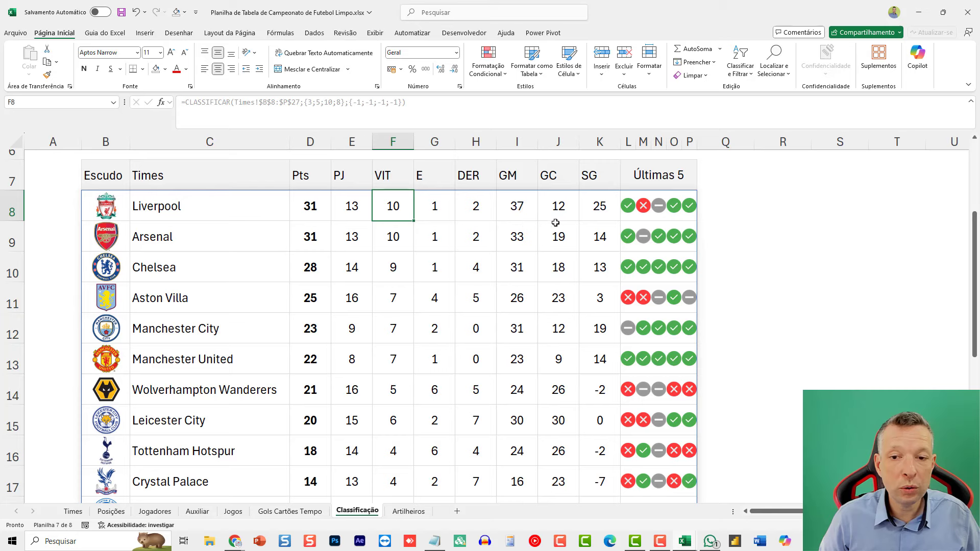
pyautogui.click(595, 206)
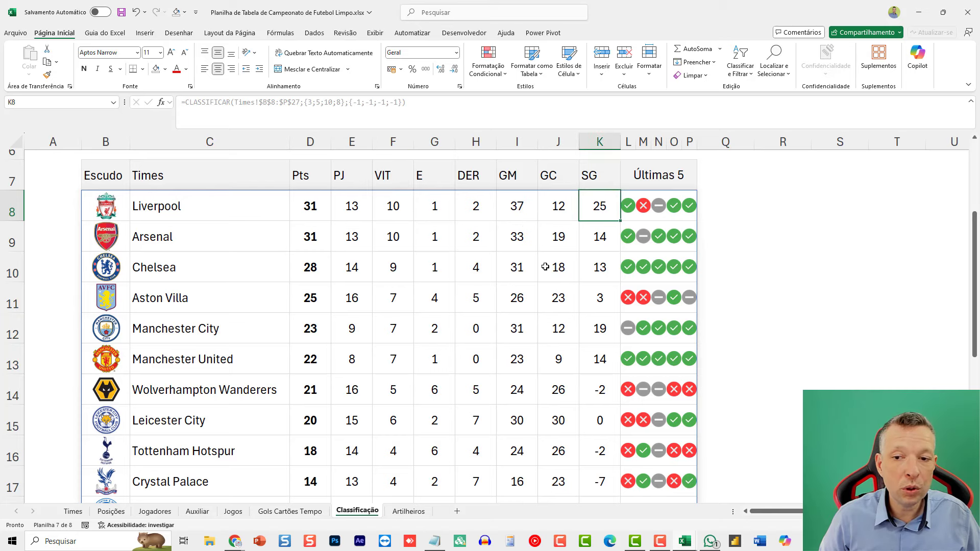
pyautogui.scroll(2, 421, 302)
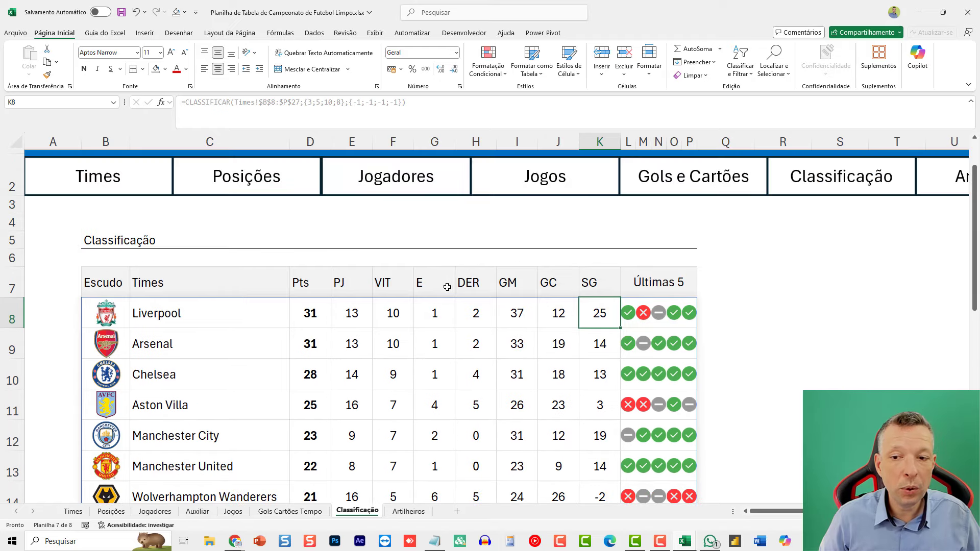
pyautogui.scroll(-2, 448, 289)
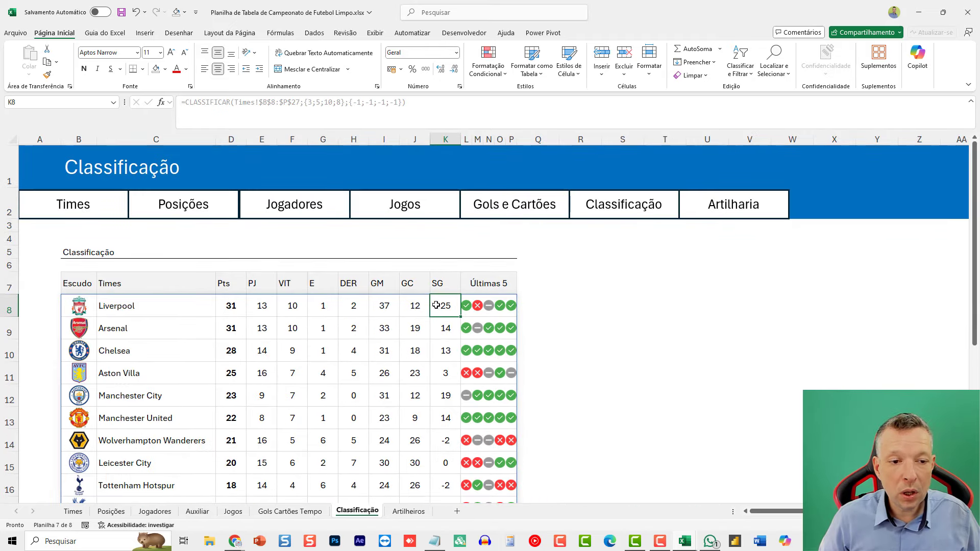
pyautogui.scroll(-1, 433, 320)
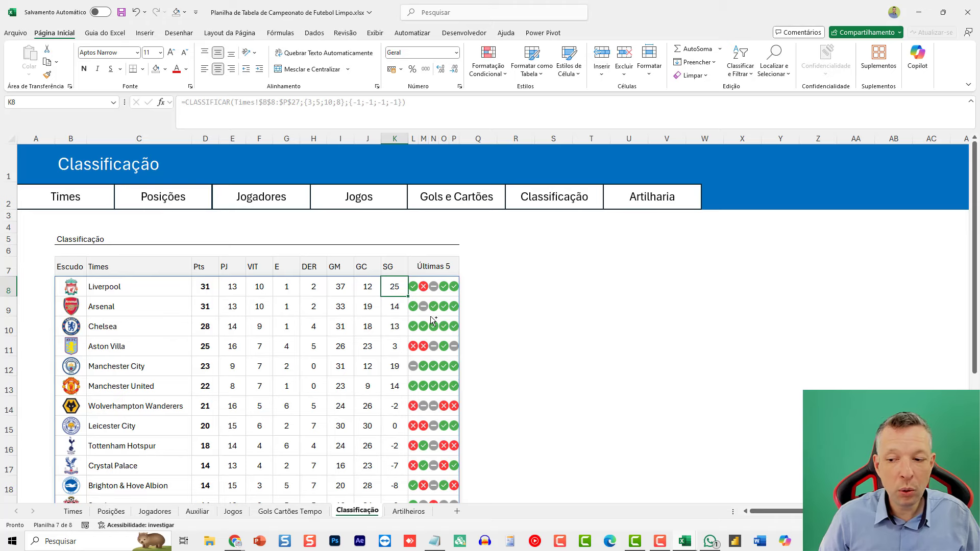
pyautogui.scroll(-1, 348, 321)
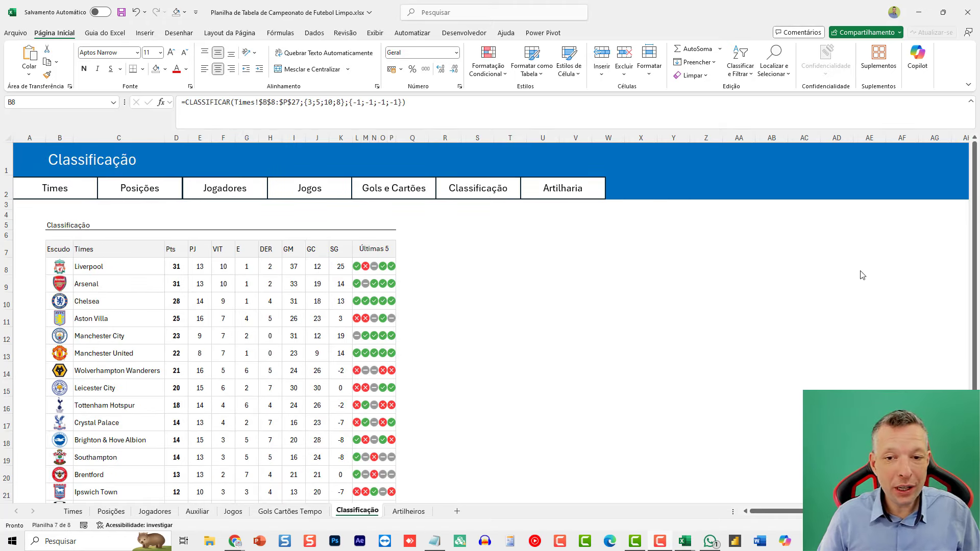
# Step: View the empty Artilheiros table and inspect the Gol values in G8:G16 of the Jogadores sheet
pyautogui.click(562, 190)
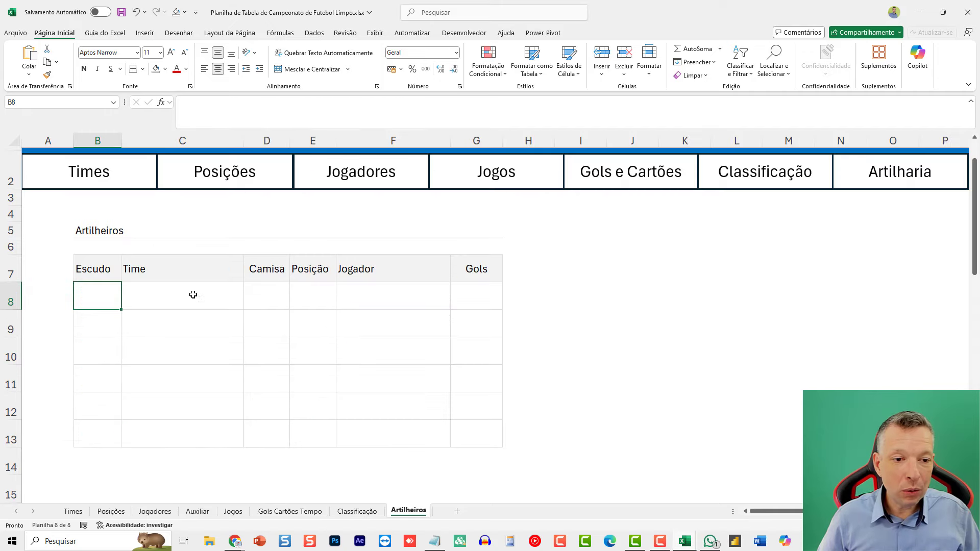
pyautogui.click(153, 511)
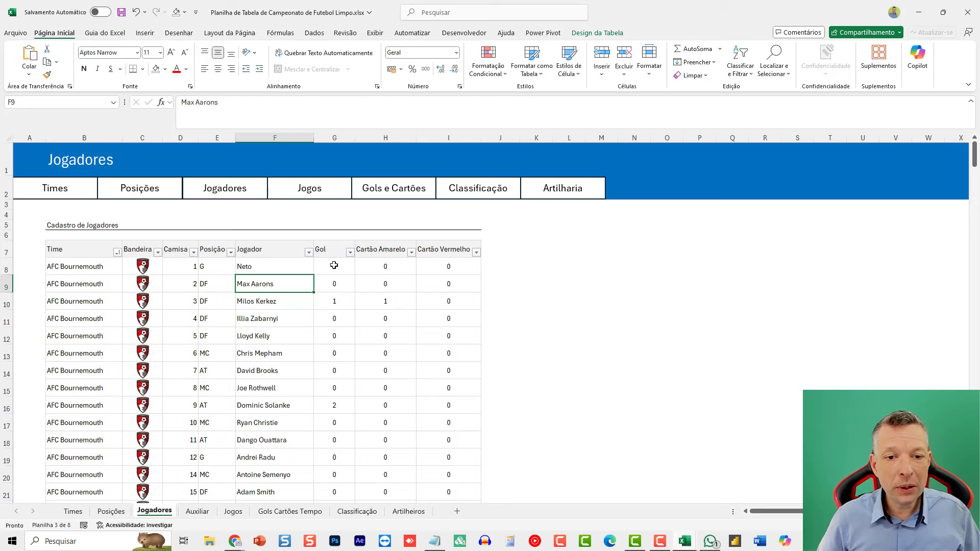
pyautogui.moveTo(334, 266); pyautogui.dragTo(329, 404)
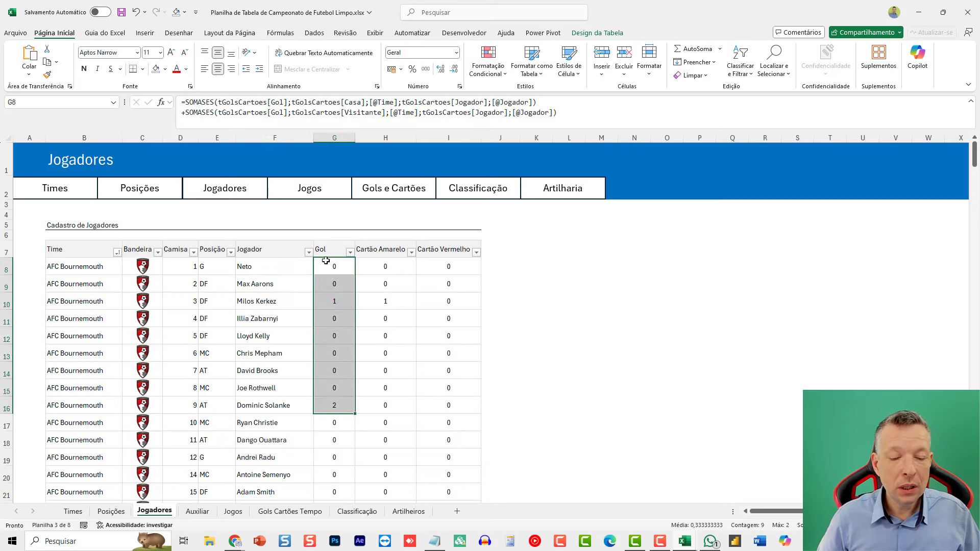
# Step: Start a FILTRO formula in B8 of the Artilheiros sheet with the whole tJogadores table as the array
pyautogui.click(408, 511)
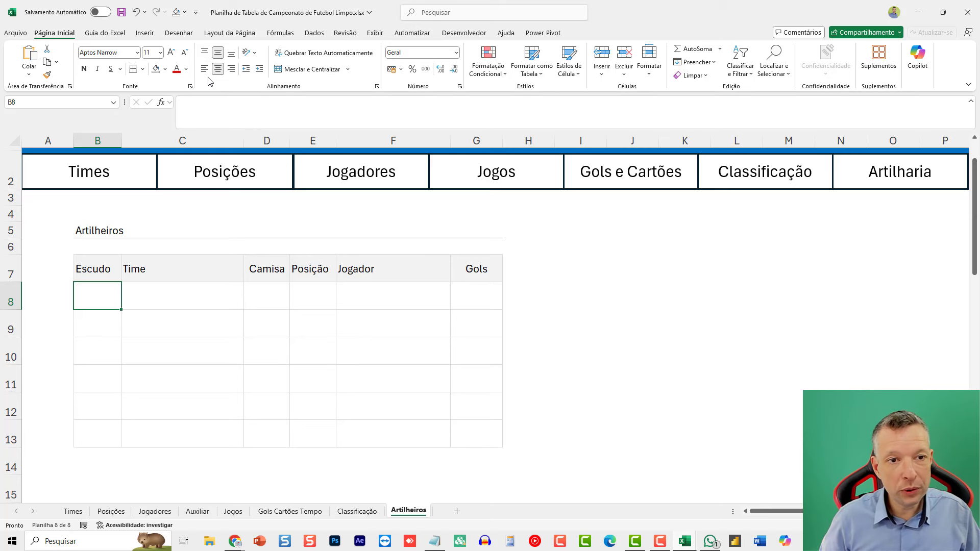
pyautogui.write('=FILTRO')
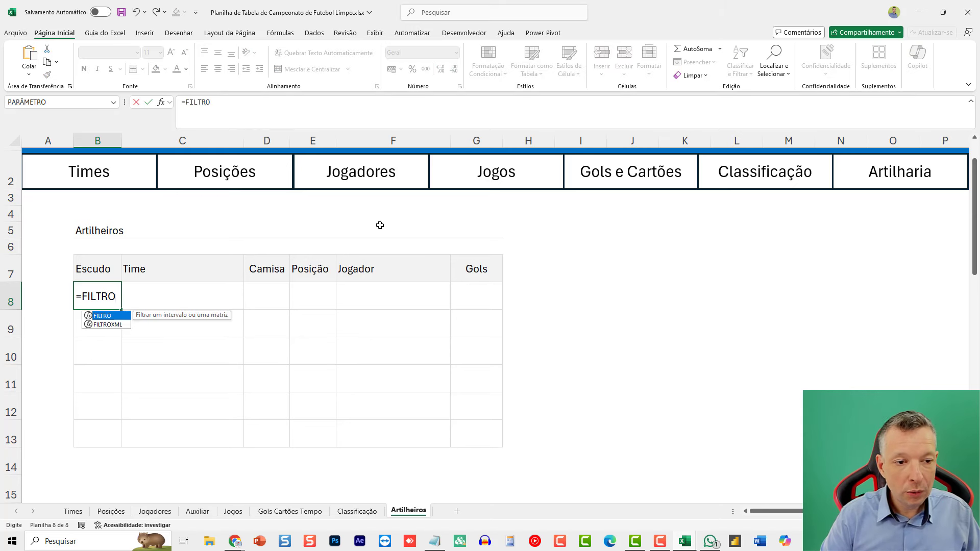
pyautogui.write('(')
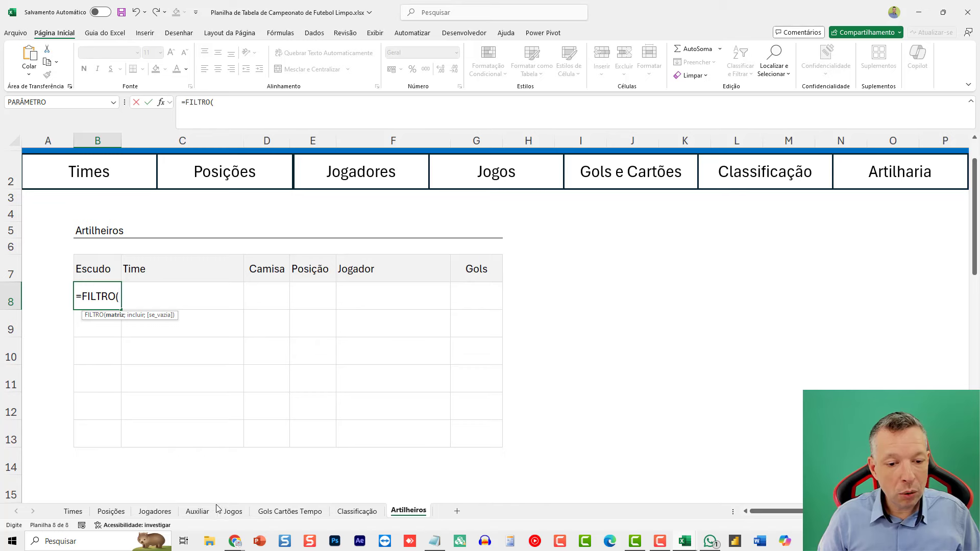
pyautogui.click(155, 511)
pyautogui.click(89, 266)
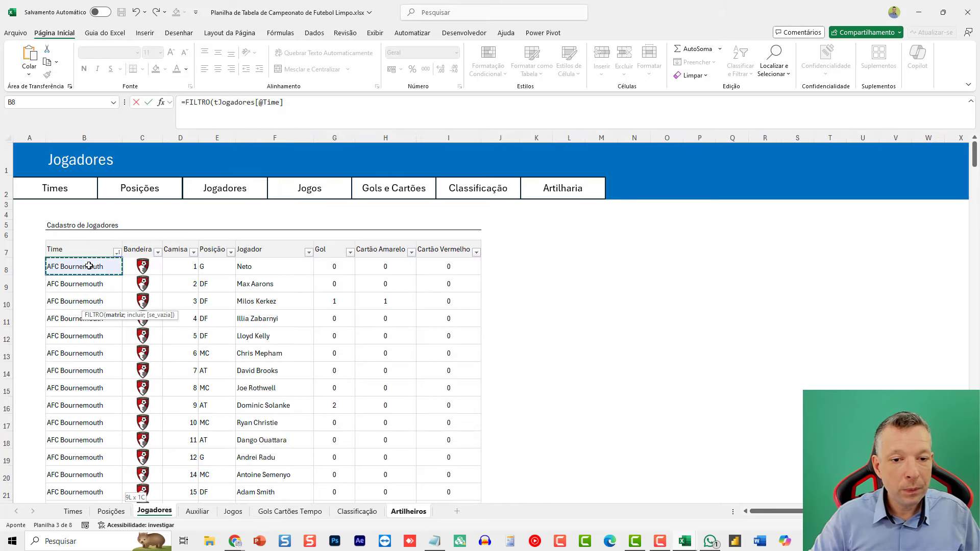
pyautogui.hotkey('ctrl', 'shift', 'Right')
pyautogui.hotkey('ctrl', 'shift', 'Down')
pyautogui.click(276, 105)
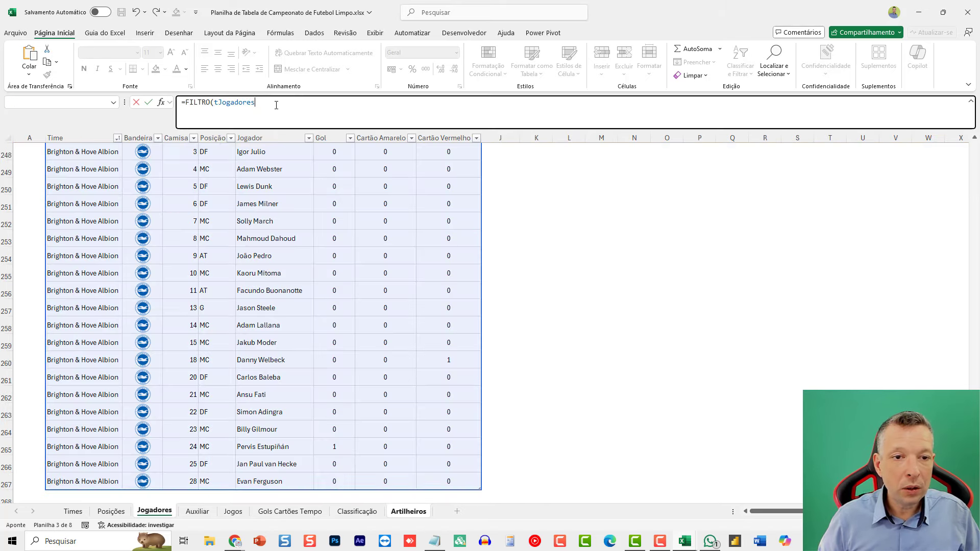
# Step: Add the include condition (tJogadores[Gol]>0) to the FILTRO formula and enter it in B8
pyautogui.write(';(')
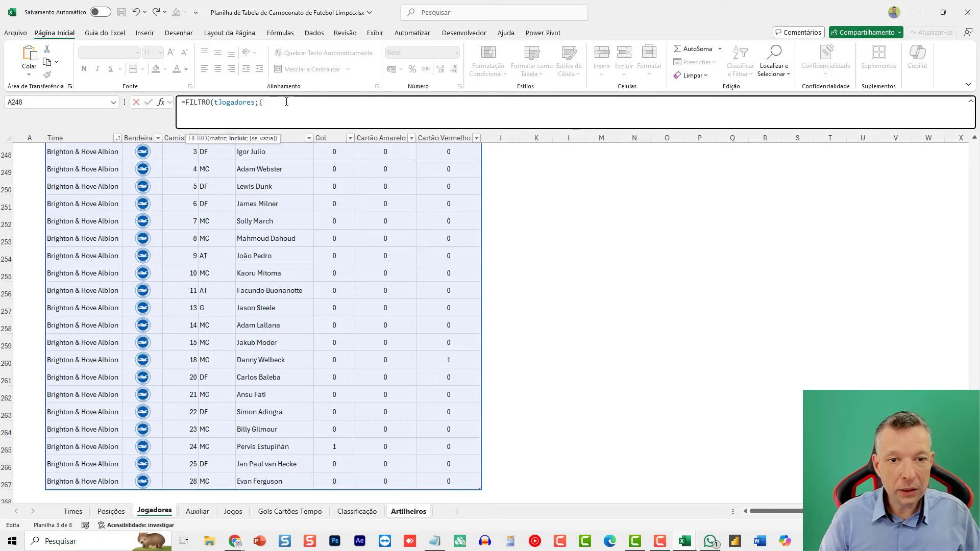
pyautogui.click(332, 239)
pyautogui.hotkey('ctrl', 'space')
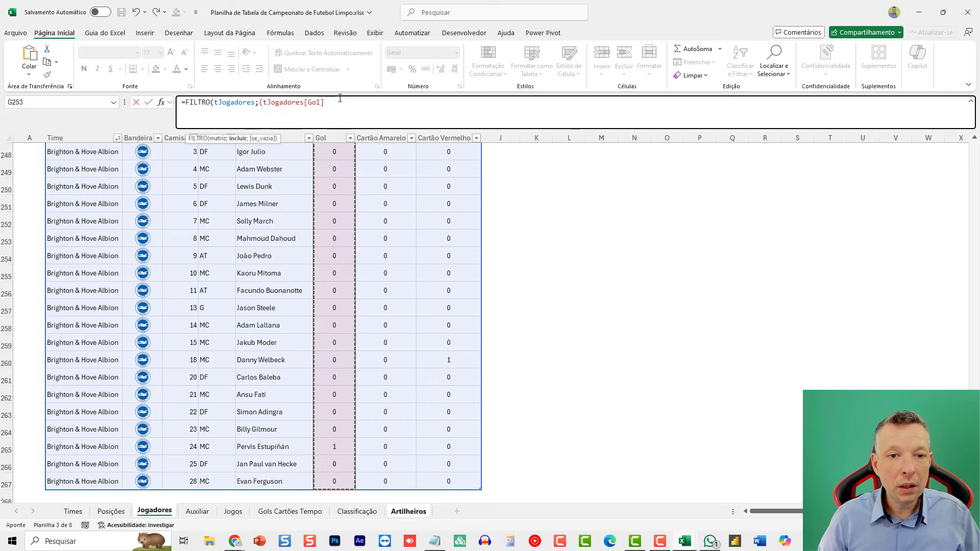
pyautogui.write('>0')
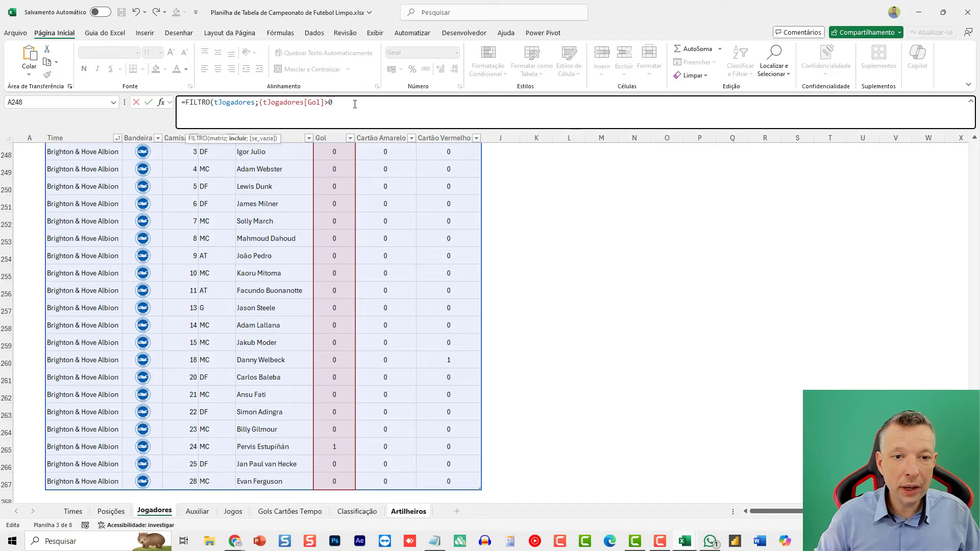
pyautogui.write('))')
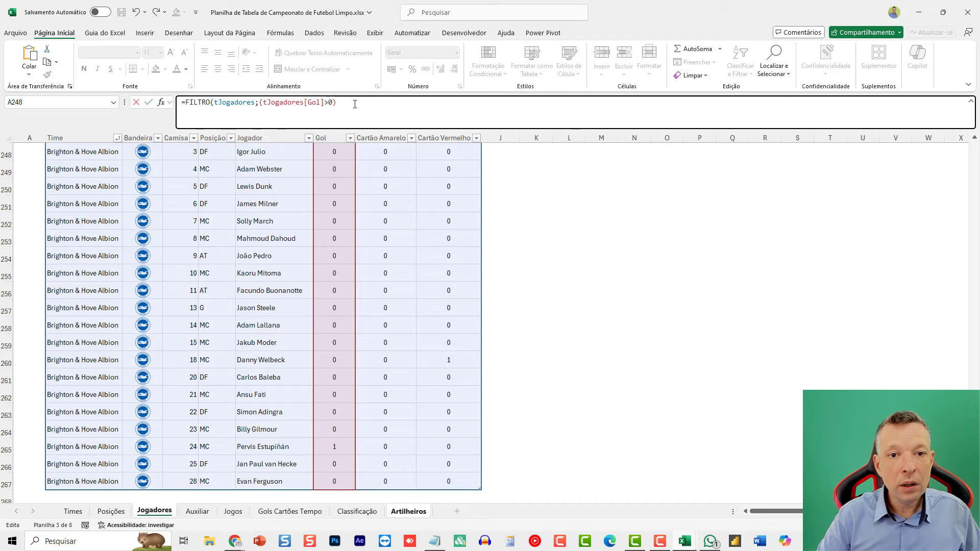
pyautogui.press('Return')
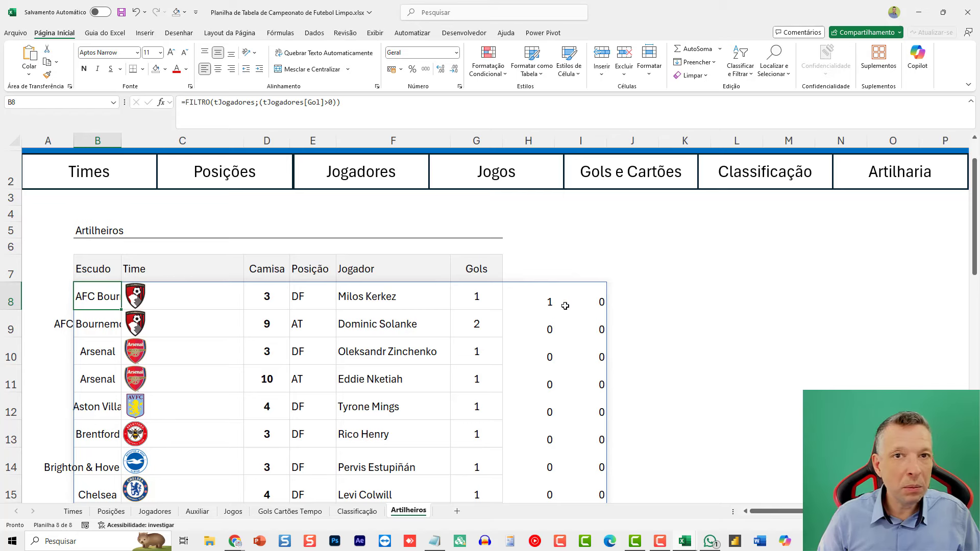
# Step: Rewrite the formula in B8 so ESCOLHERCOLS wraps FILTRO(tJogadores;(tJogadores[Gol]>0)) as its array
pyautogui.press('F2')
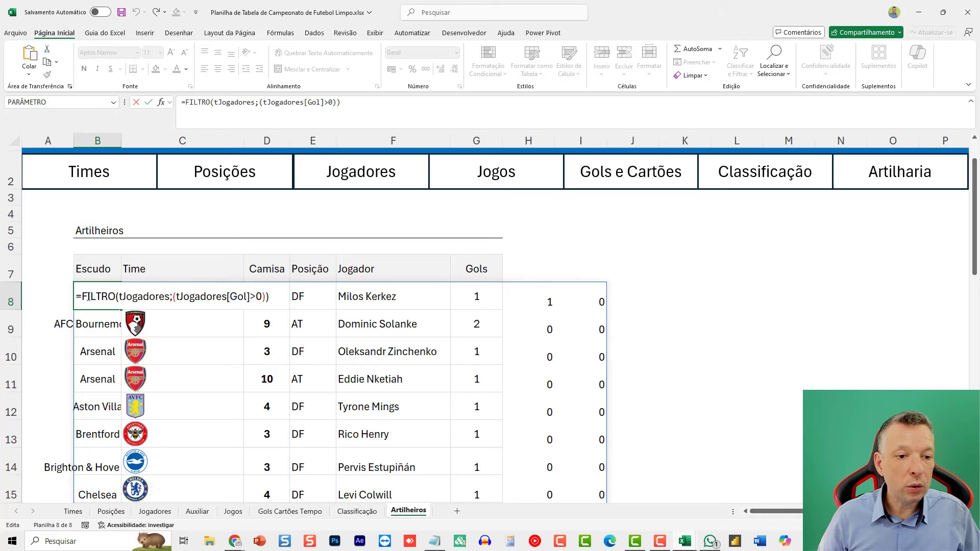
pyautogui.moveTo(87, 296); pyautogui.dragTo(83, 297)
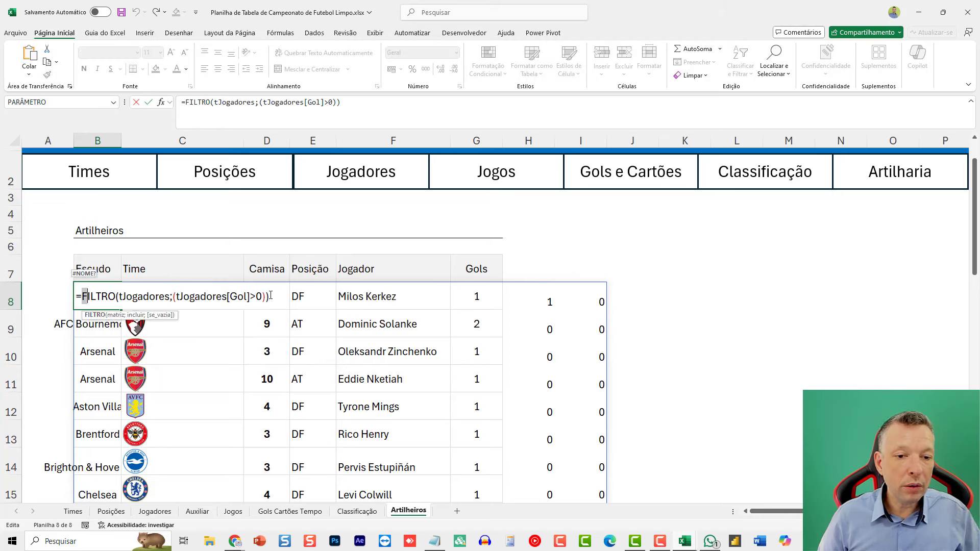
pyautogui.press('Escape')
pyautogui.press('Delete')
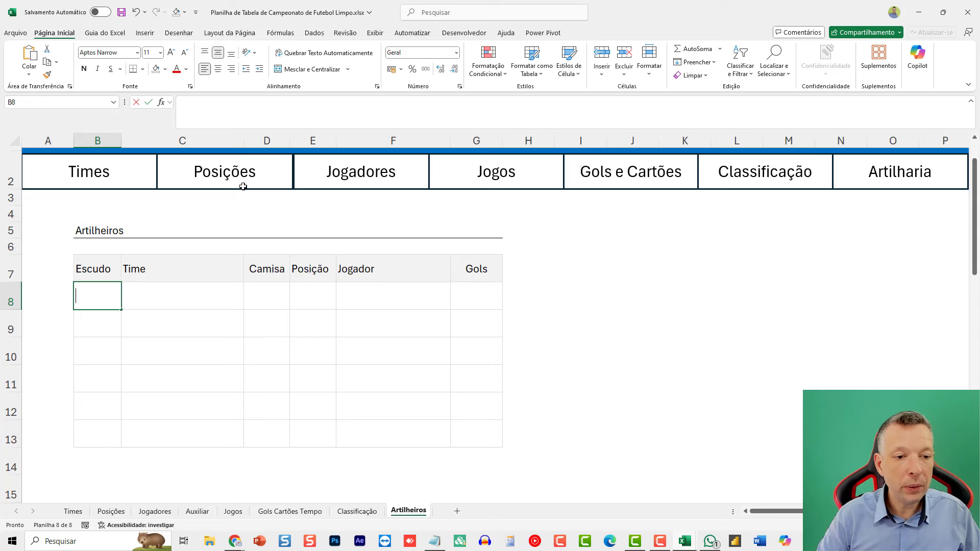
pyautogui.write('=ESCOLHER')
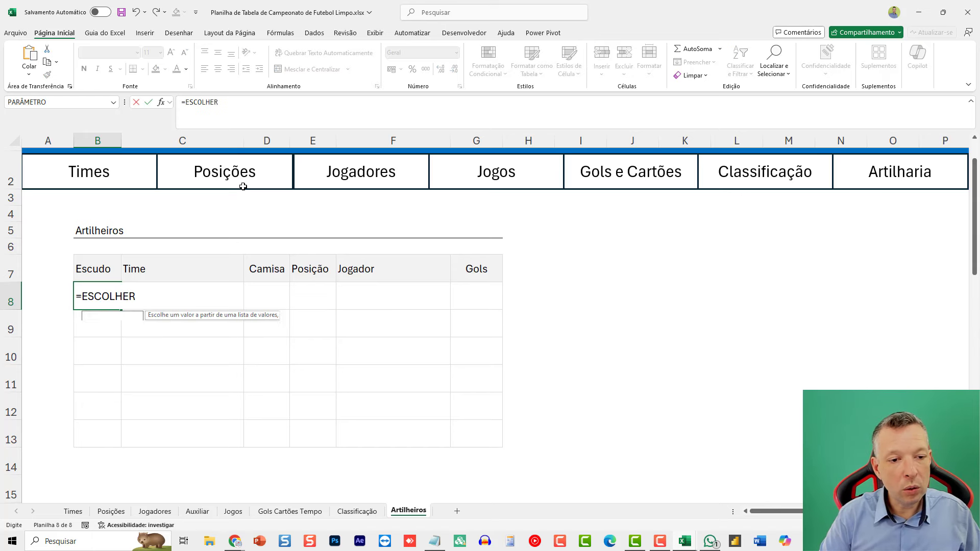
pyautogui.write('COLS(')
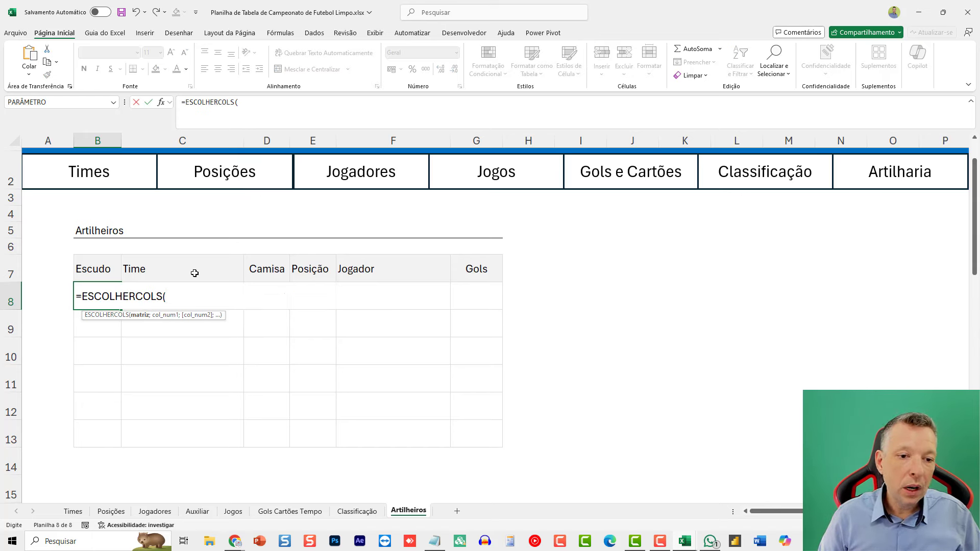
pyautogui.write('=FILTRO(tJogadores;(tJogadores[Gol]>0))')
pyautogui.press('BackSpace')
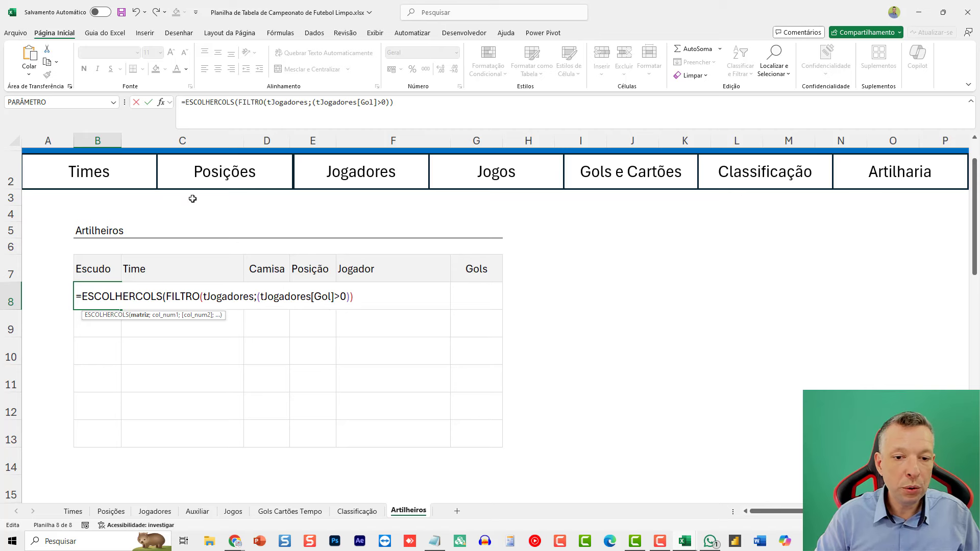
# Step: Set the ESCOLHERCOLS columns to {2;1;3;4;5;6}, enter the formula, and check the first scorer's row
pyautogui.press('End')
pyautogui.write(');')
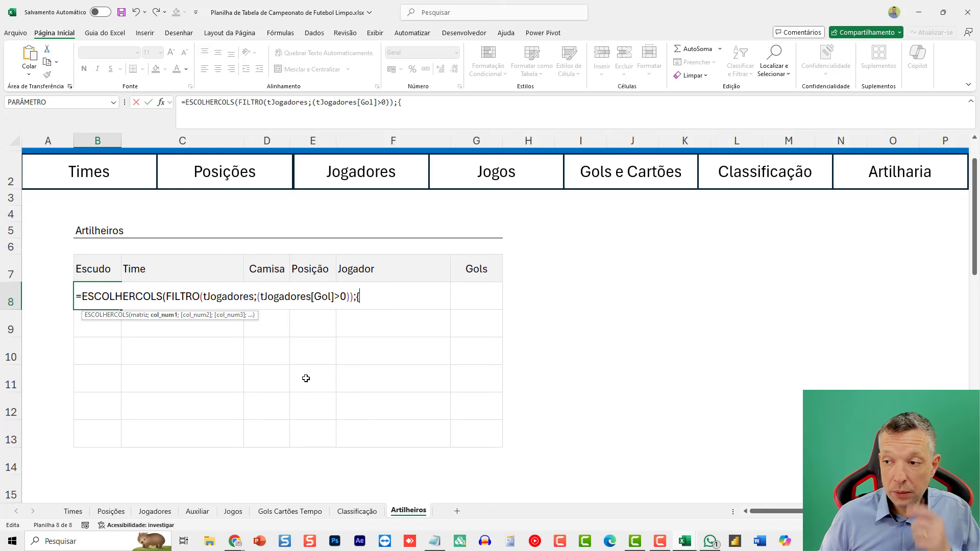
pyautogui.hotkey('alt', 'Tab')
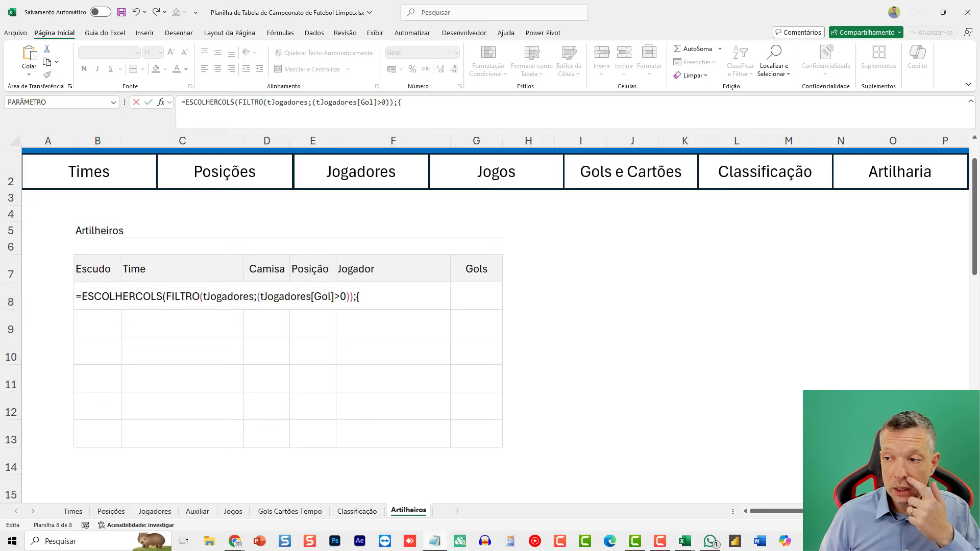
pyautogui.hotkey('alt', 'Tab')
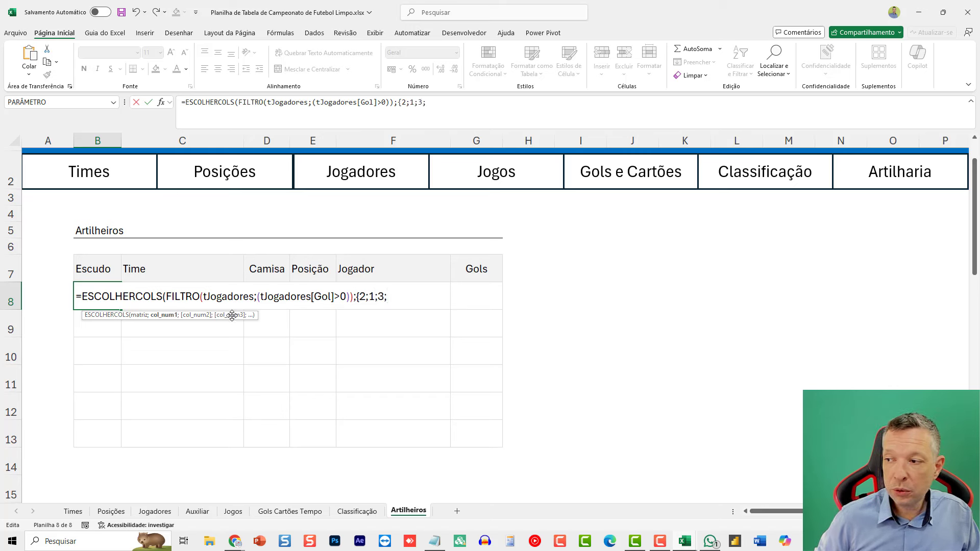
pyautogui.write('4;5;6')
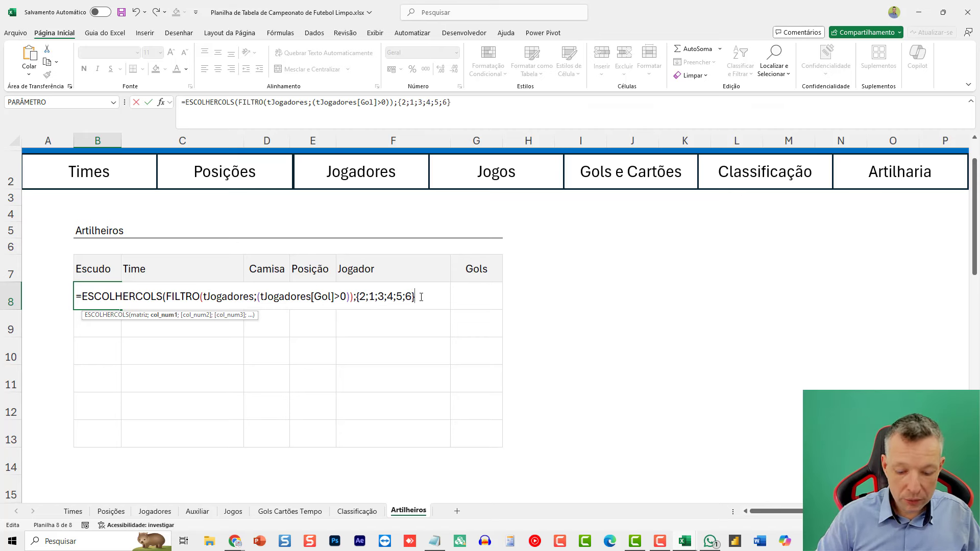
pyautogui.write(')')
pyautogui.hotkey('ctrl', 'Return')
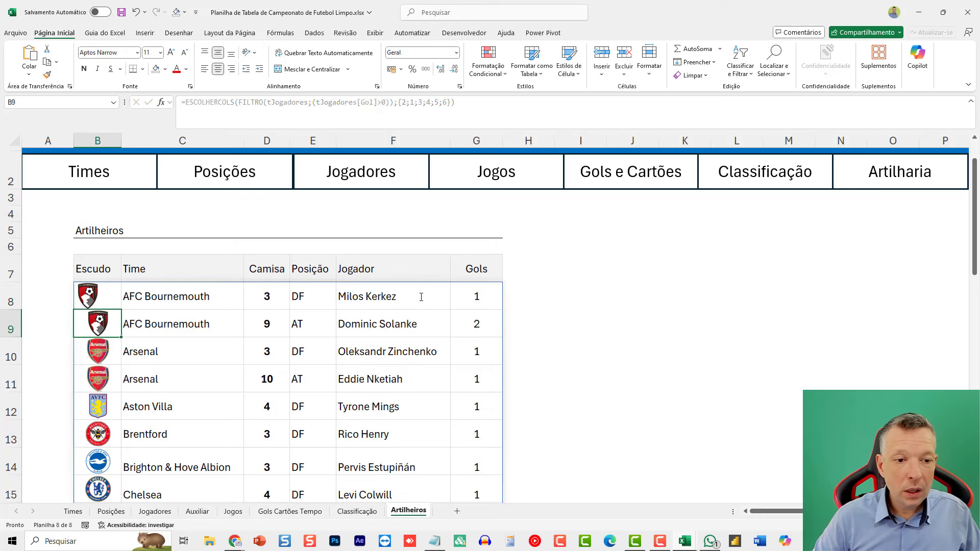
pyautogui.scroll(-1, 421, 297)
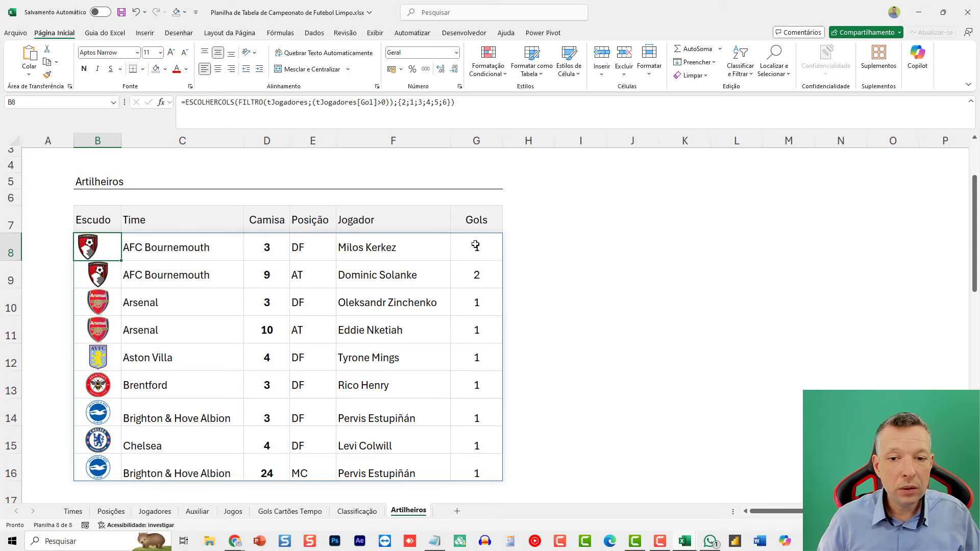
pyautogui.moveTo(475, 246)
pyautogui.mouseDown()
pyautogui.moveTo(468, 446)
pyautogui.moveTo(473, 252)
pyautogui.mouseUp()
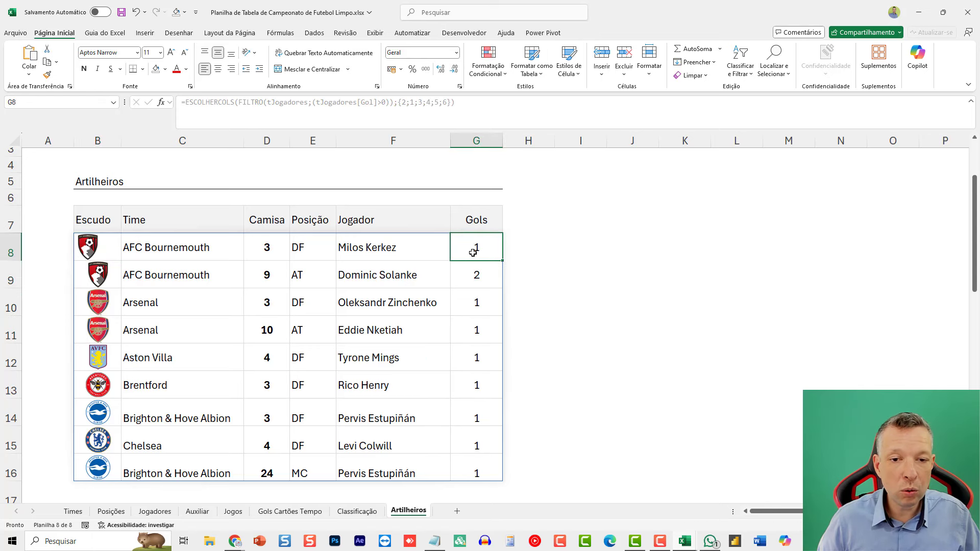
pyautogui.moveTo(112, 248); pyautogui.dragTo(479, 247)
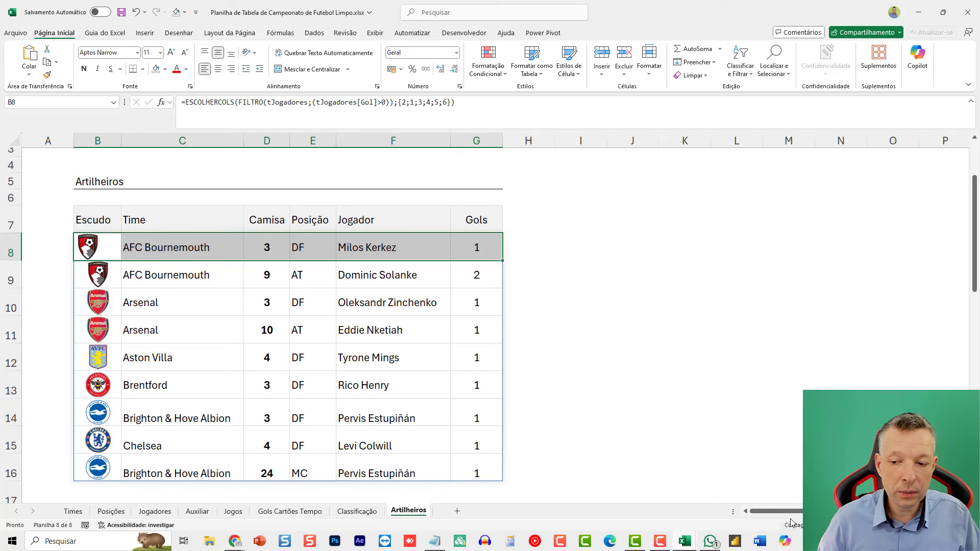
pyautogui.click(97, 246)
pyautogui.press('F2')
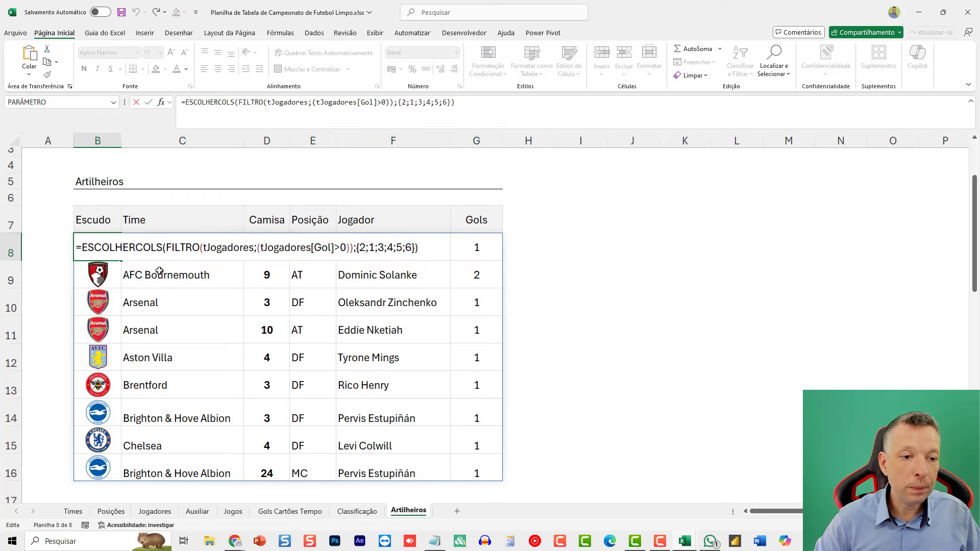
pyautogui.press('Home')
pyautogui.write('CLAS')
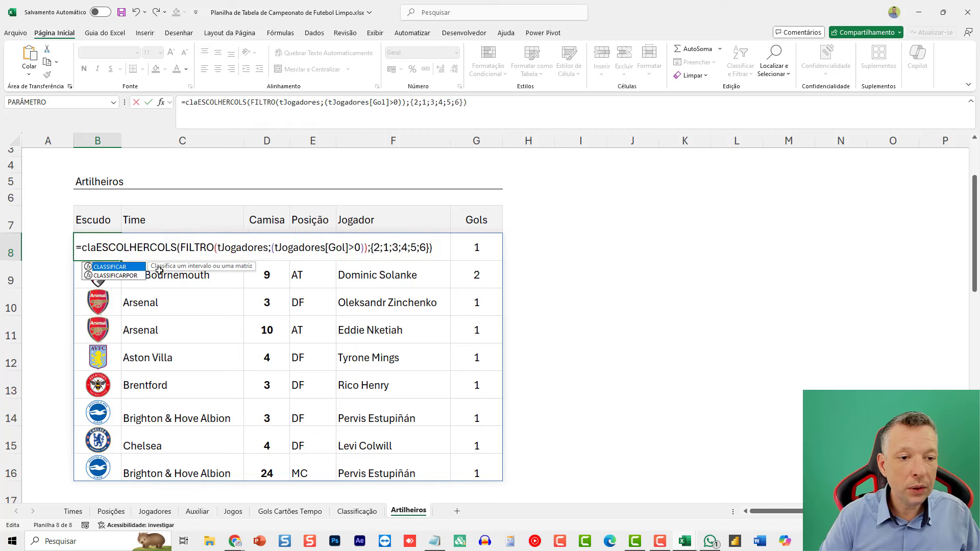
pyautogui.write('SIFICAR')
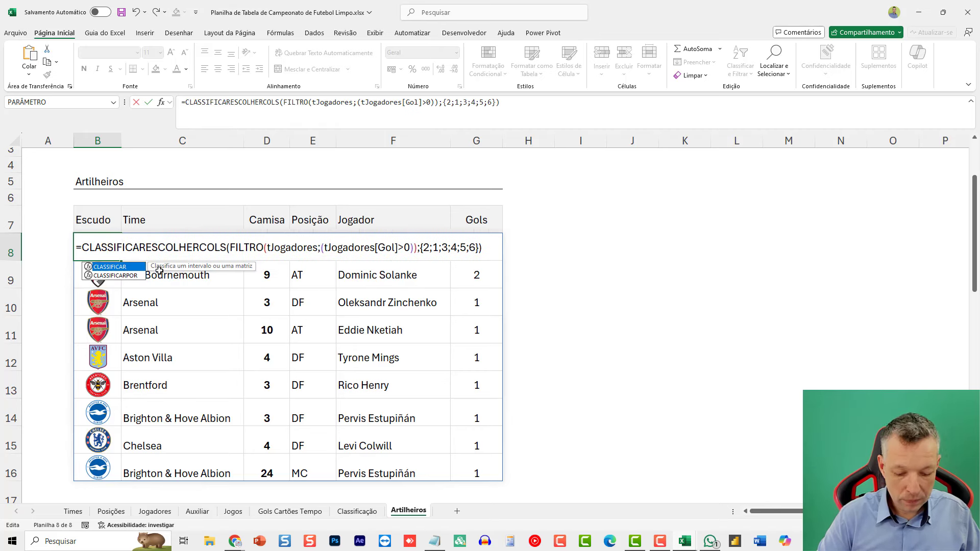
pyautogui.press('Escape')
pyautogui.press('Escape')
# Step: Rebuild the formula in B8 with CLASSIFICAR wrapped around the existing ESCOLHERCOLS expression
pyautogui.press('F2')
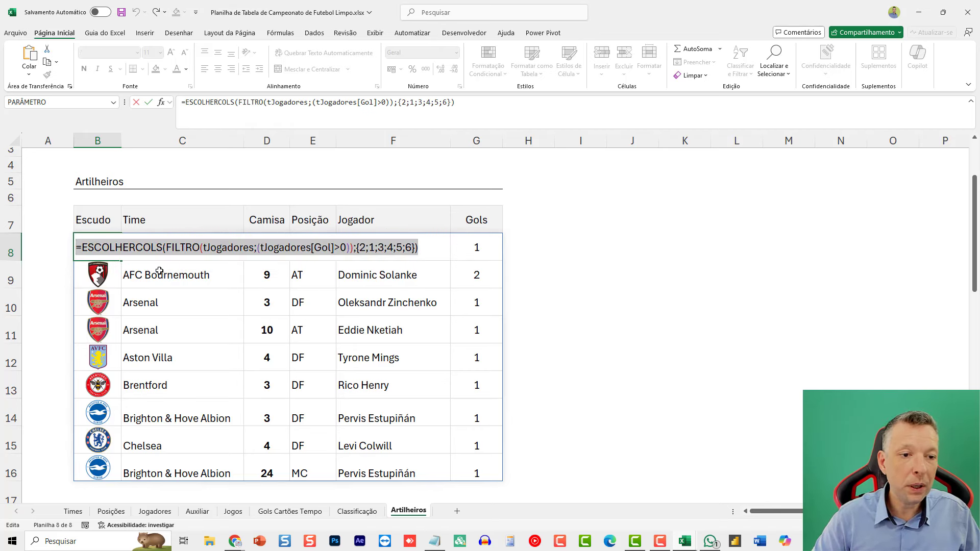
pyautogui.press('Escape')
pyautogui.press('Delete')
pyautogui.write('=')
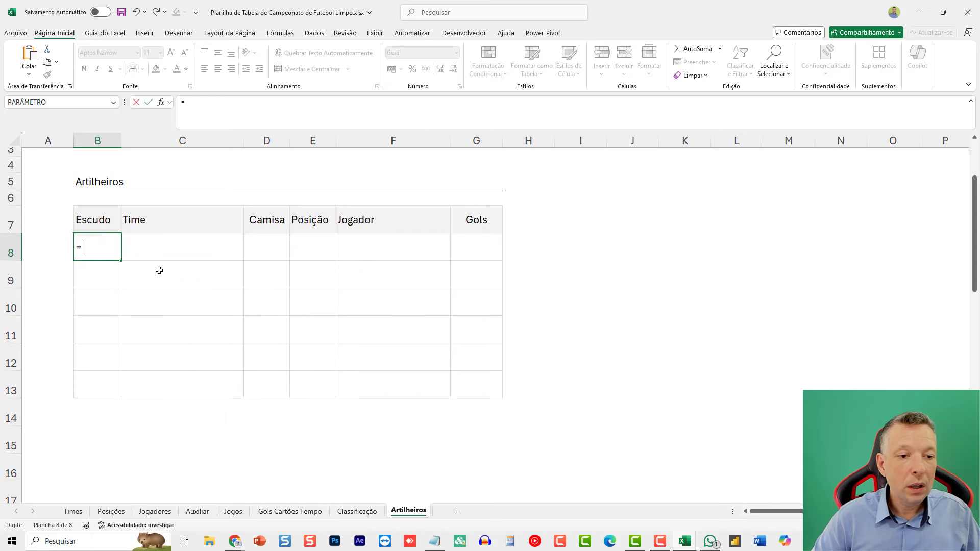
pyautogui.write('CLASSIFICAR(')
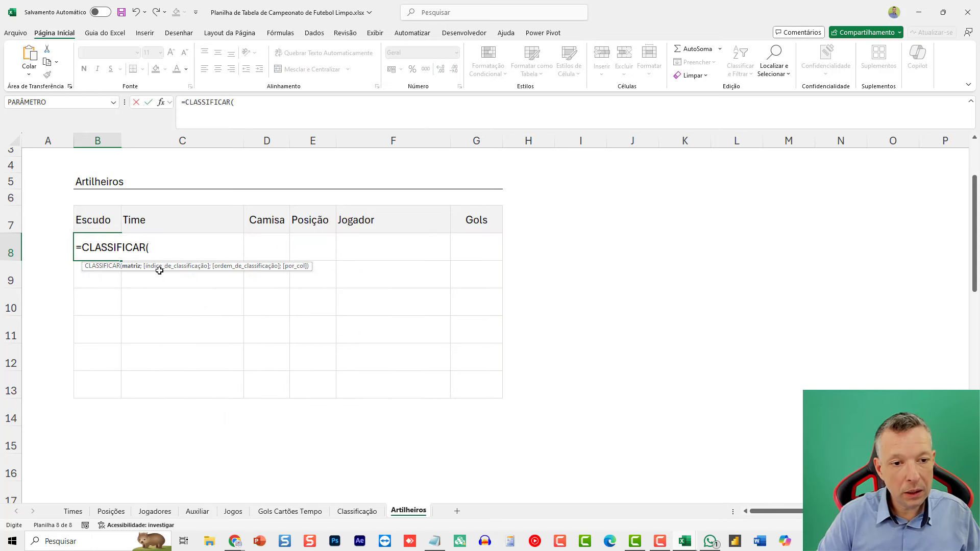
pyautogui.write('=ESCOLHERCOLS(FILTRO(tJogadores;(tJogadores[Gol]>0));{2;1;3;4;5;6})')
pyautogui.click(154, 250)
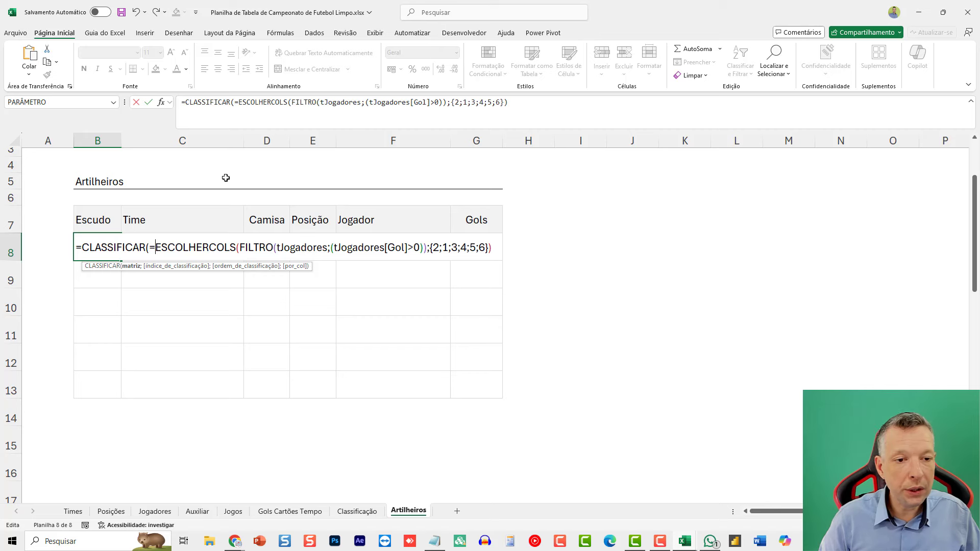
pyautogui.press('BackSpace')
# Step: Set the sort index to 6 and the order to -1, enter the CLASSIFICAR formula, and centre B8 horizontally
pyautogui.write(';')
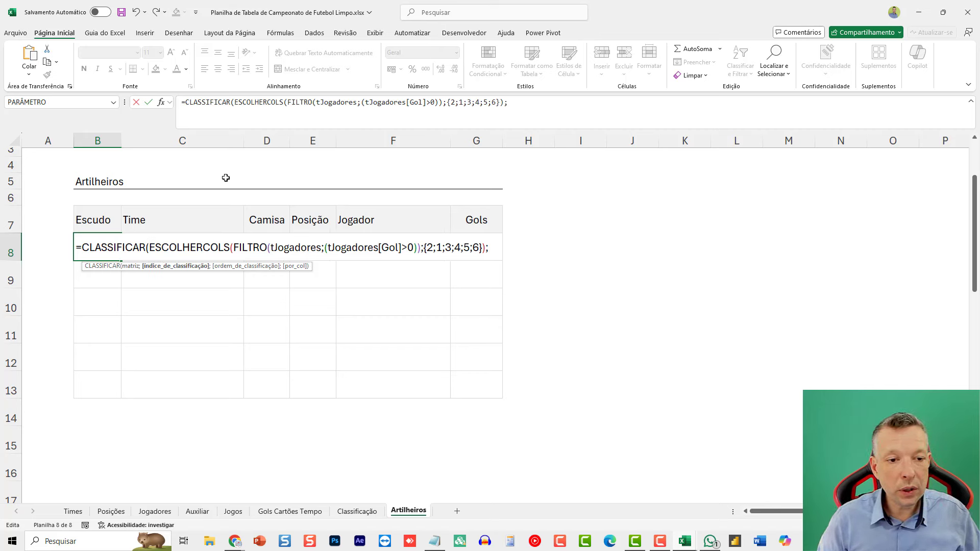
pyautogui.write('6;-1')
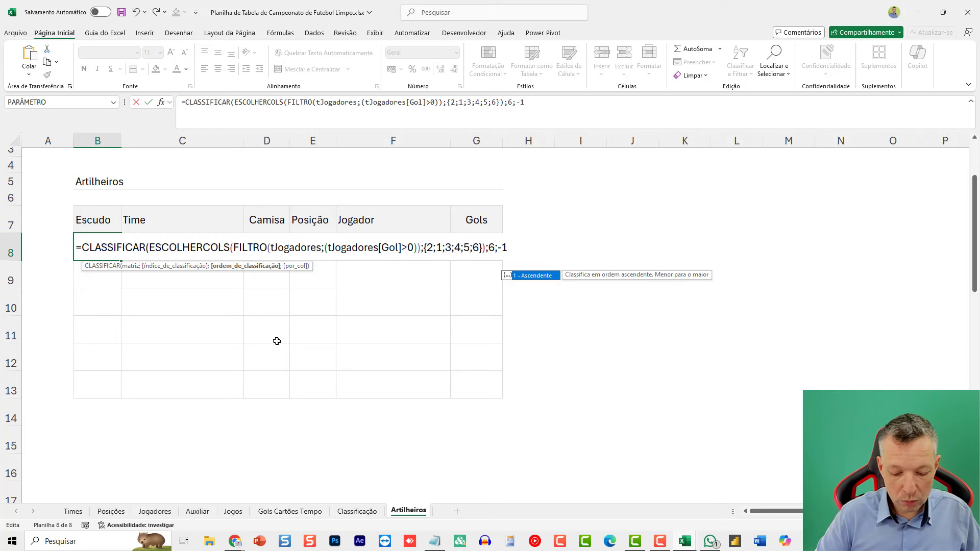
pyautogui.write(')')
pyautogui.hotkey('ctrl', 'Return')
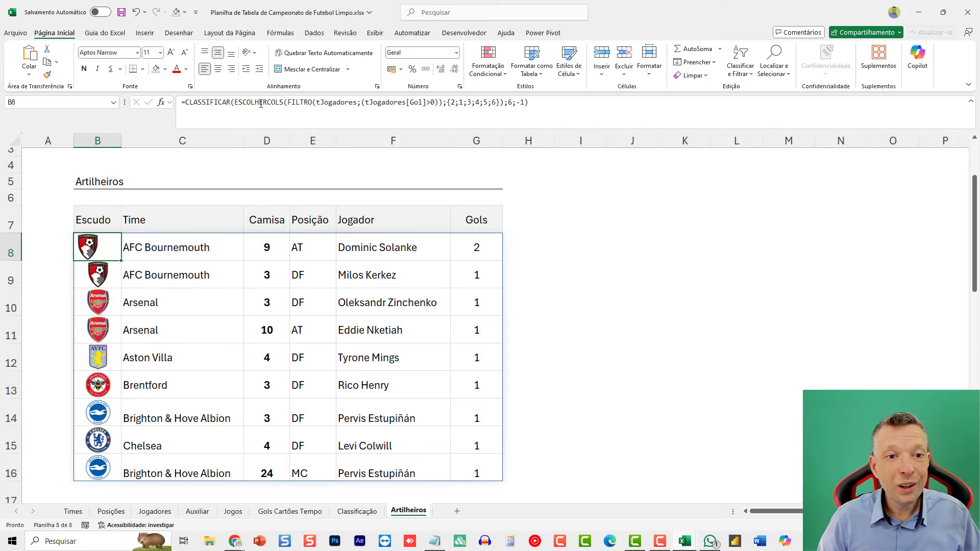
pyautogui.click(218, 69)
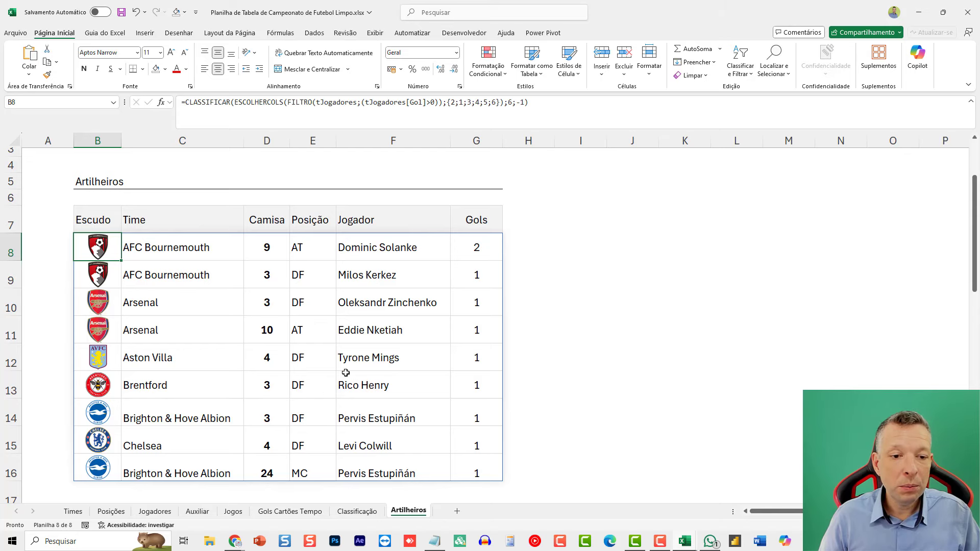
# Step: Review the Artilheiros table, then check the Gols e Cartões, Classificação, Jogos, Jogadores, Posições and Times sheets through the workbook's navigation links, ending at Times cell C8
pyautogui.scroll(2, 345, 373)
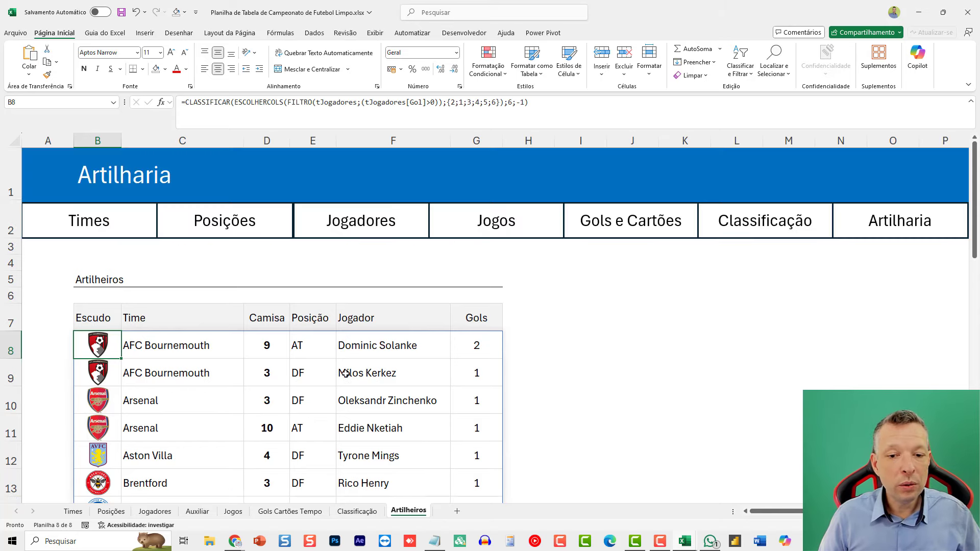
pyautogui.scroll(-3, 346, 373)
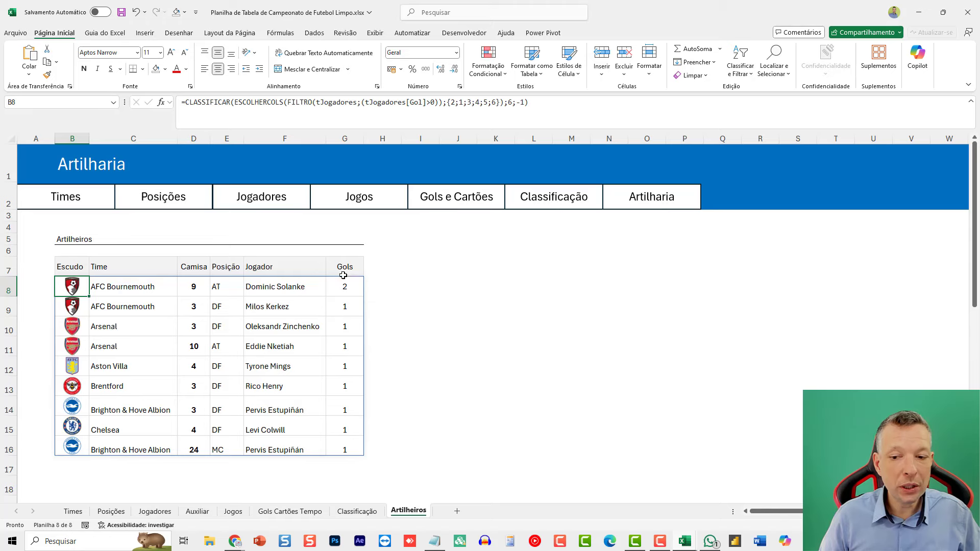
pyautogui.scroll(-1, 382, 327)
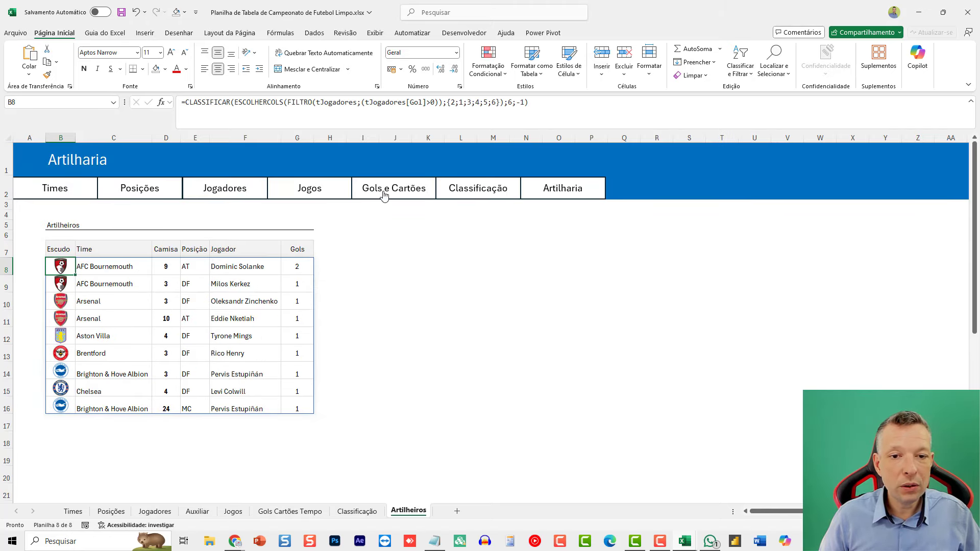
pyautogui.click(406, 190)
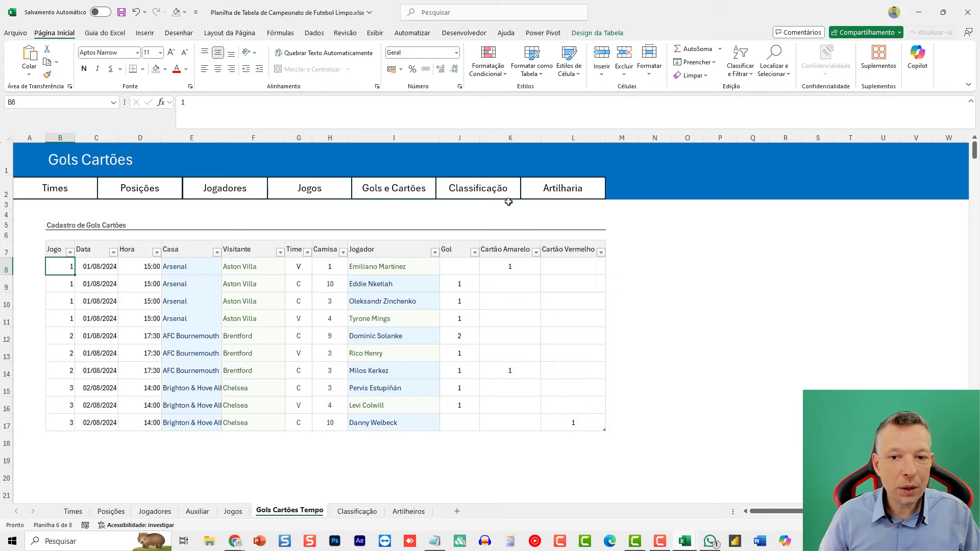
pyautogui.click(480, 196)
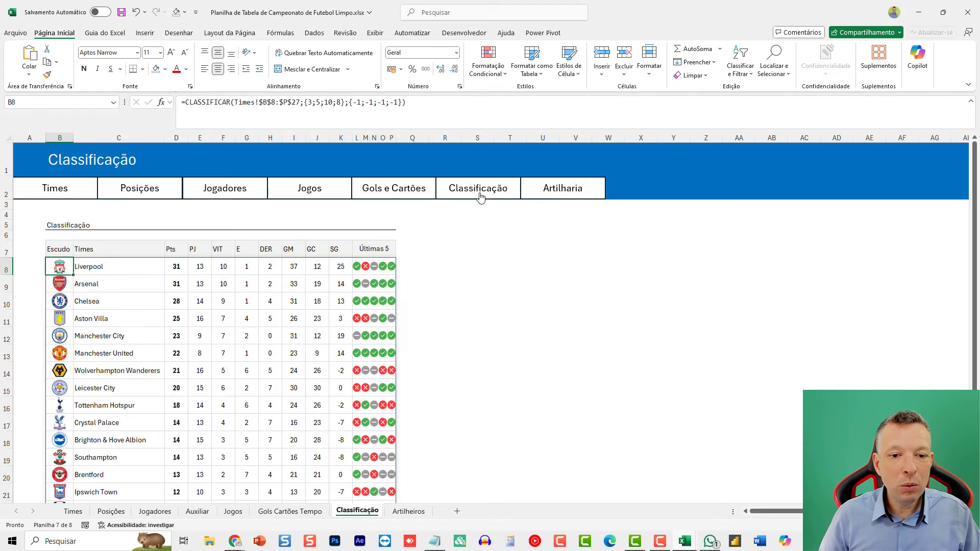
pyautogui.click(401, 192)
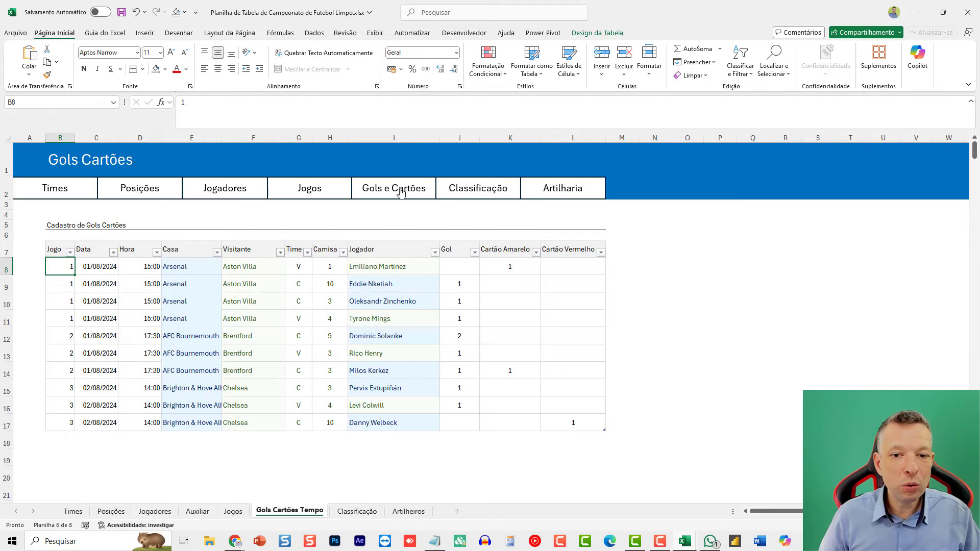
pyautogui.click(323, 191)
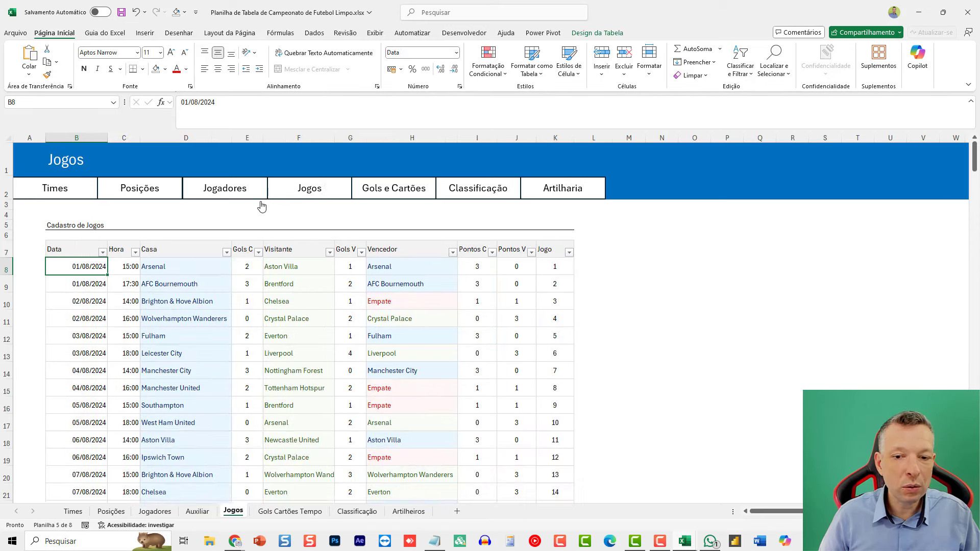
pyautogui.click(231, 191)
pyautogui.scroll(3, 186, 242)
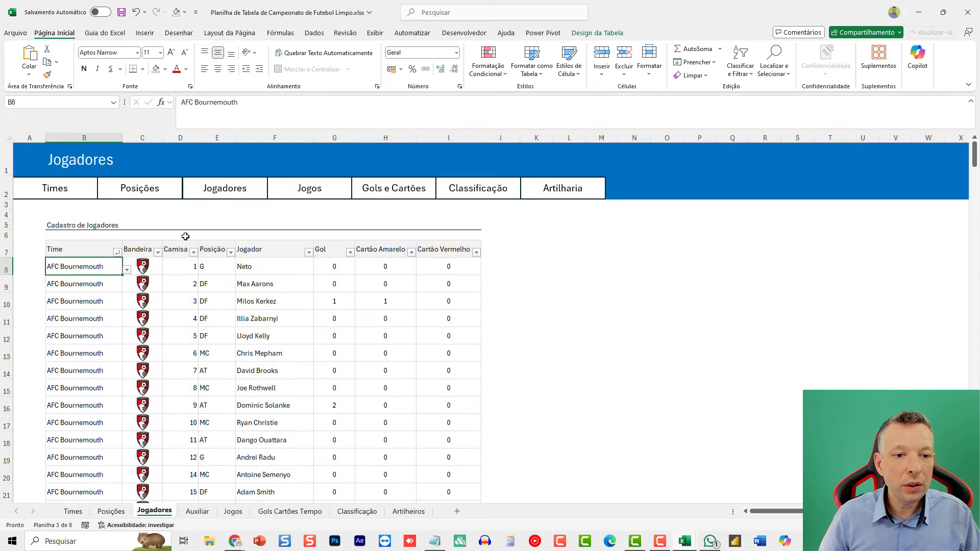
pyautogui.click(138, 190)
pyautogui.click(82, 194)
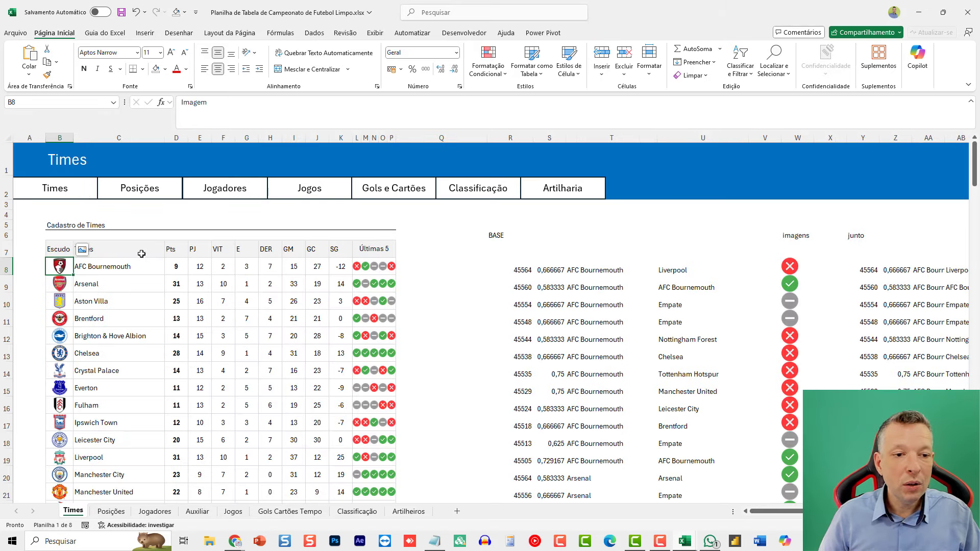
pyautogui.click(113, 272)
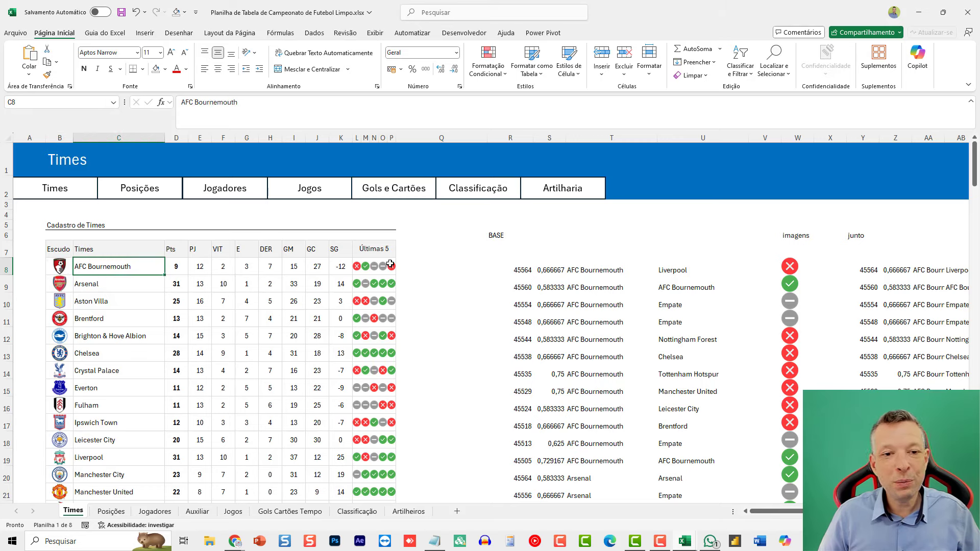